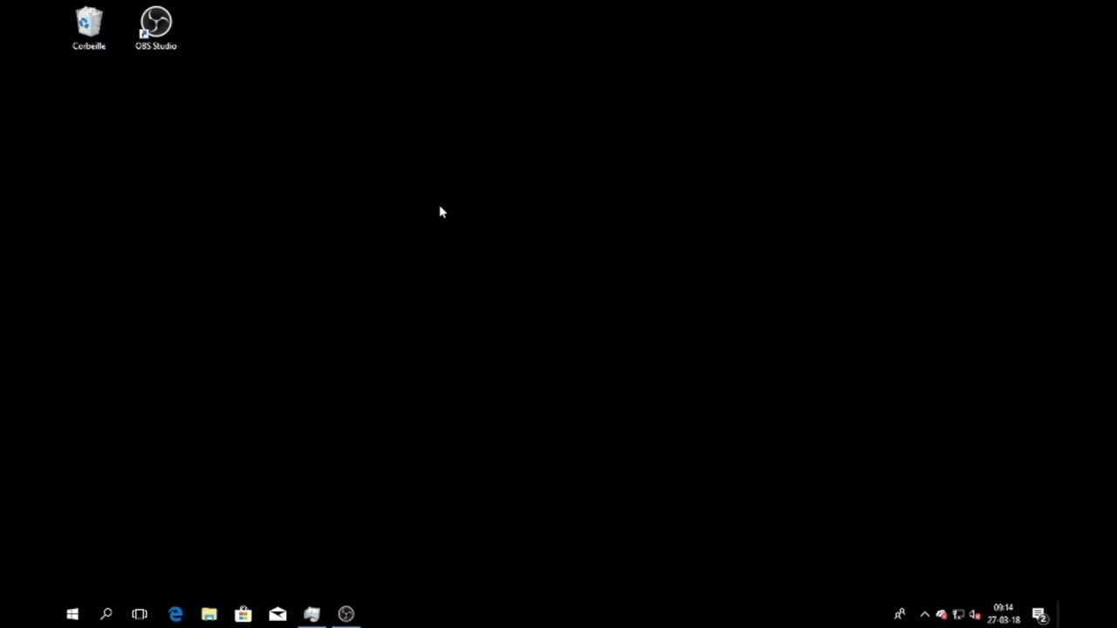
Open the Windows Update settings and check for available updates
left_click(73, 615)
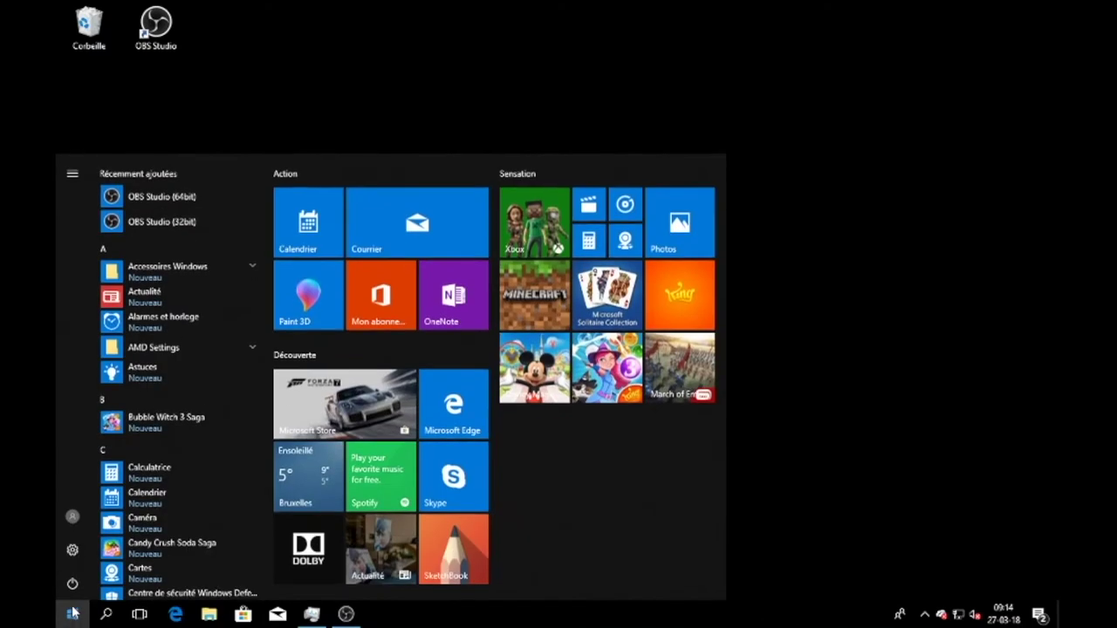
type("updat")
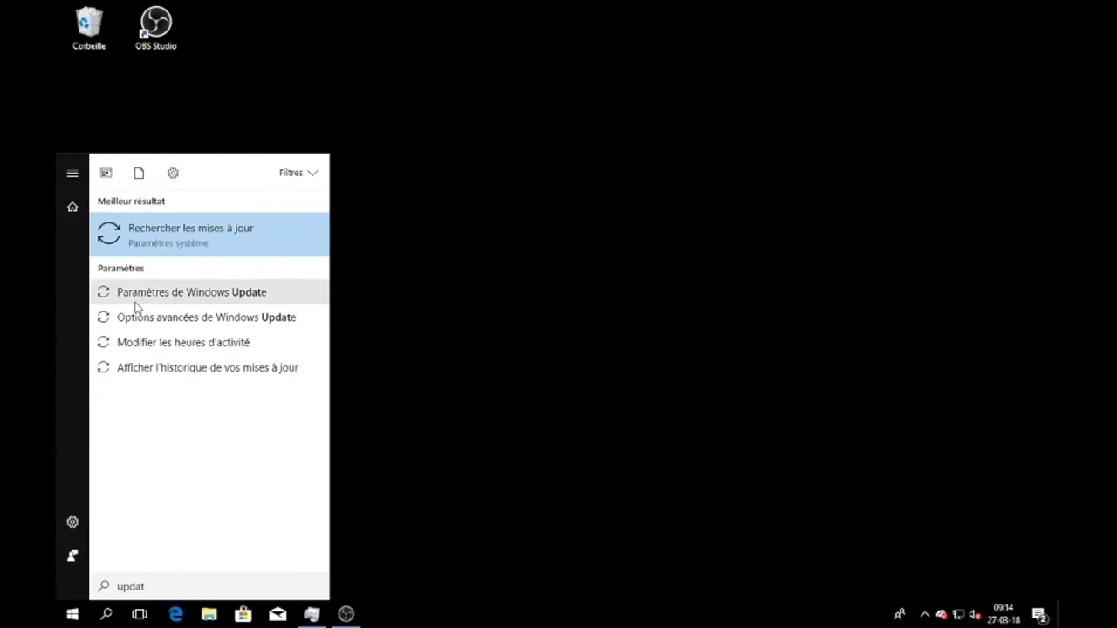
left_click(169, 244)
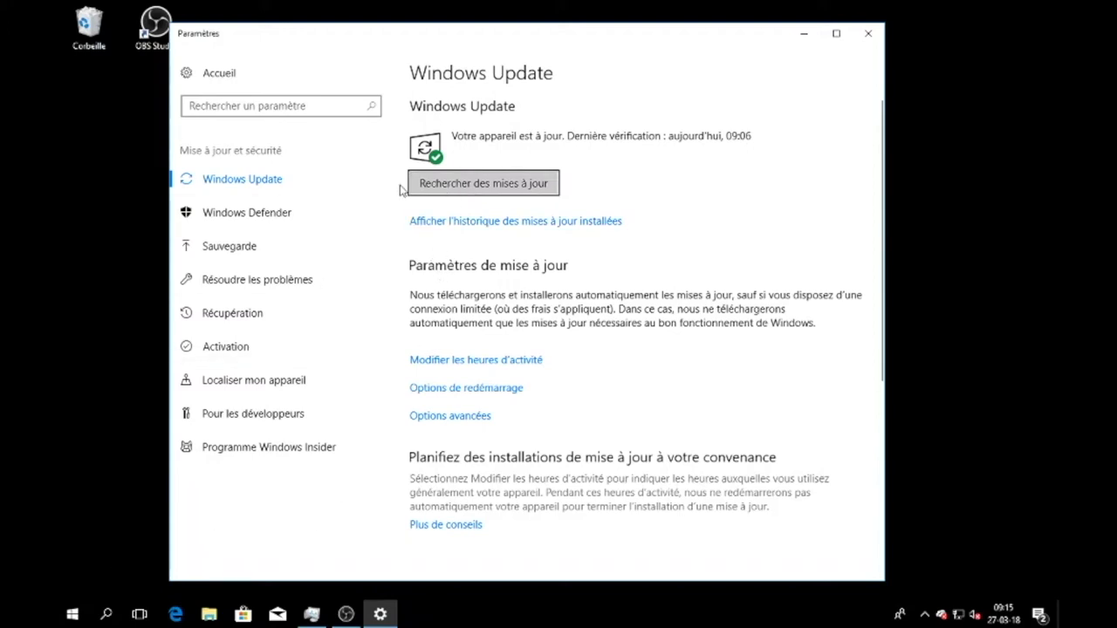
left_click(450, 190)
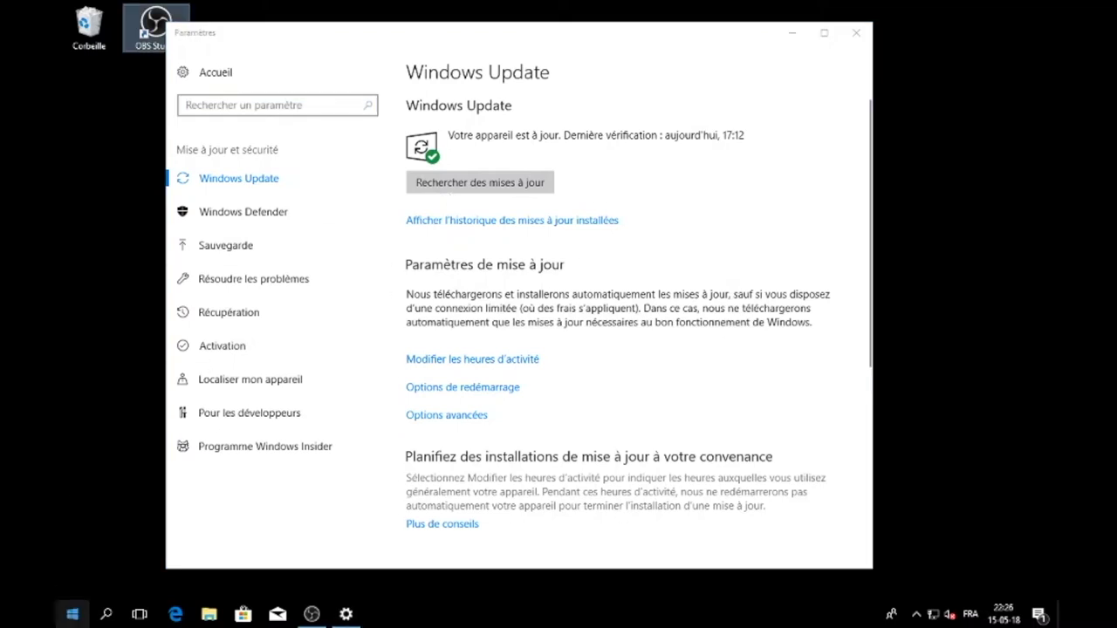
Search Windows for the Services desktop application and open it
left_click(72, 616)
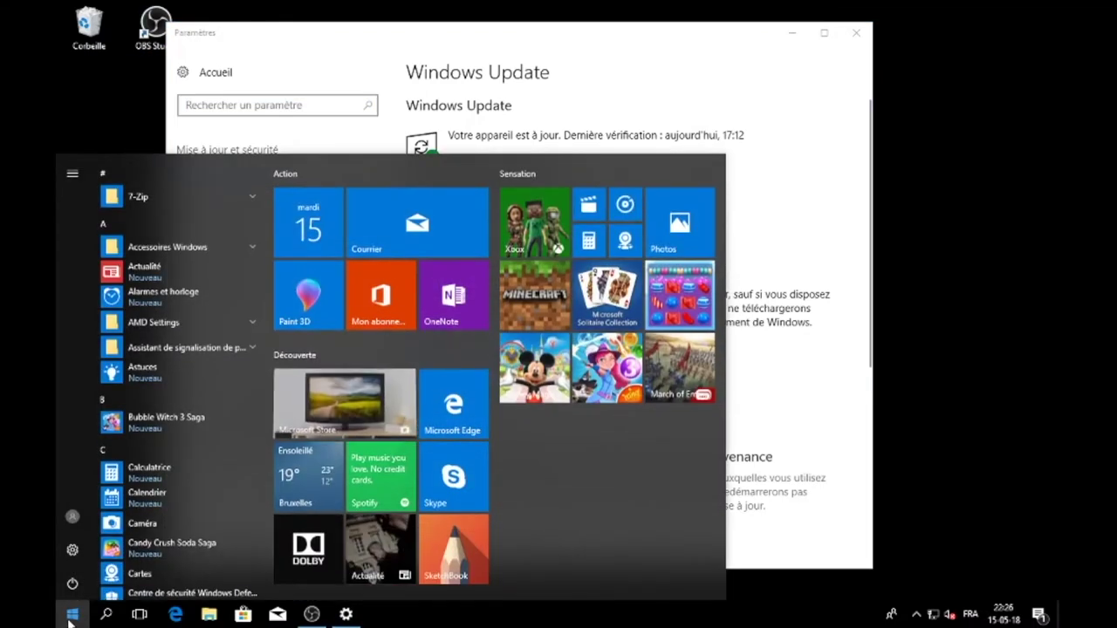
type("ser")
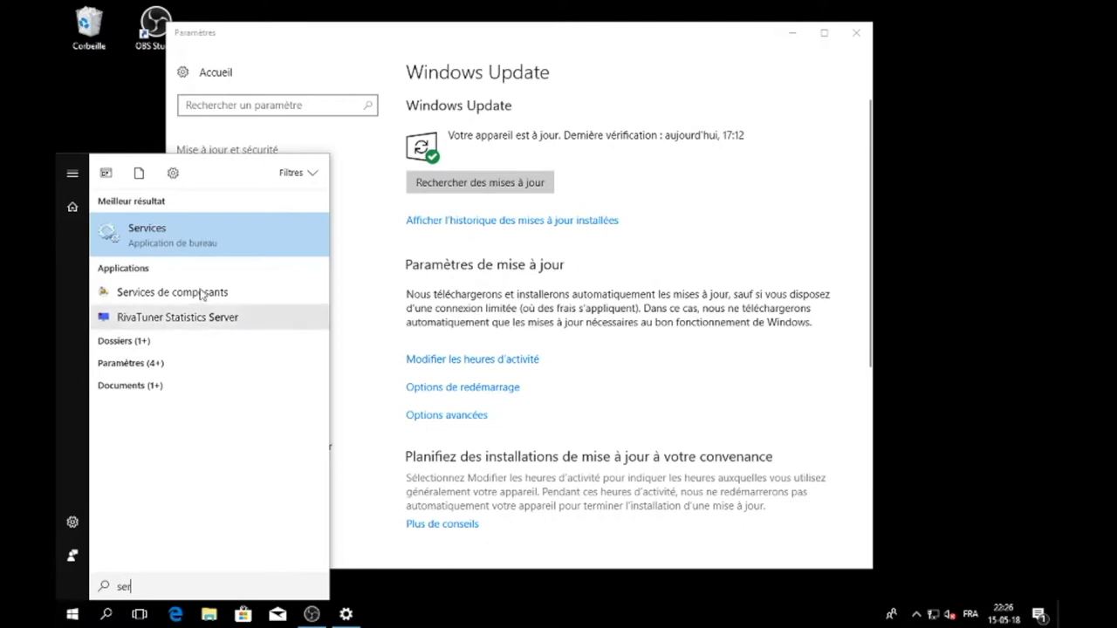
left_click(191, 239)
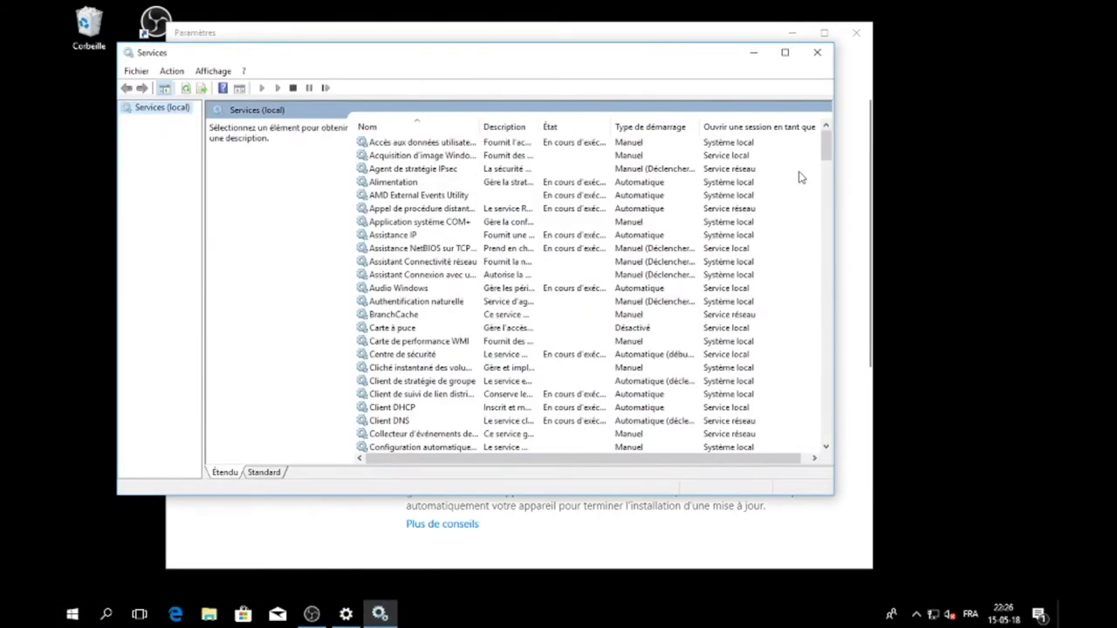
Set the Windows Update service's startup type to Désactivé, apply it and close the Services window
left_click_drag(824, 146, 825, 423)
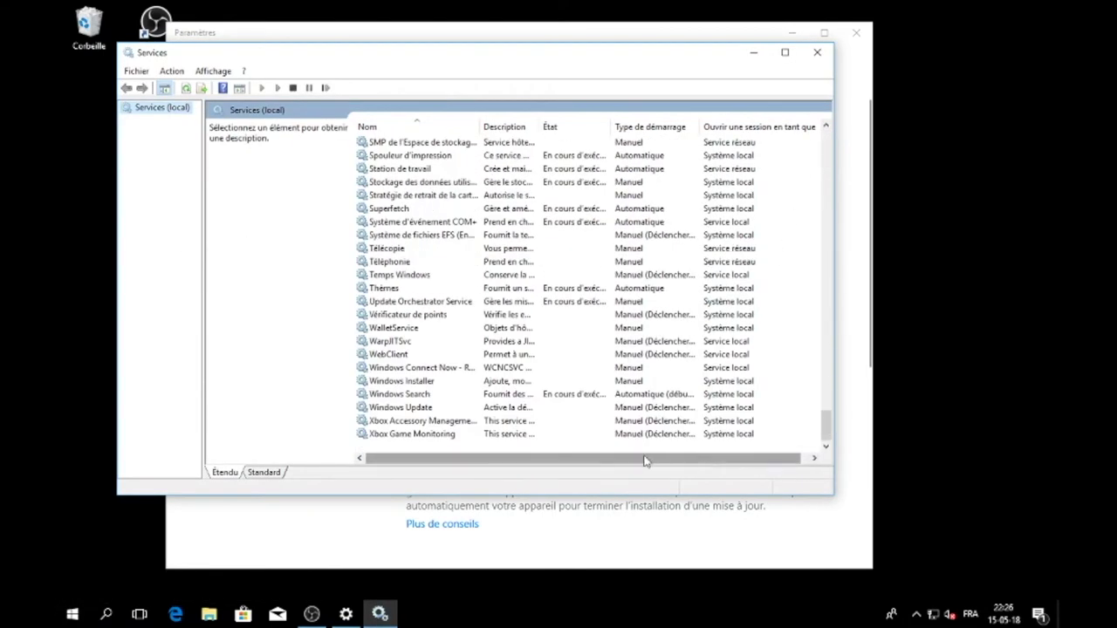
left_click(424, 410)
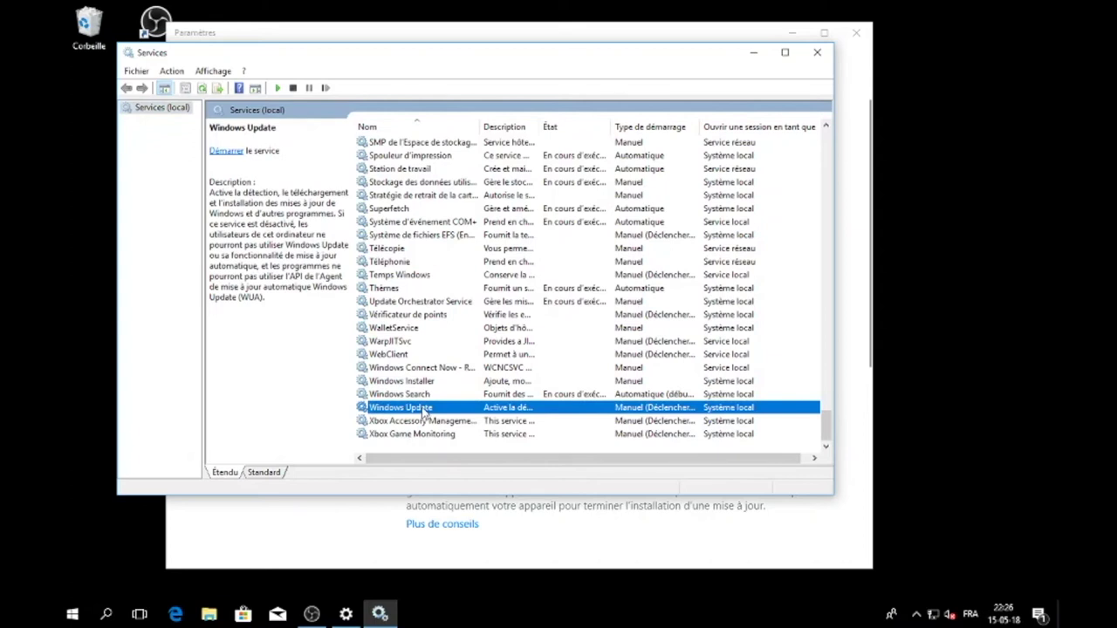
double_click(424, 411)
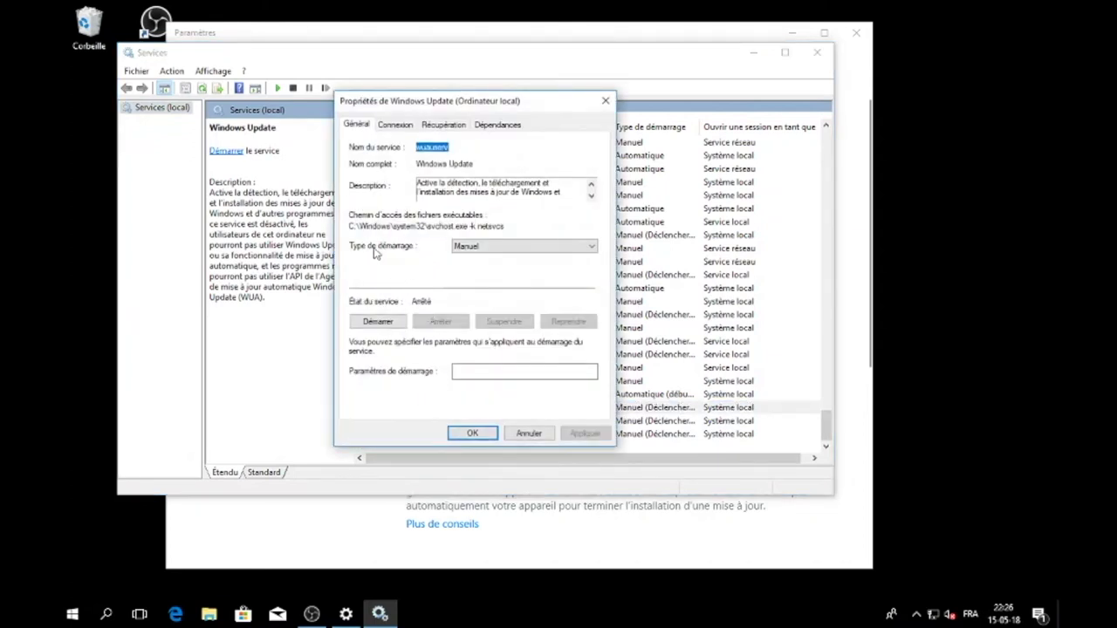
left_click(494, 251)
left_click(486, 289)
left_click(586, 433)
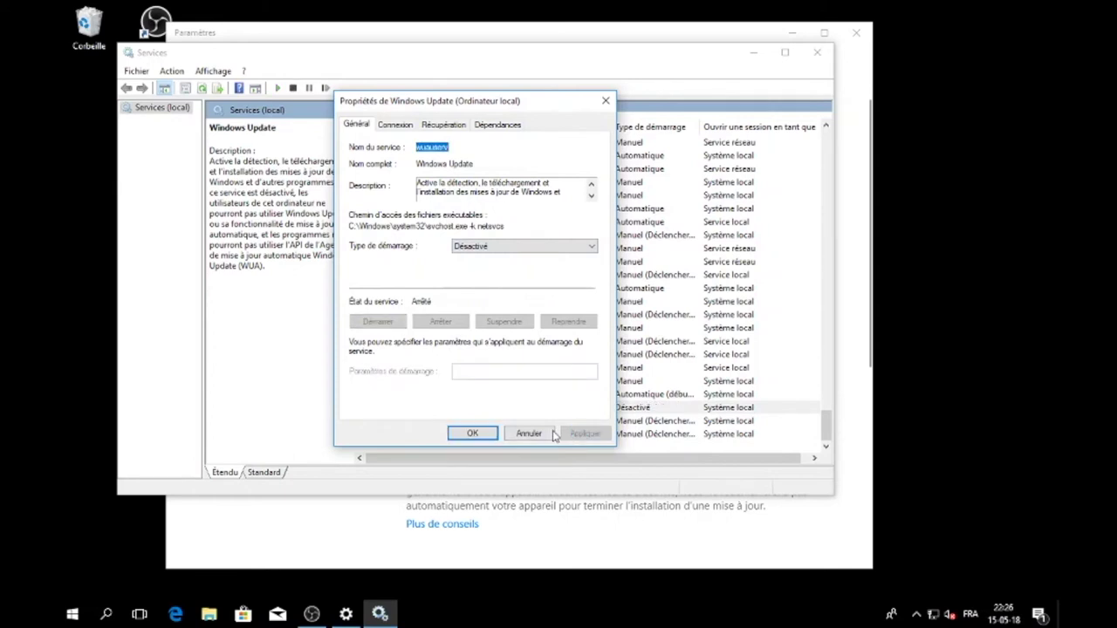
left_click(471, 434)
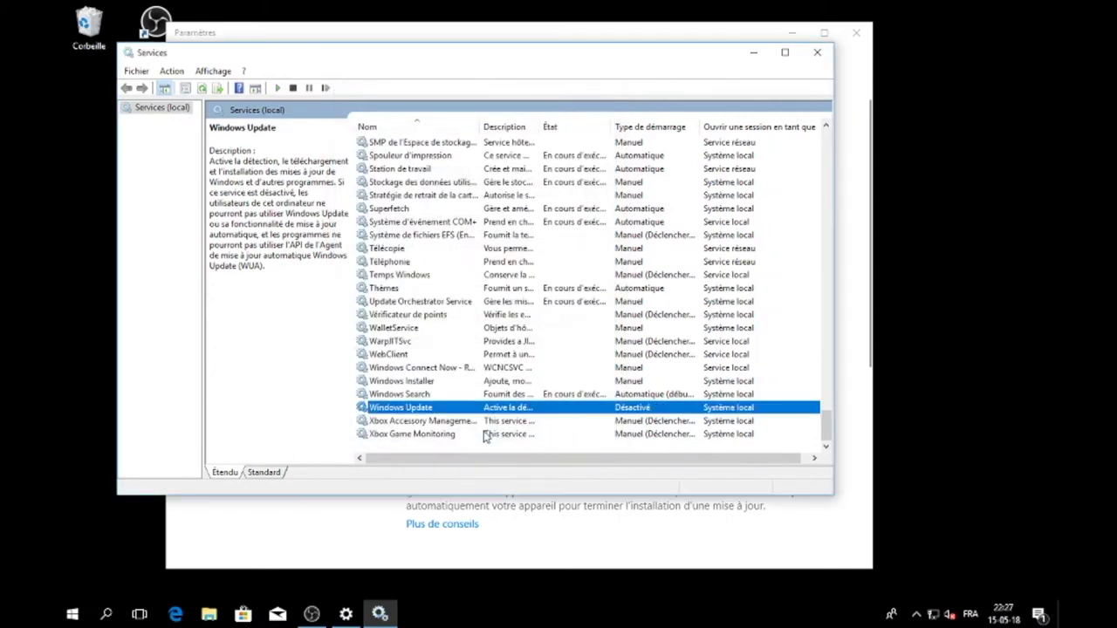
left_click(819, 55)
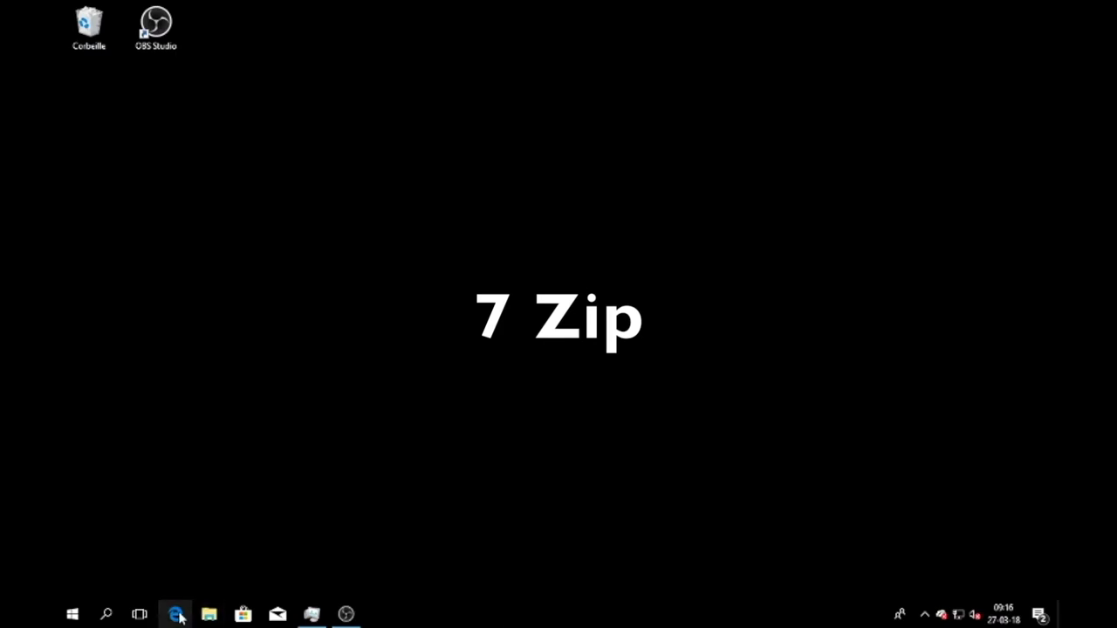
Switch to Microsoft Edge, search the web for "7 zip" and open the official 7-zip.org site
left_click(175, 615)
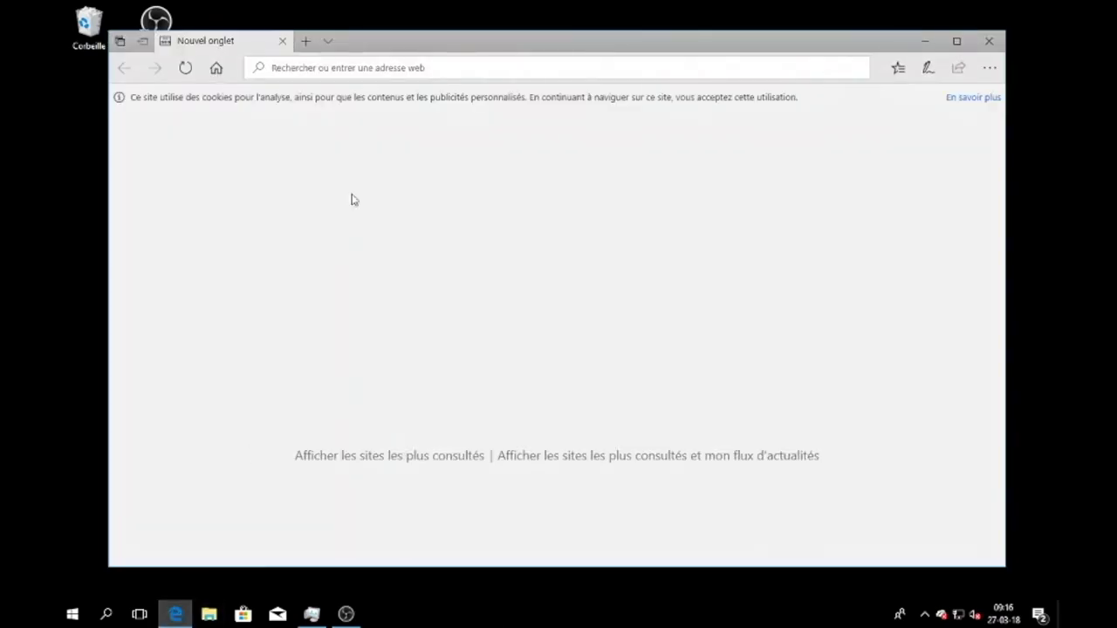
type("7 zip")
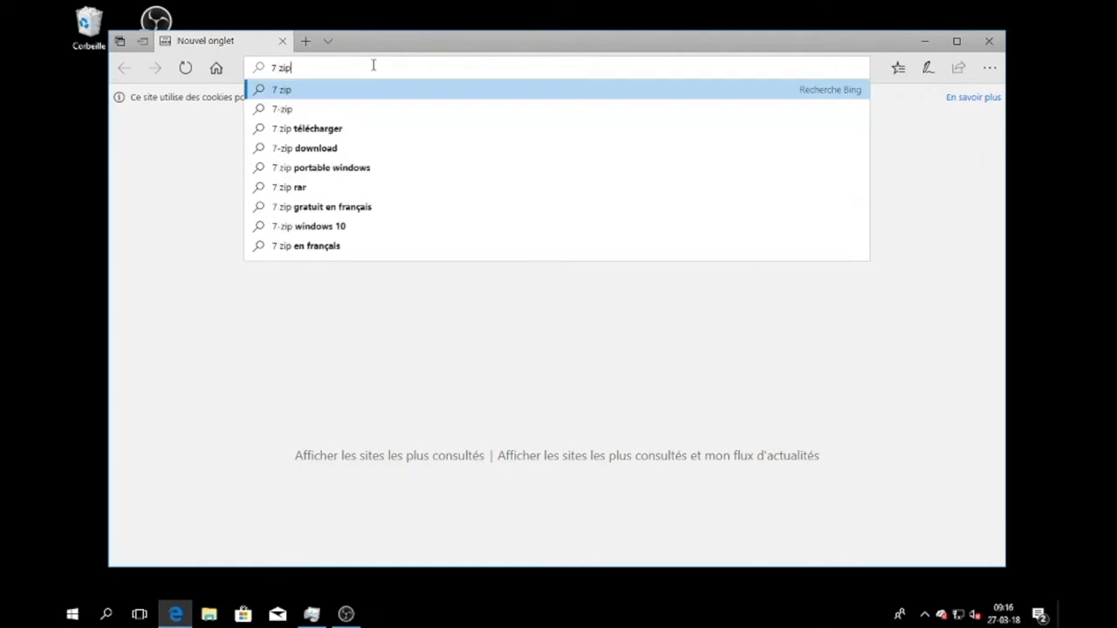
key("Return")
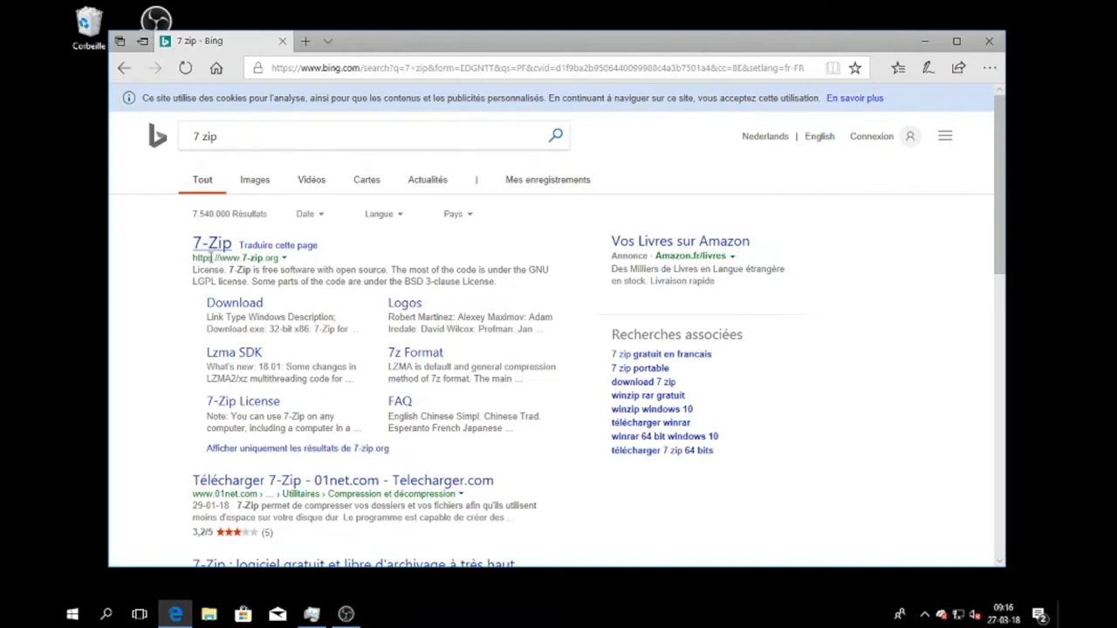
left_click(218, 247)
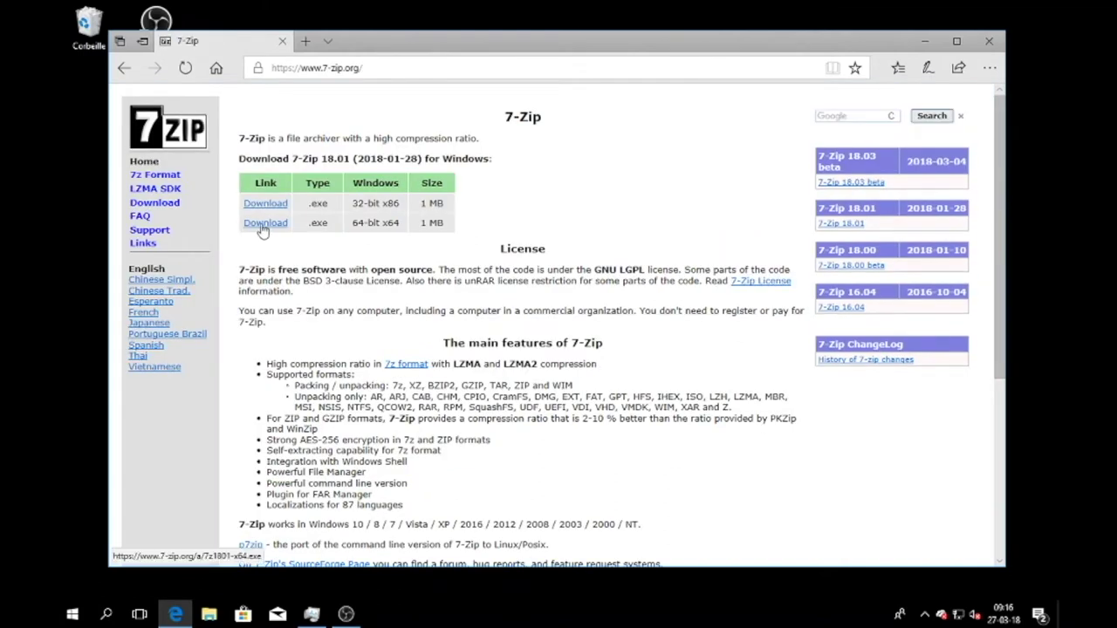
Download the 64-bit x64 installer of 7-Zip 18.01 and save it to the desktop (Bureau)
left_click(265, 224)
left_click(754, 546)
left_click(711, 523)
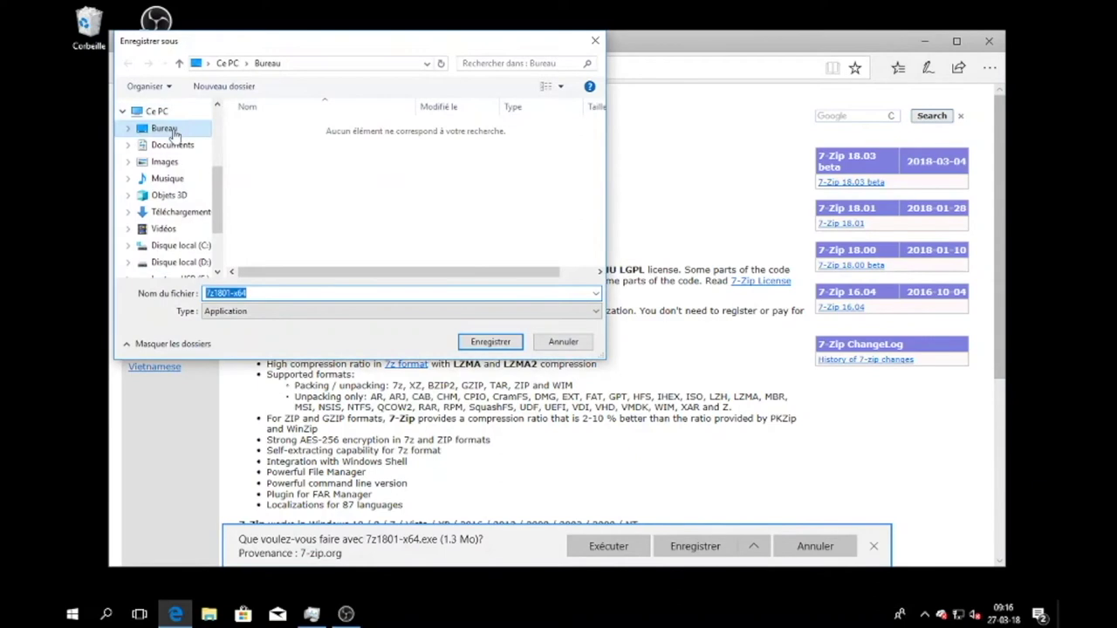
left_click(491, 341)
Install 7-Zip from the desktop installer into C:\Program Files\7-Zip\, and move the installer file to the recycle bin
double_click(90, 103)
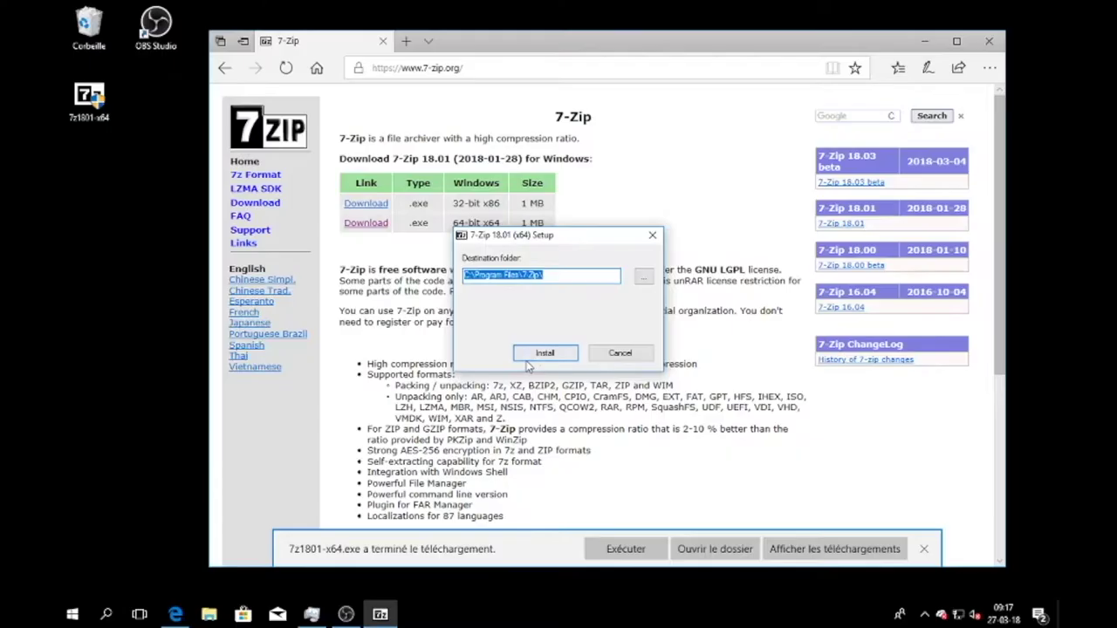
left_click(538, 354)
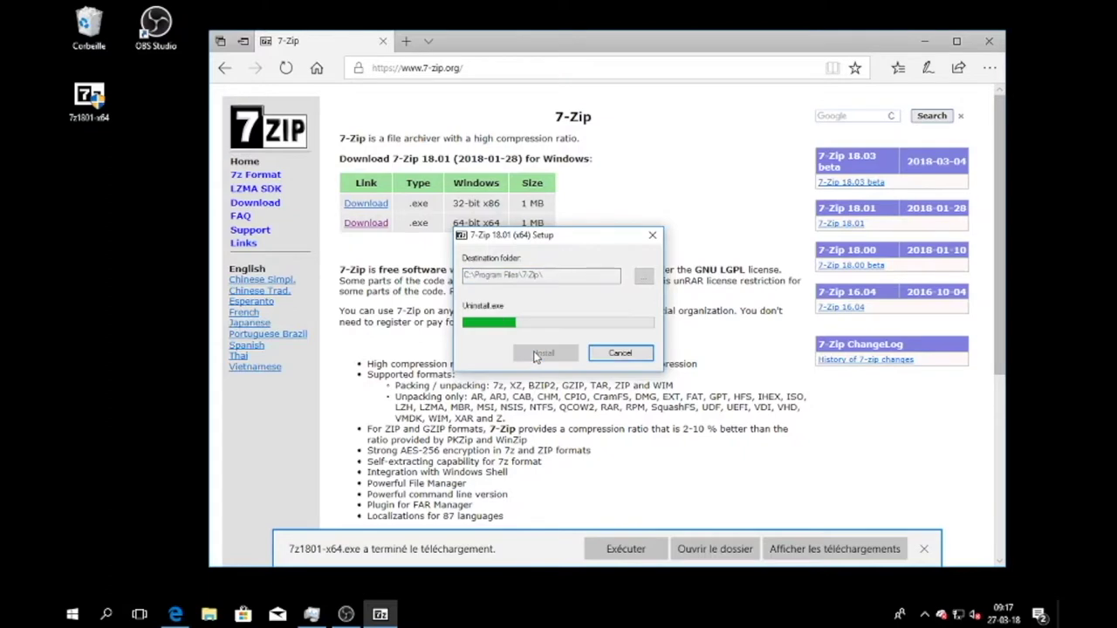
left_click(543, 354)
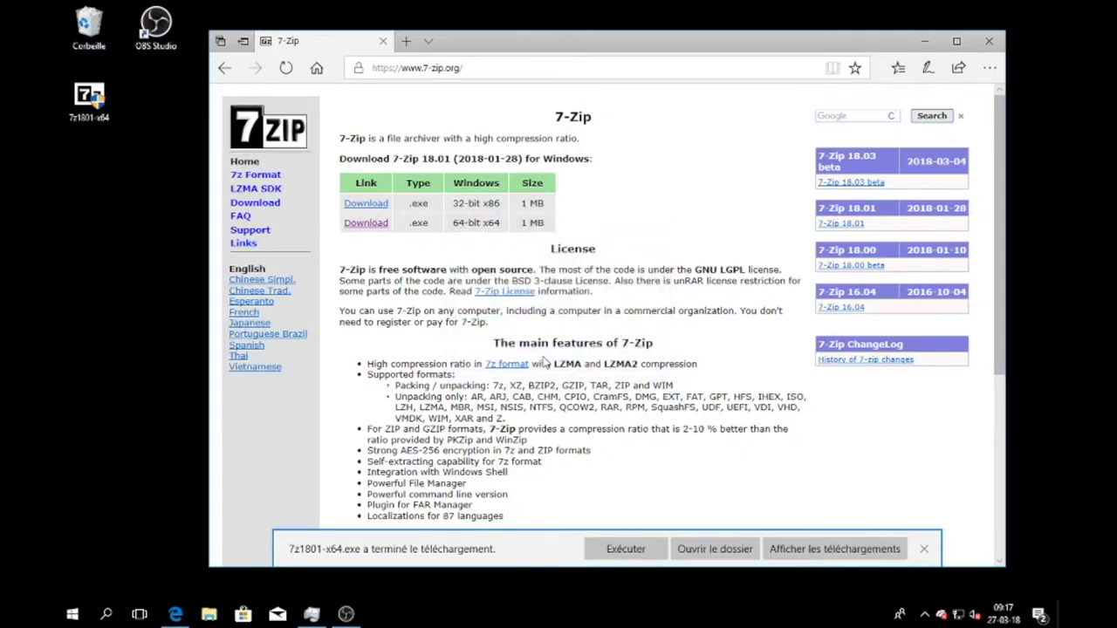
left_click_drag(89, 98, 89, 31)
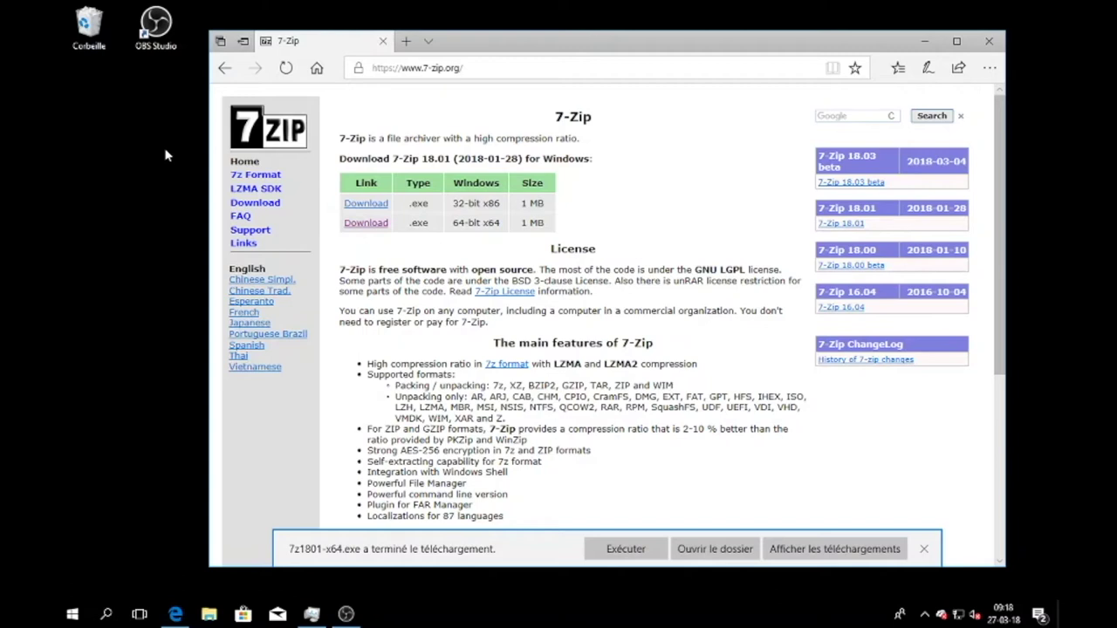
Search the web for "notepad++", open the official Notepad++ home page and dismiss the finished 7-Zip download notification
left_click(522, 66)
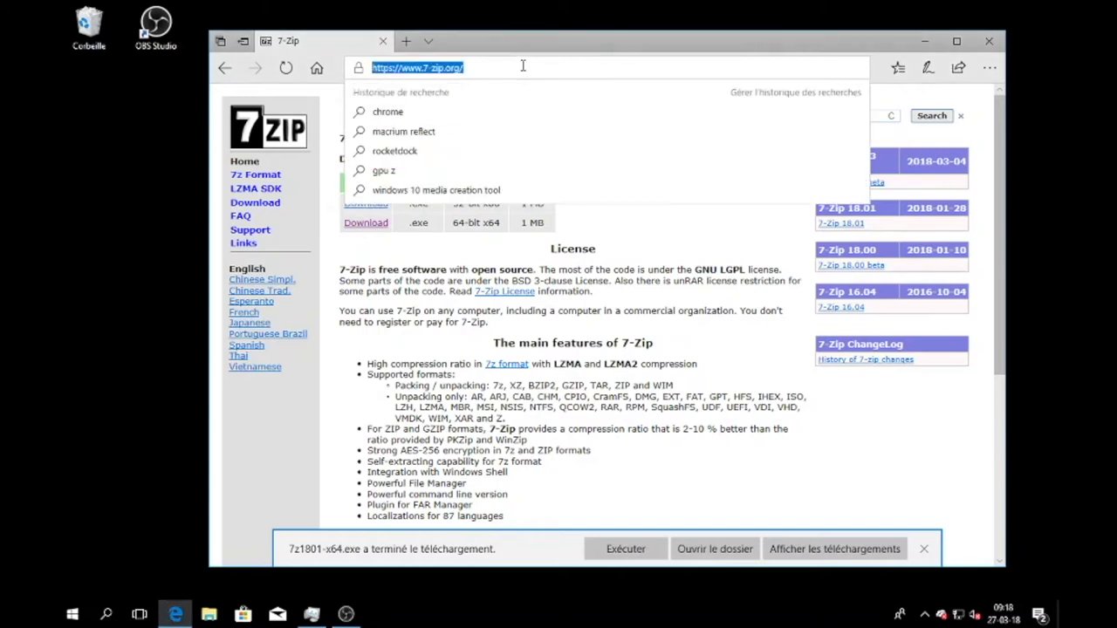
type("not")
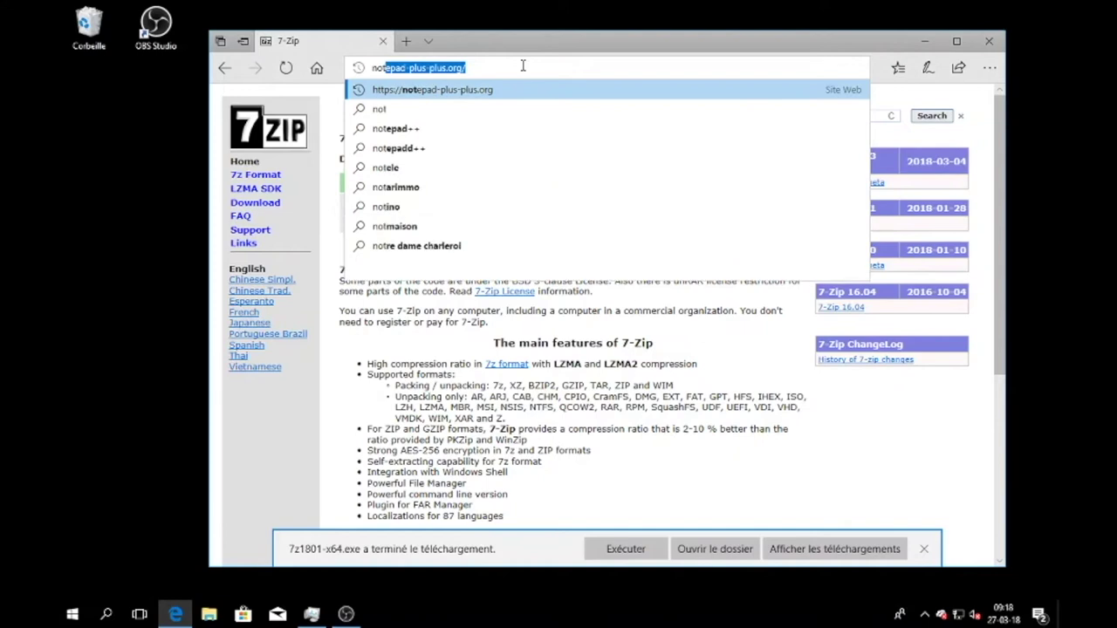
type("epad++")
key("Return")
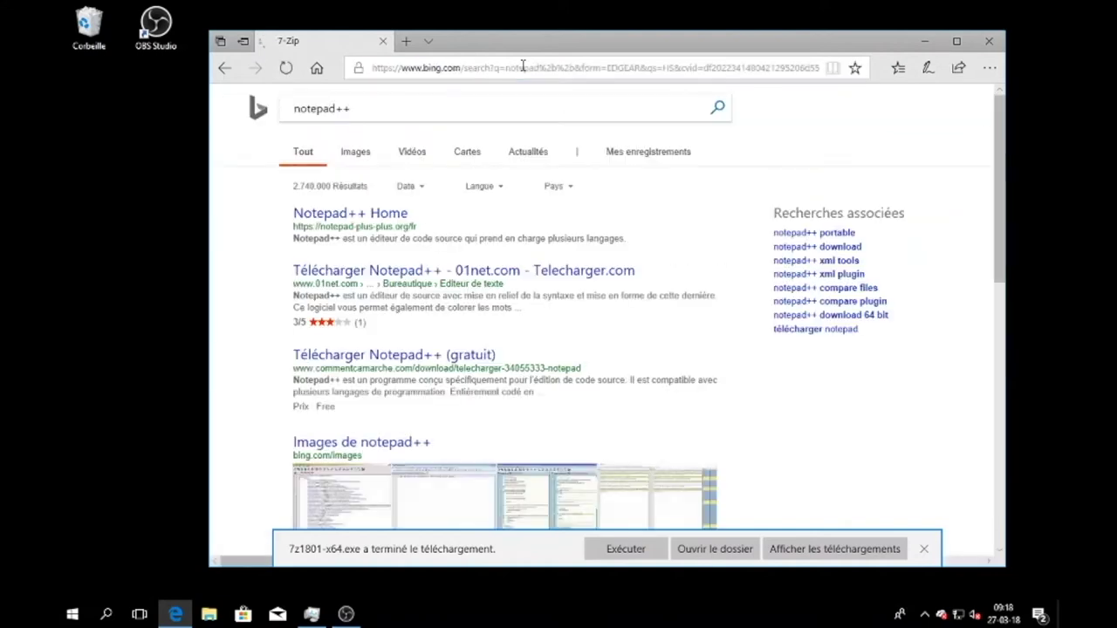
left_click(339, 216)
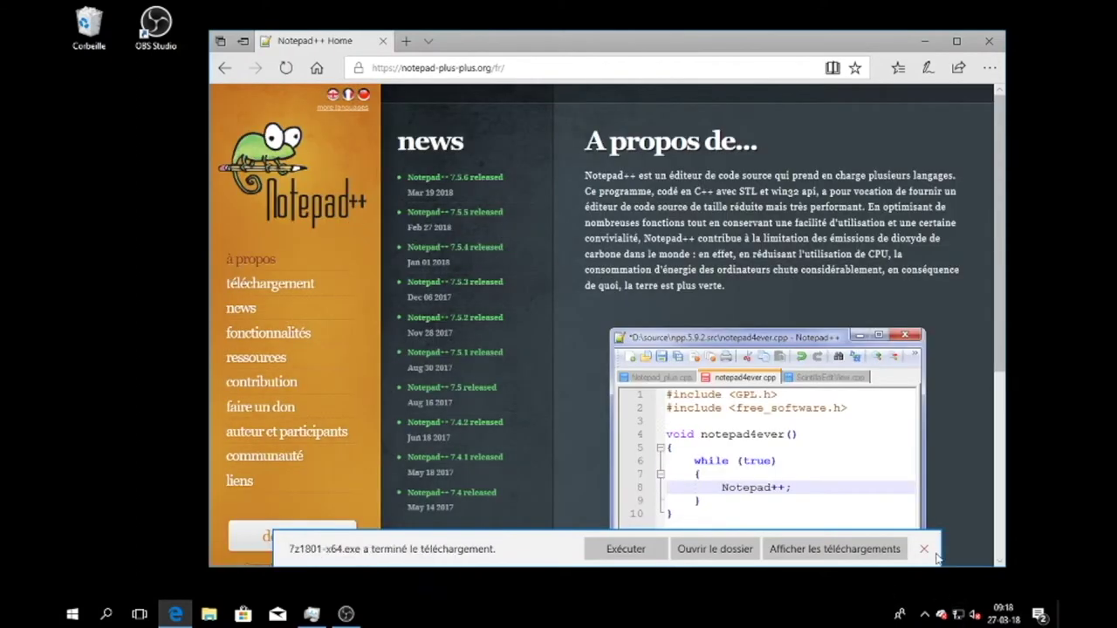
left_click(923, 549)
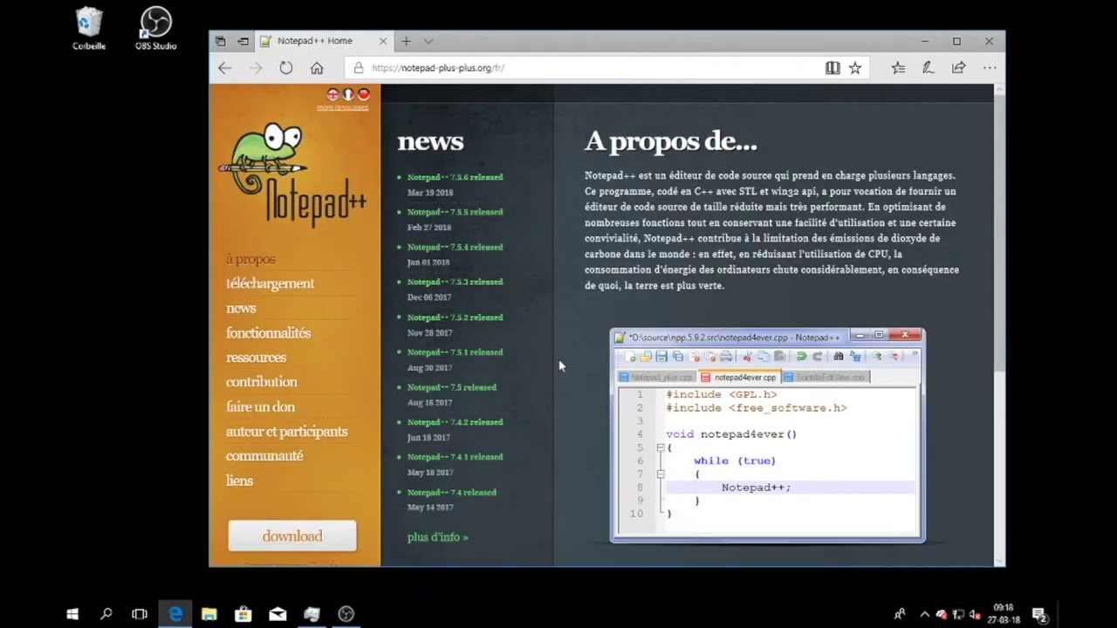
Download the 32-bit x86 installer of Notepad++ 7.5.6 and save it to the desktop (Bureau)
left_click(306, 285)
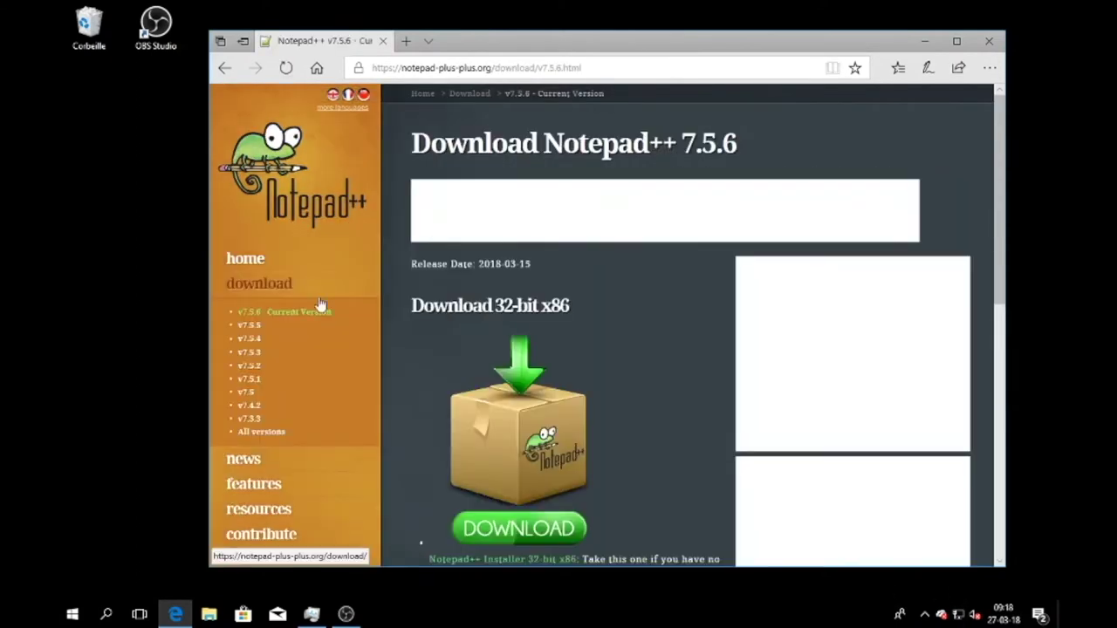
scroll(515, 402, "down", 2)
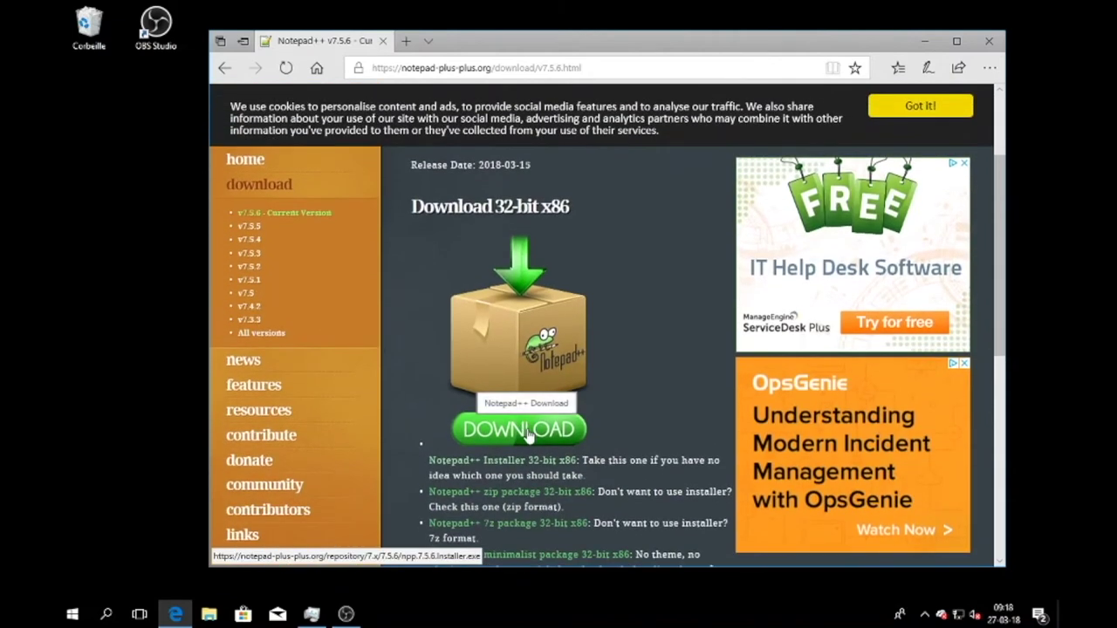
left_click(527, 428)
left_click(804, 547)
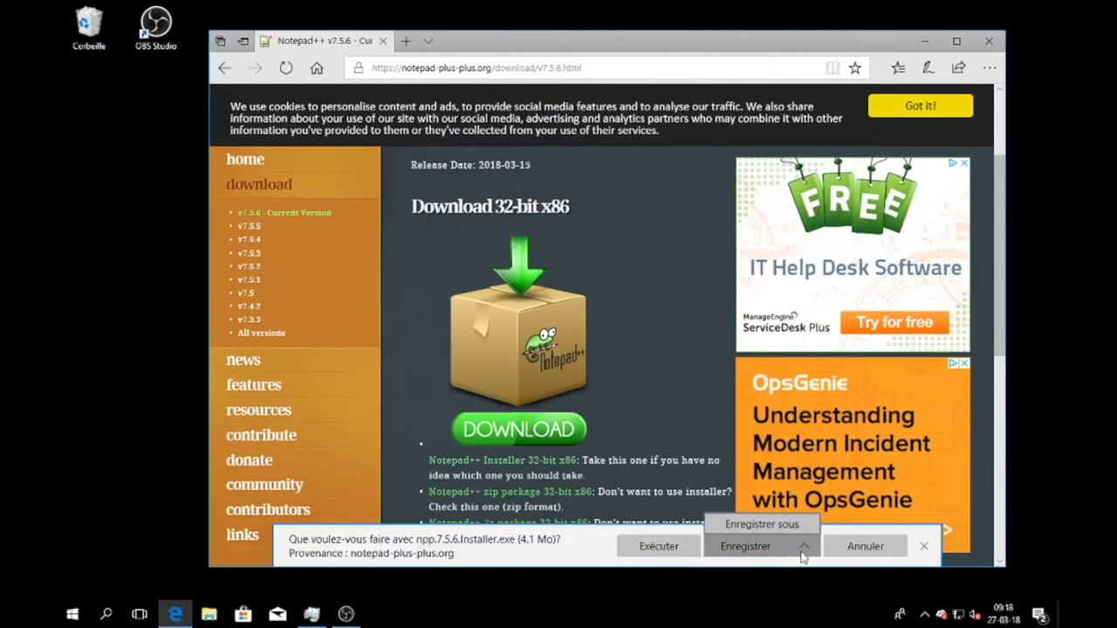
left_click(791, 528)
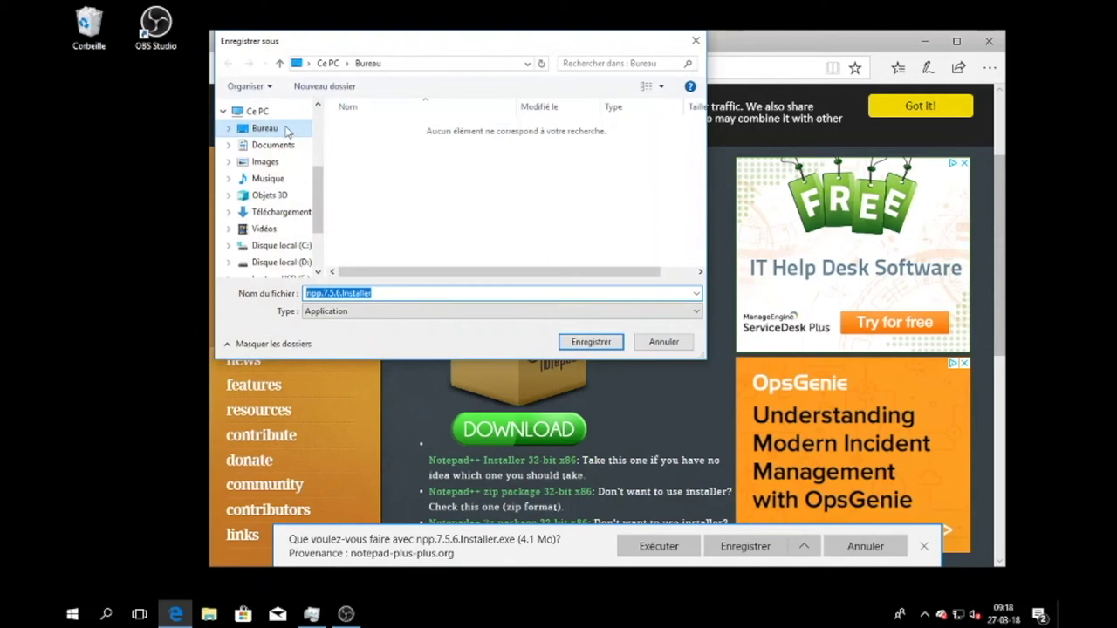
left_click(285, 129)
left_click(586, 341)
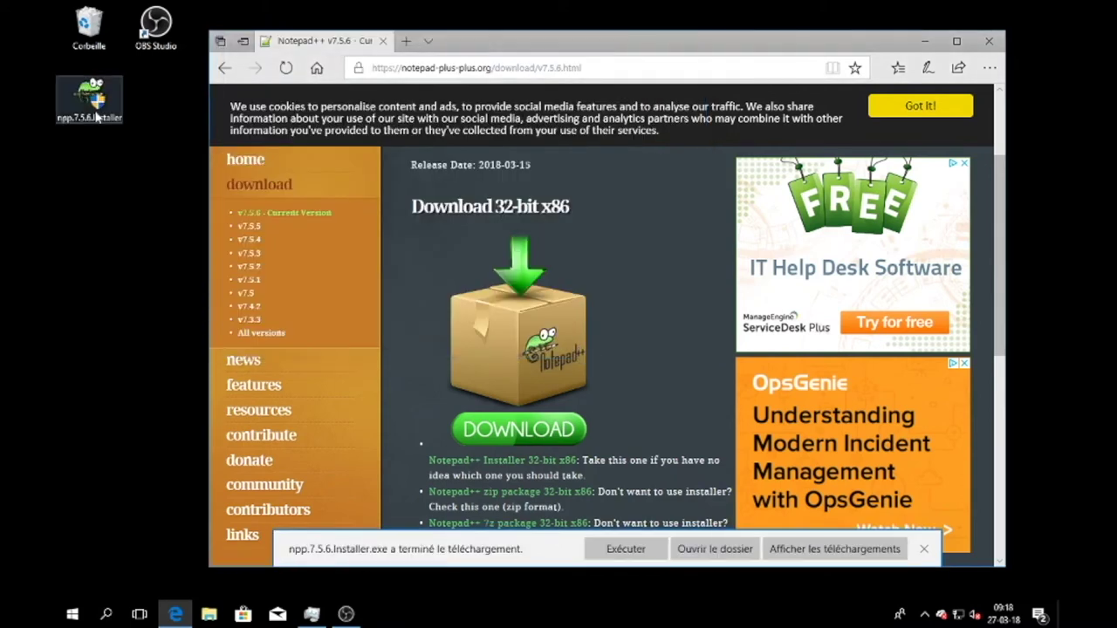
Install Notepad++ v7.5.6 from the desktop installer with the default components and a desktop shortcut, without launching it at the end
double_click(91, 103)
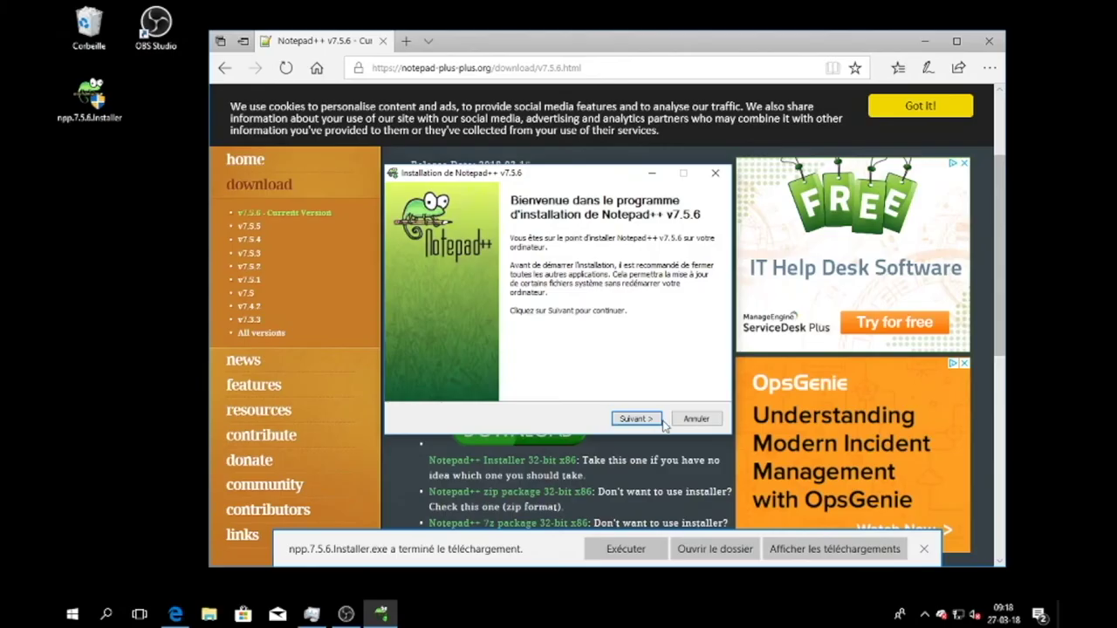
left_click(649, 423)
left_click(636, 419)
left_click(636, 419)
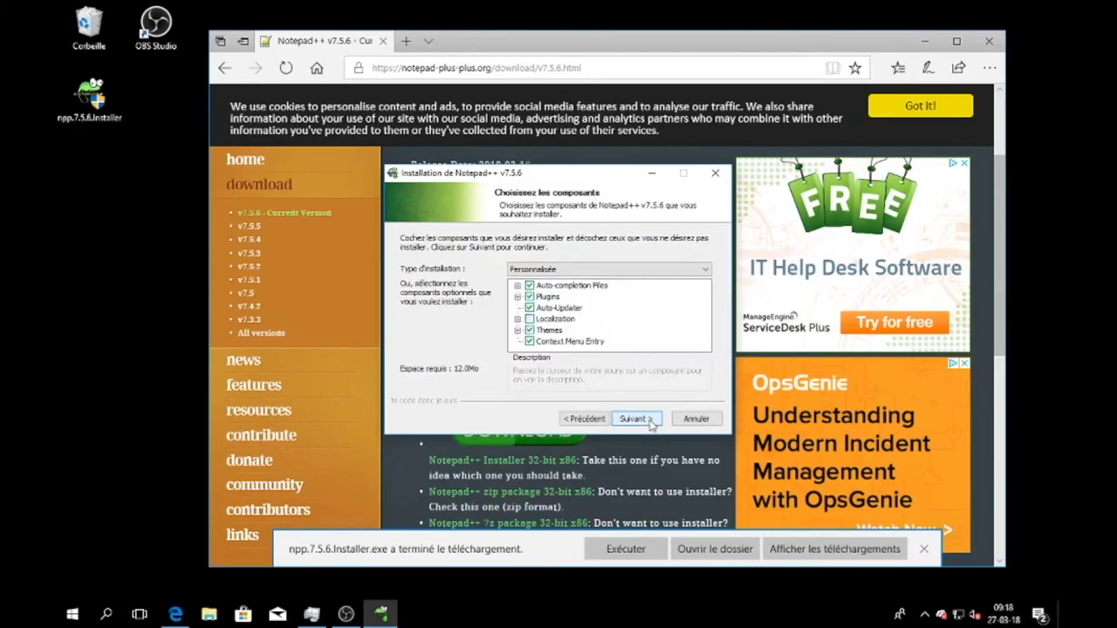
left_click(650, 422)
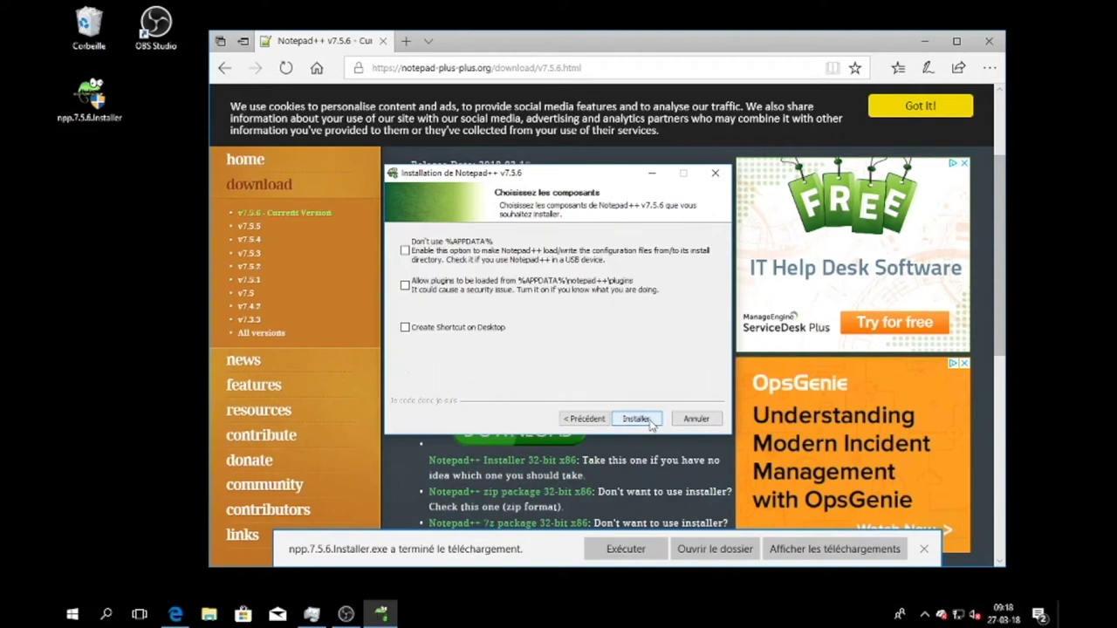
left_click(451, 331)
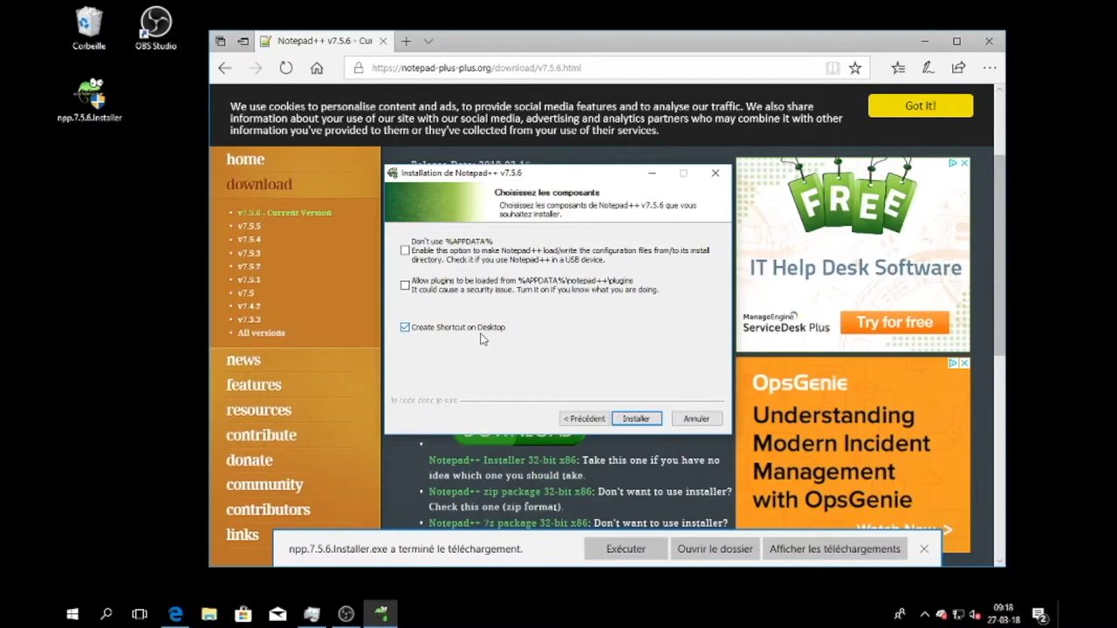
left_click(637, 419)
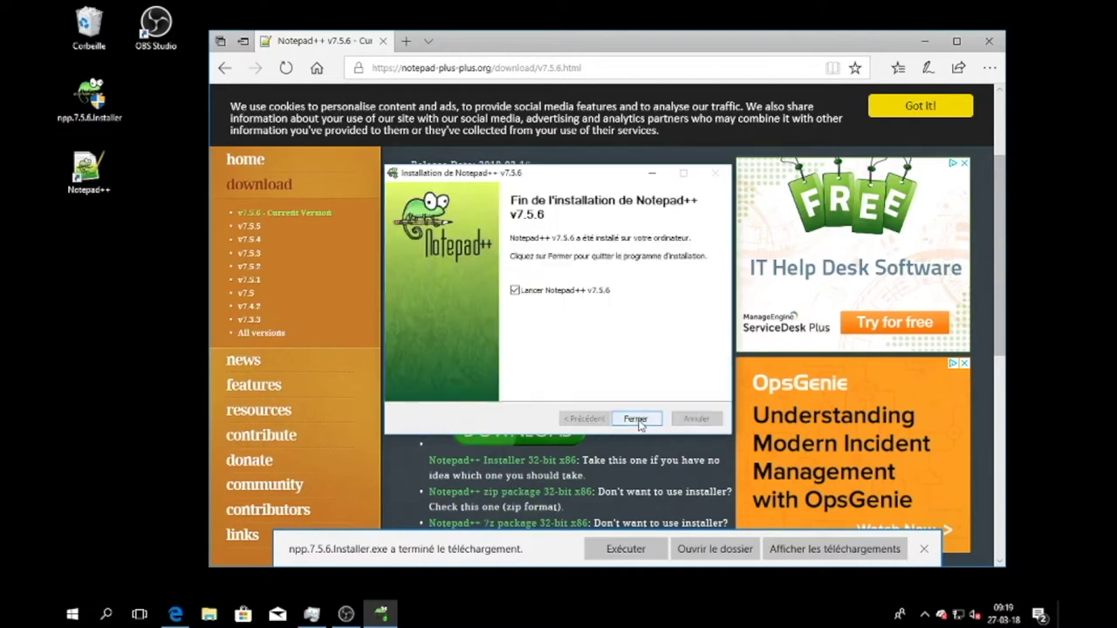
left_click(561, 292)
left_click(637, 420)
Move the Notepad++ installer to the recycle bin and the Notepad++ shortcut to the second desktop icon column, and close the browser
left_click_drag(124, 119, 87, 31)
left_click_drag(112, 157, 170, 161)
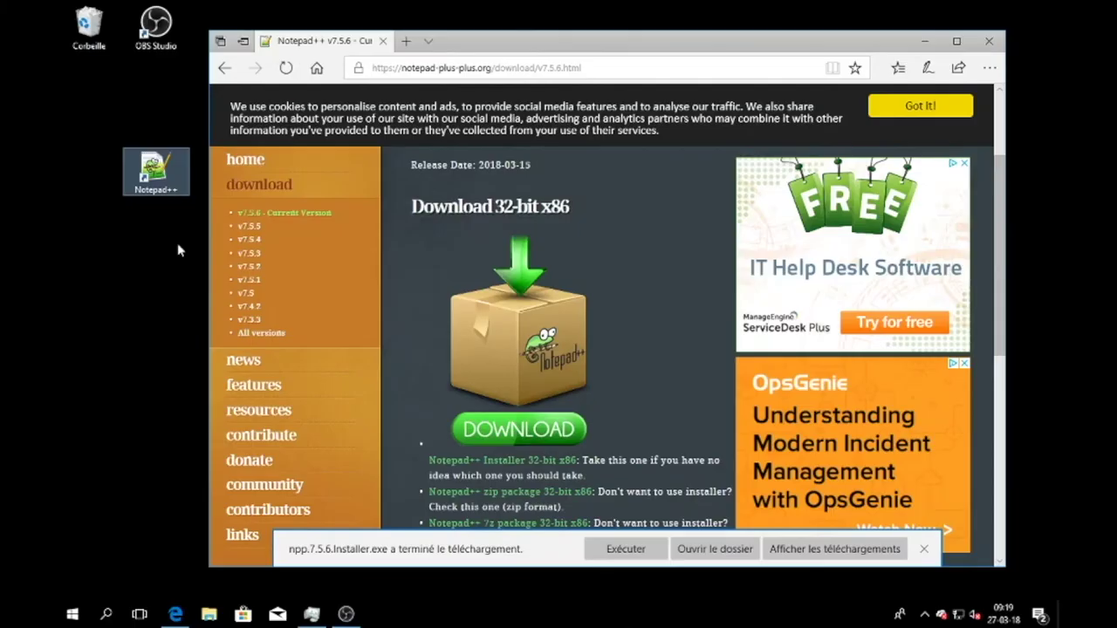
left_click(989, 41)
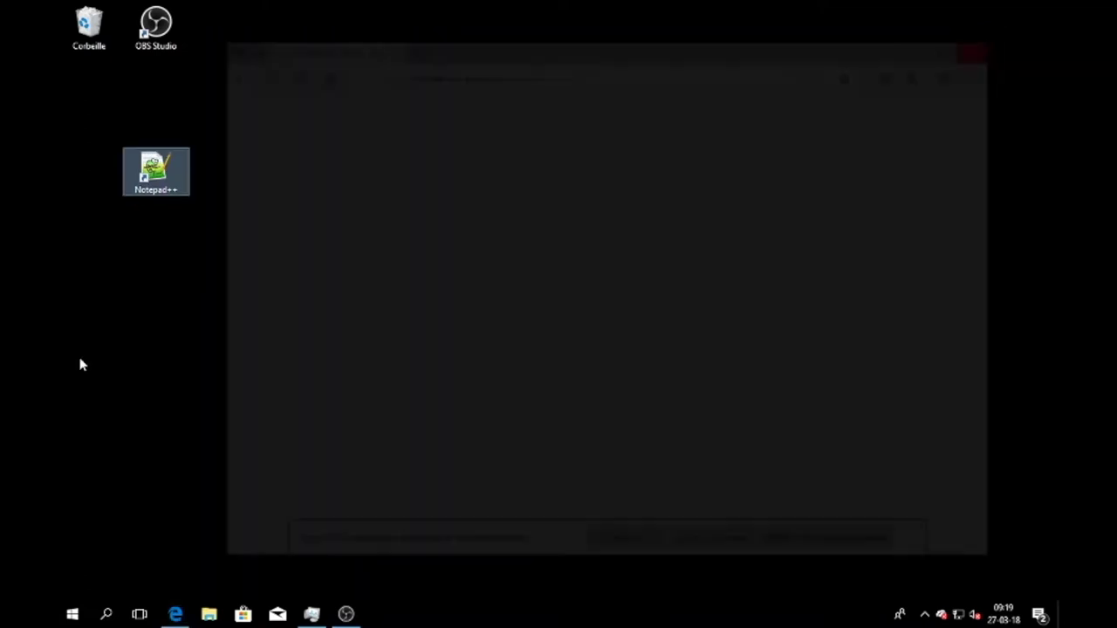
Set the User Account Control notification level to "Ne jamais m'avertir" from the user accounts in the Control Panel
left_click(73, 615)
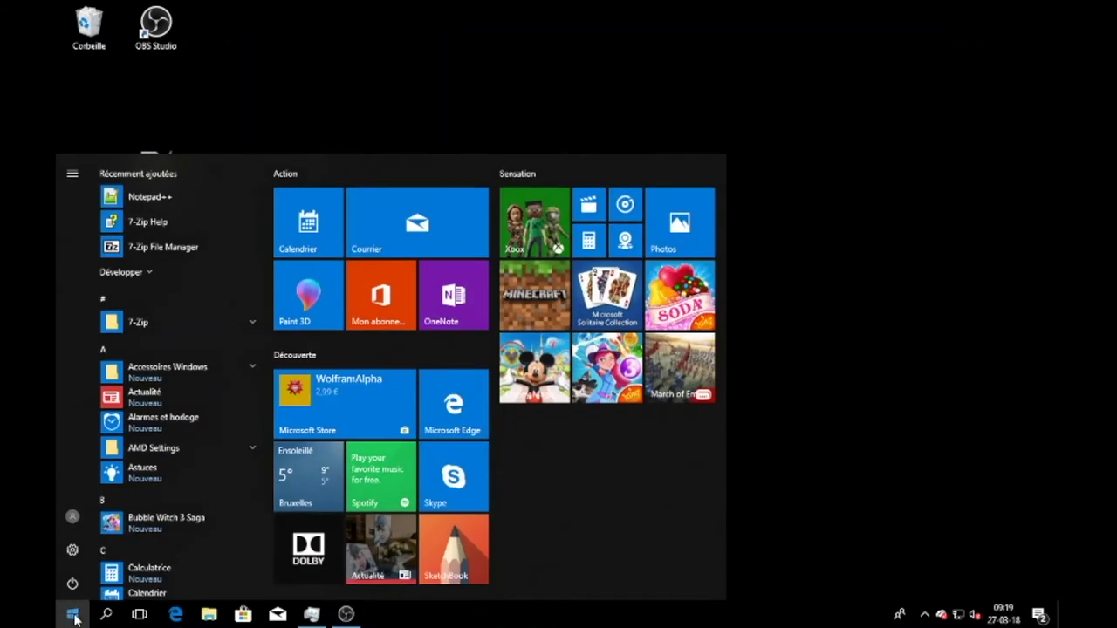
type("pan")
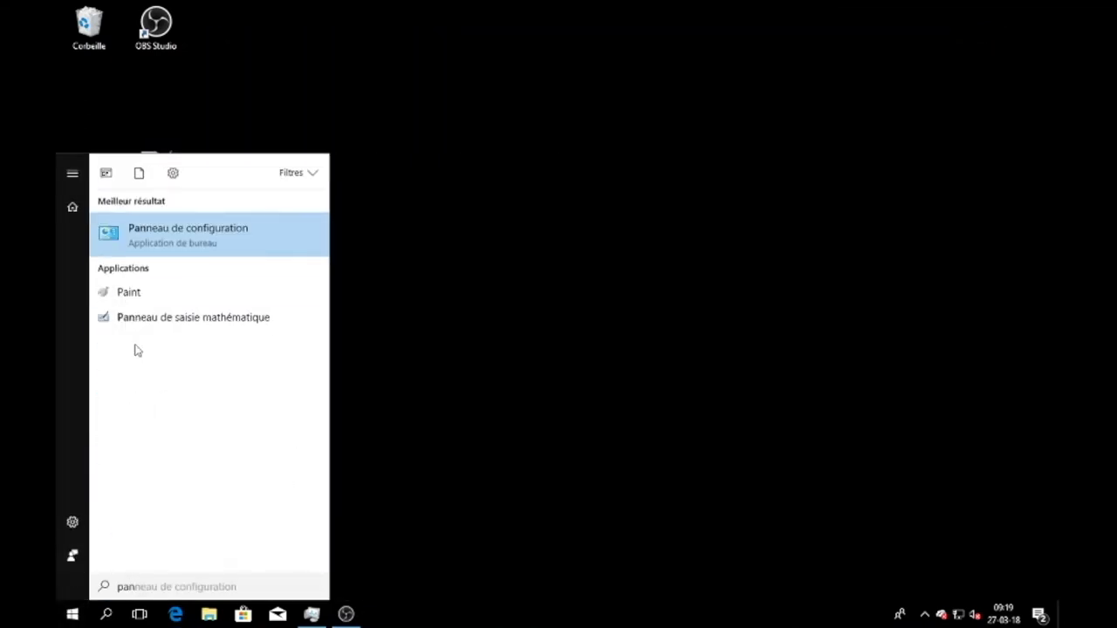
left_click(164, 236)
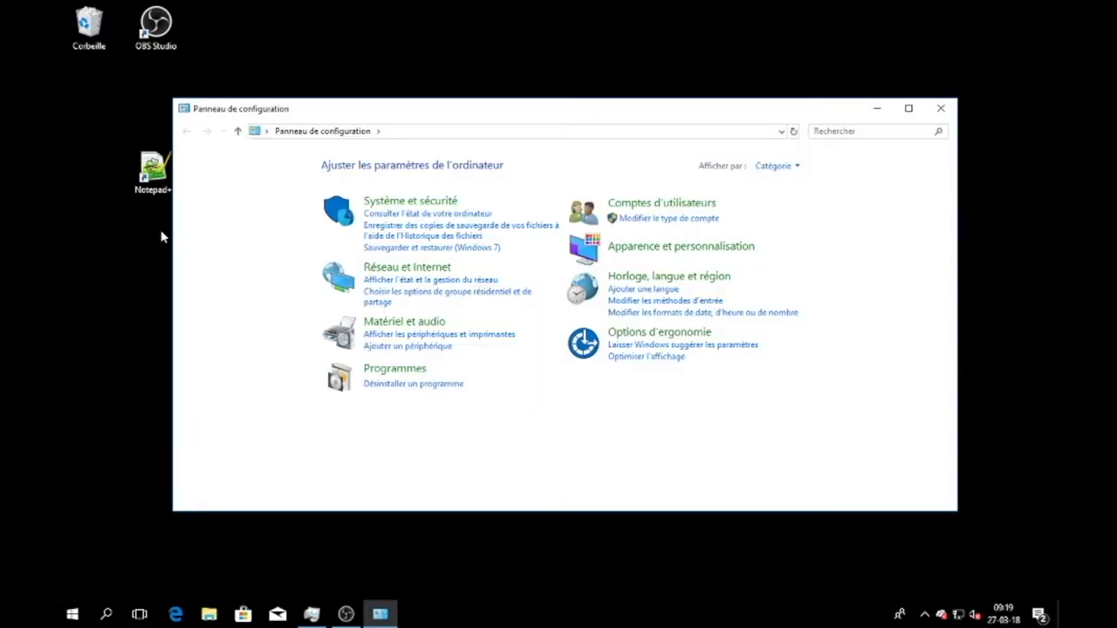
left_click(641, 204)
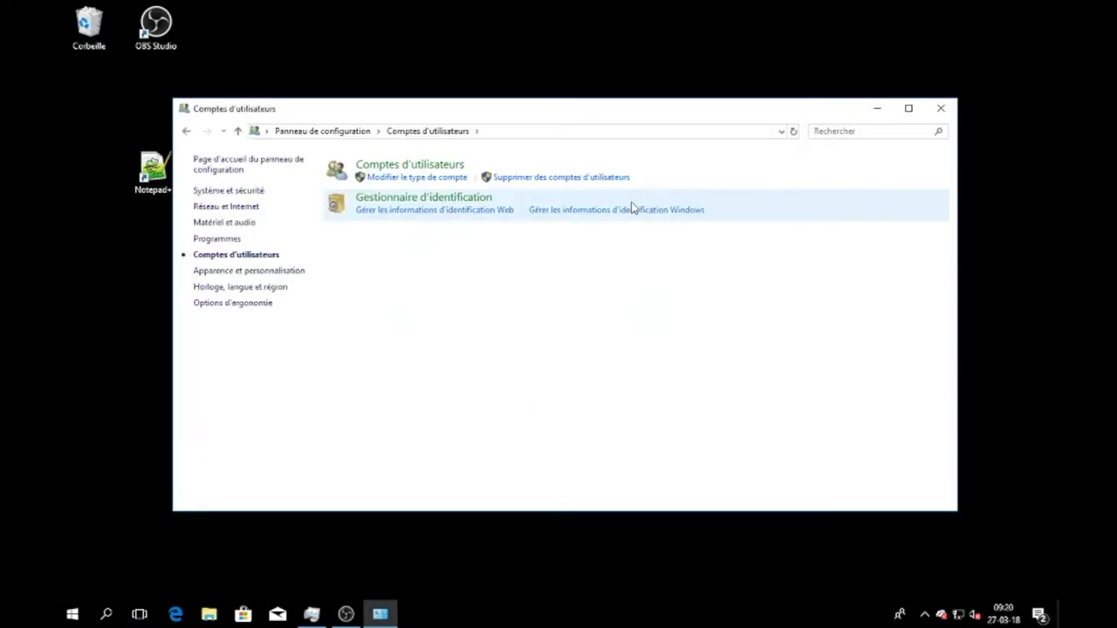
left_click(445, 167)
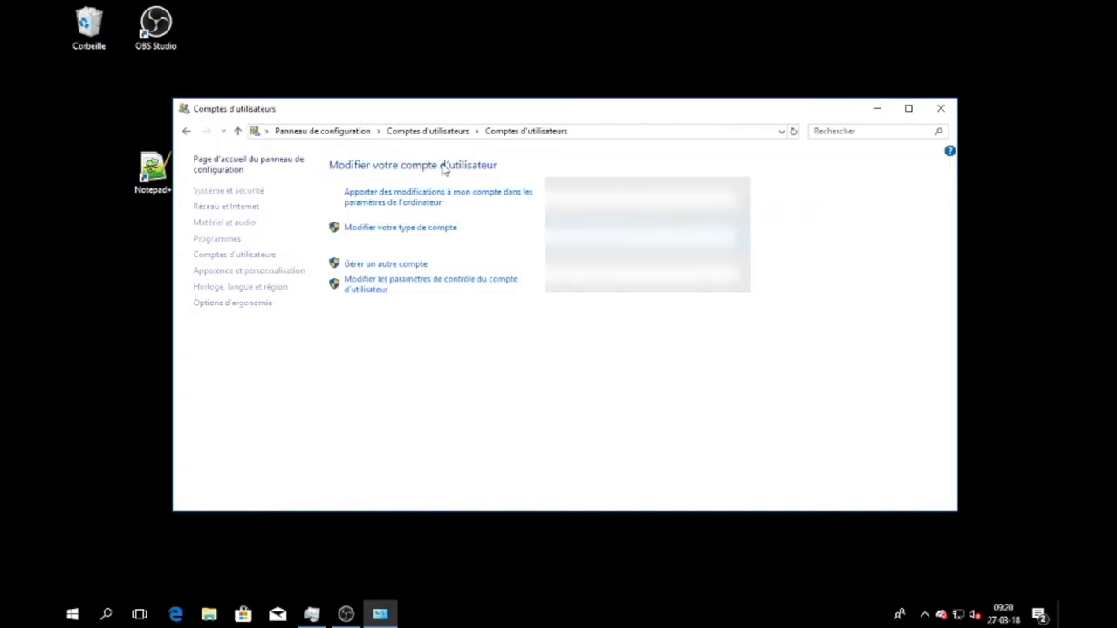
left_click(453, 288)
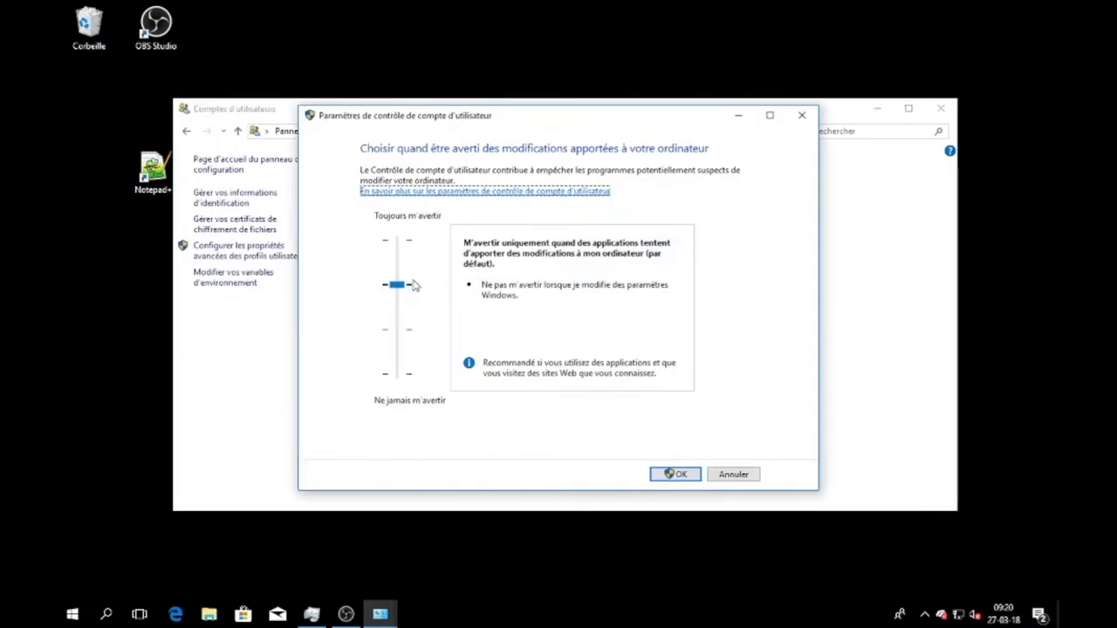
left_click_drag(399, 286, 401, 380)
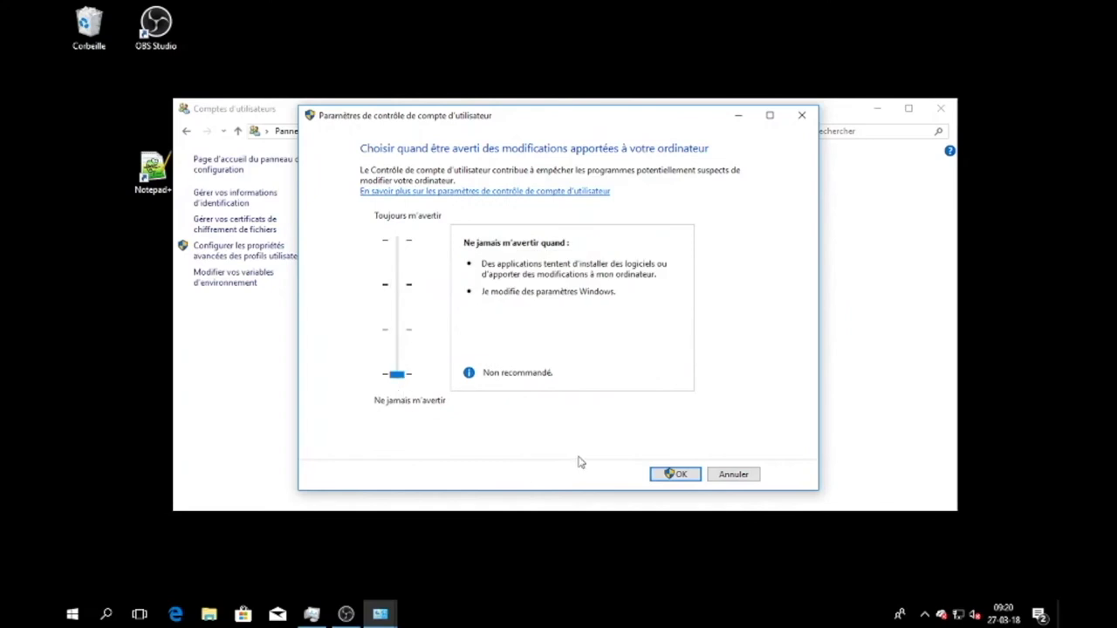
left_click(672, 476)
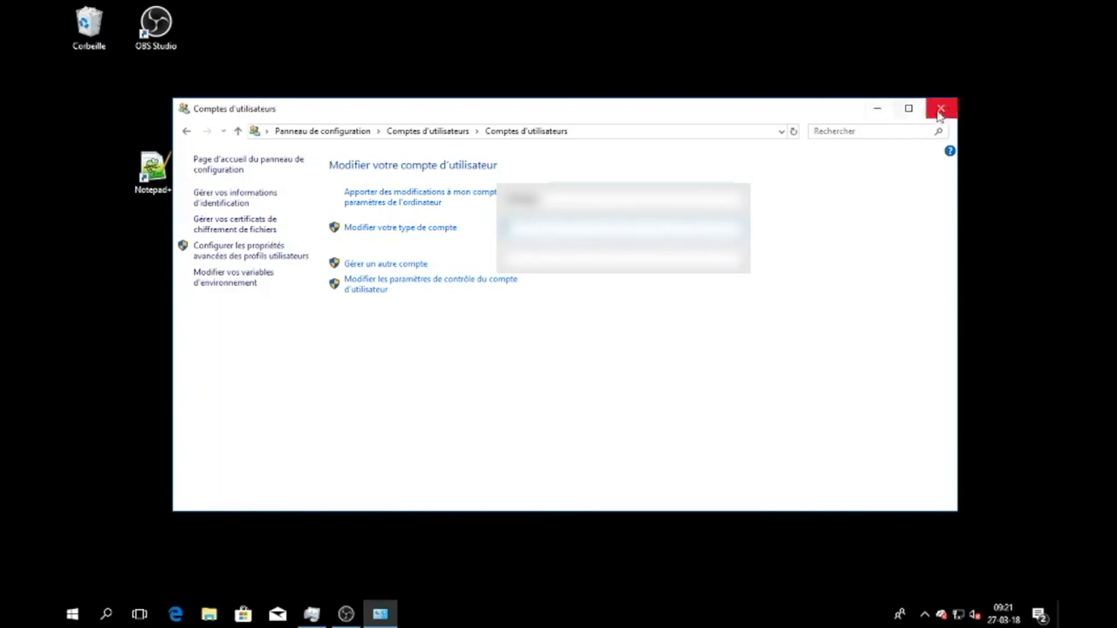
left_click(939, 111)
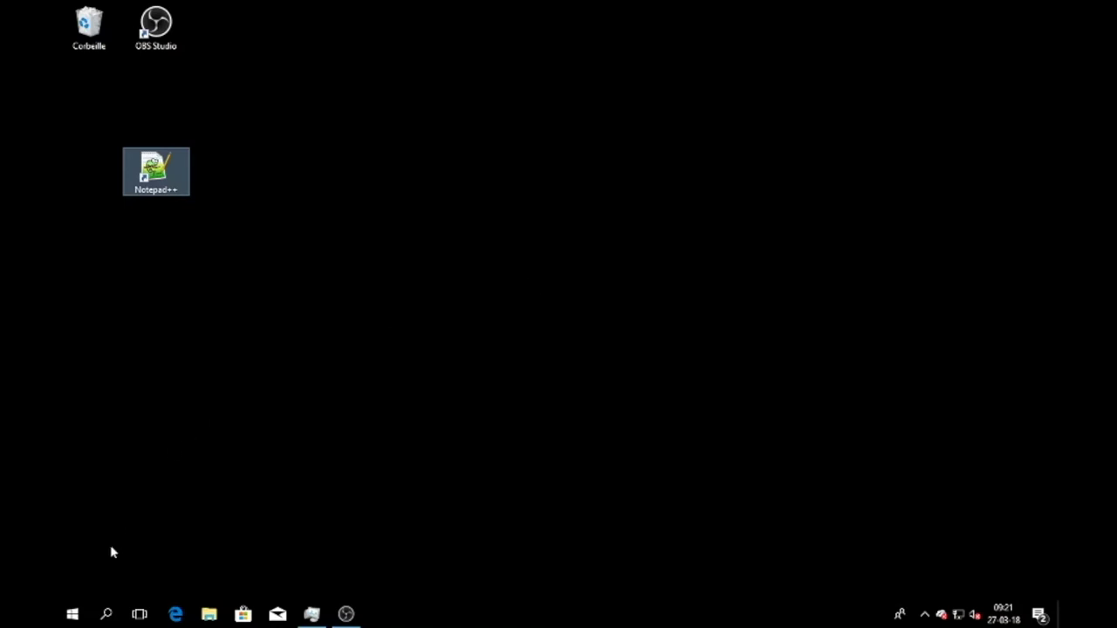
Run netplwiz and turn off the requirement for users to enter a user name and password
left_click(82, 614)
type("exe")
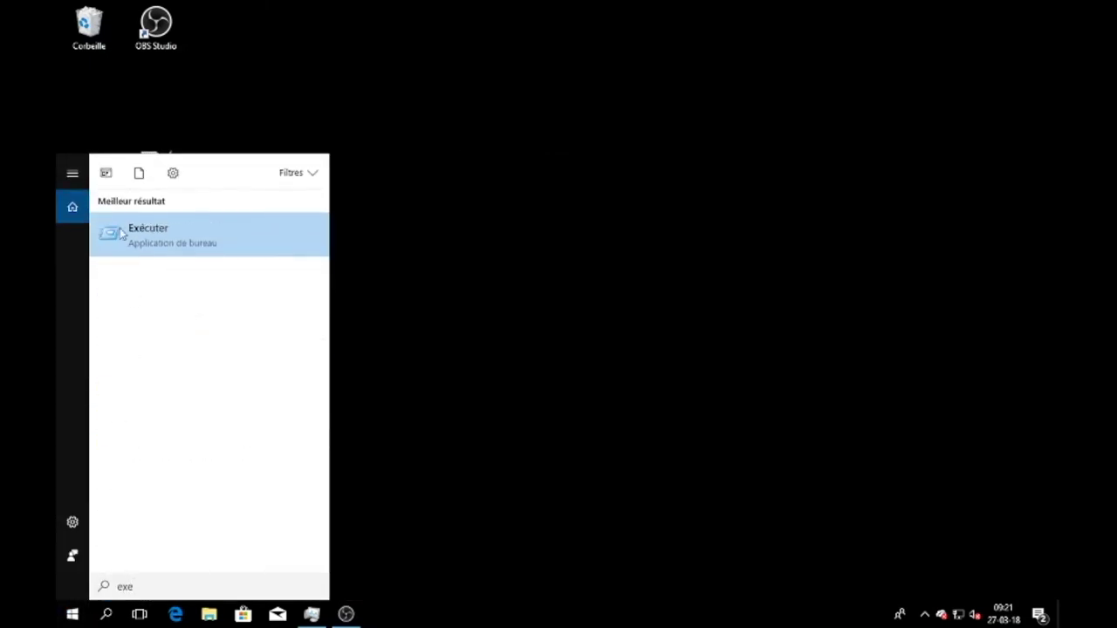
left_click(140, 248)
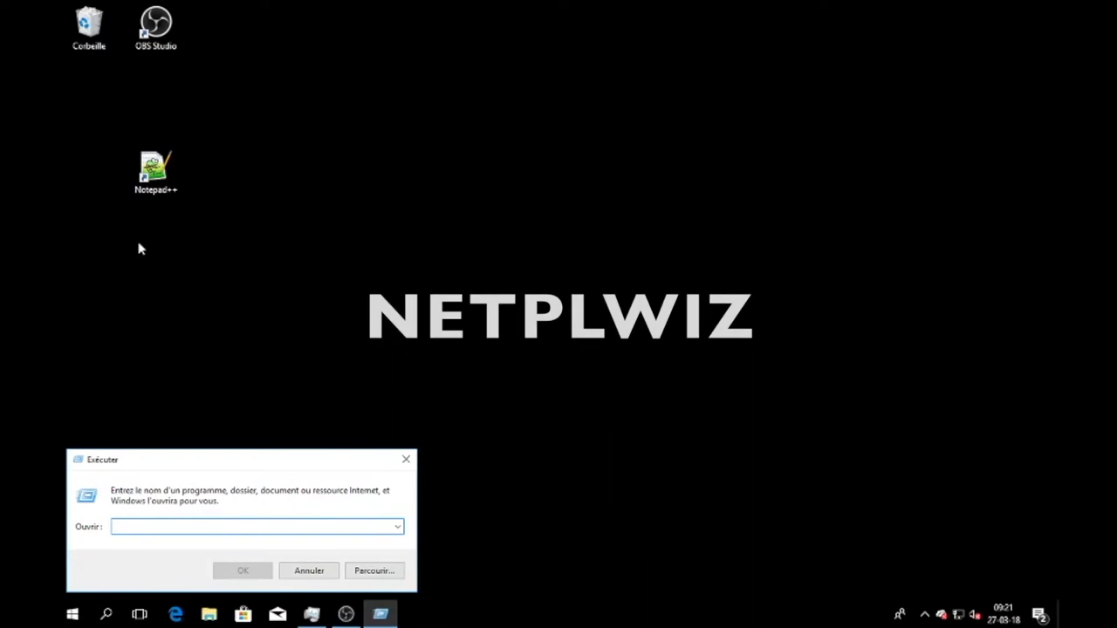
type("netplwiz")
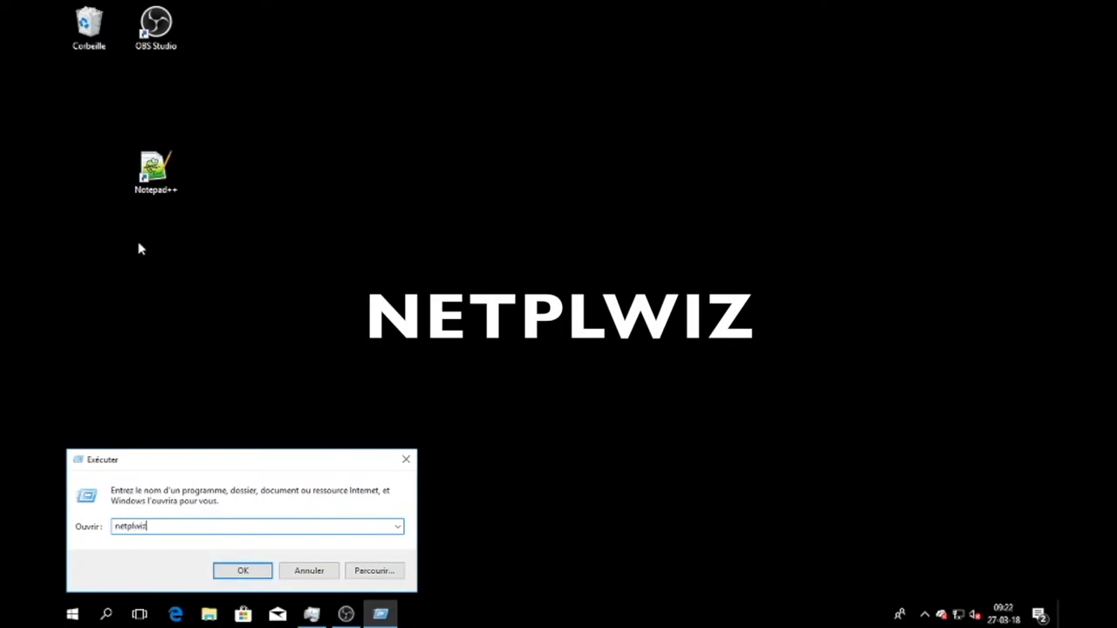
key("Return")
left_click(227, 240)
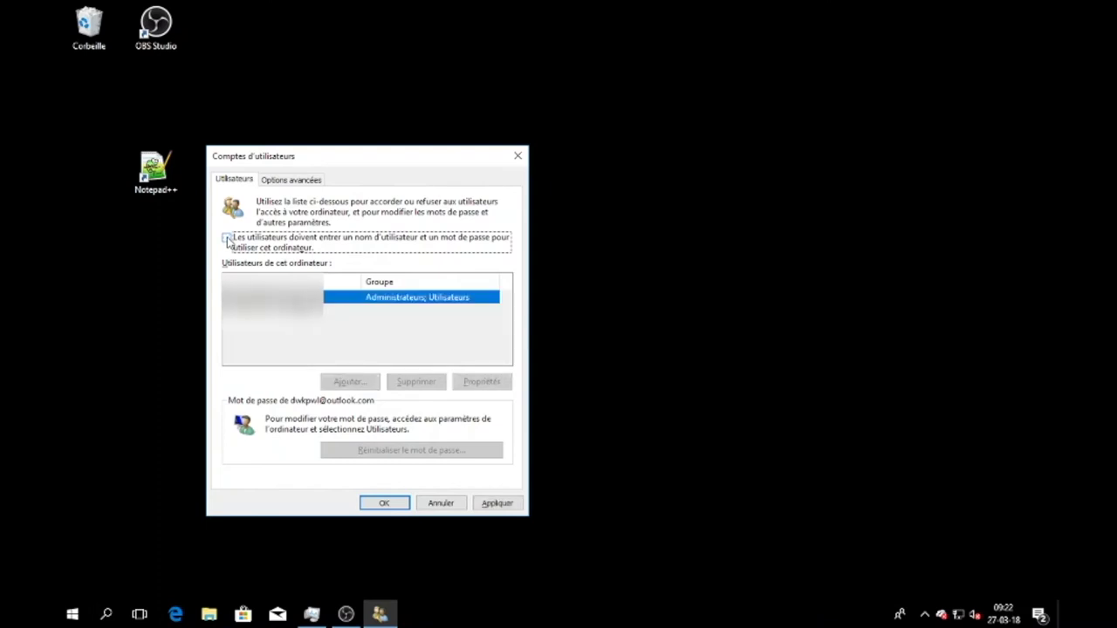
Apply the automatic sign-in by entering the account's user name, password and password confirmation, and close the user accounts dialog
left_click(497, 503)
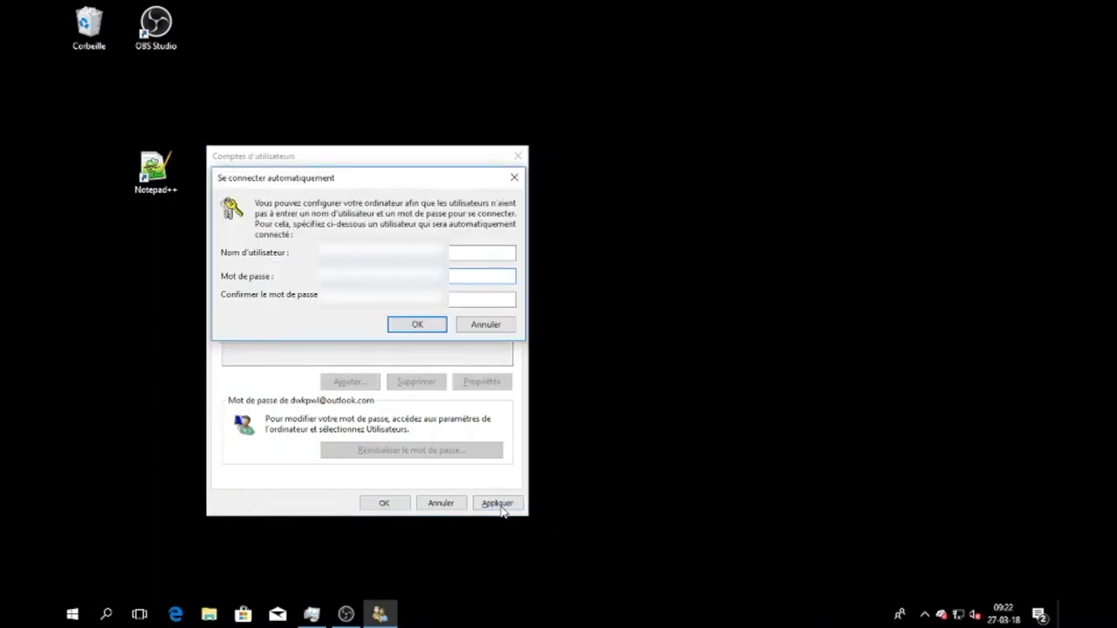
key("Tab")
key("Tab")
key("Tab")
key("Tab")
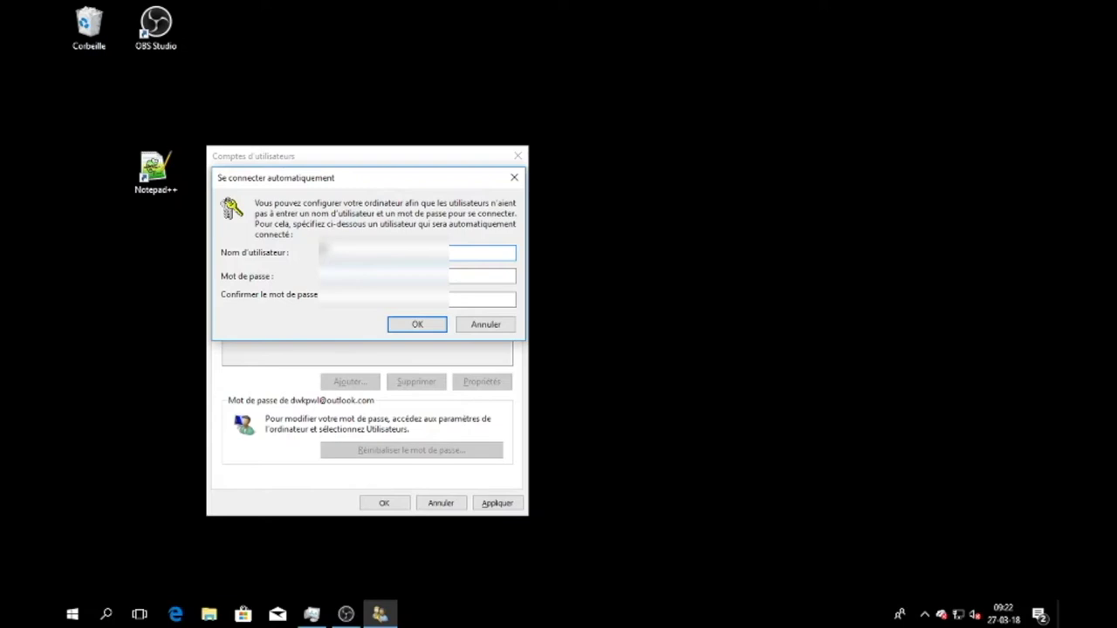
left_click(482, 276)
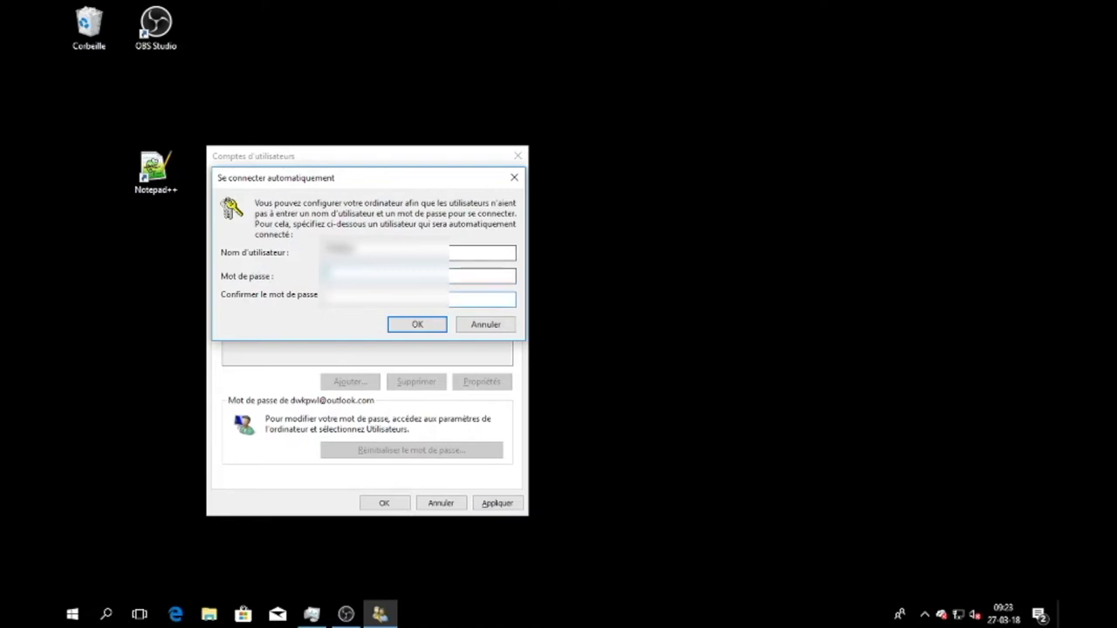
left_click(416, 323)
left_click(384, 503)
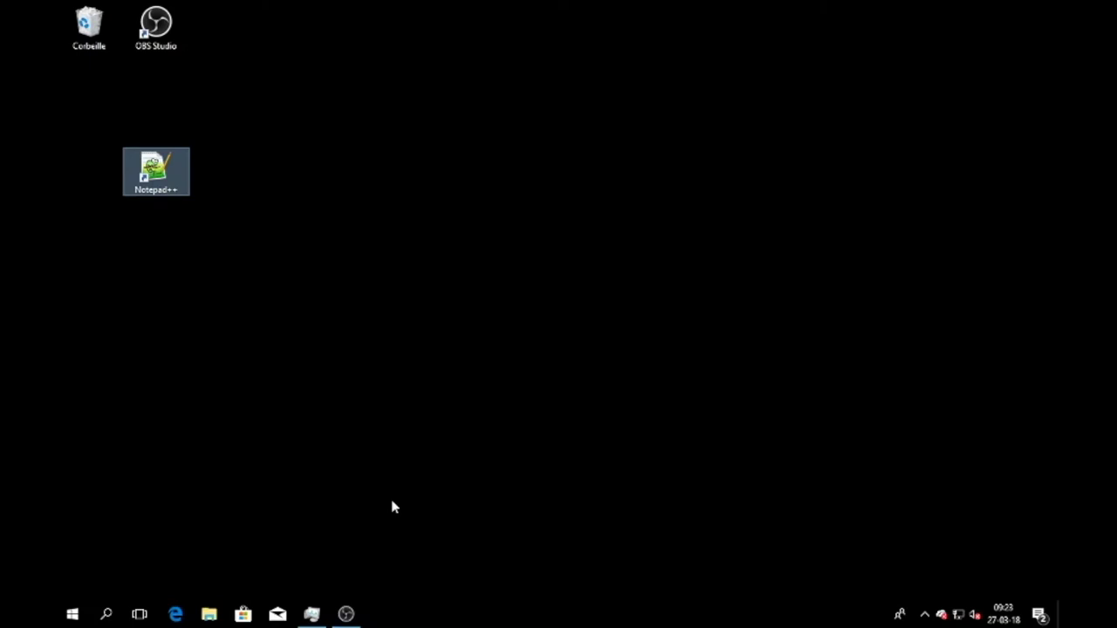
Open the Protocole Internet version 4 (TCP/IPv4) properties of the Ethernet connection through the Control Panel's network settings
left_click(179, 354)
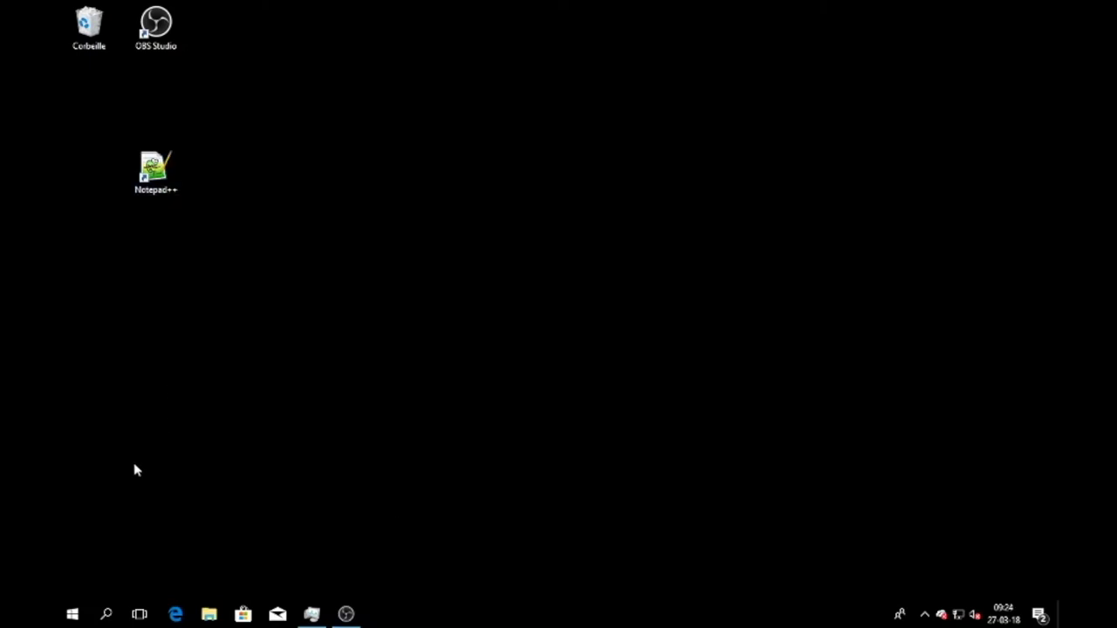
left_click(73, 615)
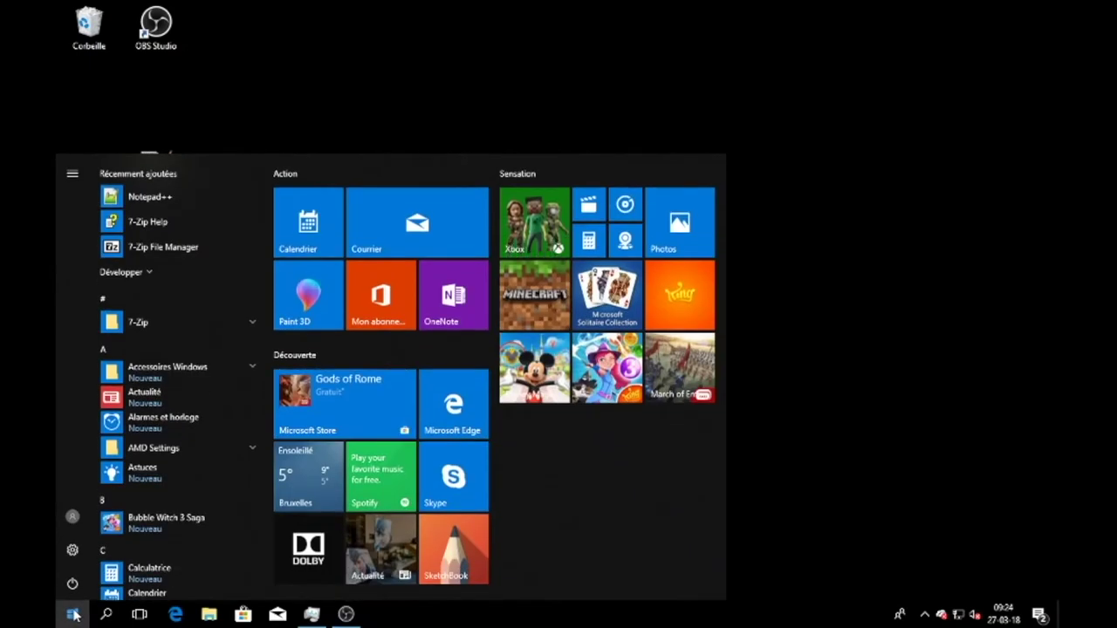
type("pann")
left_click(167, 244)
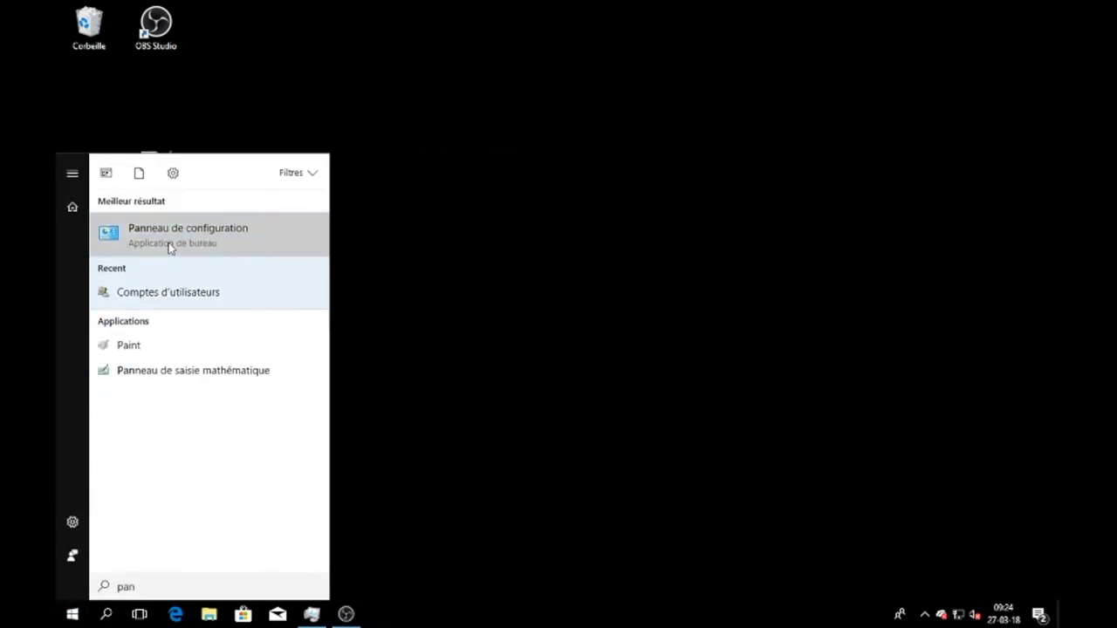
left_click(389, 267)
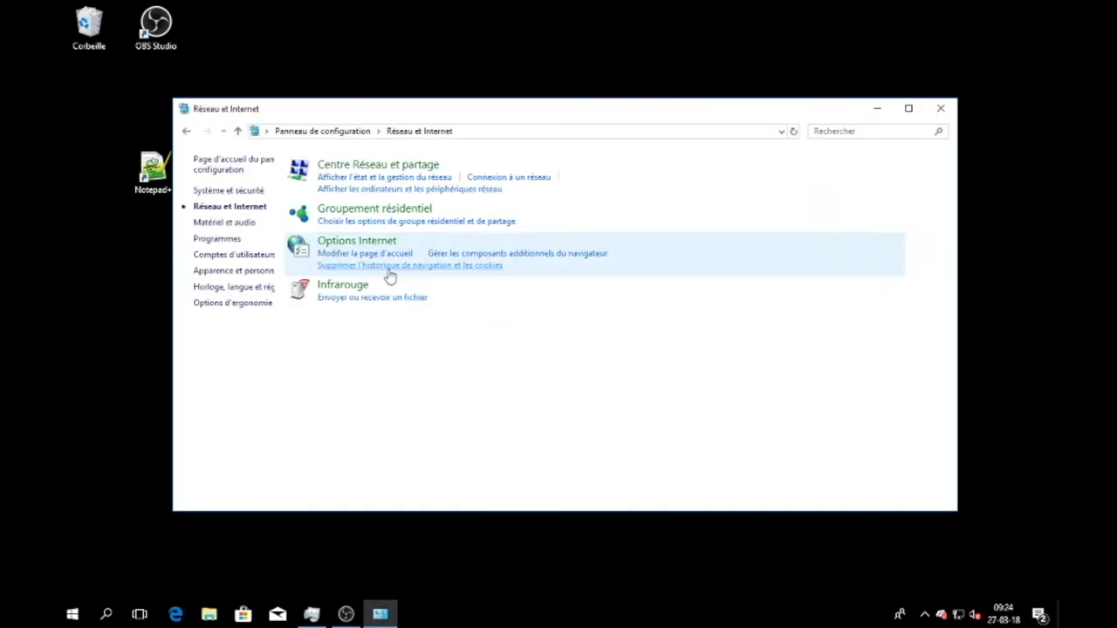
left_click(382, 166)
left_click(270, 201)
right_click(269, 198)
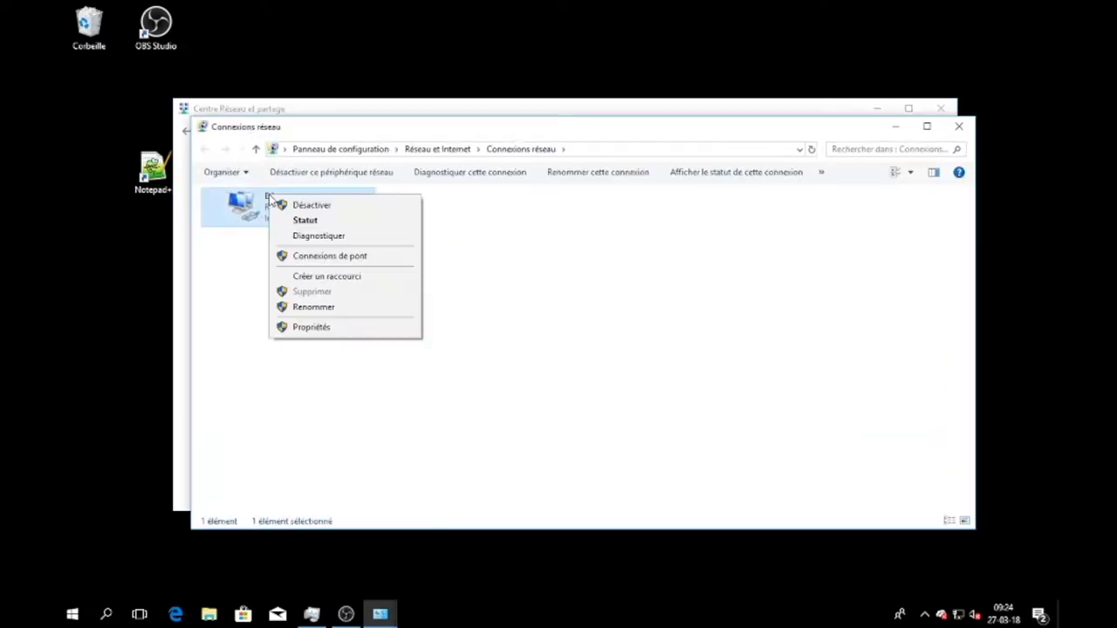
left_click(331, 326)
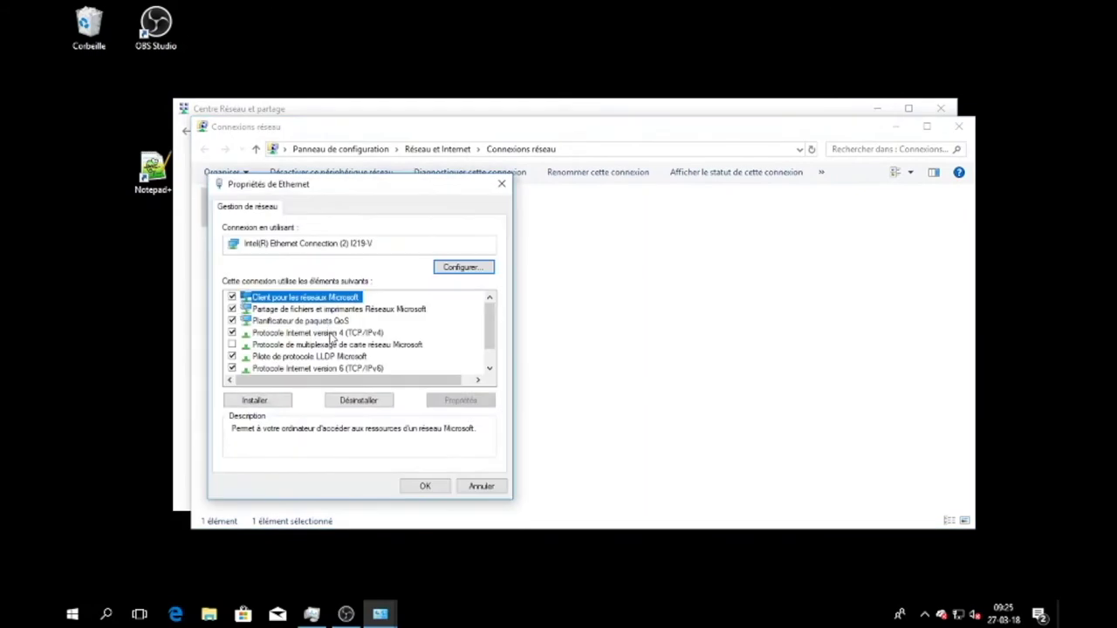
left_click(331, 334)
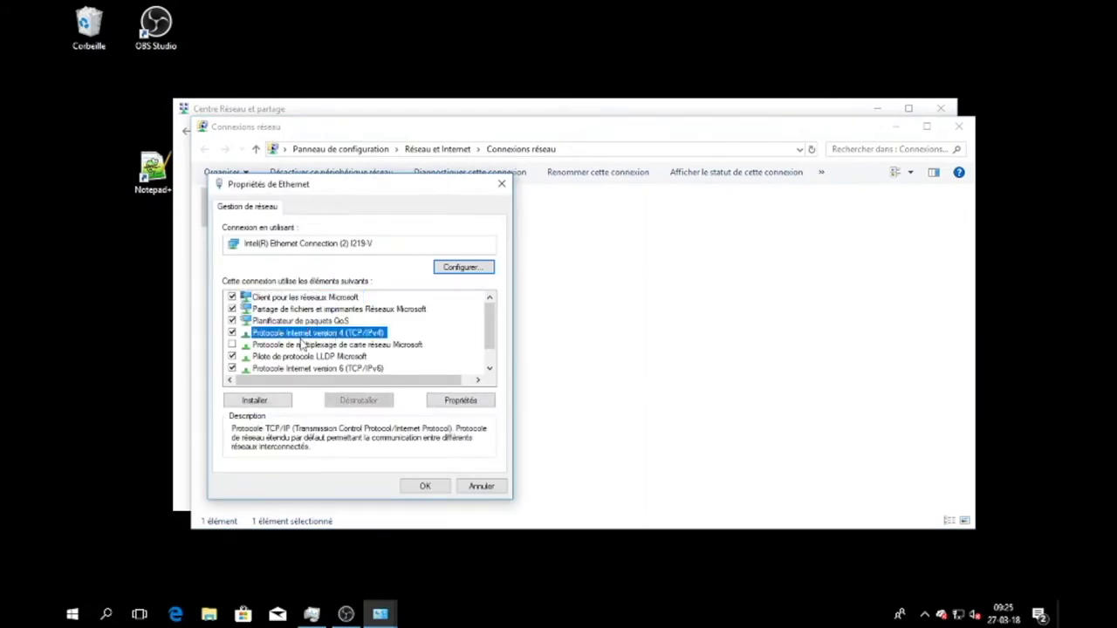
double_click(333, 334)
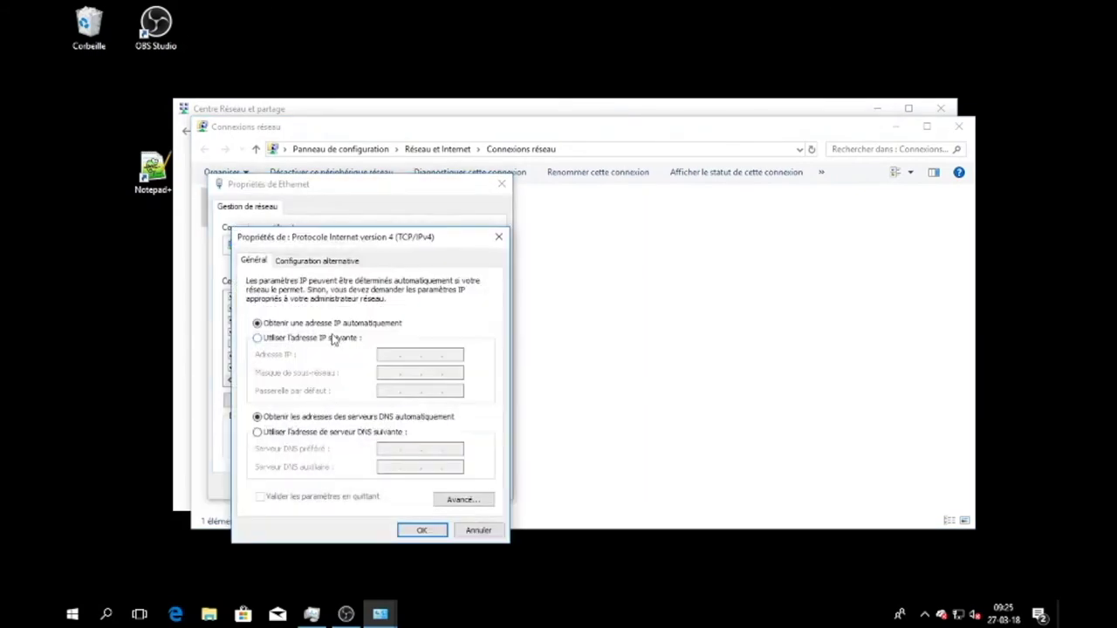
Assign the static IP address 192.168.1.48 with subnet mask 255.255.255.0 and default gateway 192.168.1.1
left_click(257, 338)
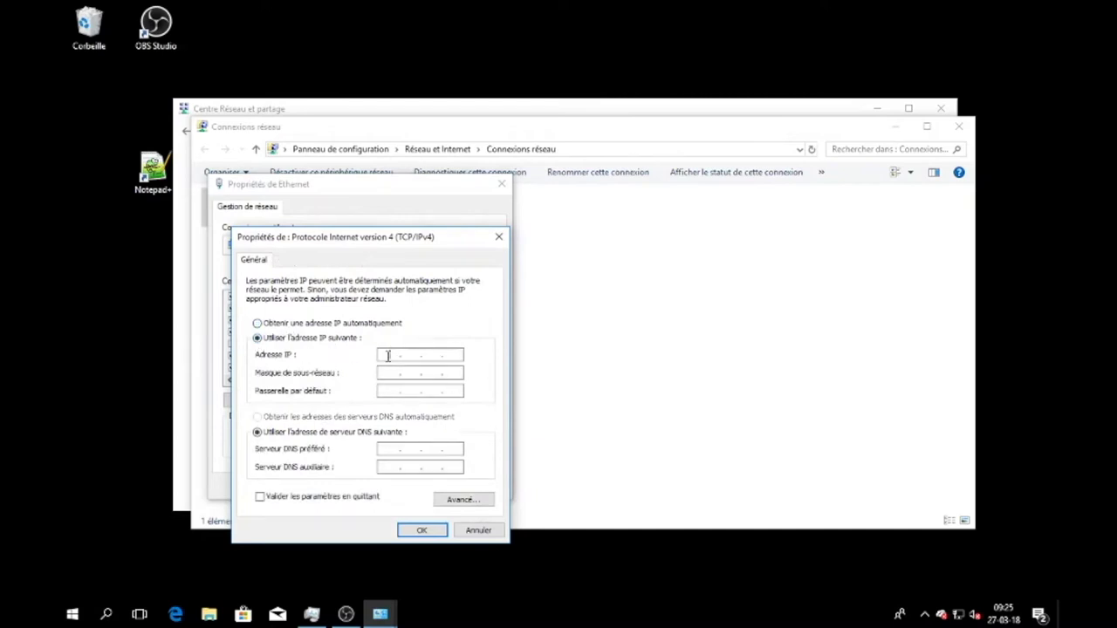
type("192.168.1.")
key("Tab")
left_click(448, 353)
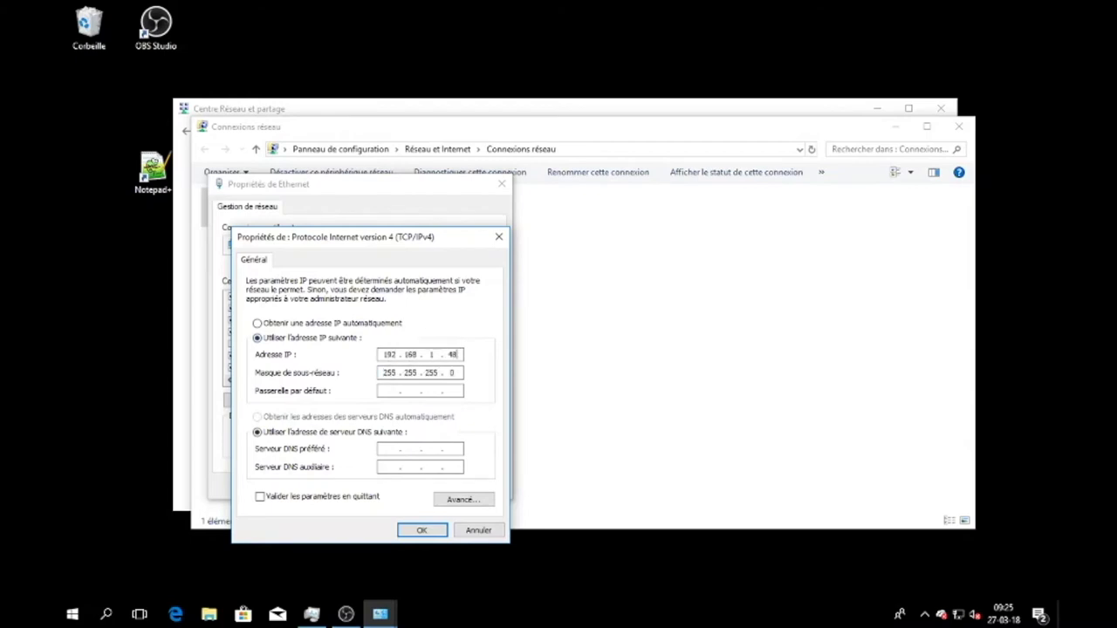
type("192.168.1")
key("Tab")
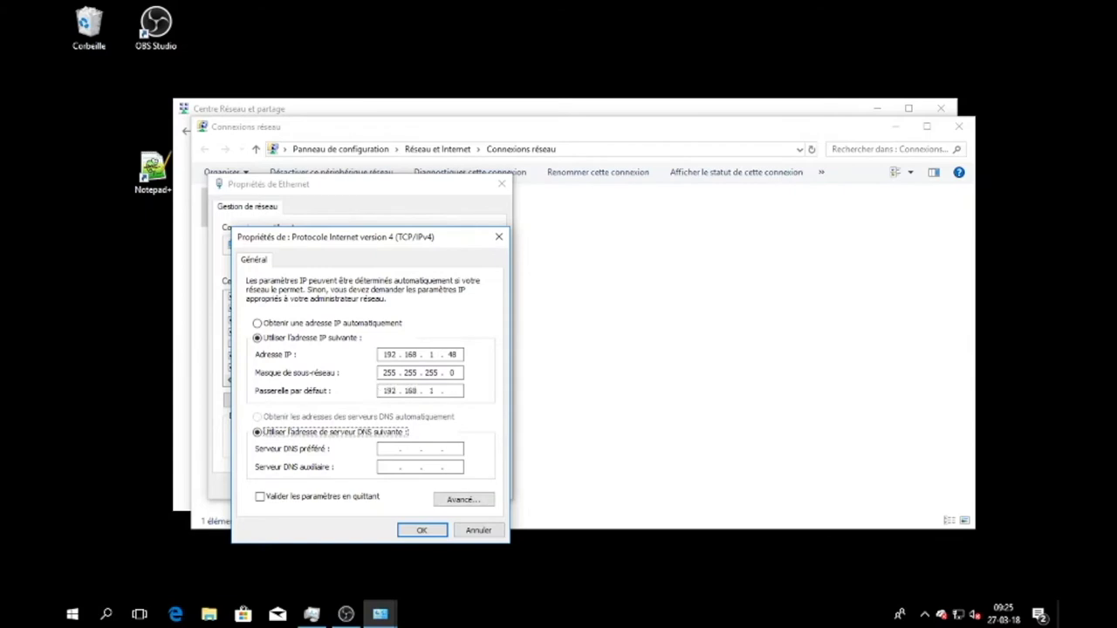
left_click(454, 390)
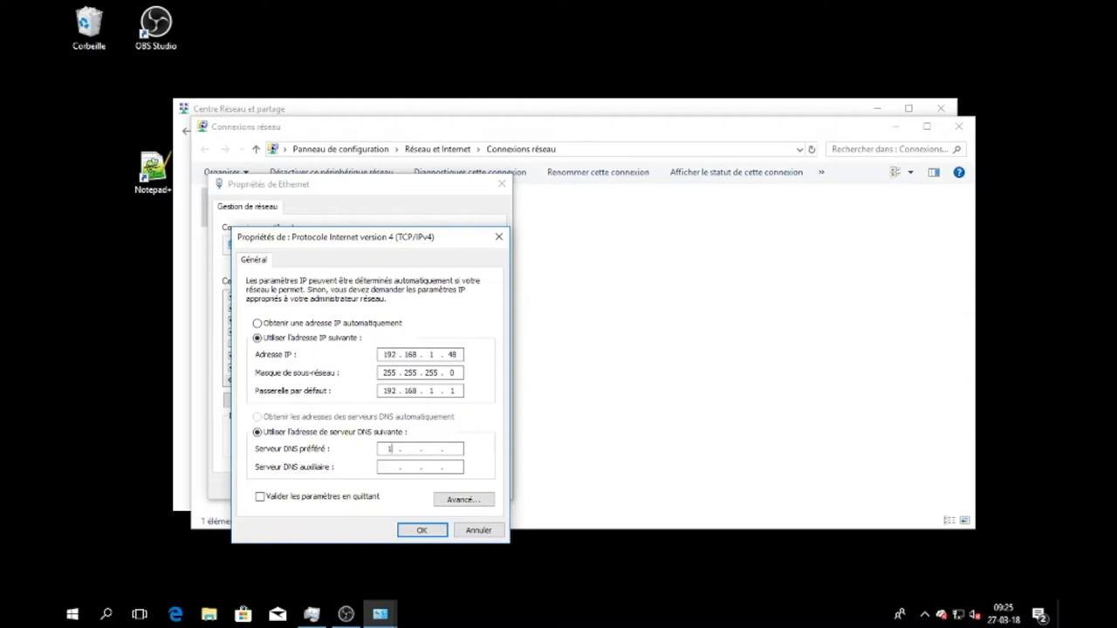
Set the preferred DNS server to 192.168.1.1, confirm the Ethernet properties and close the network windows
left_click(456, 451)
type("192 . 168 . 1 . 1")
left_click(422, 530)
left_click(424, 487)
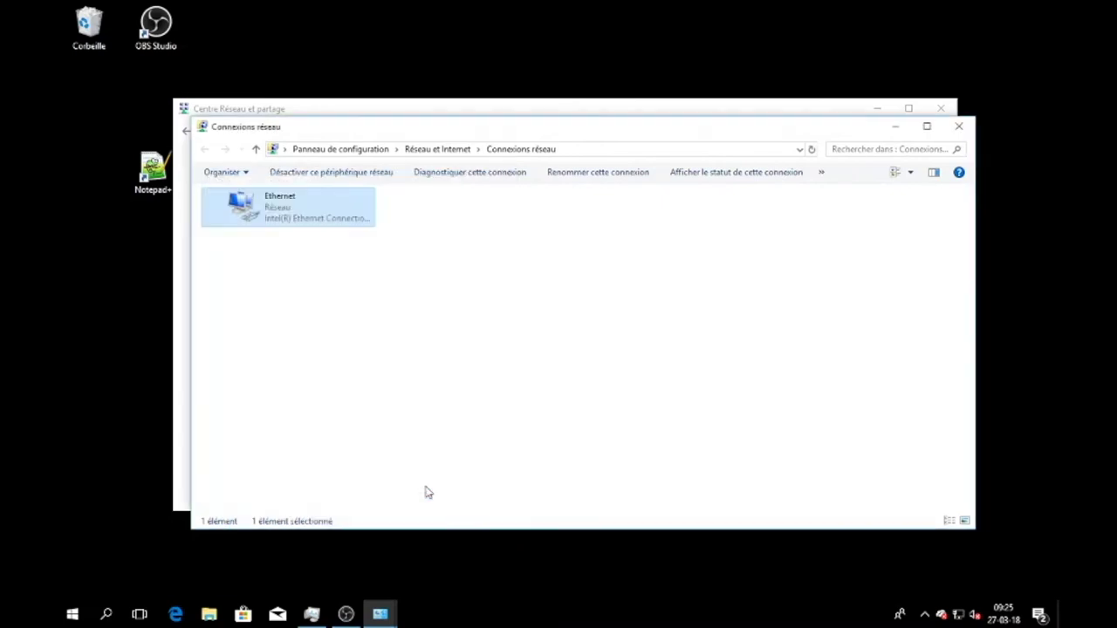
left_click(967, 128)
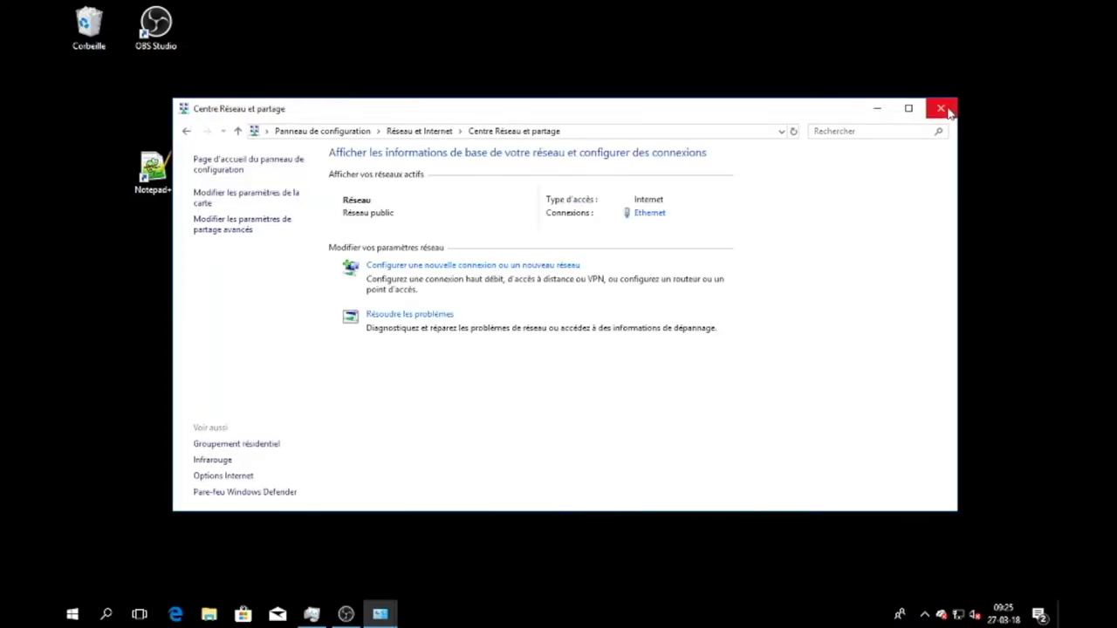
left_click(941, 108)
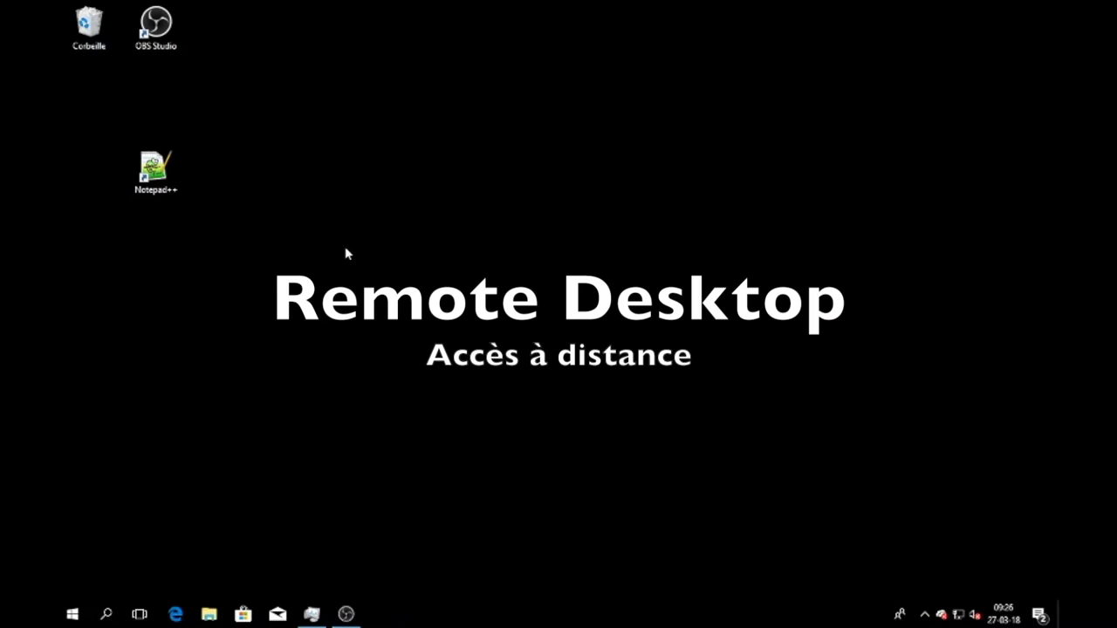
Open the system's remote use settings (Paramètres d'utilisation à distance) through the Control Panel
left_click(73, 615)
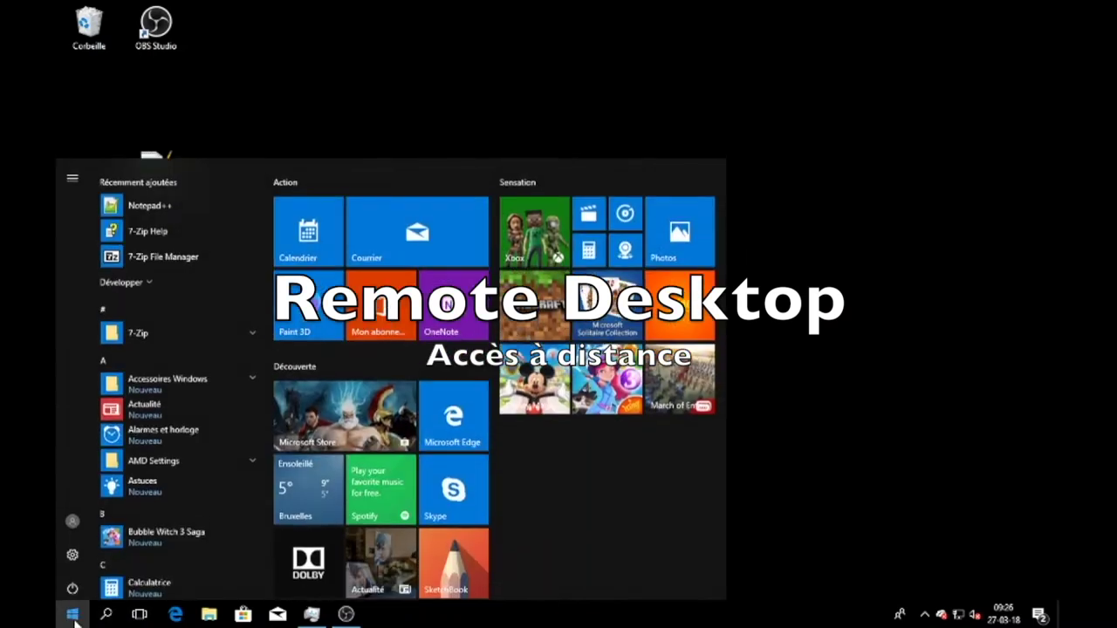
type("pan")
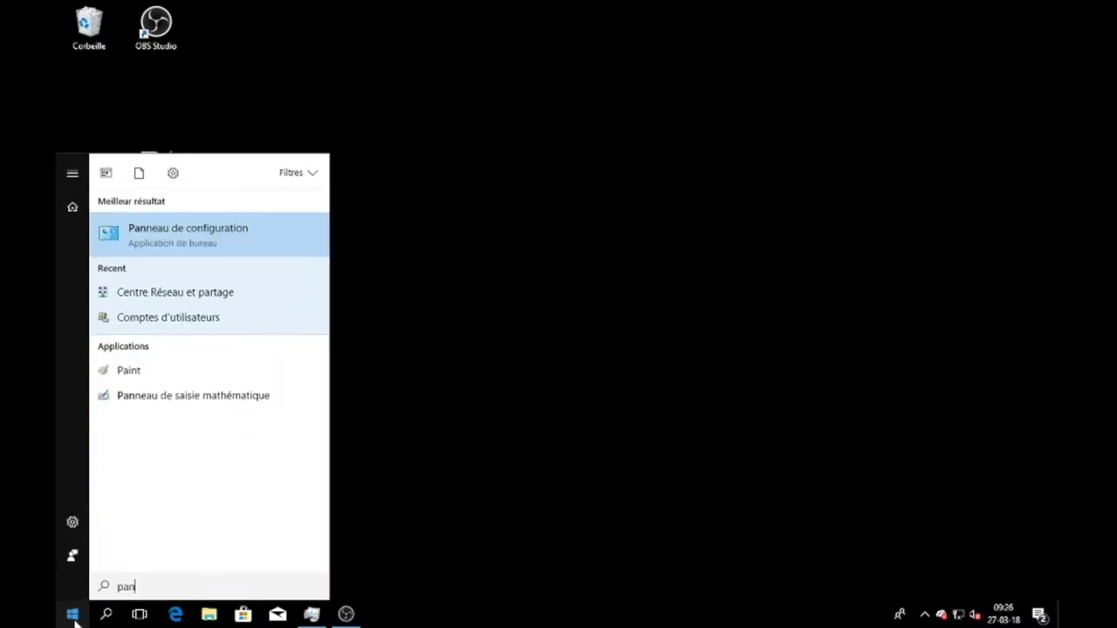
left_click(178, 245)
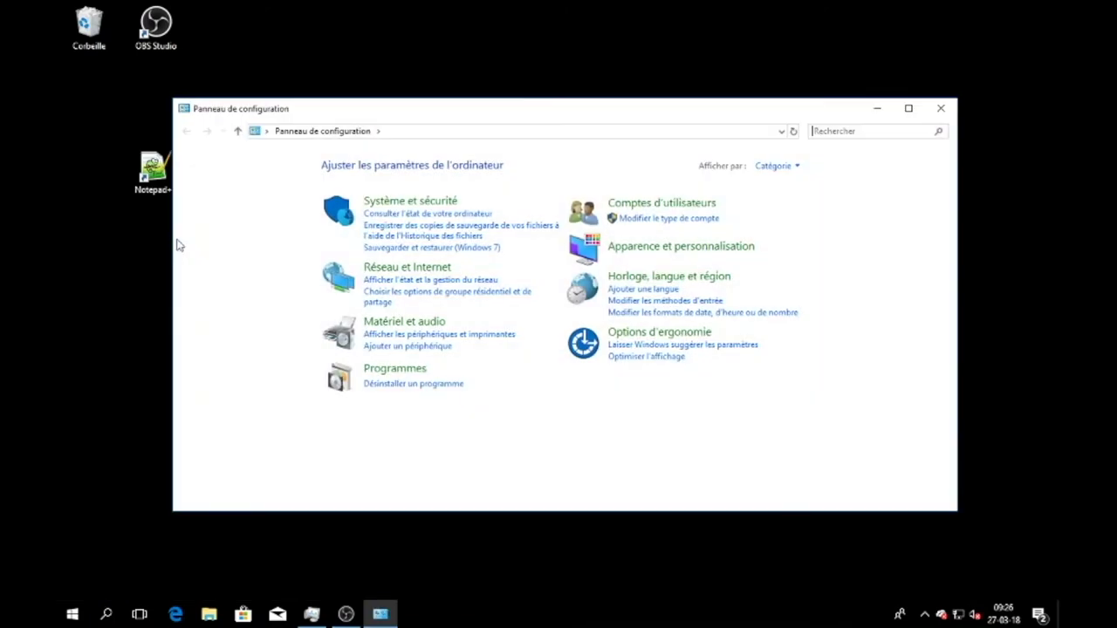
left_click(387, 202)
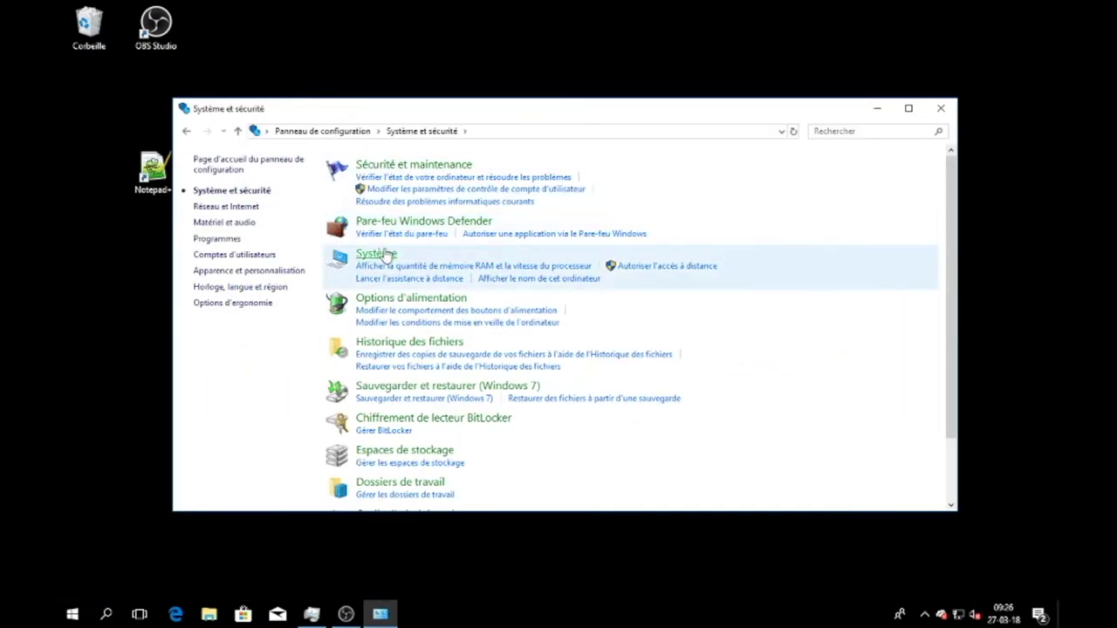
left_click(385, 253)
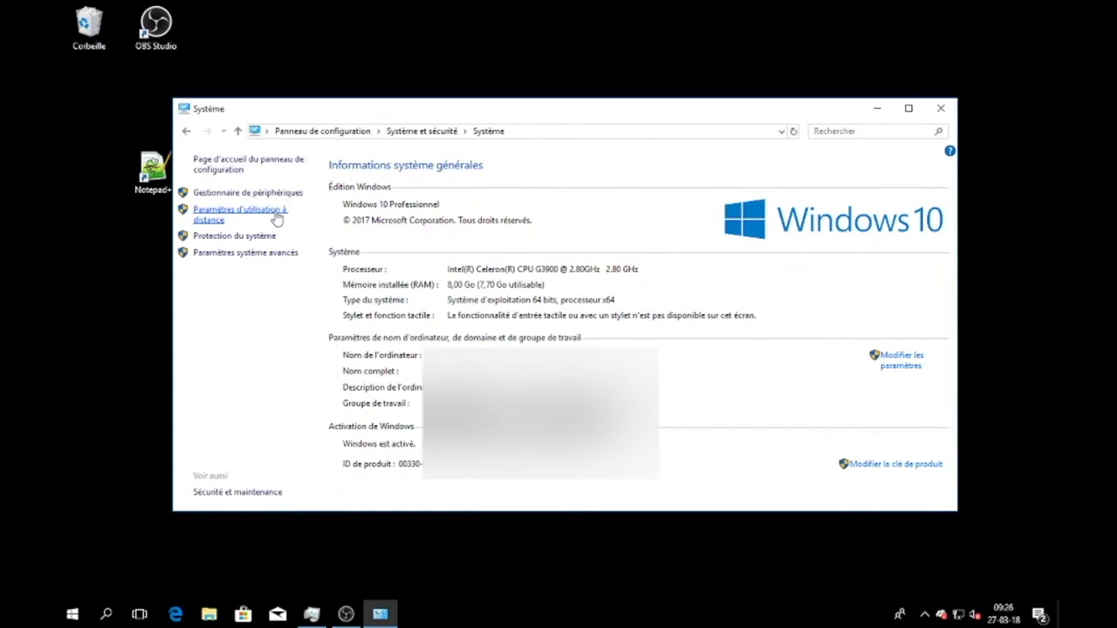
left_click(277, 218)
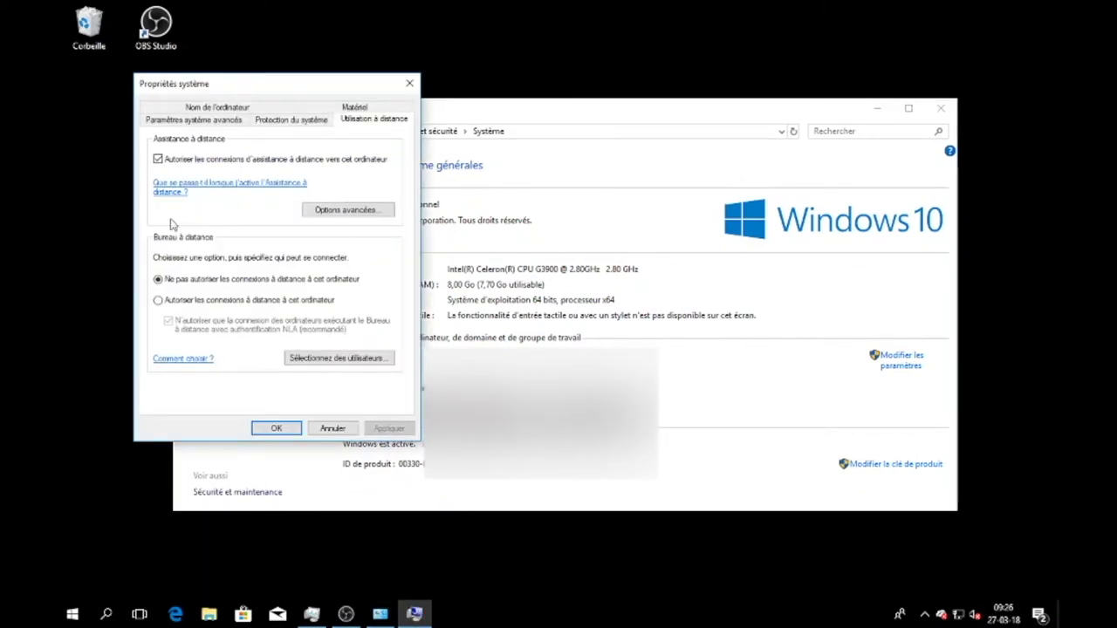
Allow remote desktop connections to this computer, acknowledge the sleep notice and apply the system properties
left_click(157, 300)
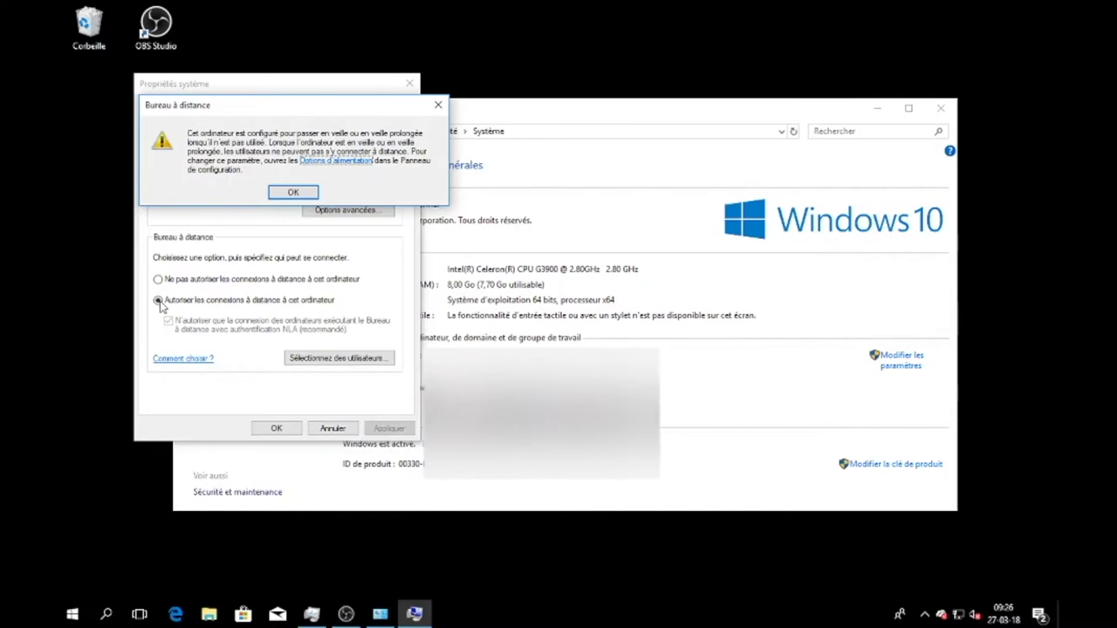
left_click(293, 192)
left_click(390, 428)
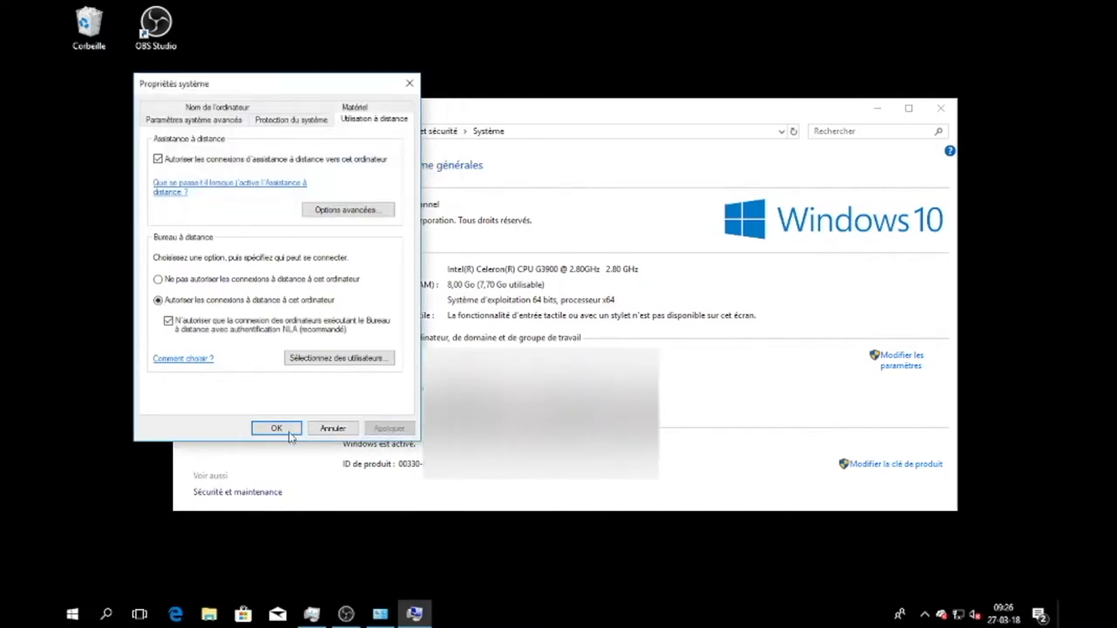
left_click(280, 429)
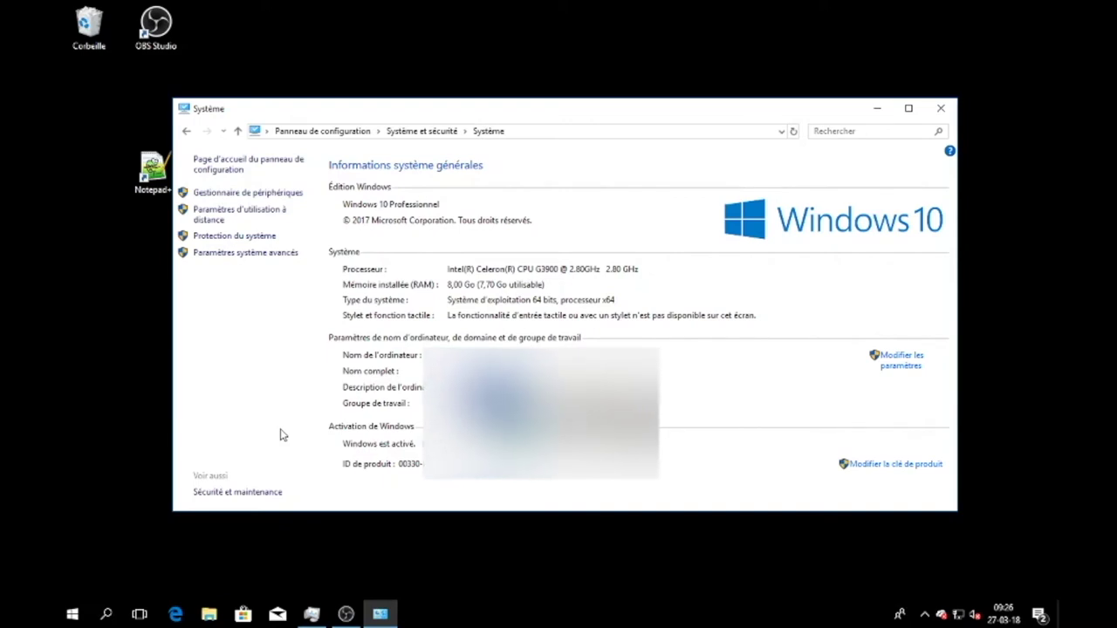
Open the advanced power settings of the Utilisation normale plan from the Control Panel's power options
left_click(310, 132)
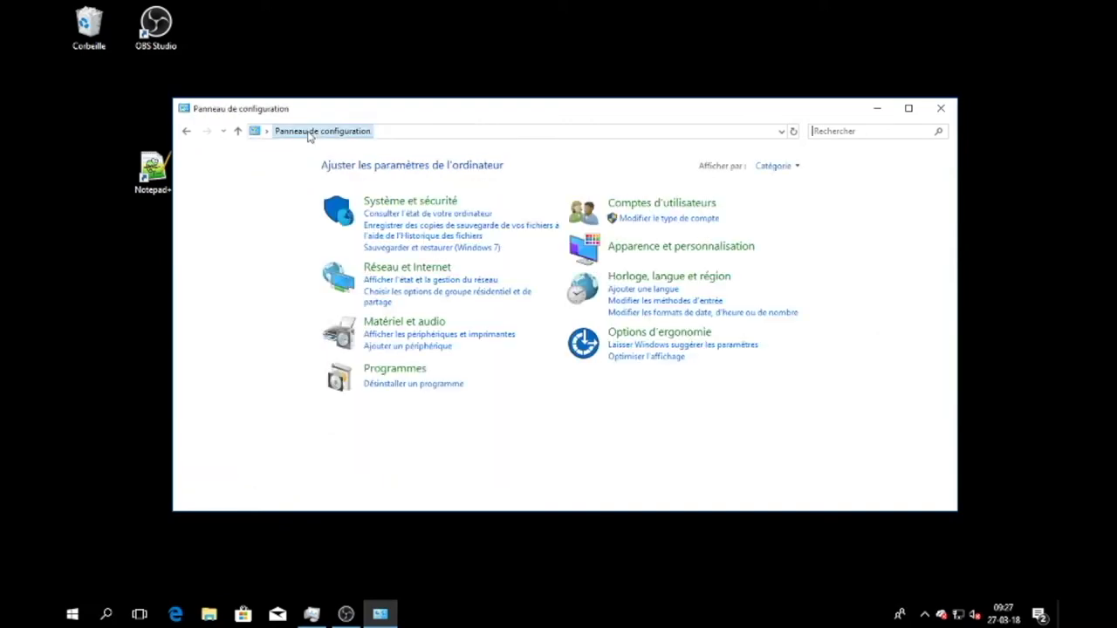
left_click(376, 201)
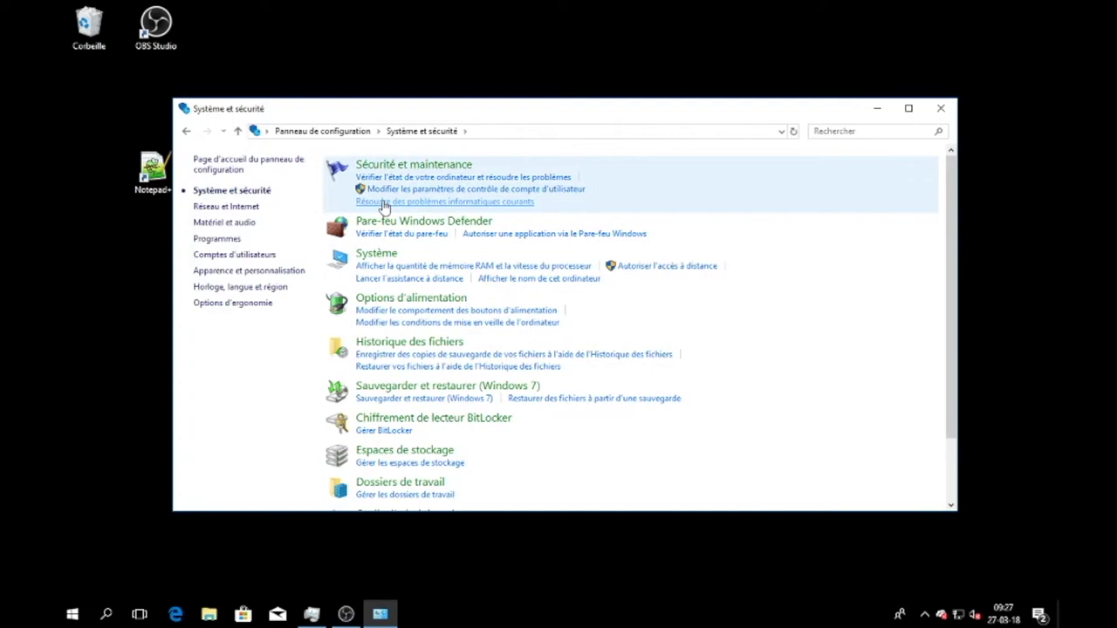
left_click(401, 298)
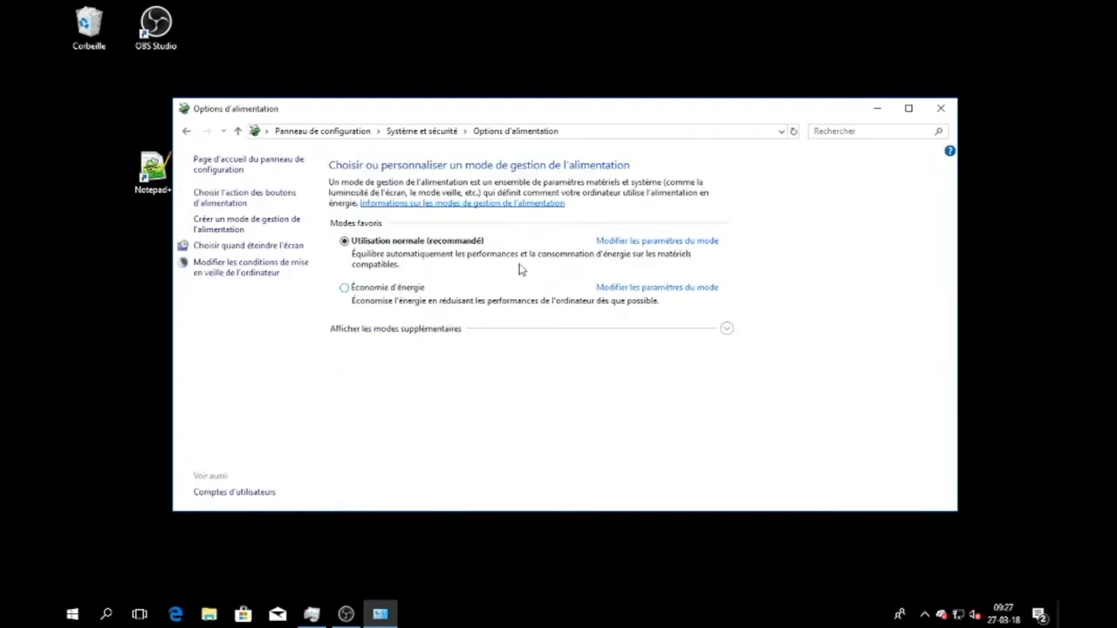
left_click(619, 245)
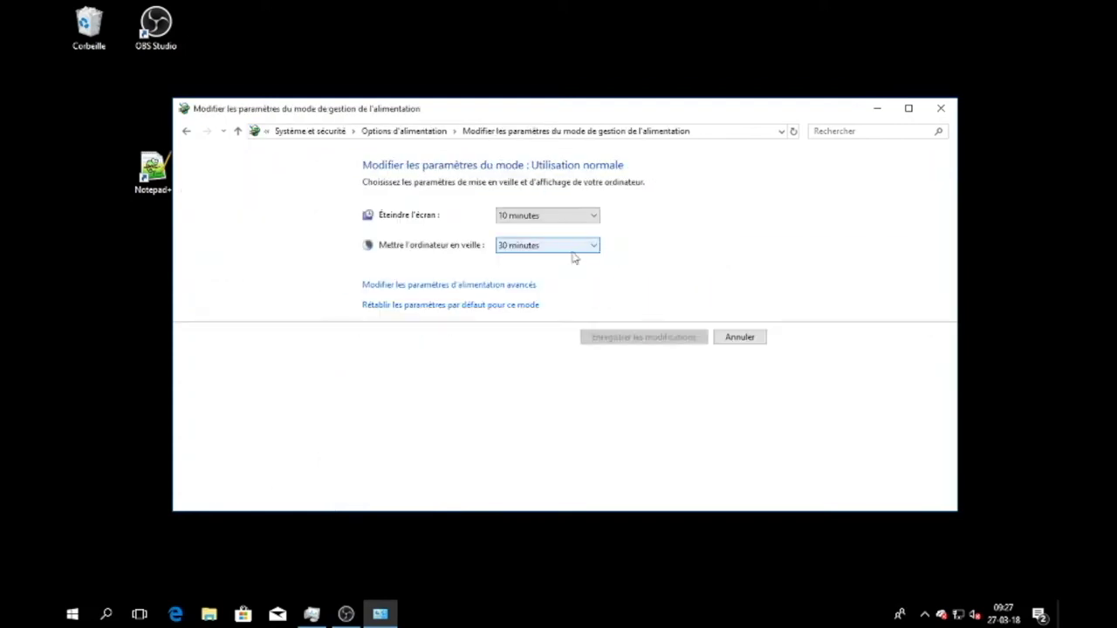
left_click(441, 286)
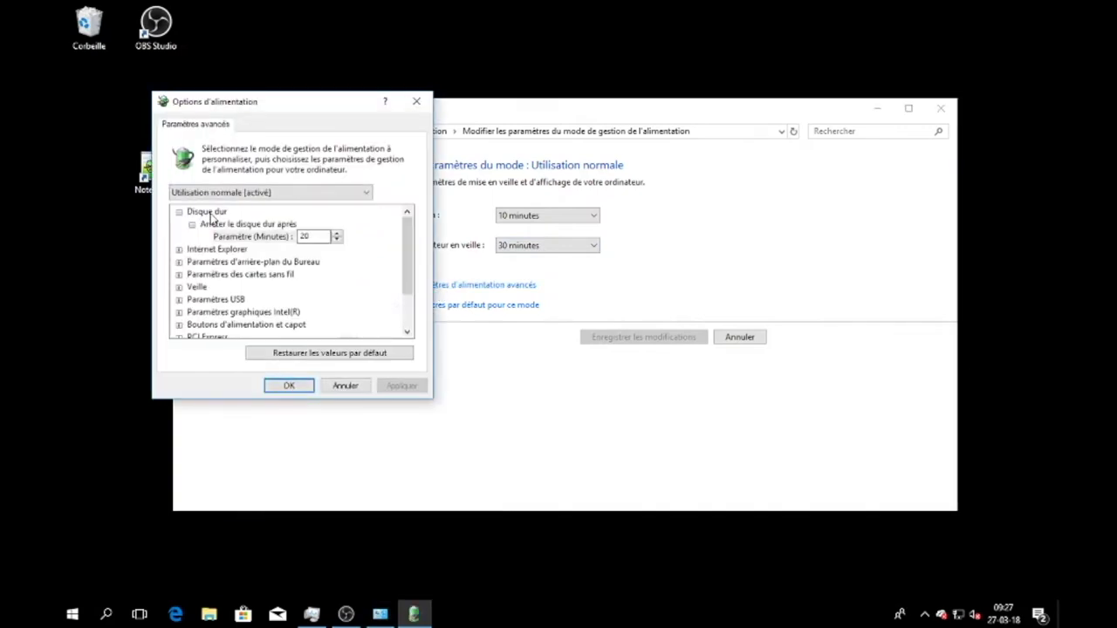
Lower the delay for turning off the hard disk (Arrêter le disque dur après) and collapse the Disque dur category
left_click(336, 236)
left_click(336, 241)
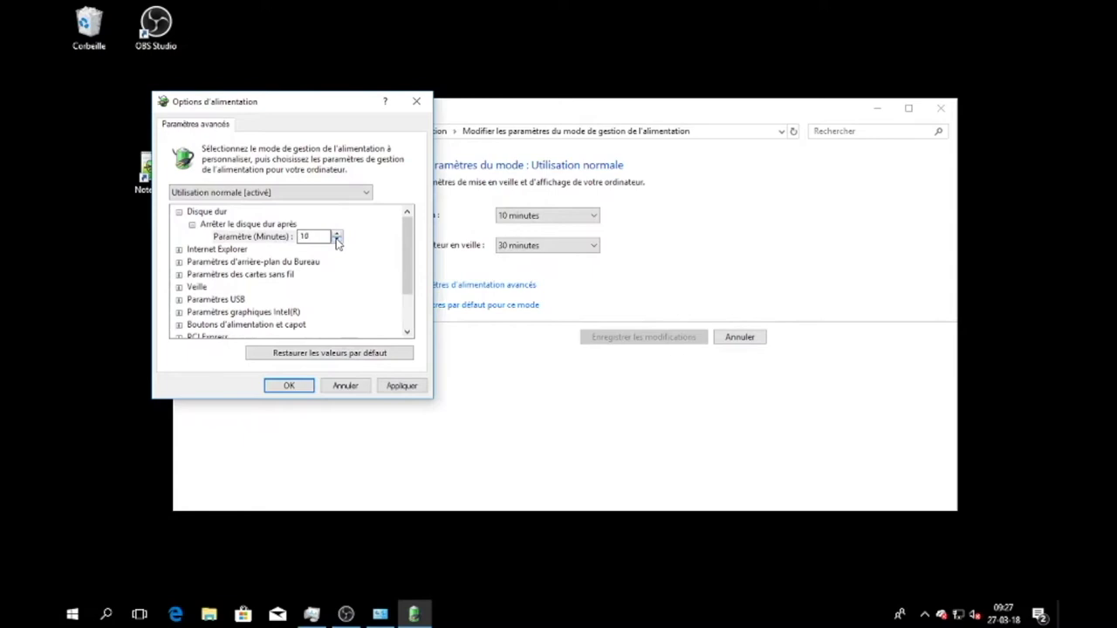
left_click(336, 241)
left_click(337, 233)
left_click(337, 241)
left_click(192, 225)
left_click(180, 212)
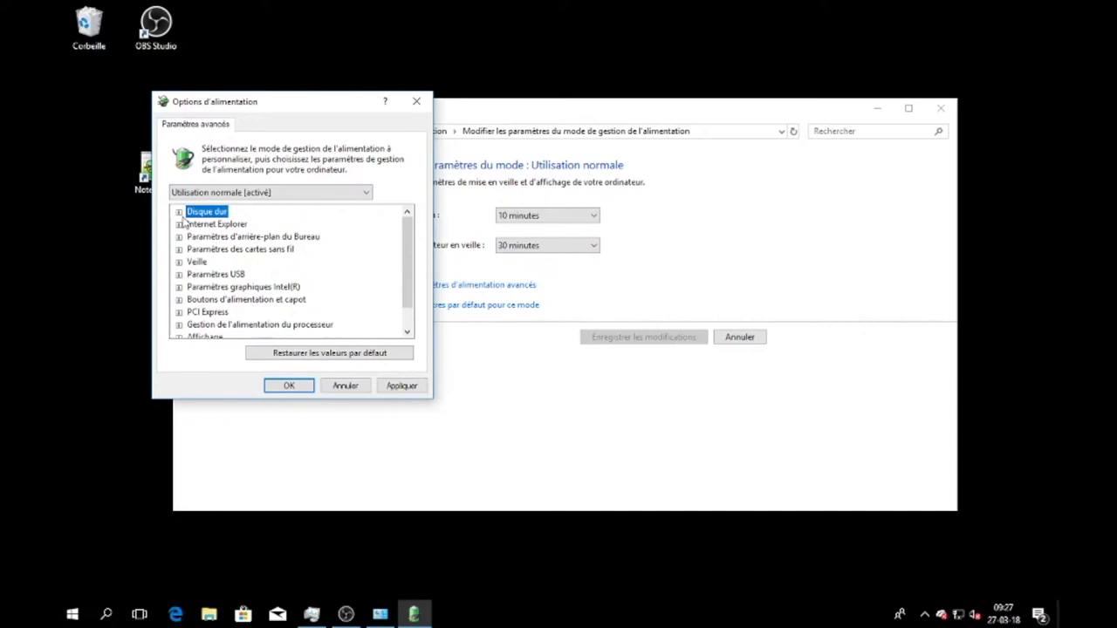
Examine the Internet Explorer, desktop background slideshow and wireless adapter power saving settings
left_click(179, 224)
left_click(192, 237)
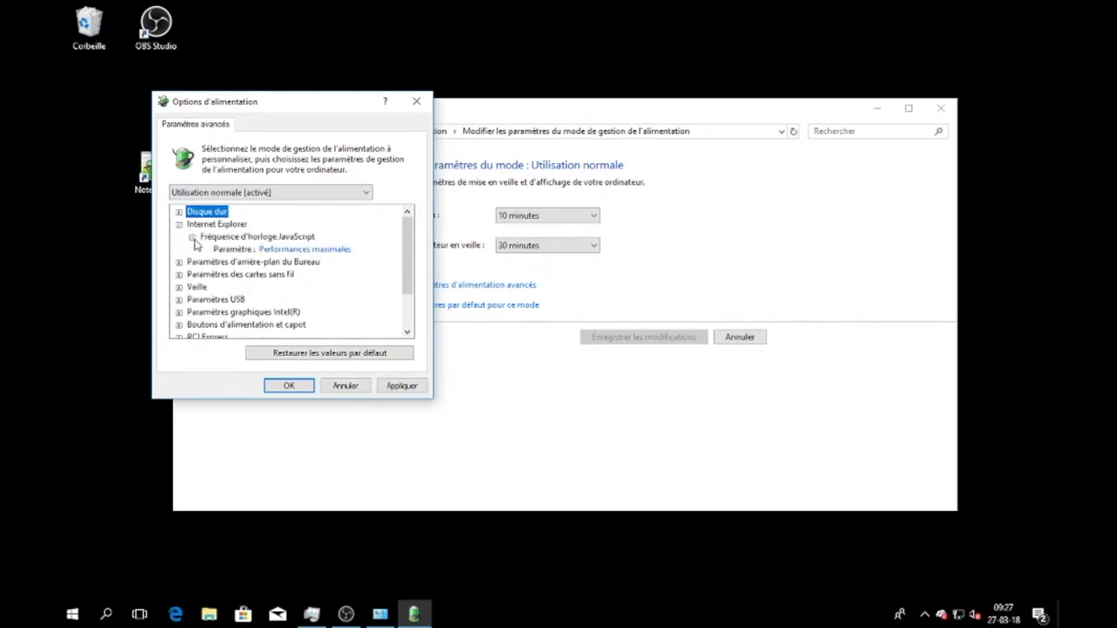
left_click(178, 224)
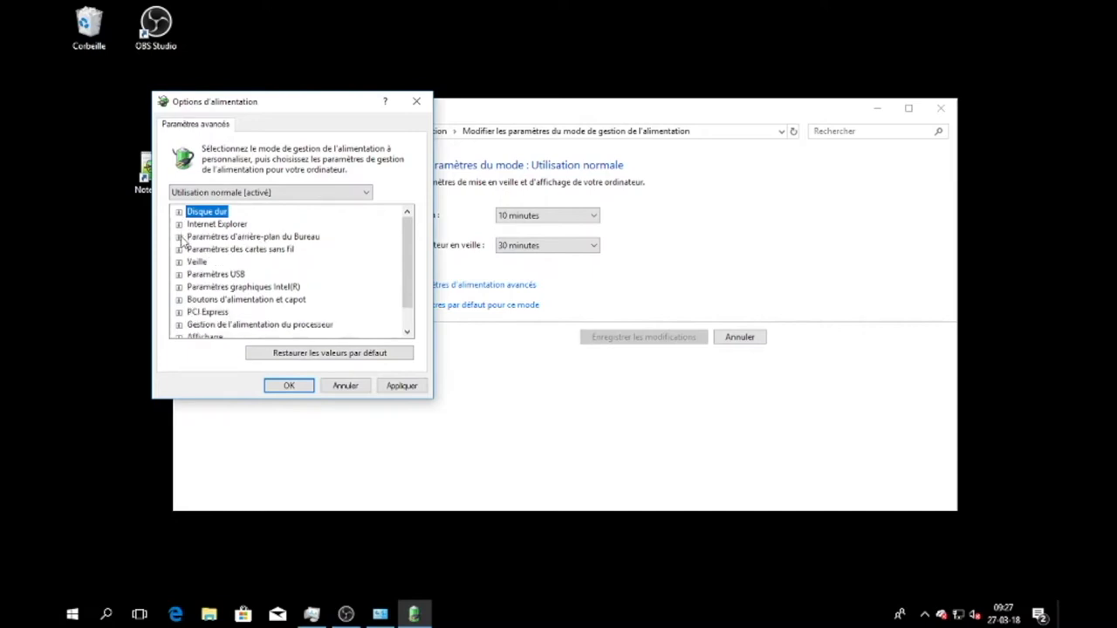
left_click(178, 236)
left_click(192, 249)
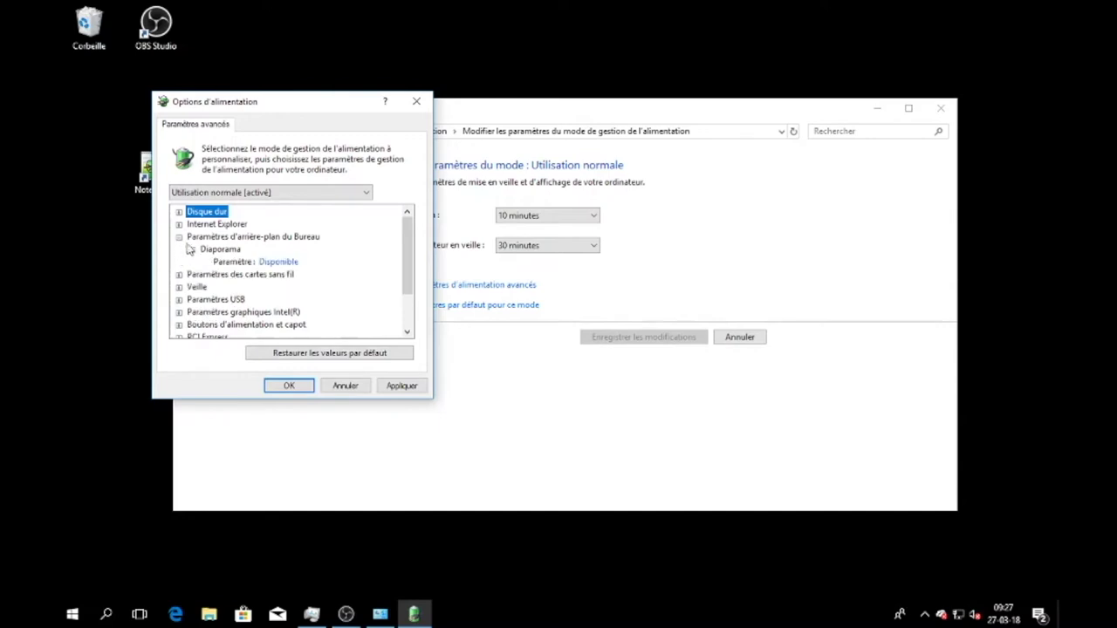
left_click(179, 236)
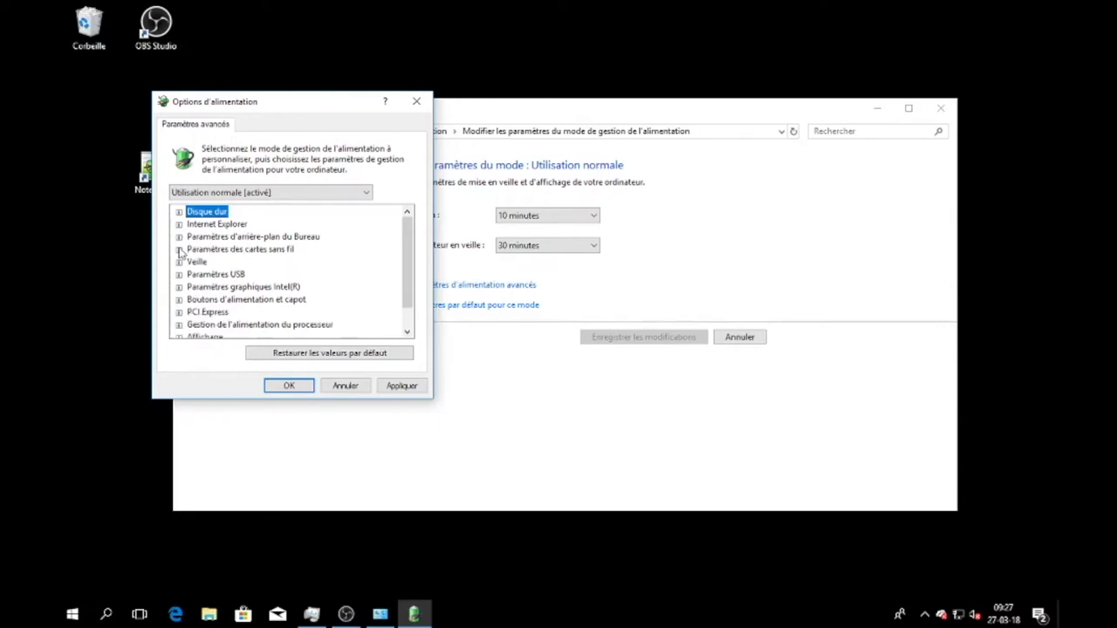
left_click(179, 250)
left_click(192, 261)
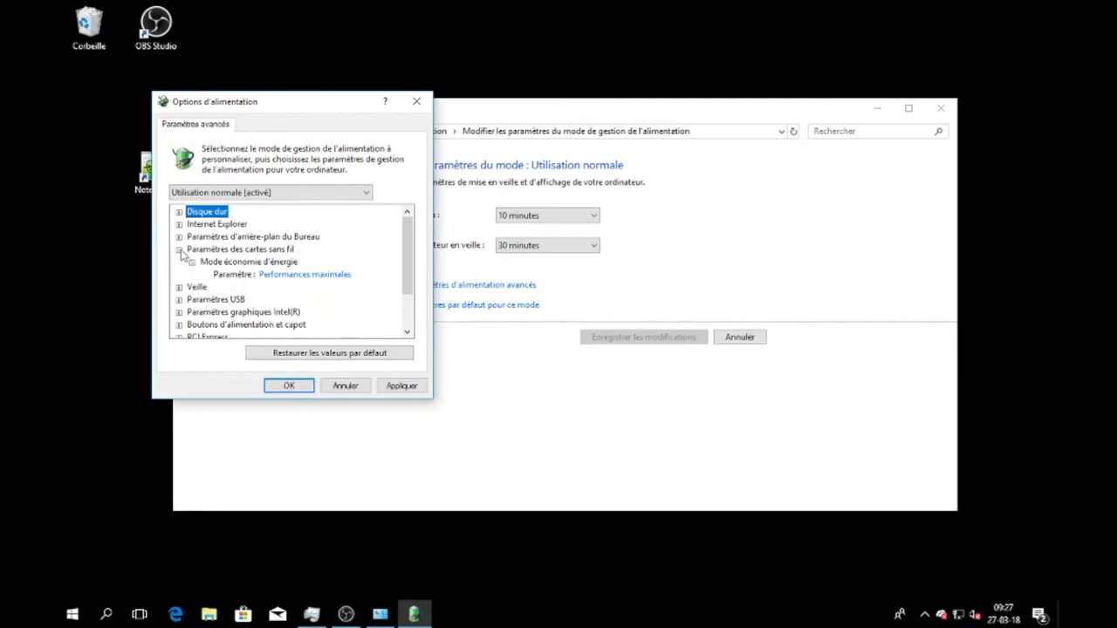
left_click(179, 249)
Lower the sleep delay (Veille après) in the Veille category
left_click(178, 263)
left_click(192, 274)
left_click(277, 287)
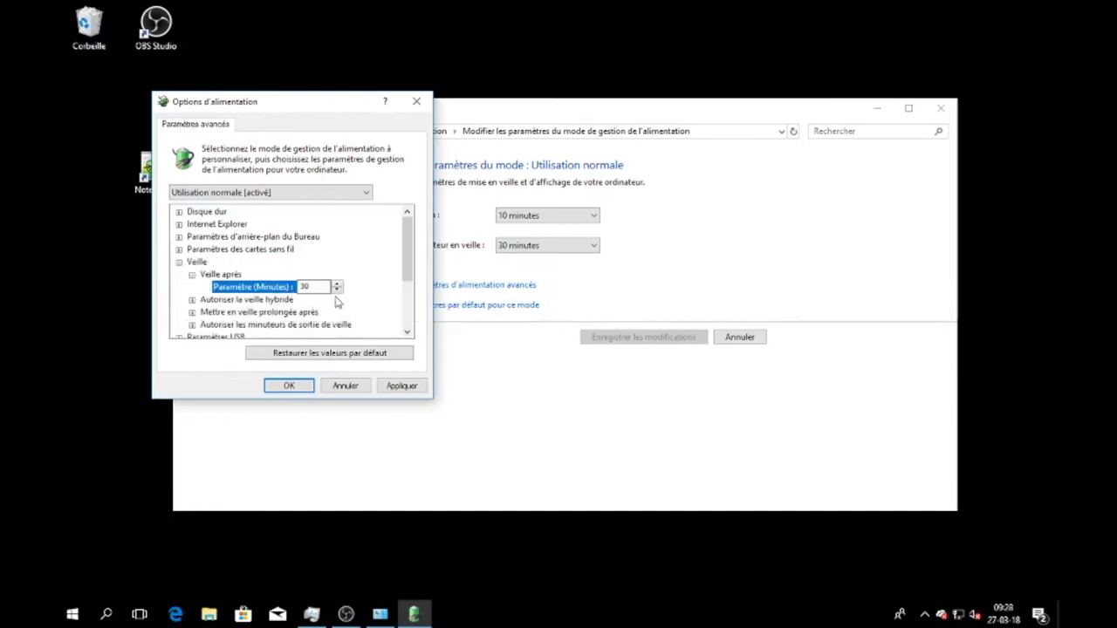
left_click(337, 291)
left_click(192, 274)
Examine the hybrid sleep, hibernation and wake timer options, the USB selective suspend setting and the PCI Express category
left_click(192, 287)
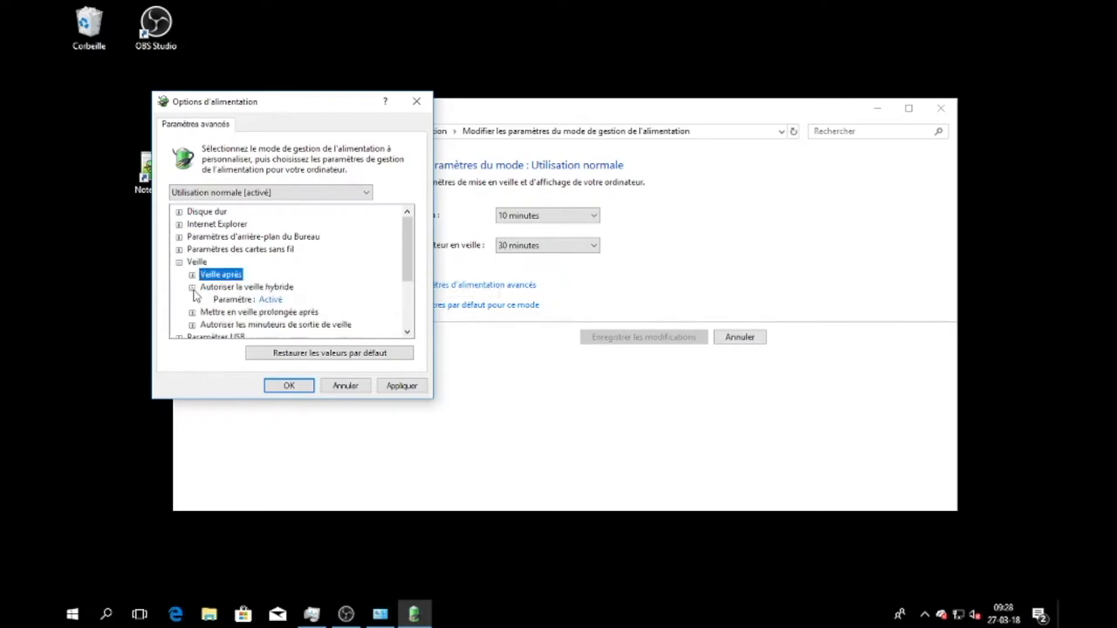
left_click(192, 287)
scroll(193, 284, "down", 1)
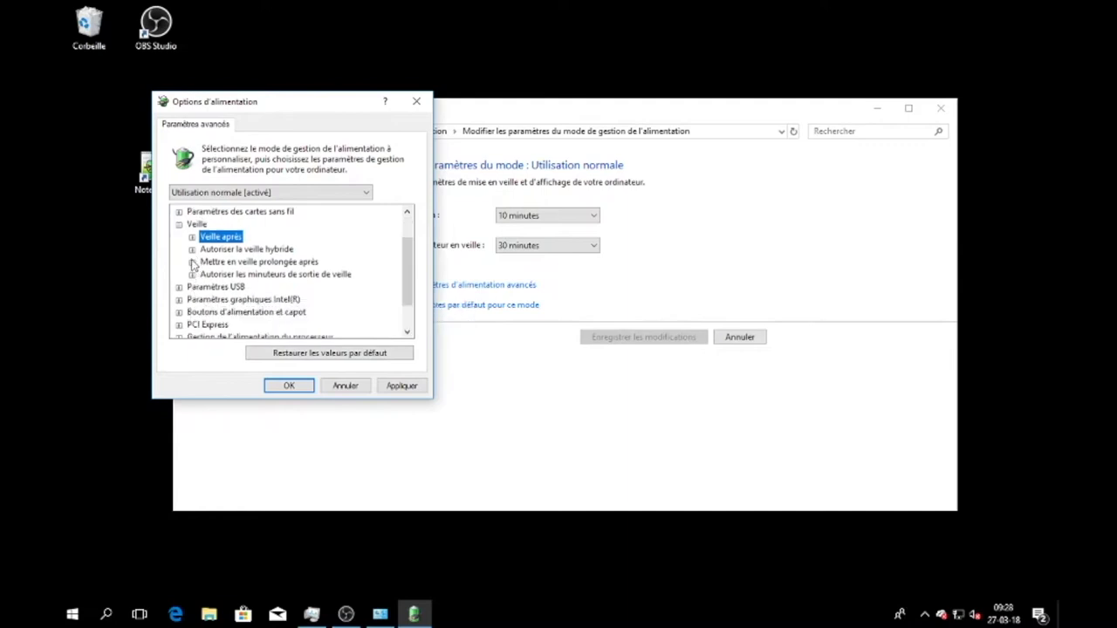
left_click(192, 262)
left_click(192, 262)
left_click(192, 274)
left_click(192, 274)
left_click(179, 224)
left_click(179, 250)
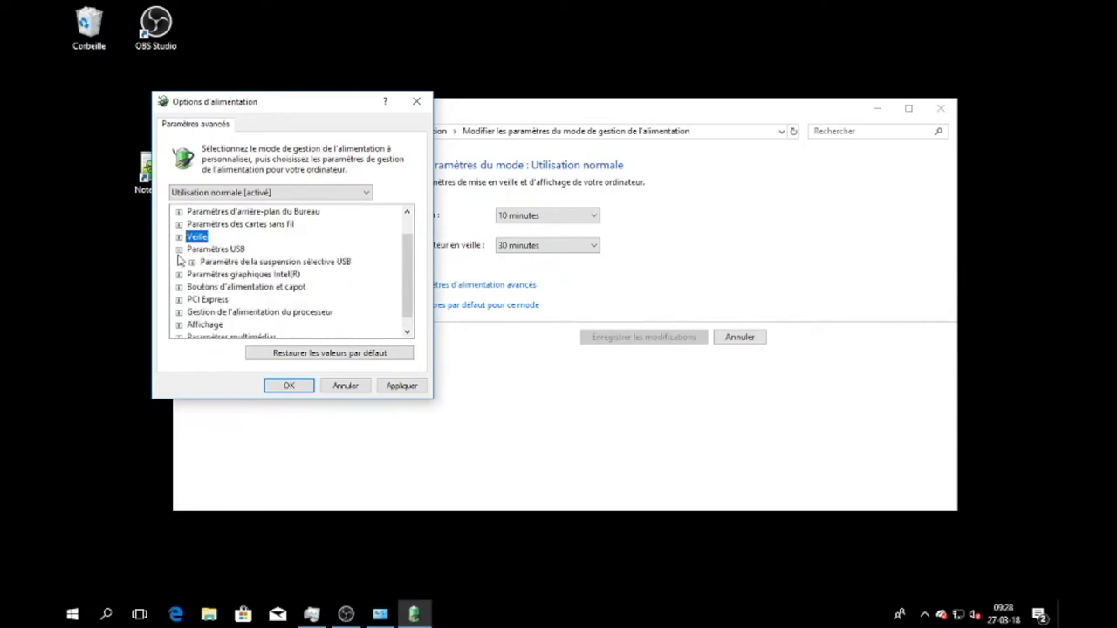
left_click(192, 262)
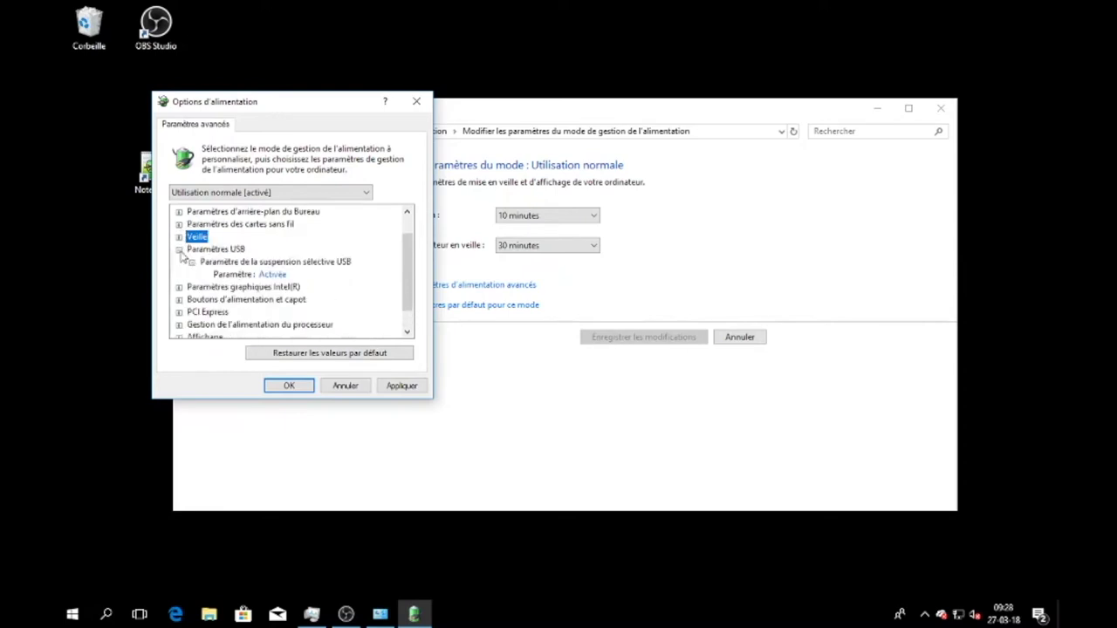
left_click(179, 249)
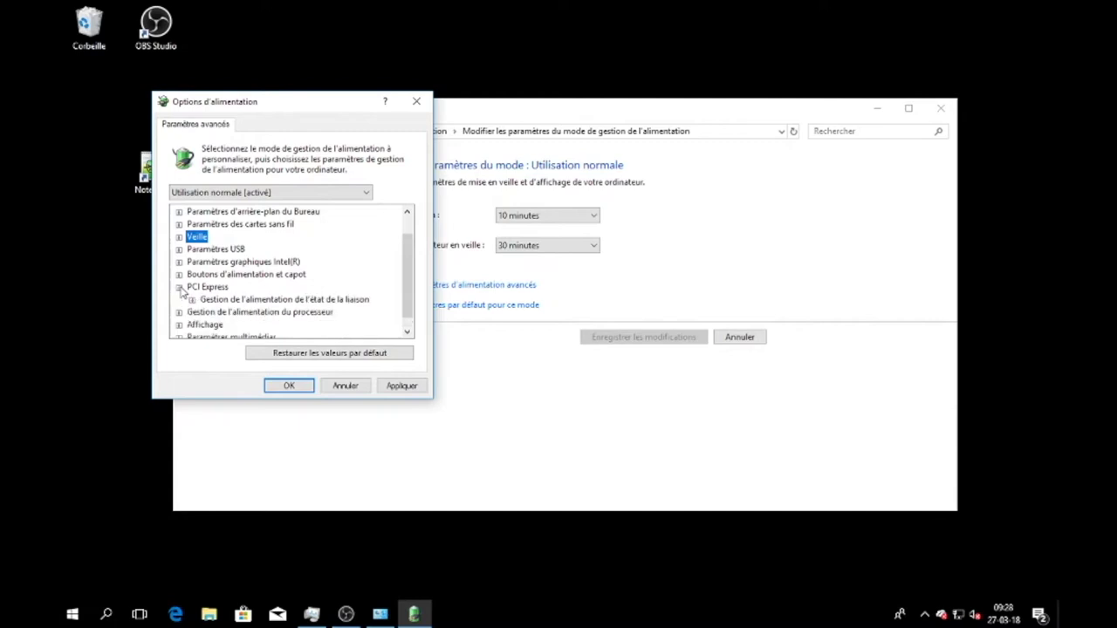
left_click(179, 288)
left_click(180, 288)
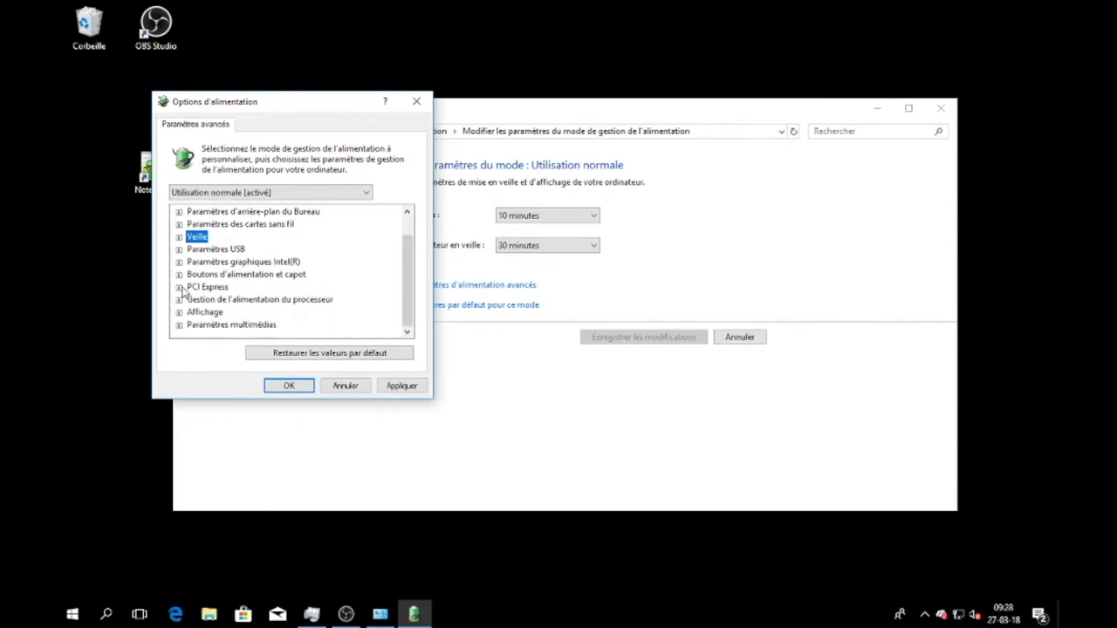
Examine the minimum processor state, system cooling policy and maximum processor state under processor power management (Gestion de l'alimentation du processeur)
left_click(180, 300)
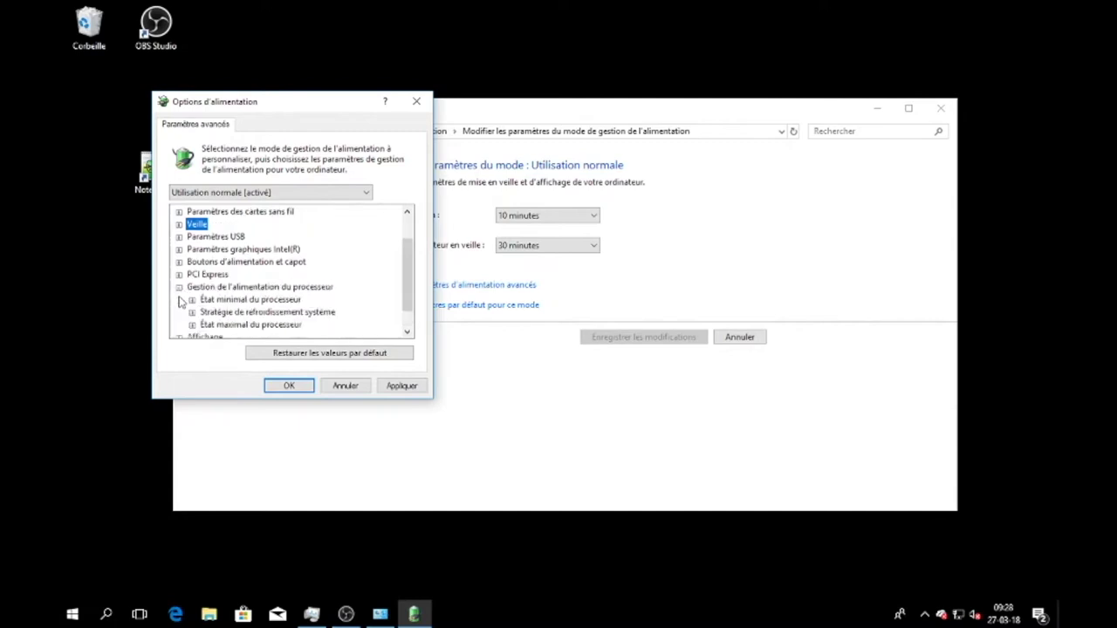
left_click(191, 300)
scroll(190, 304, "down", 1)
left_click(191, 287)
left_click(191, 312)
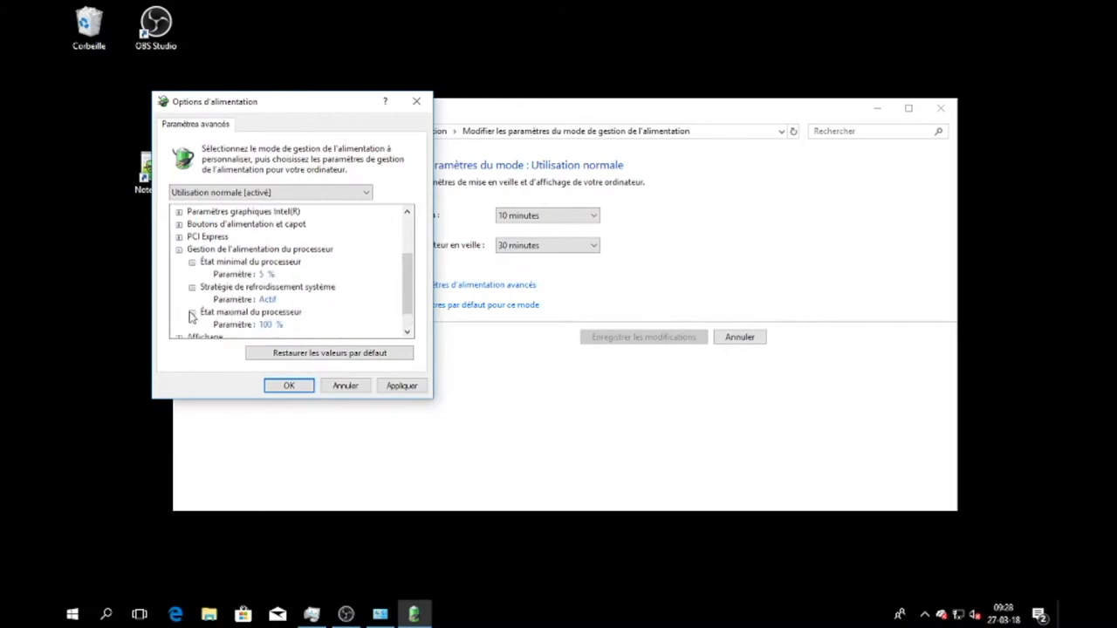
left_click(178, 249)
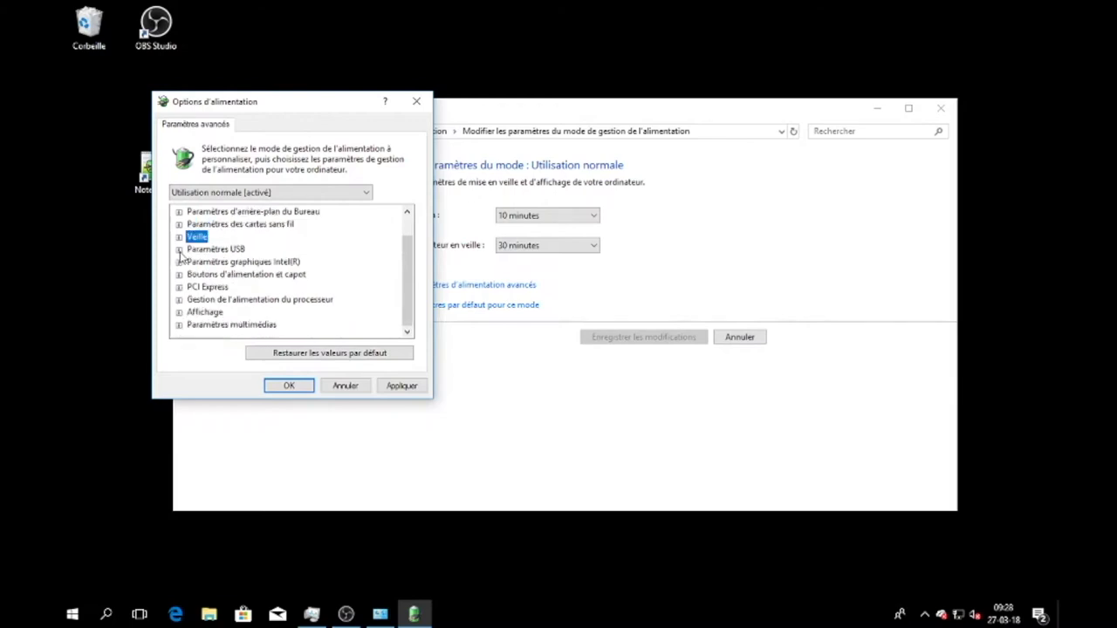
Set the display turn-off delay (Éteindre l'affichage après) to Jamais and check the adaptive brightness setting in the Affichage category
left_click(179, 311)
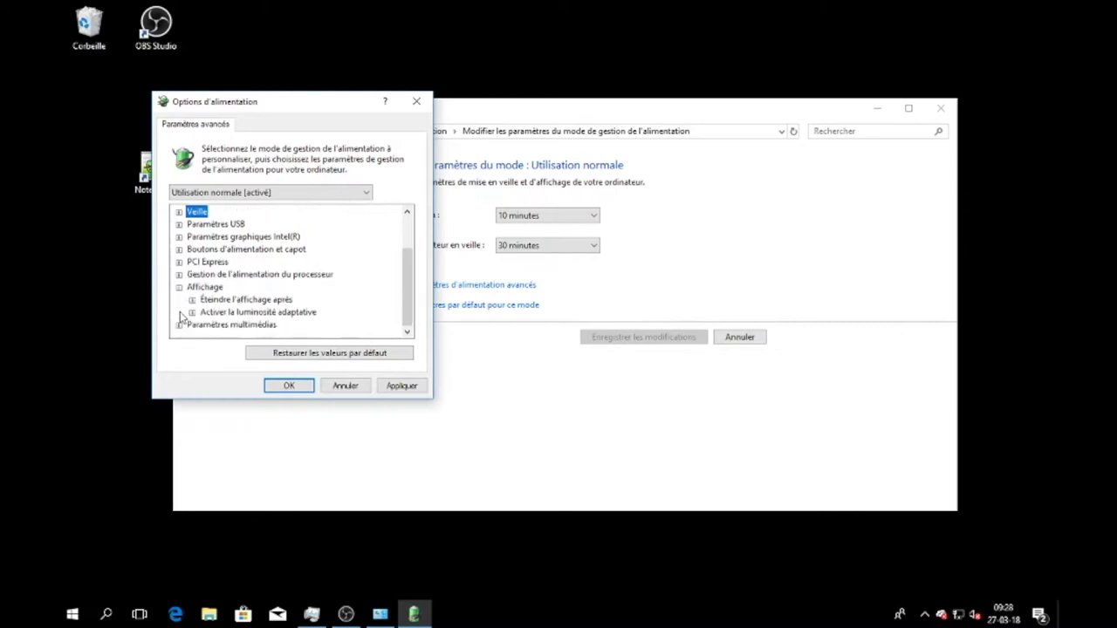
left_click(191, 300)
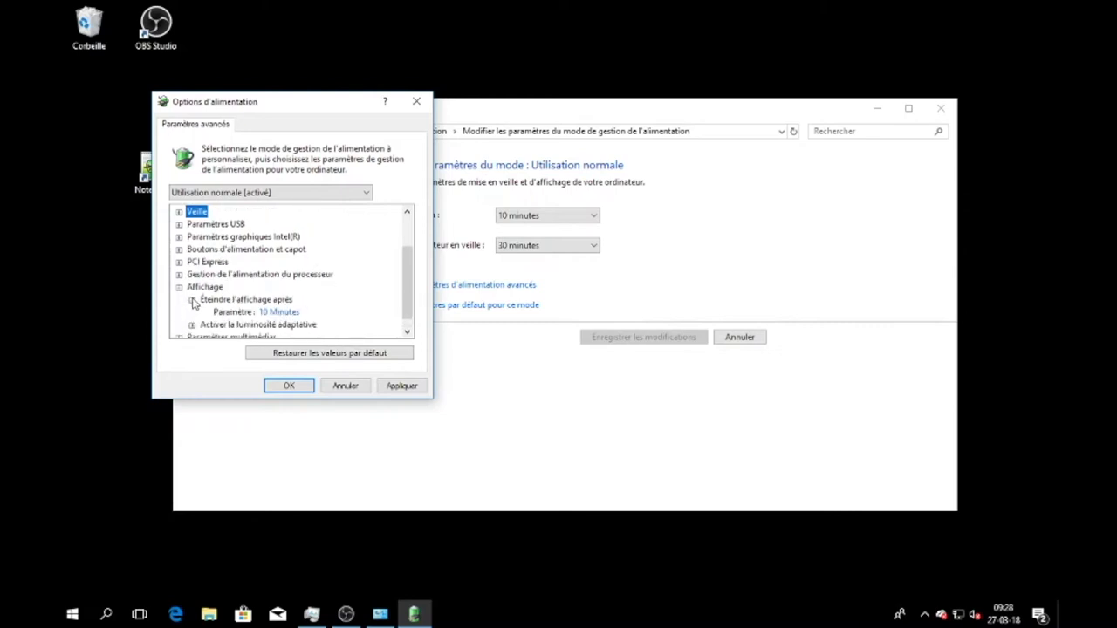
left_click(273, 312)
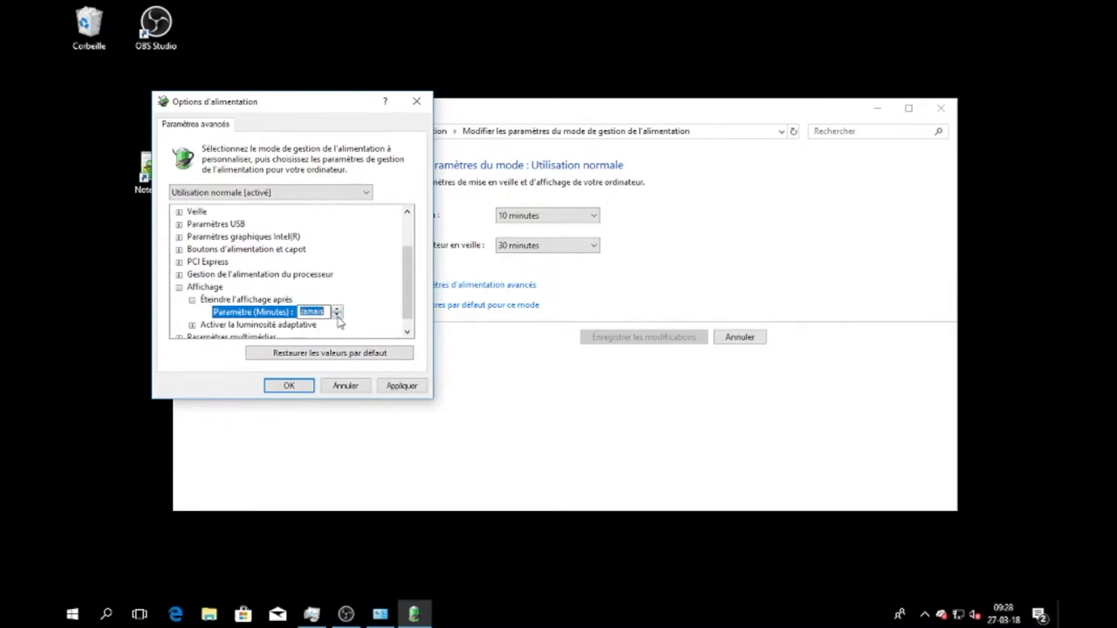
left_click(192, 300)
left_click(191, 312)
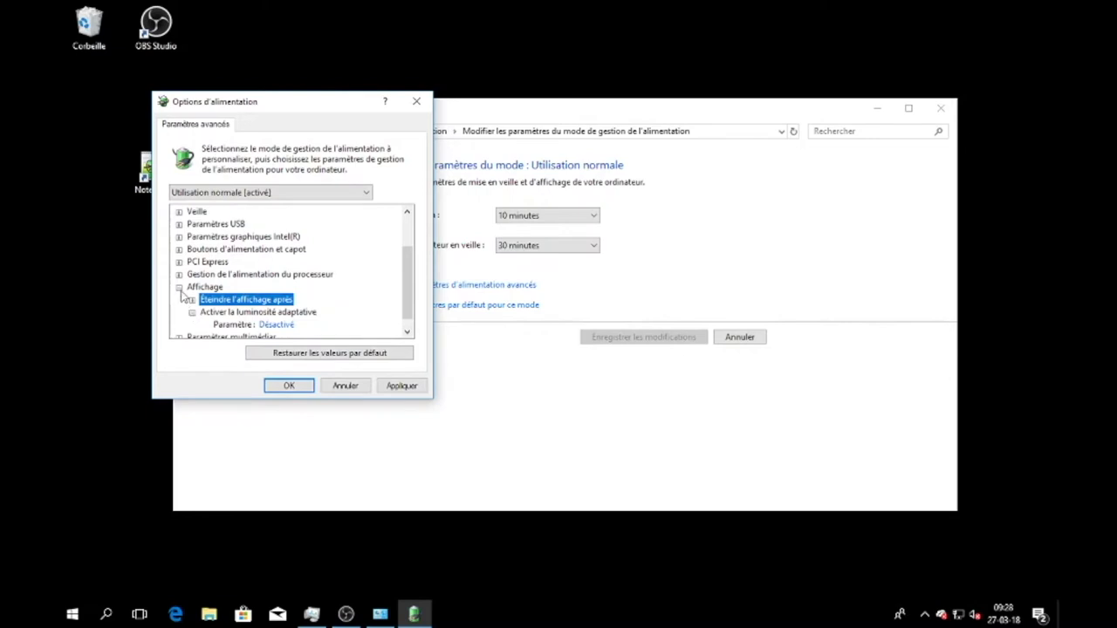
left_click(179, 287)
Check the multimedia file sharing setting (Paramètres multimédias), then apply the advanced power settings and close their dialog
left_click(179, 325)
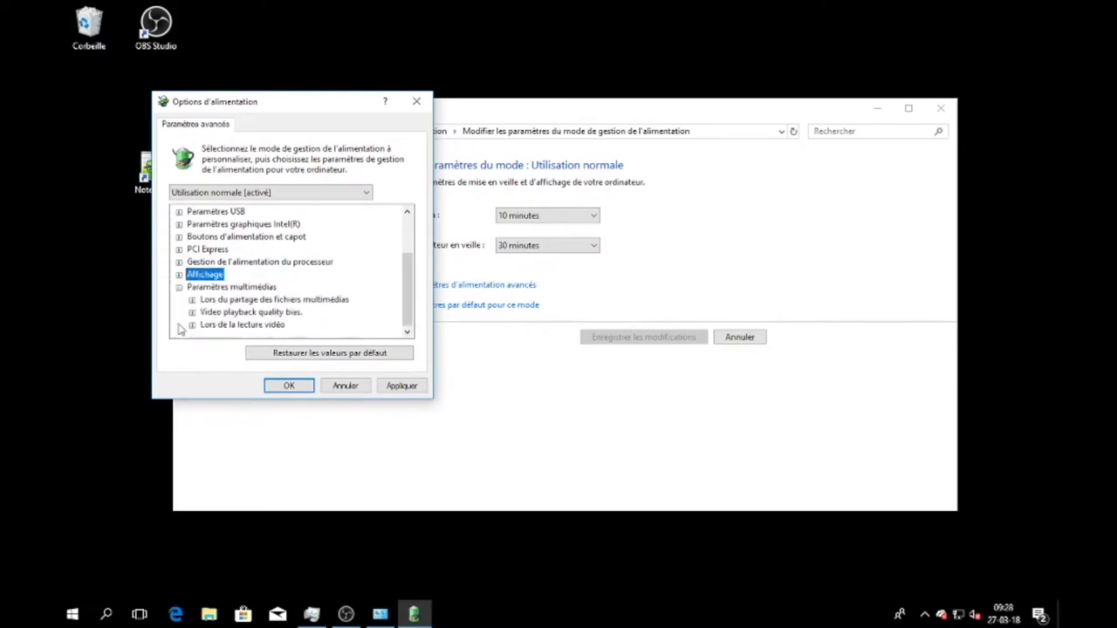
left_click(193, 300)
left_click(192, 300)
left_click(384, 390)
left_click(289, 386)
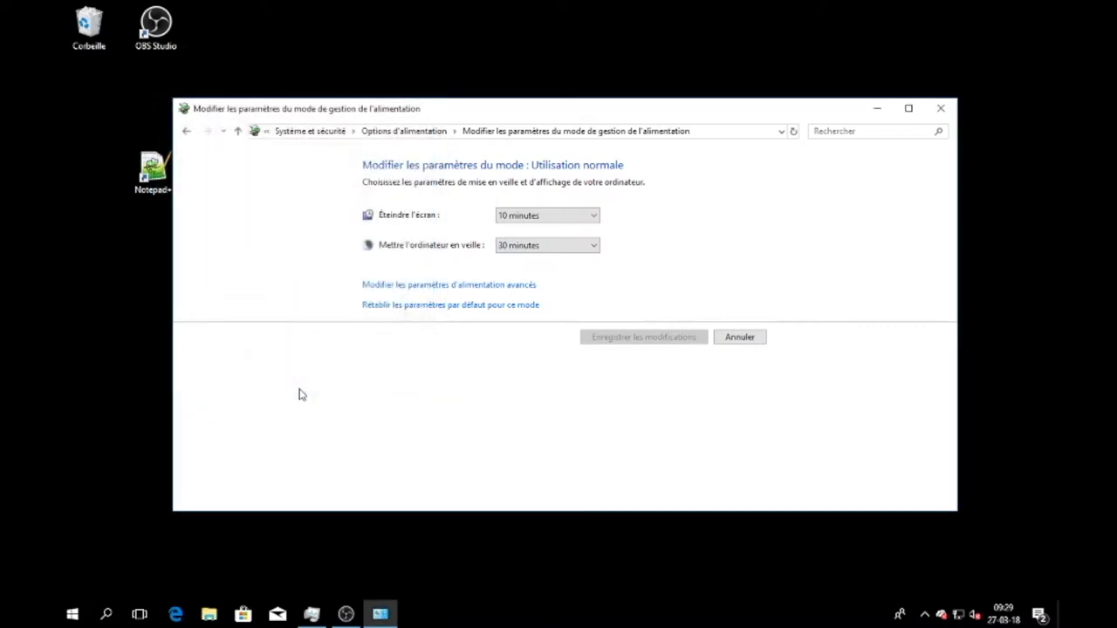
Set both the screen turn-off and computer sleep delays to Jamais for the Utilisation normale plan and save the changes
left_click(578, 217)
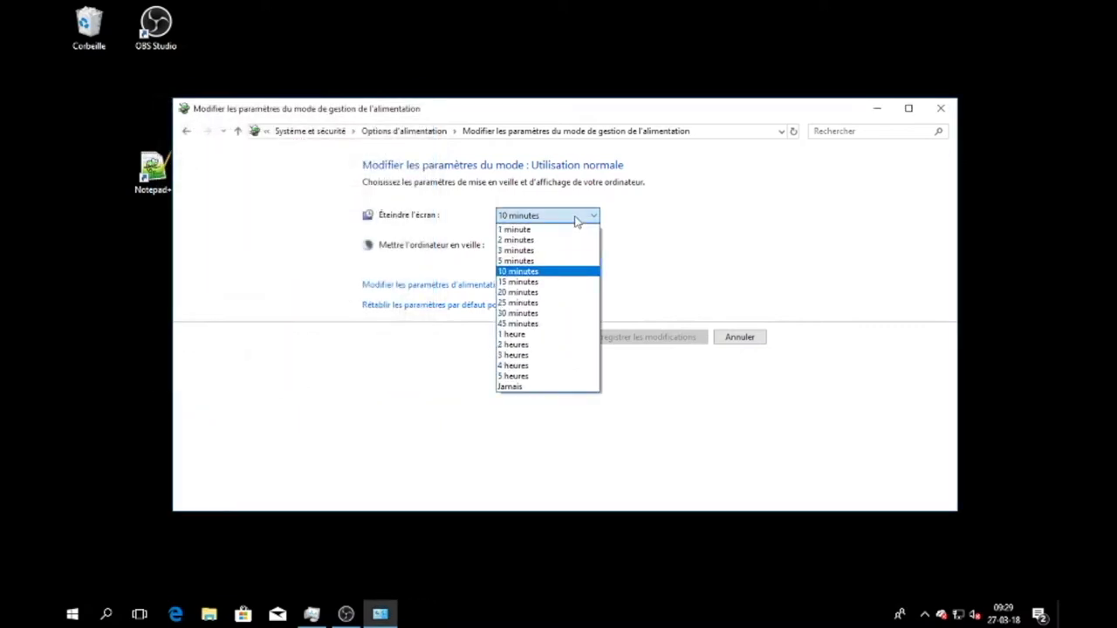
left_click(550, 389)
left_click(523, 246)
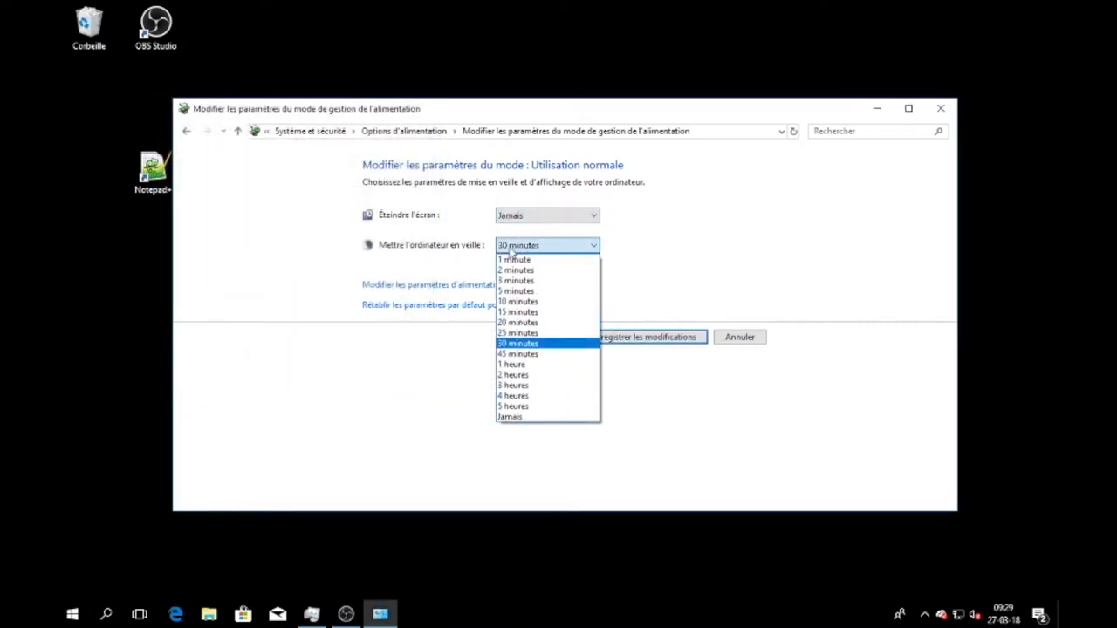
left_click(537, 418)
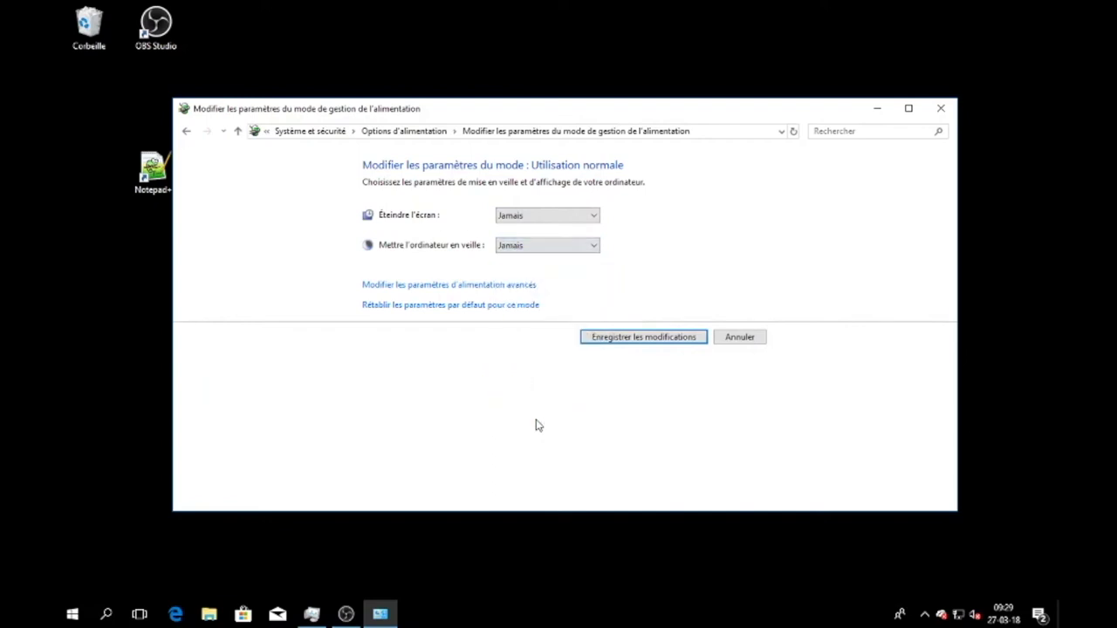
left_click(649, 339)
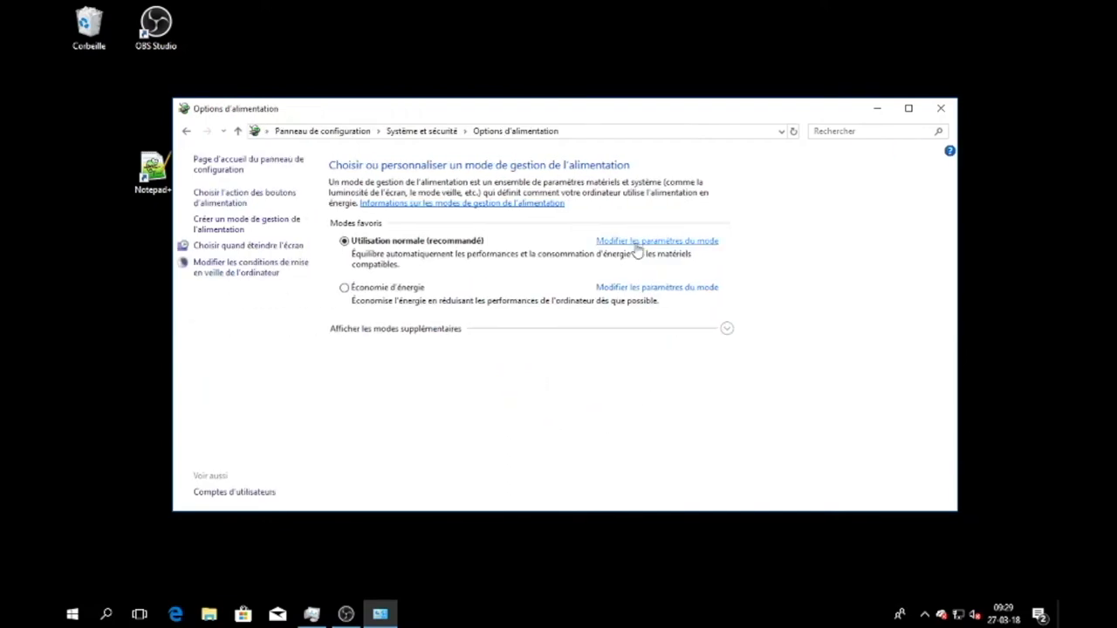
Reopen the plan's advanced power settings and review the hard disk and sleep options, including hybrid sleep and hibernation
left_click(643, 240)
left_click(496, 285)
left_click(196, 229)
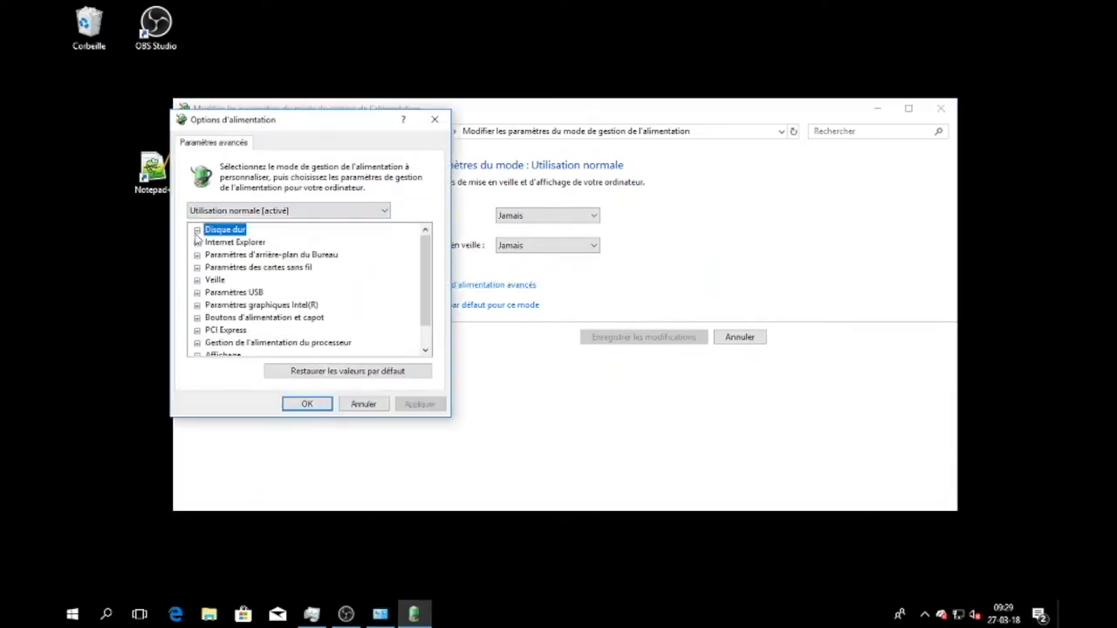
left_click(196, 279)
left_click(210, 294)
left_click(210, 293)
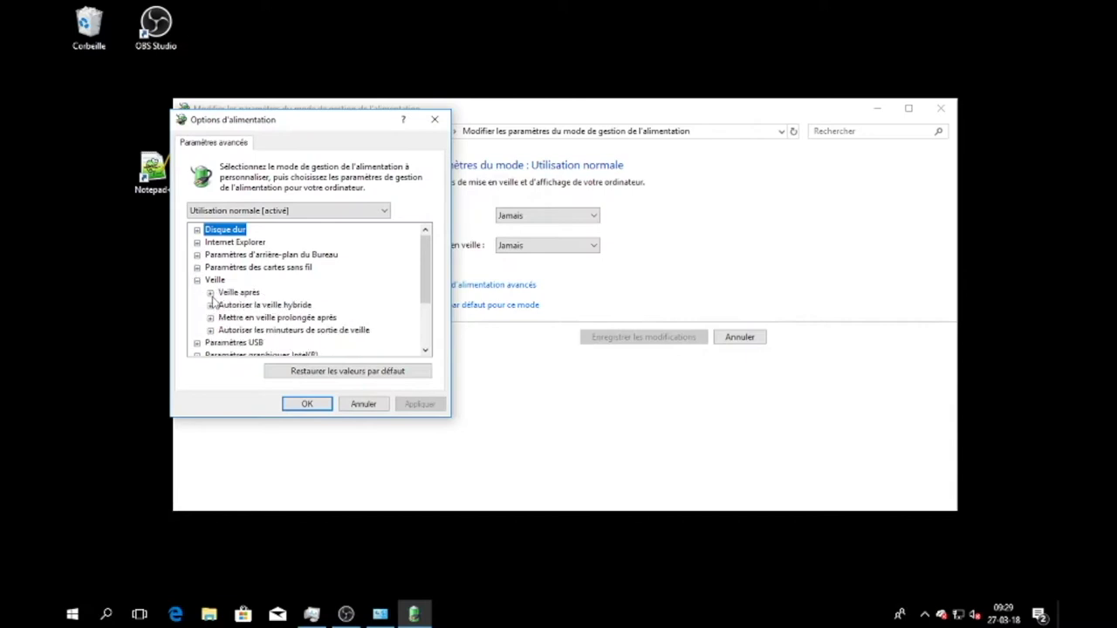
left_click(210, 306)
left_click(211, 305)
left_click(210, 317)
left_click(210, 317)
left_click(196, 279)
left_click(305, 403)
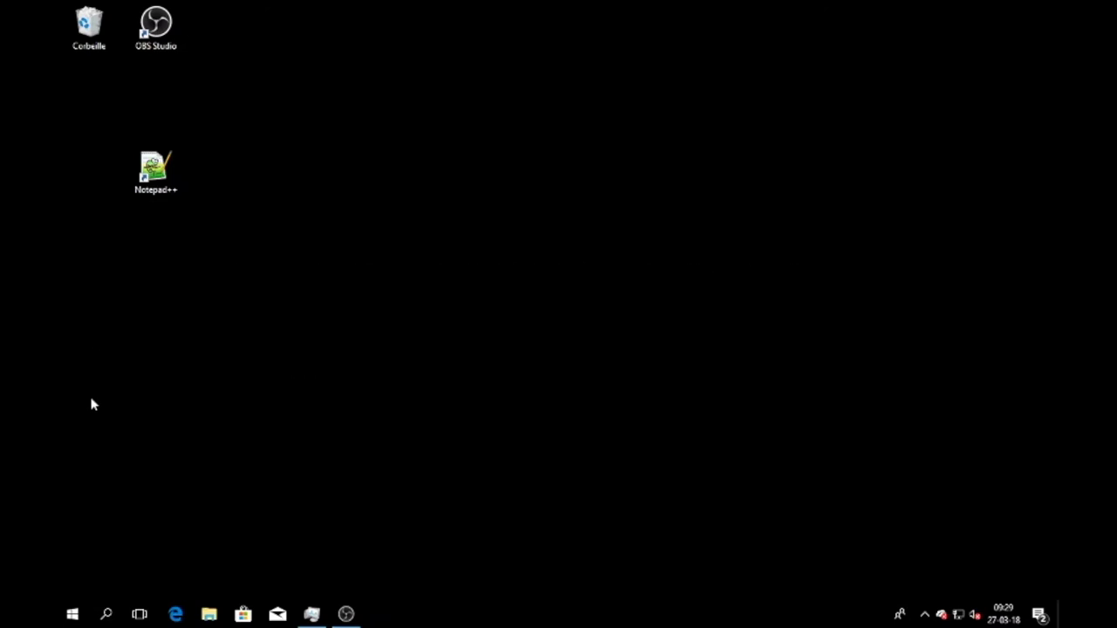
Open the virtual memory settings from the performance options in the Control Panel's advanced system settings
left_click(74, 610)
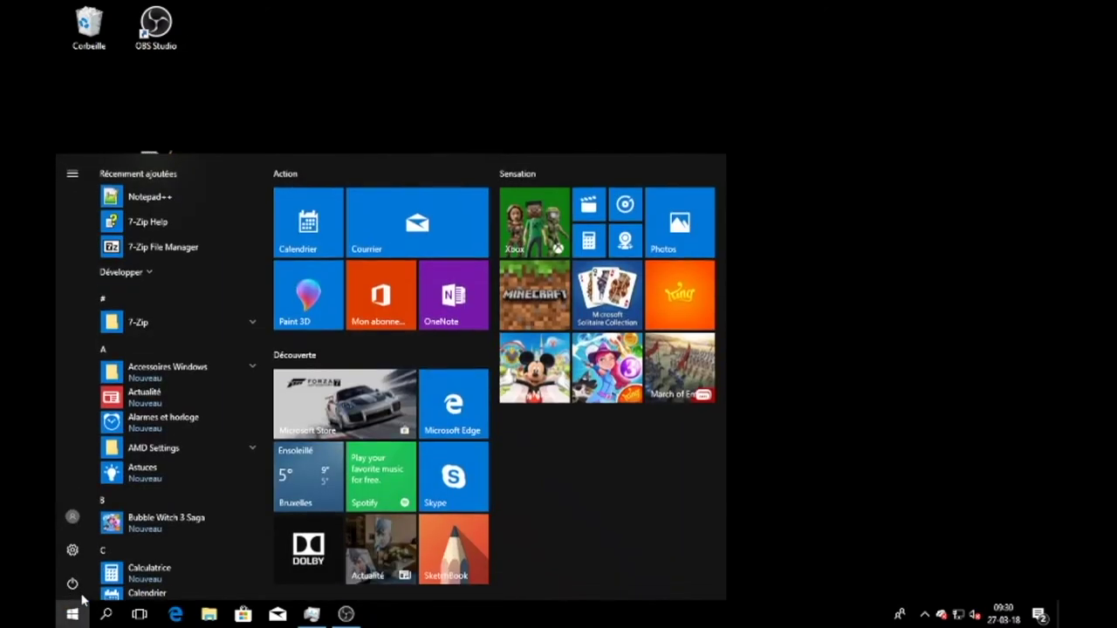
type("pan")
key("Return")
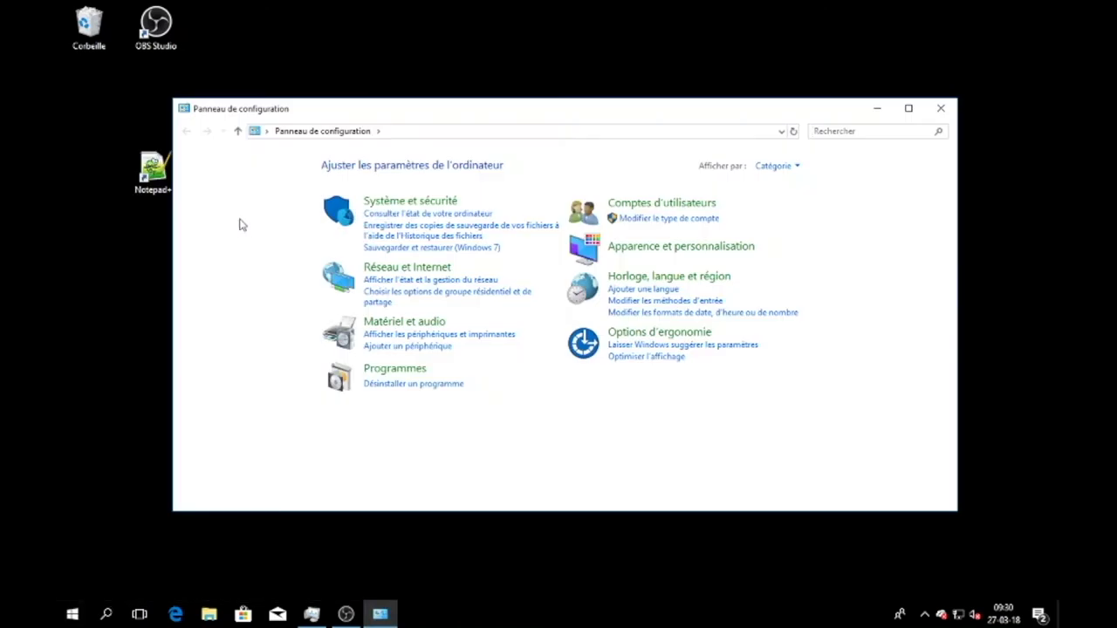
left_click(395, 202)
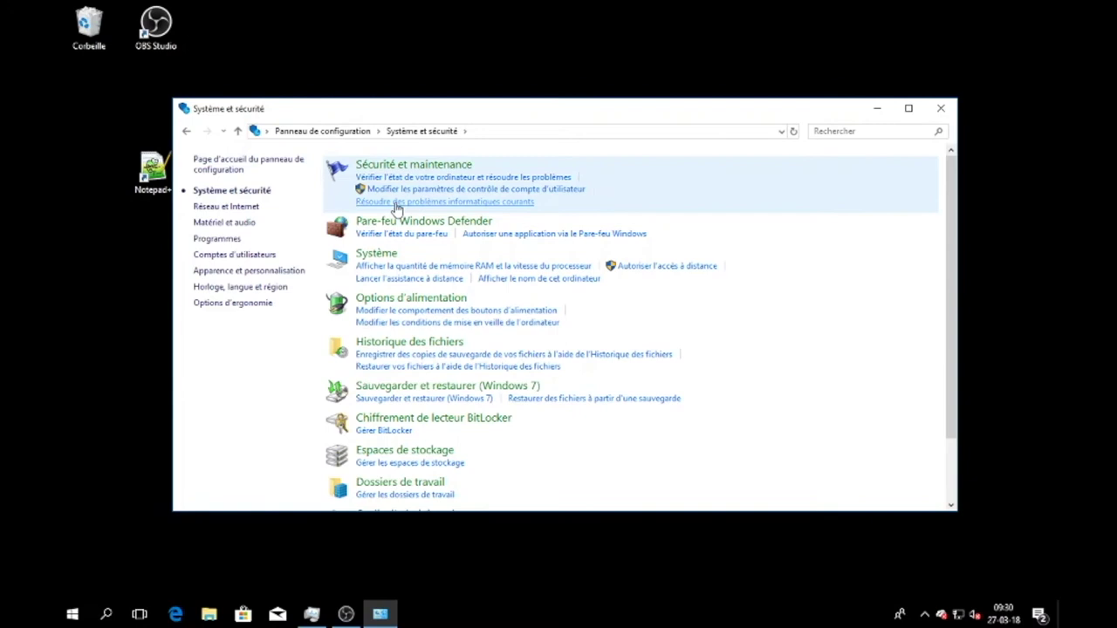
left_click(376, 253)
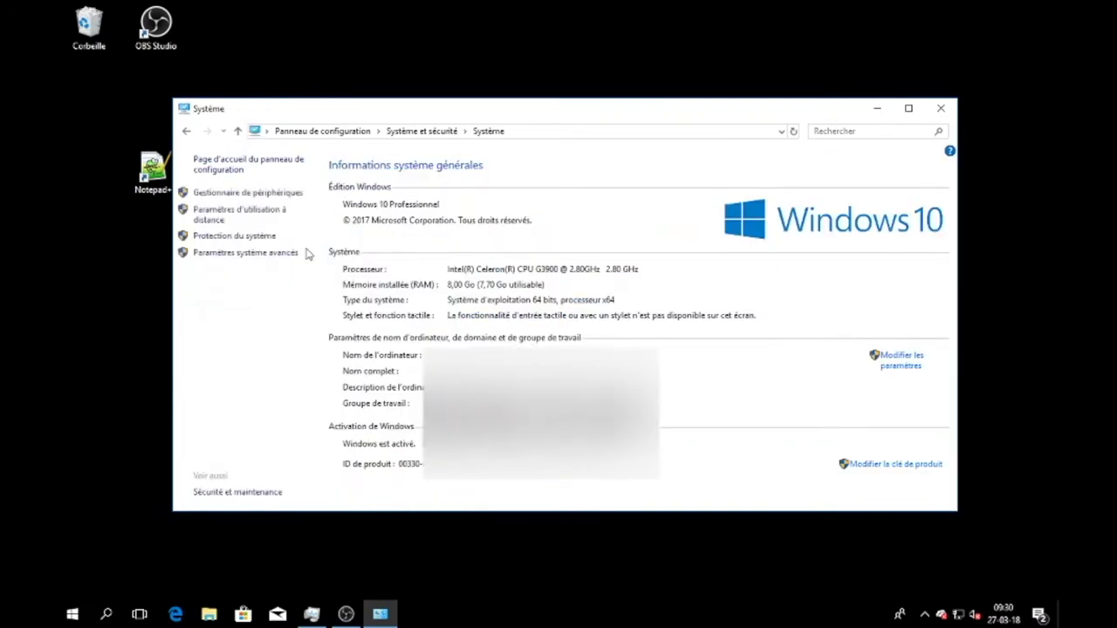
left_click(290, 254)
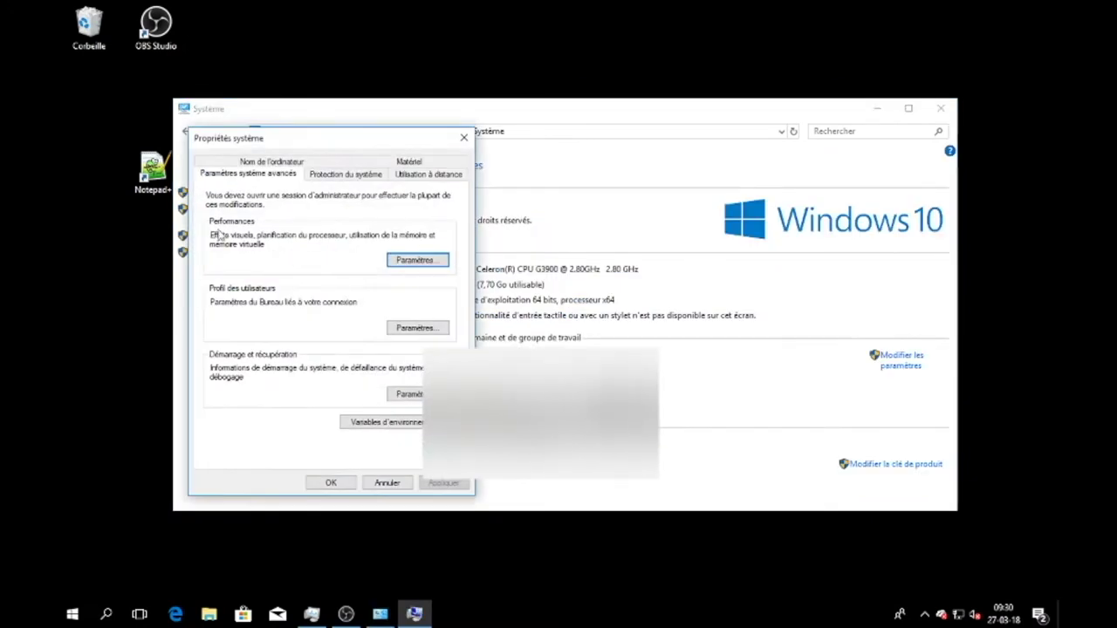
left_click(415, 261)
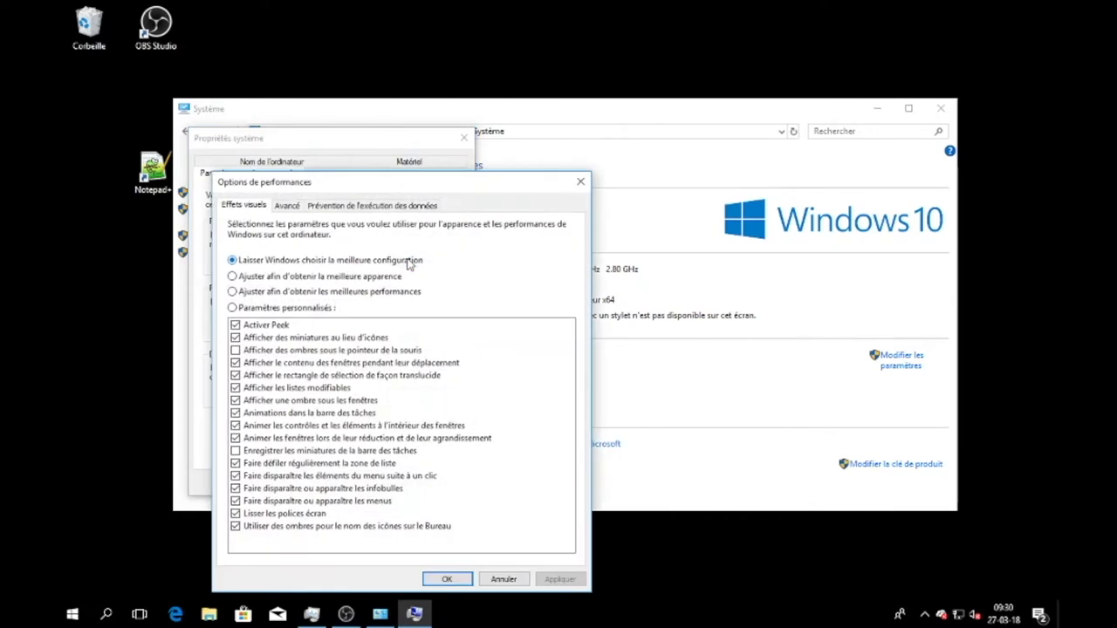
left_click(288, 205)
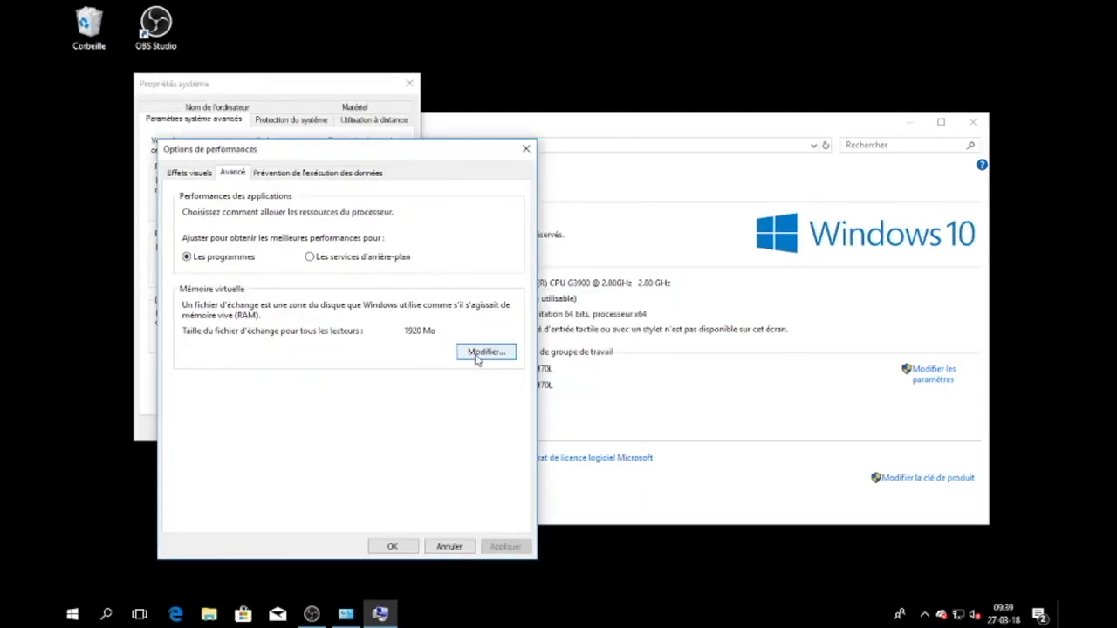
left_click(480, 355)
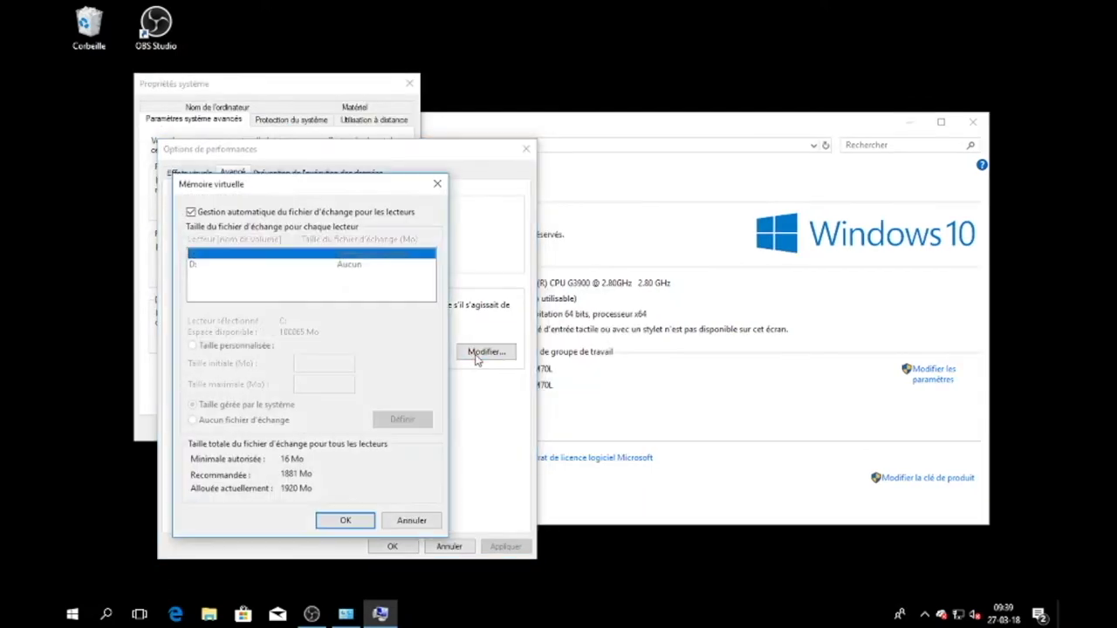
Disable automatic paging file management and give drive C: a custom paging file with initial and maximum sizes of 16384 MB
left_click(191, 212)
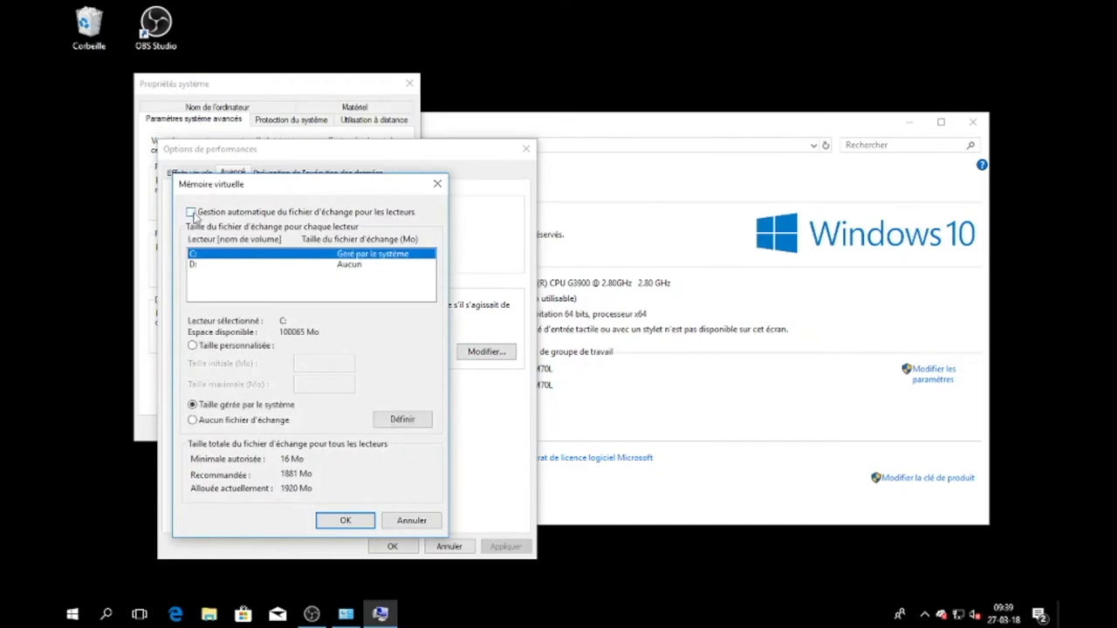
left_click(192, 346)
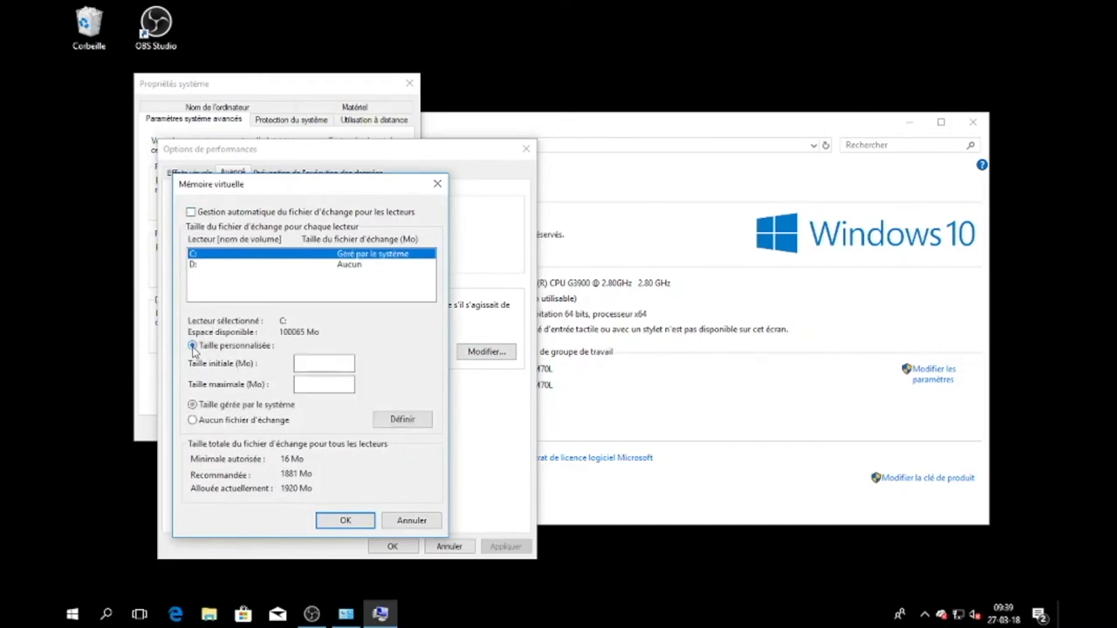
left_click(317, 362)
type("16384")
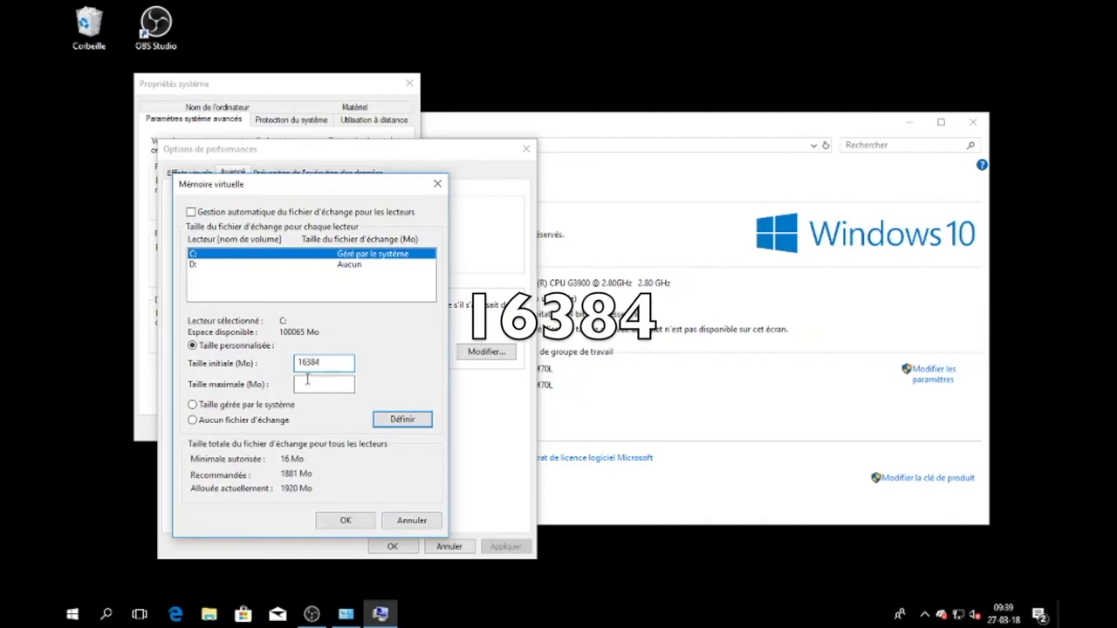
left_click(307, 380)
type("16384")
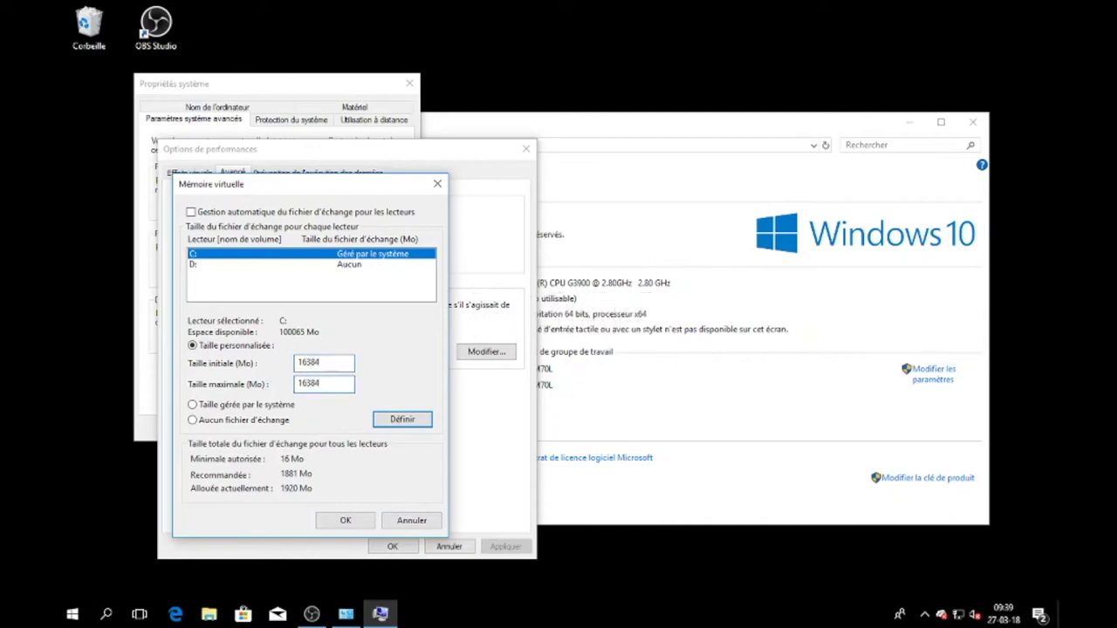
left_click(384, 421)
left_click(347, 521)
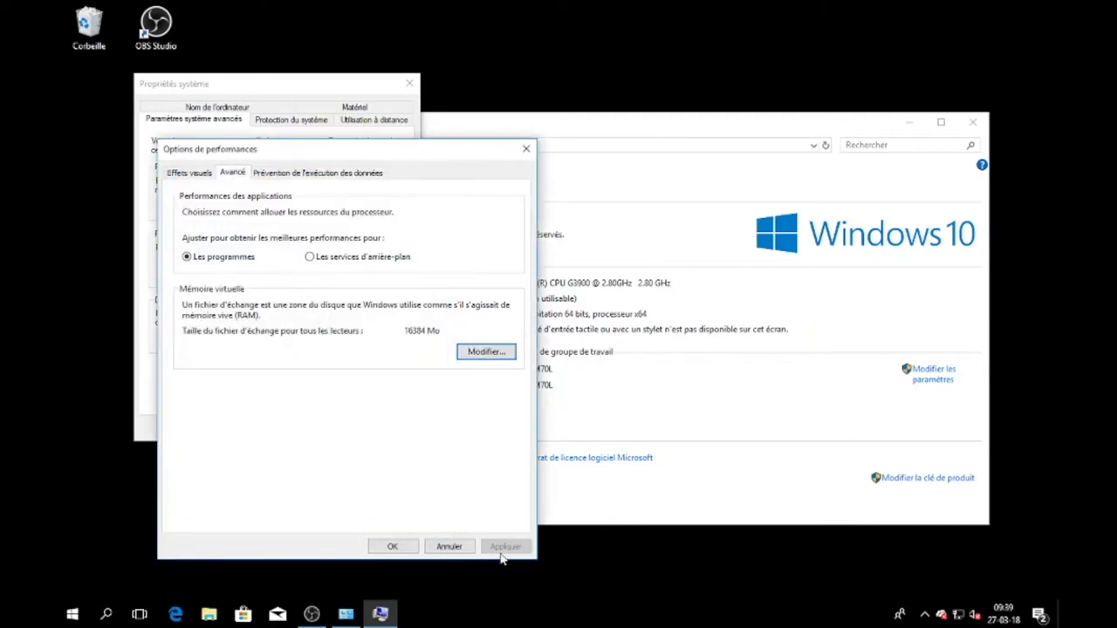
left_click(390, 545)
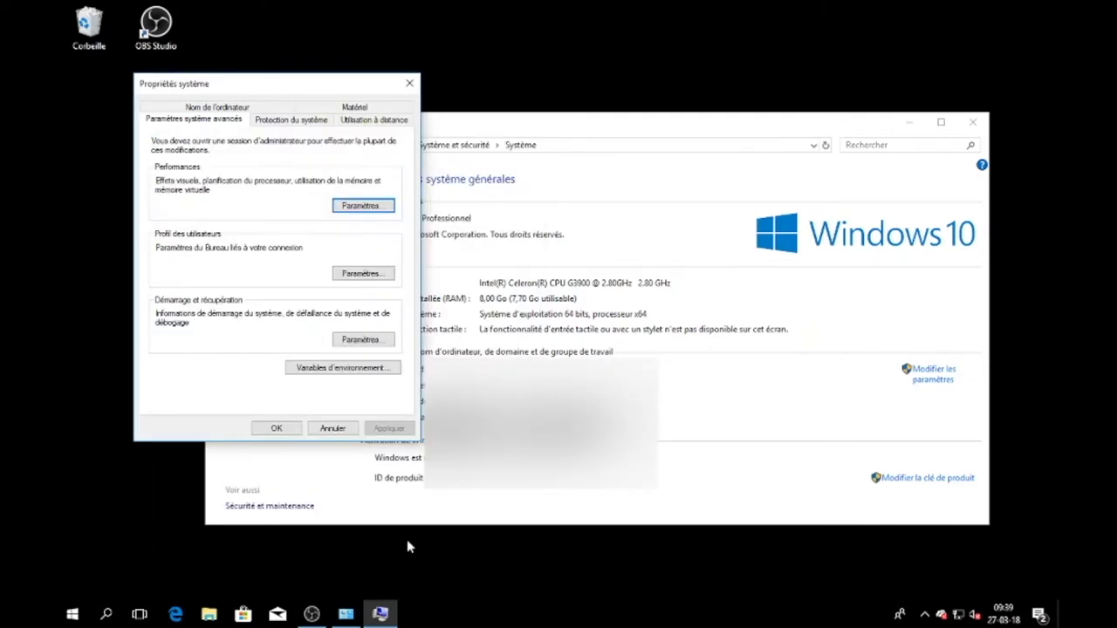
left_click(295, 431)
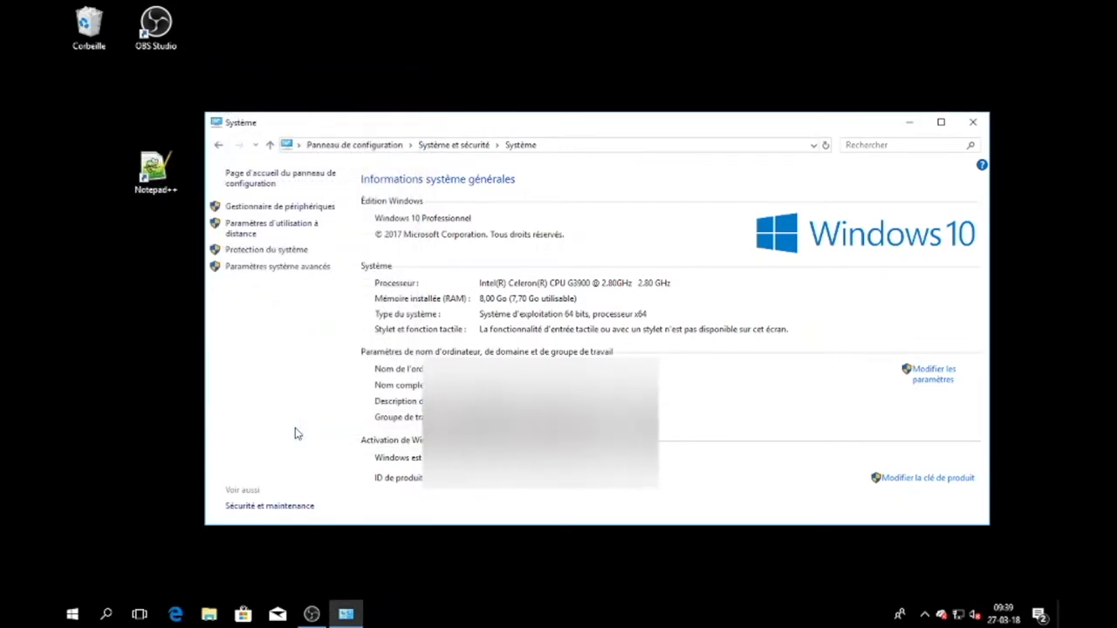
Reopen the advanced performance options to check the total paging file size, then close them
left_click(305, 269)
left_click(381, 224)
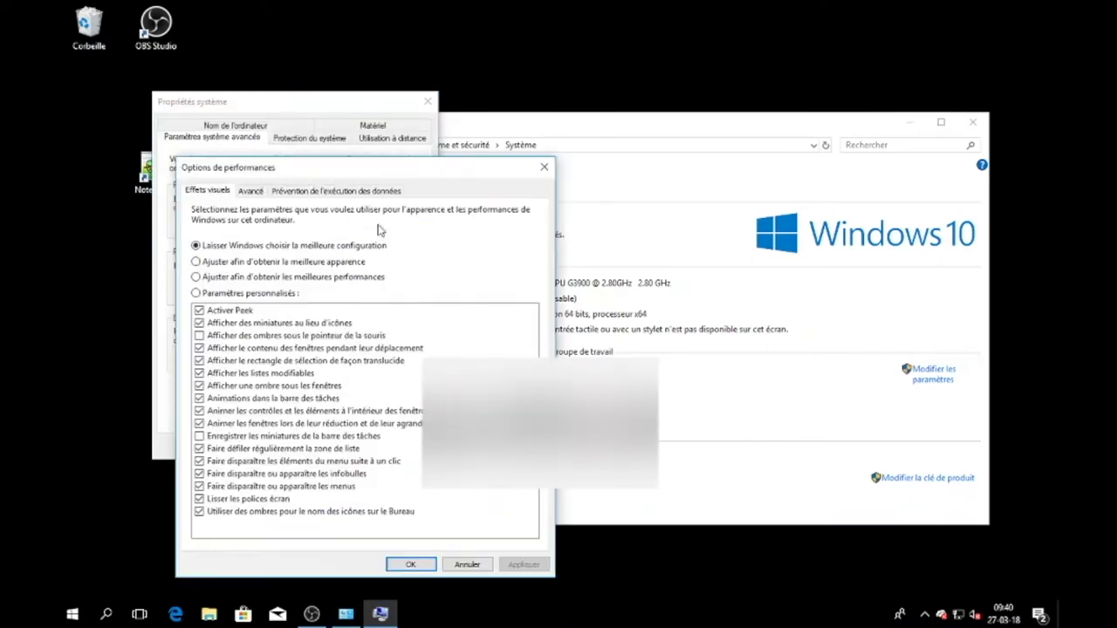
left_click(259, 193)
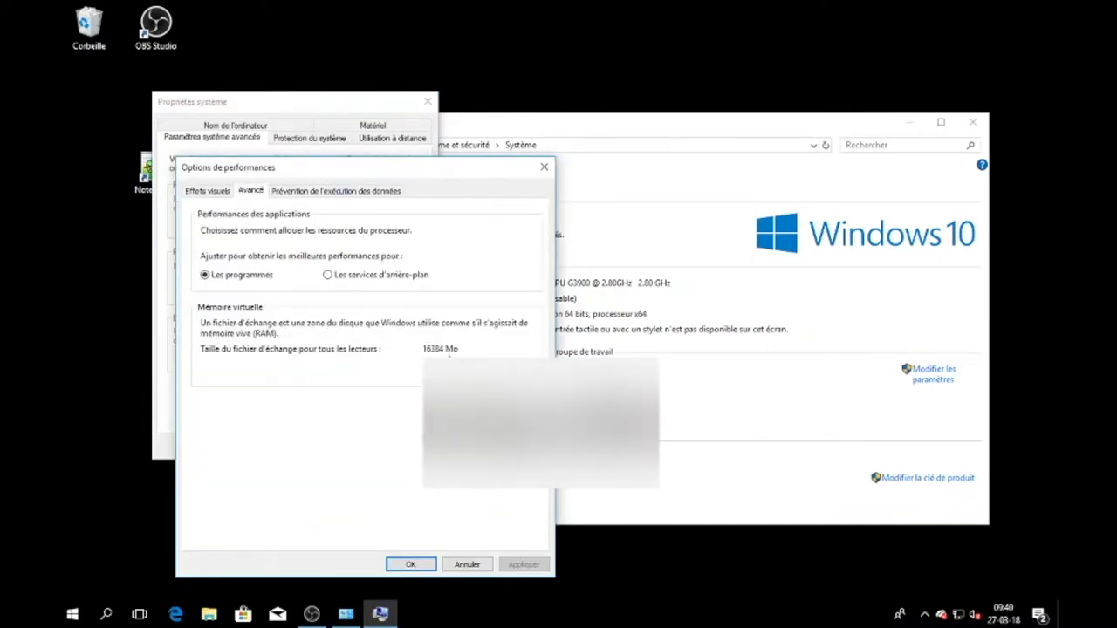
left_click(397, 566)
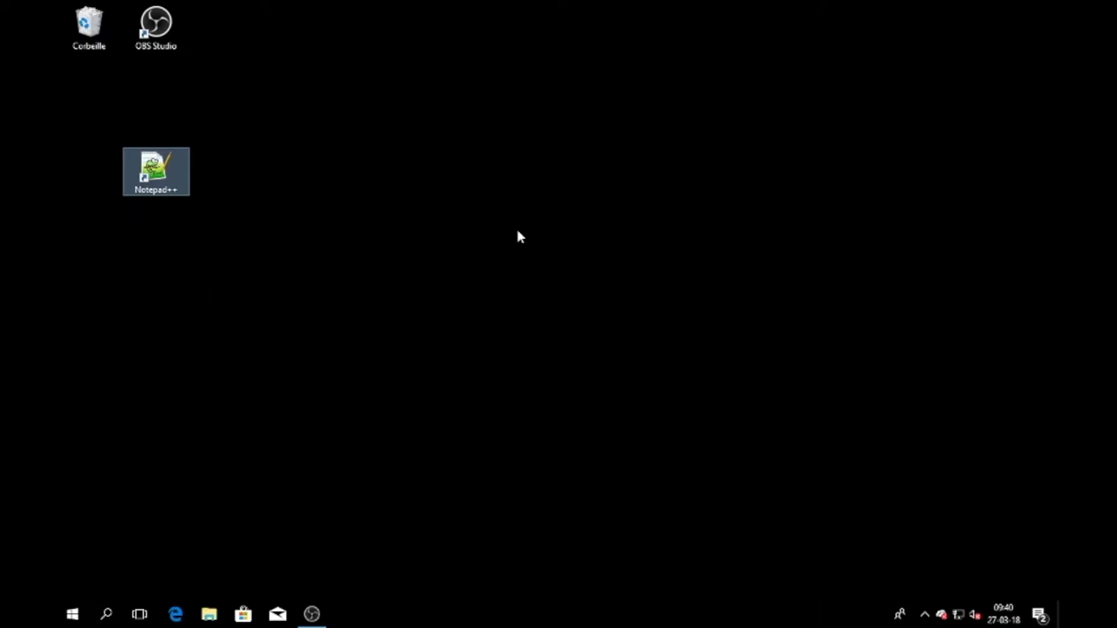
Disable Microsoft OneDrive as a startup program in Task Manager, and exit Task Manager
right_click(491, 620)
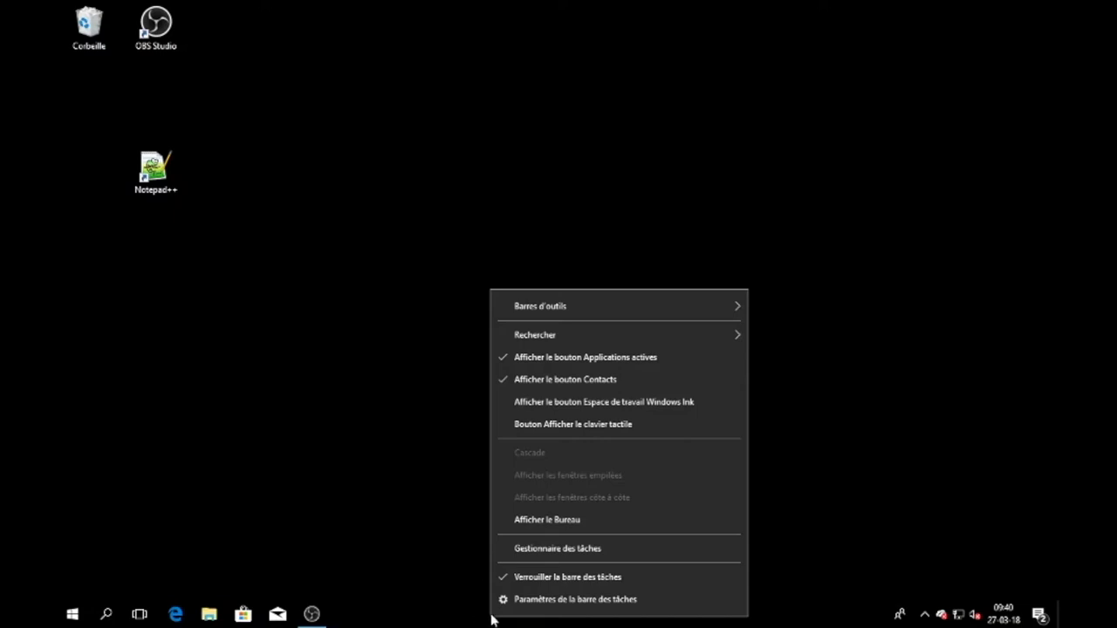
left_click(529, 549)
left_click(466, 120)
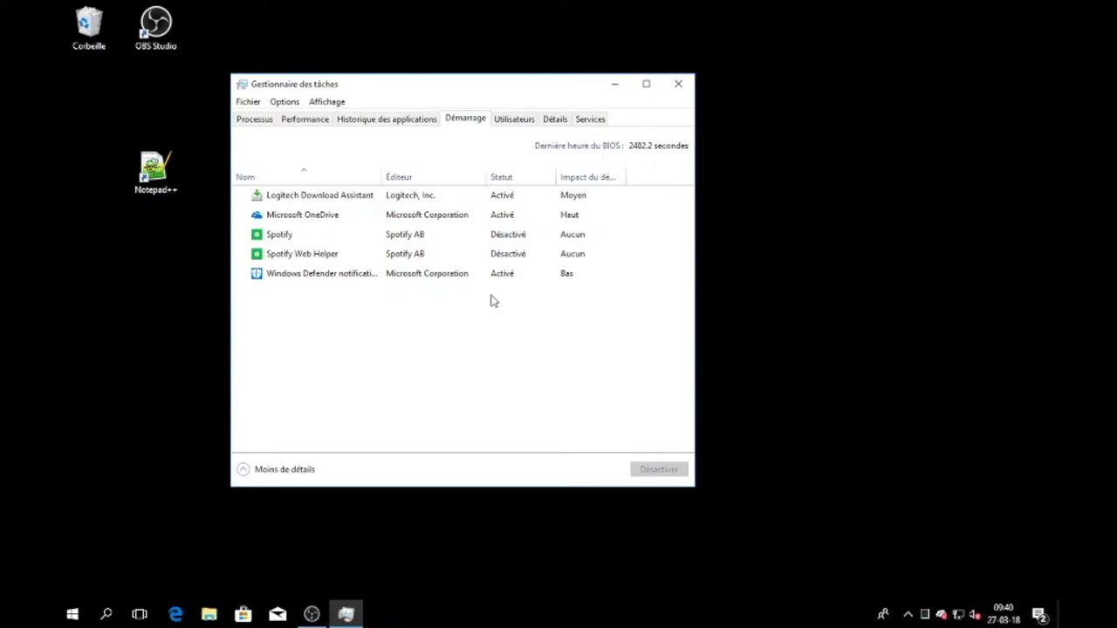
left_click(499, 217)
left_click(653, 471)
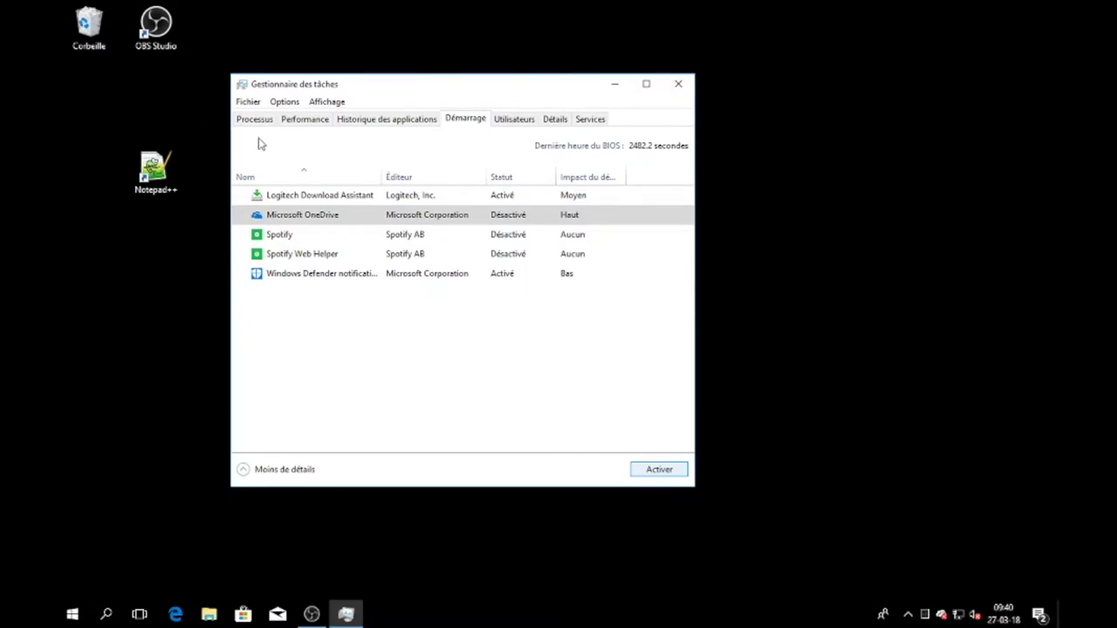
left_click(248, 101)
left_click(255, 135)
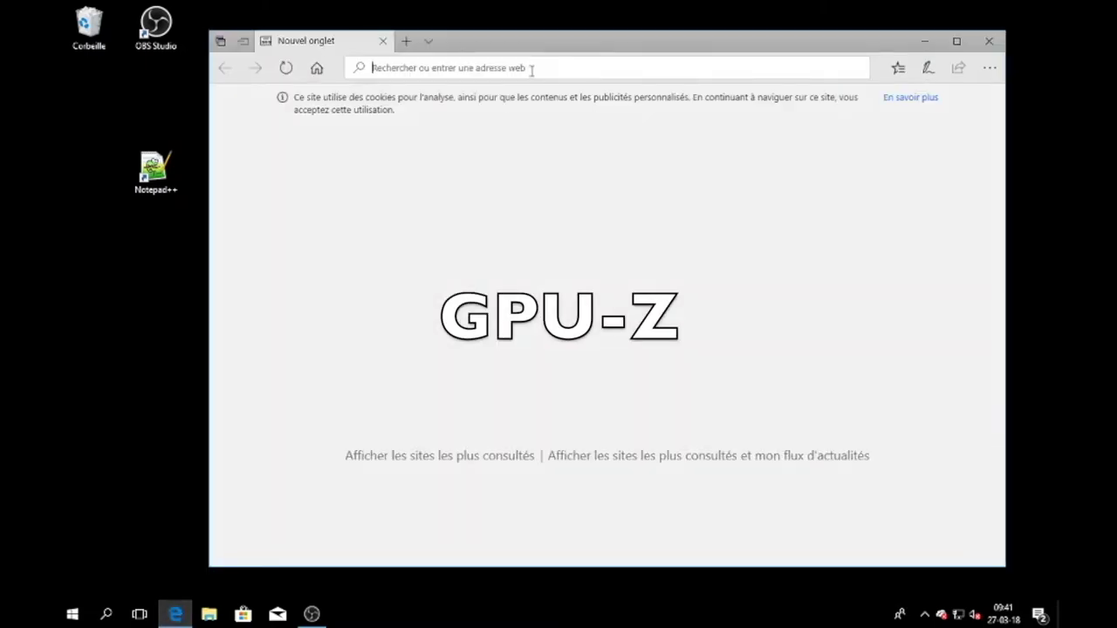
Search the web in Edge for "gpu z" and open the TechPowerUp GPU-Z download page
type("gpu z")
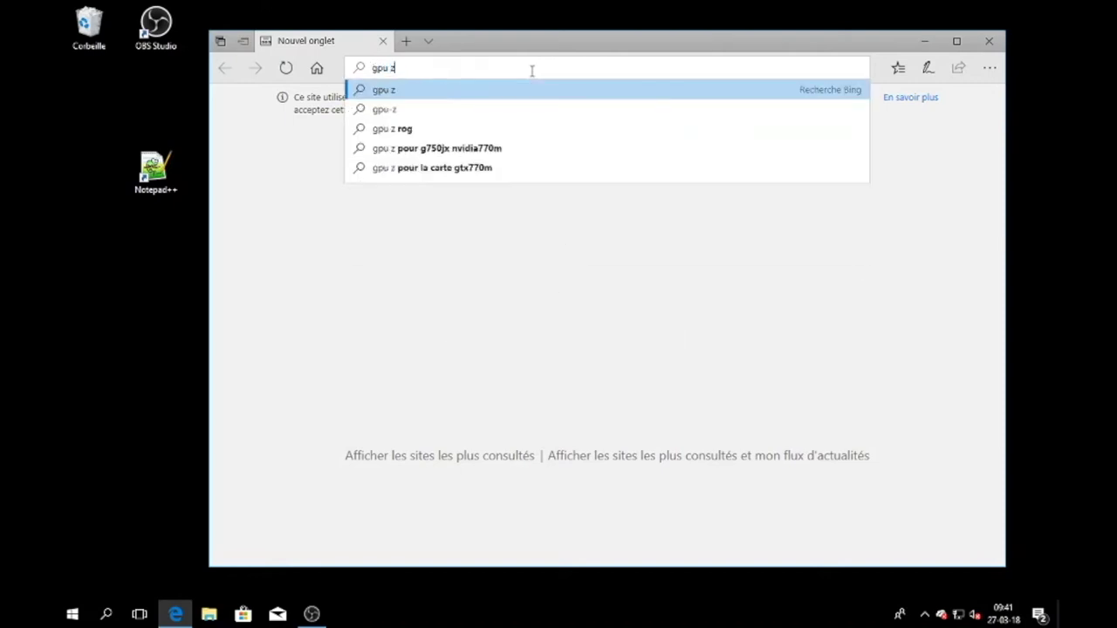
key("Return")
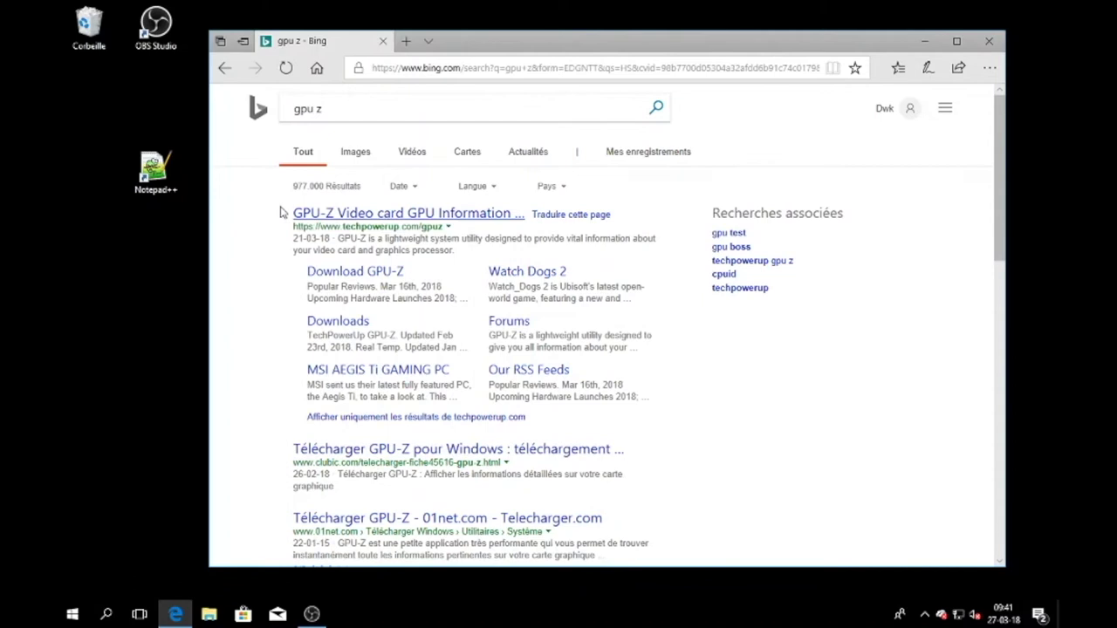
left_click(310, 220)
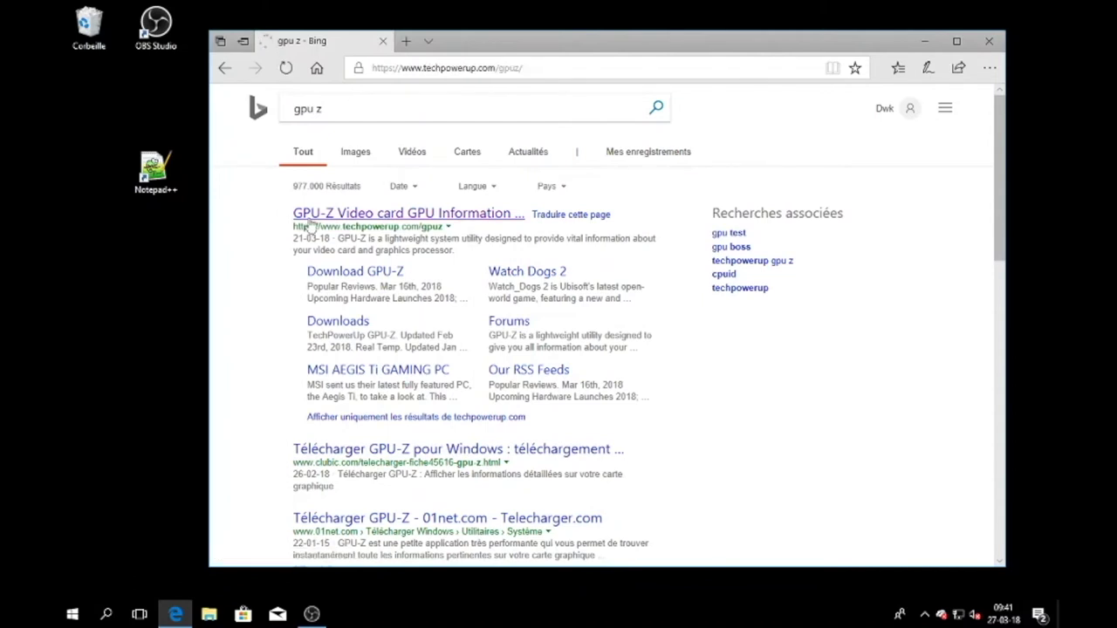
left_click(286, 267)
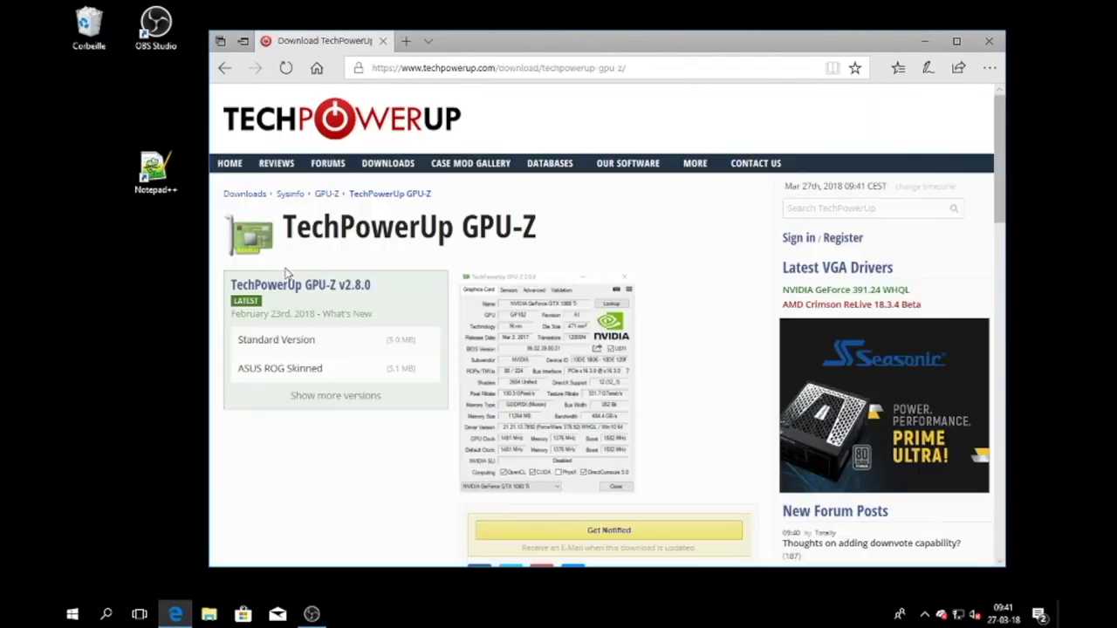
Download the Standard Version of GPU-Z 2.8.0 from the TechPowerUp NL server and save it to the desktop (Bureau)
left_click(297, 339)
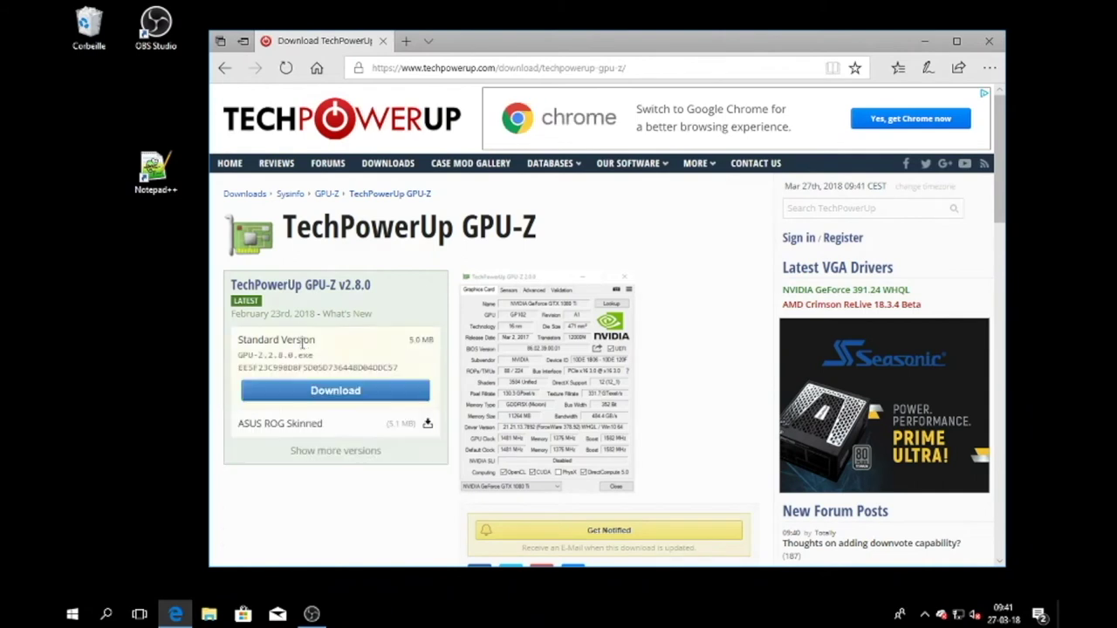
left_click(327, 397)
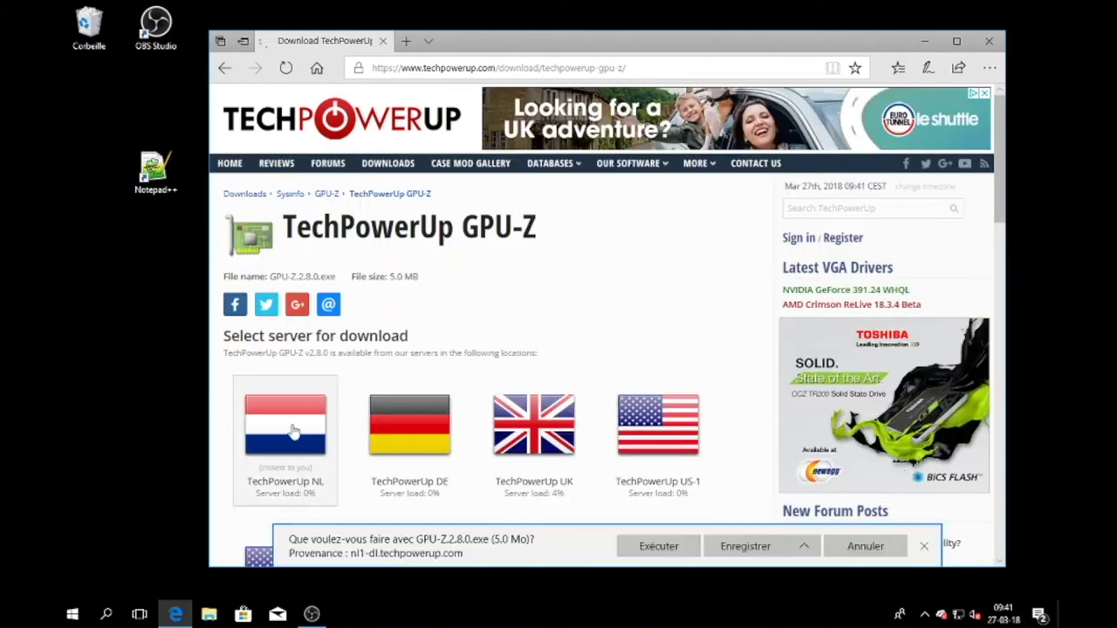
left_click(802, 546)
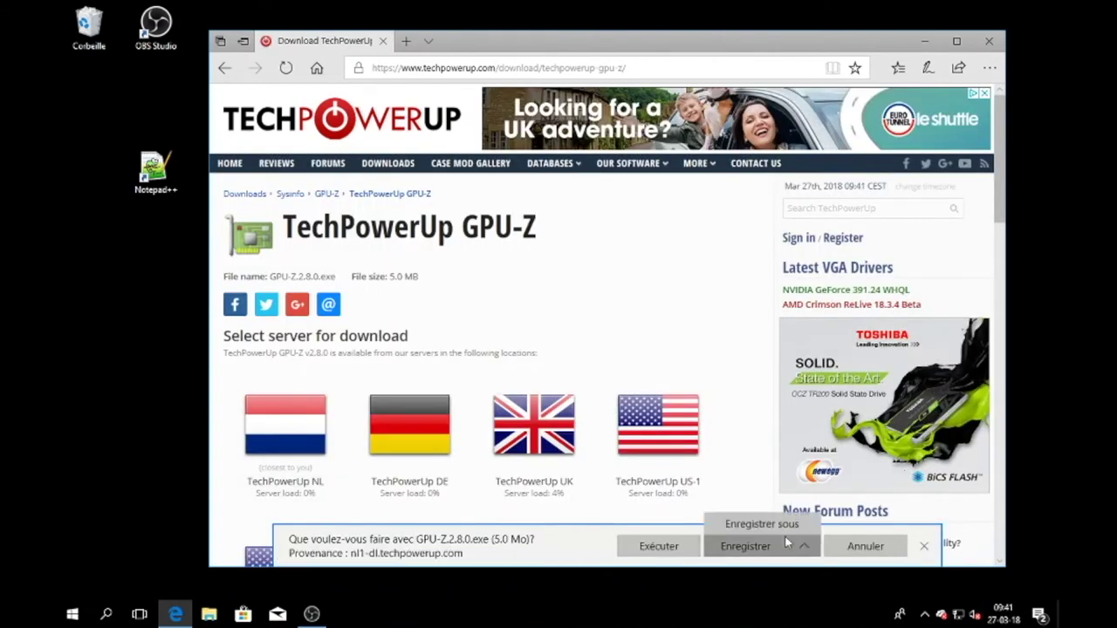
left_click(778, 526)
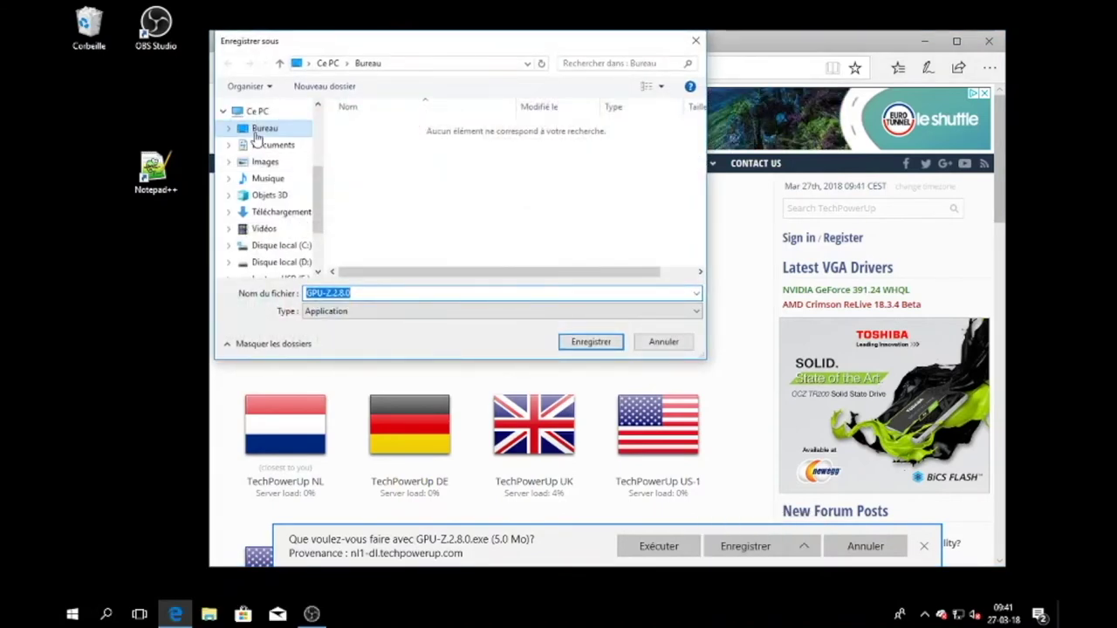
left_click(583, 343)
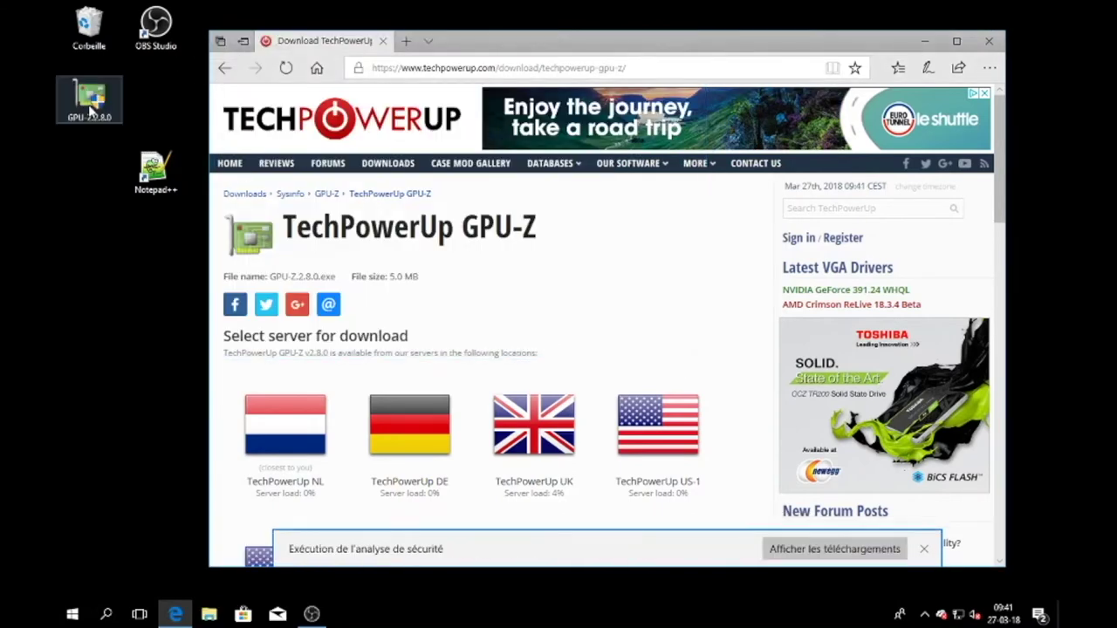
Run the downloaded GPU-Z file and install the program to the default folder with Start menu and desktop shortcuts
double_click(80, 105)
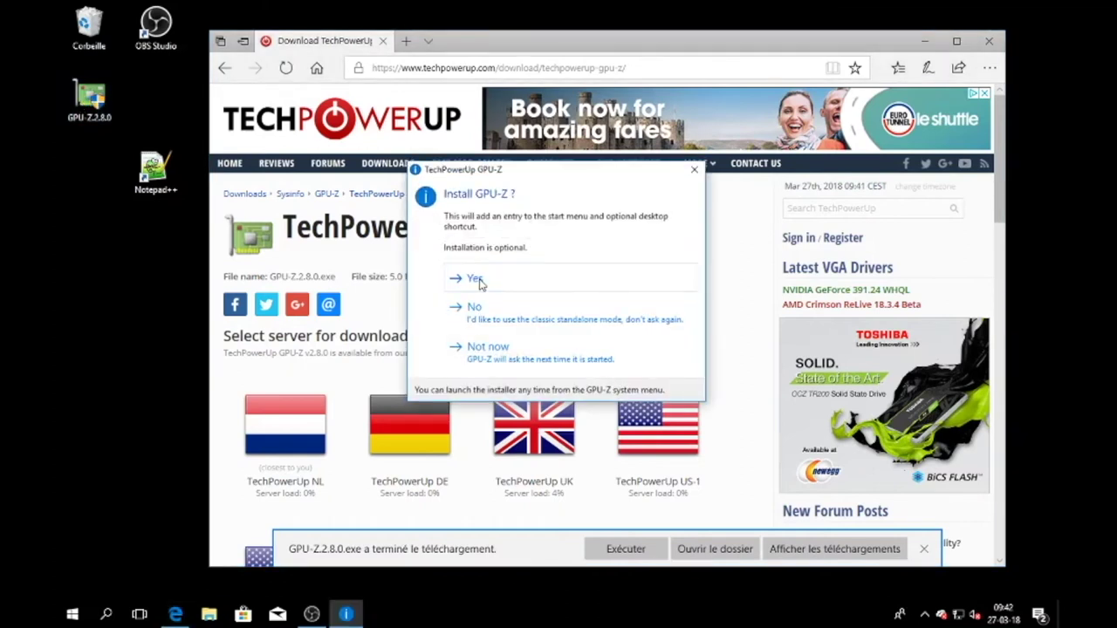
left_click(475, 279)
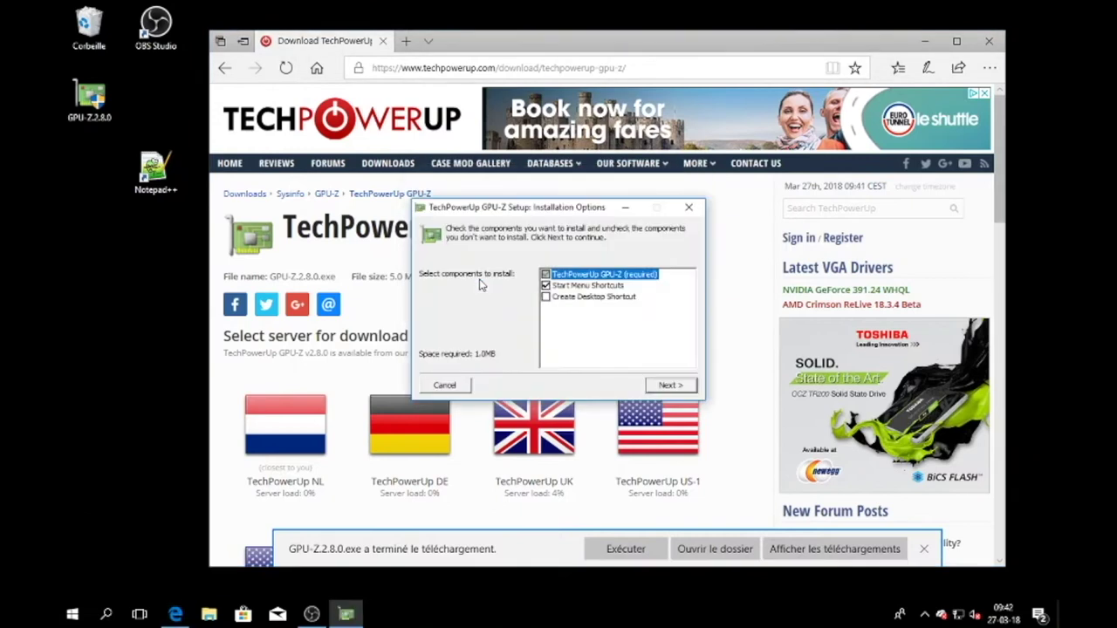
left_click(546, 299)
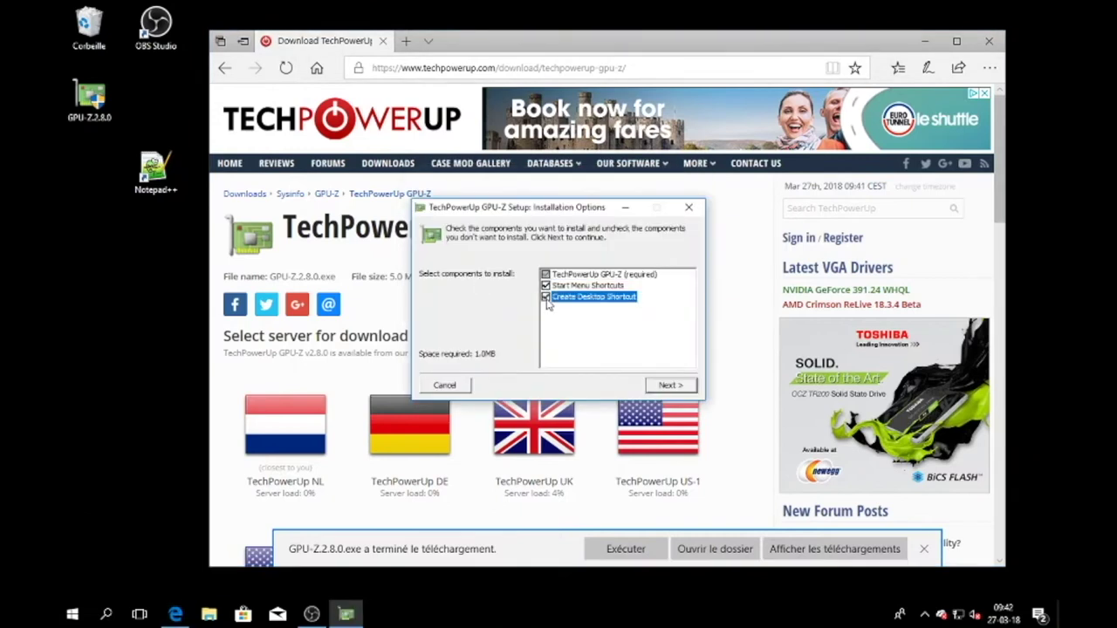
left_click(656, 386)
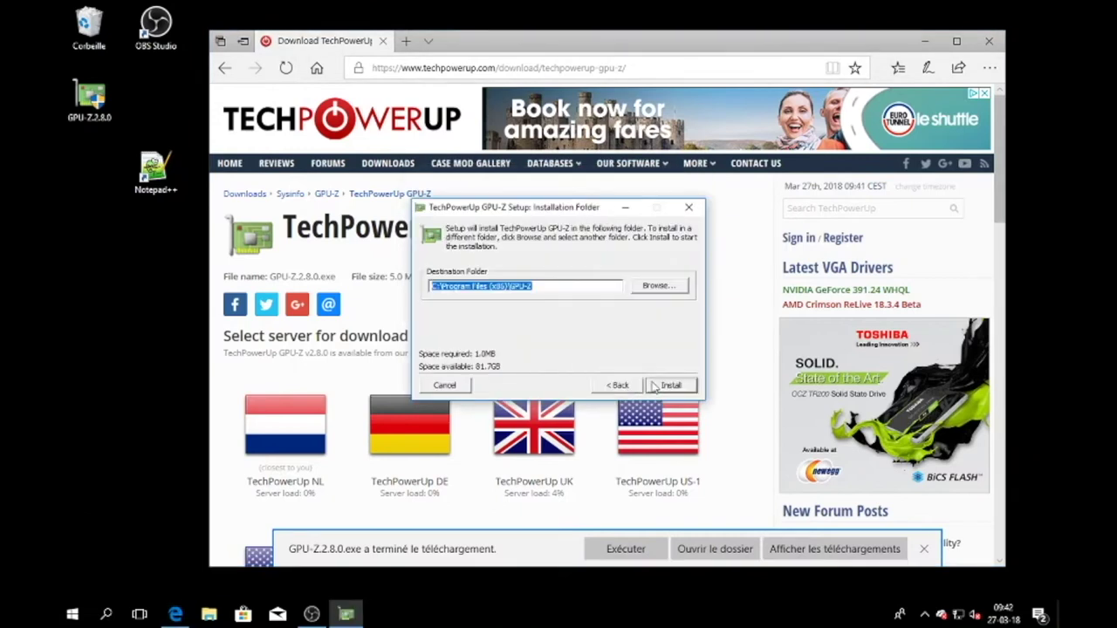
left_click(669, 386)
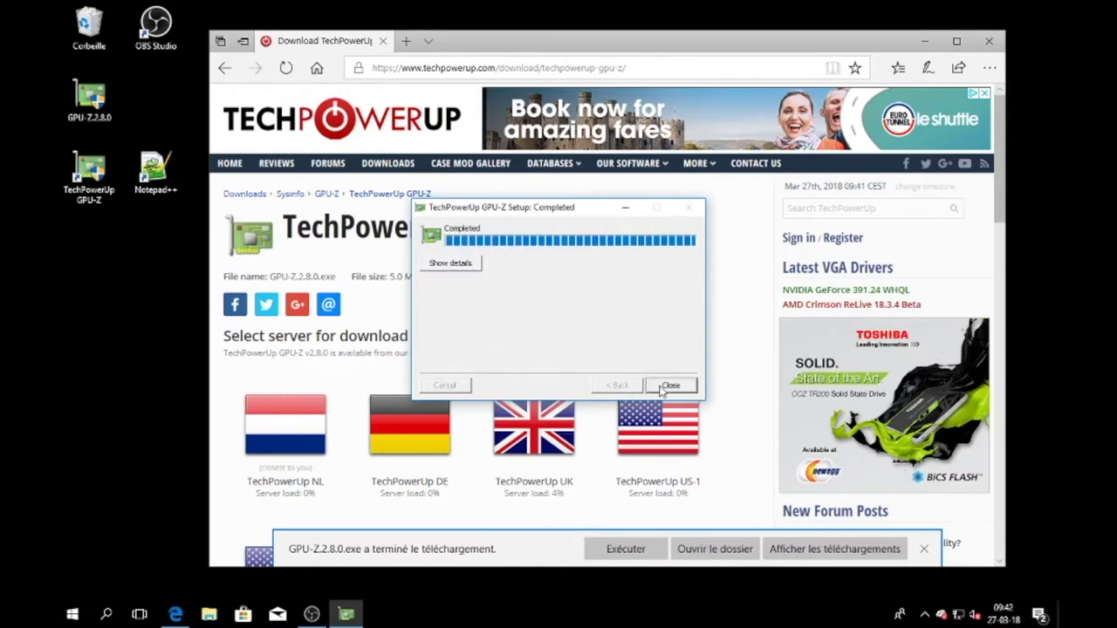
left_click(668, 386)
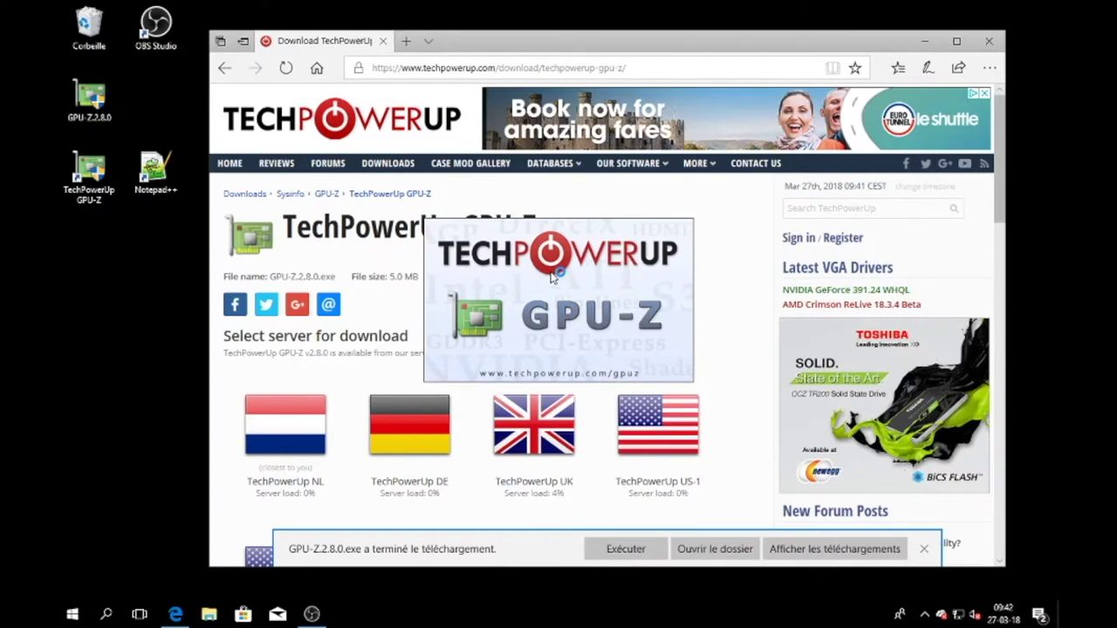
Select a Radeon RX 580 Series card in GPU-Z and enable "Load GPU-Z on Windows startup" in its settings
left_click(555, 468)
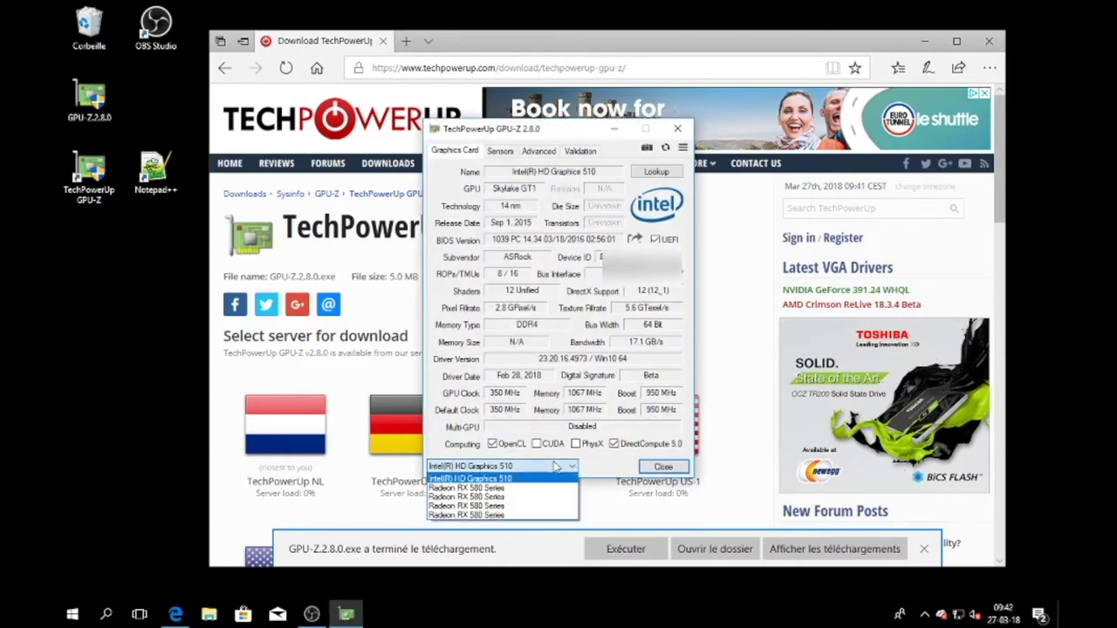
left_click(515, 497)
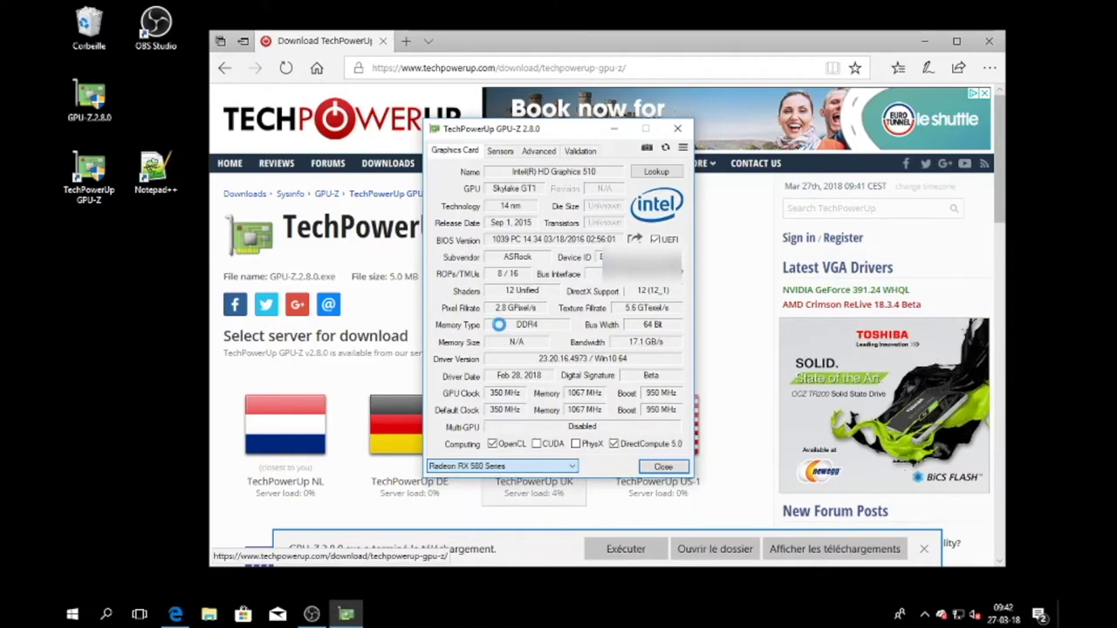
left_click(682, 148)
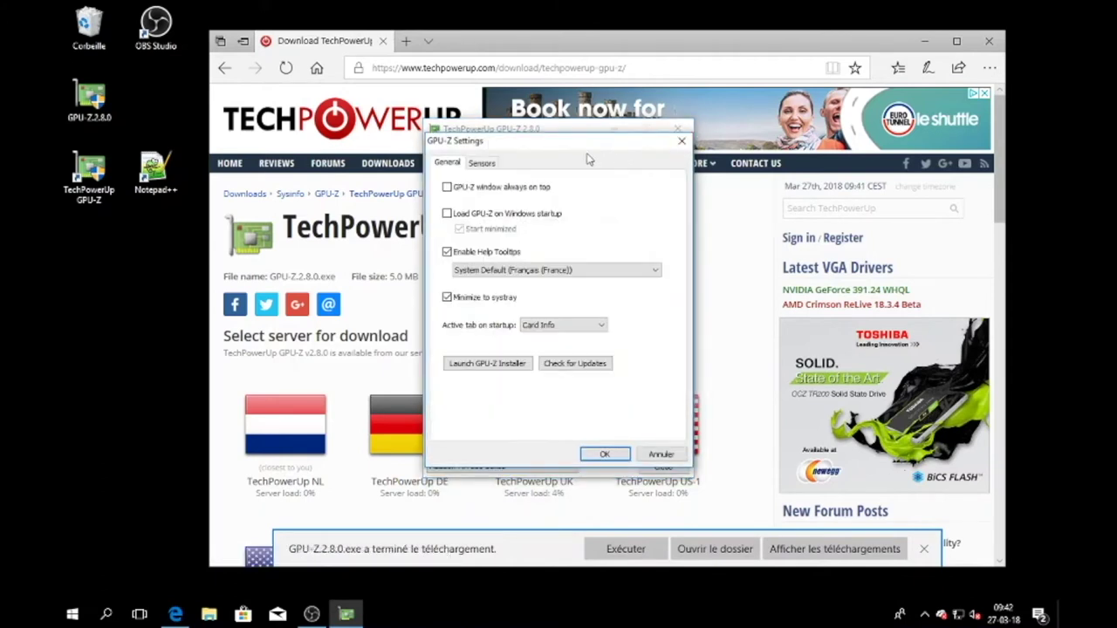
left_click(448, 215)
Change the sensor refresh rate in the GPU-Z settings, save the settings, and check the hidden notification area icons
left_click(483, 163)
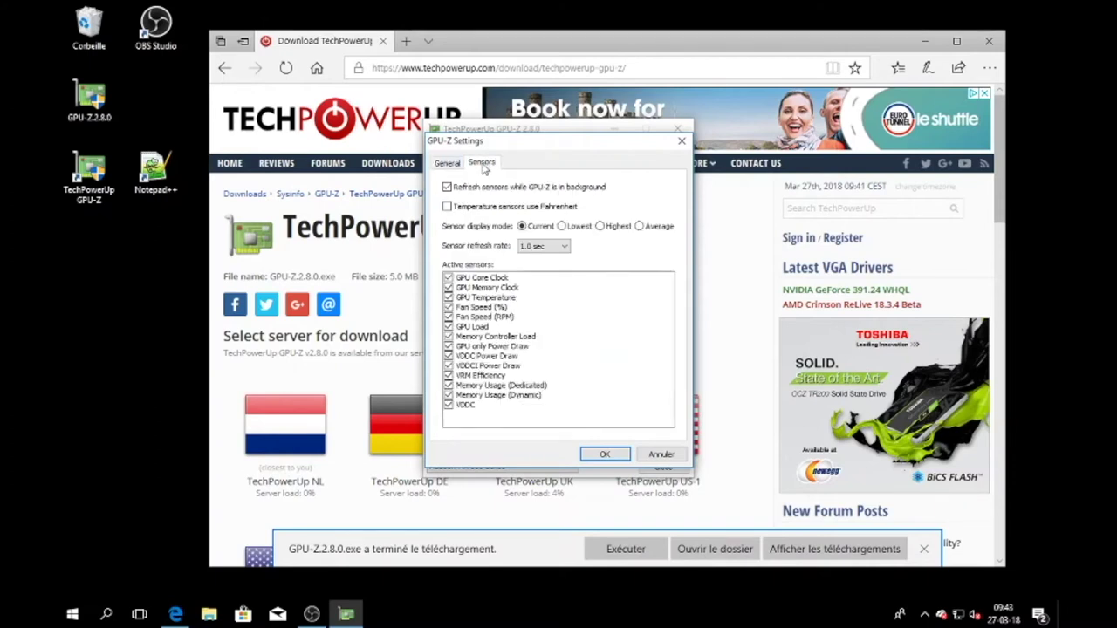
left_click(565, 248)
left_click(552, 279)
left_click(606, 456)
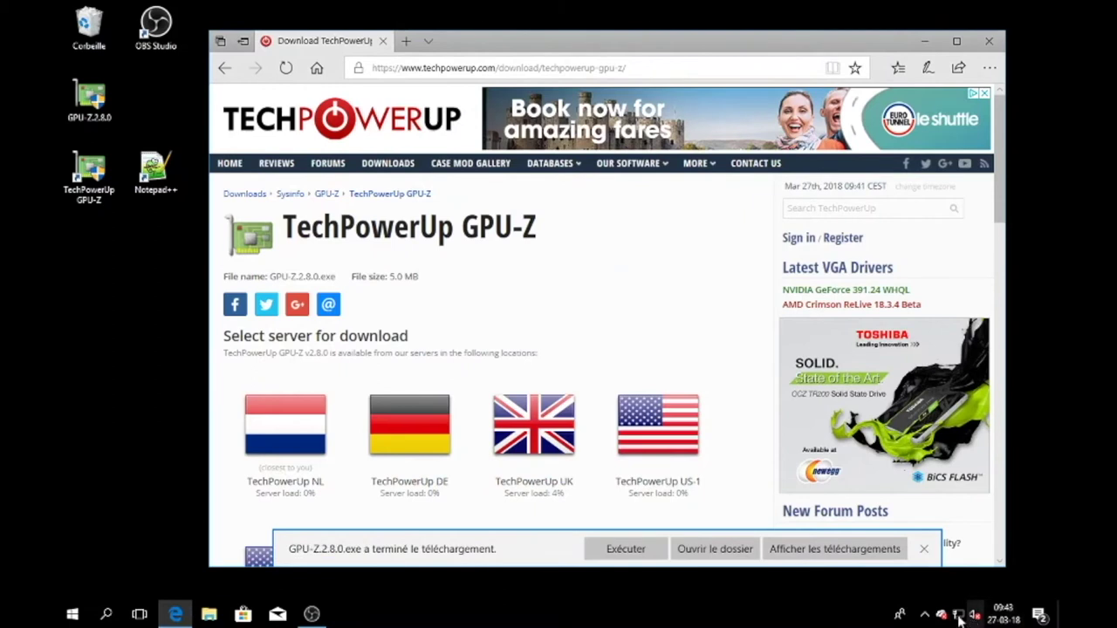
left_click(925, 615)
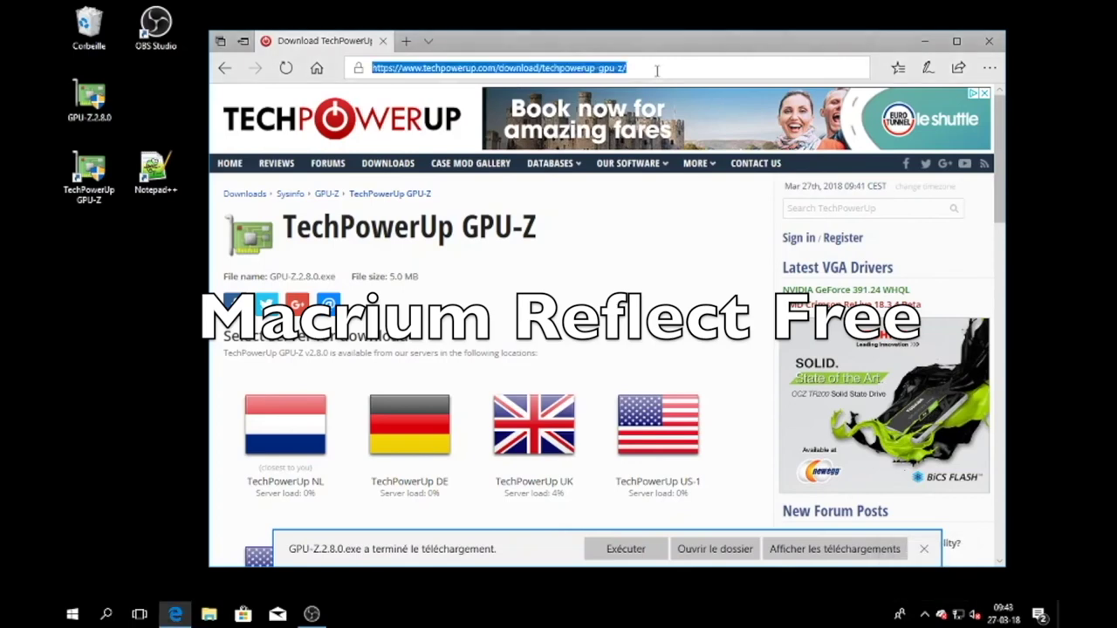
Search the web for "macrium reflect home free" and open the official Macrium Reflect Free page
left_click(656, 68)
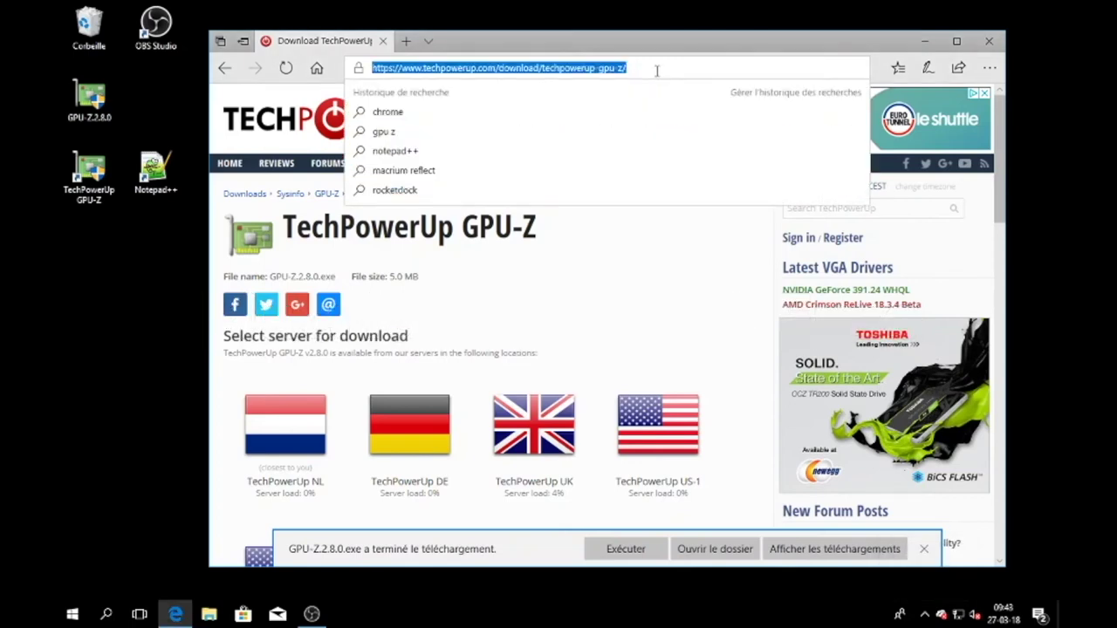
type("macrium reflec")
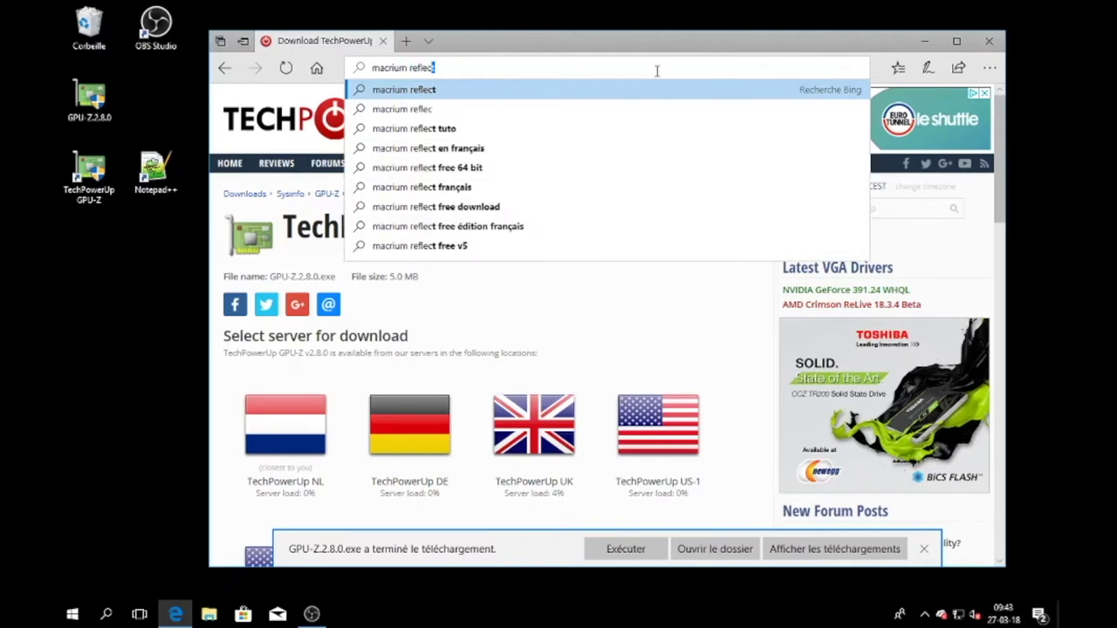
type("t home free")
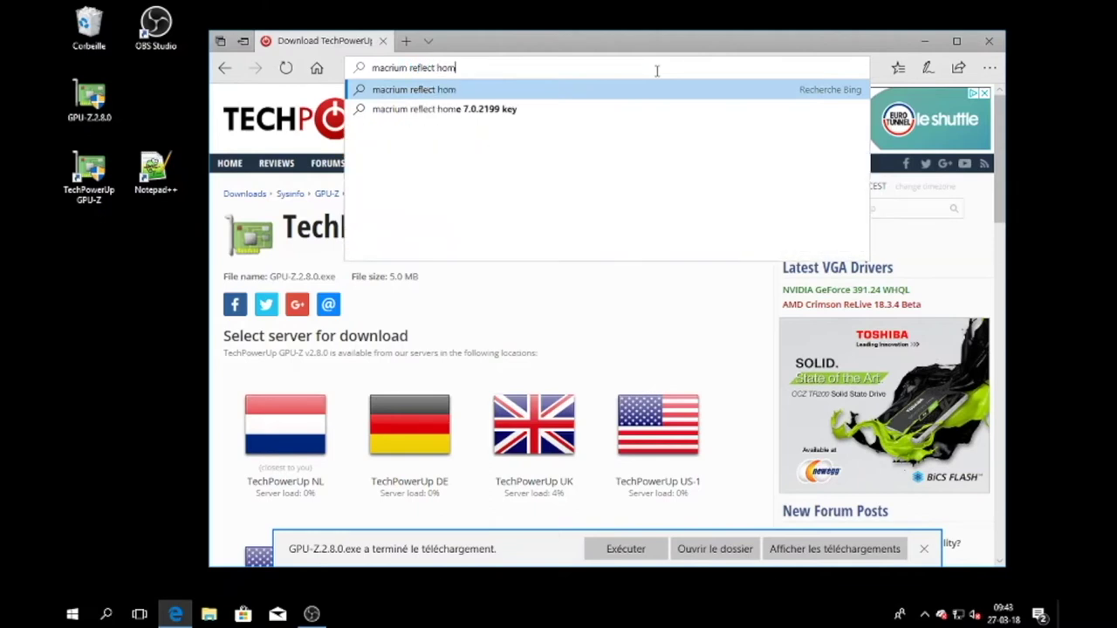
key("Return")
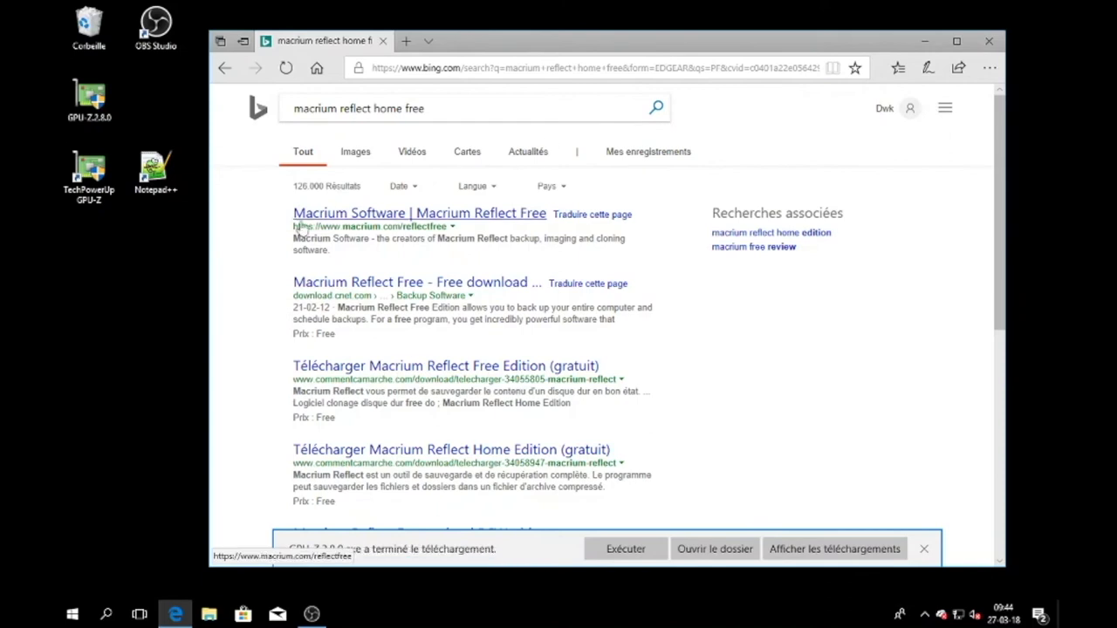
left_click(382, 216)
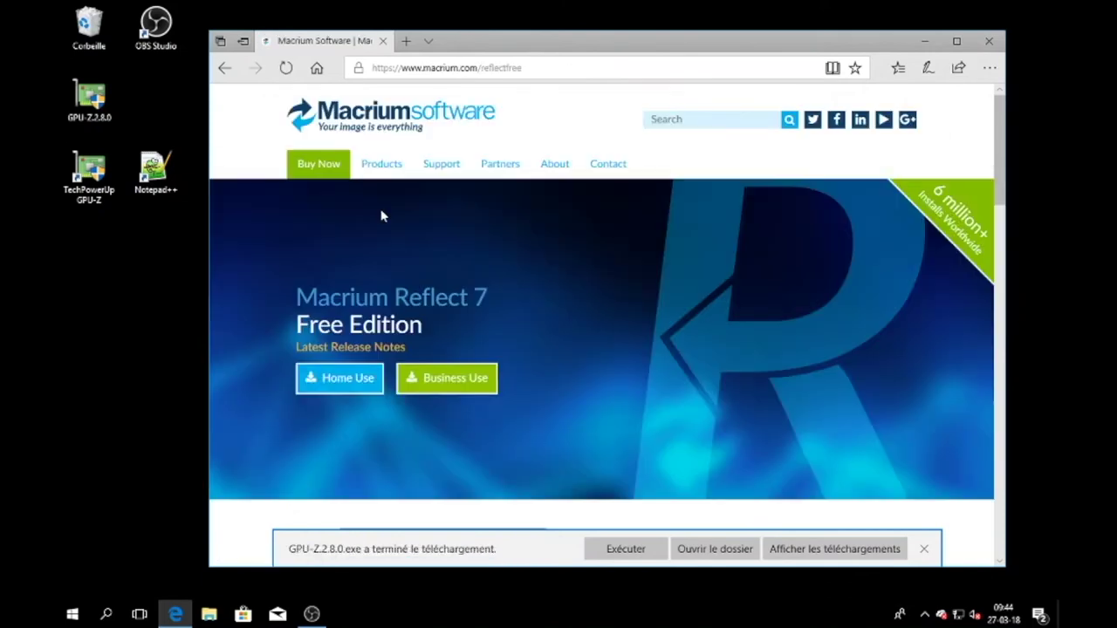
Download the Home Use installer ReflectDLHF of Macrium Reflect 7 Free to the desktop (Bureau) and launch it from there
left_click(341, 385)
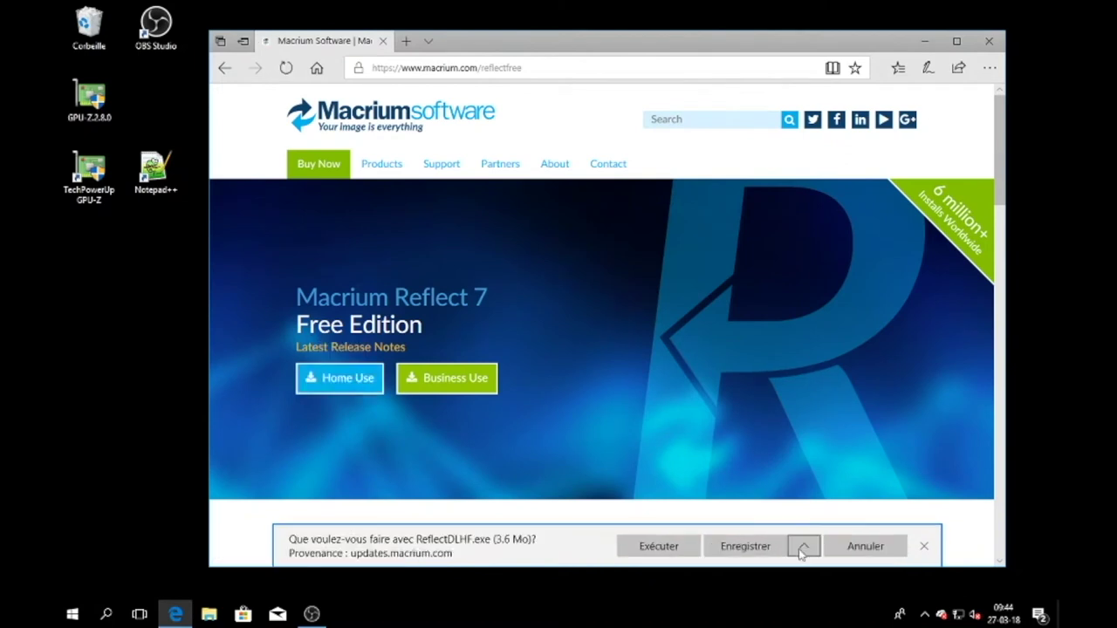
left_click(803, 547)
left_click(797, 525)
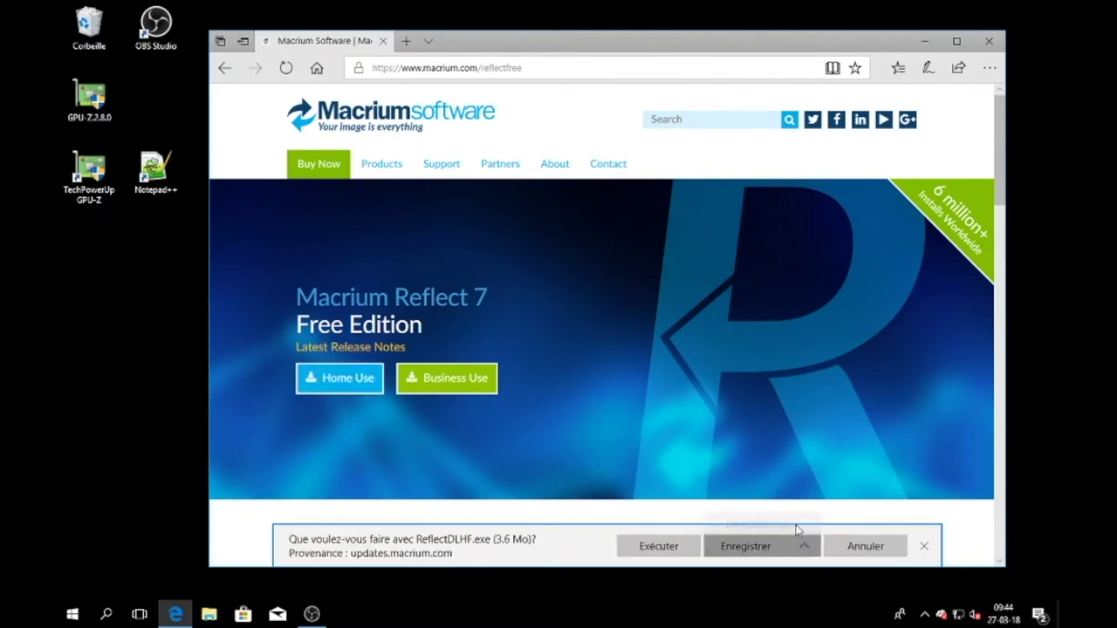
left_click(273, 130)
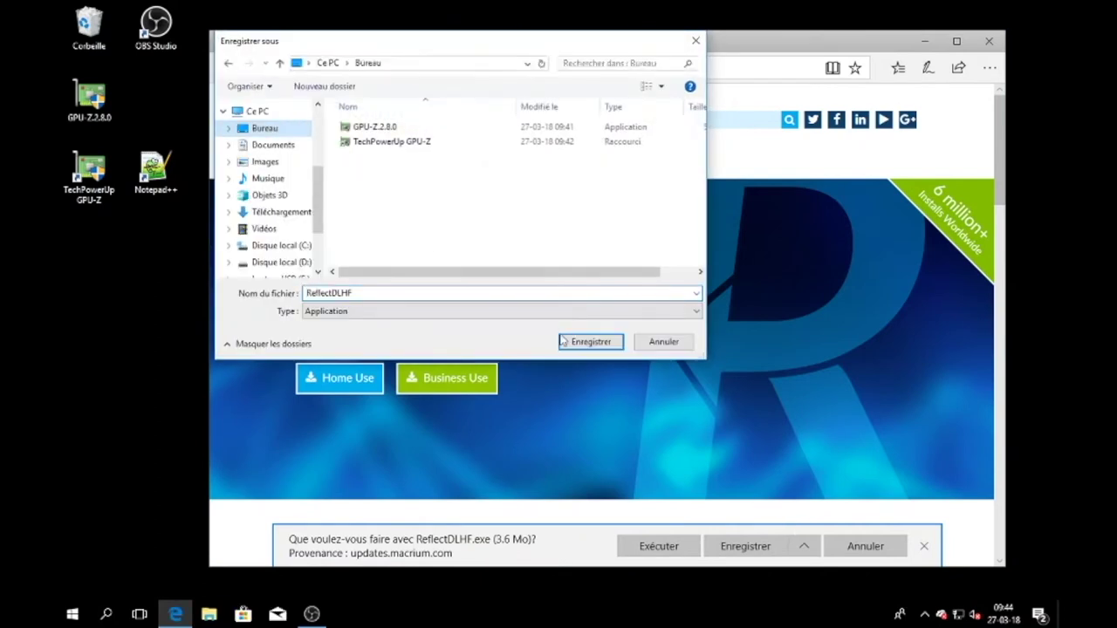
left_click(590, 342)
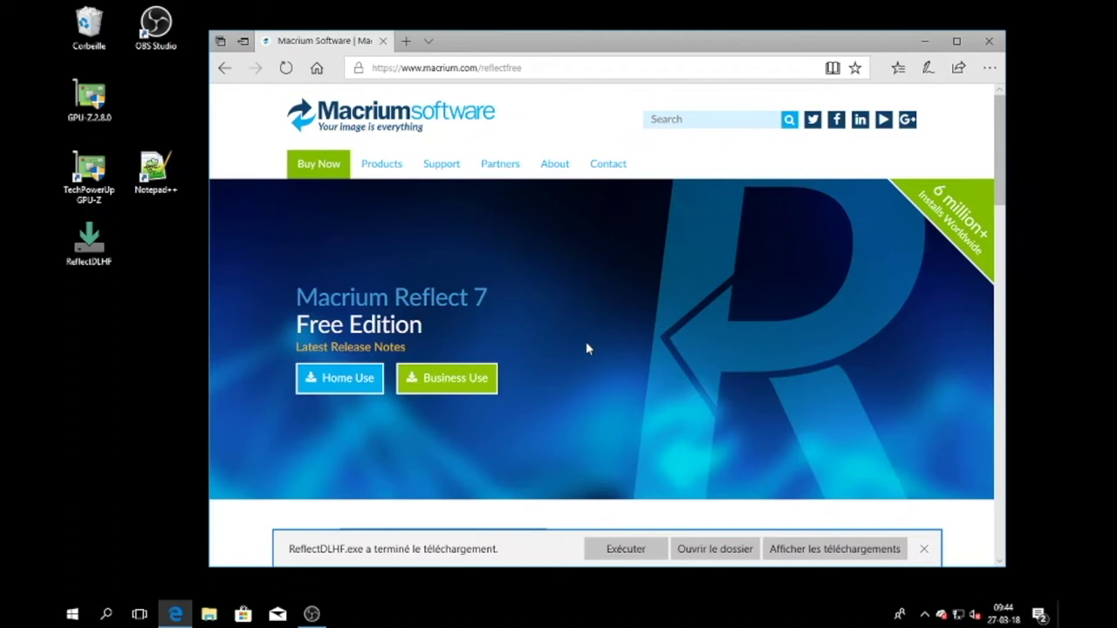
left_click(928, 44)
double_click(94, 247)
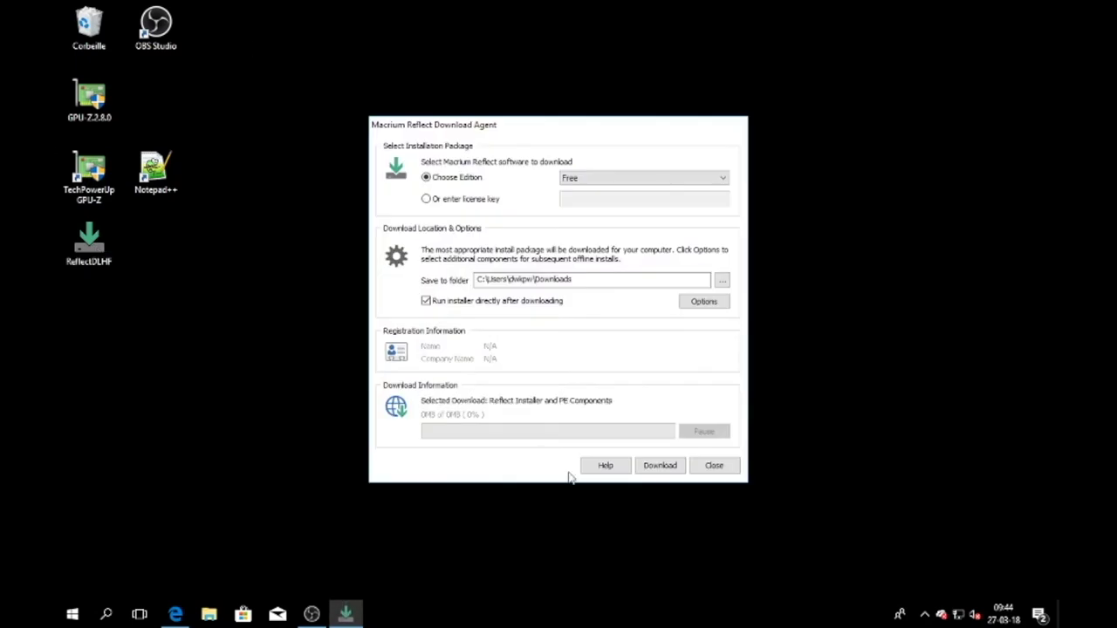
Download the Macrium Reflect Free package with its WinPE components and start extracting and running the installer
left_click(660, 465)
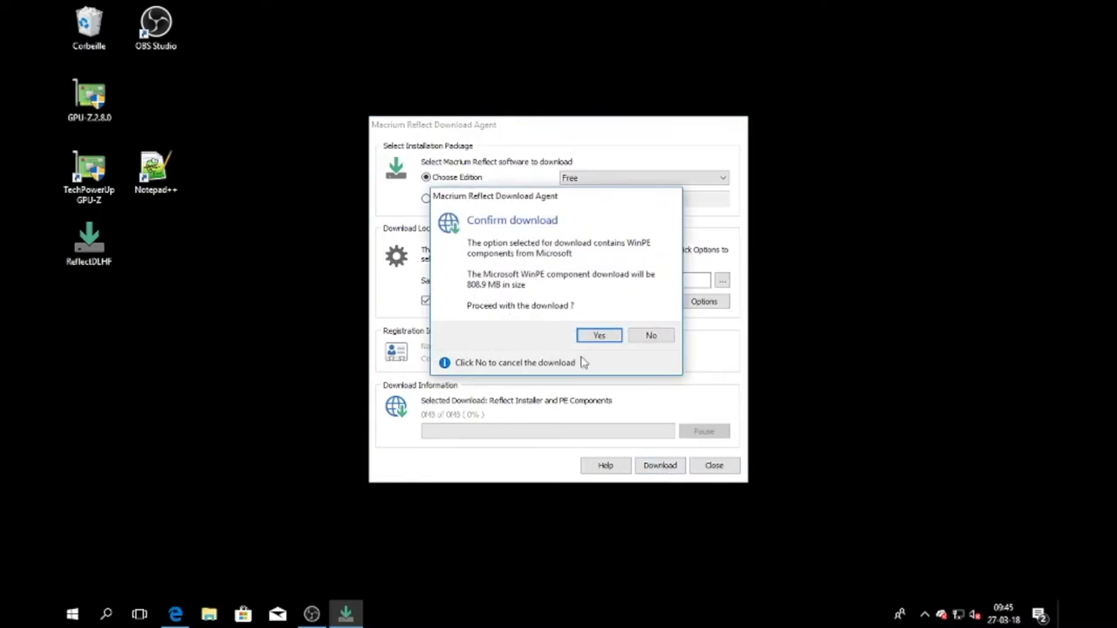
key("Return")
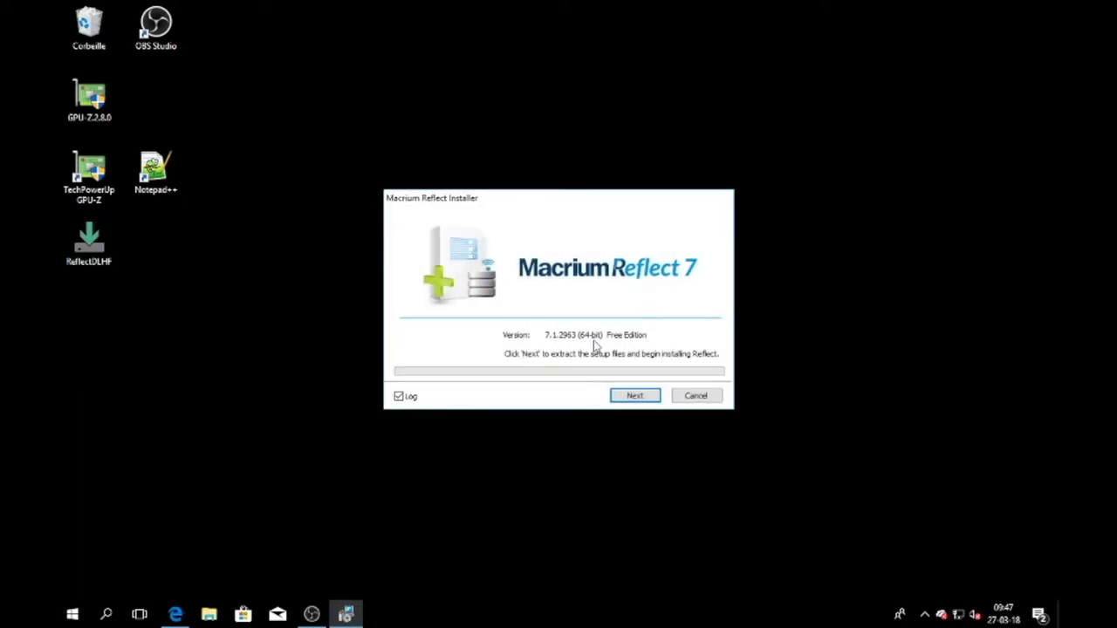
left_click(621, 398)
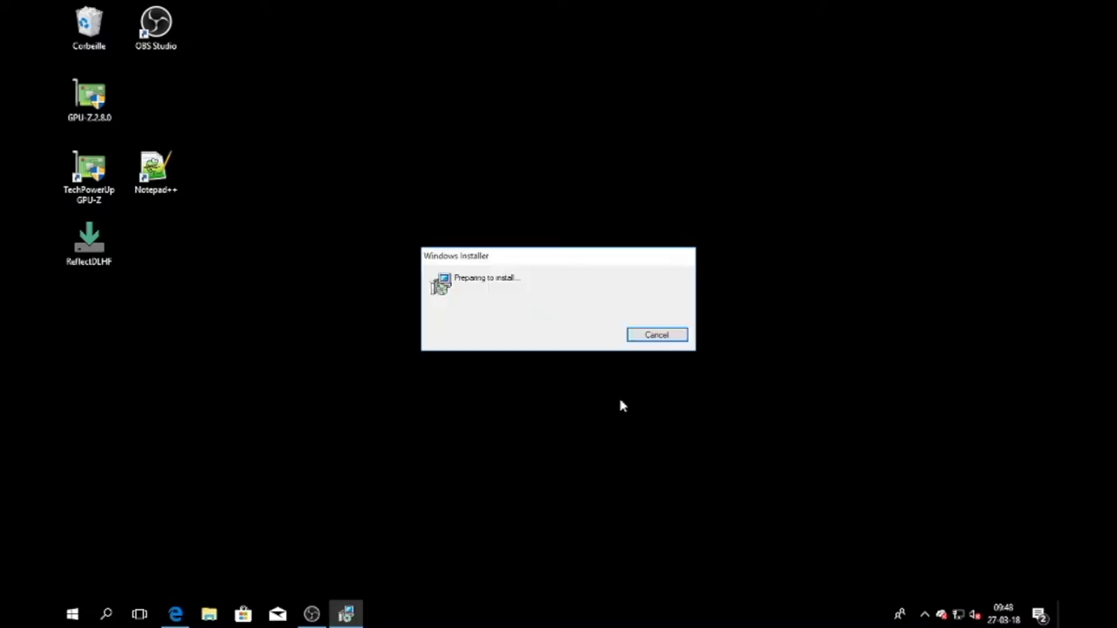
Accept the license agreement, keep the Home licence and decline registration in the Macrium Reflect setup
left_click(632, 420)
left_click(561, 363)
left_click(629, 417)
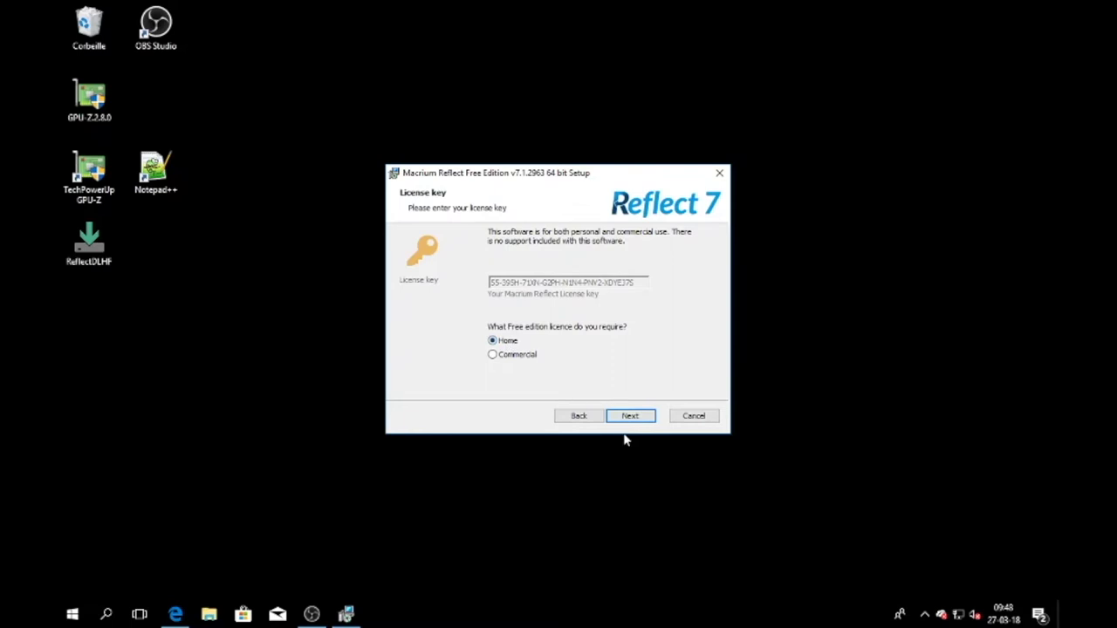
left_click(630, 417)
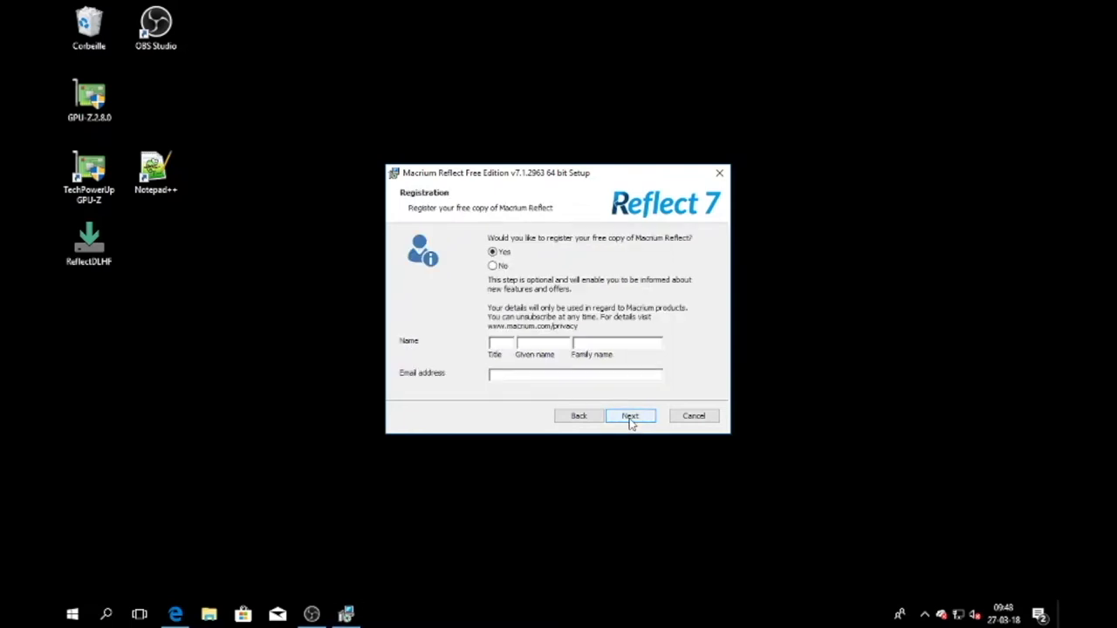
left_click(492, 266)
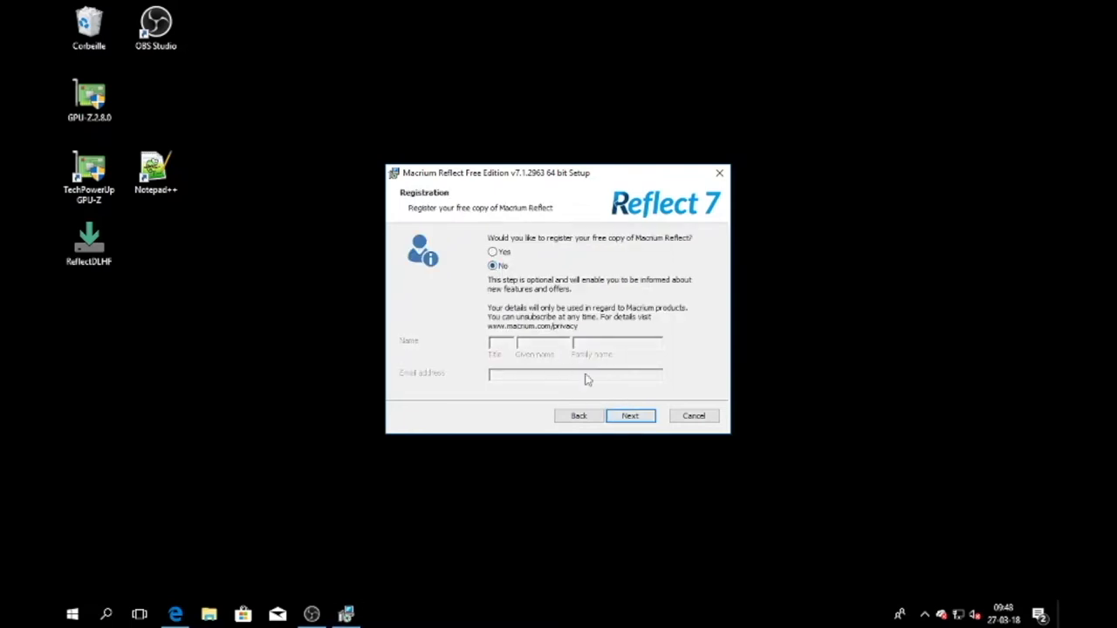
left_click(630, 416)
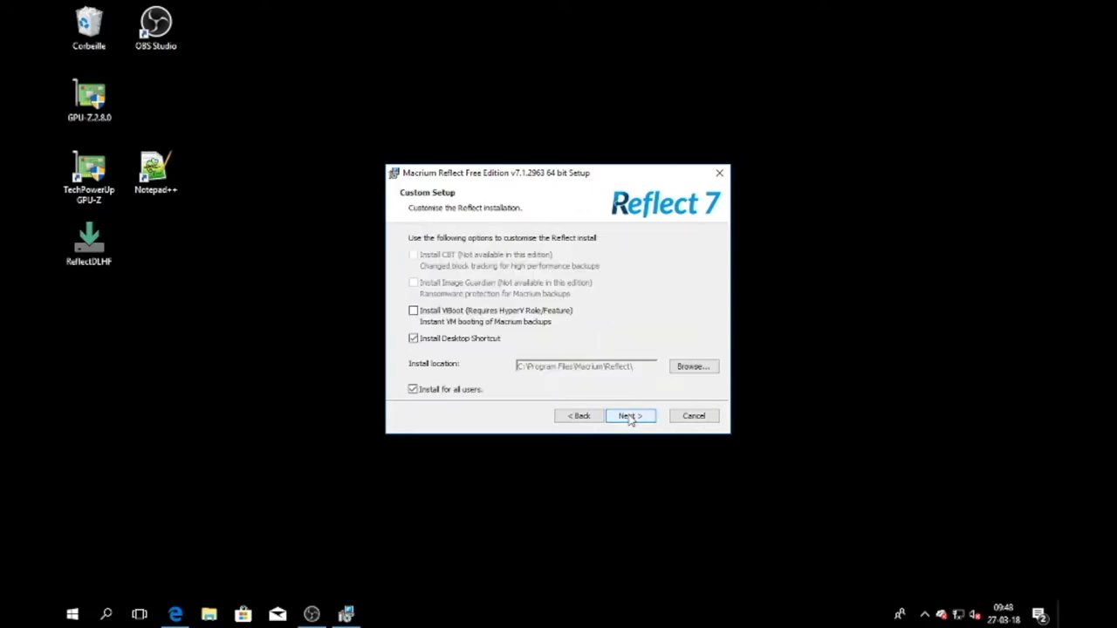
Install Macrium Reflect with a desktop shortcut for all users and finish the setup wizard
left_click(630, 417)
left_click(630, 416)
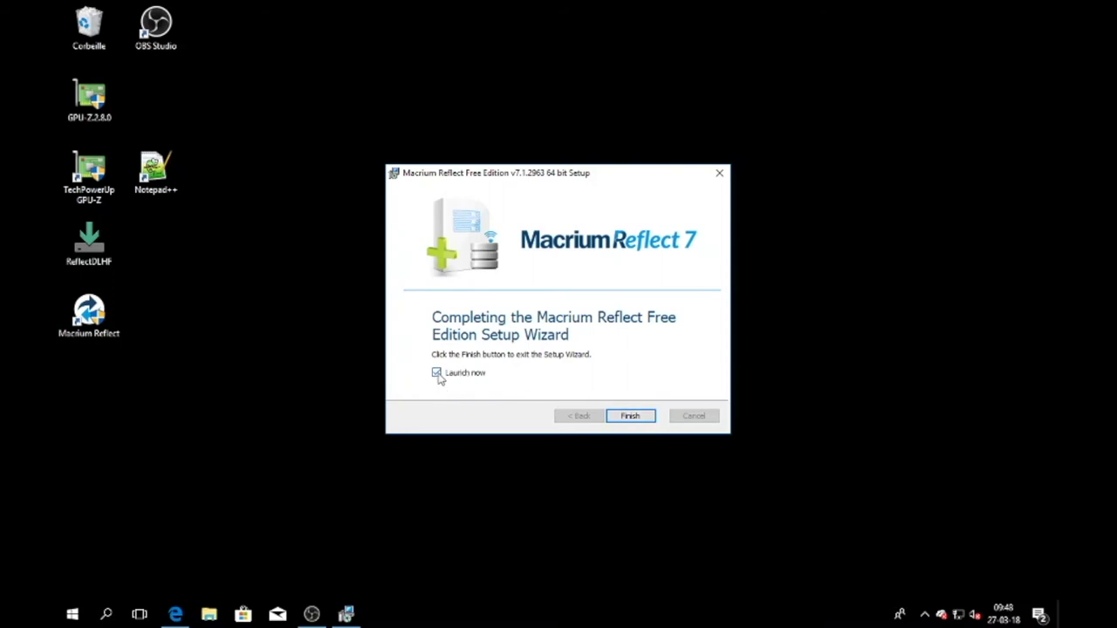
left_click(632, 418)
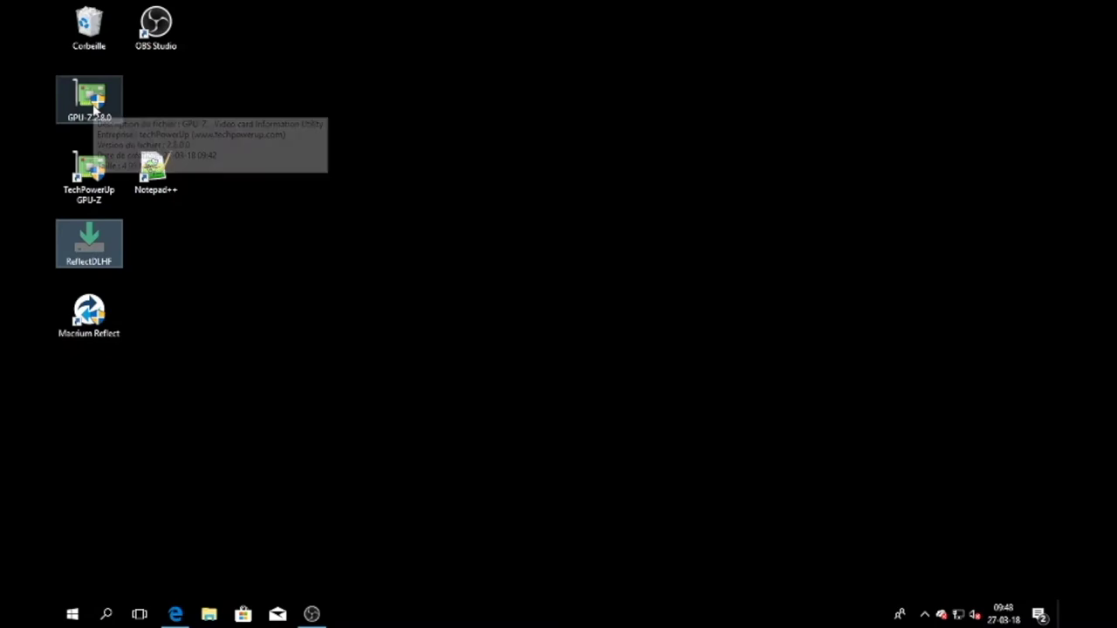
Move ReflectDLHF and GPU-Z.2.8.0 to the recycle bin and line up the GPU-Z and Macrium Reflect shortcuts beside Notepad++
left_click_drag(77, 261, 93, 55)
left_click_drag(90, 98, 87, 55)
left_click_drag(90, 175, 223, 161)
left_click_drag(103, 340, 301, 205)
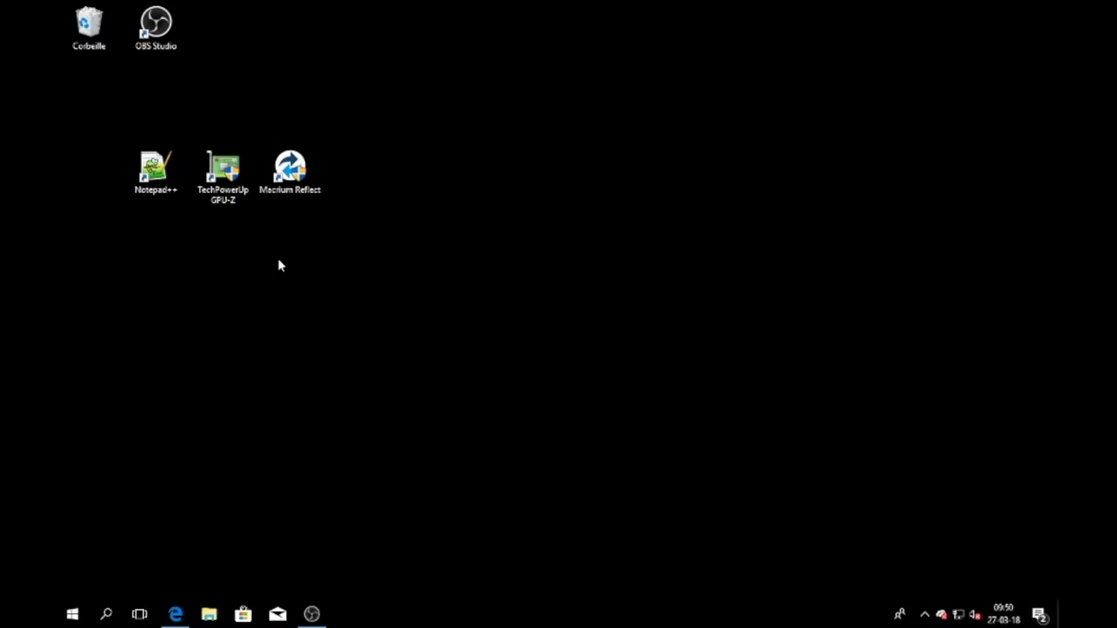
Check the USB drive (F:) under Ce PC in File Explorer, and close the window
left_click(208, 613)
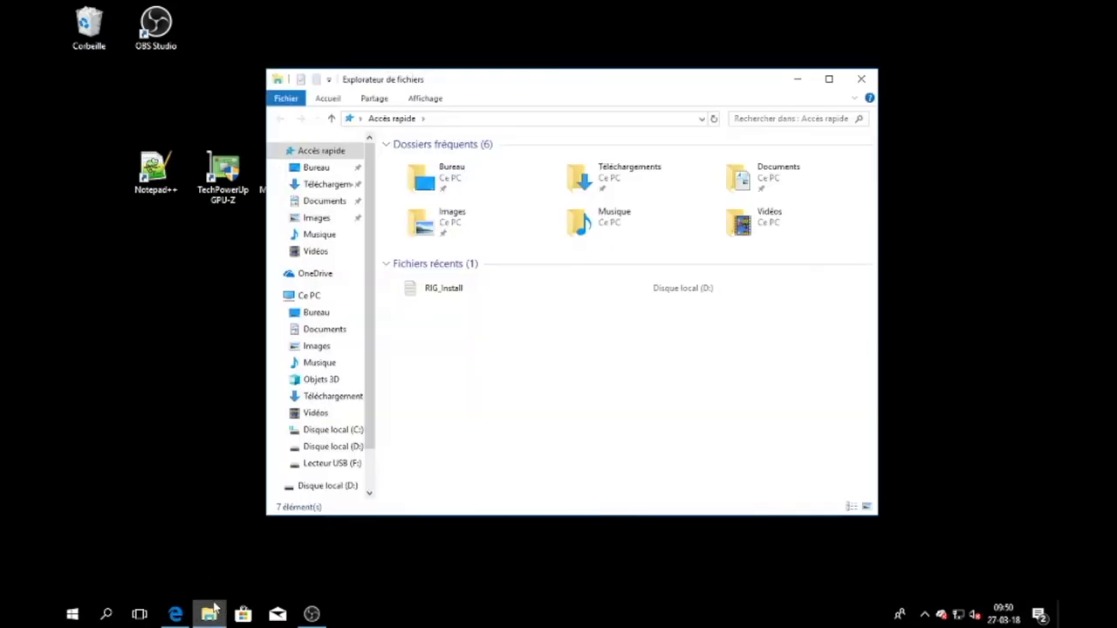
left_click(308, 297)
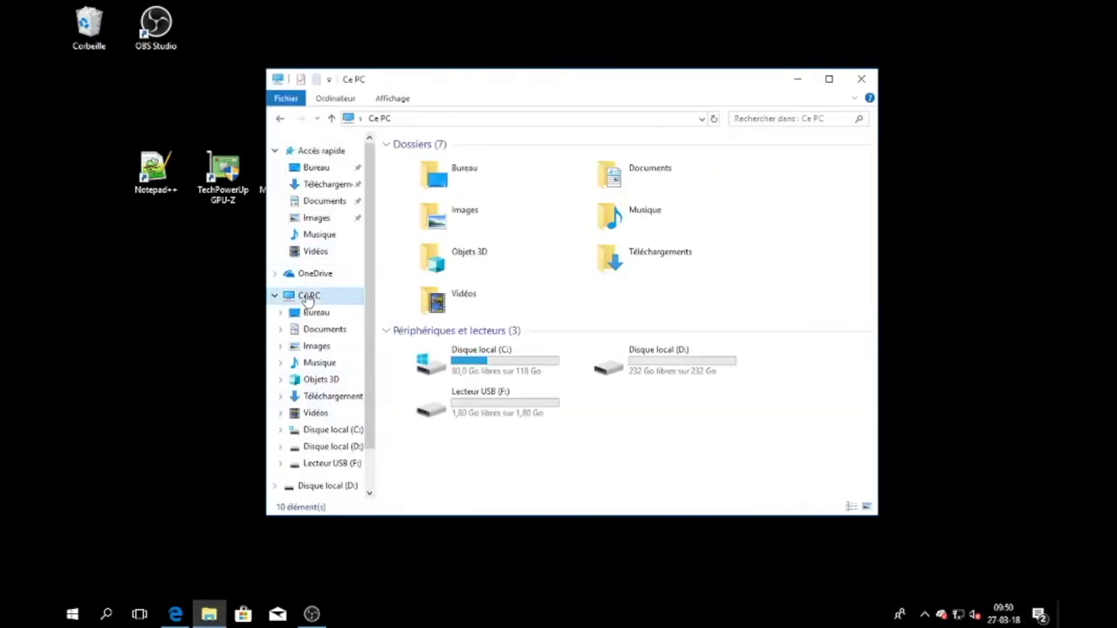
left_click(469, 402)
left_click(855, 80)
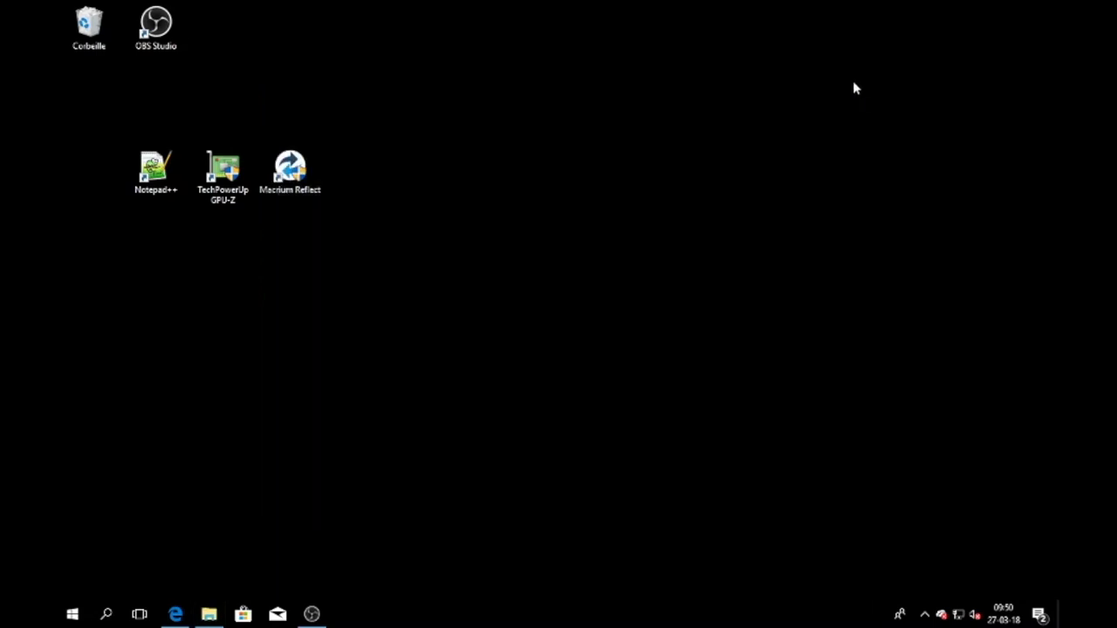
Launch Macrium Reflect, dismiss the email registration and start creating bootable rescue media
double_click(288, 173)
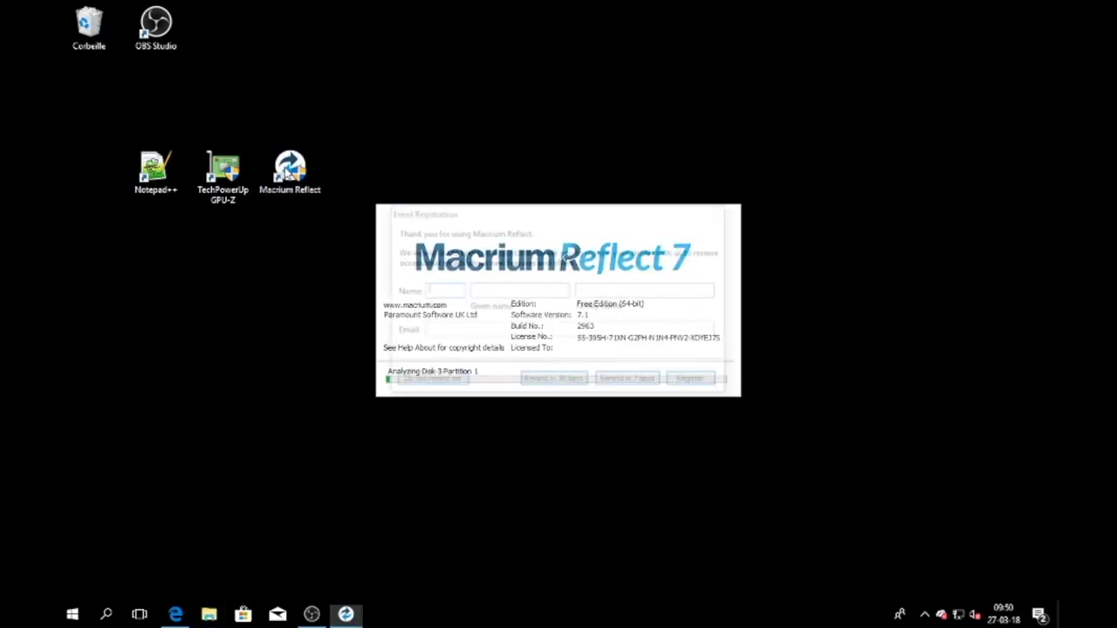
left_click(438, 385)
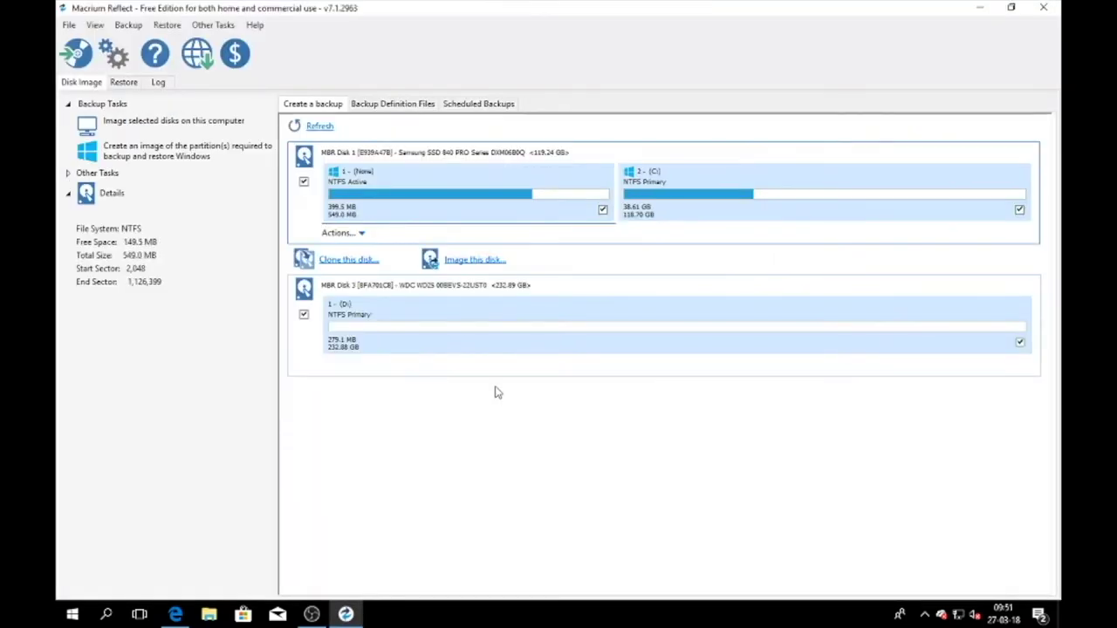
left_click(123, 84)
left_click(70, 197)
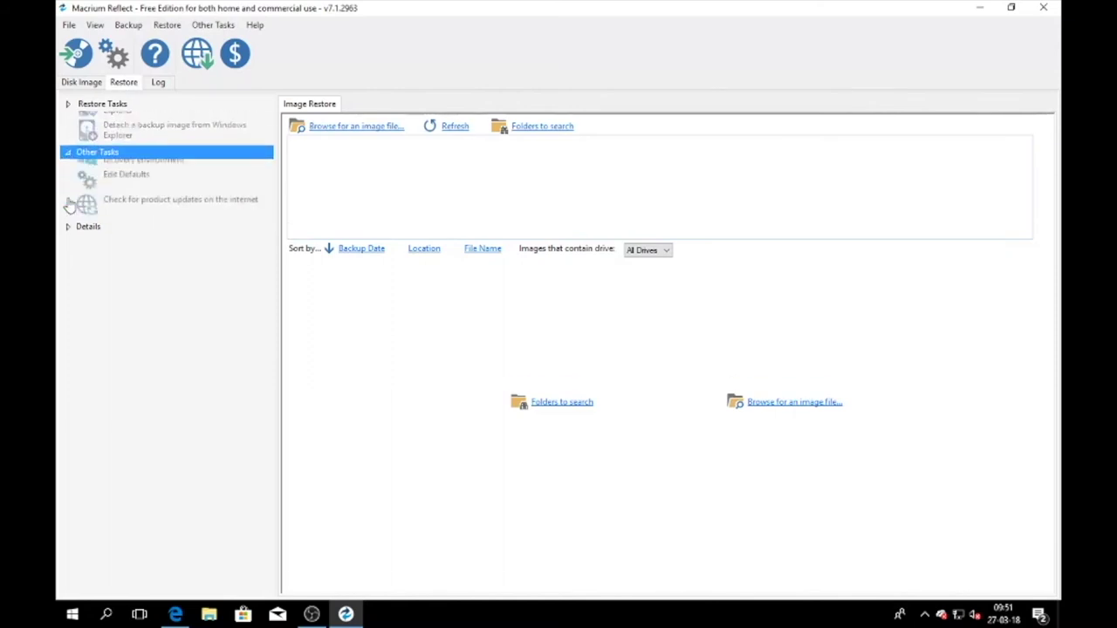
left_click(128, 139)
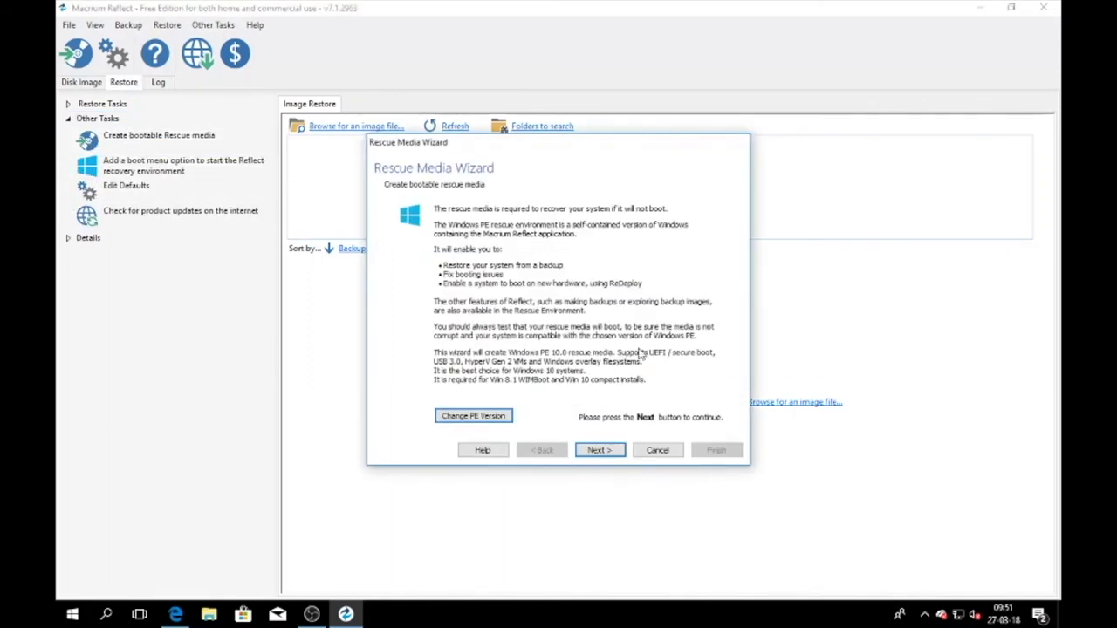
Accept the default rescue media drivers and build the 64 Bit Windows PE image with the default base WIM
left_click(609, 453)
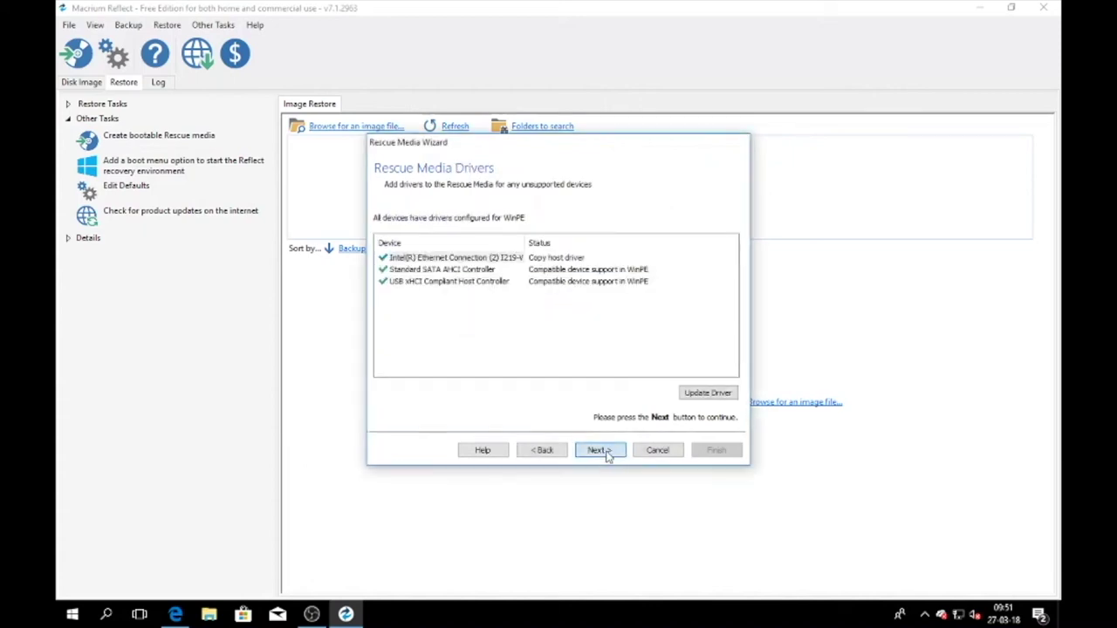
left_click(609, 454)
left_click(608, 453)
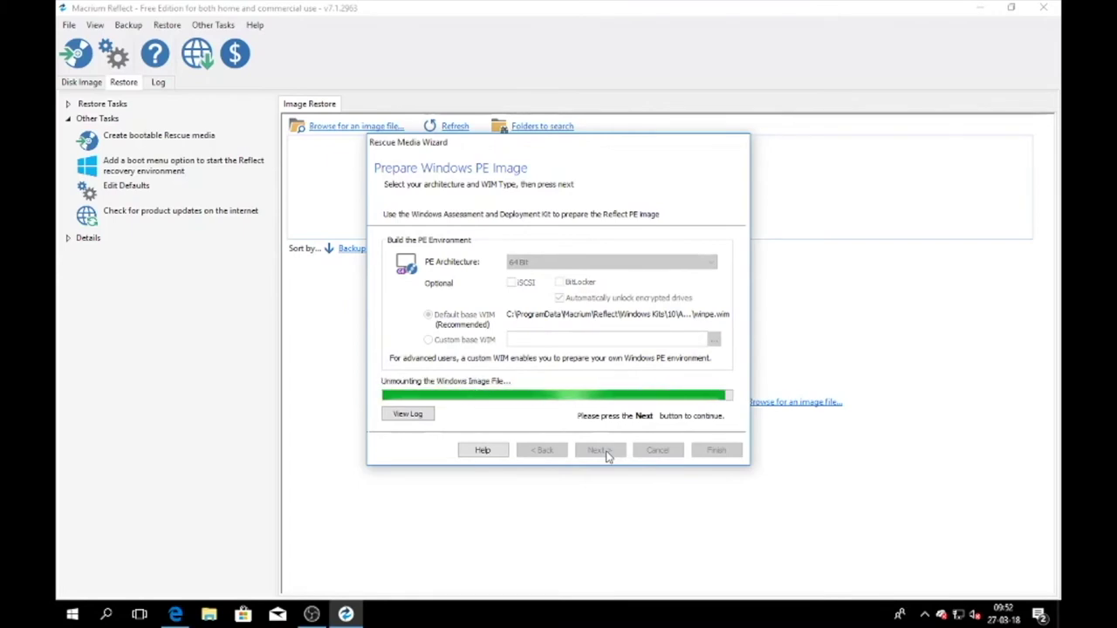
Write the rescue media to the USB device (F:) Generic STORAGE DEVICE and close the wizard
left_click(415, 368)
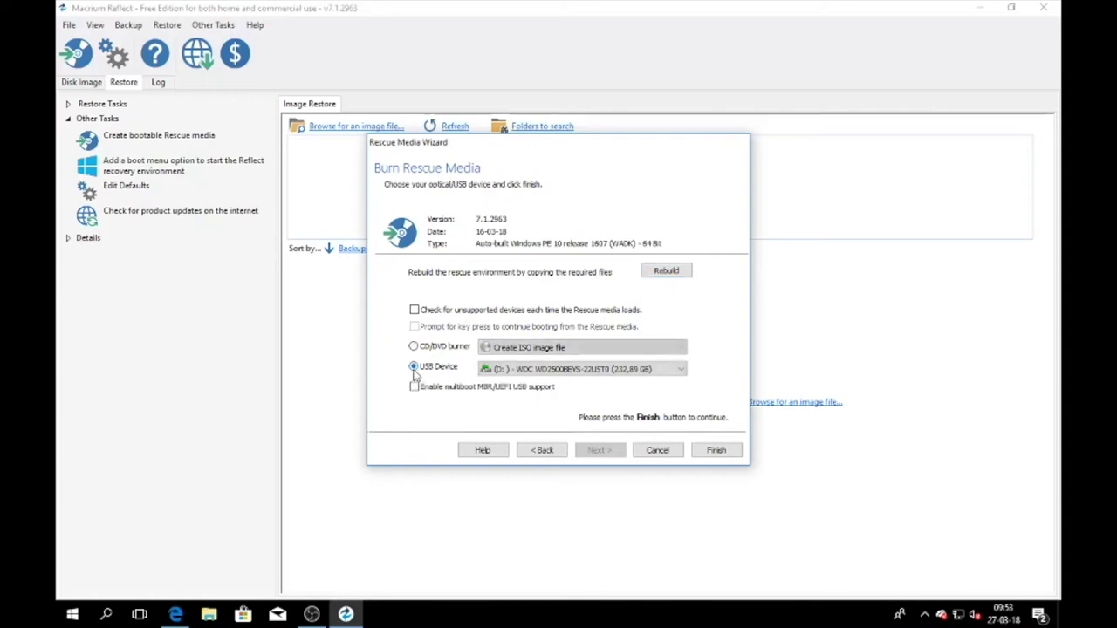
left_click(682, 369)
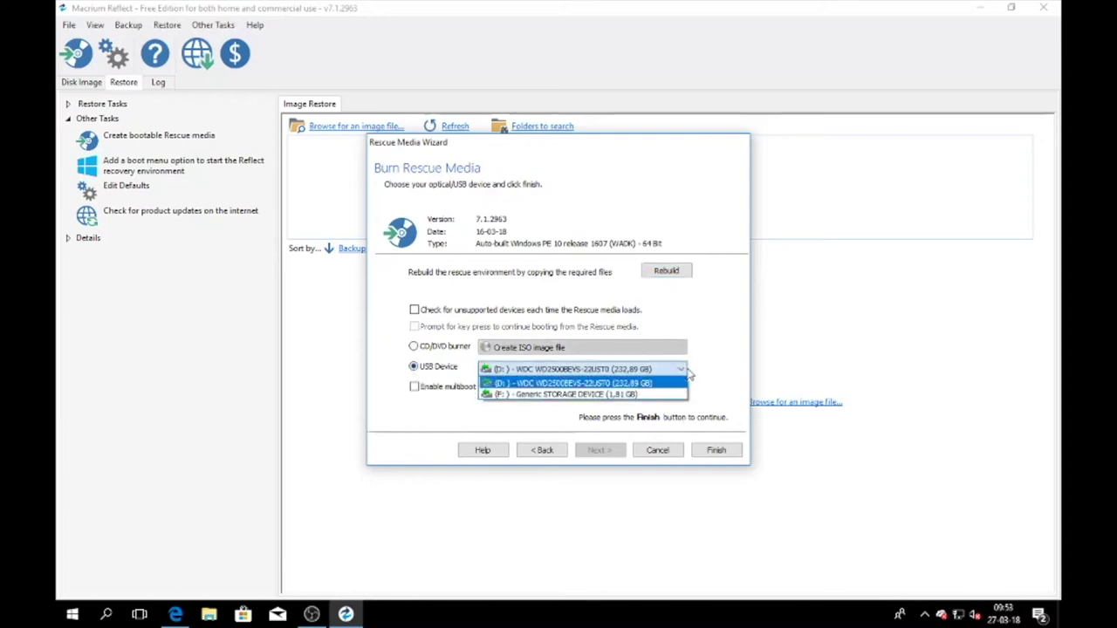
left_click(611, 394)
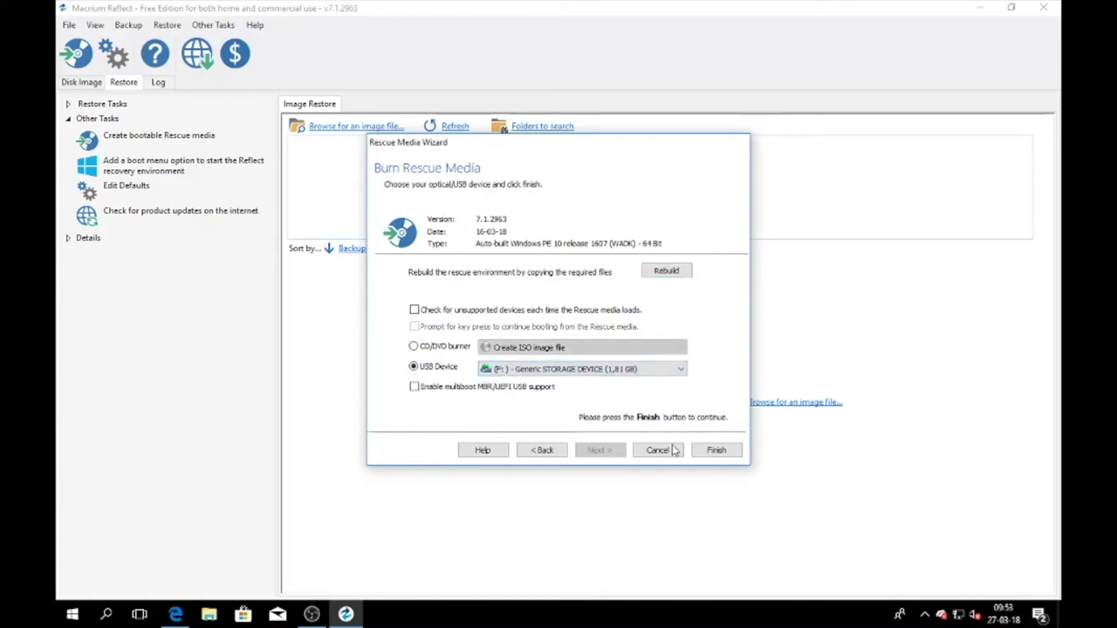
left_click(718, 454)
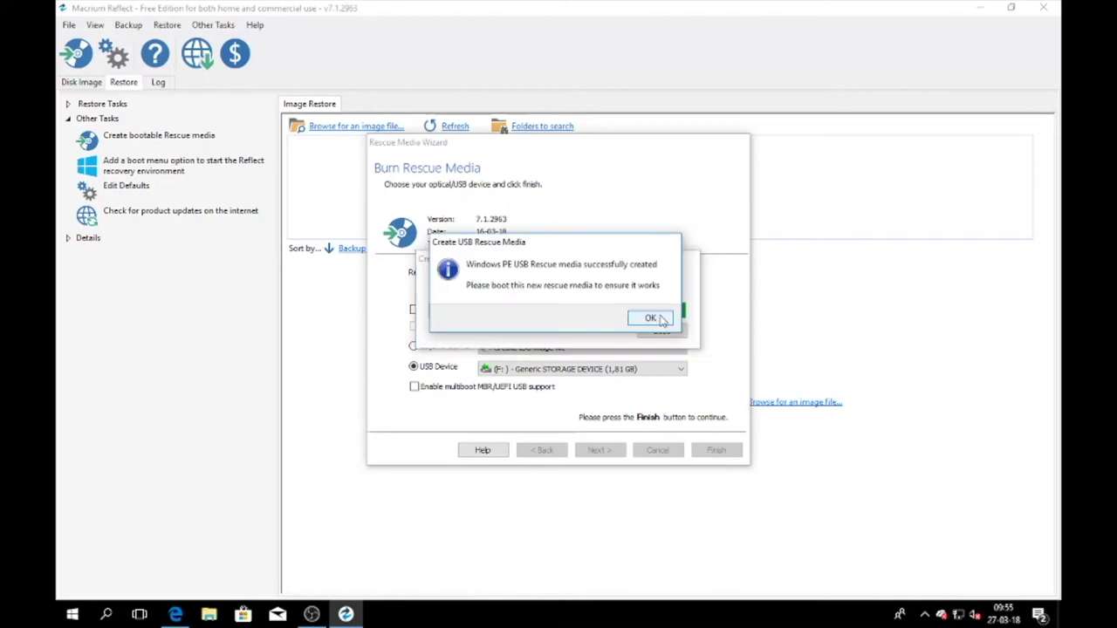
left_click(659, 320)
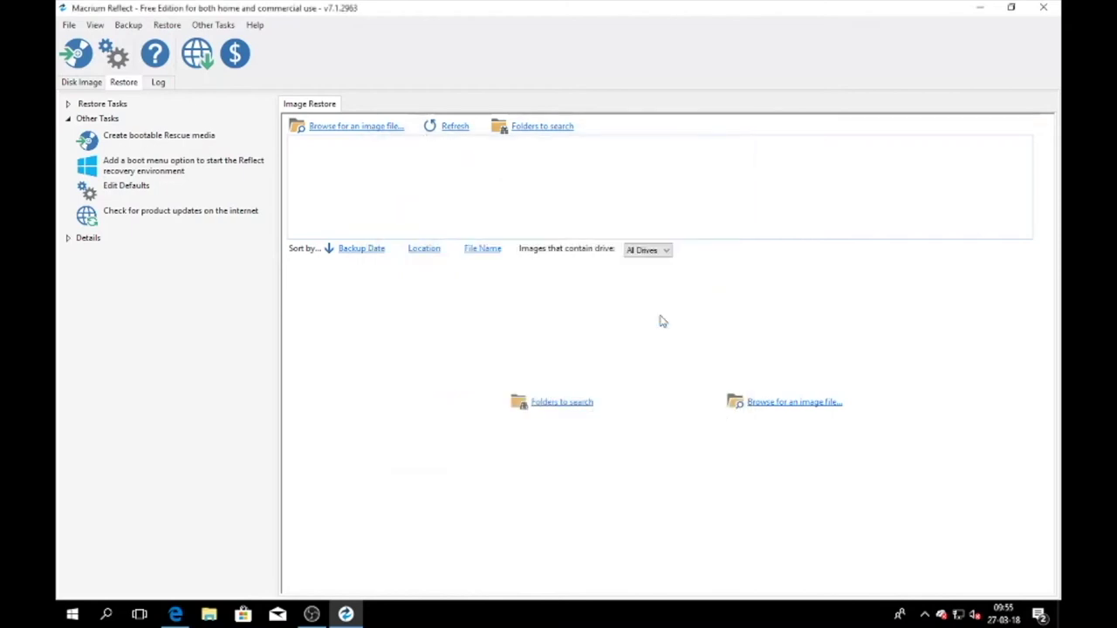
Examine the rescue files on the USB drive (F:) in File Explorer, and close the window
left_click(208, 615)
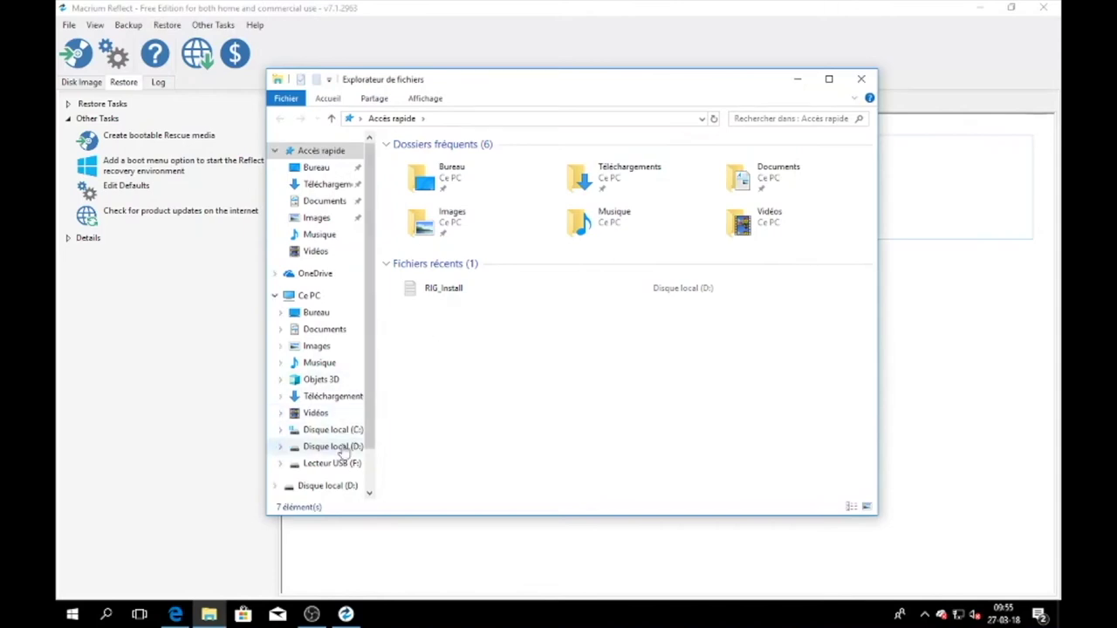
left_click(310, 297)
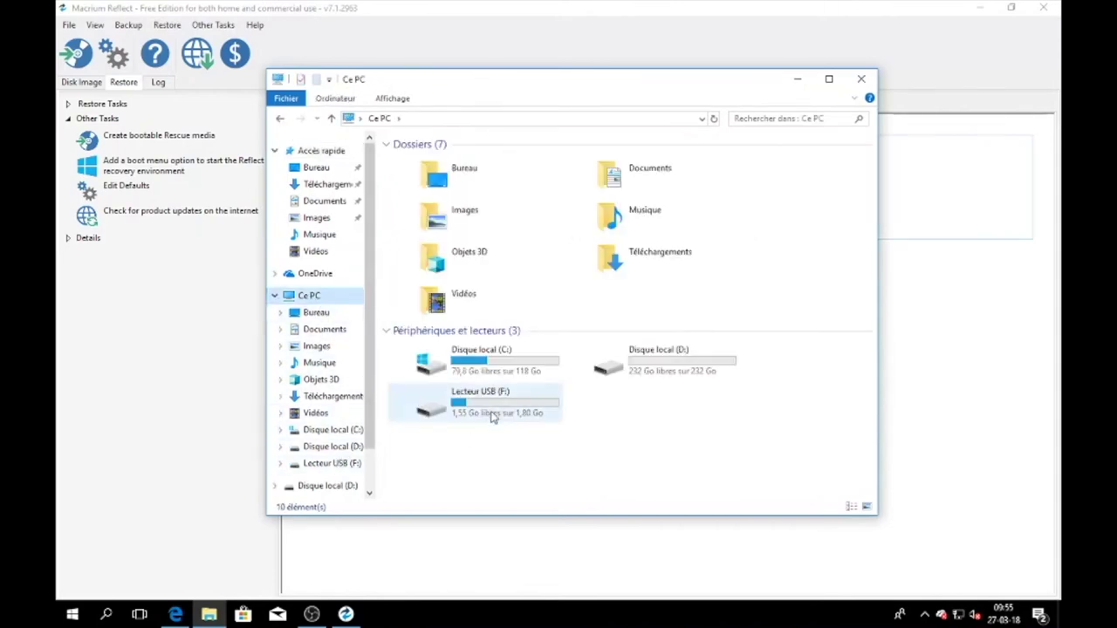
double_click(458, 408)
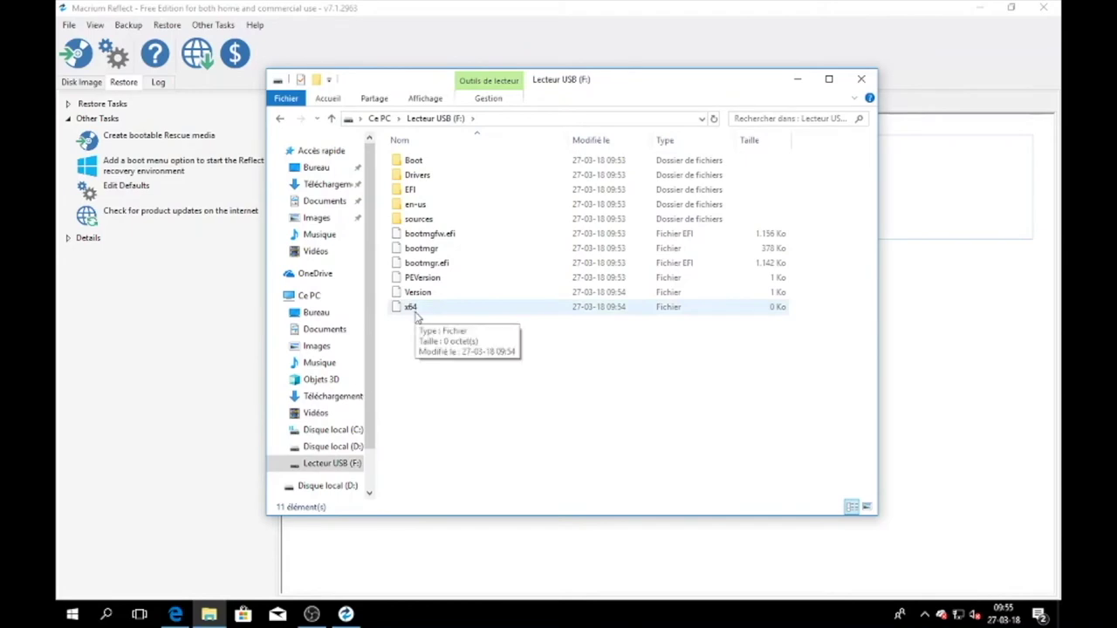
left_click(862, 80)
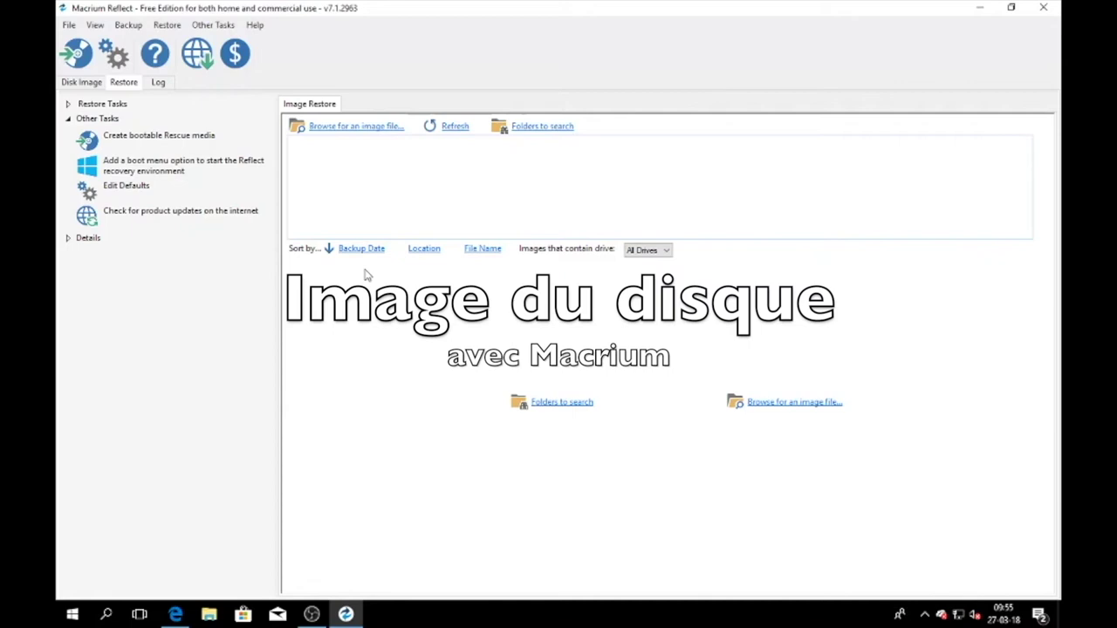
Start a disk image of only the C: partition on MBR Disk 1
left_click(67, 84)
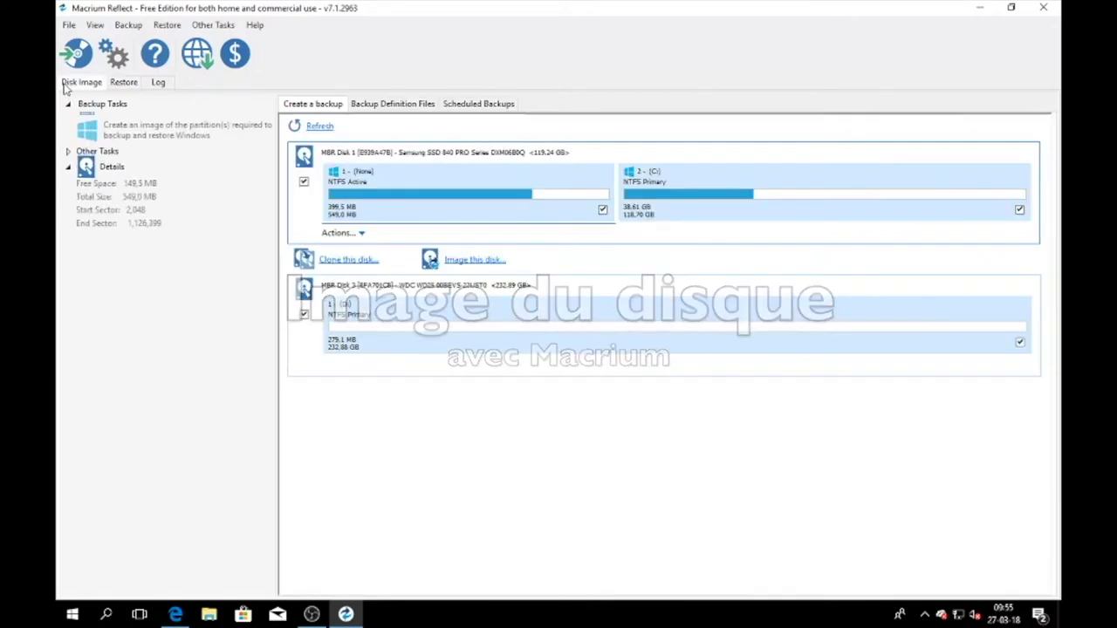
left_click(780, 210)
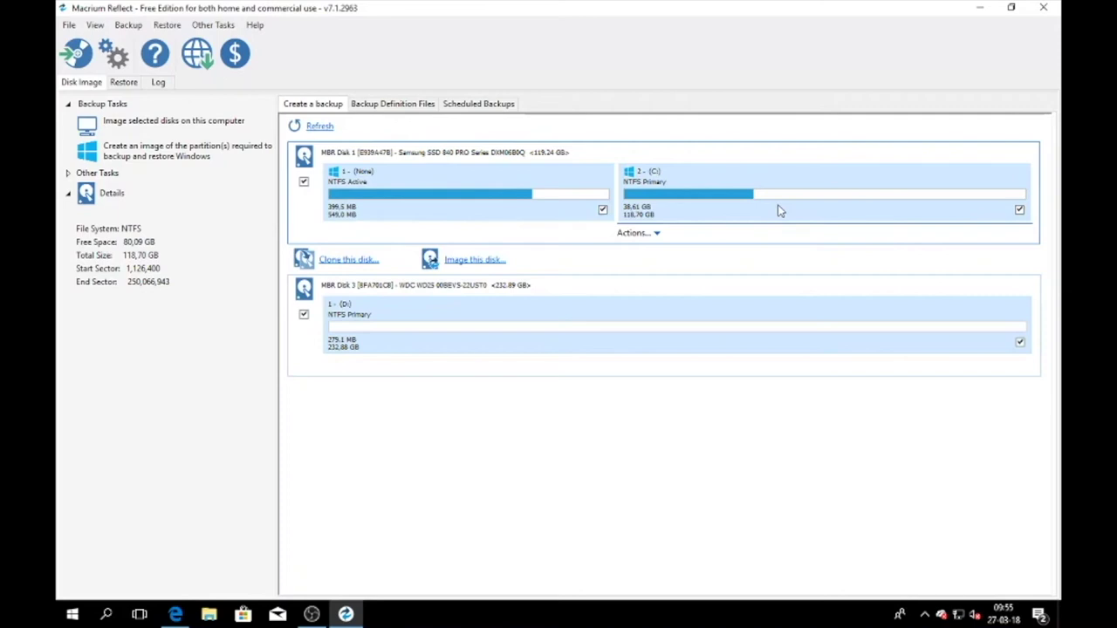
left_click(656, 233)
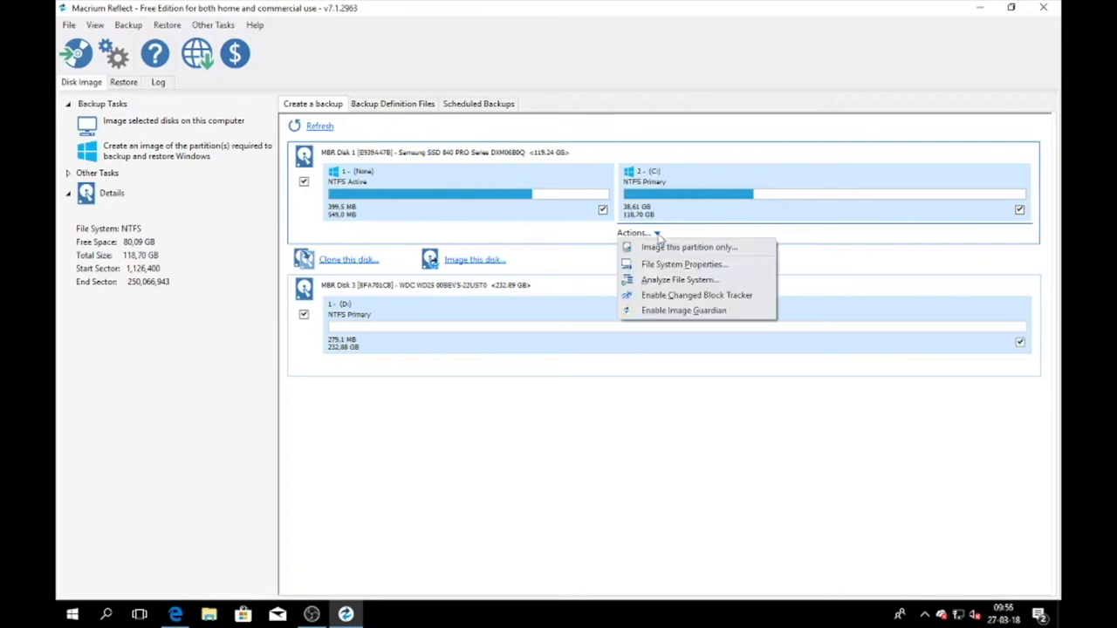
left_click(661, 251)
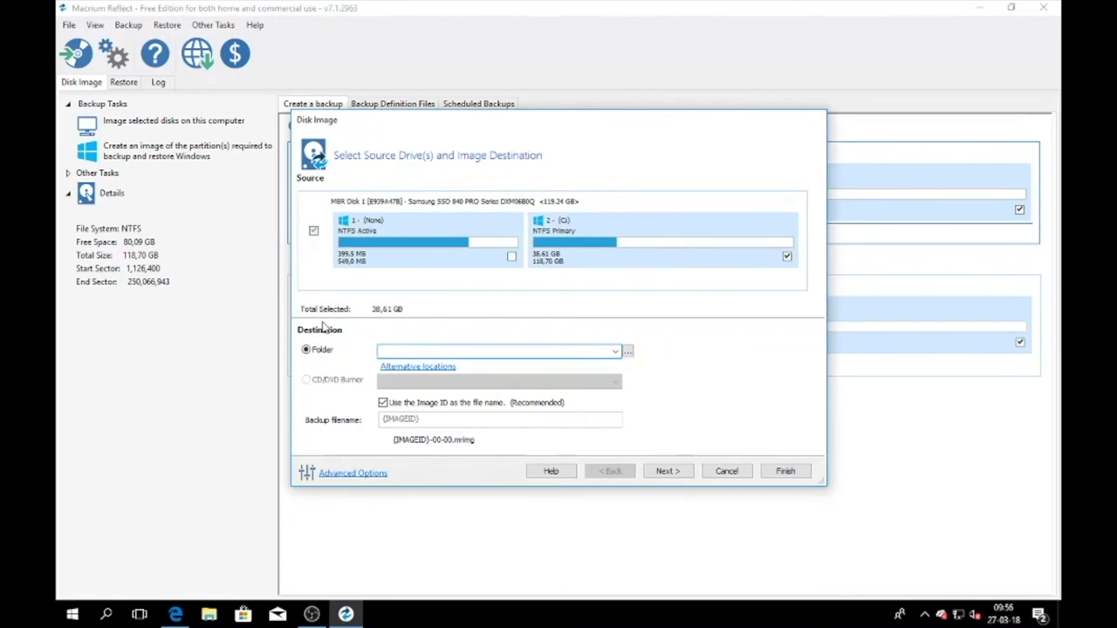
Create a folder named img on Disque local (D:) and set it as the destination of the disk image
left_click(627, 351)
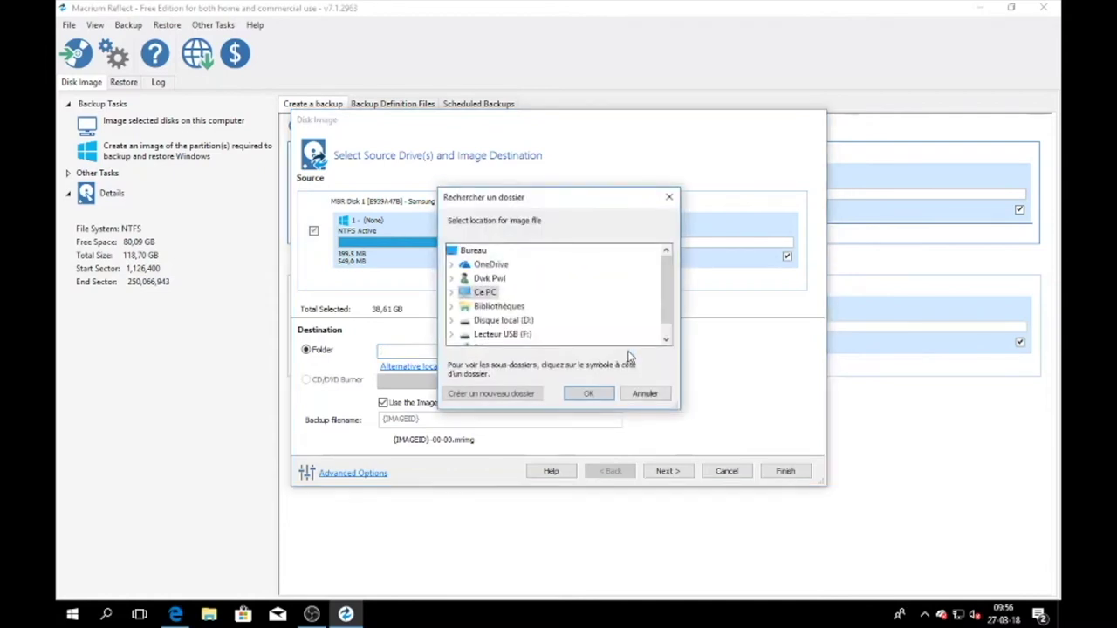
left_click(501, 321)
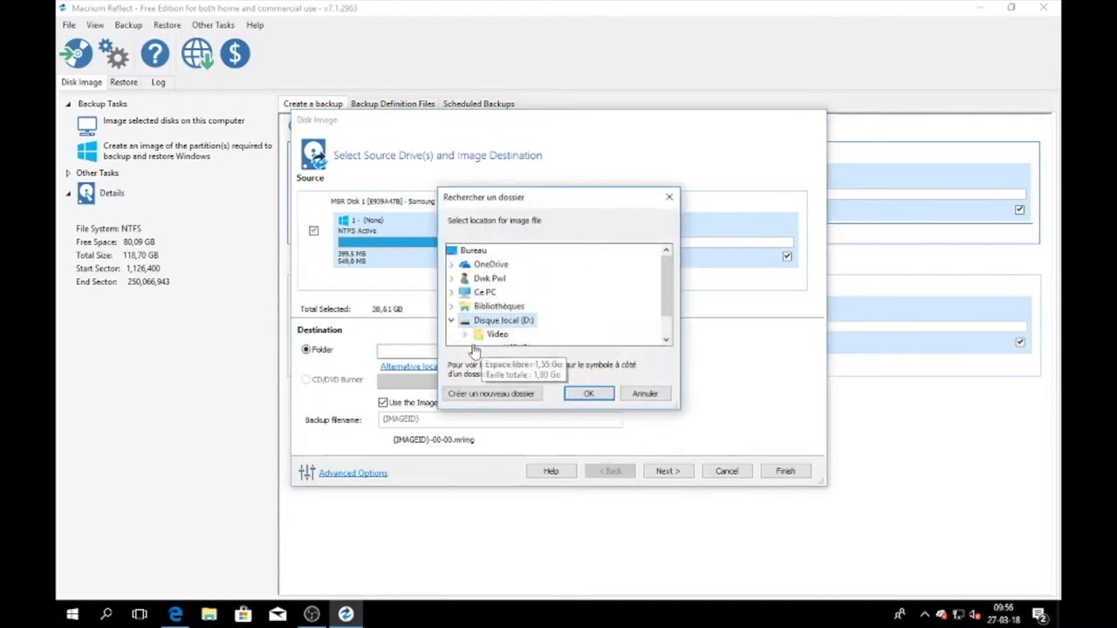
right_click(464, 325)
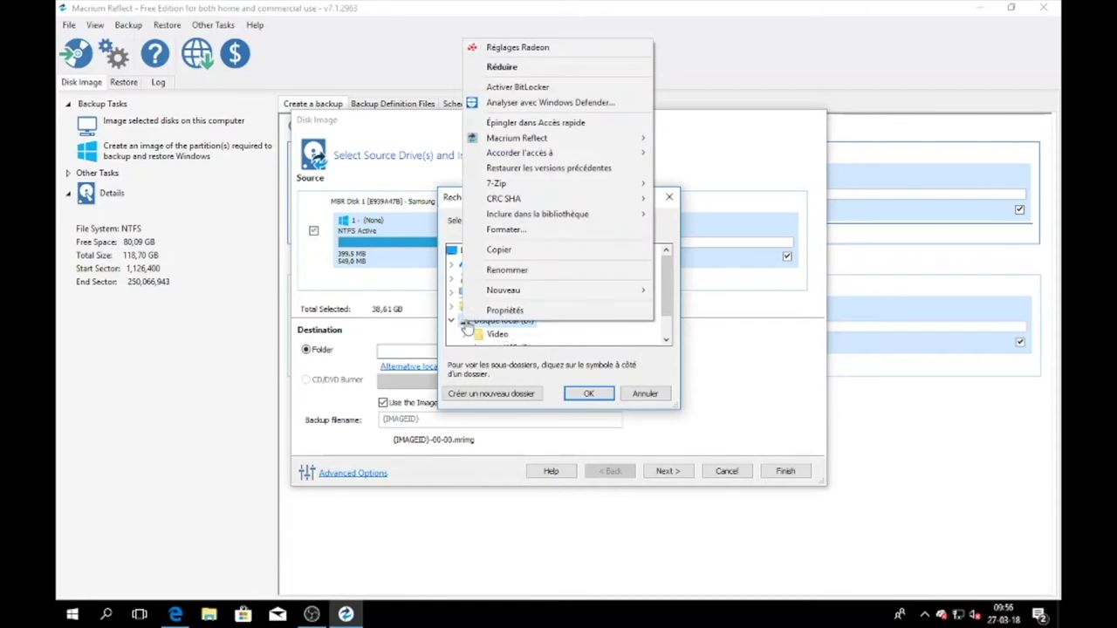
mouse_move(523, 290)
left_click(733, 291)
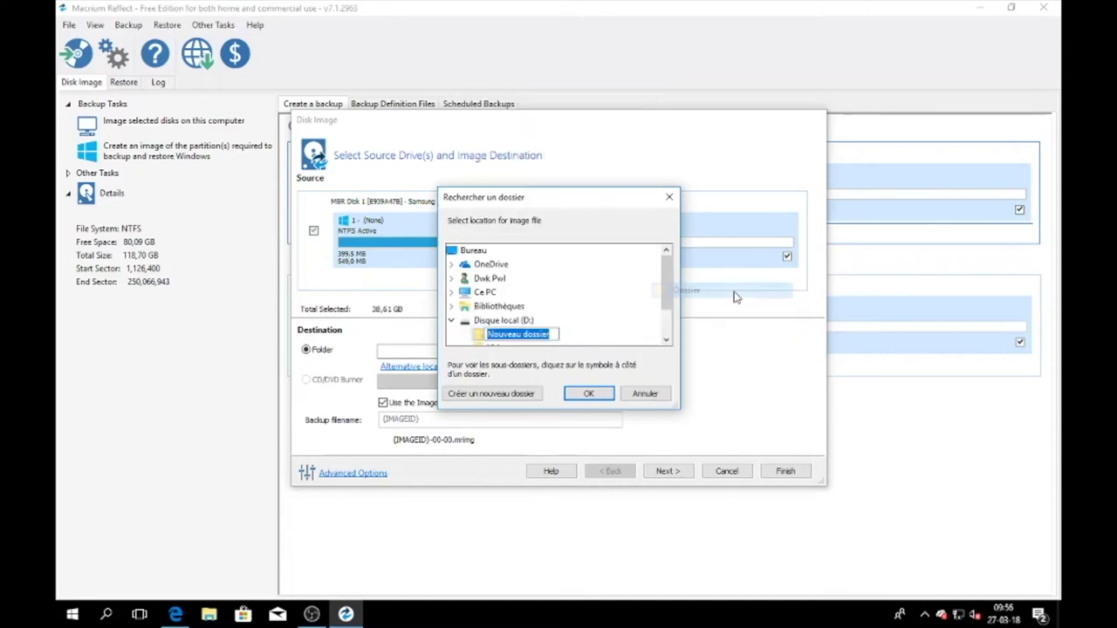
type("iumg")
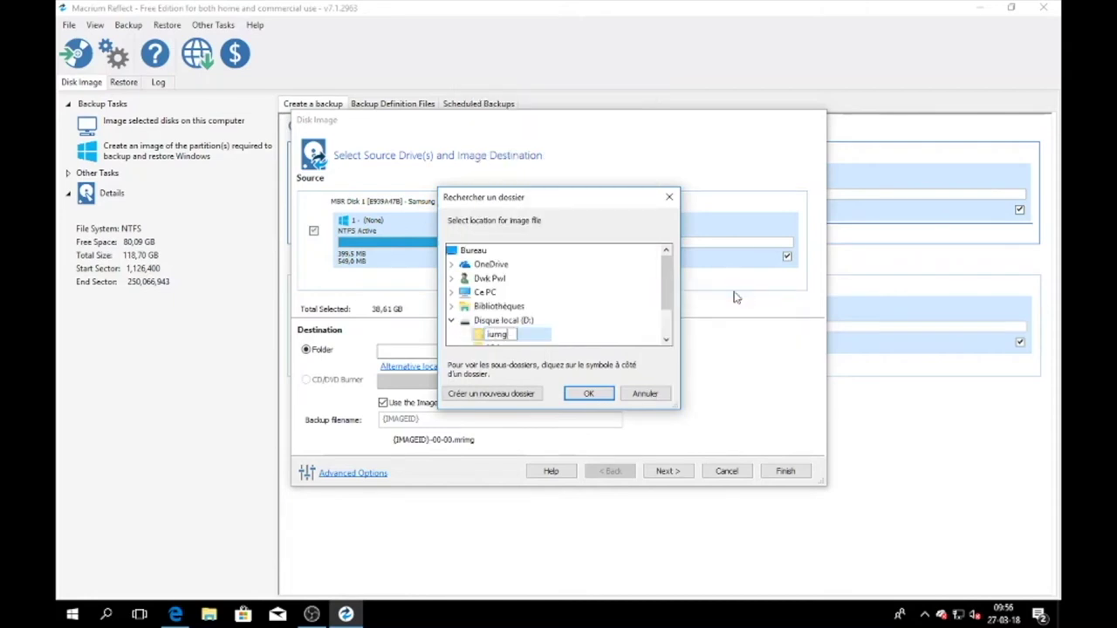
key("Left")
key("Left")
key("BackSpace")
left_click(590, 394)
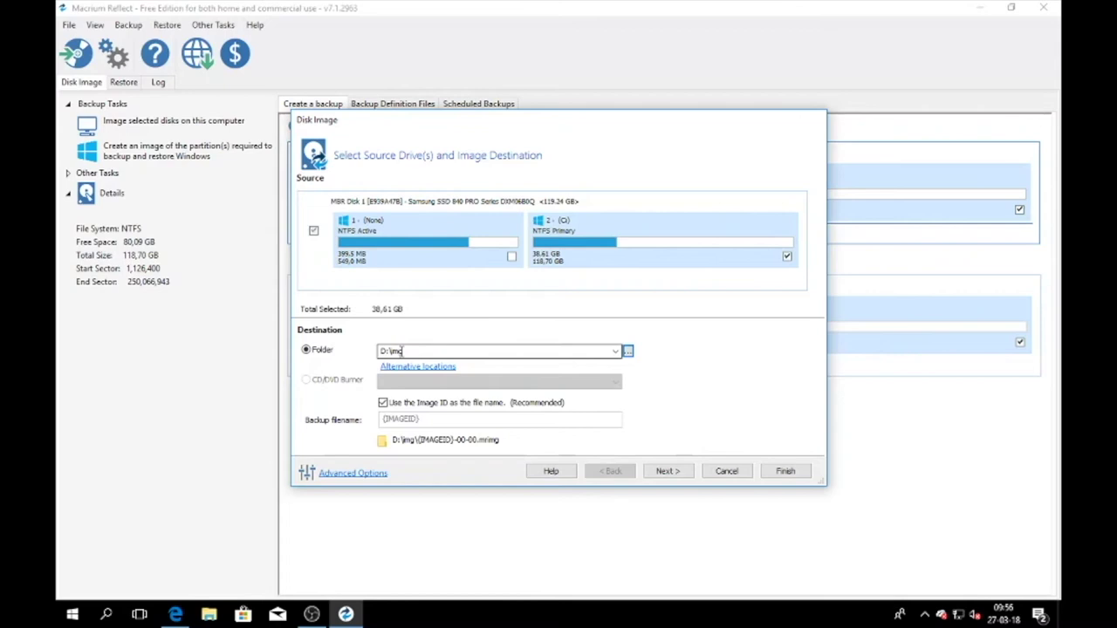
Keep the default backup plan, run the backup now with its definition saved as My Backup, and close Macrium Reflect when it finishes
left_click(686, 473)
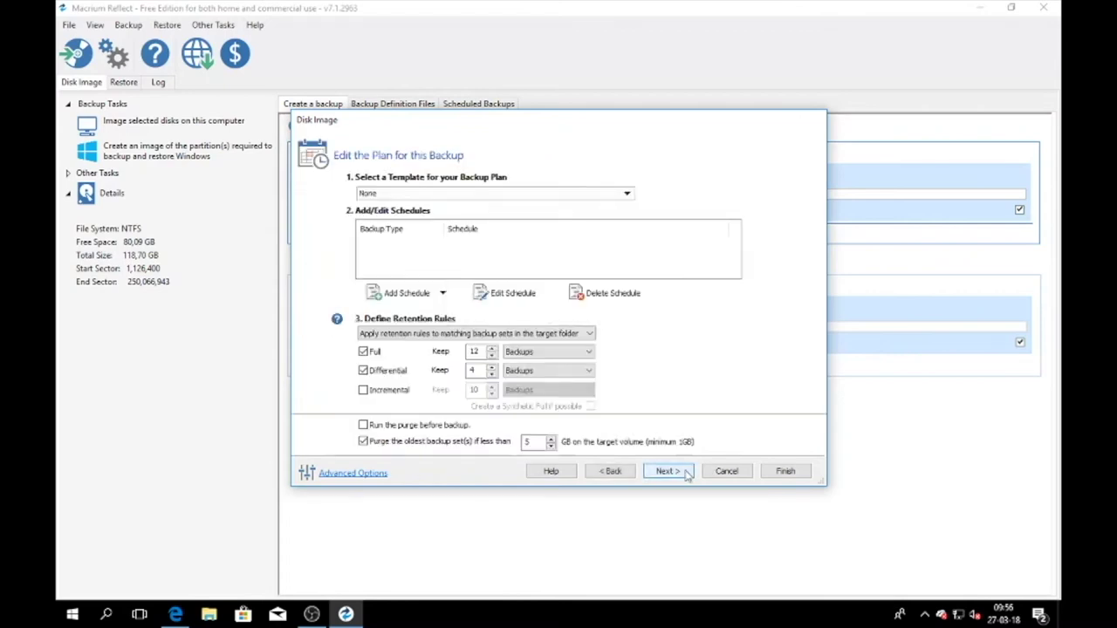
left_click(667, 472)
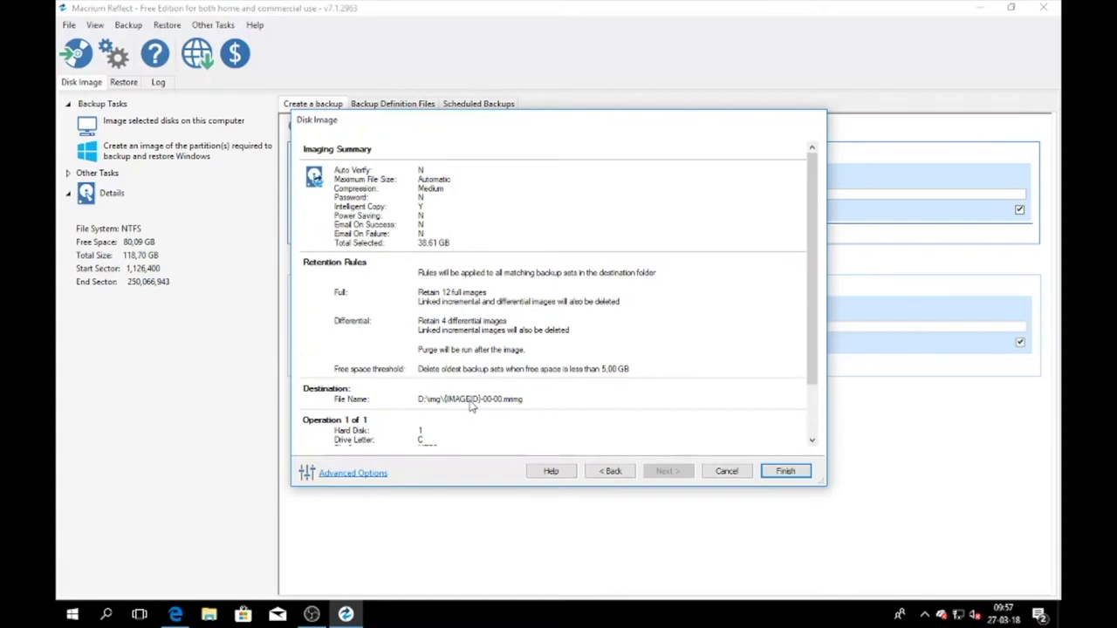
left_click(773, 473)
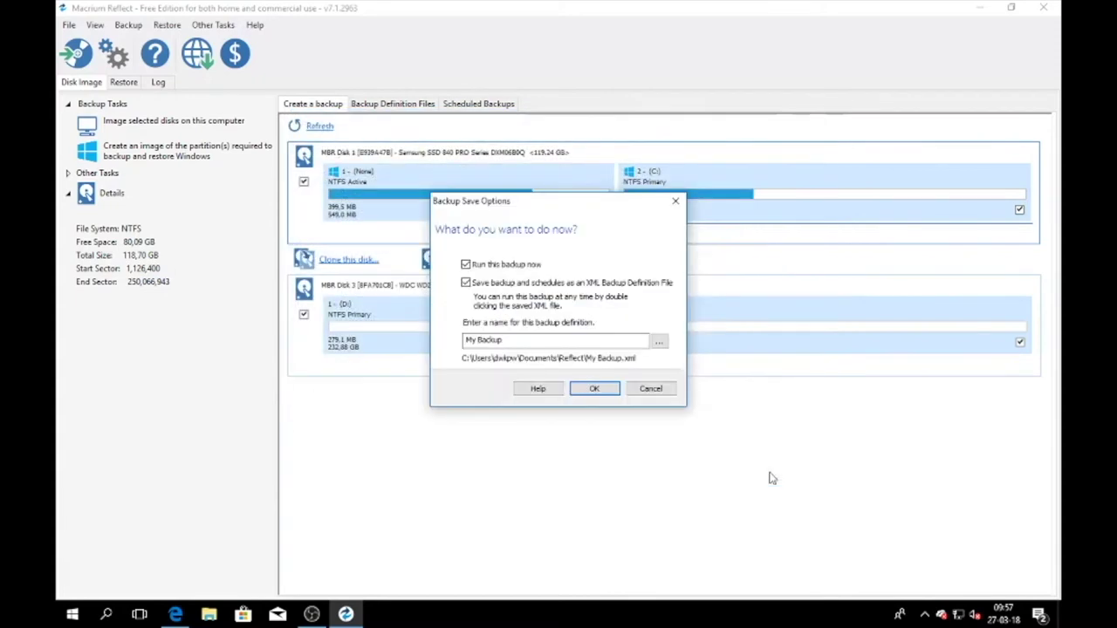
left_click(595, 389)
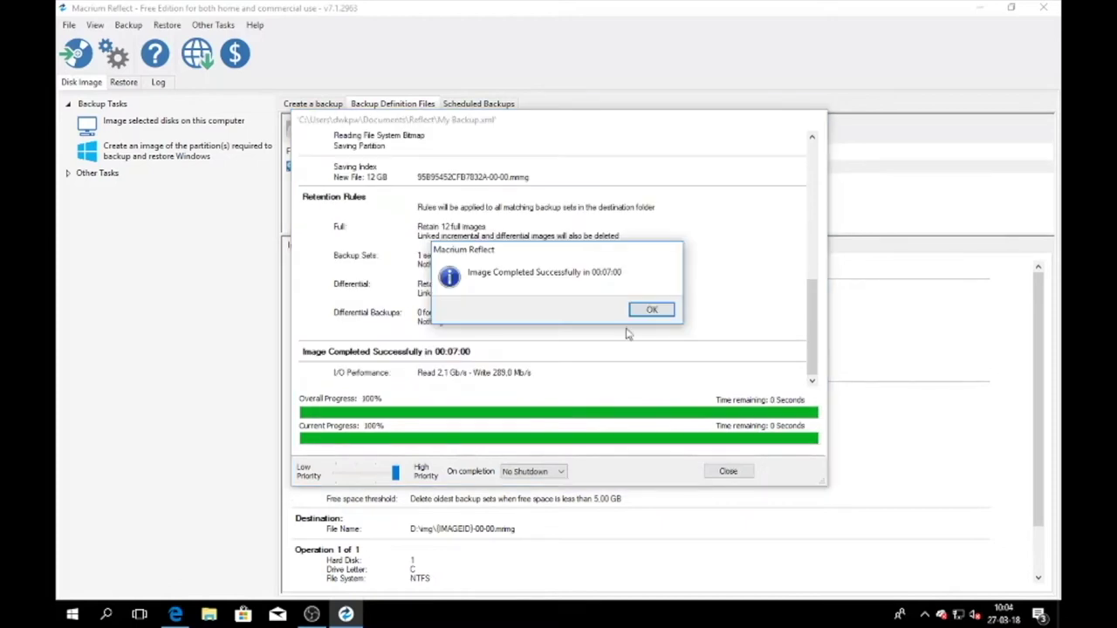
left_click(645, 311)
left_click(719, 472)
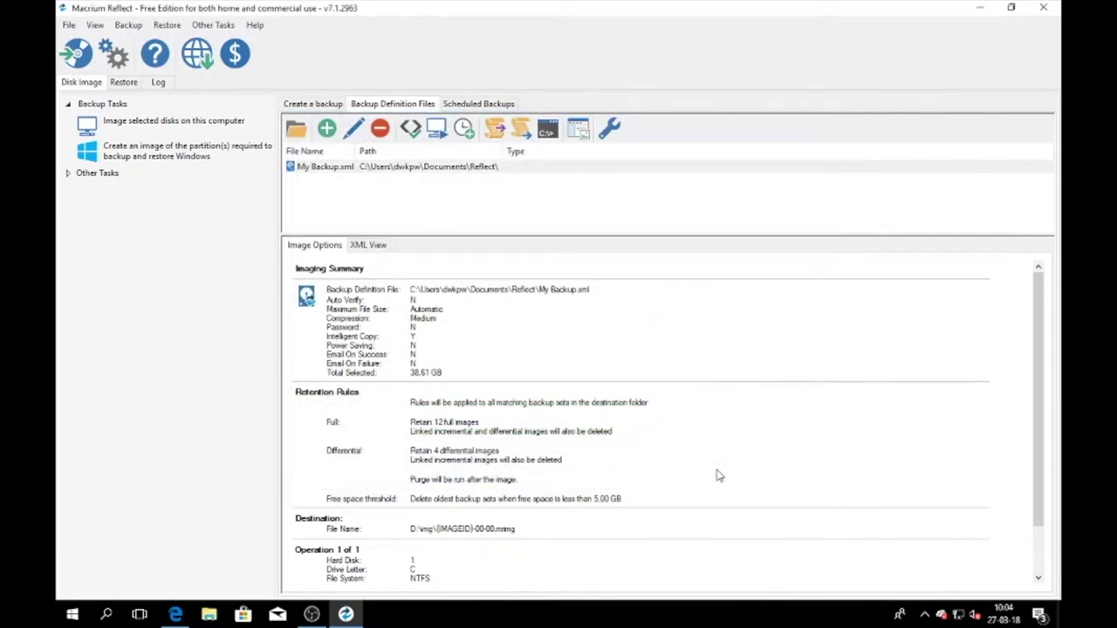
left_click(1041, 8)
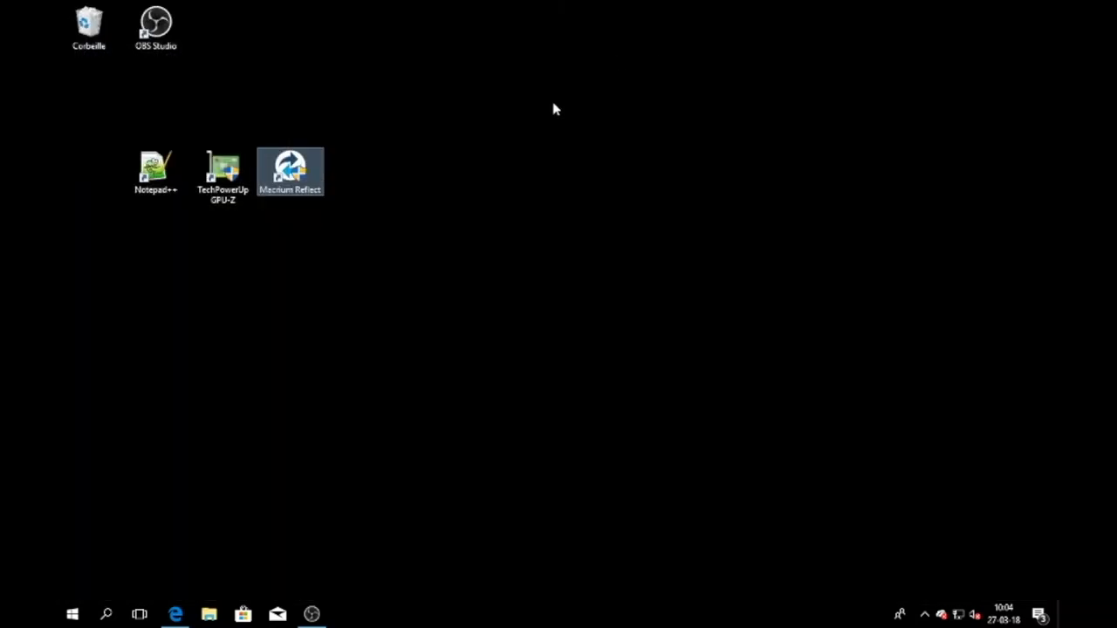
Examine the partition image file in the img folder on Disque local (D:), and put the window away
left_click(212, 614)
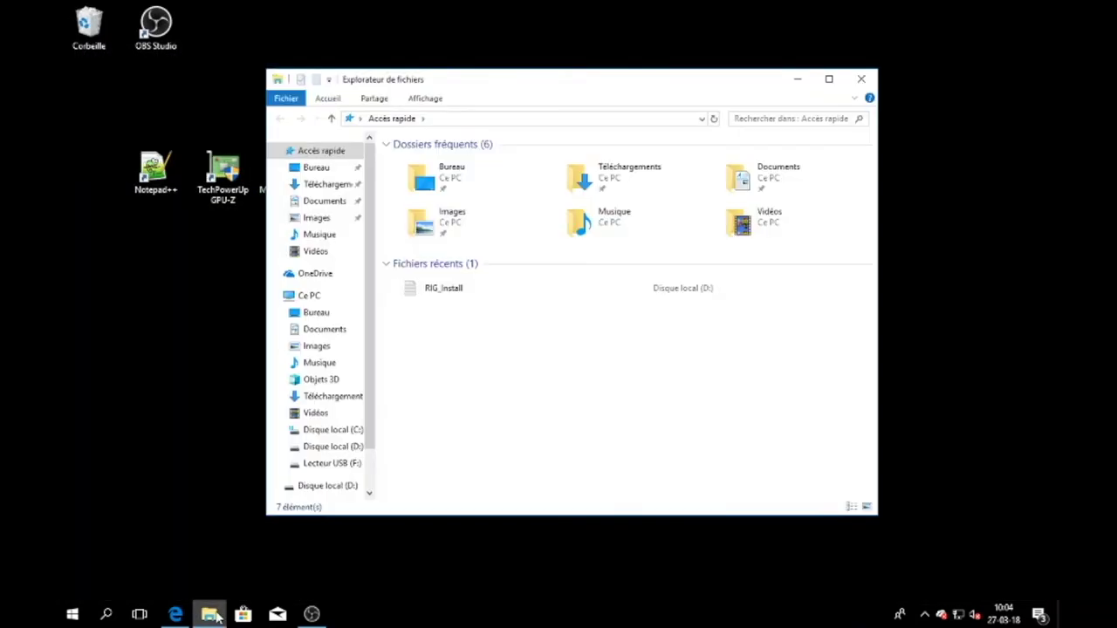
left_click(305, 296)
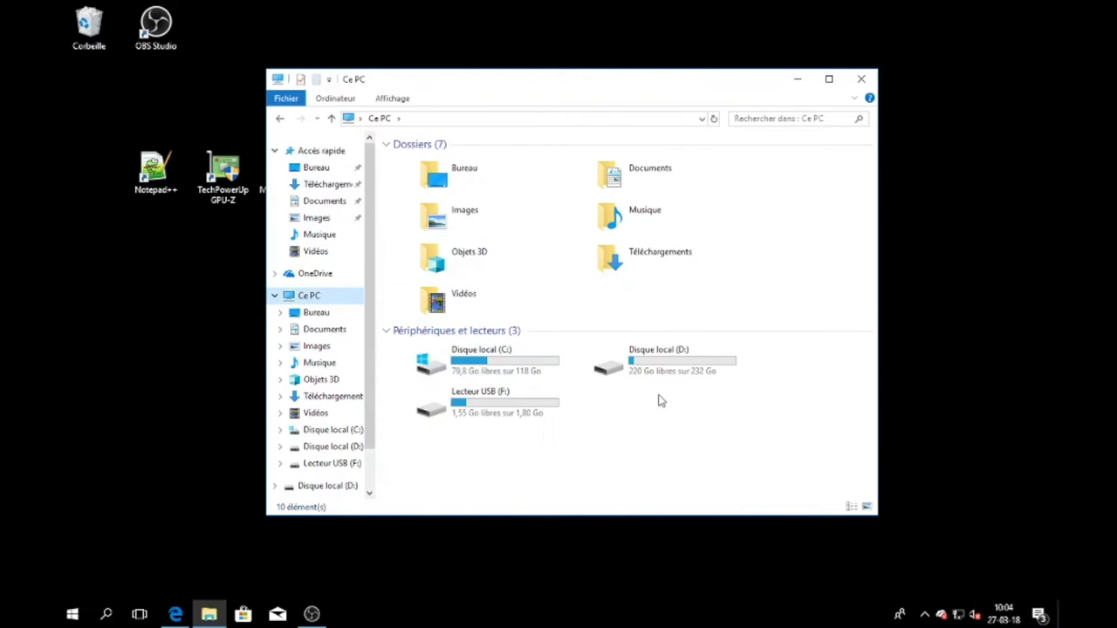
double_click(655, 377)
double_click(412, 163)
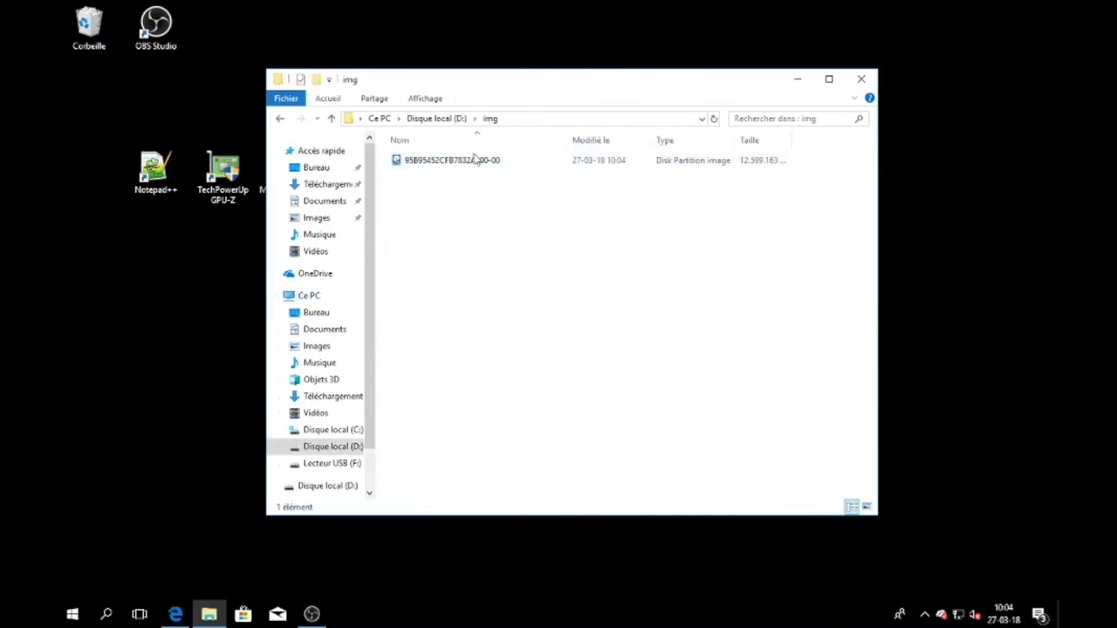
left_click(797, 79)
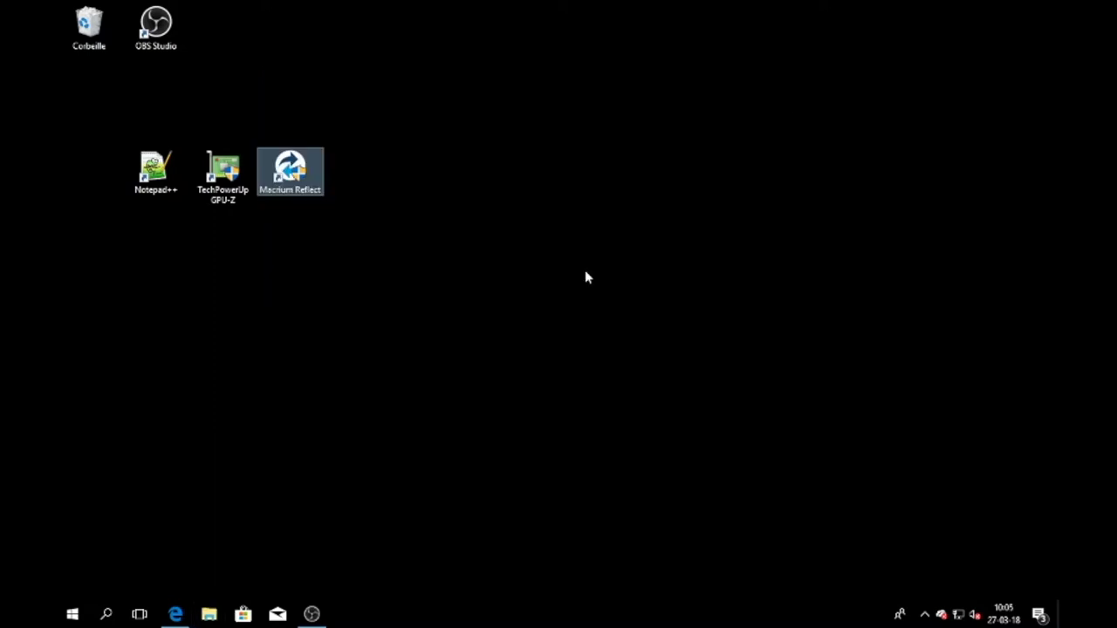
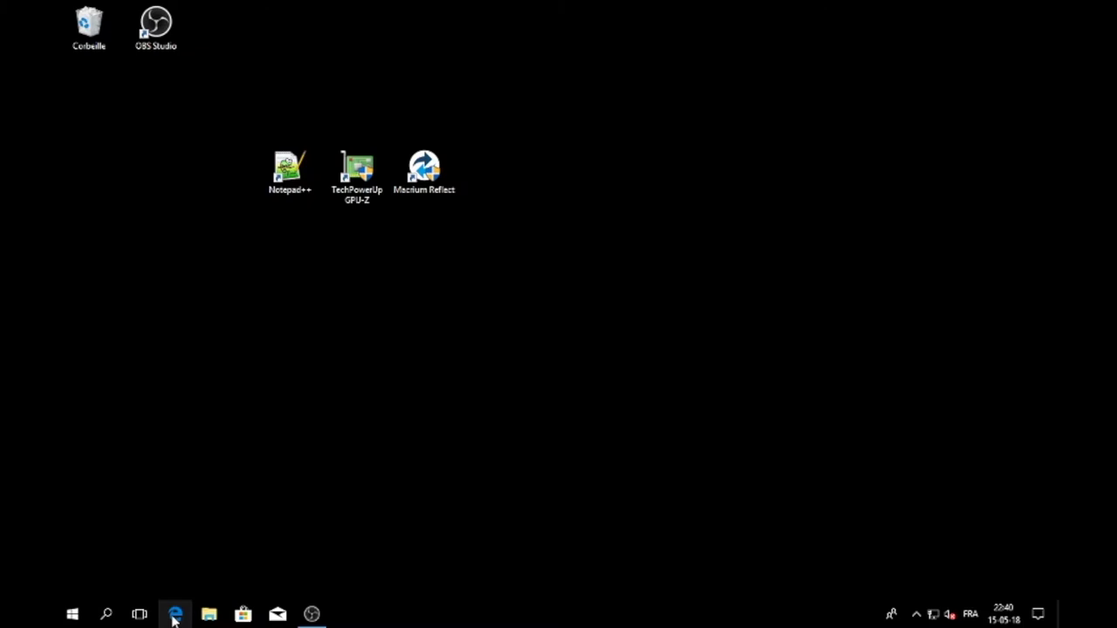
Search the web for wagnardsoft in Microsoft Edge and open the official Wagnardsoft site
left_click(174, 615)
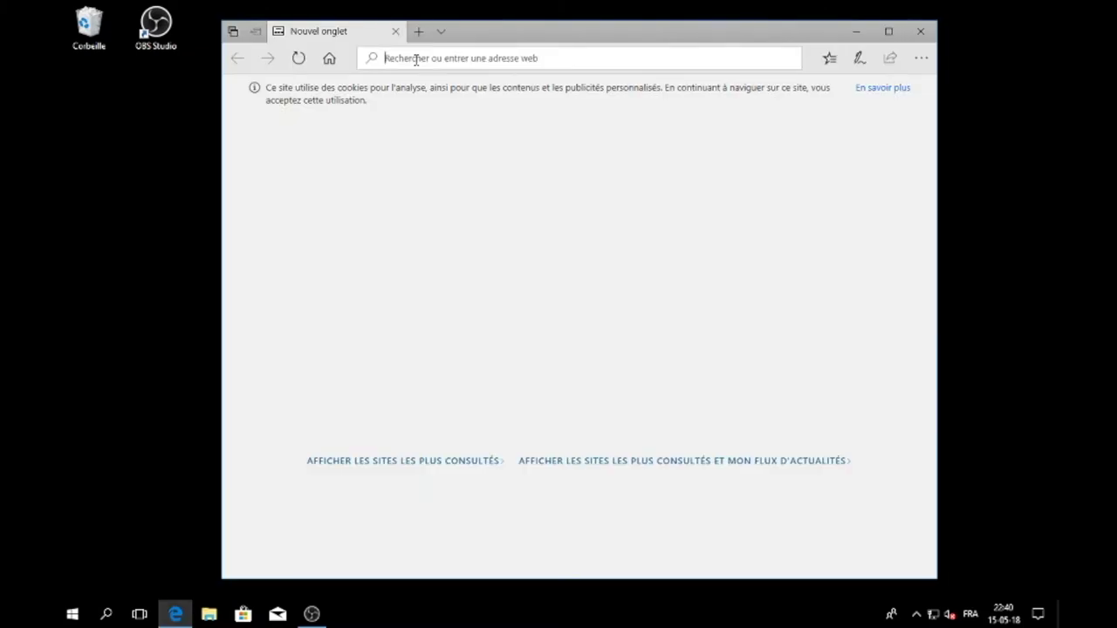
type("wagnardsoft")
key("Return")
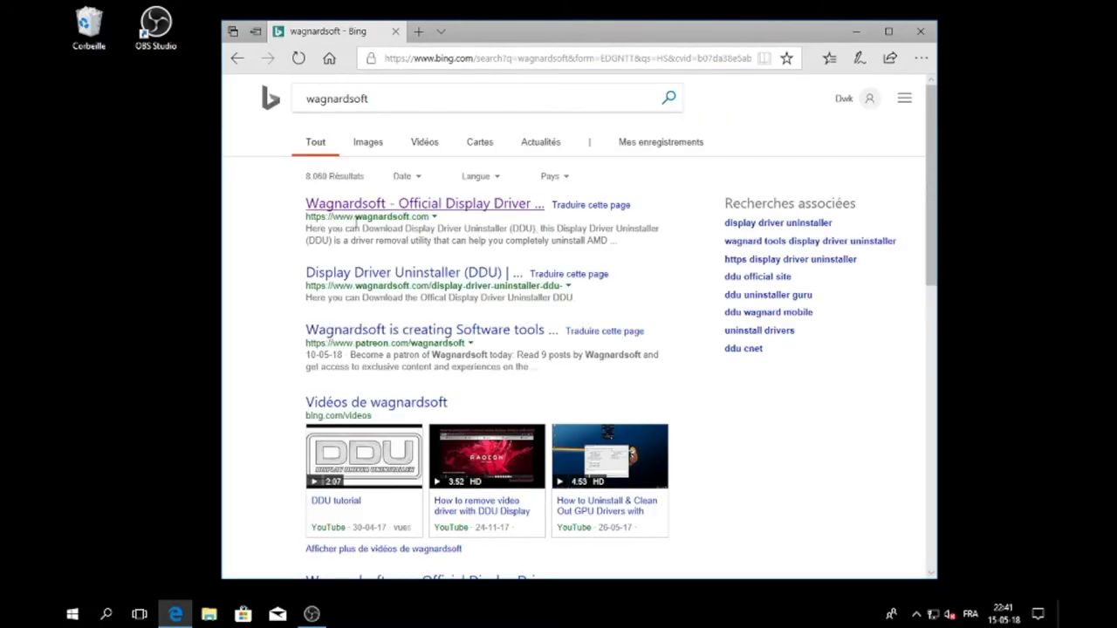
left_click(417, 209)
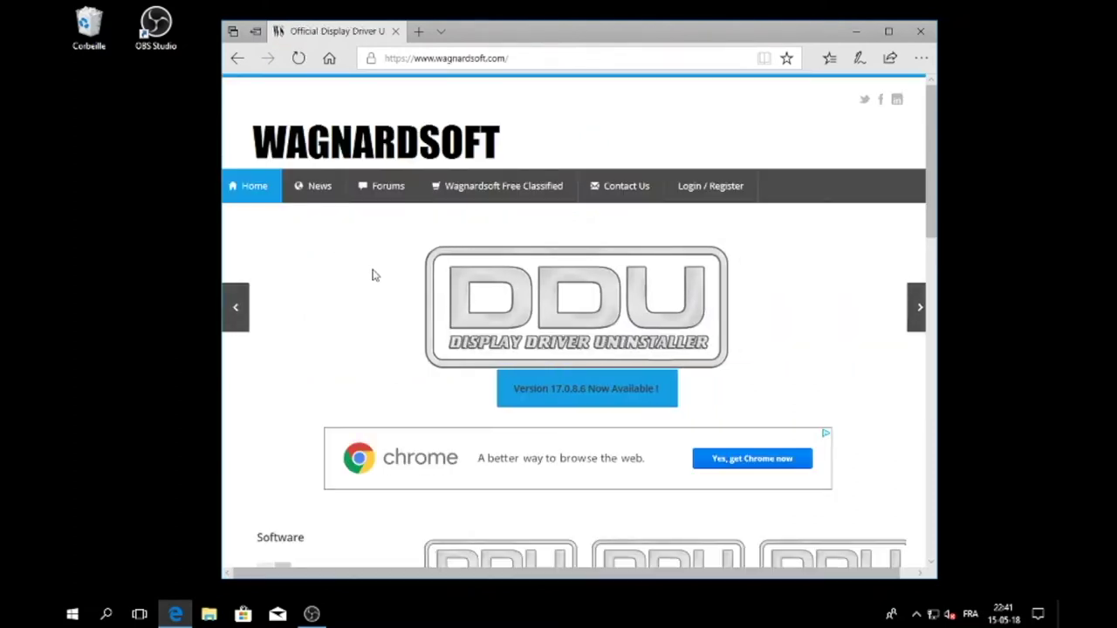
Open the Display Driver Uninstaller (DDU) V17.0.8.6 release and go to its download and support page
scroll(371, 276, "down", 1)
scroll(369, 277, "down", 1)
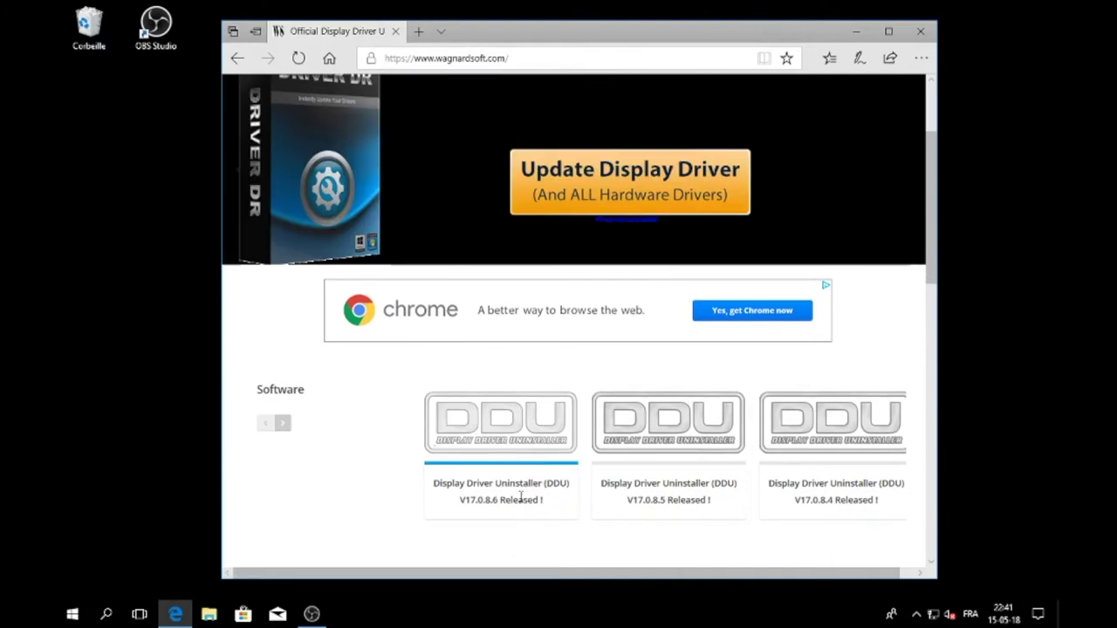
left_click(495, 439)
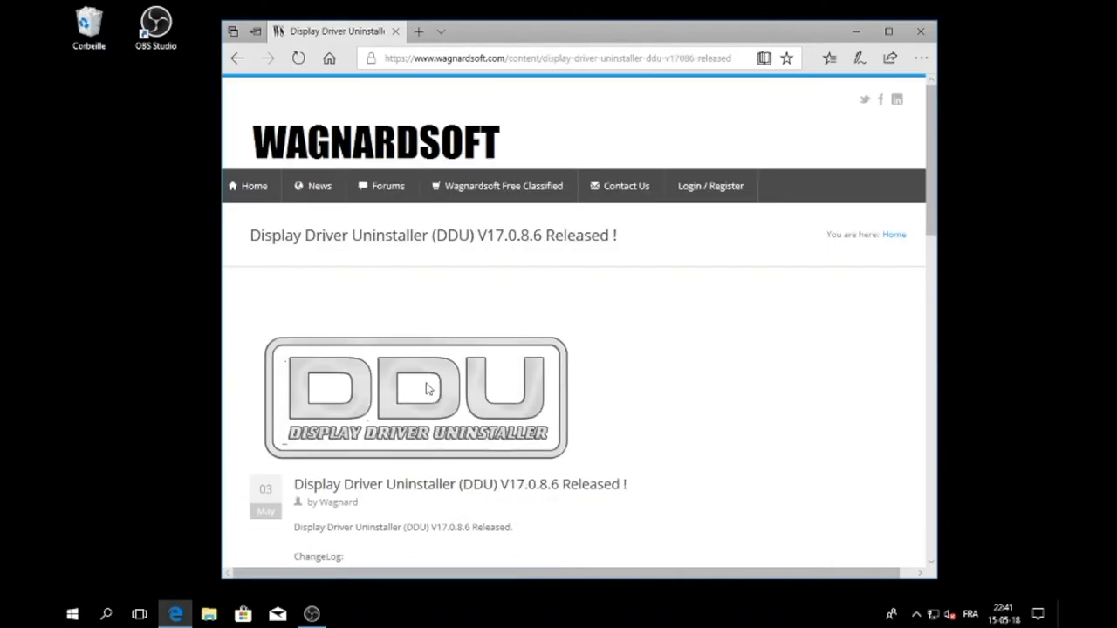
scroll(427, 388, "down", 8)
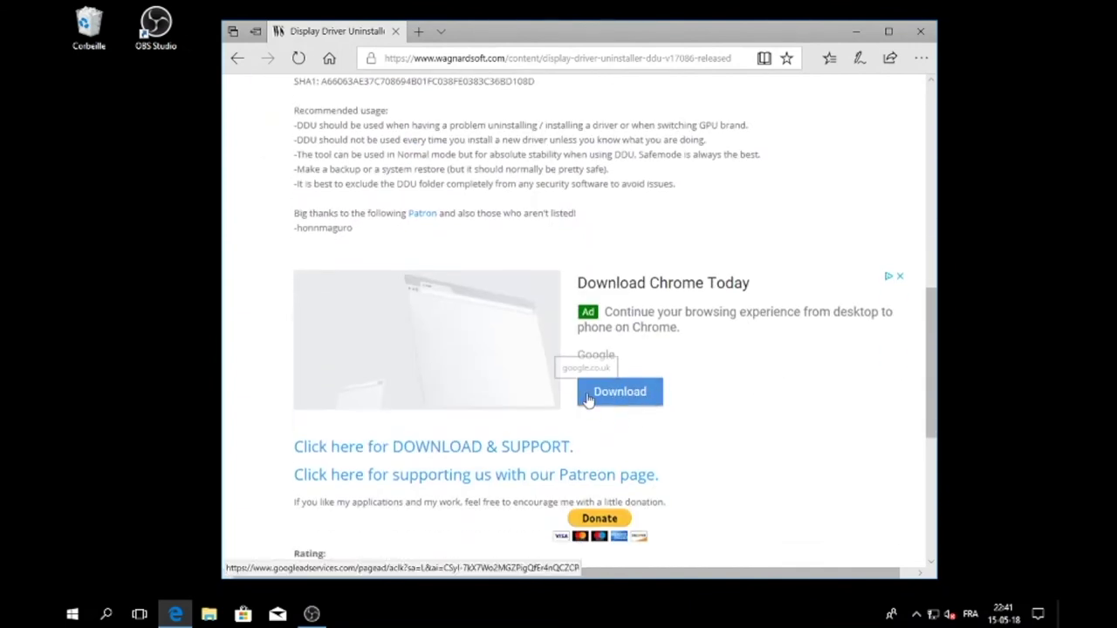
left_click(413, 455)
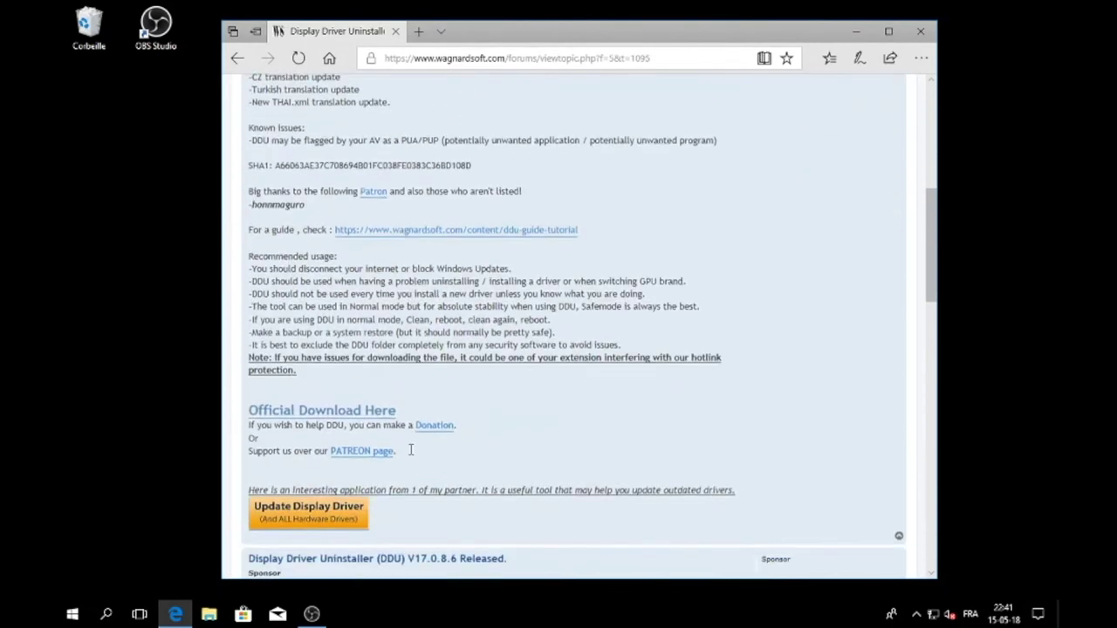
Download DDU v17.0.8.6.exe from the official link, save it to the desktop (Bureau), and close the browser
left_click(299, 416)
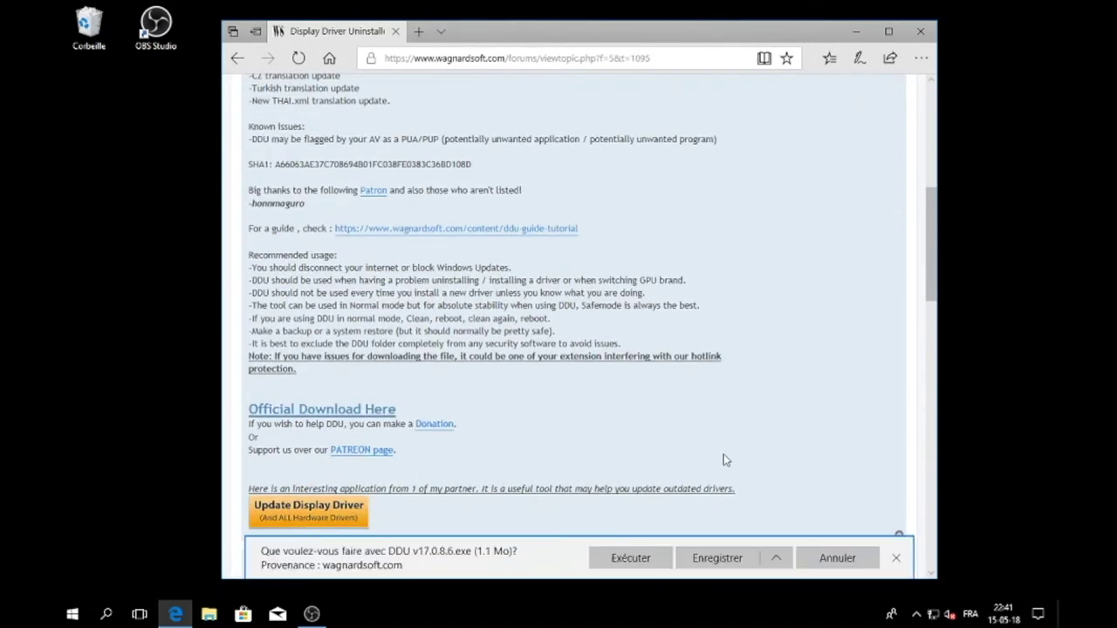
left_click(774, 558)
left_click(734, 535)
left_click(274, 120)
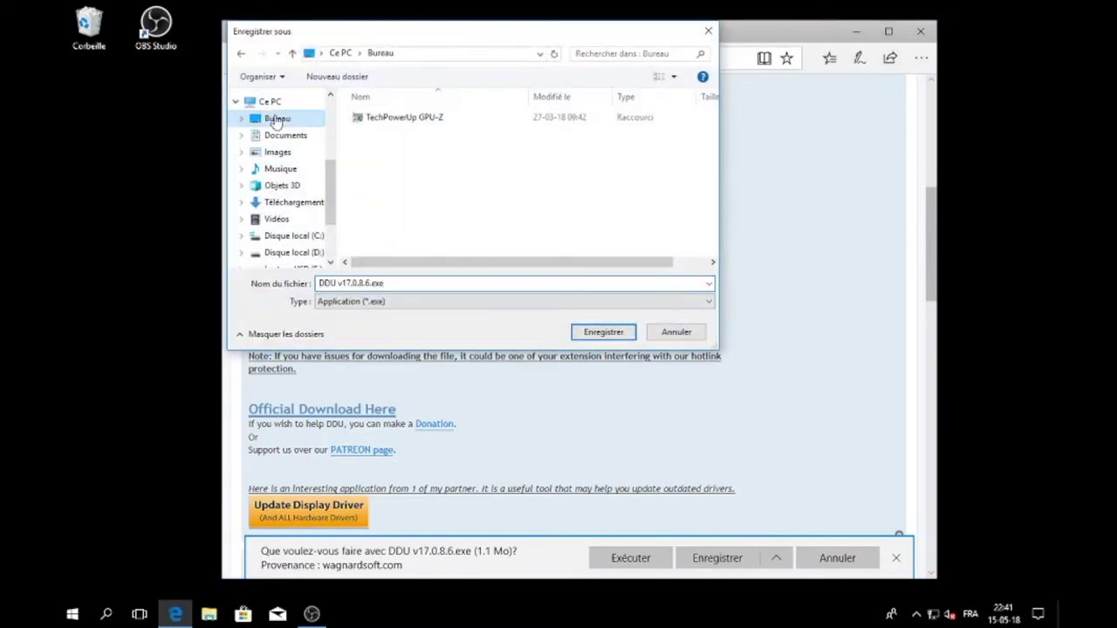
left_click(603, 332)
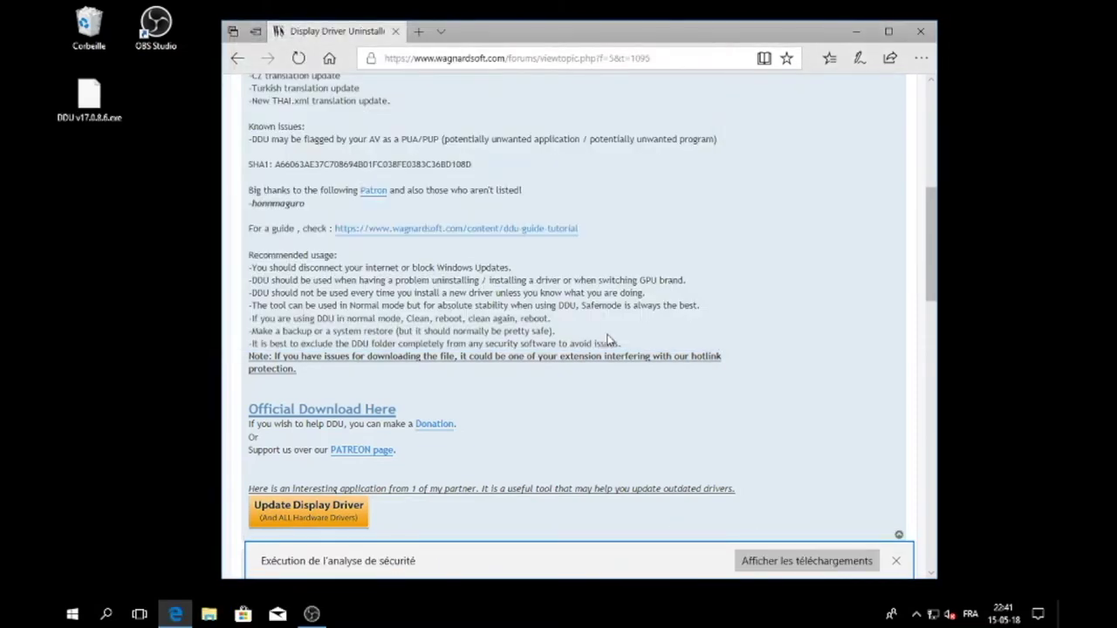
left_click(920, 31)
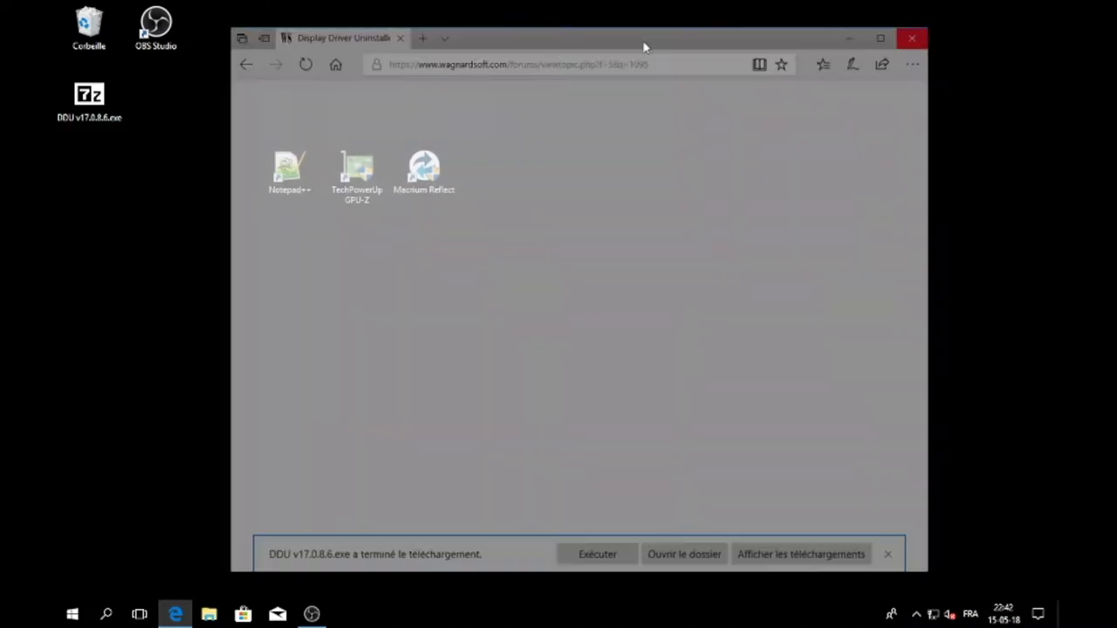
Extract the [Guru3D.com]-DDU archive on the desktop with 7-Zip and open the extracted folder
right_click(102, 104)
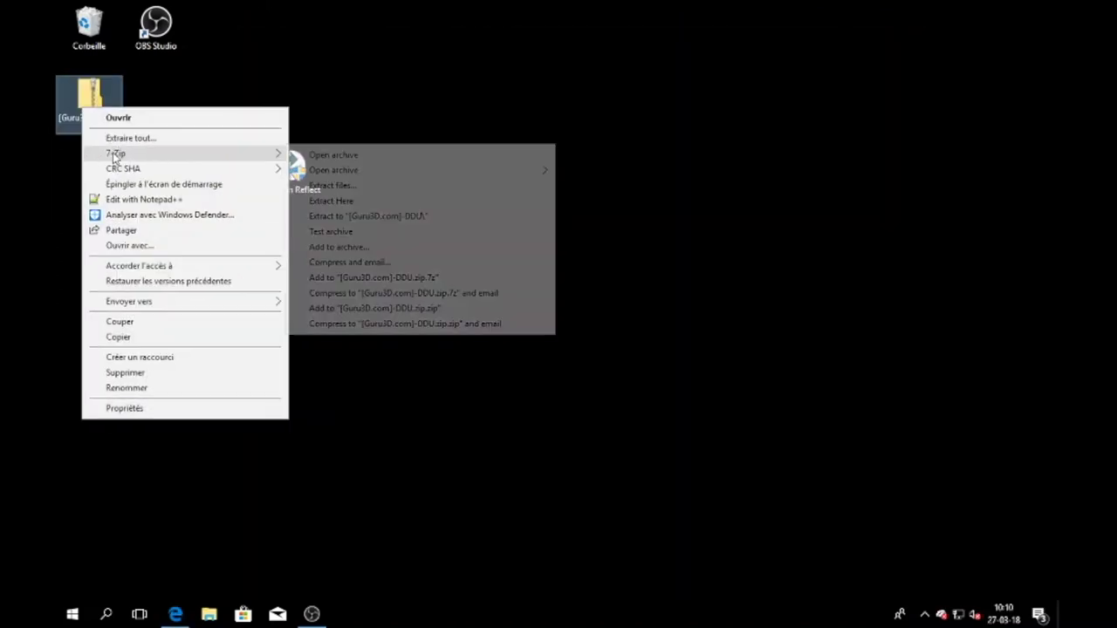
left_click(330, 202)
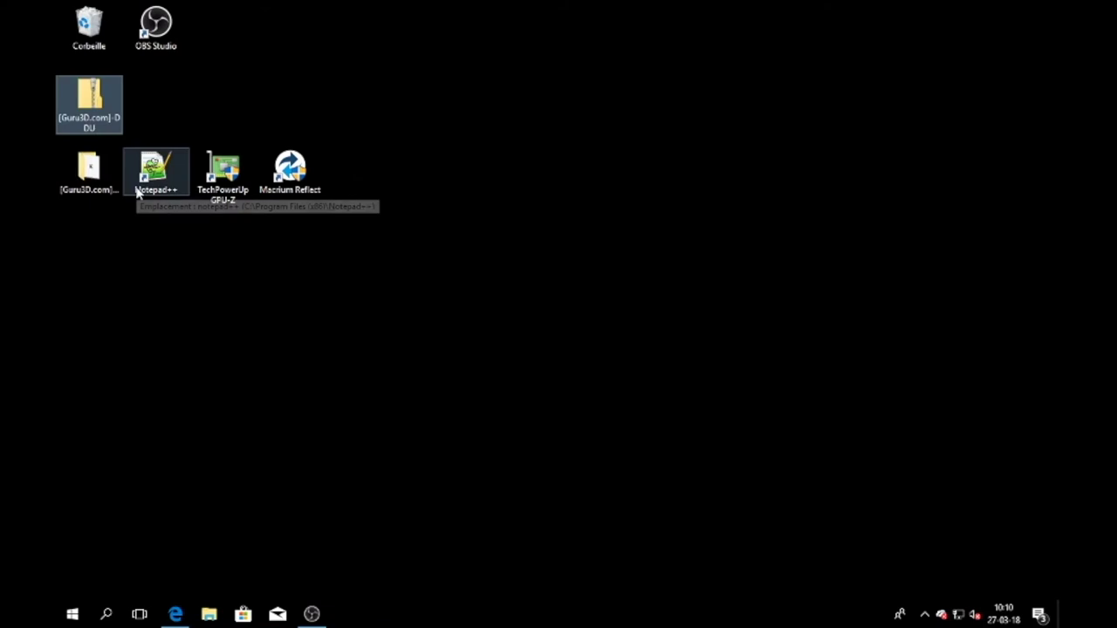
double_click(90, 171)
Create a desktop folder named DDU and place it directly below the TechPowerUp GPU-Z shortcut
right_click(114, 267)
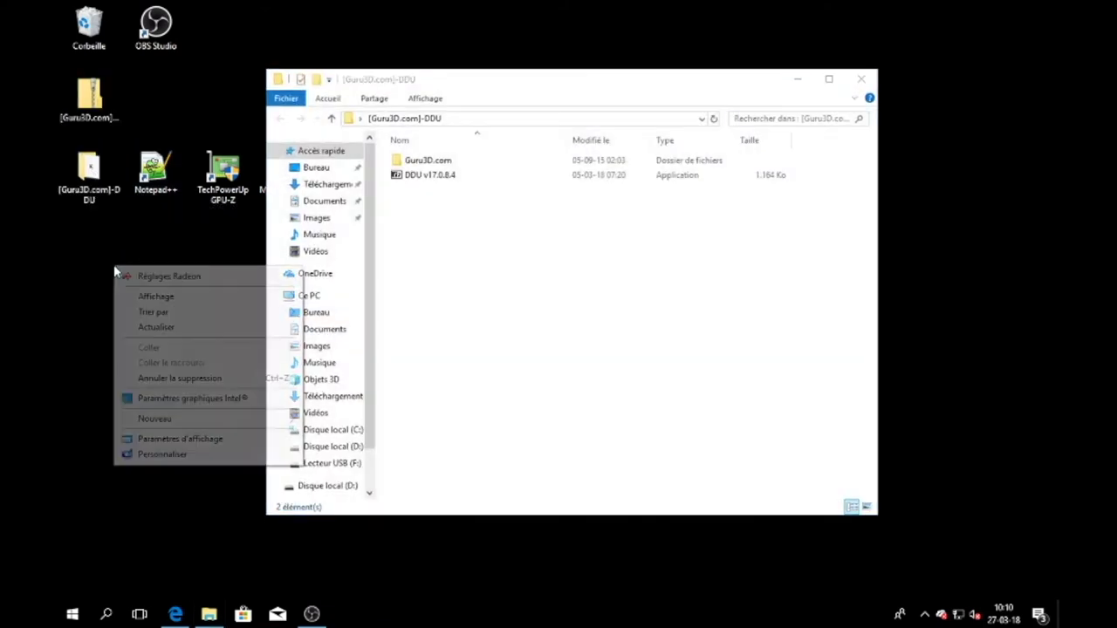
mouse_move(164, 418)
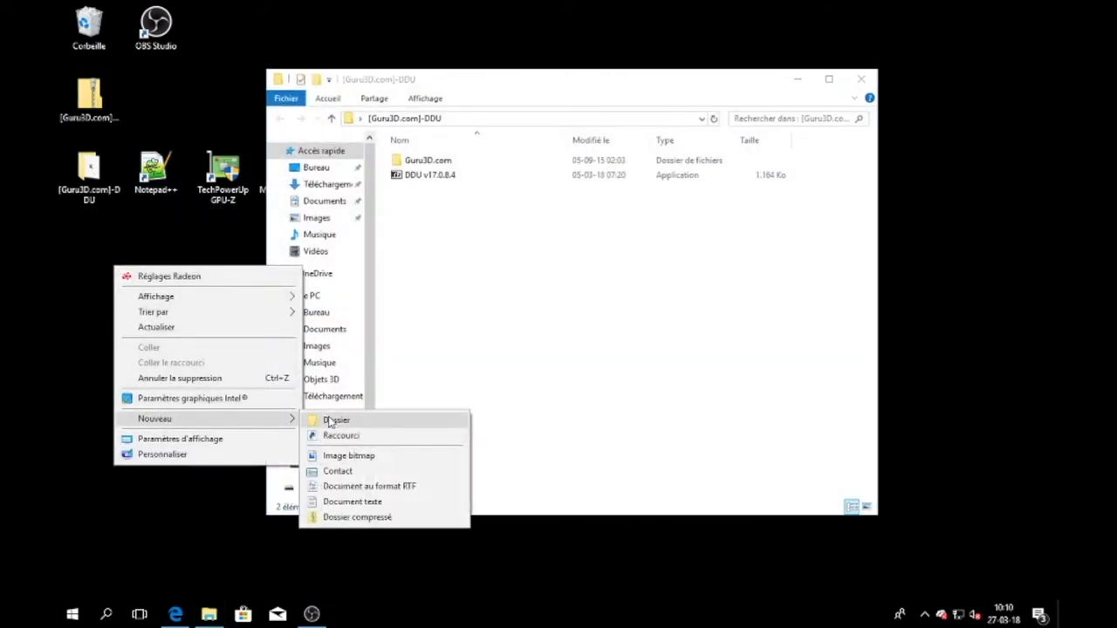
left_click(334, 419)
type("DDU")
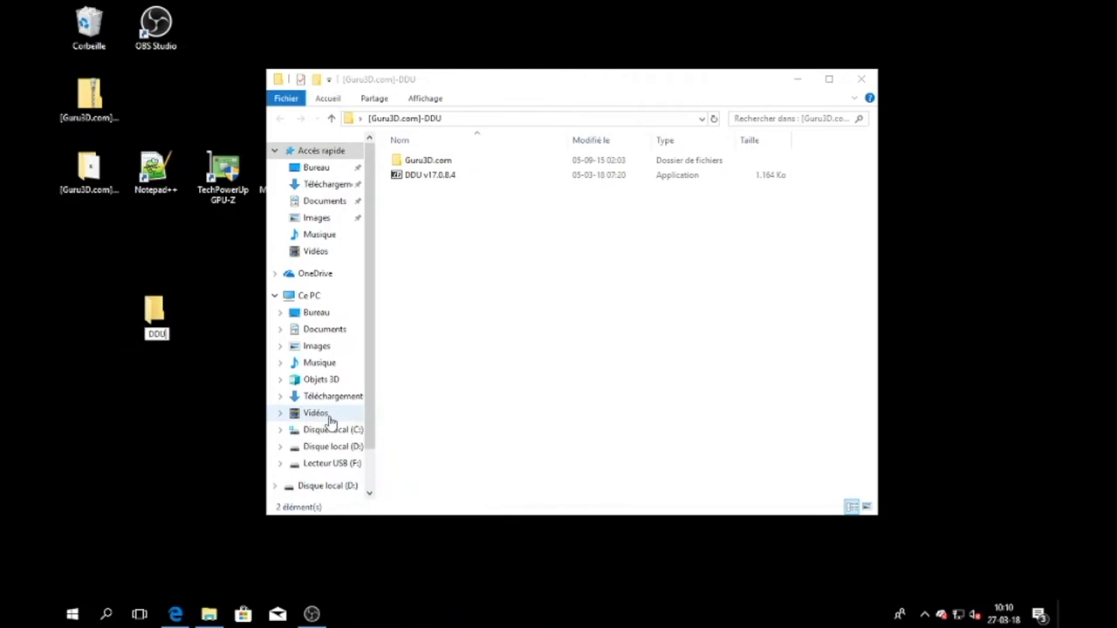
key("Return")
left_click_drag(160, 314, 225, 244)
Extract the DDU v17.0.8.4 self-extracting archive into the DDU folder on the desktop
left_click(427, 178)
double_click(427, 178)
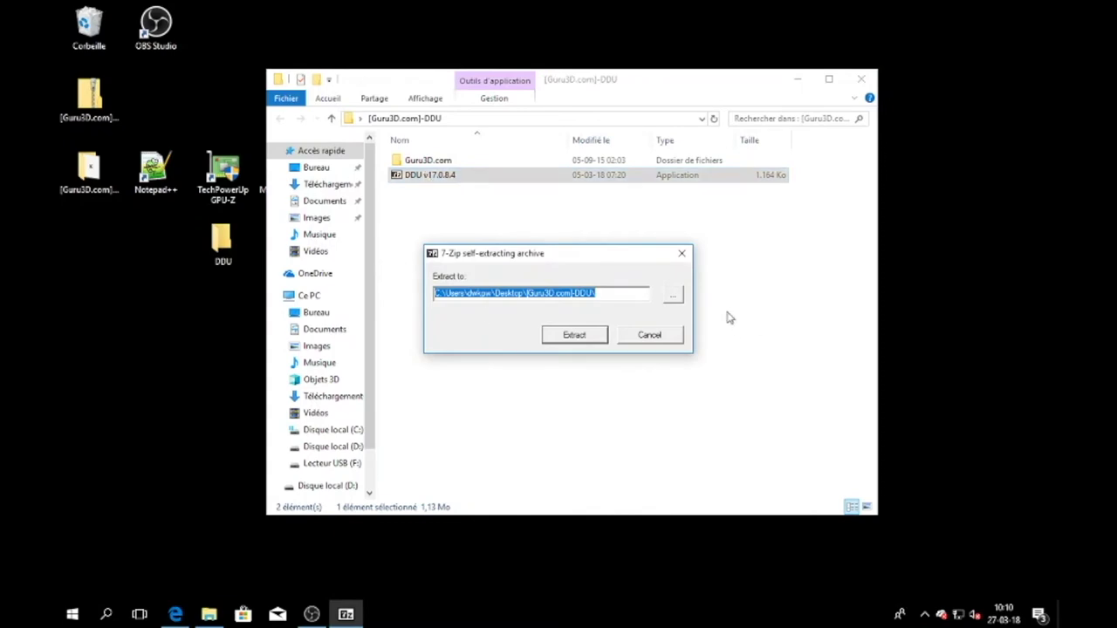
left_click(673, 295)
left_click(504, 335)
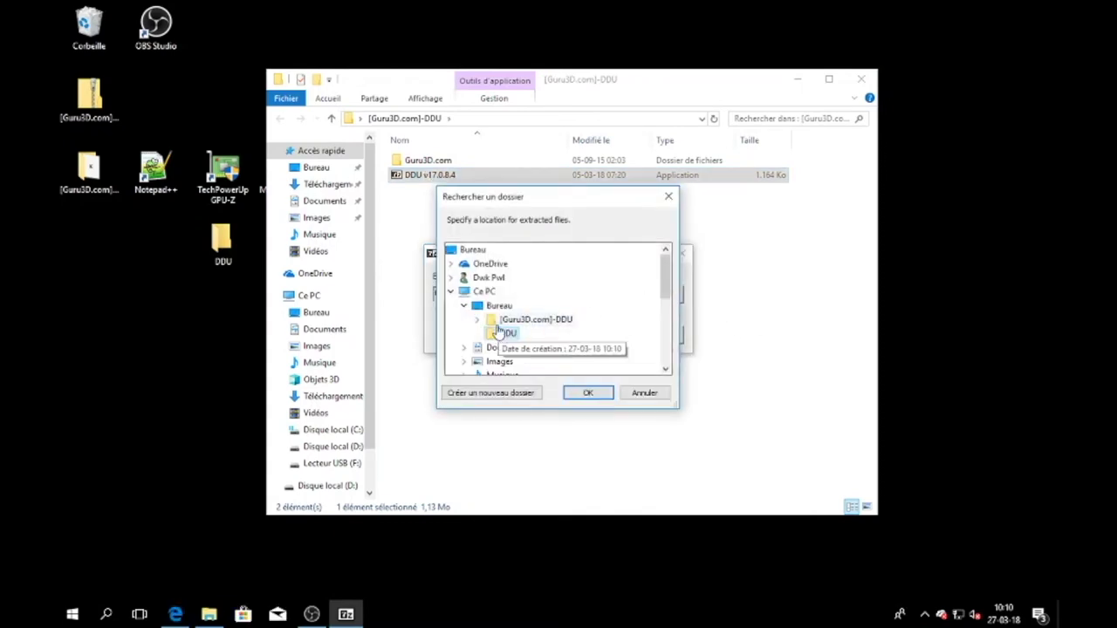
left_click(578, 393)
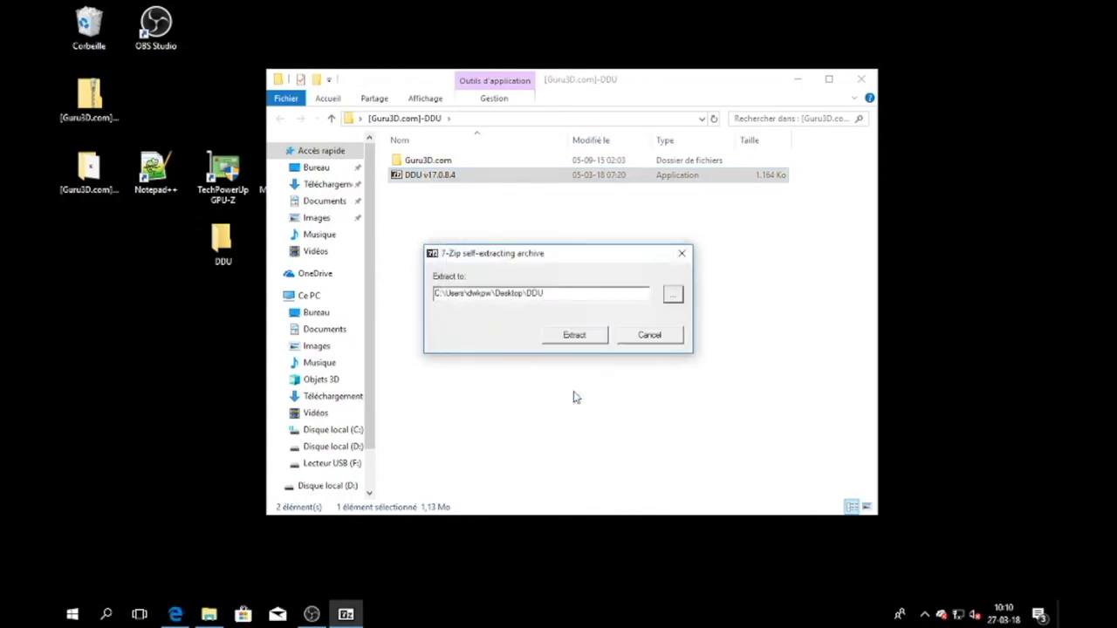
left_click(586, 342)
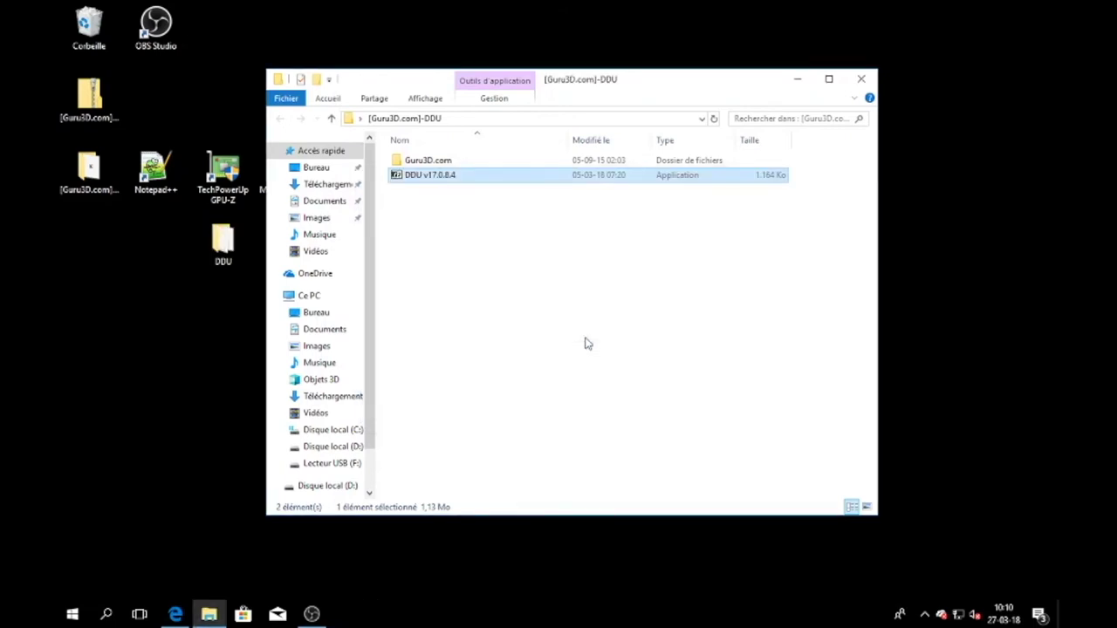
Delete the [Guru3D.com]-DDU archive and its extracted folder from the desktop, and close the File Explorer window
left_click_drag(61, 222, 76, 105)
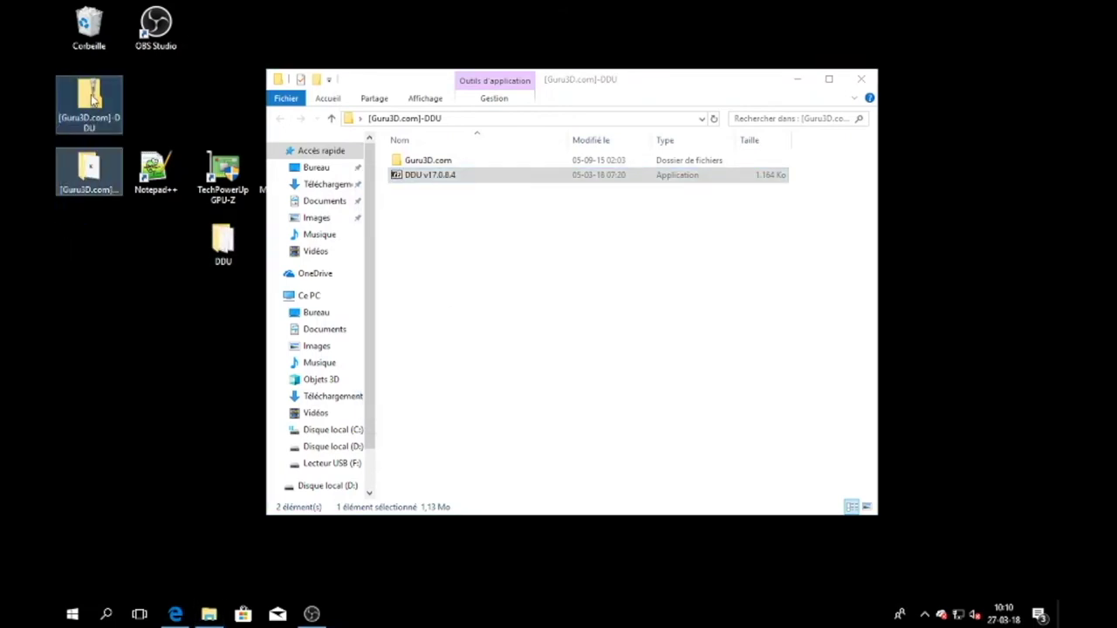
key("Delete")
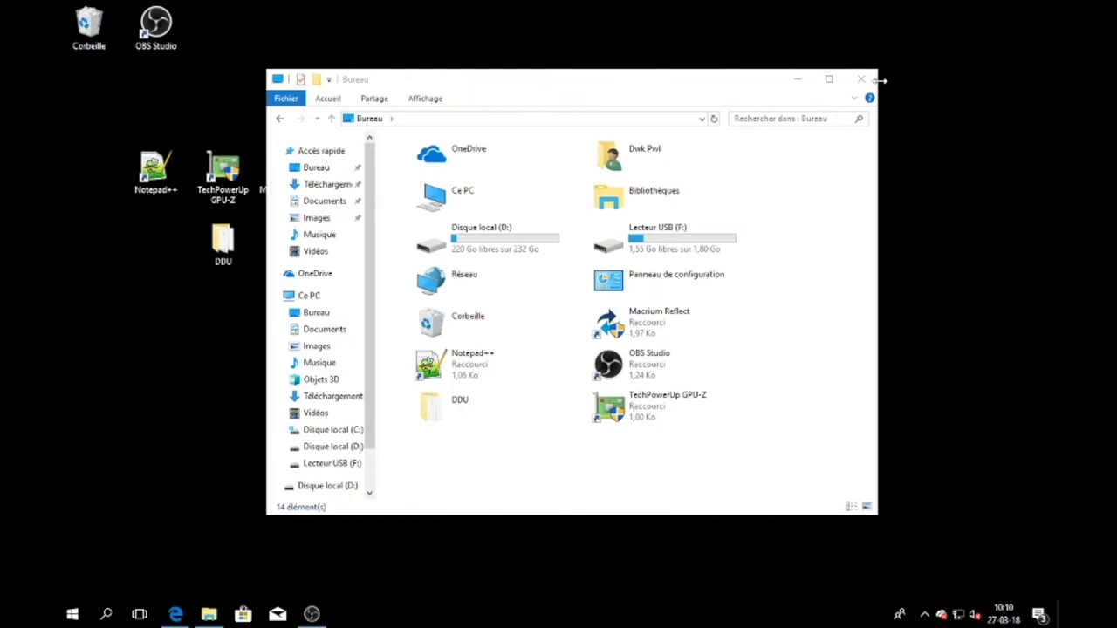
left_click(861, 79)
Open the desktop DDU folder, launch Display Driver Uninstaller, and dismiss the safe mode notice
double_click(236, 242)
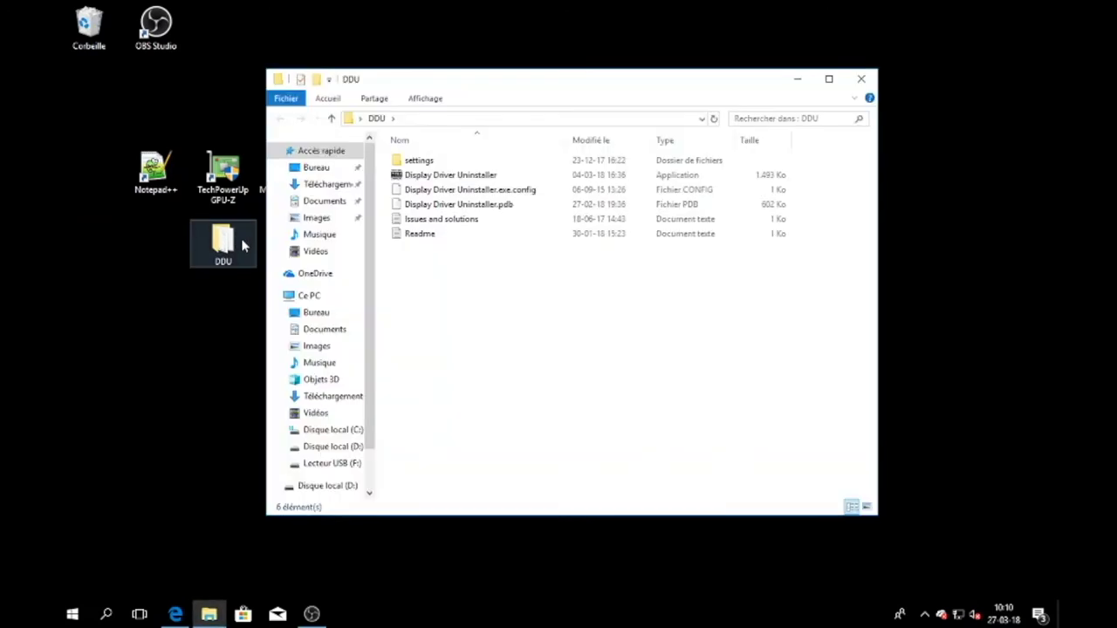
left_click(474, 177)
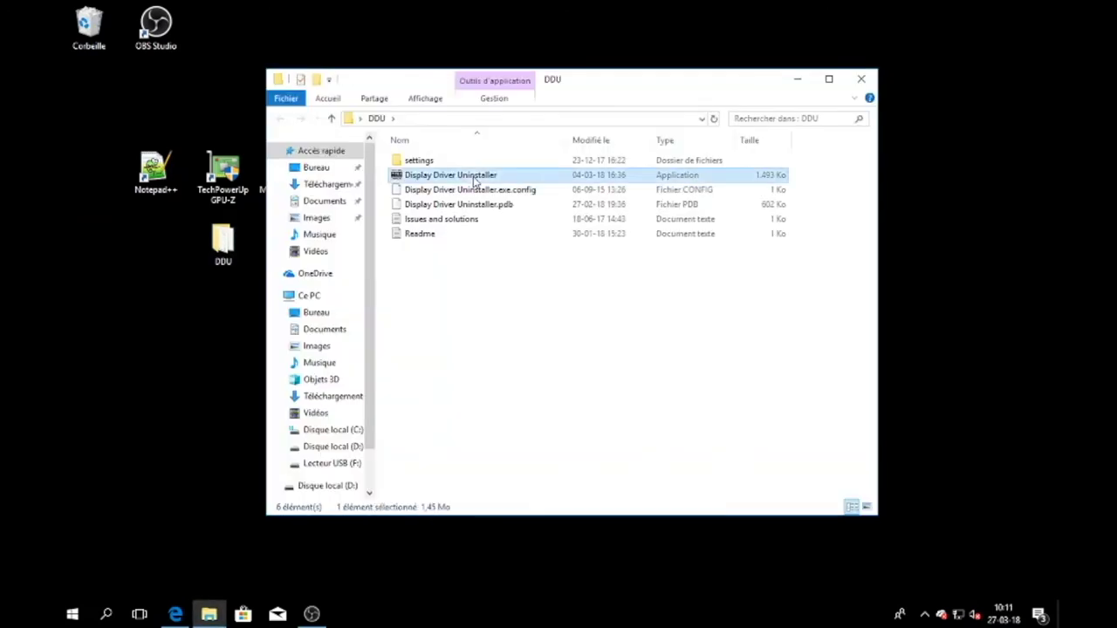
double_click(475, 179)
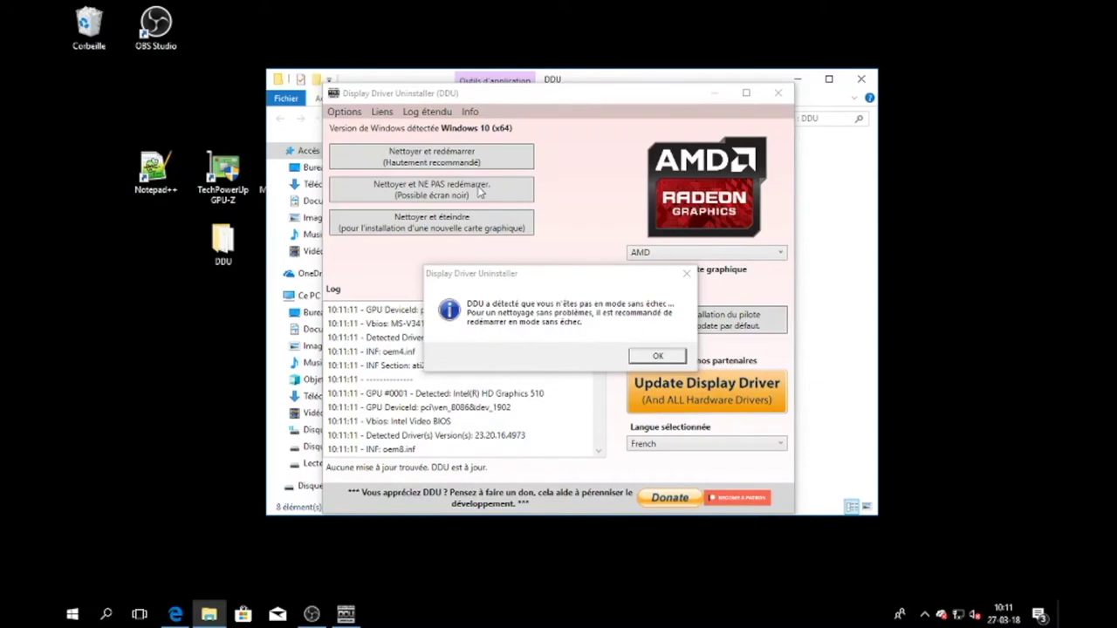
left_click(650, 358)
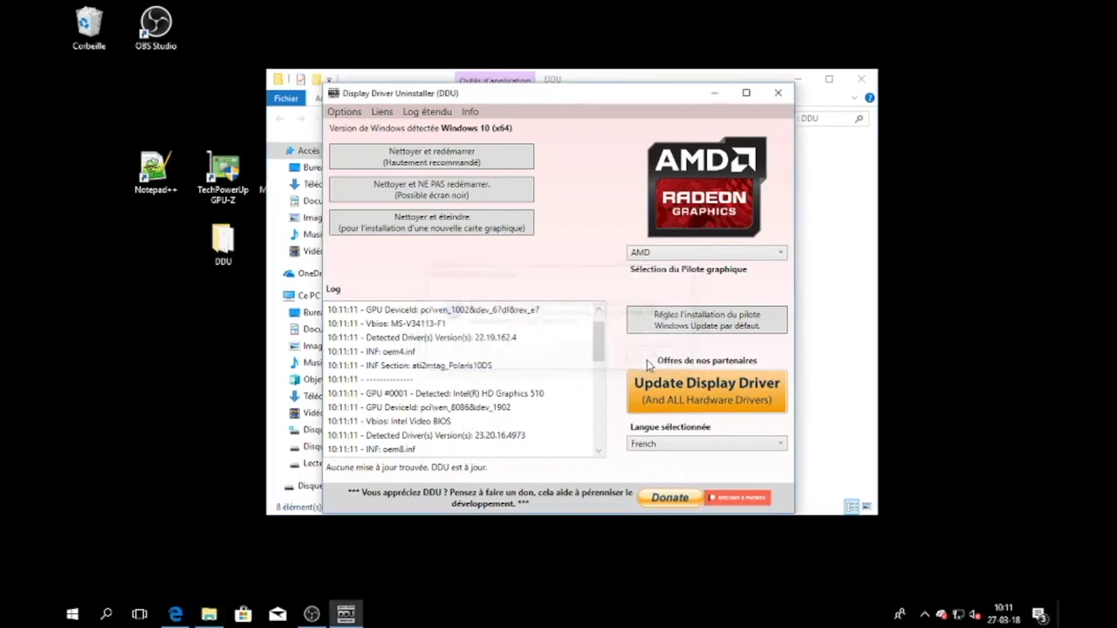
Enable the advanced option "Afficher le message du mode sans échec au démarrage" and close Display Driver Uninstaller
left_click(353, 111)
left_click(336, 460)
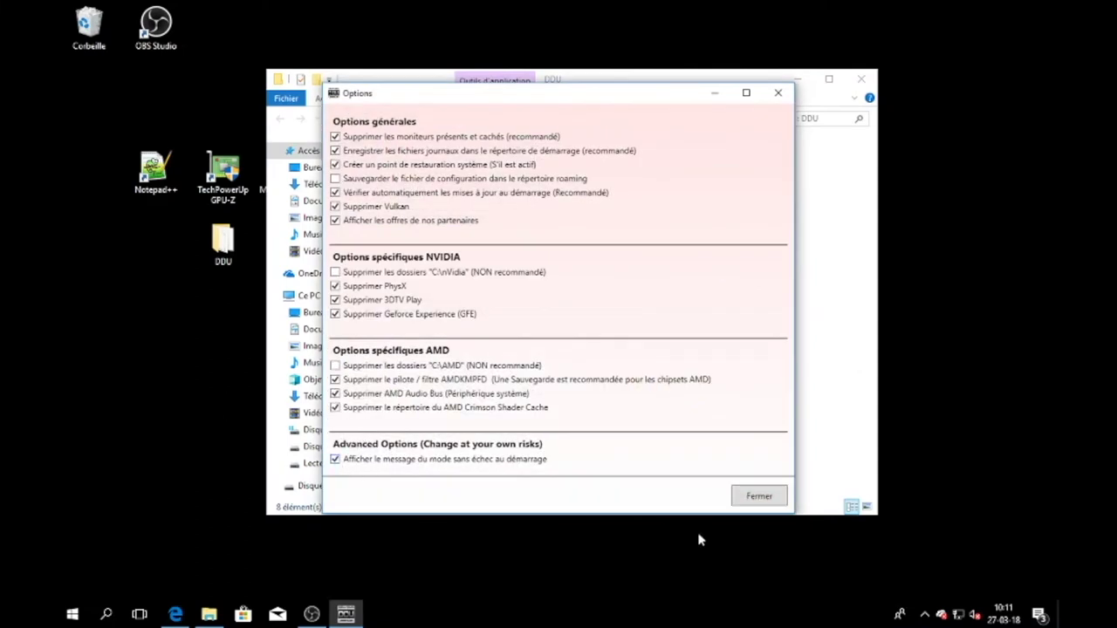
left_click(756, 503)
left_click(778, 93)
Relaunch Display Driver Uninstaller, choose "Mode sans échec (Recommandé)" as the startup option, and proceed from the startup dialog
double_click(488, 206)
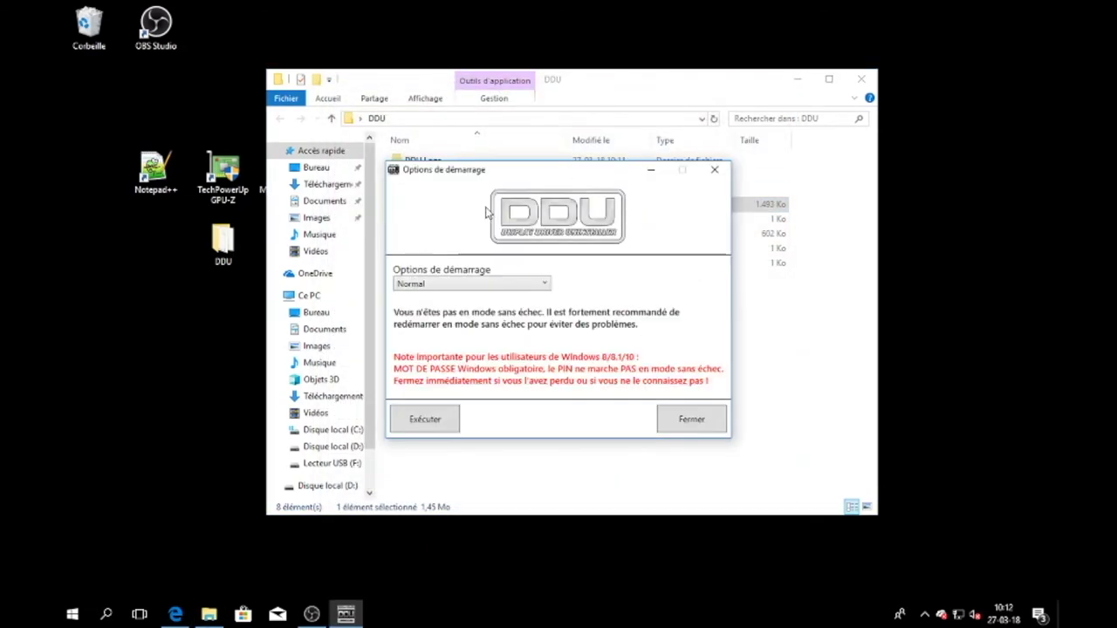
left_click(467, 284)
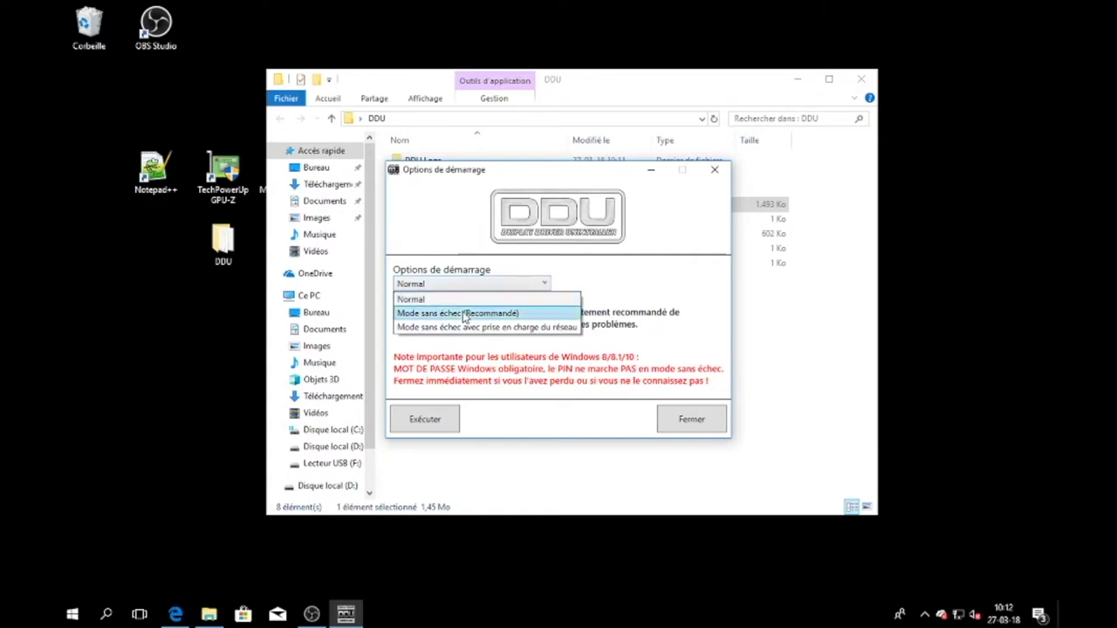
left_click(467, 316)
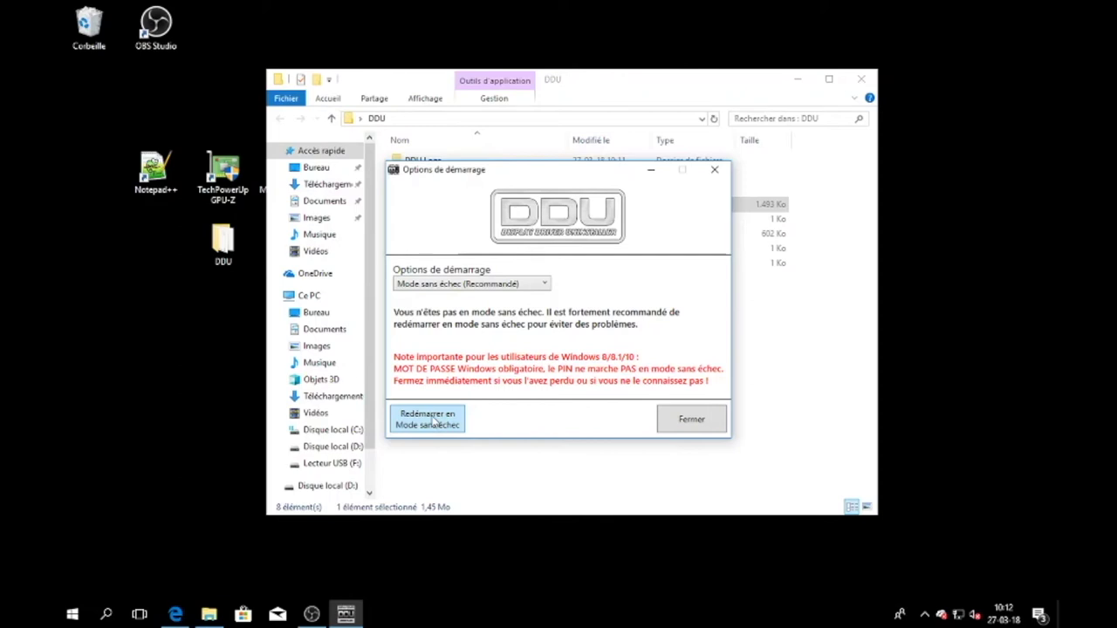
left_click(432, 420)
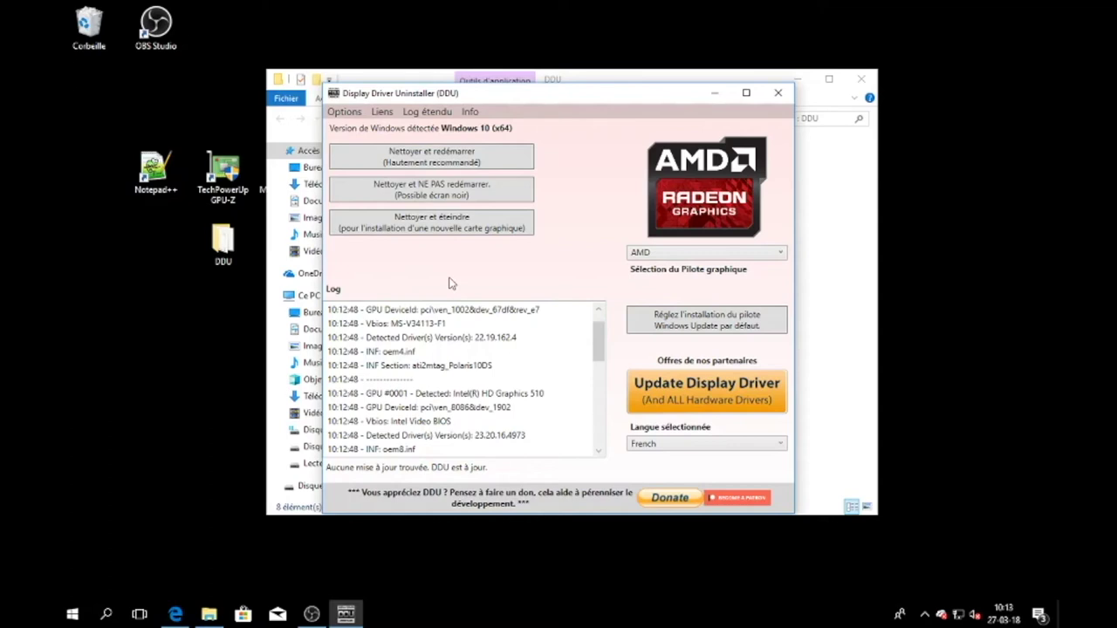
Clean the AMD graphics driver without restarting, accept the Windows Update driver notice, and quit the uninstaller
left_click(434, 188)
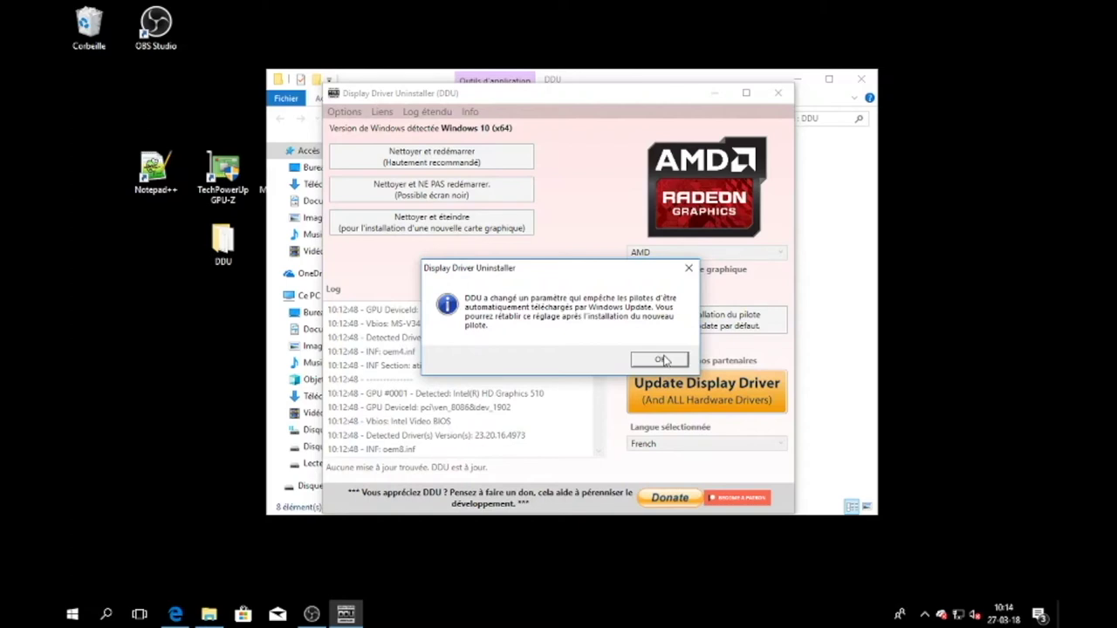
left_click(662, 359)
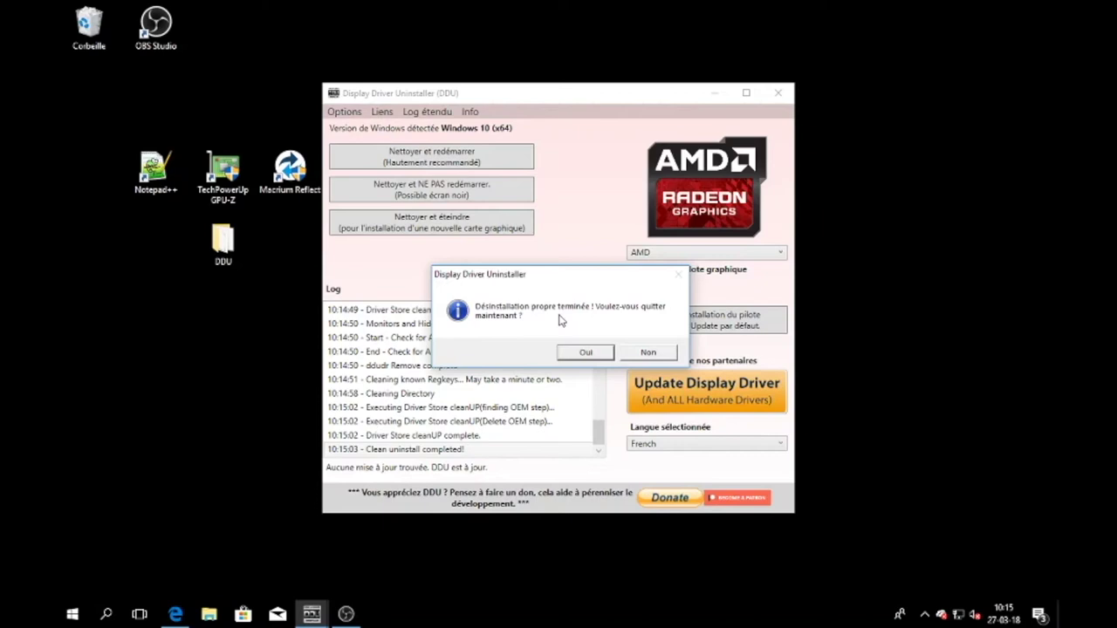
left_click(566, 353)
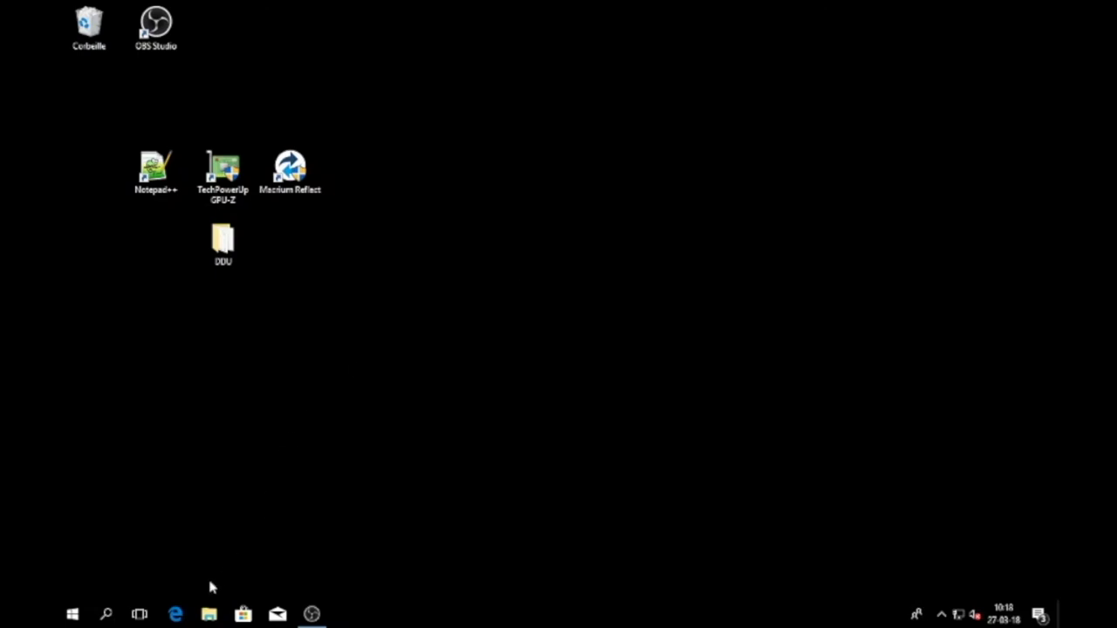
Switch to Microsoft Edge, search for "amd gpu driver blockchain", and open AMD's beta Crimson ReLive driver page
left_click(177, 615)
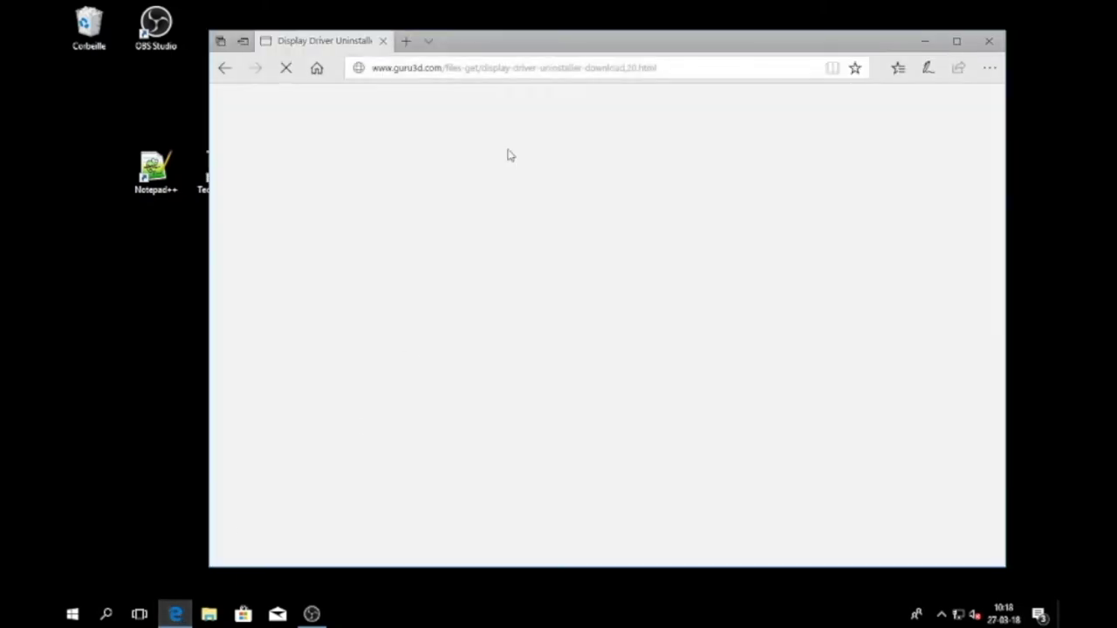
left_click(675, 70)
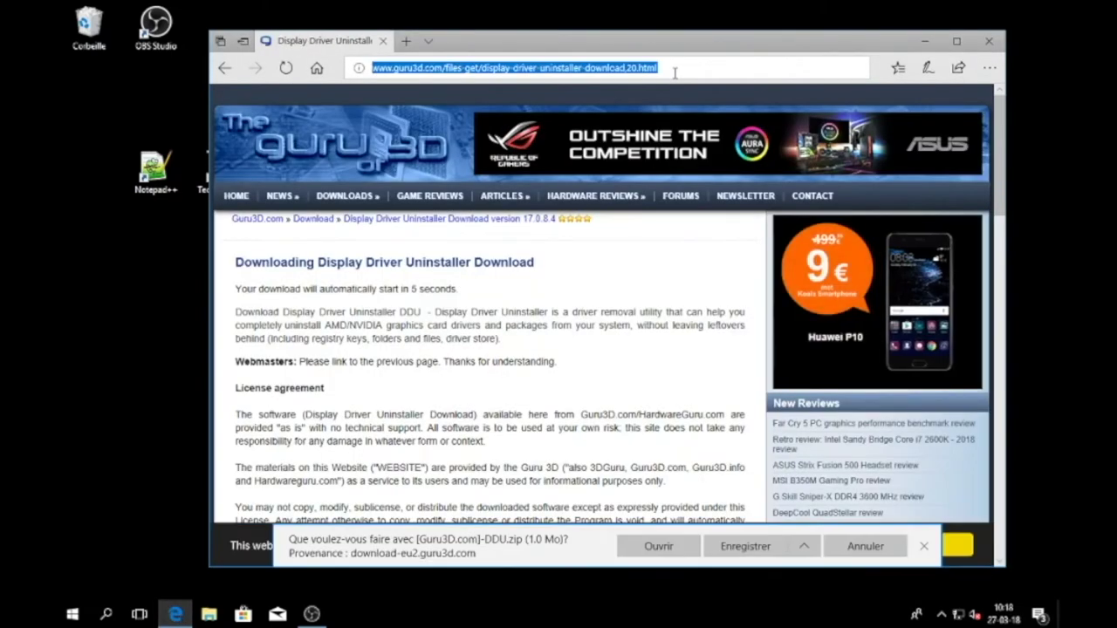
type("amd")
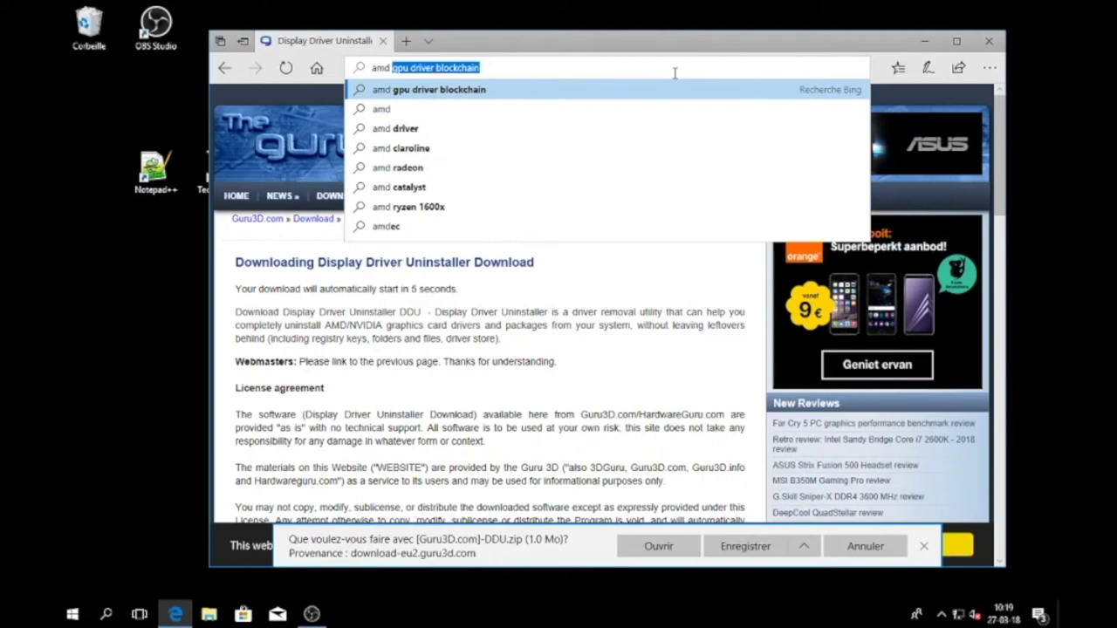
key("Return")
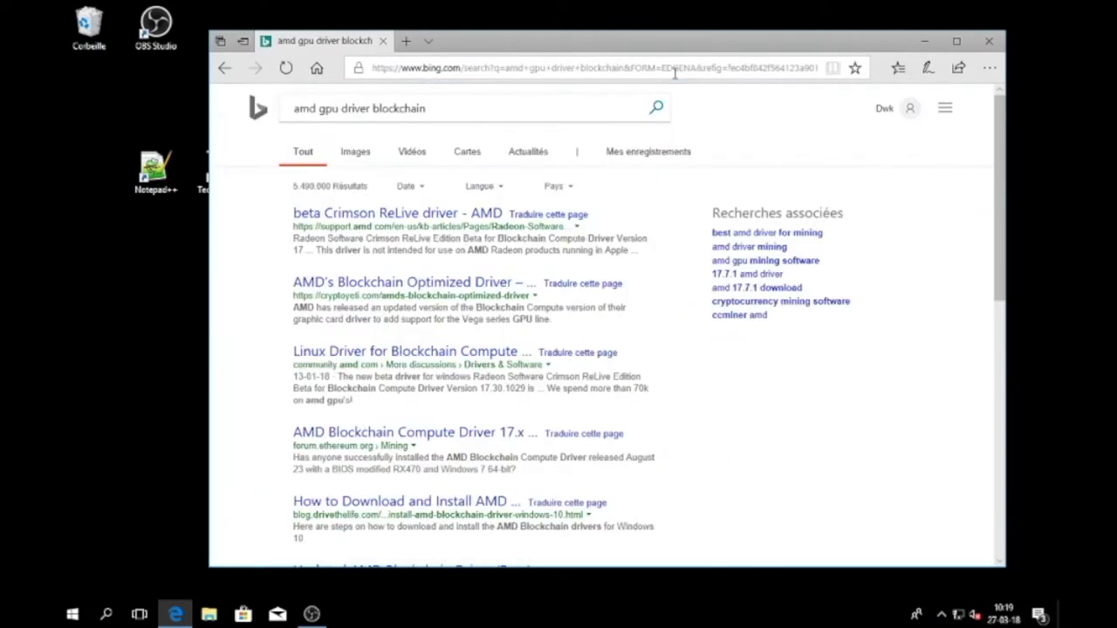
left_click(372, 218)
left_click(982, 376)
Download the Blockchain Compute driver for Windows 10 64-bit, Win10-64Bit-Crimson-ReLive-Beta-Blockchain-Workloads-Aug23.exe, and save it to the desktop (Bureau)
scroll(720, 357, "down", 7)
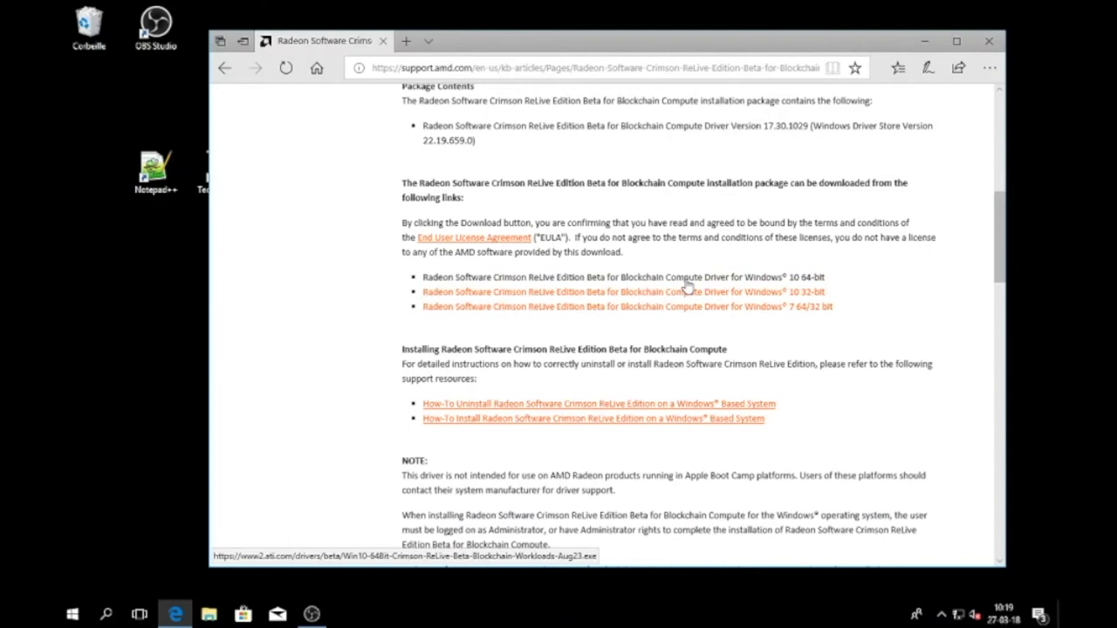
left_click(686, 287)
left_click(803, 539)
left_click(782, 524)
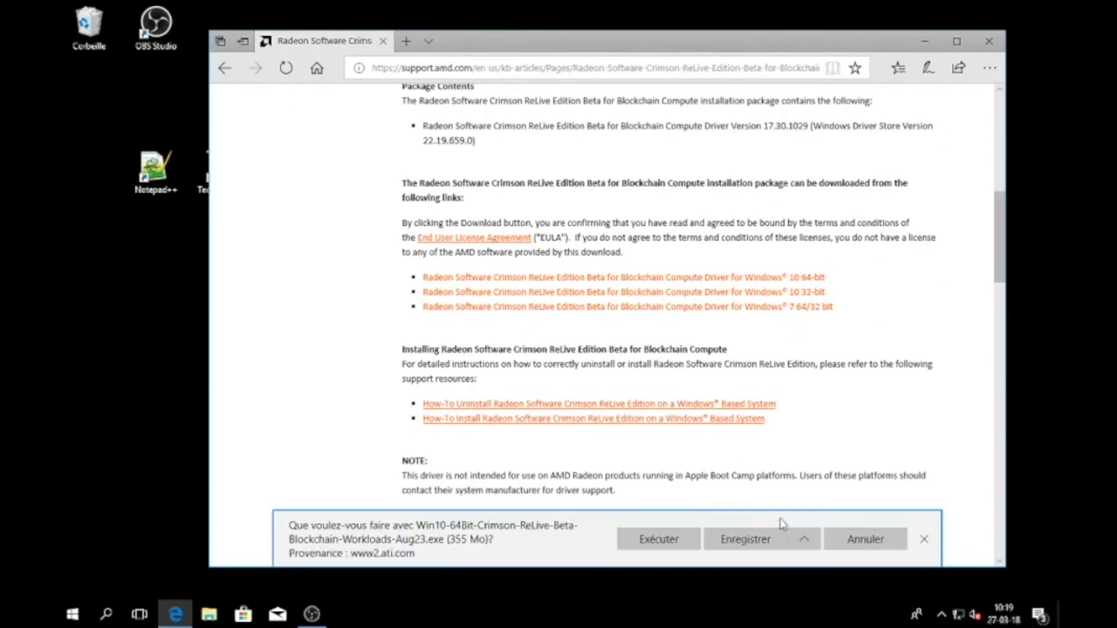
left_click(293, 130)
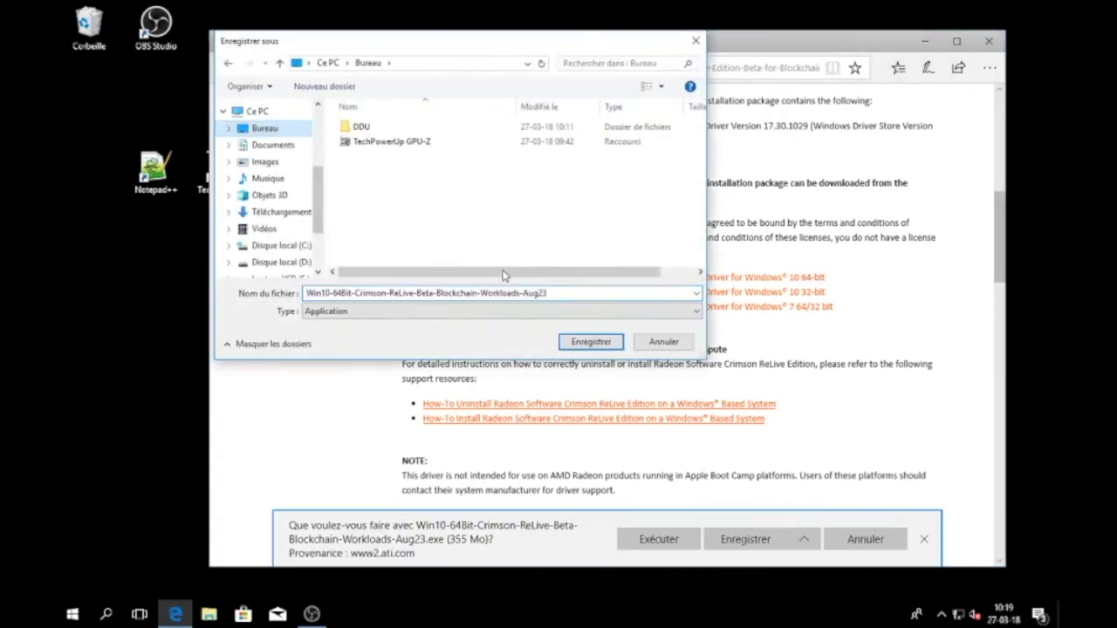
left_click(591, 342)
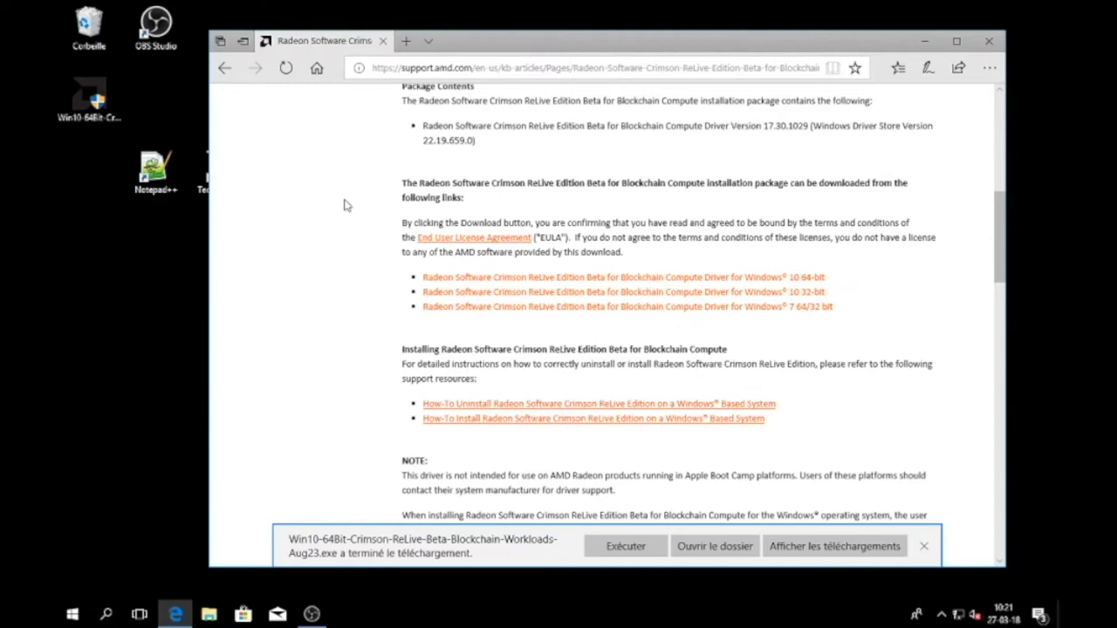
Search the web for "monitortest forum" and open the Monitor Tests Forum
left_click(486, 61)
type("m")
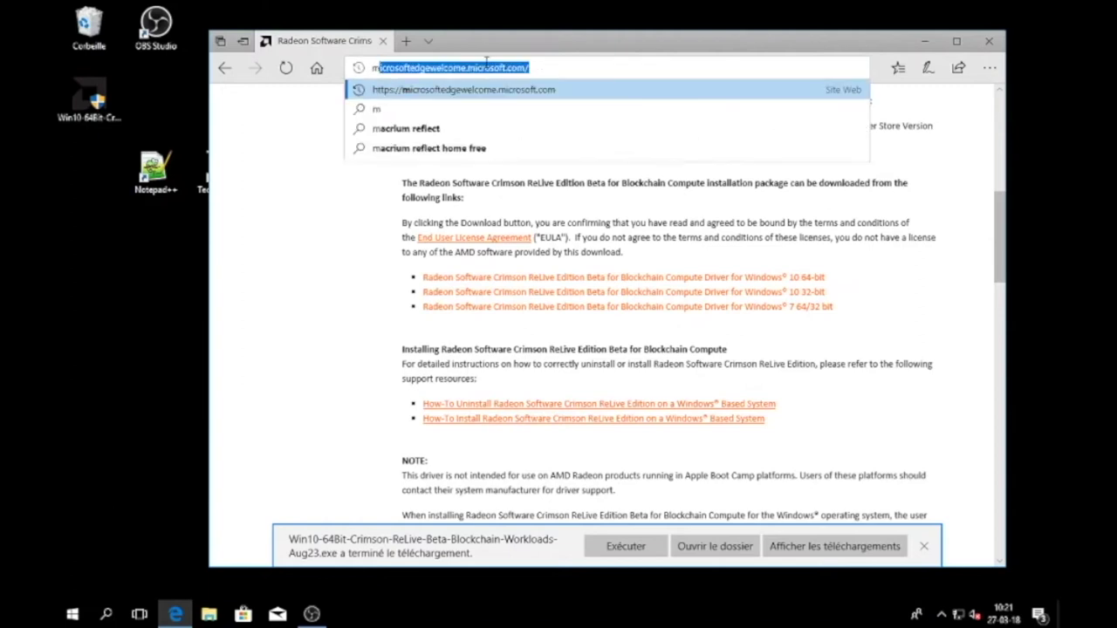
type("onitort")
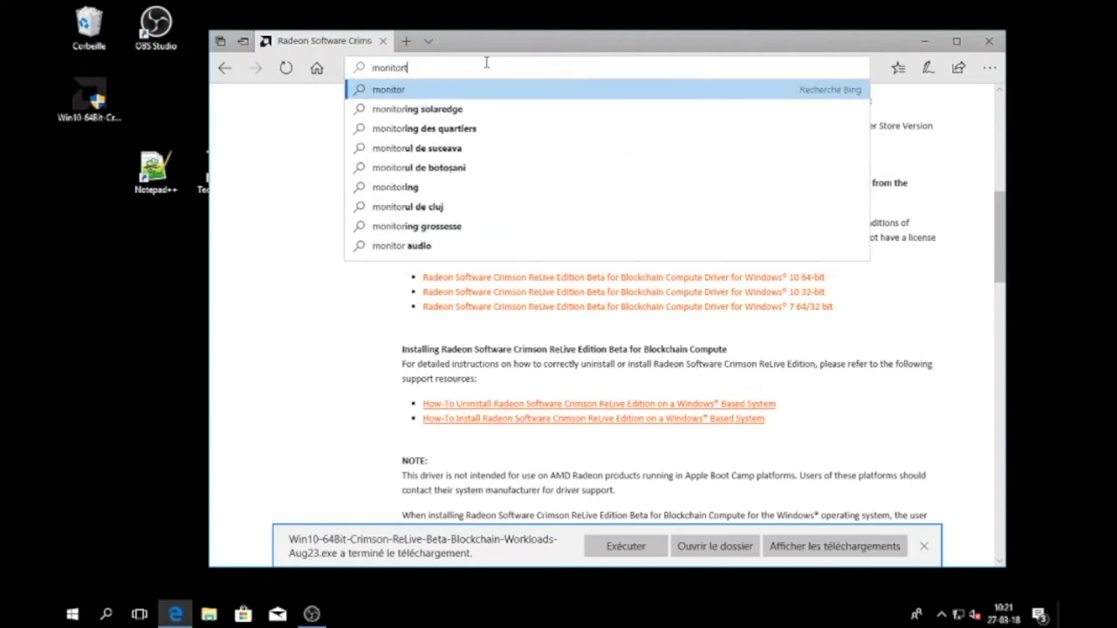
type("est f")
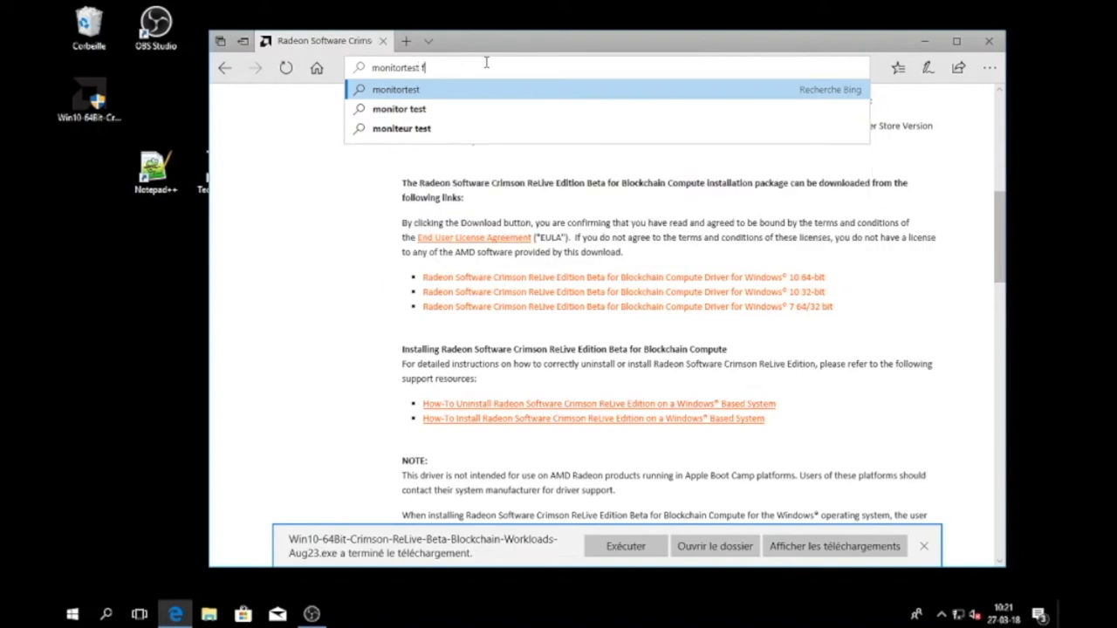
type("orum")
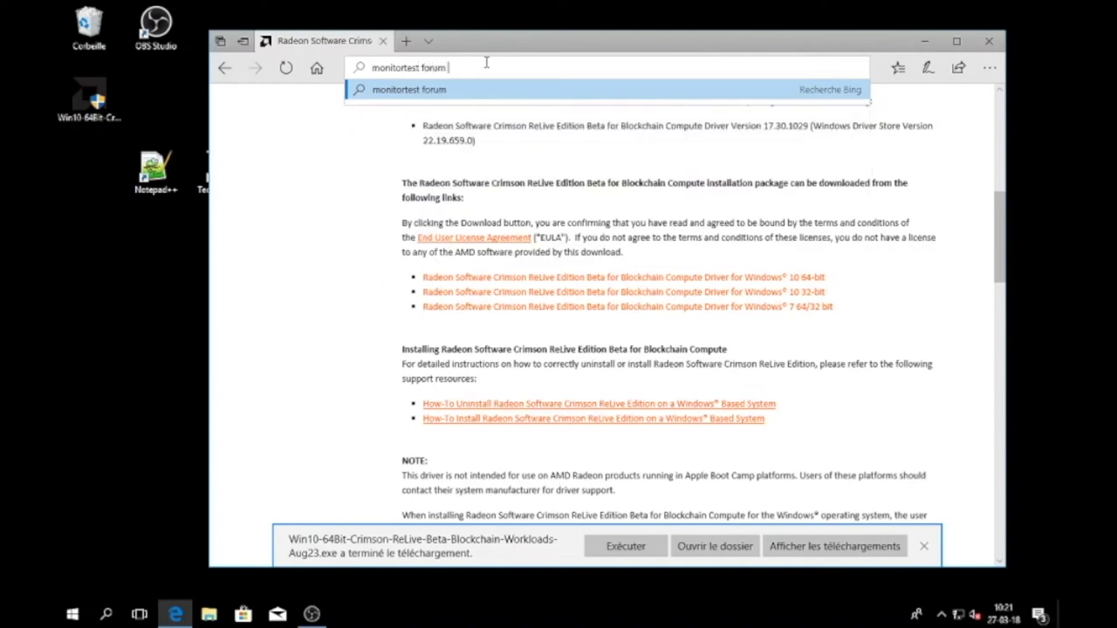
key("Return")
left_click(362, 218)
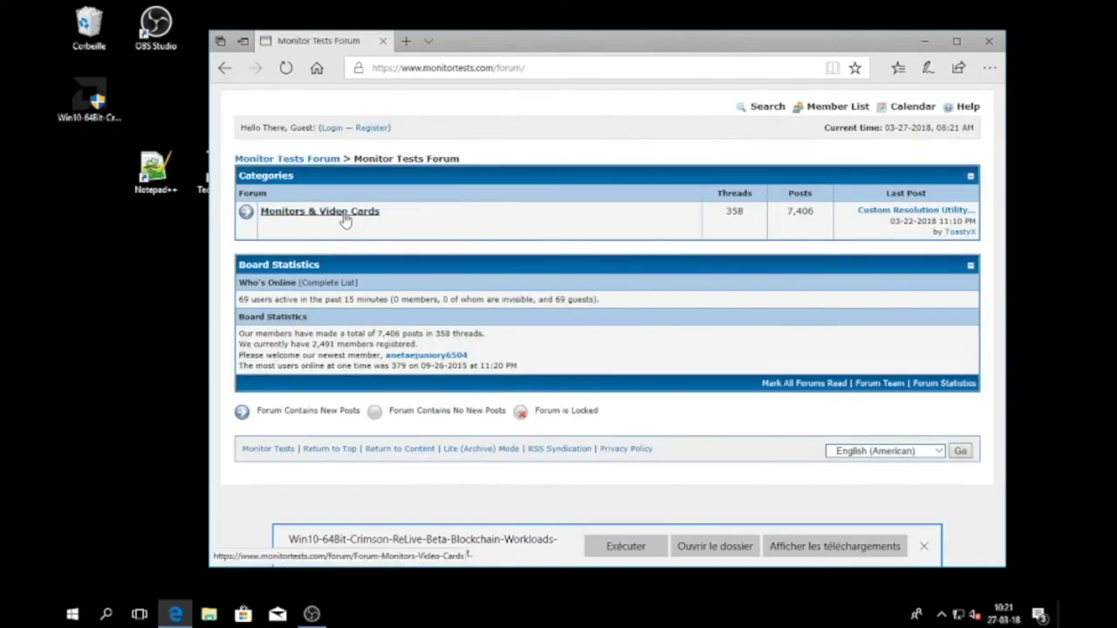
Open the AMD/ATI Pixel Clock Patcher thread under Monitors & Video Cards and save atikmdag-patcher-1.4.6.zip to the desktop (Bureau)
left_click(343, 218)
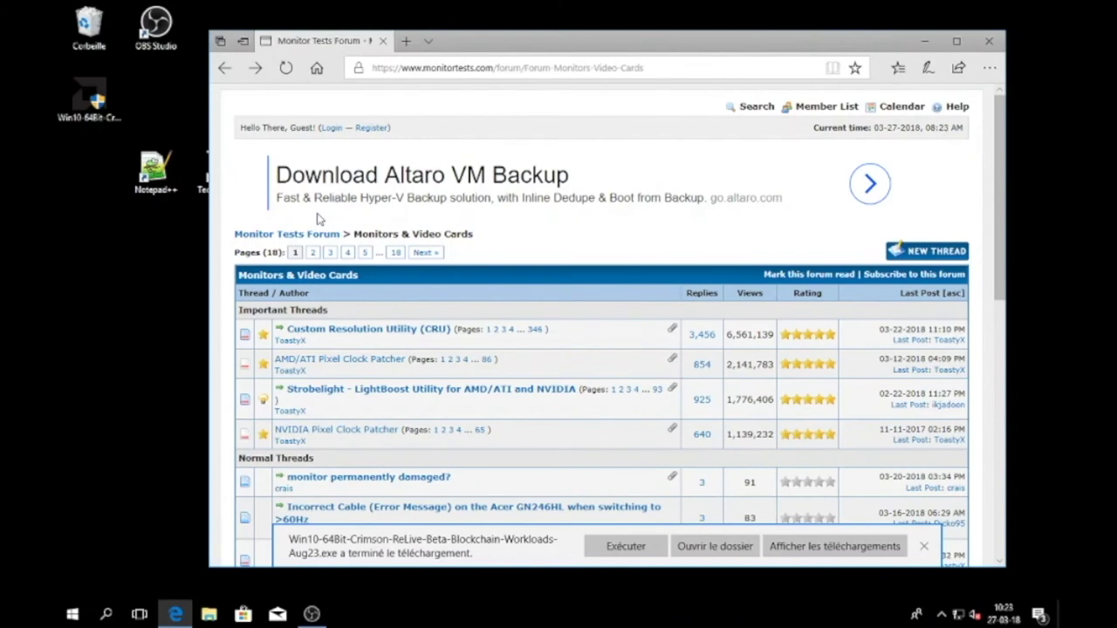
left_click(347, 360)
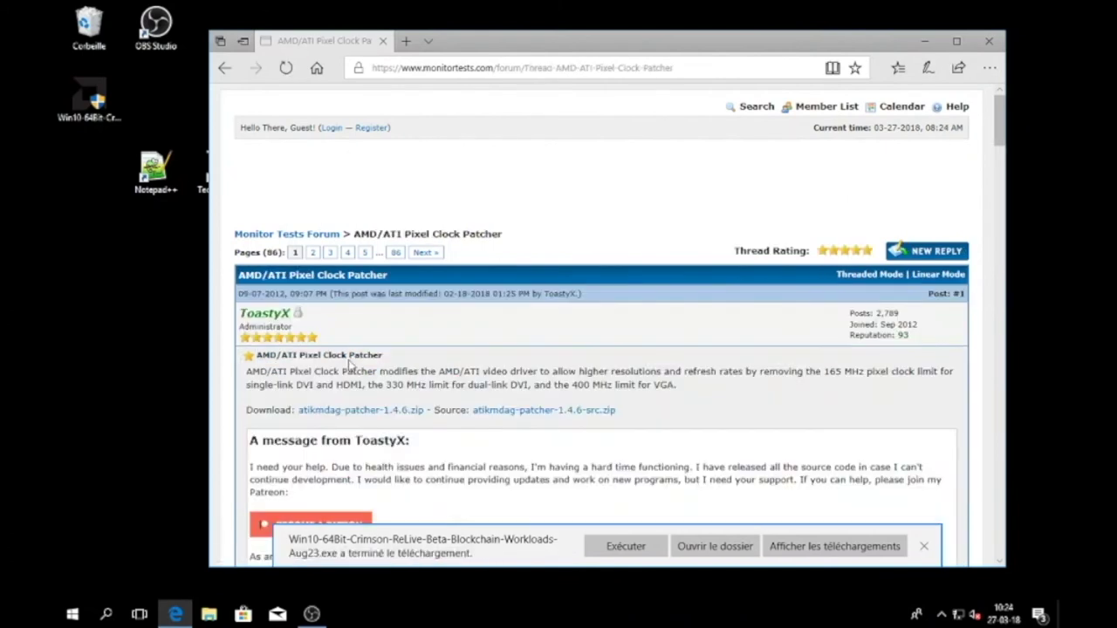
left_click(342, 412)
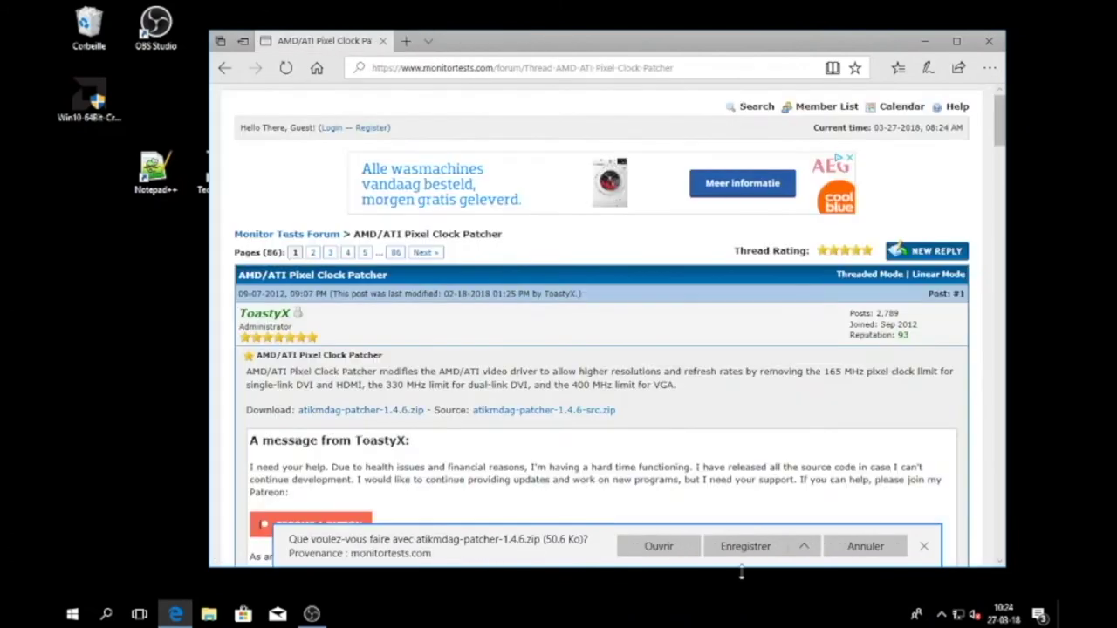
left_click(804, 546)
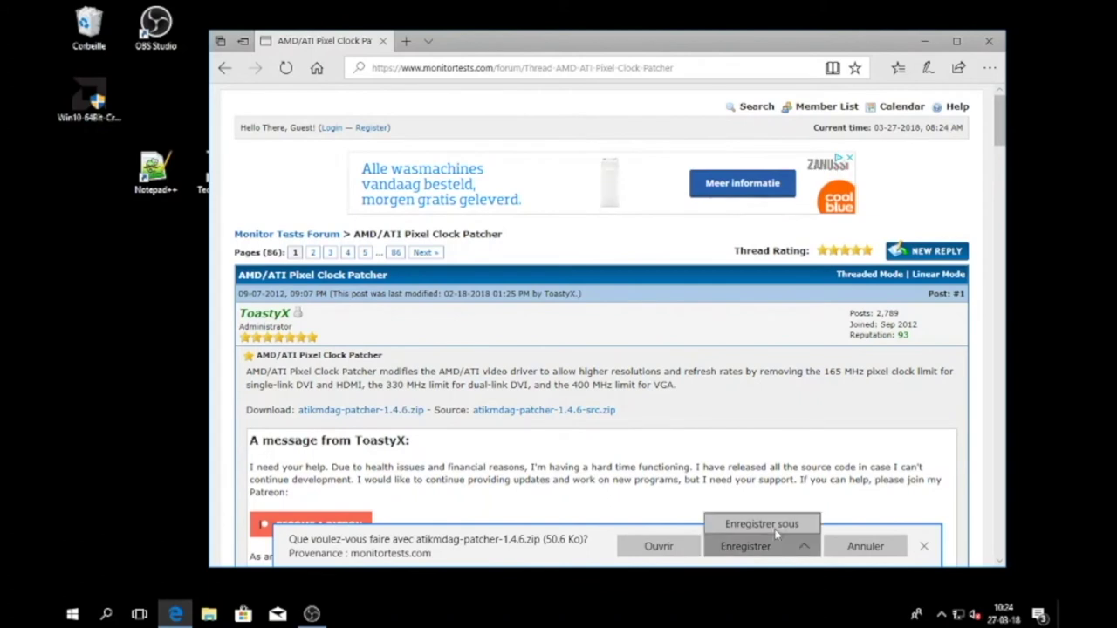
left_click(776, 534)
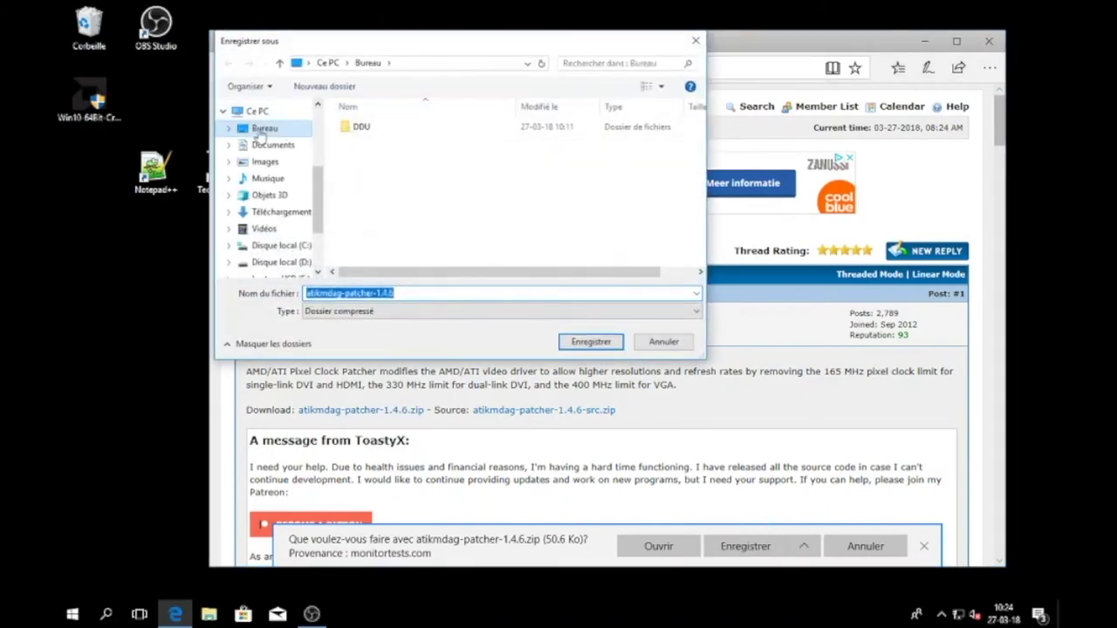
left_click(455, 289)
left_click(593, 344)
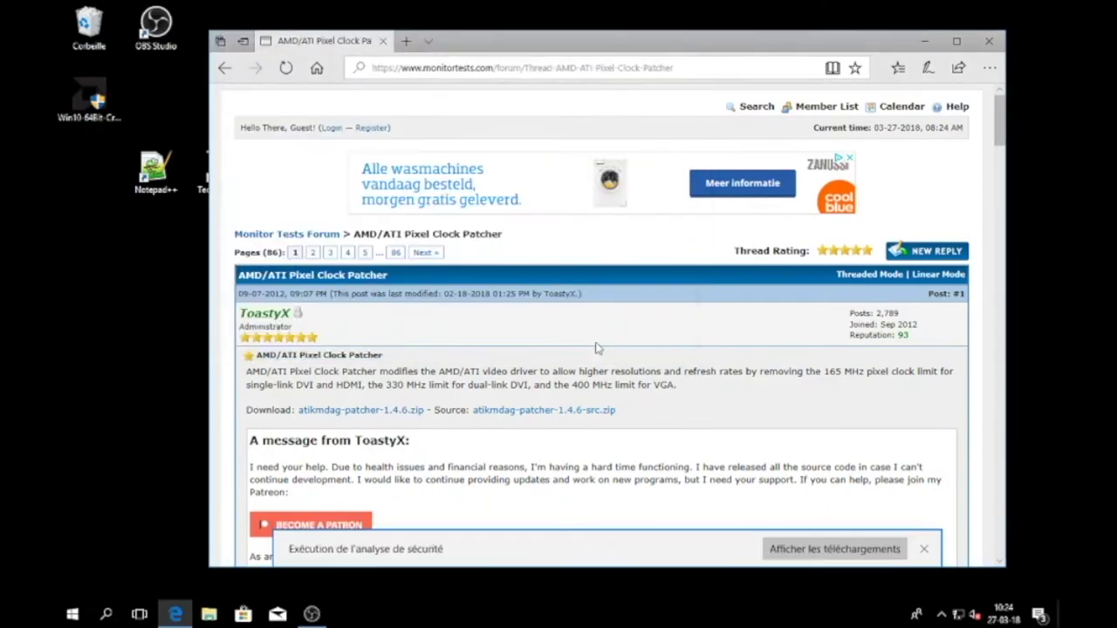
left_click(925, 41)
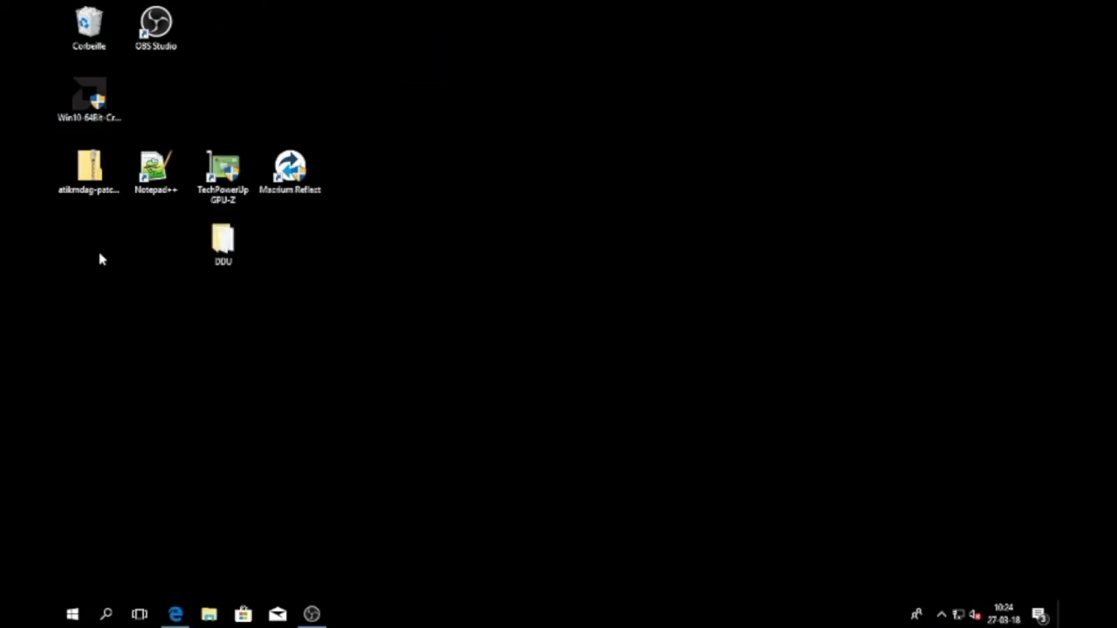
Run the downloaded Crimson ReLive Blockchain driver package from the desktop and unpack it to the default destination folder
left_click(99, 102)
right_click(99, 101)
left_click(120, 108)
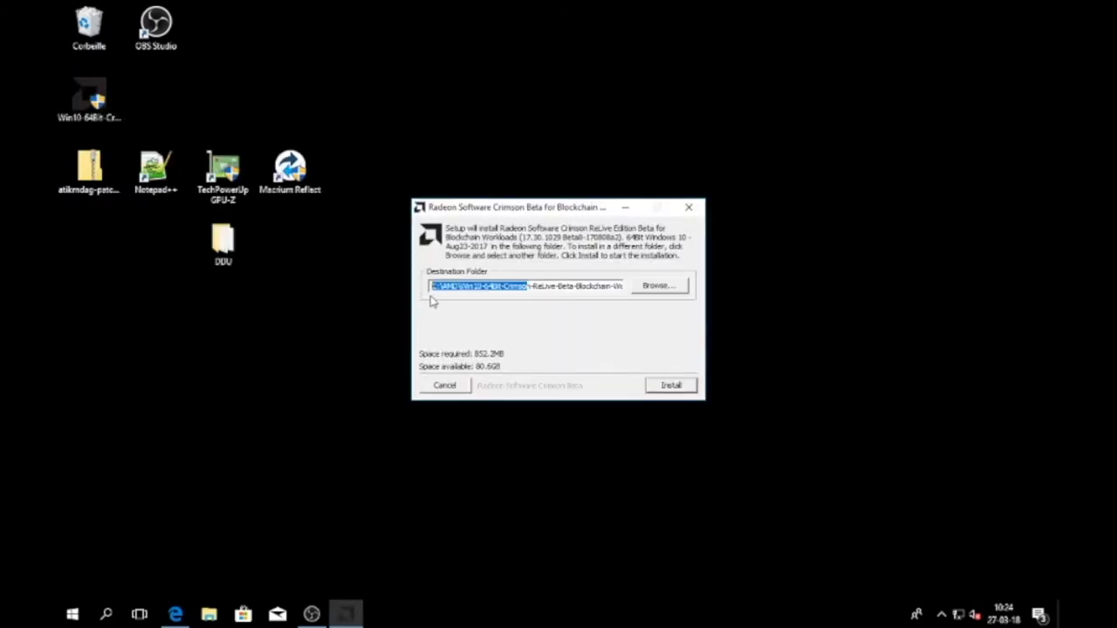
left_click(671, 387)
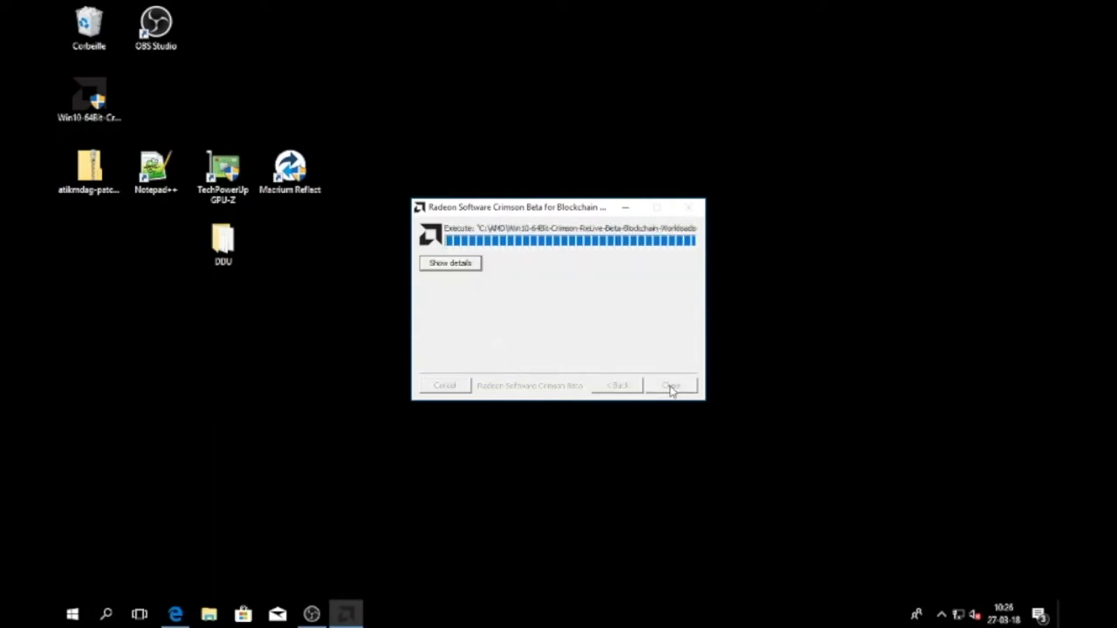
Perform a custom installation of the Radeon software with all listed components, skip Radeon ReLive, and close the installer without restarting
left_click(568, 426)
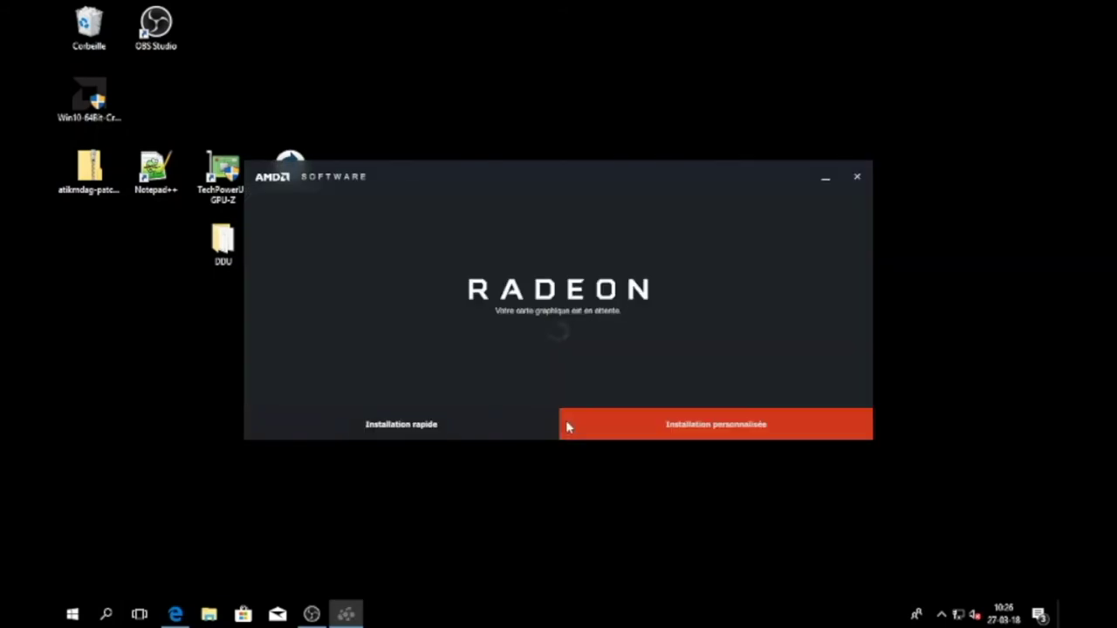
left_click(712, 430)
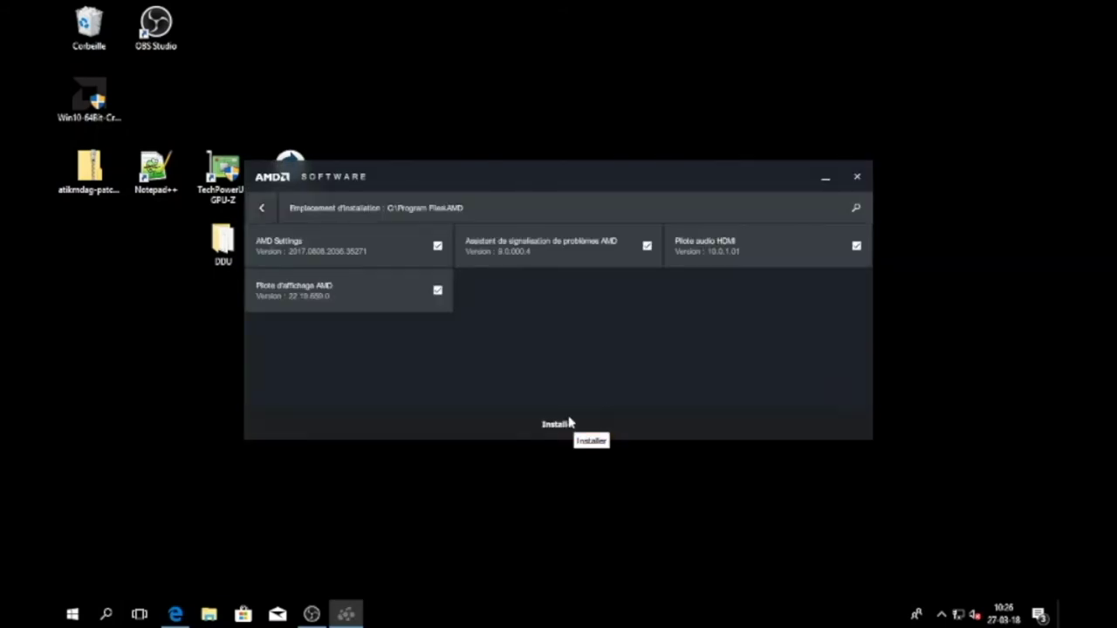
left_click(568, 423)
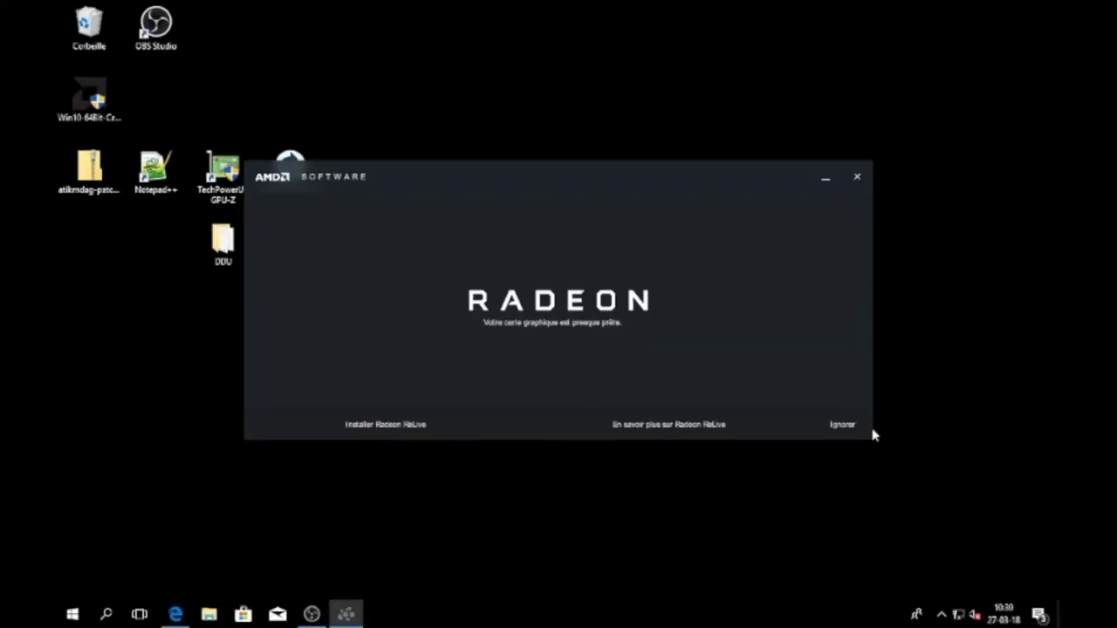
left_click(842, 425)
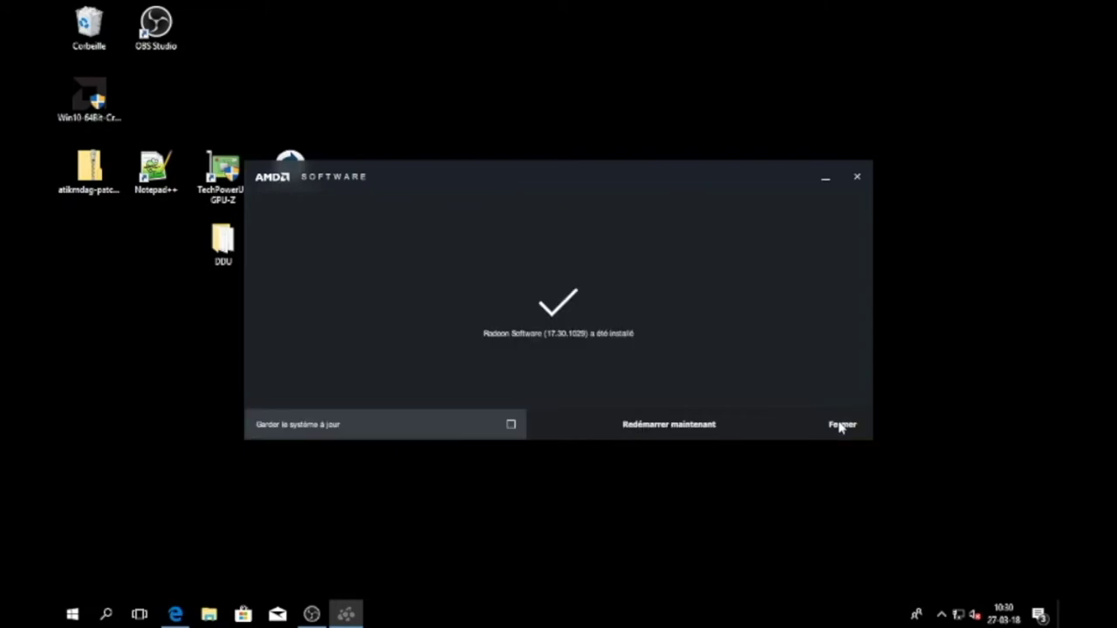
left_click(842, 428)
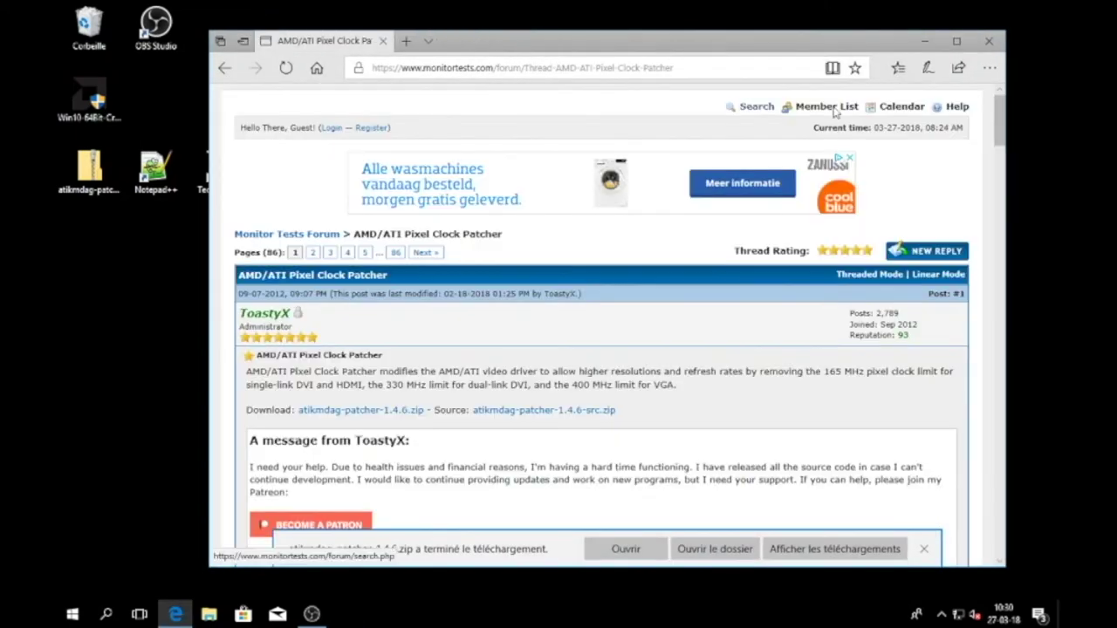
Extract the atikmdag-patcher-1.4.6 archive on the desktop into its own folder with 7-Zip and open that folder
left_click(918, 42)
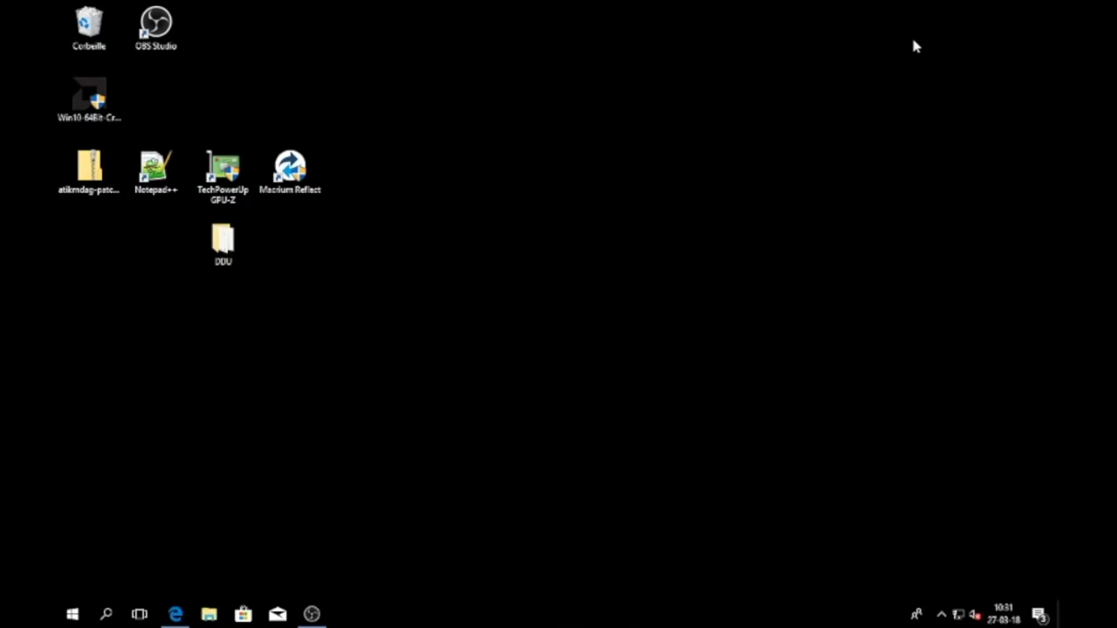
right_click(88, 167)
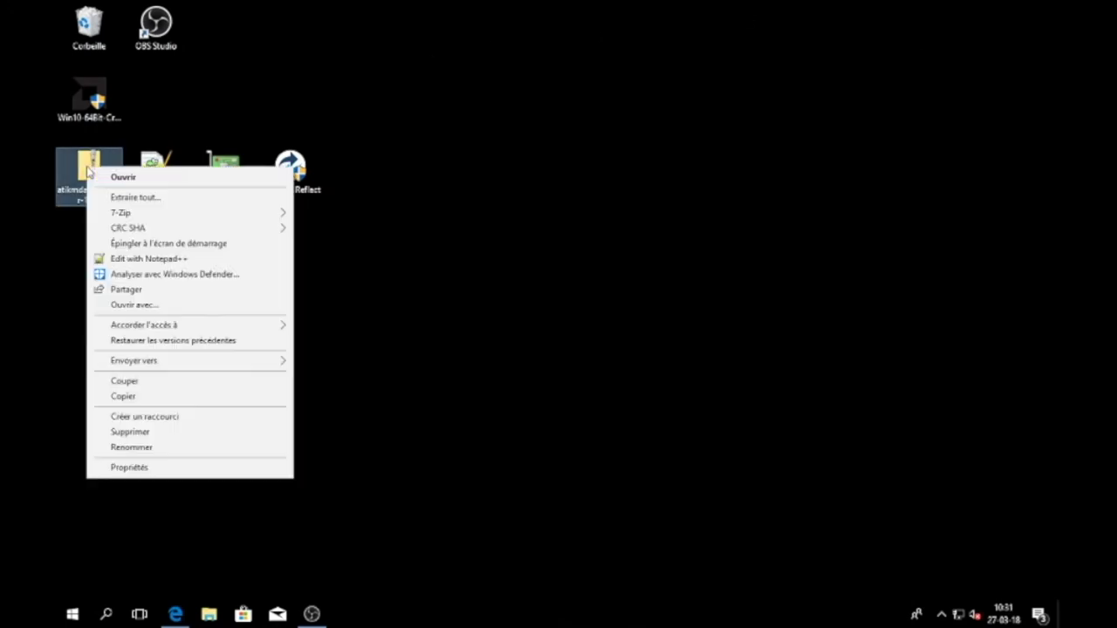
mouse_move(120, 218)
left_click(374, 276)
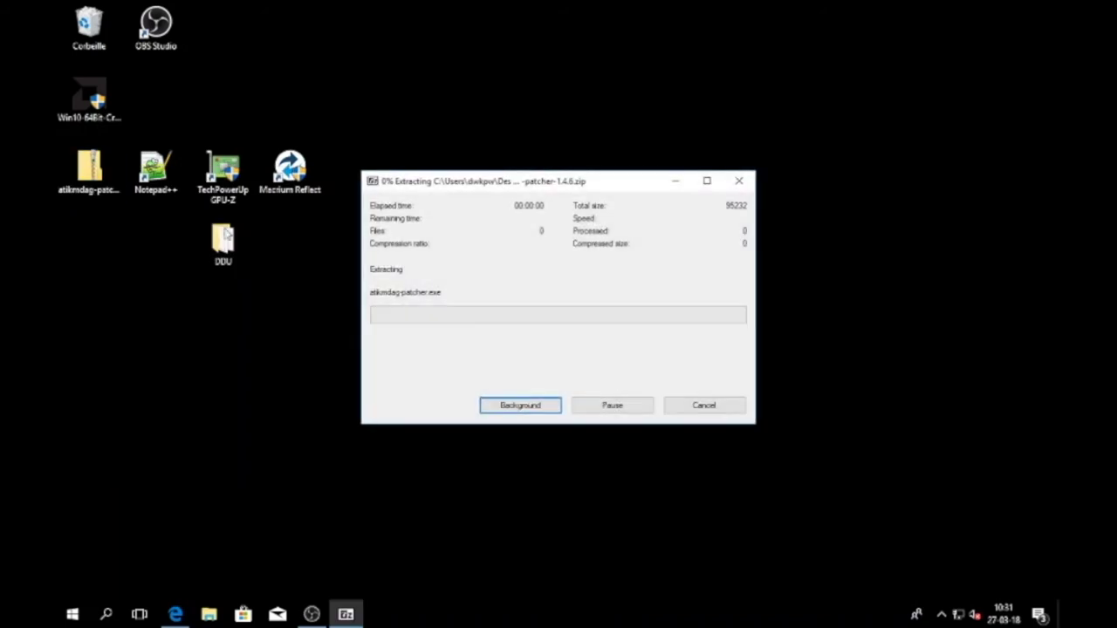
double_click(92, 245)
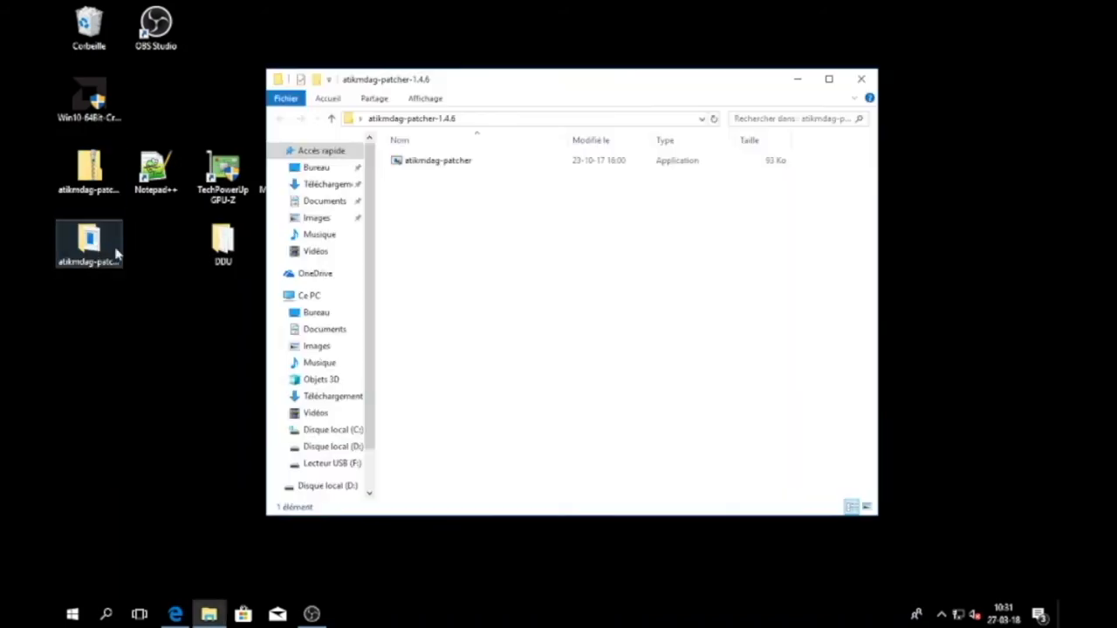
Run atikmdag-patcher and accept patching the values found in the 64-bit driver
right_click(417, 166)
left_click(442, 182)
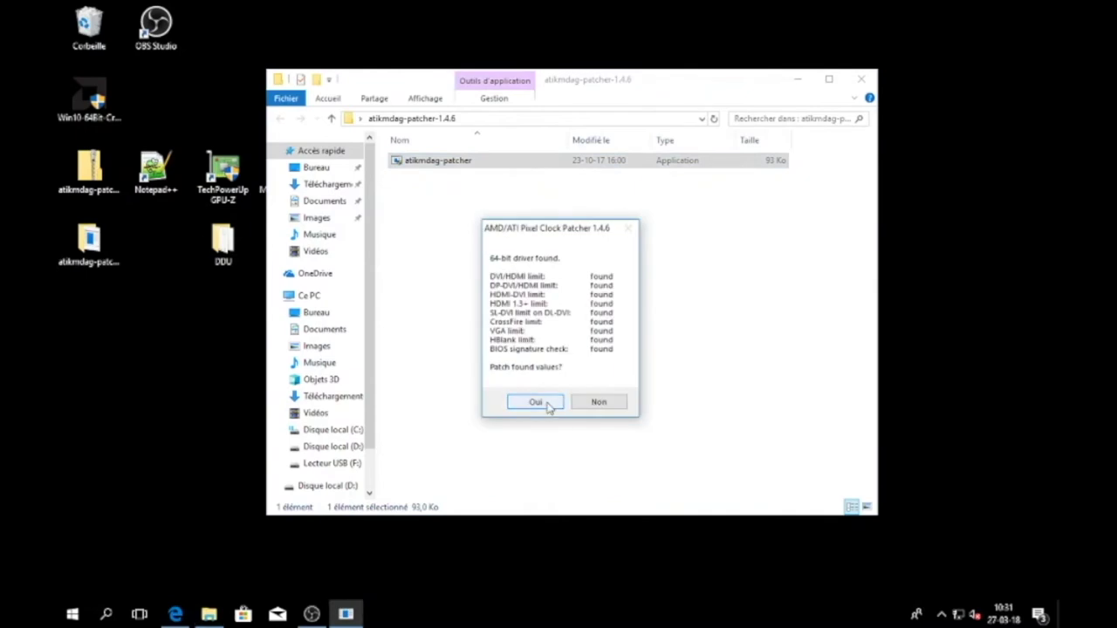
left_click(547, 407)
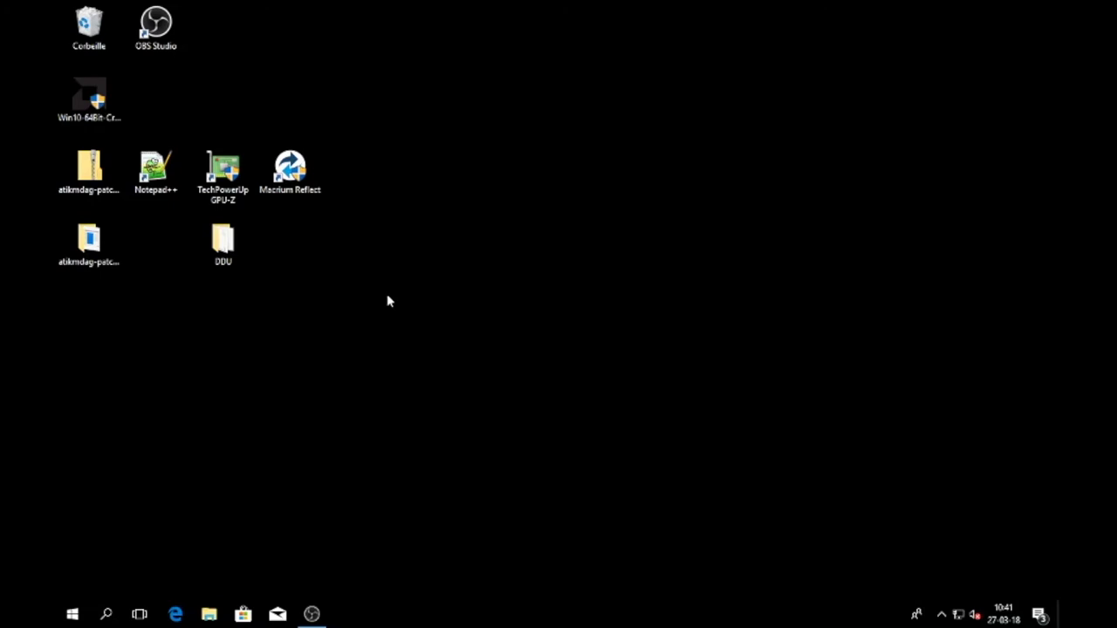
Move the AMD driver installer, the atikmdag-patcher archive and folder, and the DDU folder from the desktop to the Recycle Bin
left_click_drag(247, 249, 89, 28)
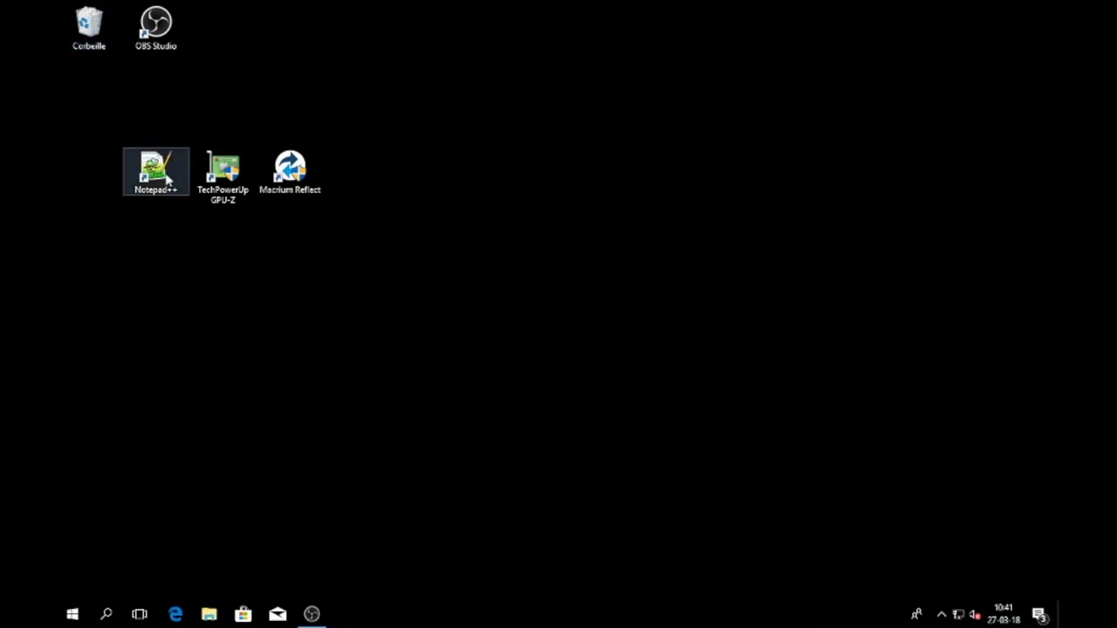
Switch to Microsoft Edge, search for "msi afterburner", and open the Afterburner page on MSI Global
left_click(176, 614)
left_click(499, 66)
type("msi a")
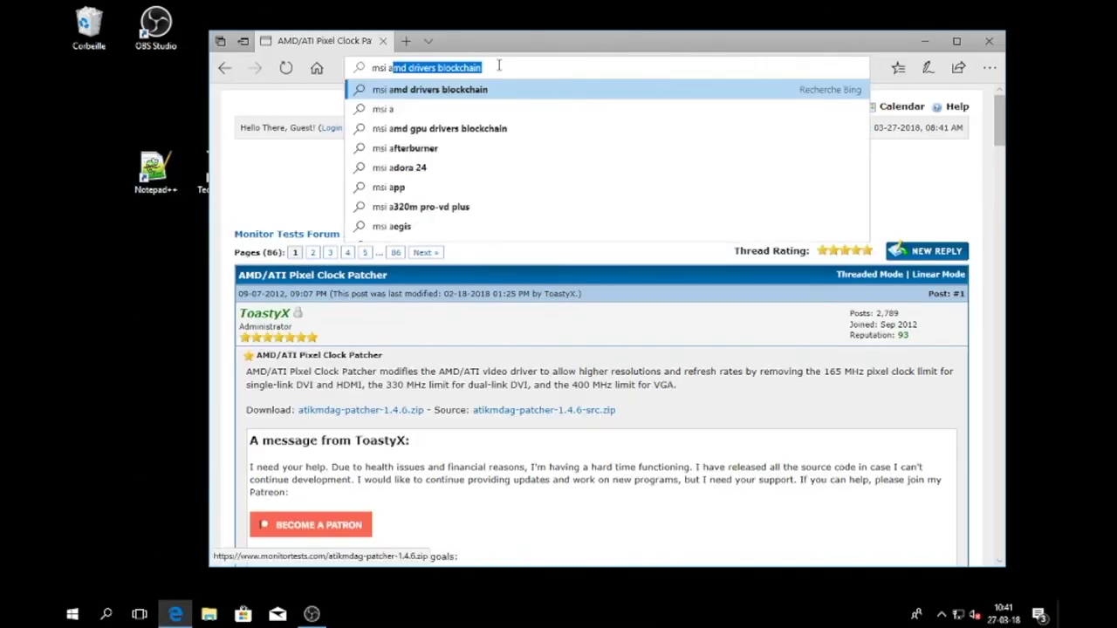
type("fterburner")
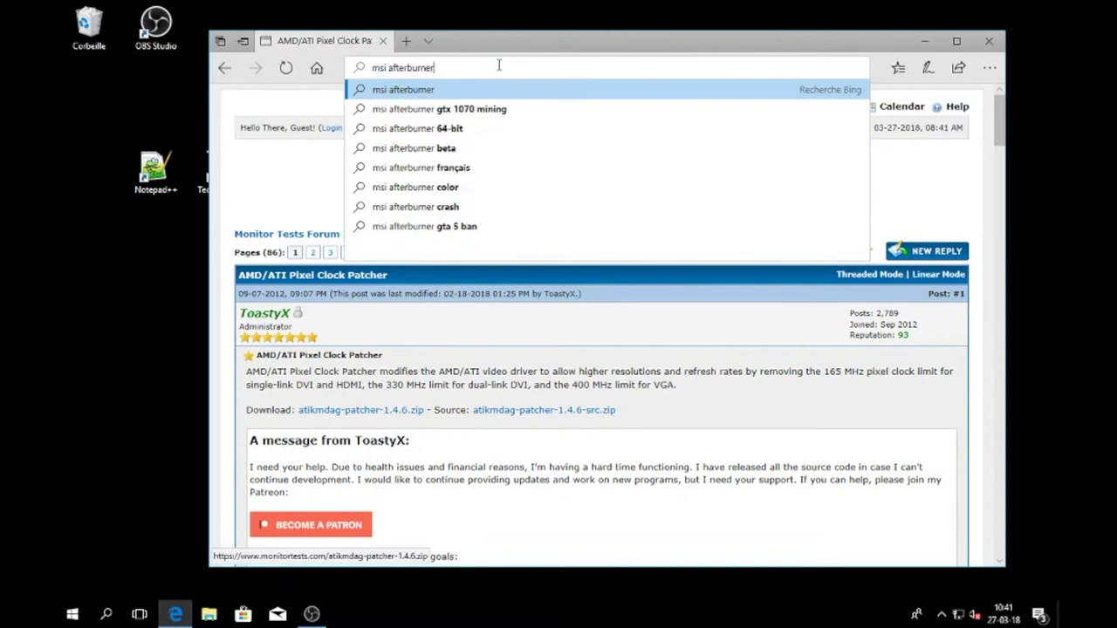
key("Return")
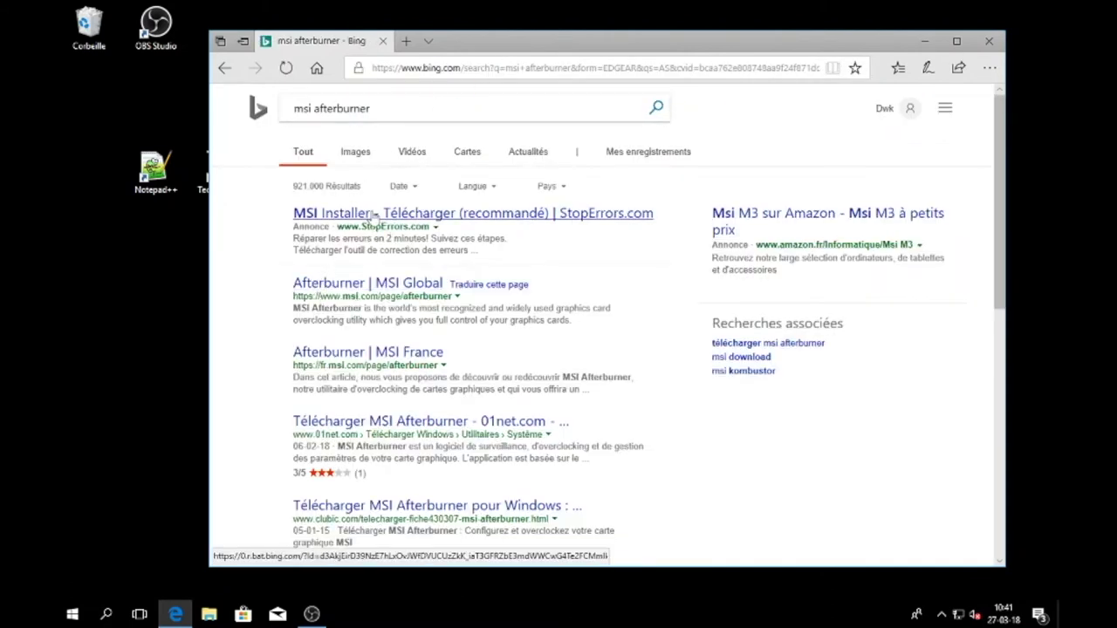
left_click(350, 292)
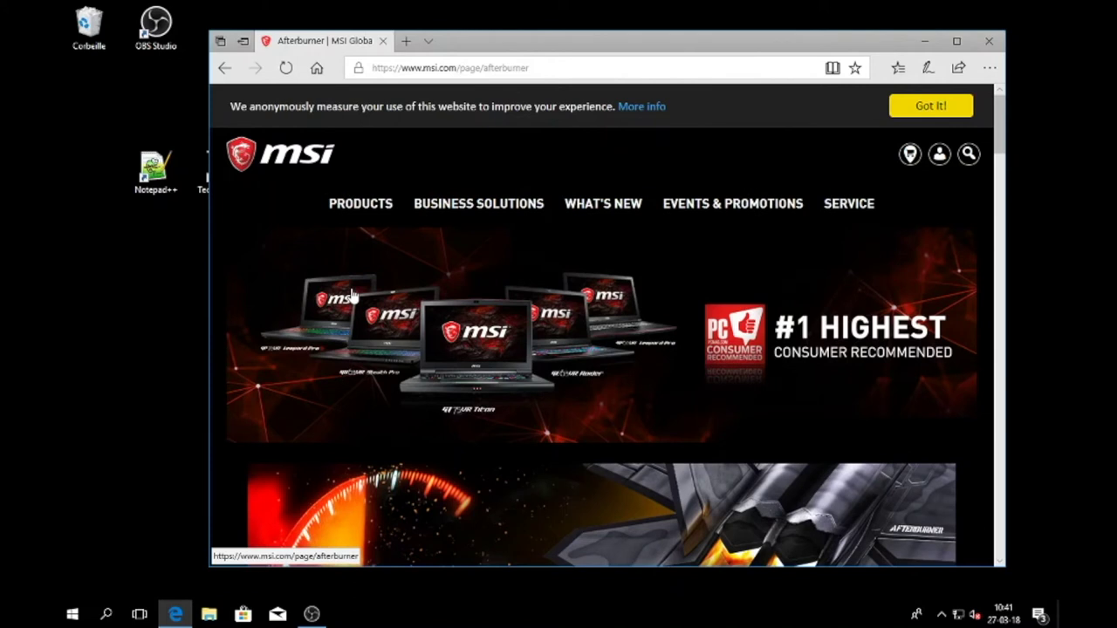
left_click(225, 67)
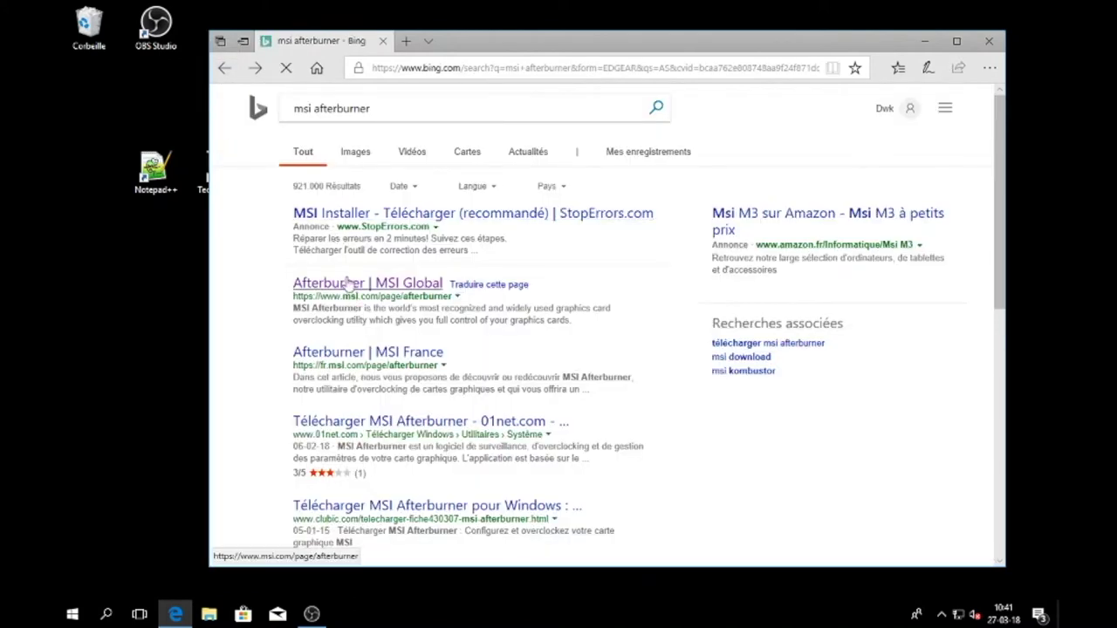
left_click(348, 282)
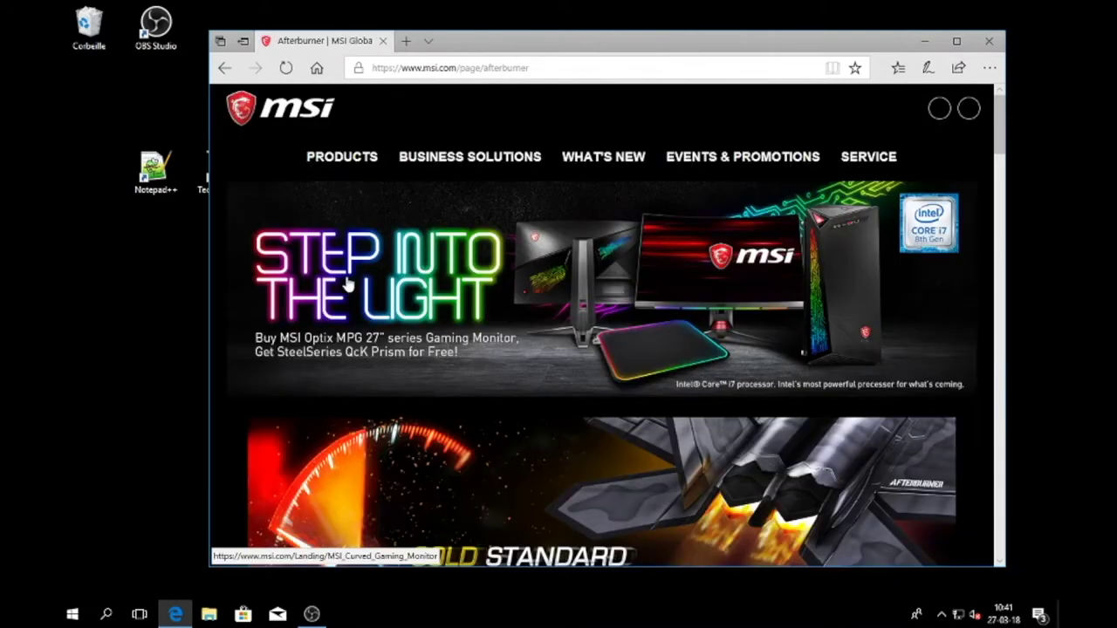
Download MSI Afterburner from the page's downloads section and save MSIAfterburnerSetup.zip to the desktop (Bureau)
scroll(349, 282, "down", 3)
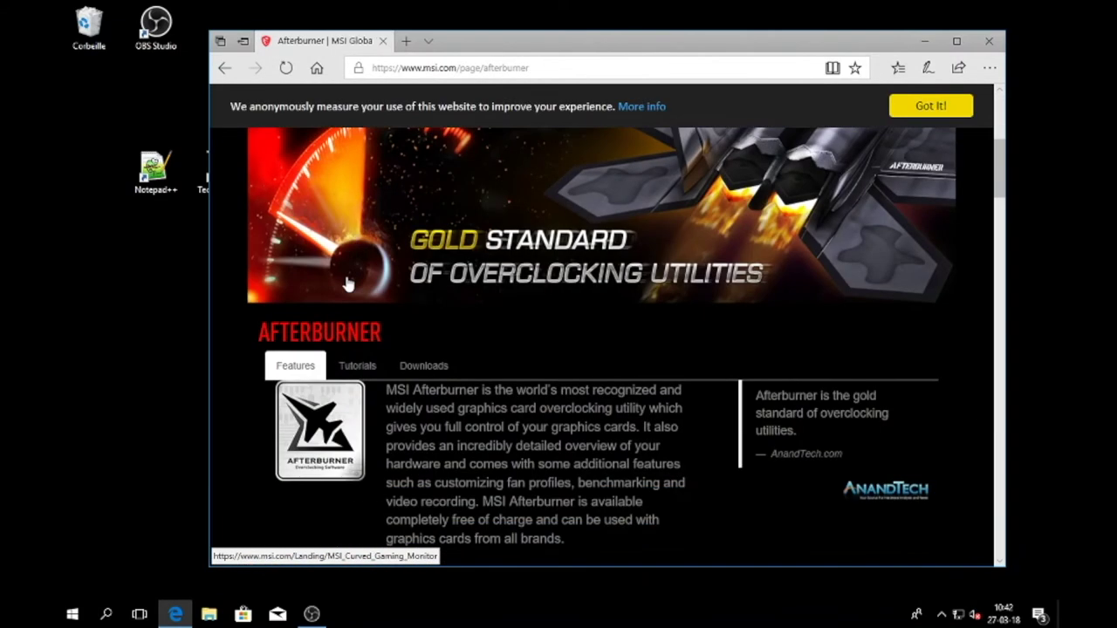
left_click(422, 366)
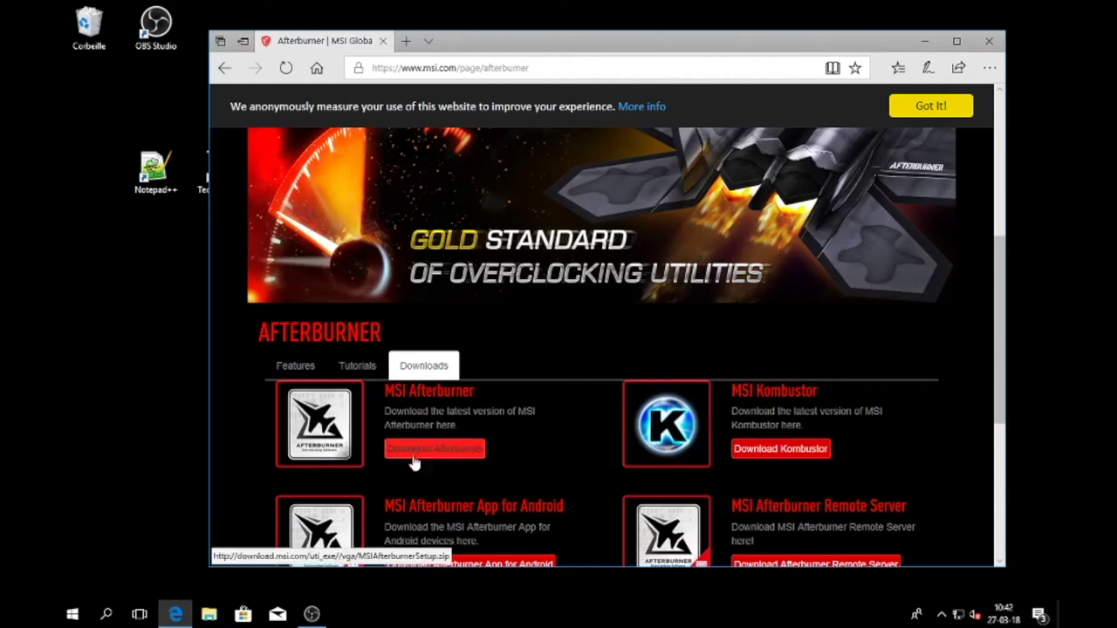
left_click(420, 451)
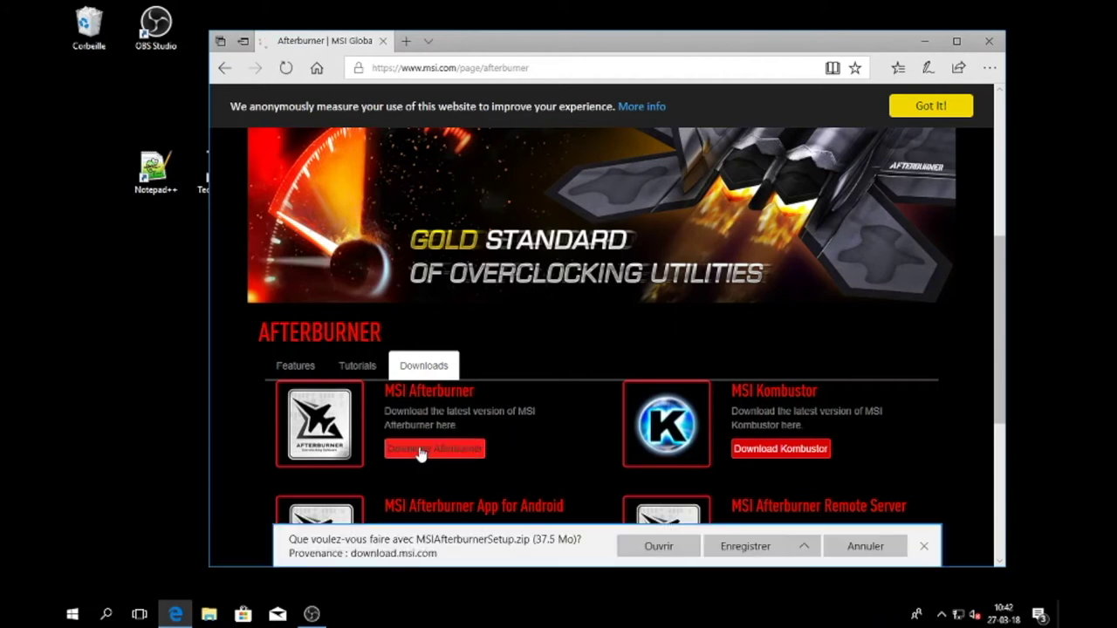
left_click(806, 547)
left_click(792, 527)
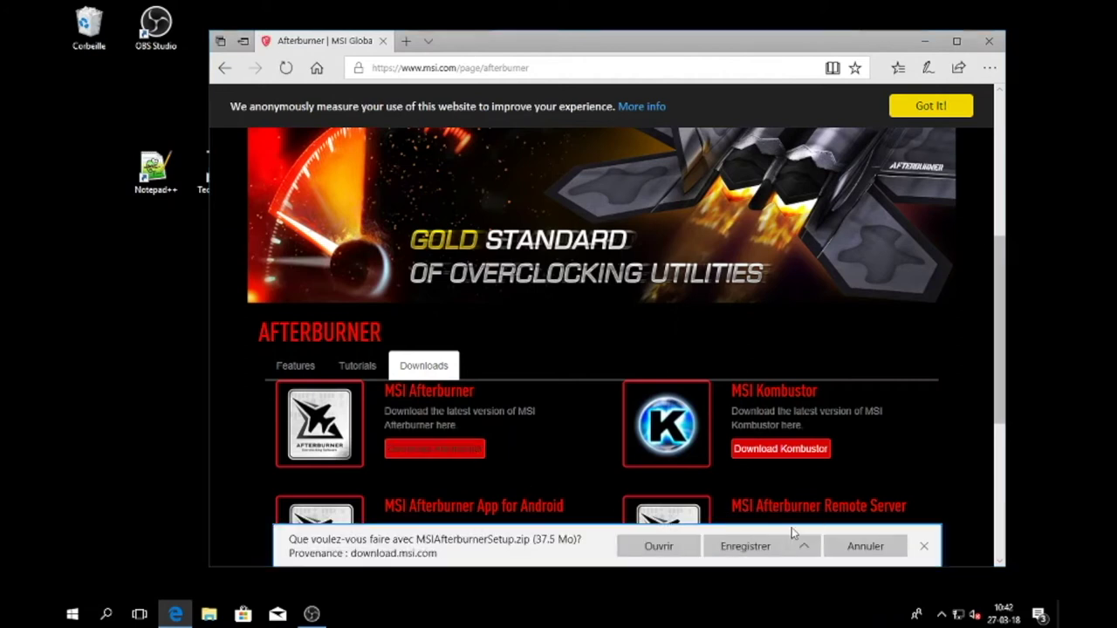
left_click(349, 166)
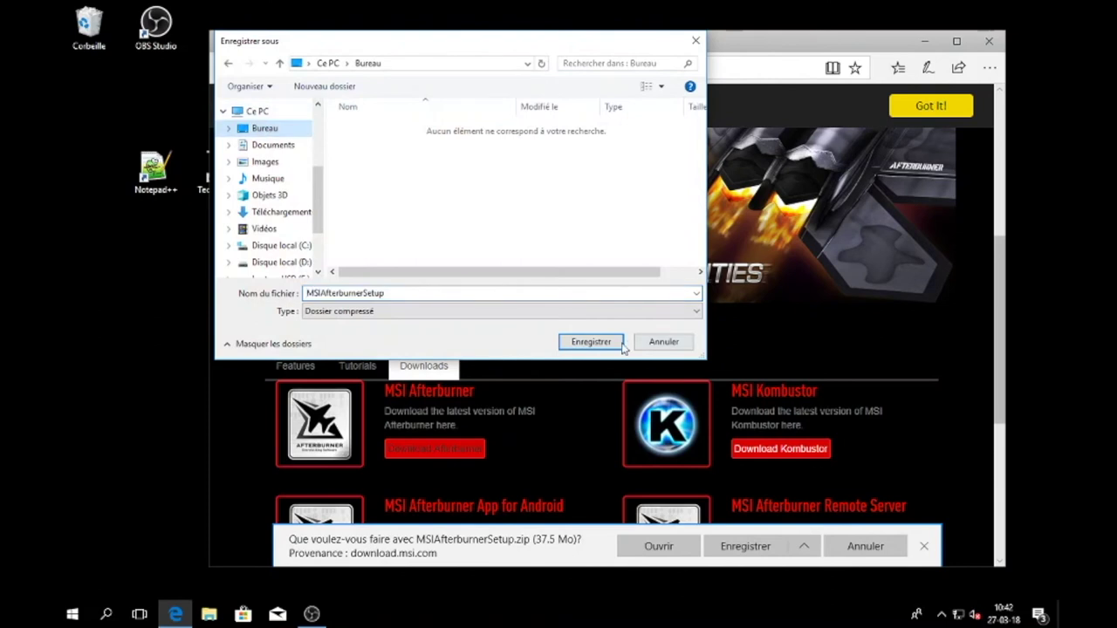
left_click(591, 342)
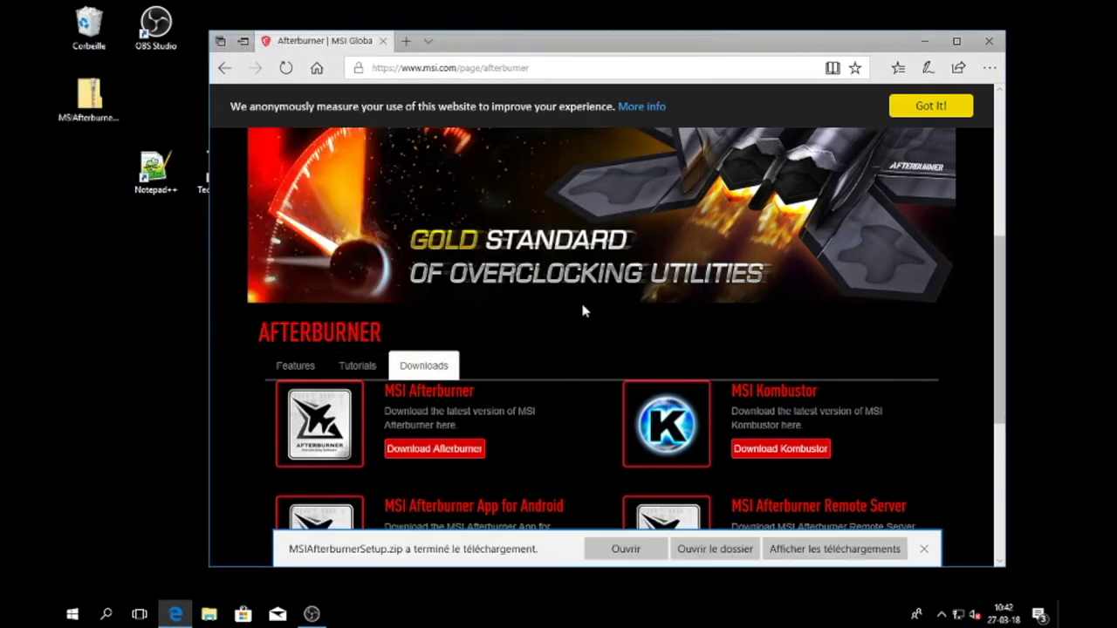
Extract the MSIAfterburnerSetup archive on the desktop into its own folder with 7-Zip
right_click(91, 104)
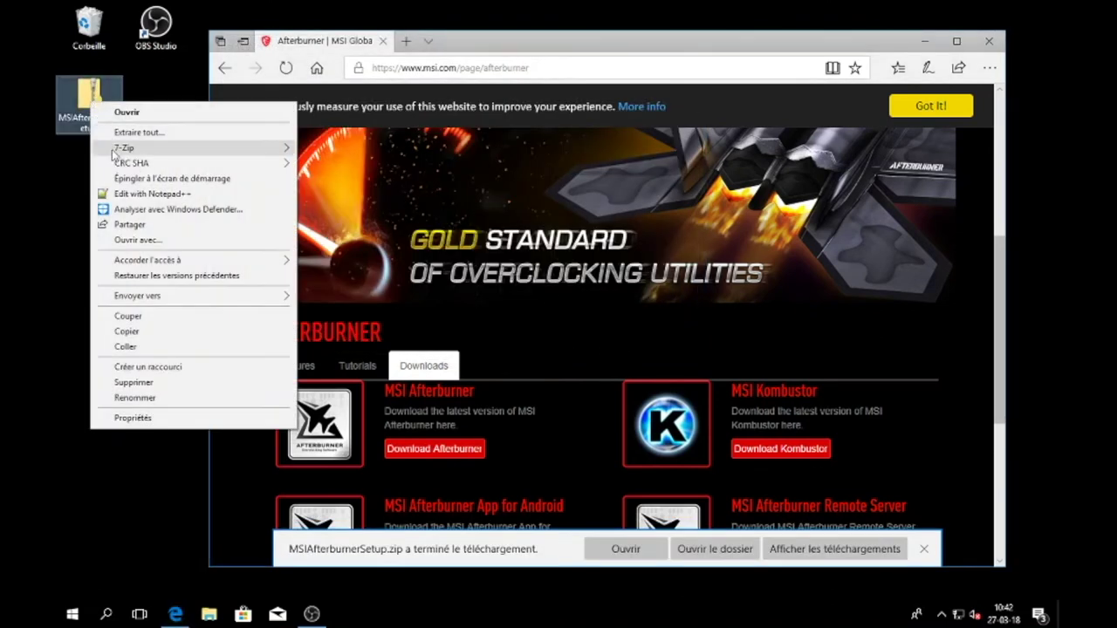
mouse_move(249, 150)
left_click(383, 211)
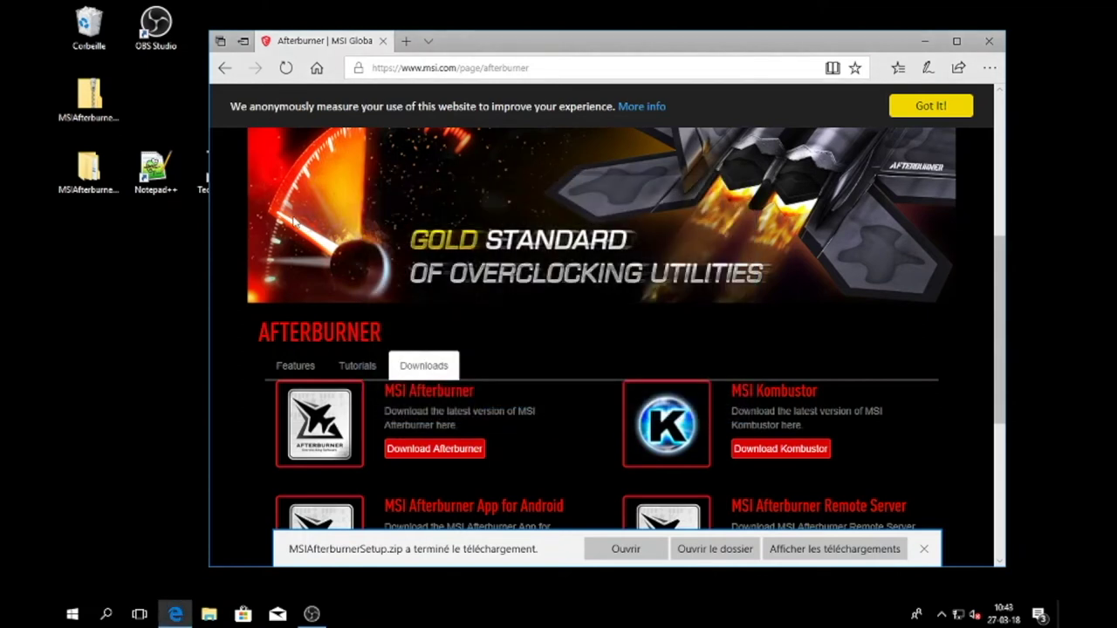
Open the 4.4.2 folder inside the desktop's MSIAfterburnerSetup folder and launch the MSIAfterburnerSetup442 installer
double_click(89, 170)
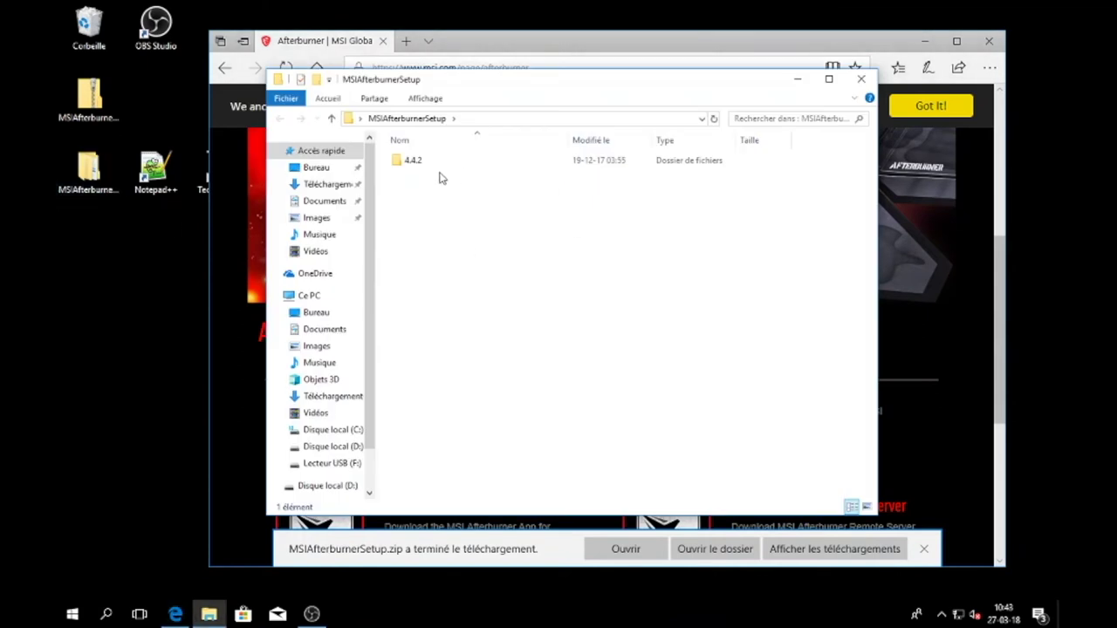
double_click(417, 162)
left_click(419, 165)
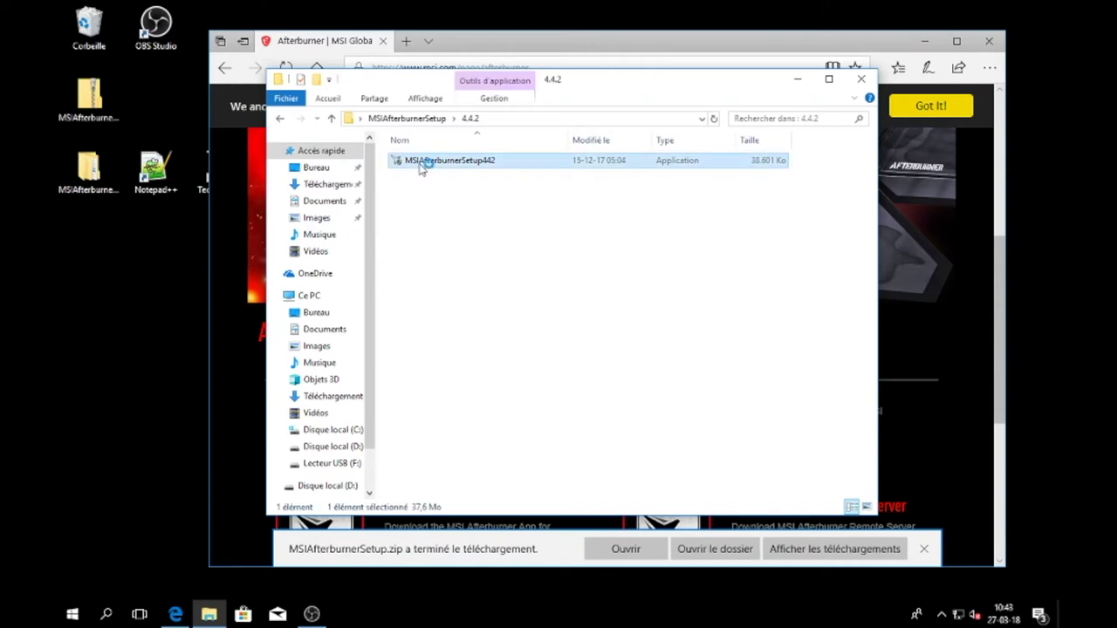
left_click(550, 340)
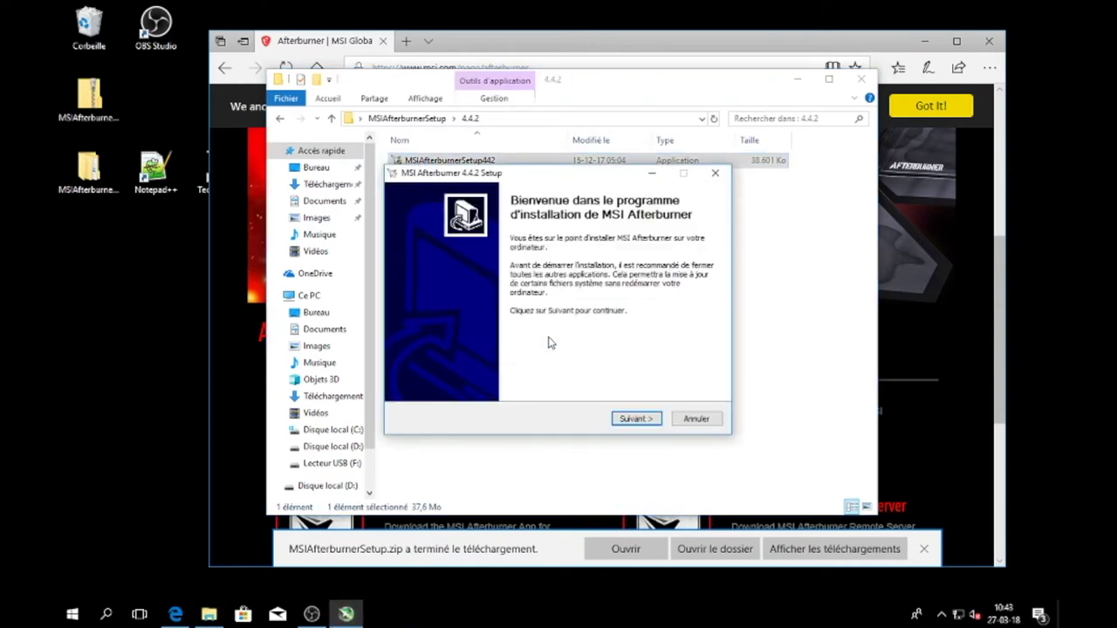
Accept the licence agreement and install MSI Afterburner in C:\Program Files (x86)\MSI Afterburner with the default options
left_click(626, 417)
left_click(508, 375)
left_click(644, 418)
left_click(644, 419)
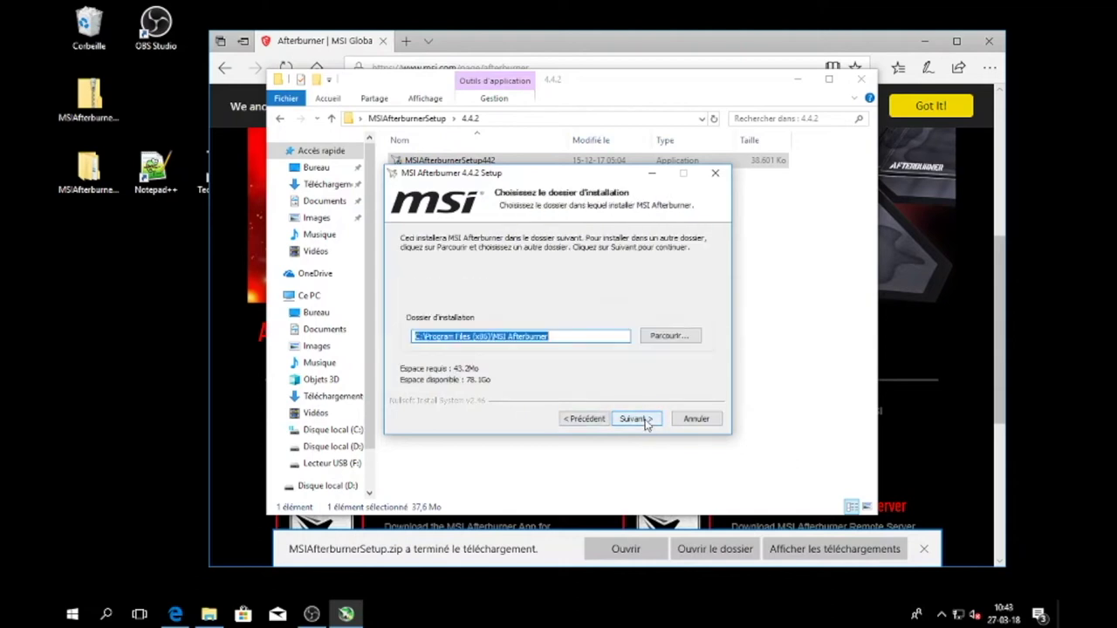
left_click(644, 420)
left_click(642, 420)
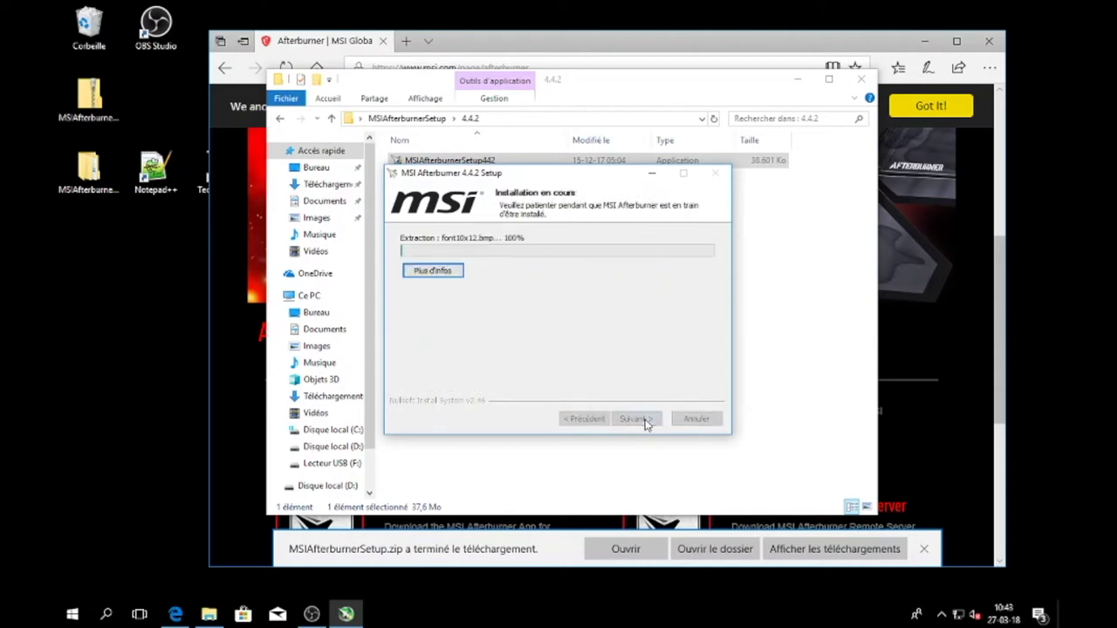
Finish the RivaTuner Statistics Server and MSI Afterburner setups, launch Afterburner, and minimise the Explorer and Edge windows
left_click(639, 420)
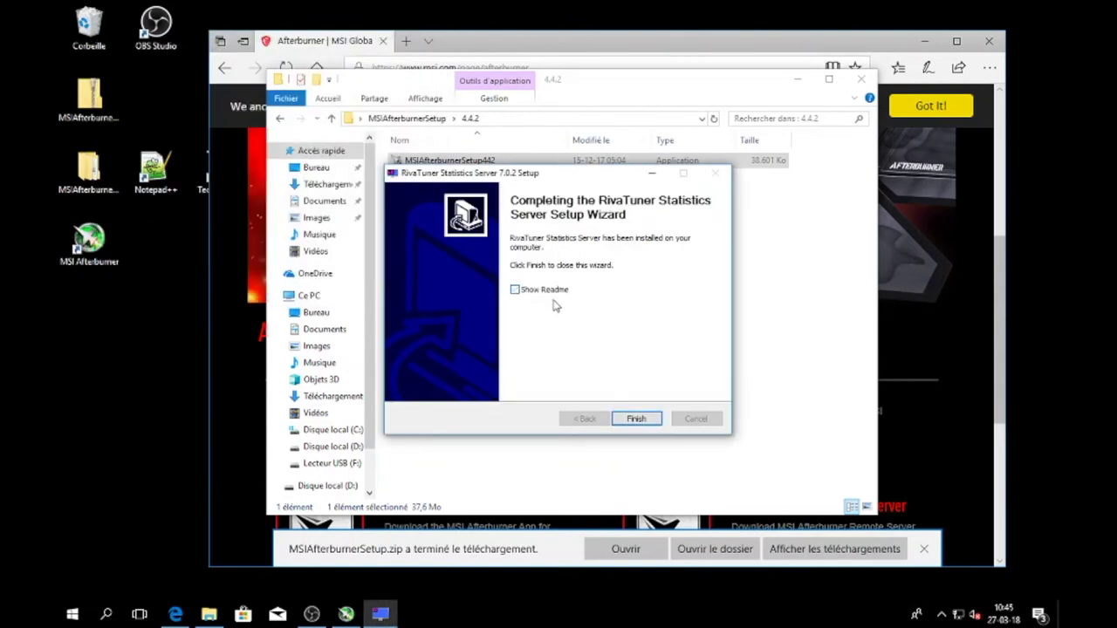
left_click(638, 413)
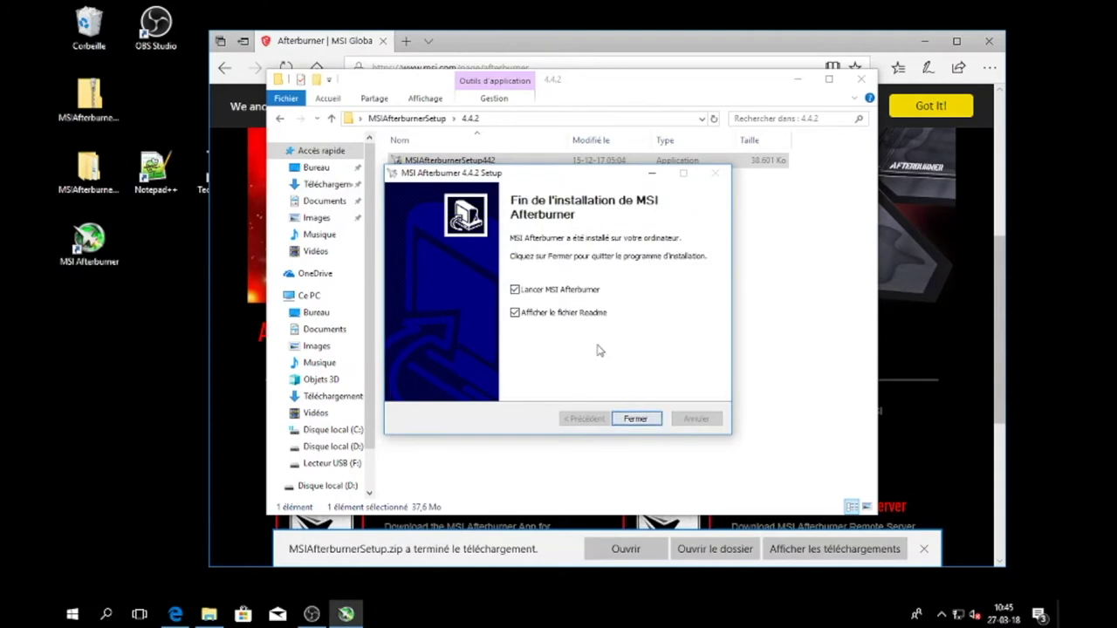
left_click(634, 420)
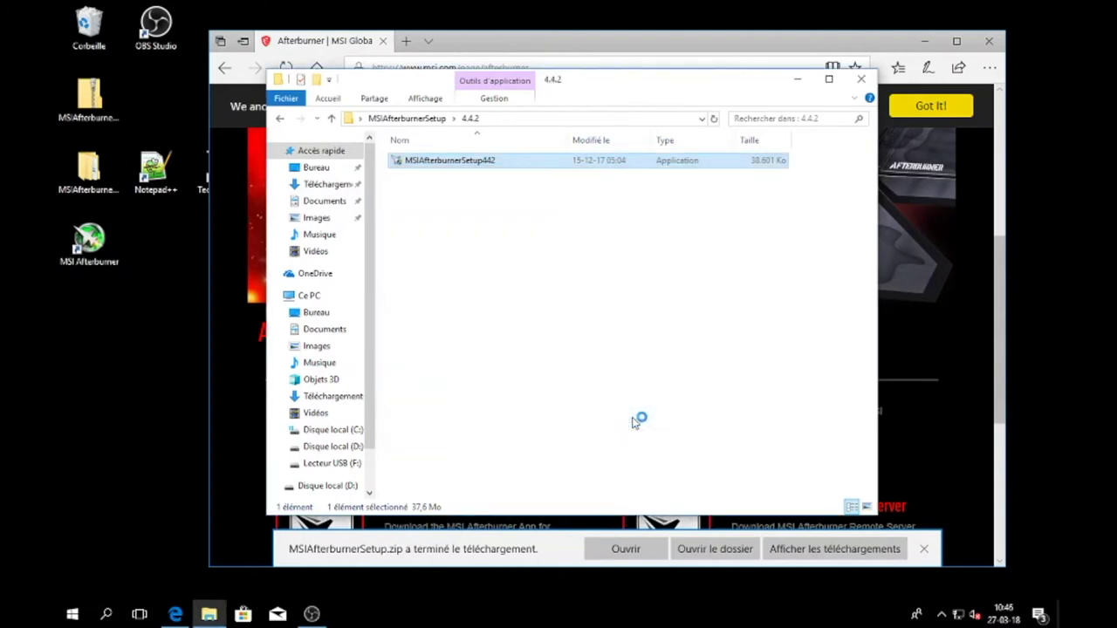
left_click(797, 80)
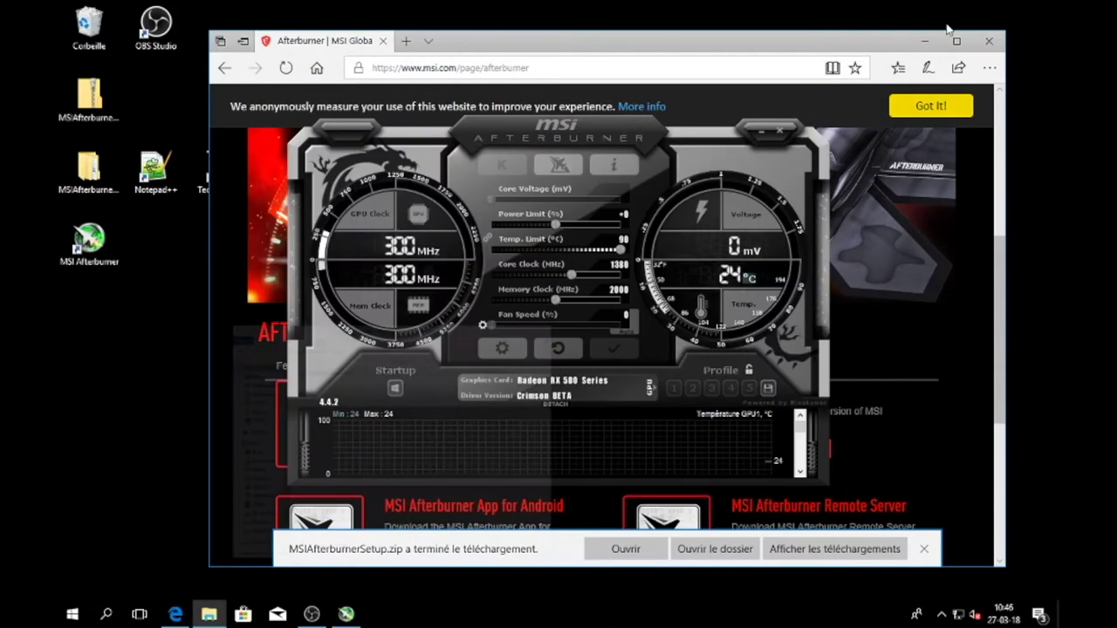
left_click(924, 41)
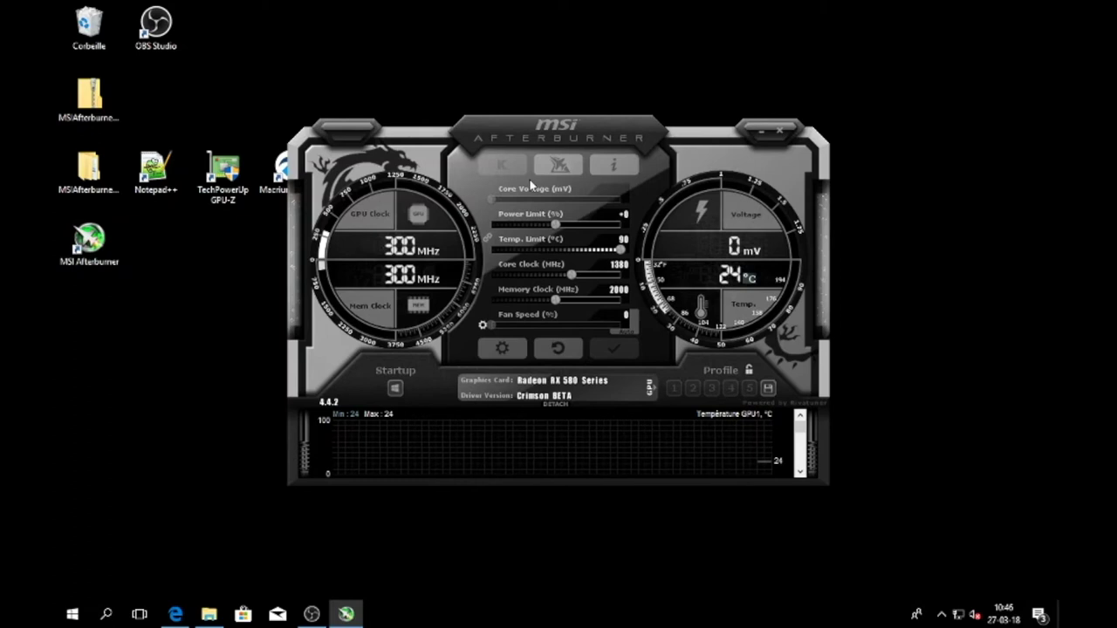
Try to adjust the Core Voltage, and turn synchronisation of the RX 580 cards off and back on
left_click_drag(493, 210, 525, 200)
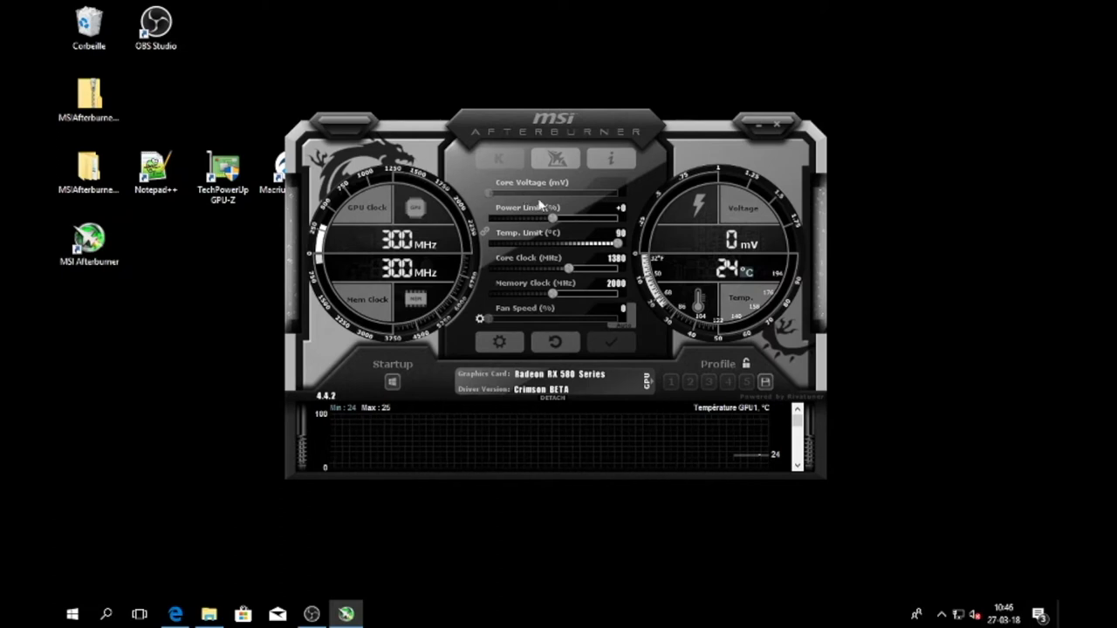
left_click(646, 381)
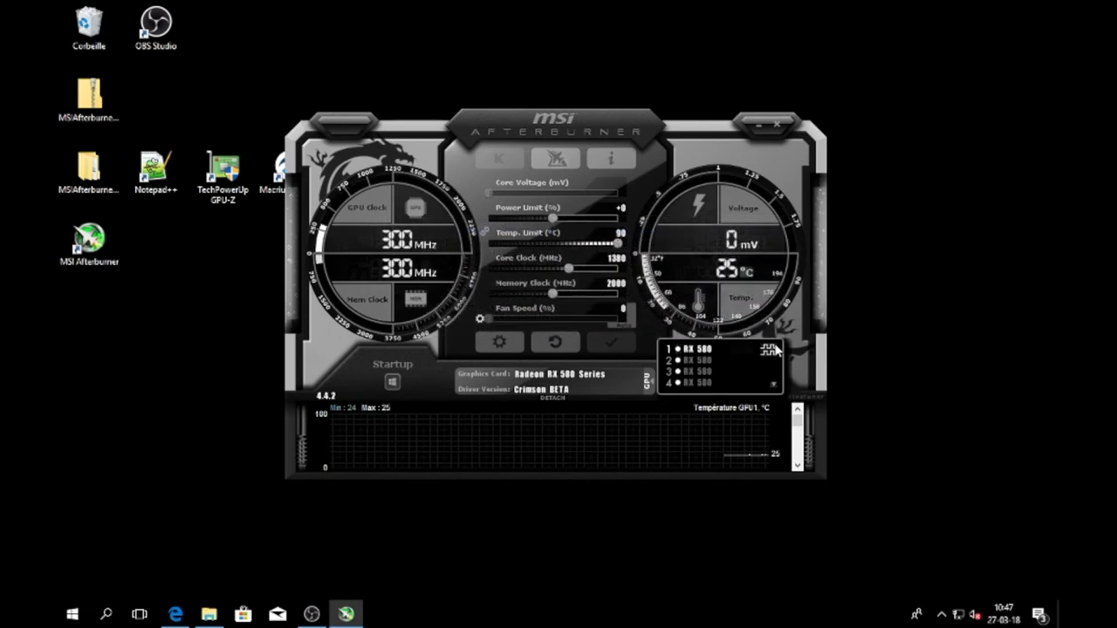
left_click(769, 352)
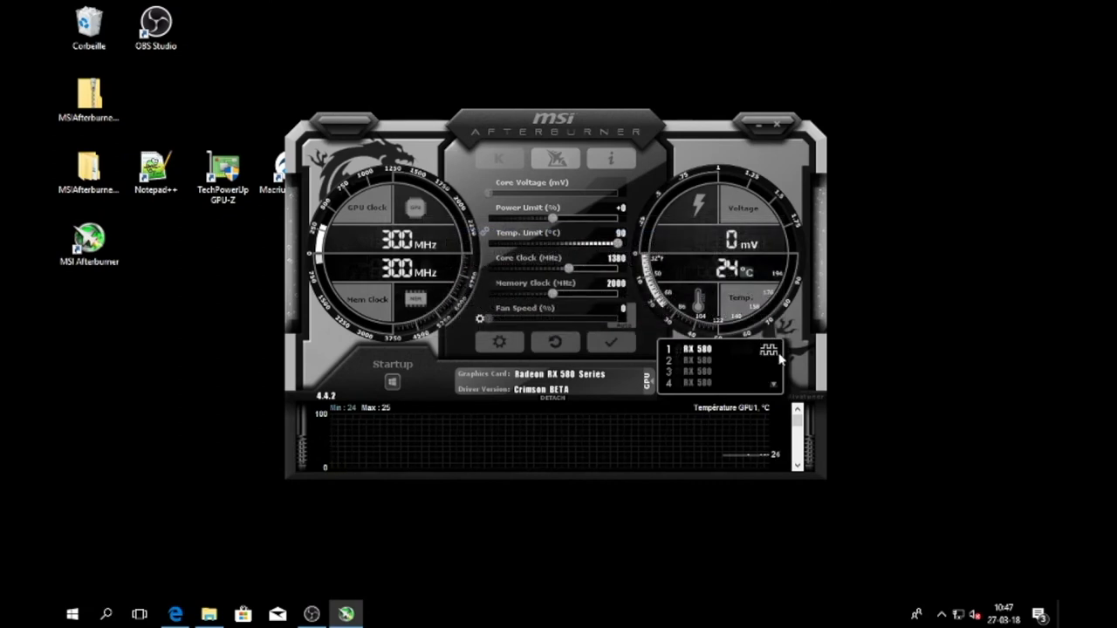
left_click(771, 357)
Open the Afterburner properties and enable starting with Windows and starting minimised
left_click(491, 343)
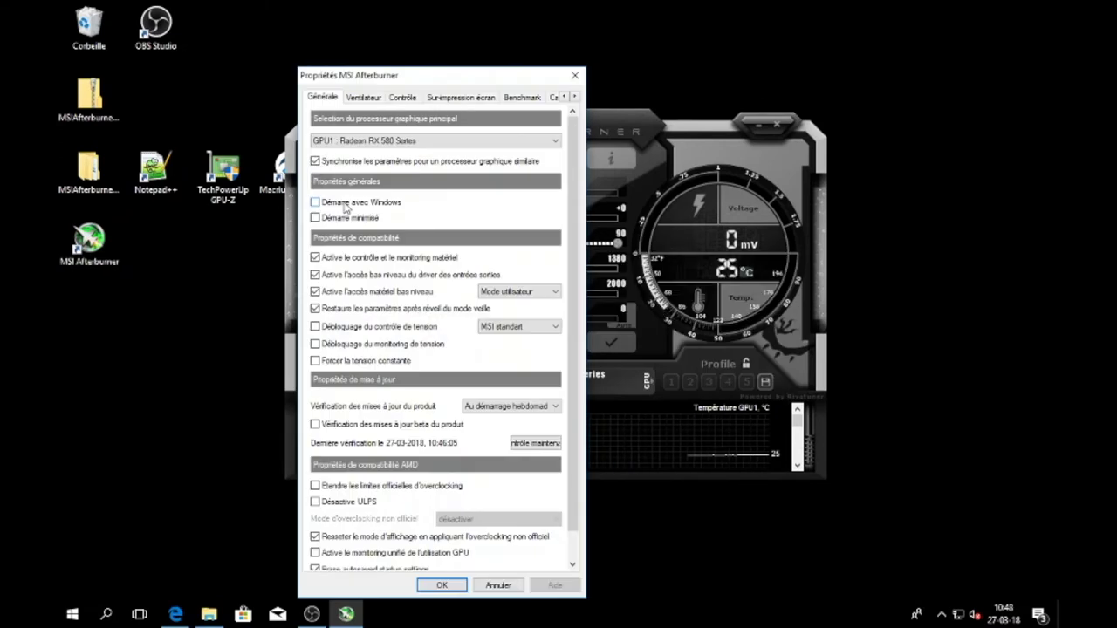
left_click(344, 203)
mouse_move(342, 224)
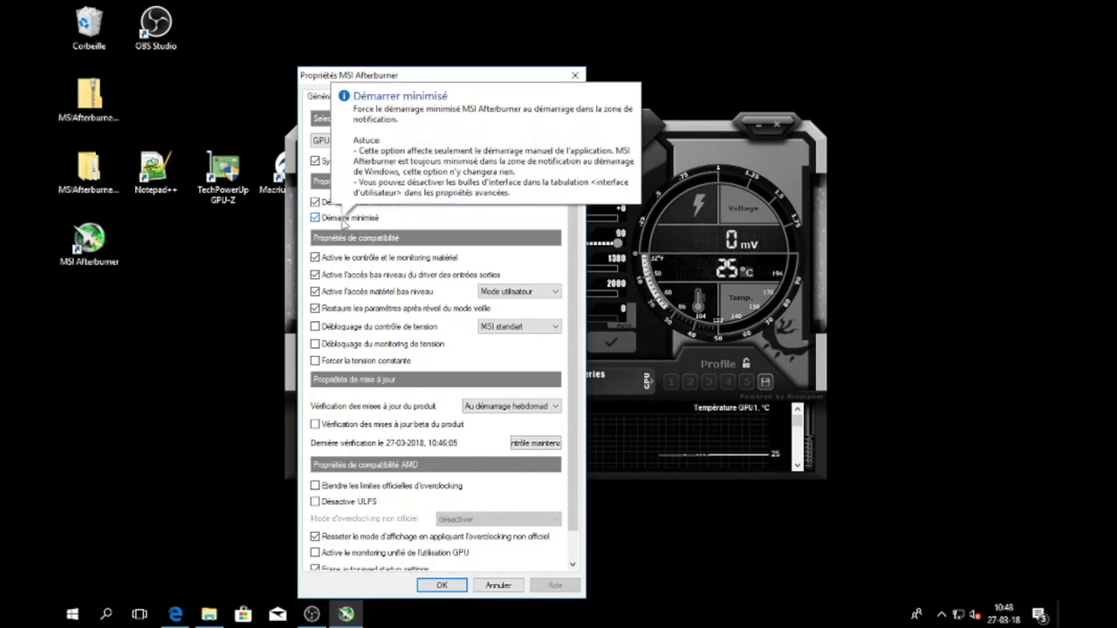
Unlock voltage control and voltage monitoring, and extend the official overclocking limits in the general properties
left_click(327, 330)
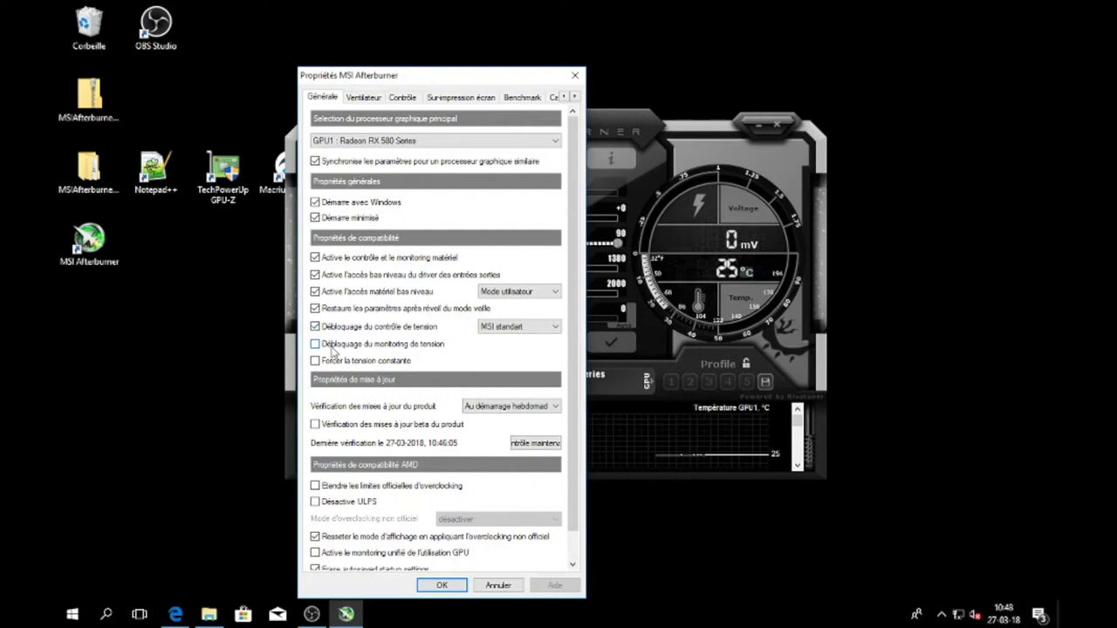
left_click(331, 349)
scroll(524, 463, "down", 2)
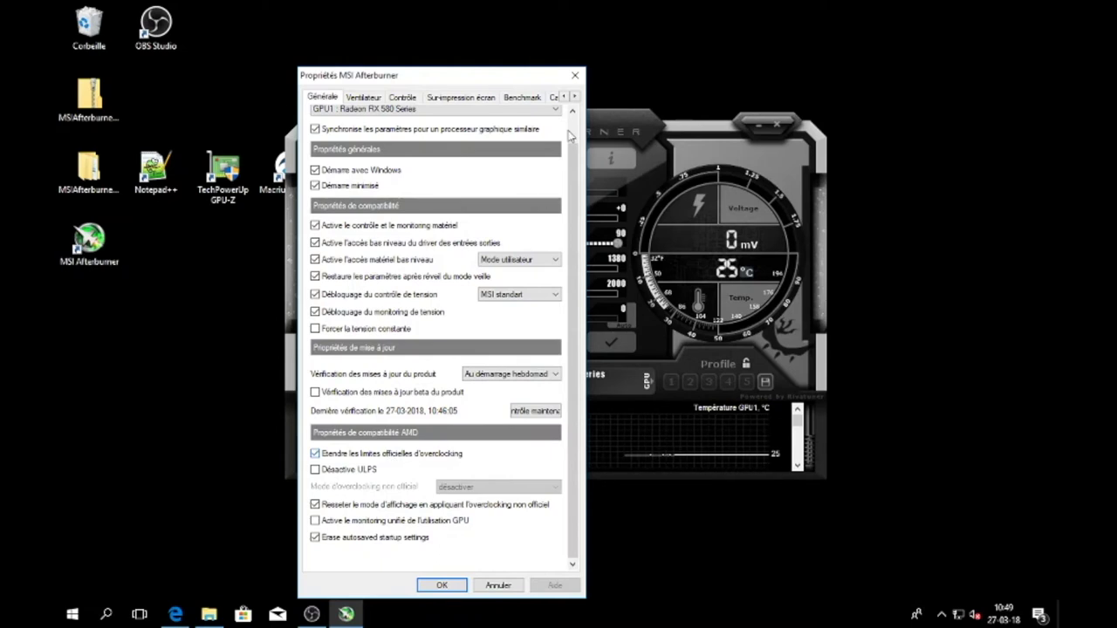
Disable the interface help bubbles ("Afficher les bulles d'aides de l'interface") in the user interface properties
left_click(576, 98)
left_click(576, 98)
left_click(576, 98)
left_click(576, 98)
left_click(575, 97)
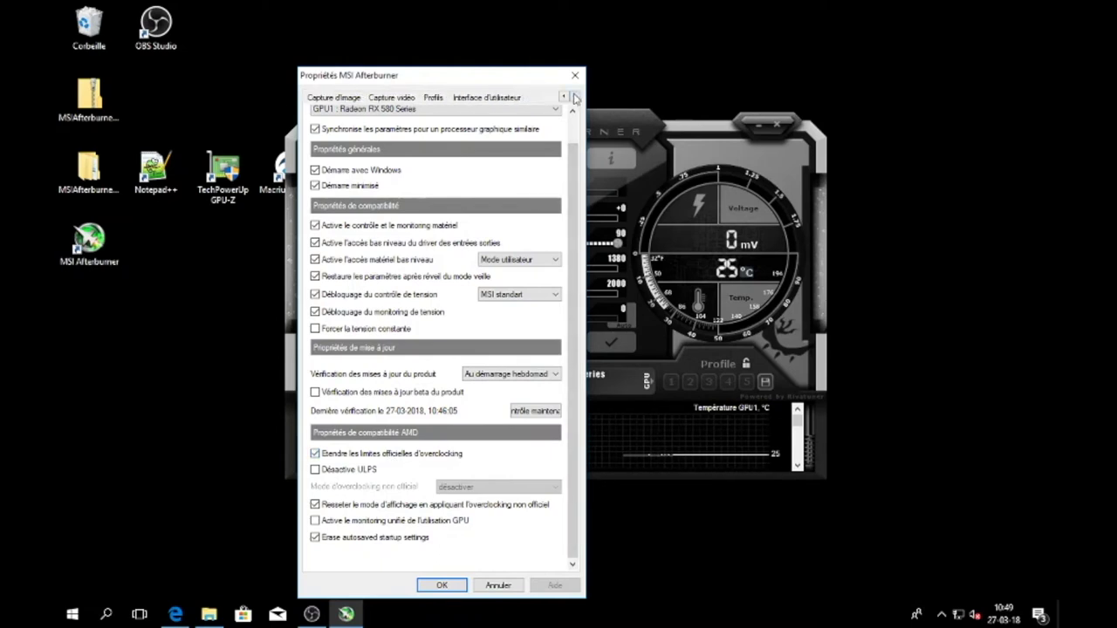
left_click(506, 98)
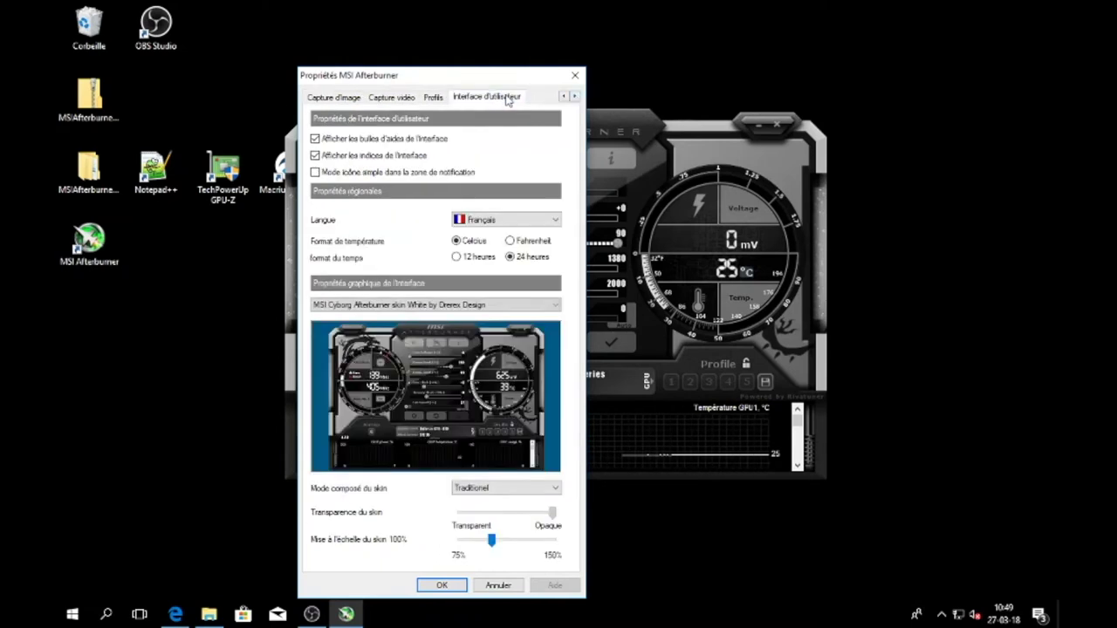
left_click(338, 144)
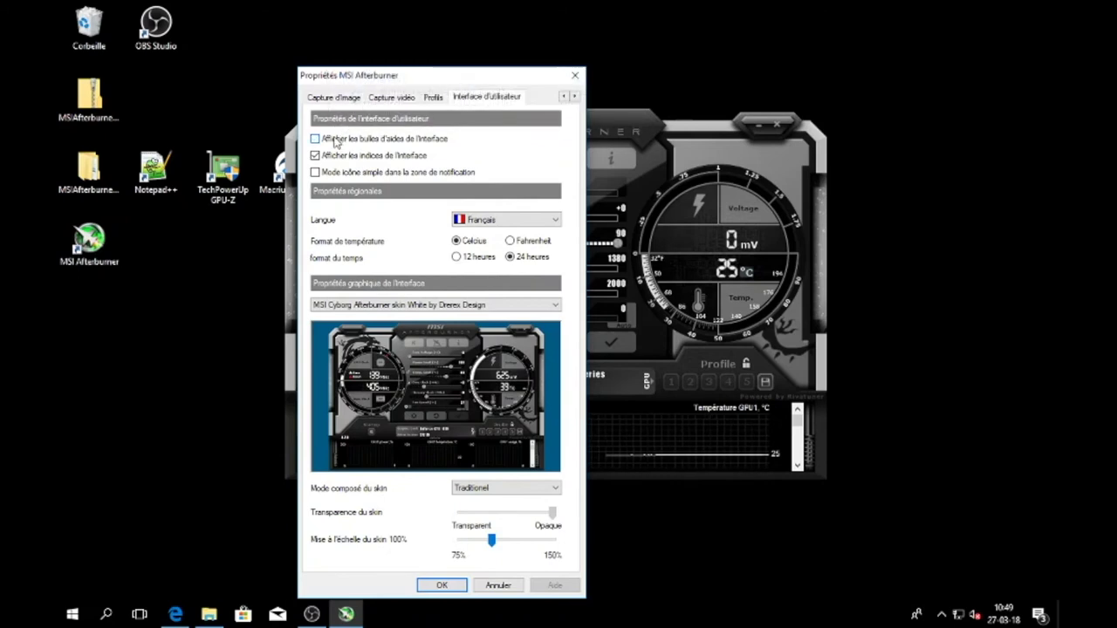
Review the remaining property pages, from the general settings through control, on-screen display, benchmark and video capture to the user interface
left_click(565, 97)
left_click(564, 97)
left_click(323, 98)
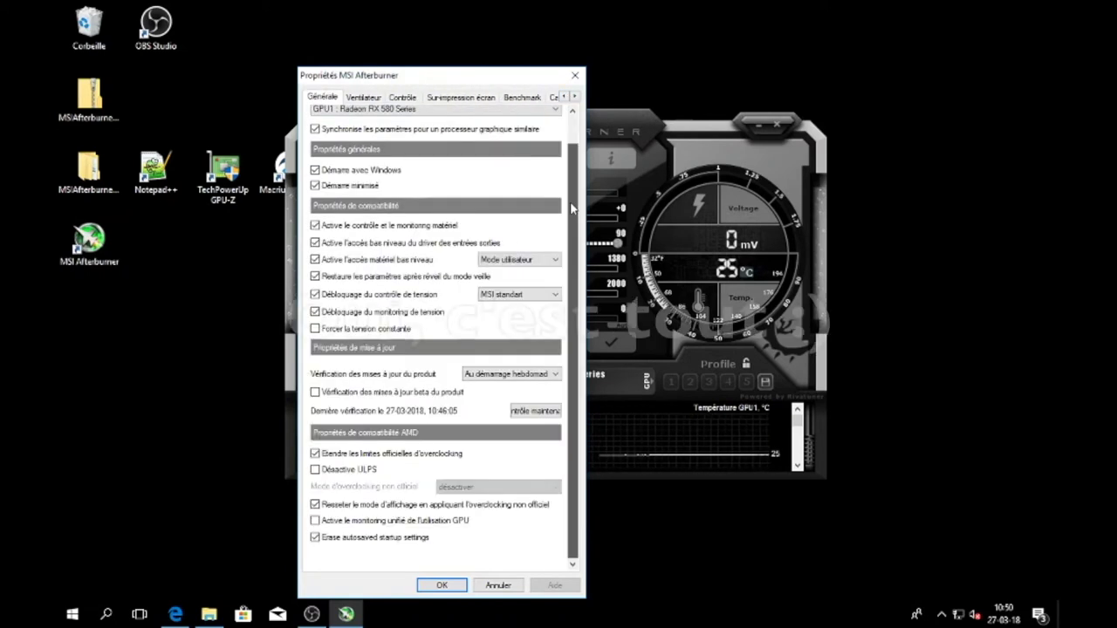
left_click(402, 97)
left_click(460, 97)
left_click(522, 97)
left_click(575, 97)
left_click(565, 97)
left_click(470, 97)
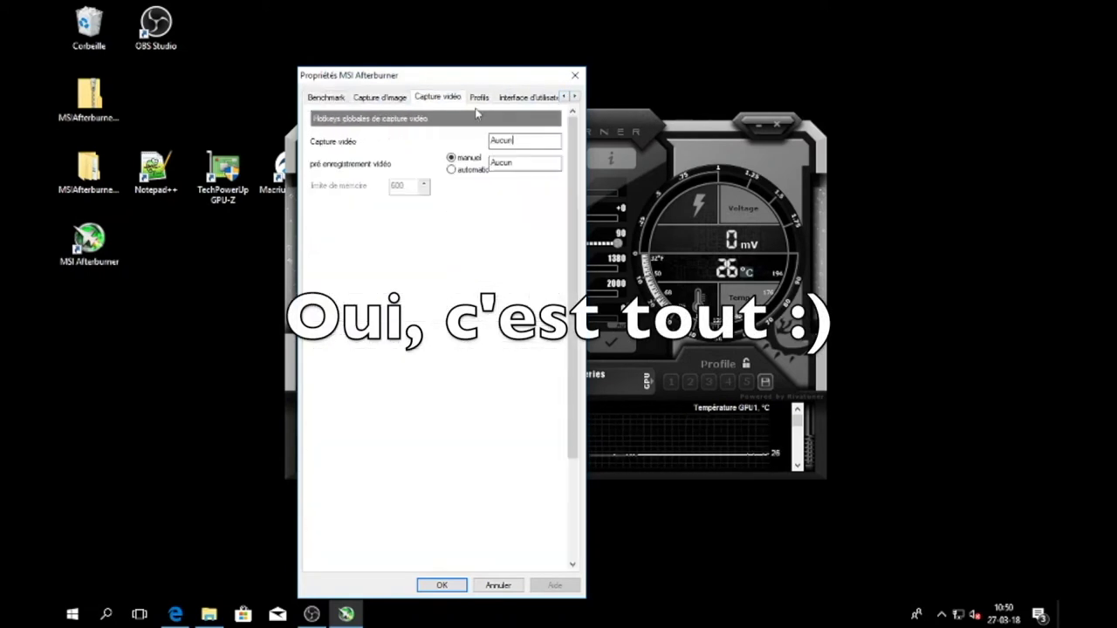
left_click(546, 97)
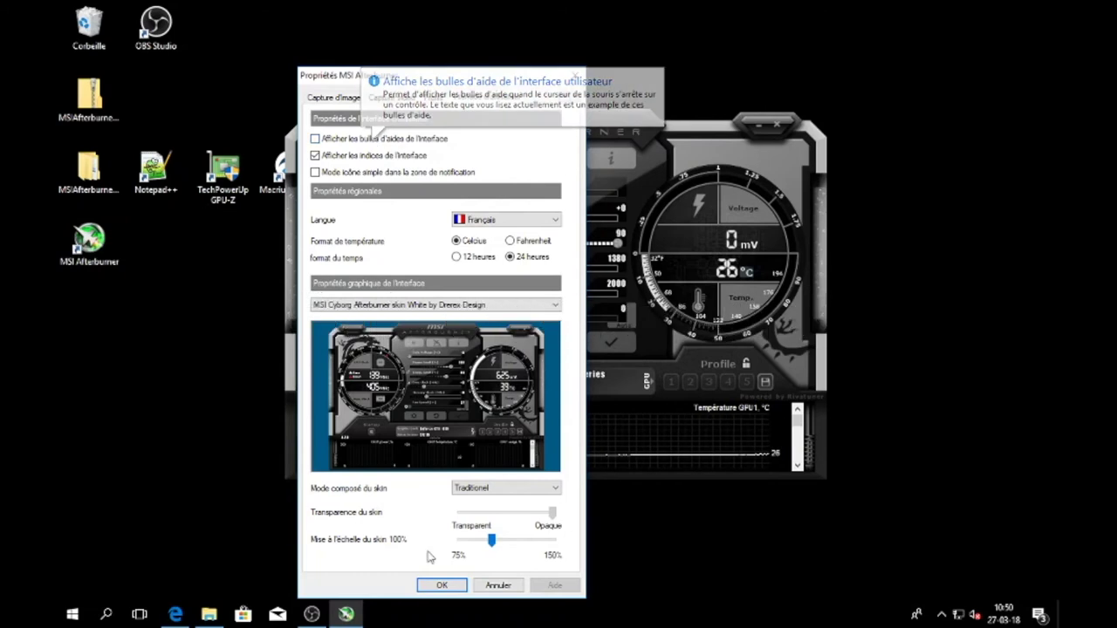
Apply the property changes, restart MSI Afterburner, and bring its window back from the notification area
left_click(441, 584)
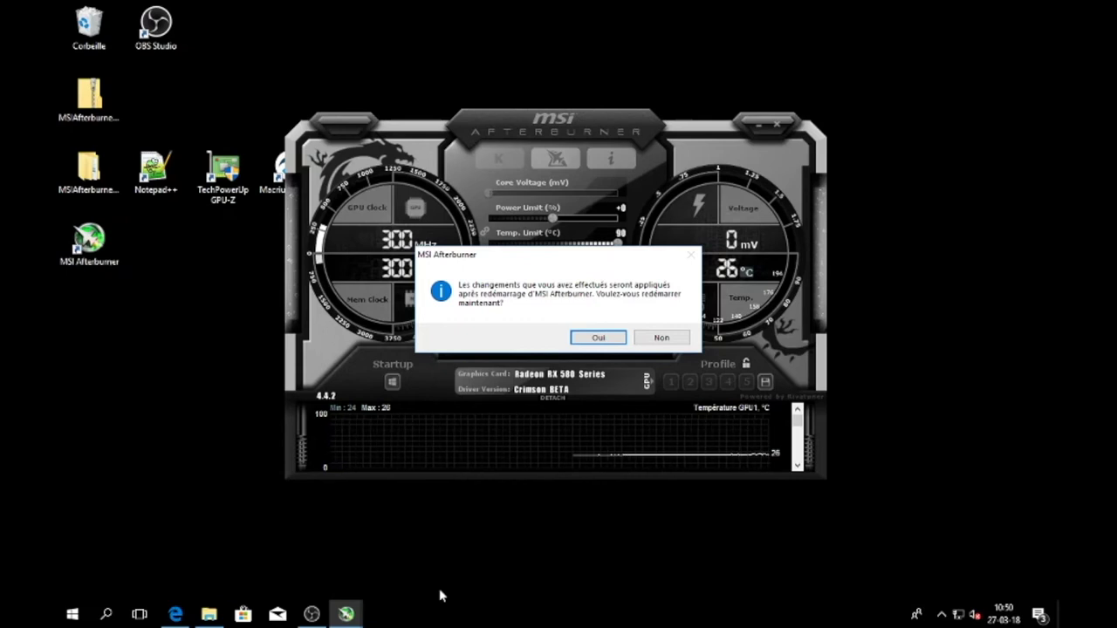
left_click(576, 343)
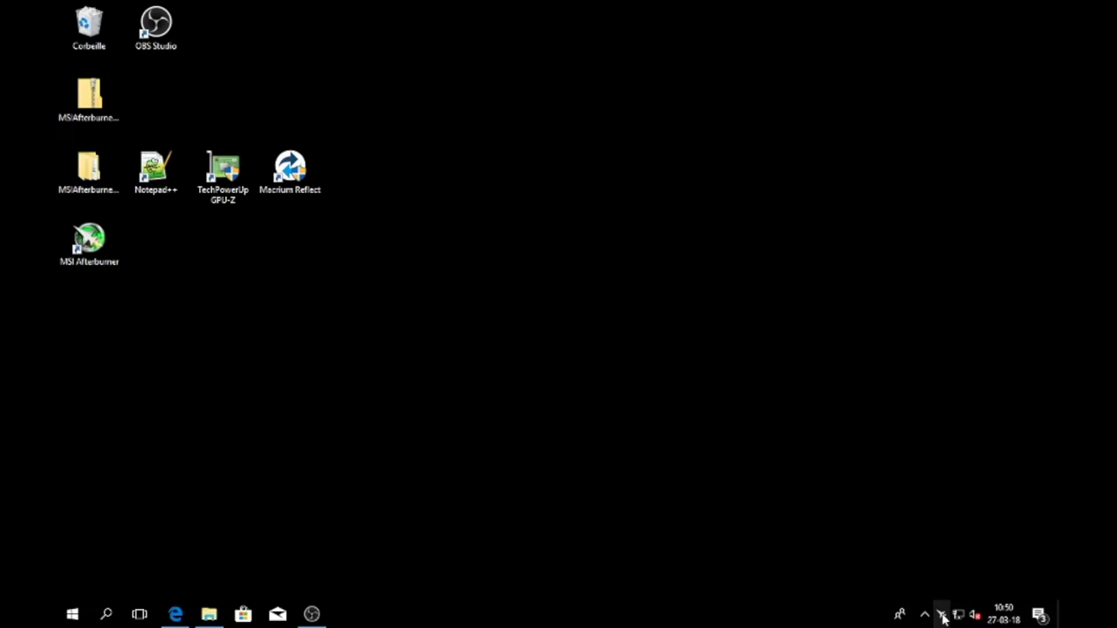
right_click(944, 619)
left_click(979, 563)
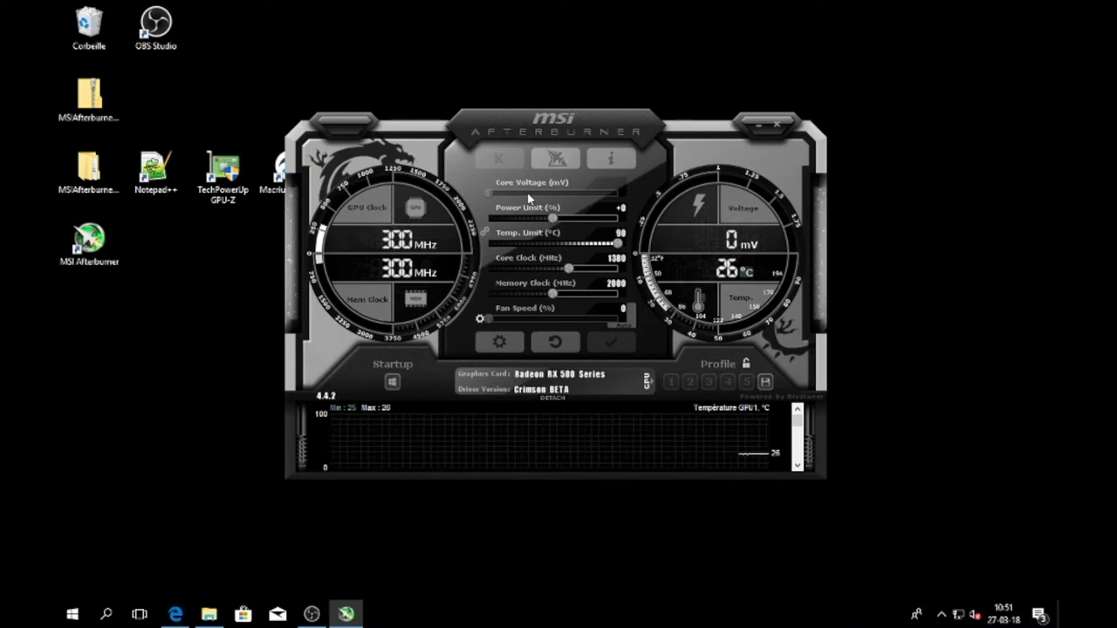
Switch to File Explorer and open C:\Program Files (x86)\MSI Afterburner\Profiles
left_click(208, 614)
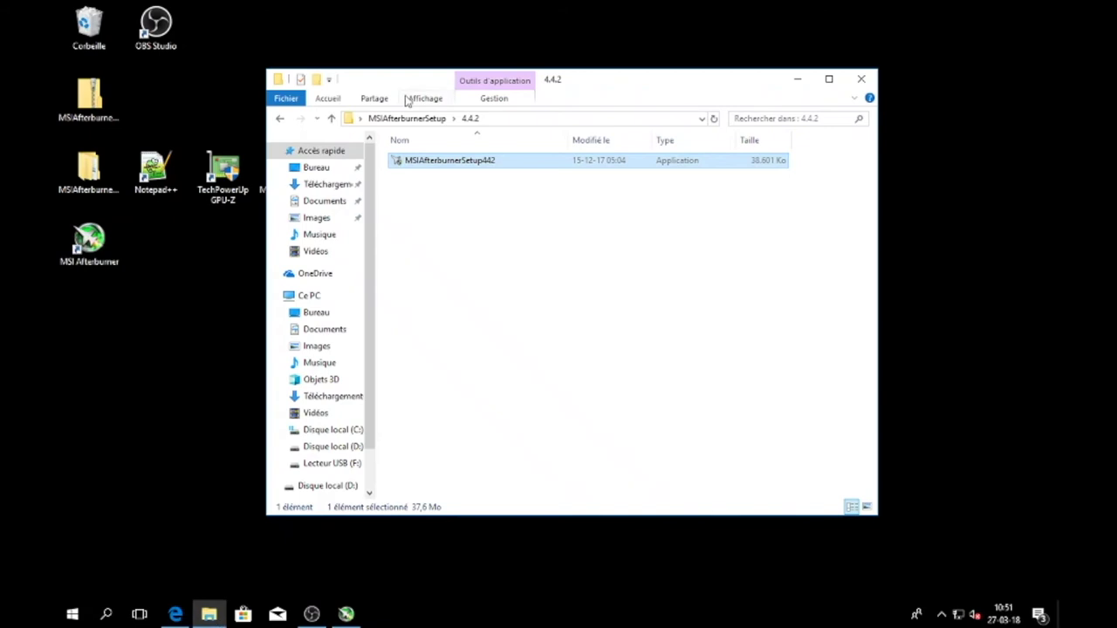
left_click(314, 430)
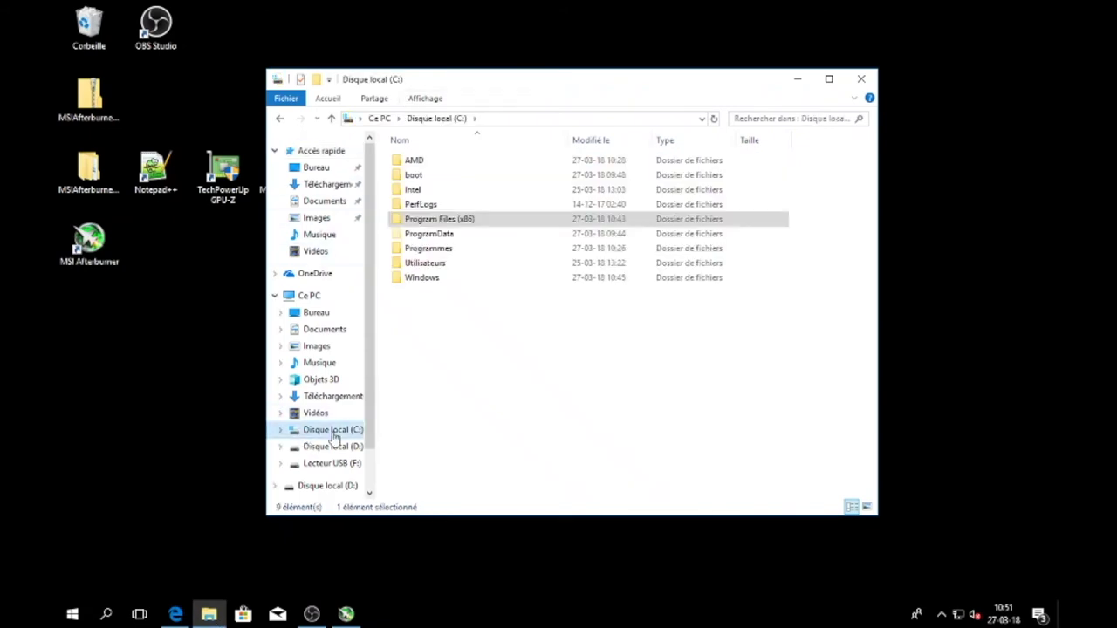
double_click(435, 219)
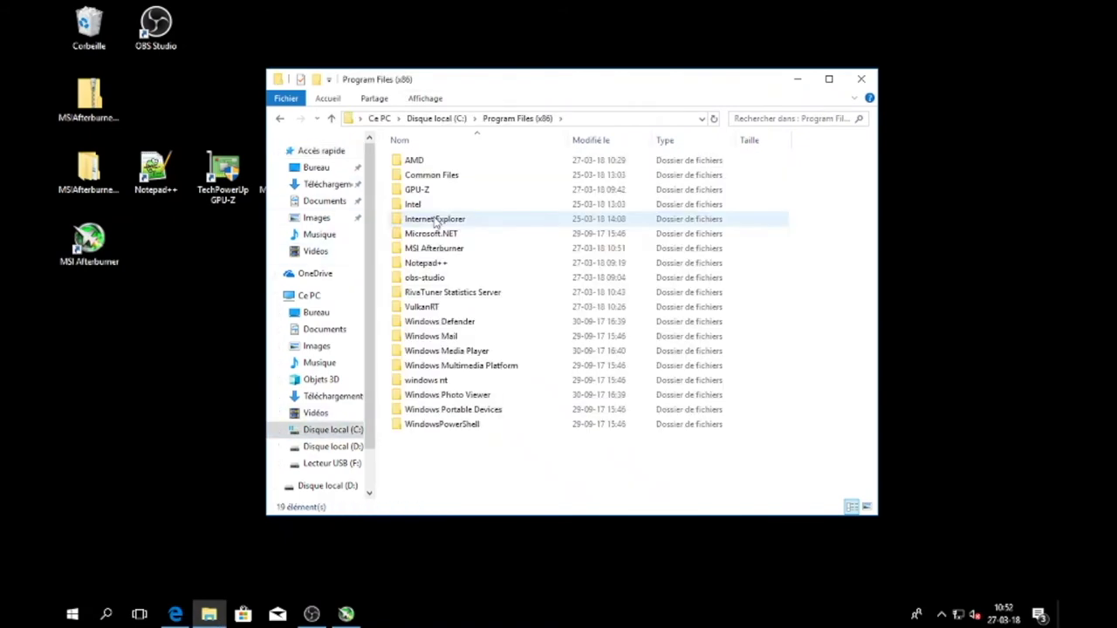
double_click(426, 248)
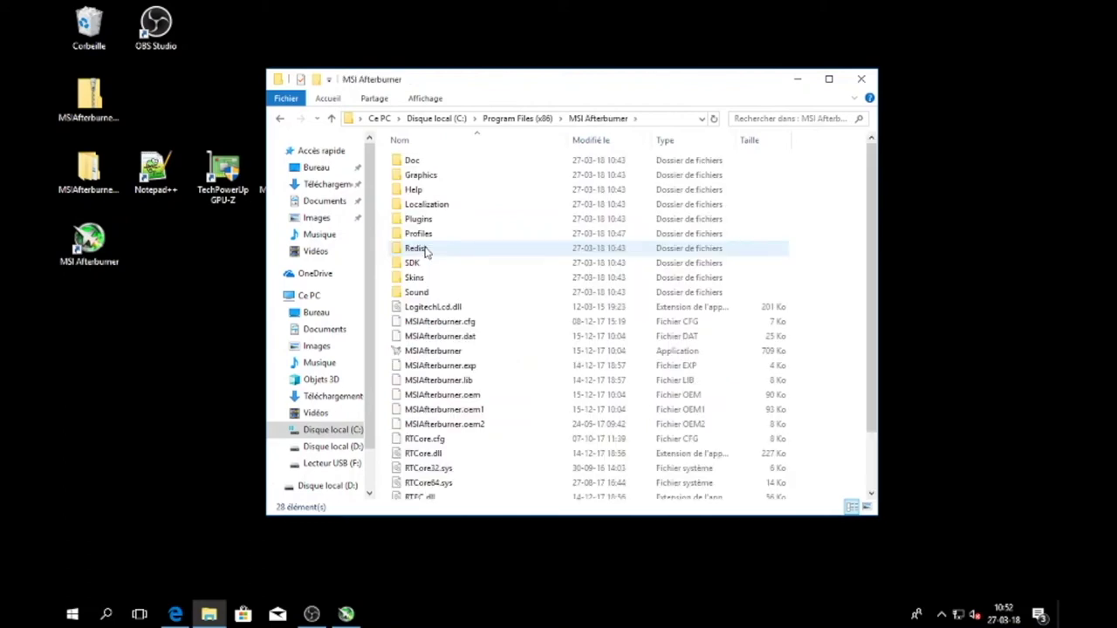
double_click(428, 235)
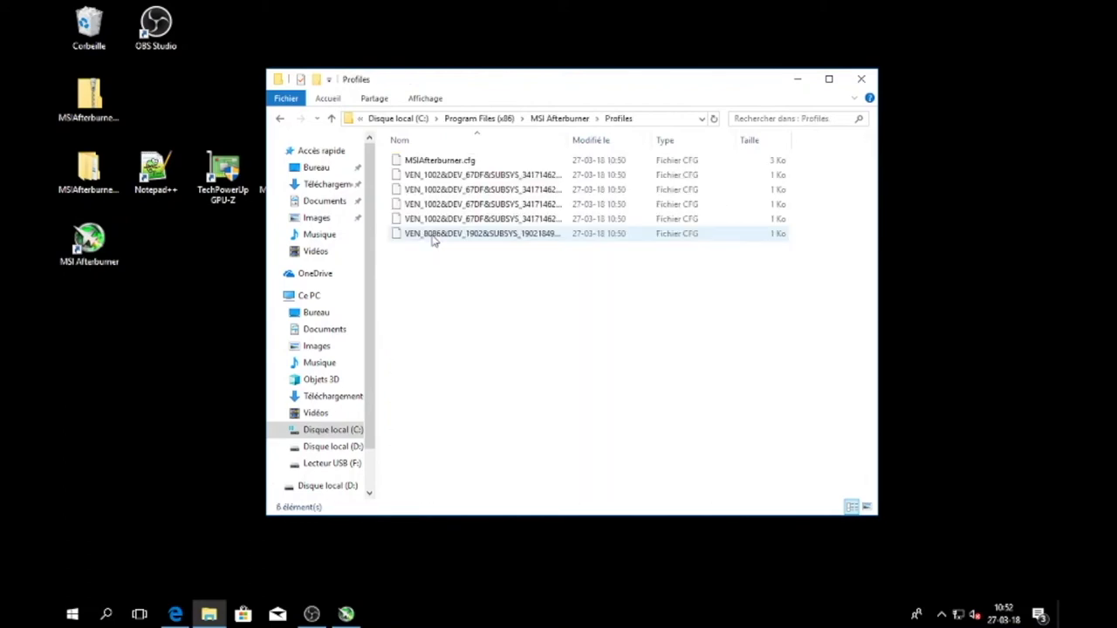
Widen the name column and open the five VEN_ configuration files together in Notepad++
left_click_drag(570, 141, 688, 145)
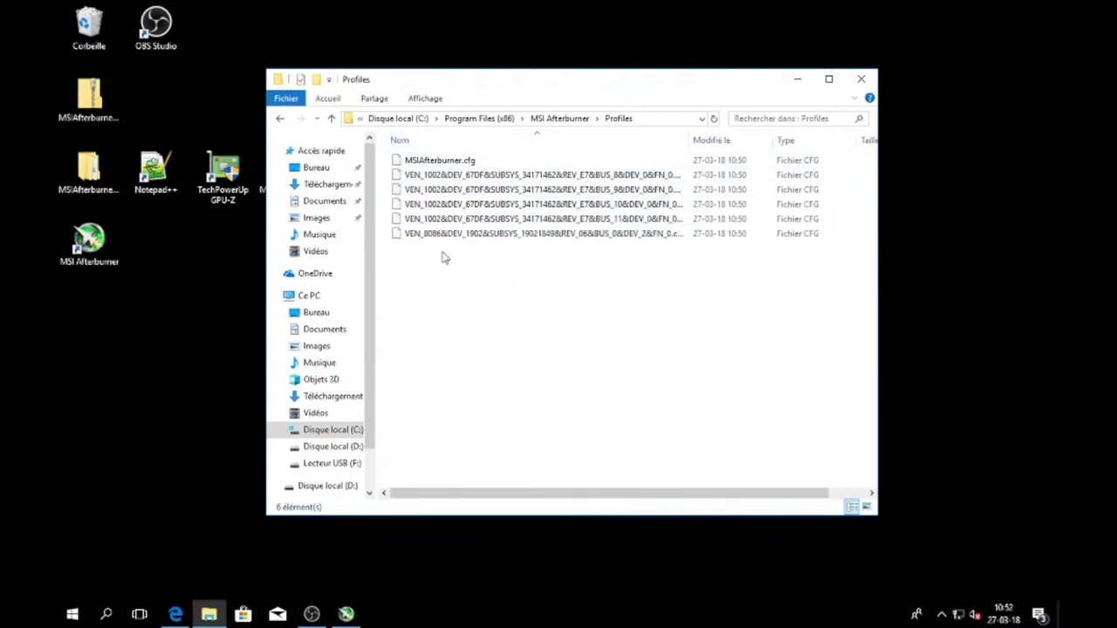
left_click_drag(449, 255, 394, 178)
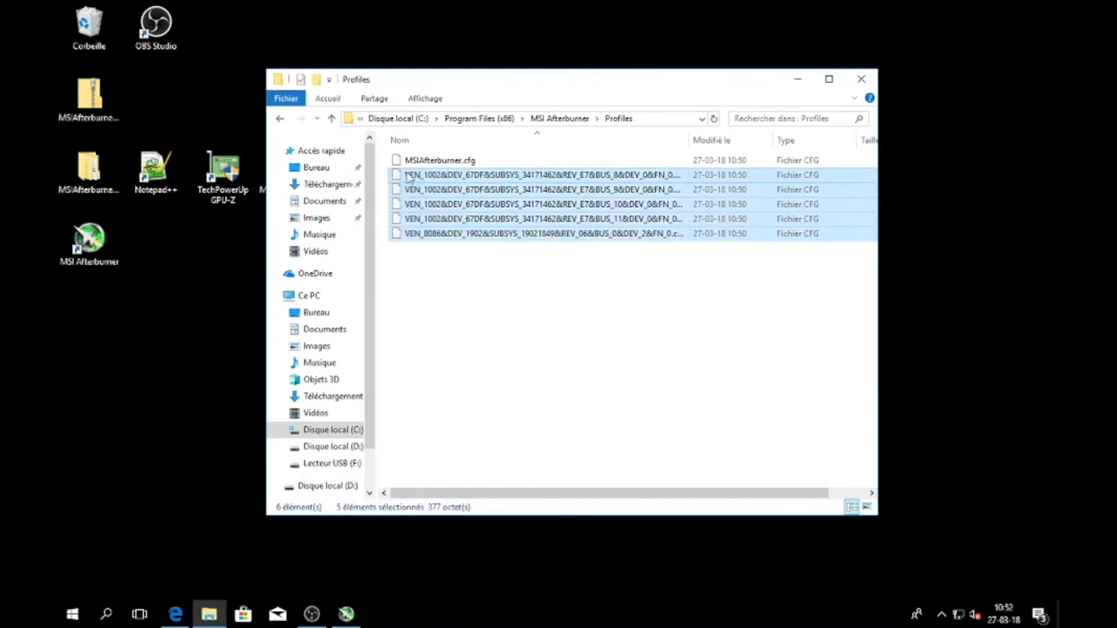
right_click(415, 178)
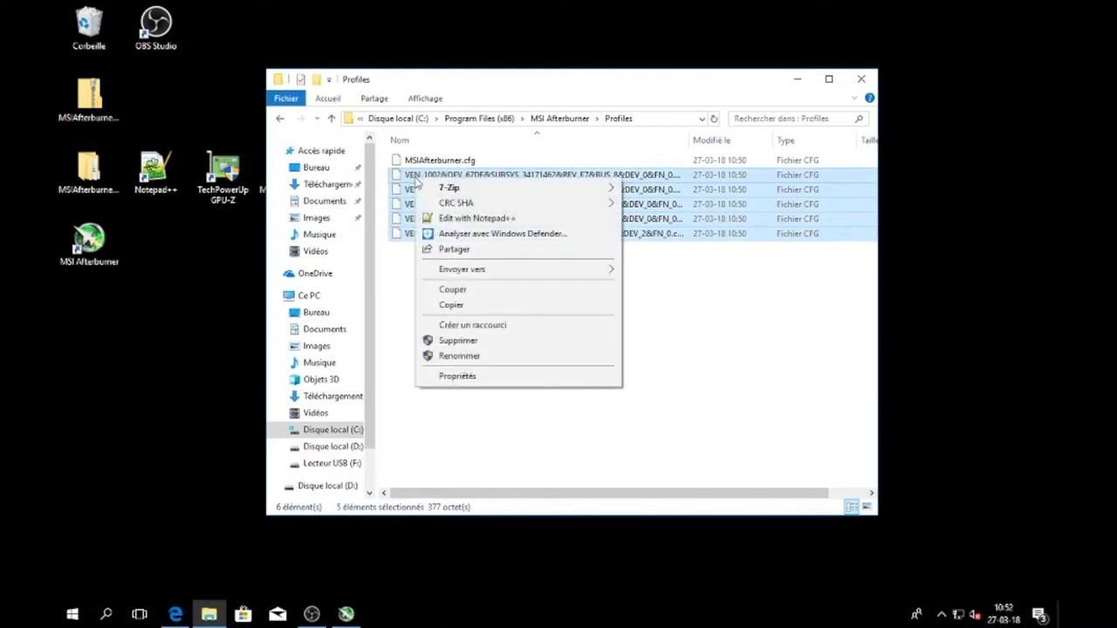
left_click(446, 219)
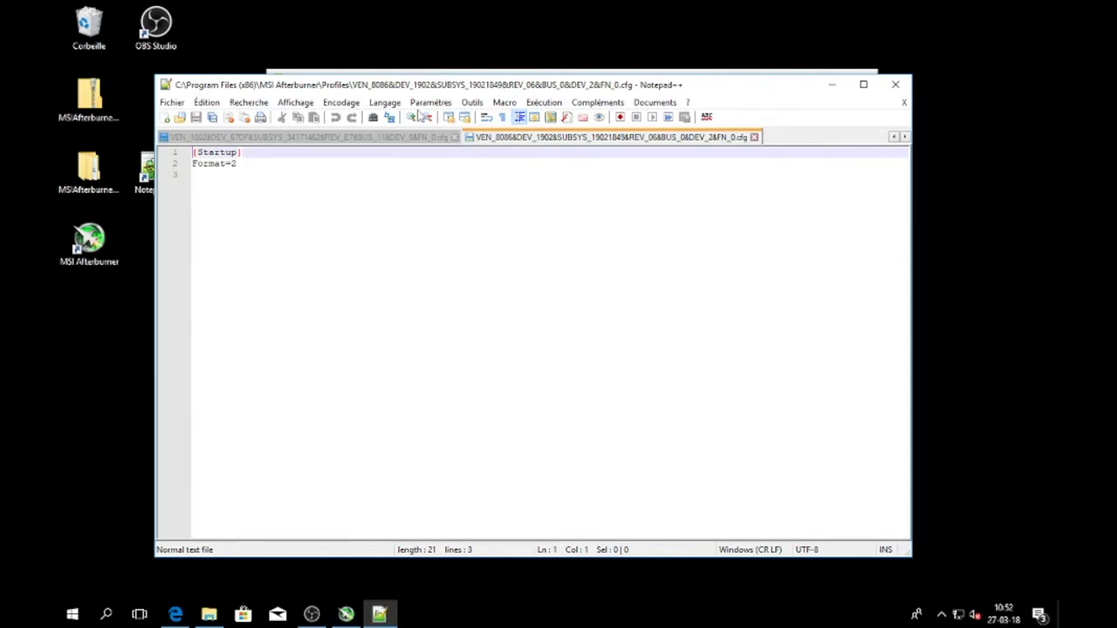
Copy the block from [Startup] to VDDC_Generic_Detection=1 in drive D:'s RIG_Install notes to replace the VEN_8086 profile's contents
key("ctrl+a")
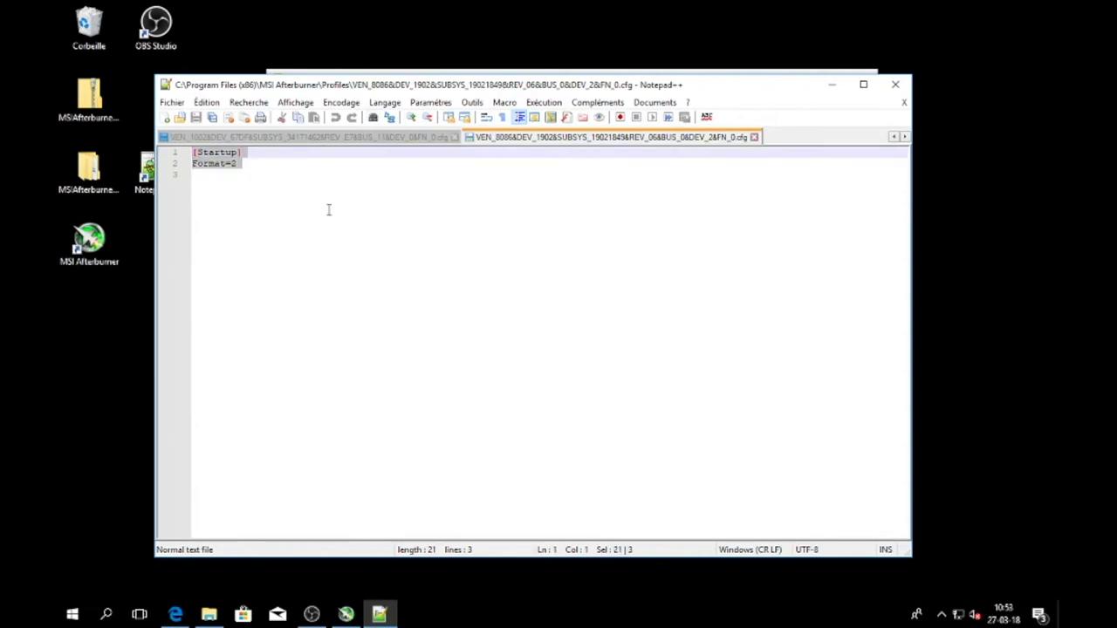
left_click(209, 615)
left_click(314, 429)
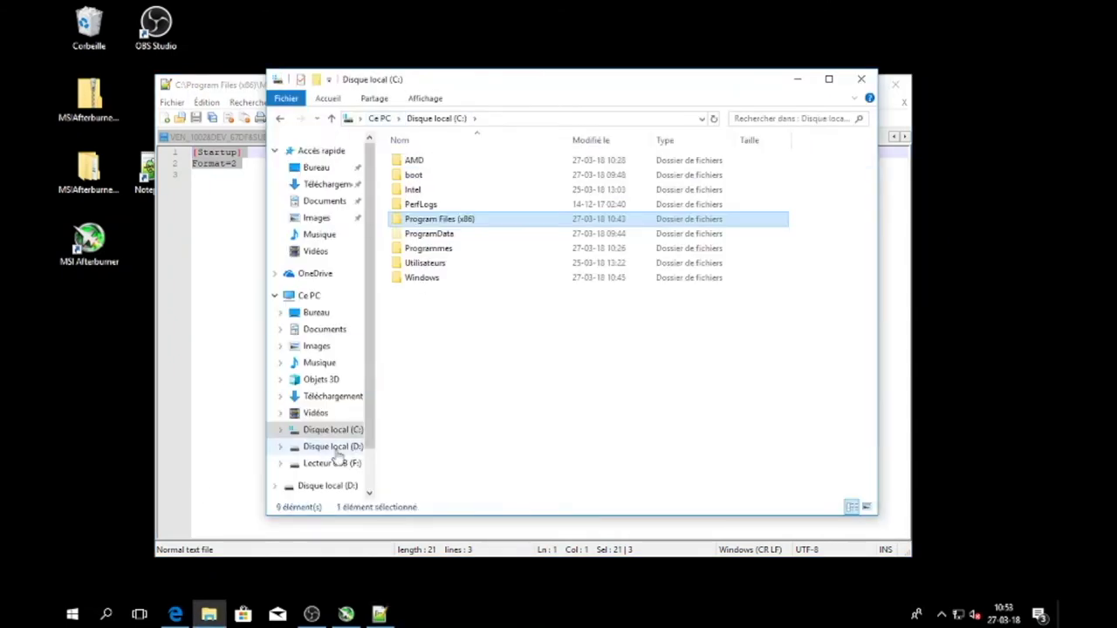
left_click(314, 446)
double_click(486, 219)
left_click_drag(647, 400, 513, 287)
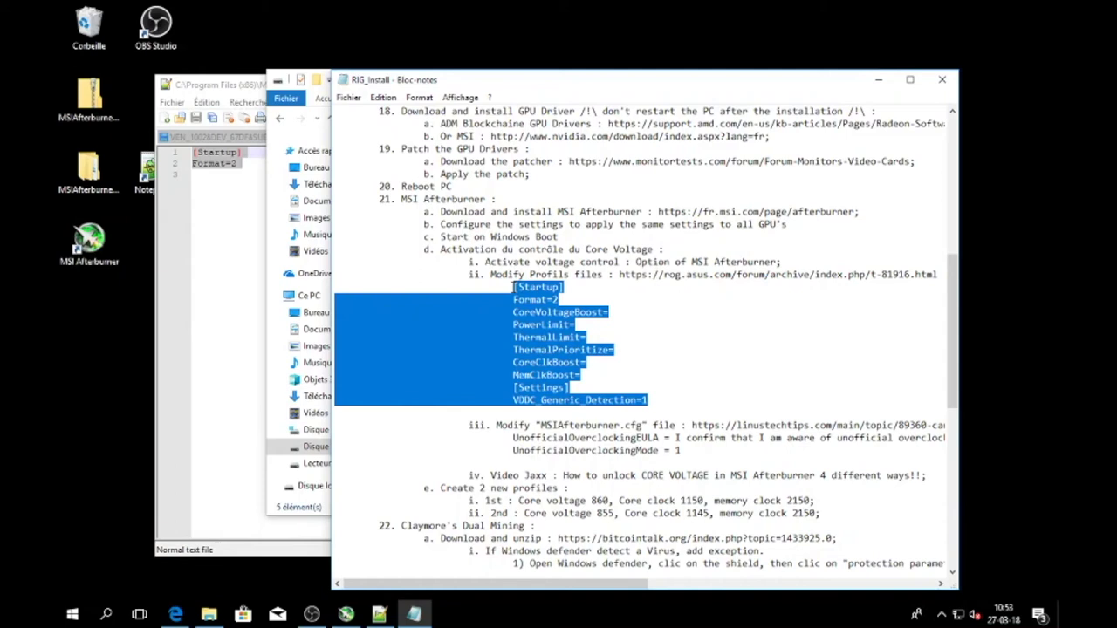
key("alt+Tab")
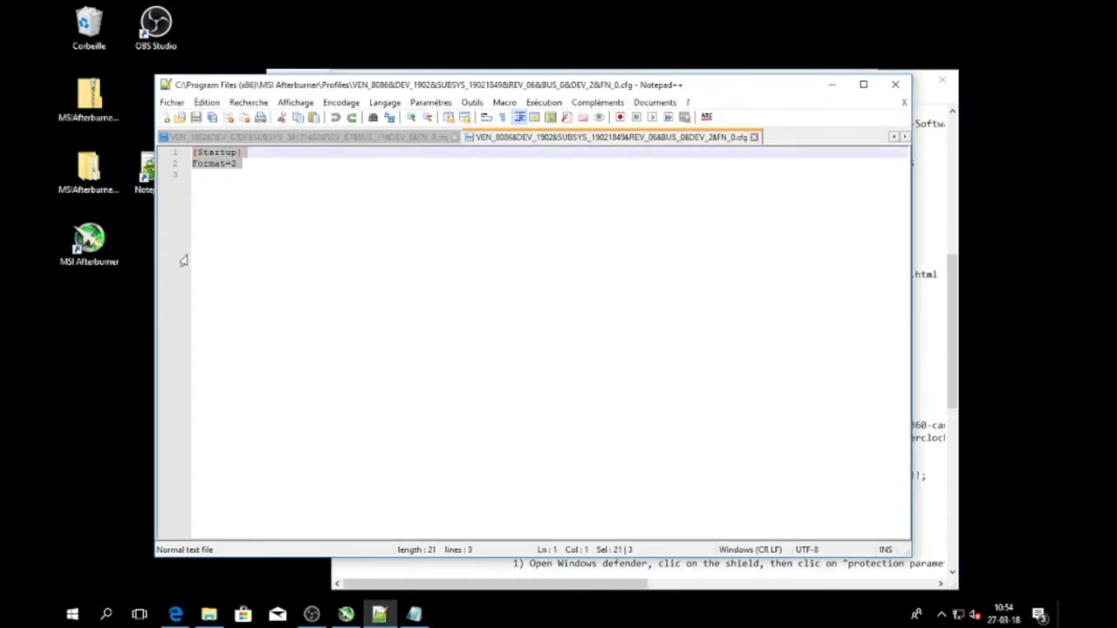
Replace the VEN_8086 profile's contents with the copied [Startup]/[Settings] block ending in VDDC_Generic_Detection=1 and save it in administrator mode
key("ctrl+v")
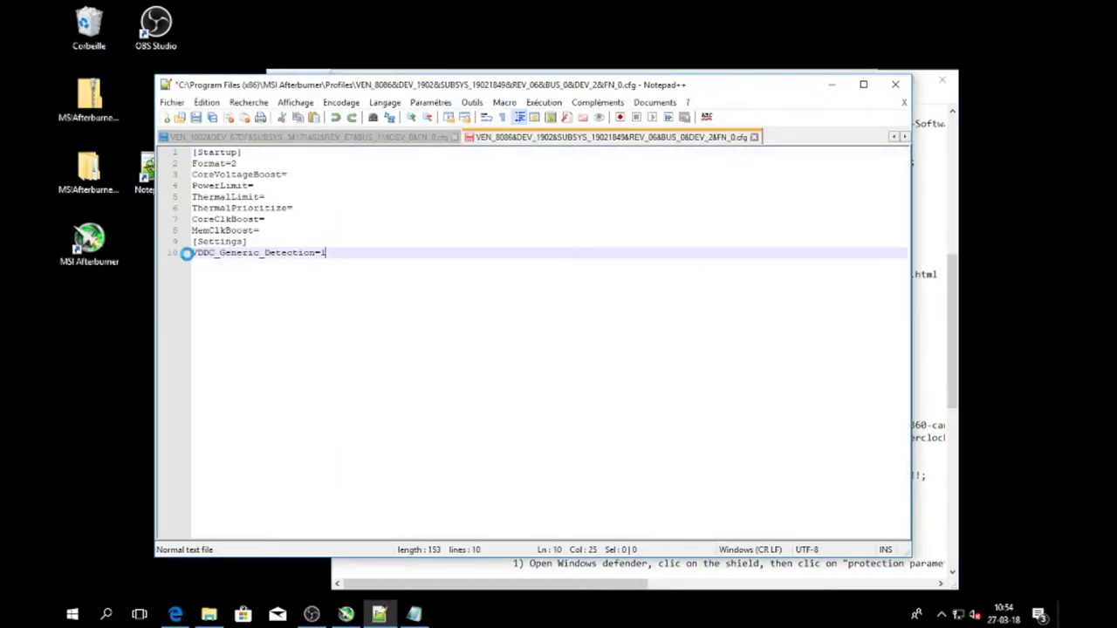
key("ctrl+s")
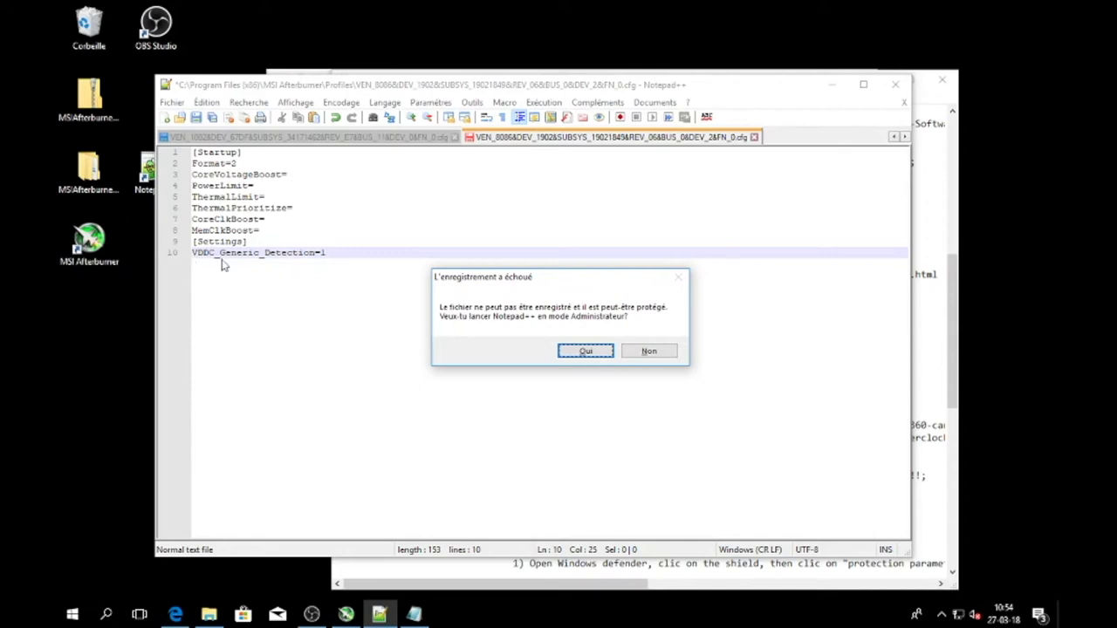
left_click(583, 352)
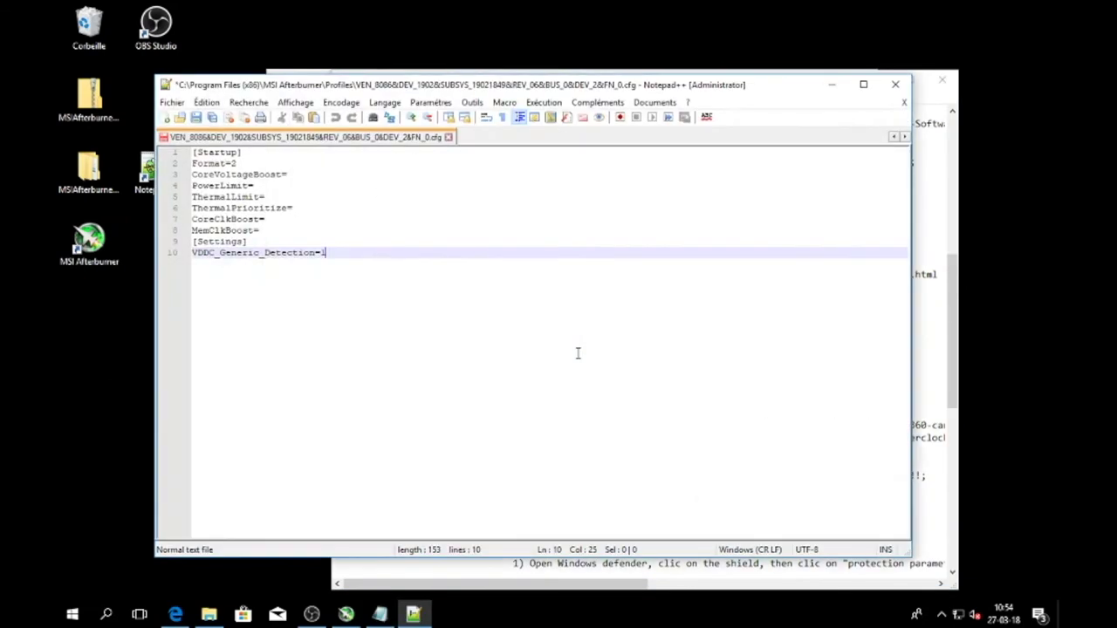
key("ctrl+a")
key("ctrl+x")
key("ctrl+v")
left_click(196, 119)
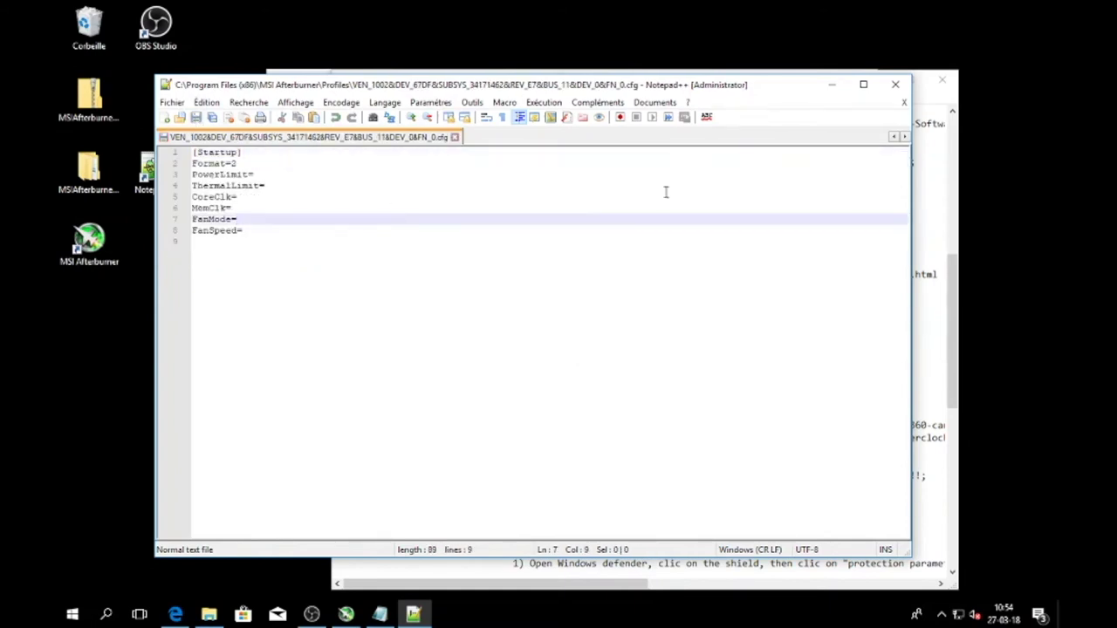
Overwrite the BUS_11 Radeon profile file with the same copied settings block, save it and close the file
left_click(895, 138)
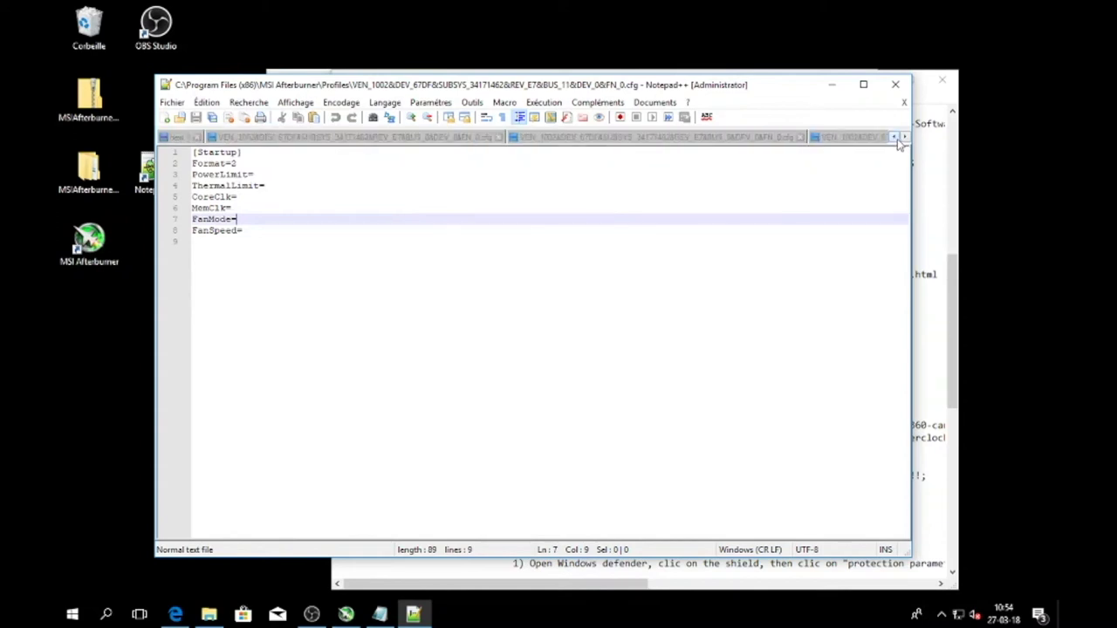
left_click(899, 140)
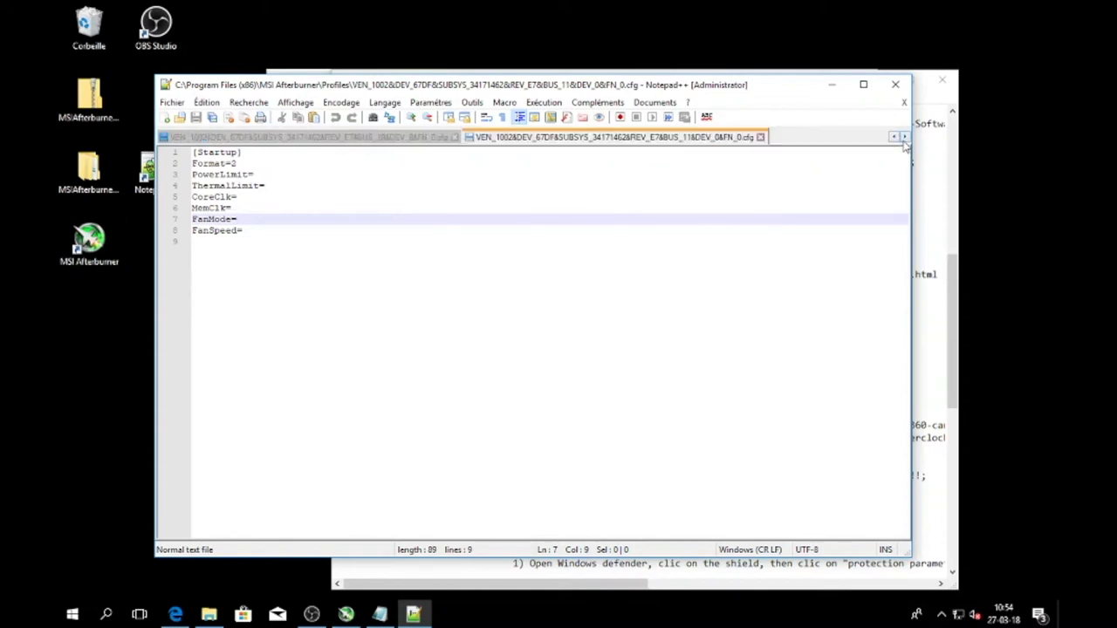
left_click(631, 197)
key("ctrl+a")
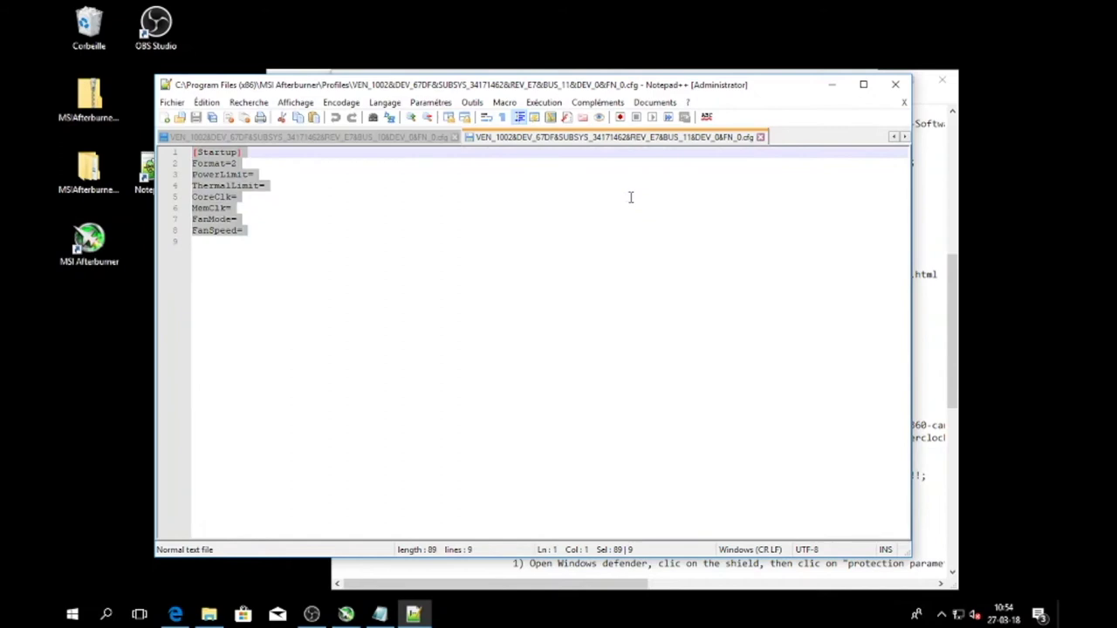
key("ctrl+v")
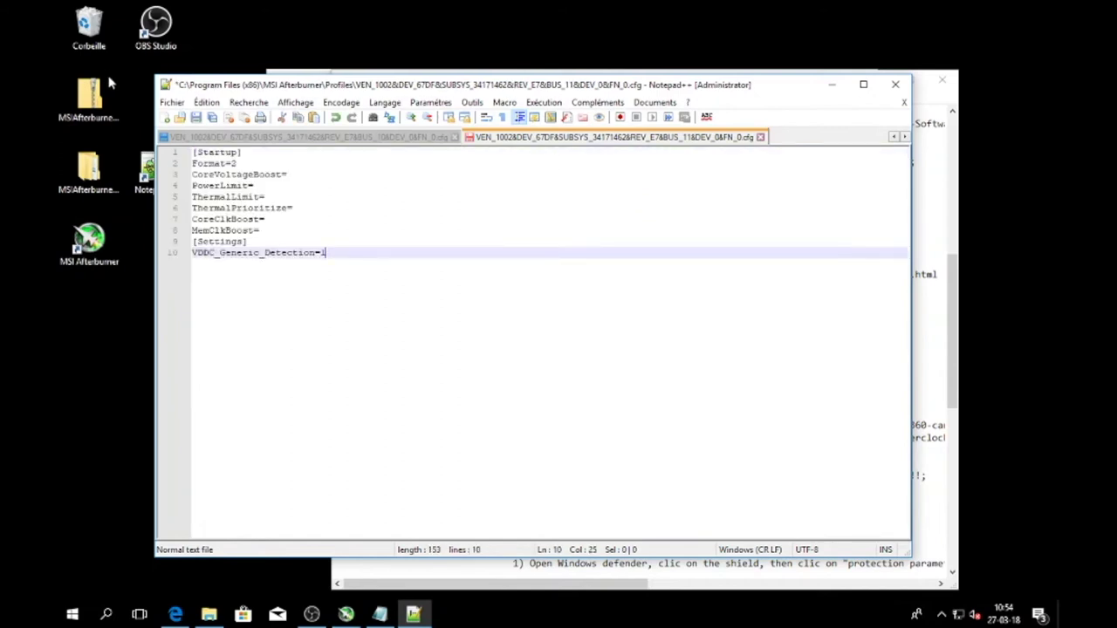
left_click(194, 117)
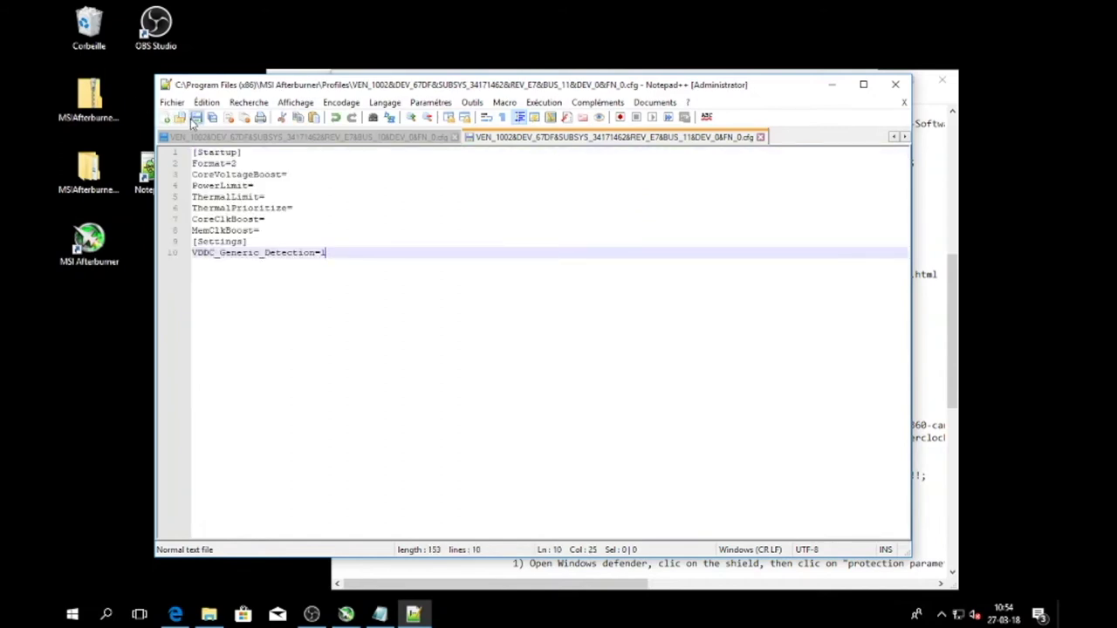
left_click(760, 137)
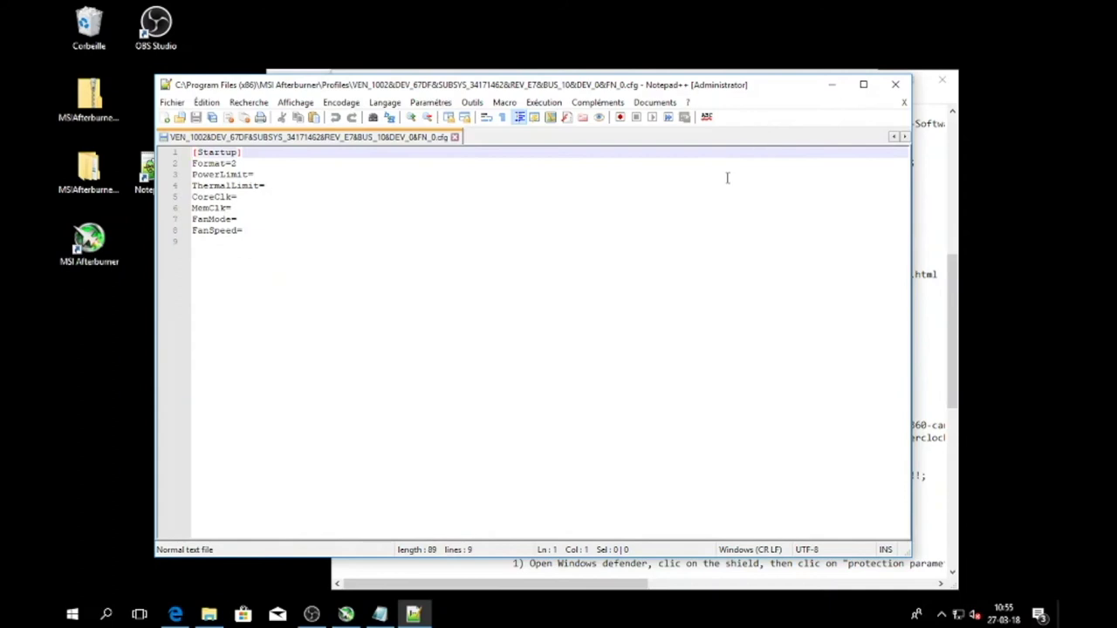
Close the remaining BUS_10, BUS_9 and BUS_8 profile files, and put away the text editor and the RIG_Install notes
left_click(348, 236)
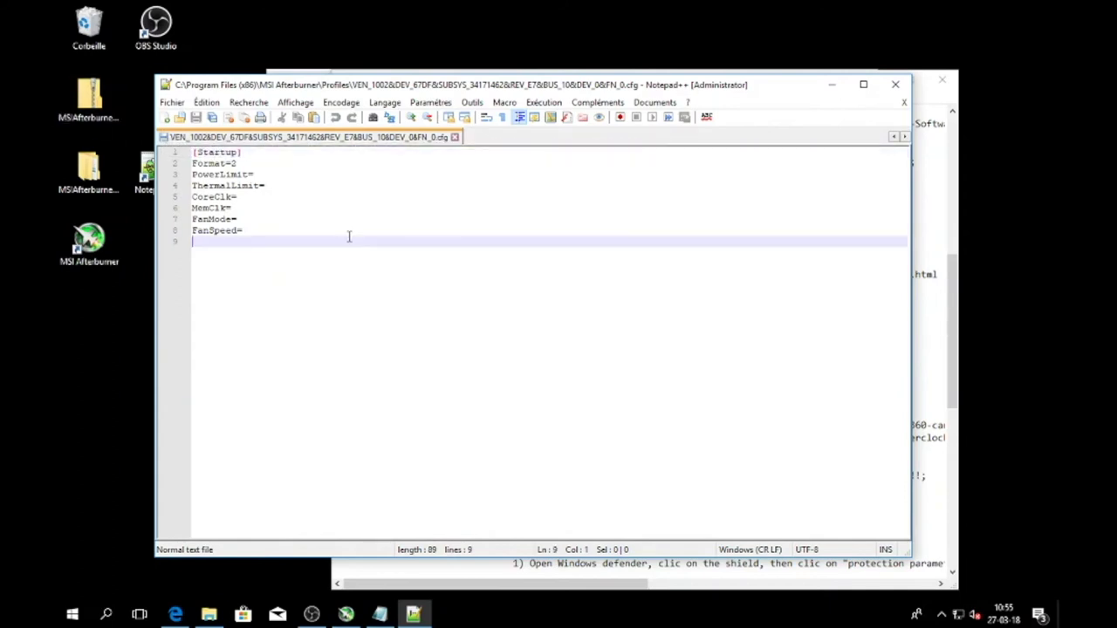
left_click(413, 199)
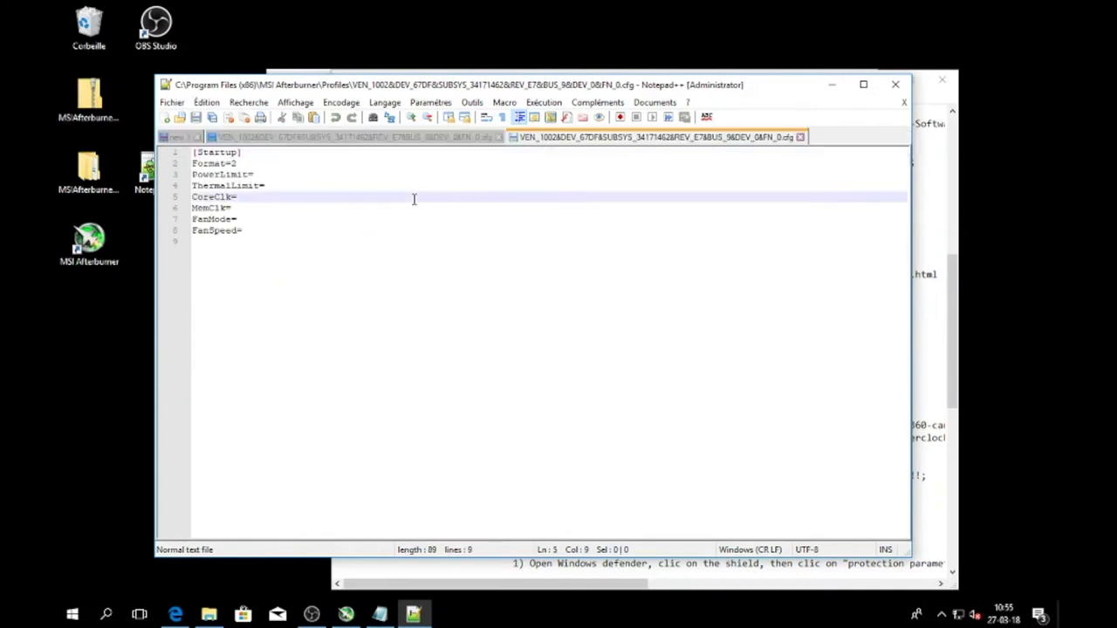
key("ctrl+w")
key("ctrl+a")
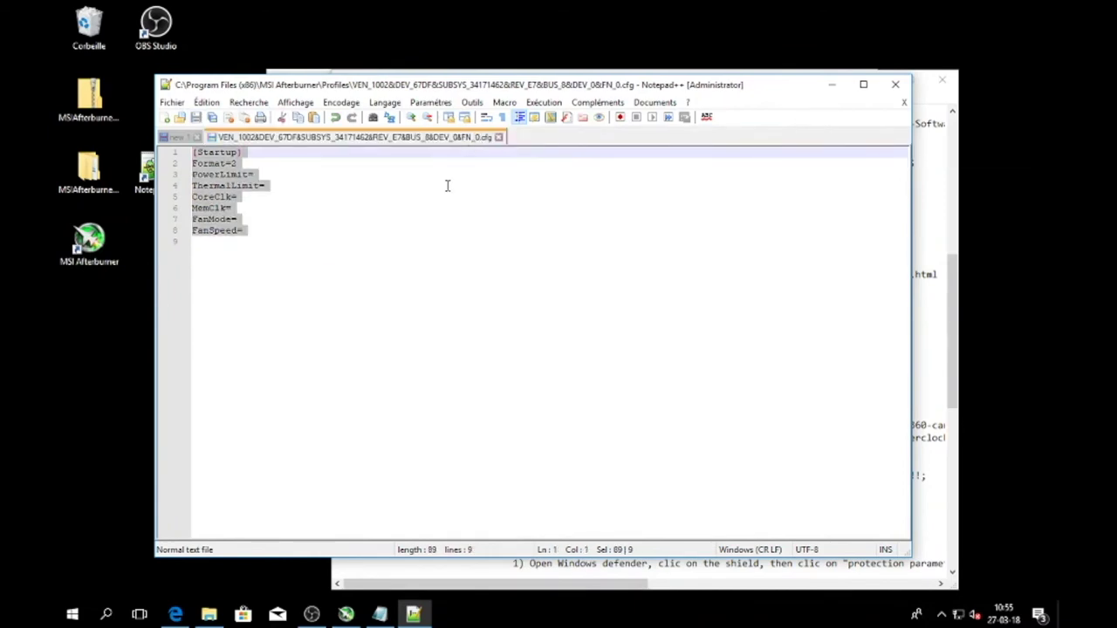
key("ctrl+w")
key("ctrl+w")
key("ctrl+w")
left_click(896, 88)
left_click(878, 79)
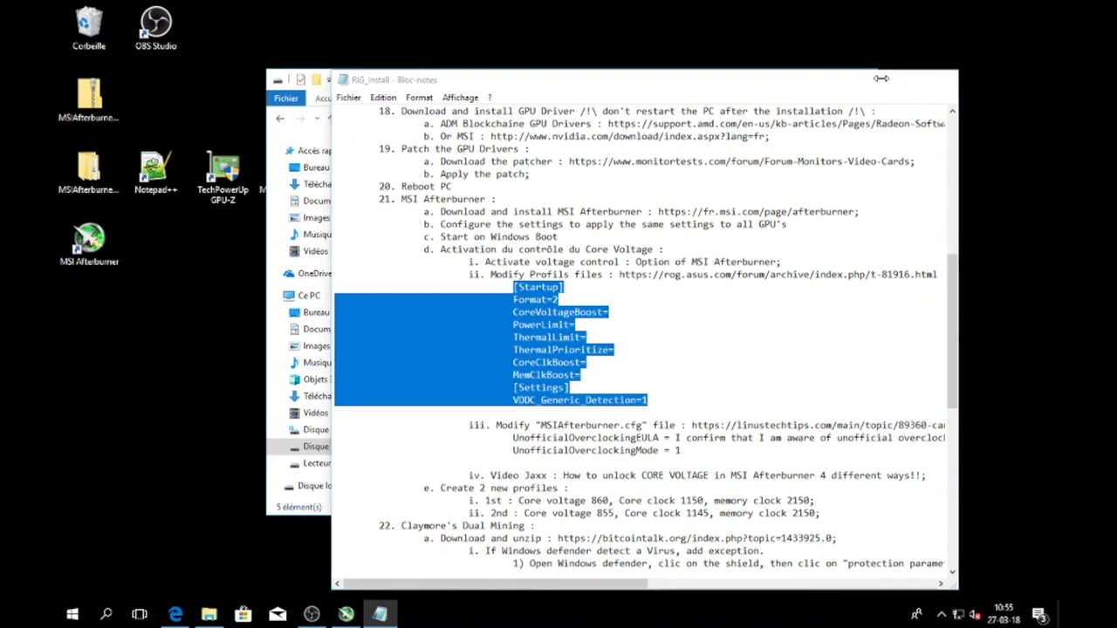
Exit and relaunch MSI Afterburner so it reloads the edited profiles, and close the Disque local (D:) window
left_click(345, 614)
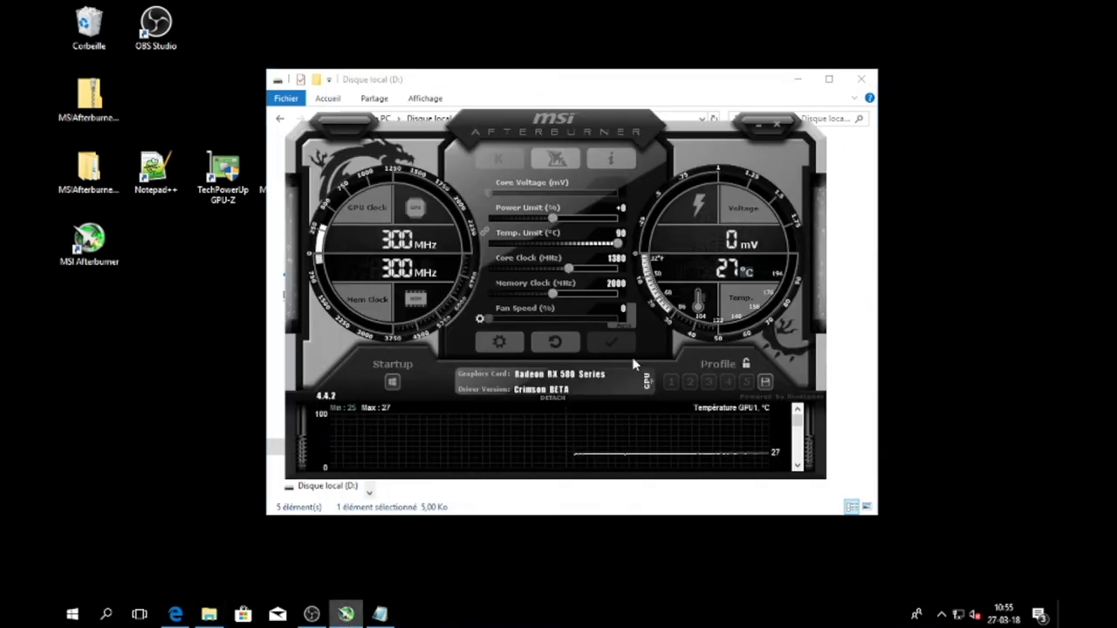
left_click(942, 615)
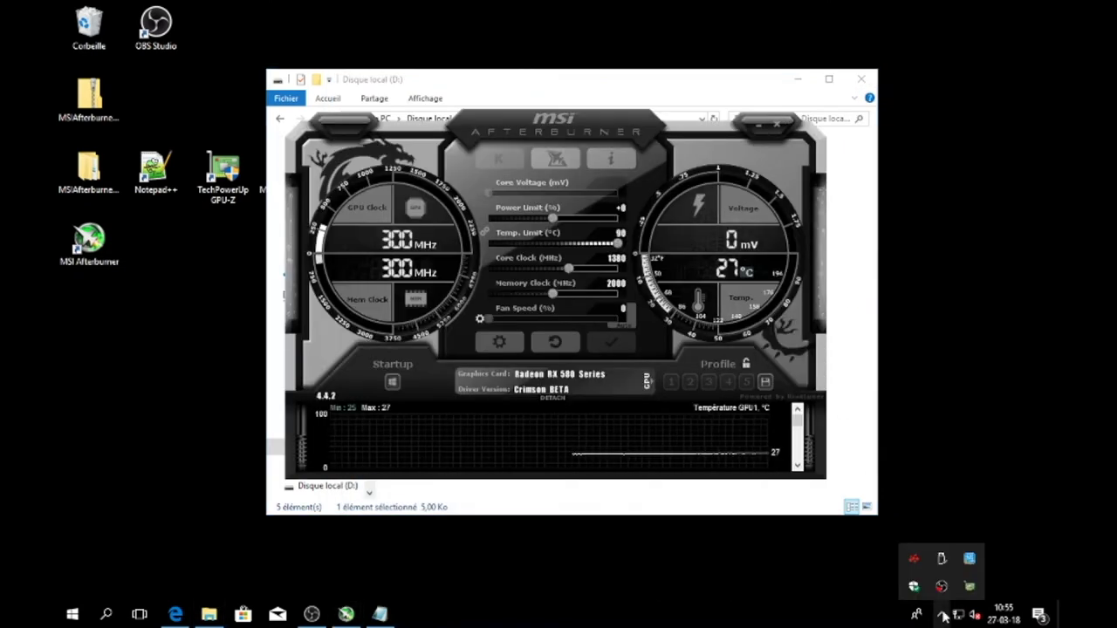
left_click(779, 127)
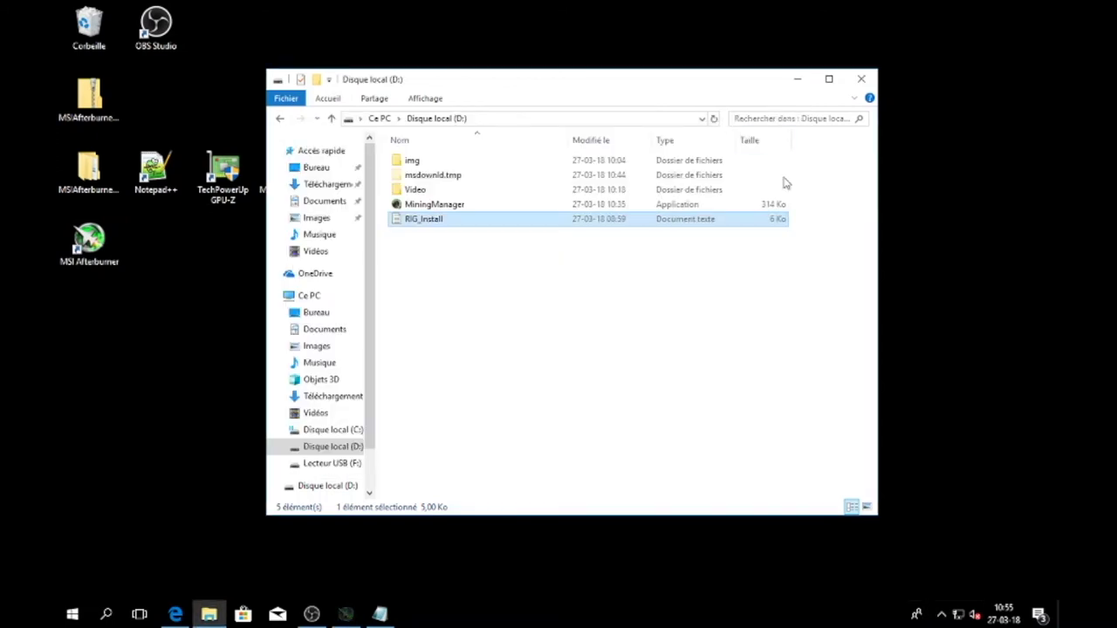
double_click(105, 245)
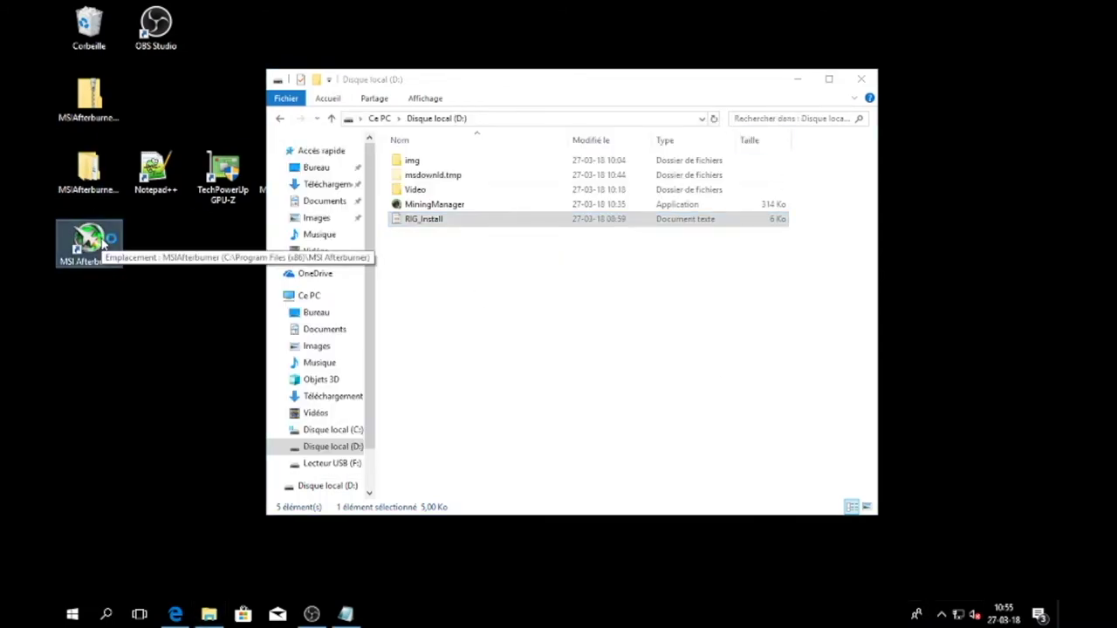
left_click(859, 84)
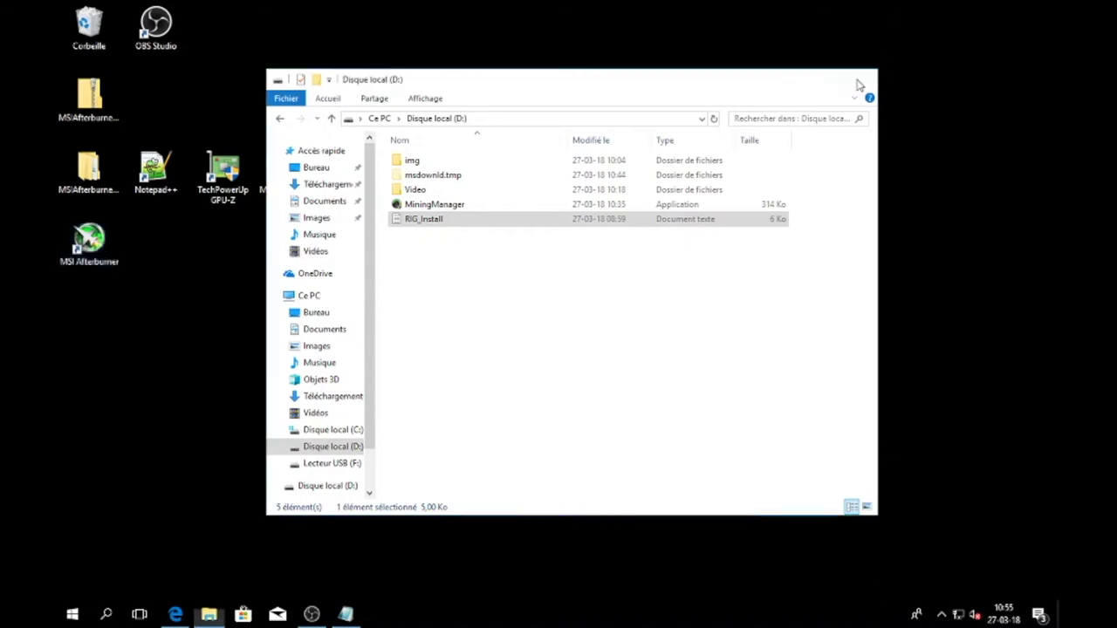
left_click(860, 85)
Show the MSI Afterburner window from the notification area and lower the core voltage to about 953 mV
left_click(943, 617)
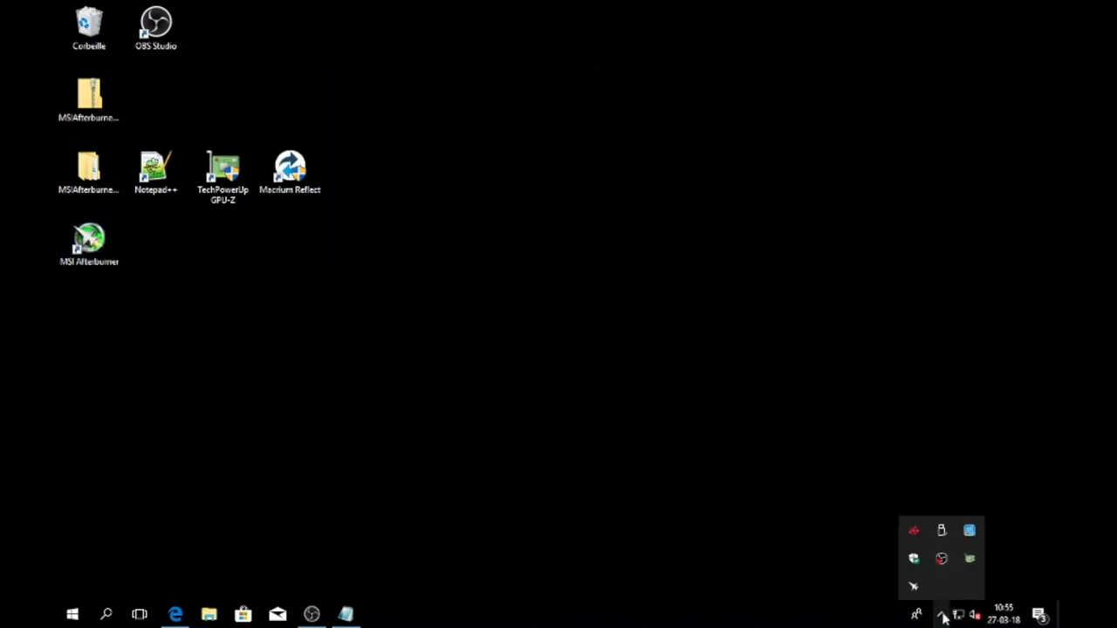
right_click(914, 586)
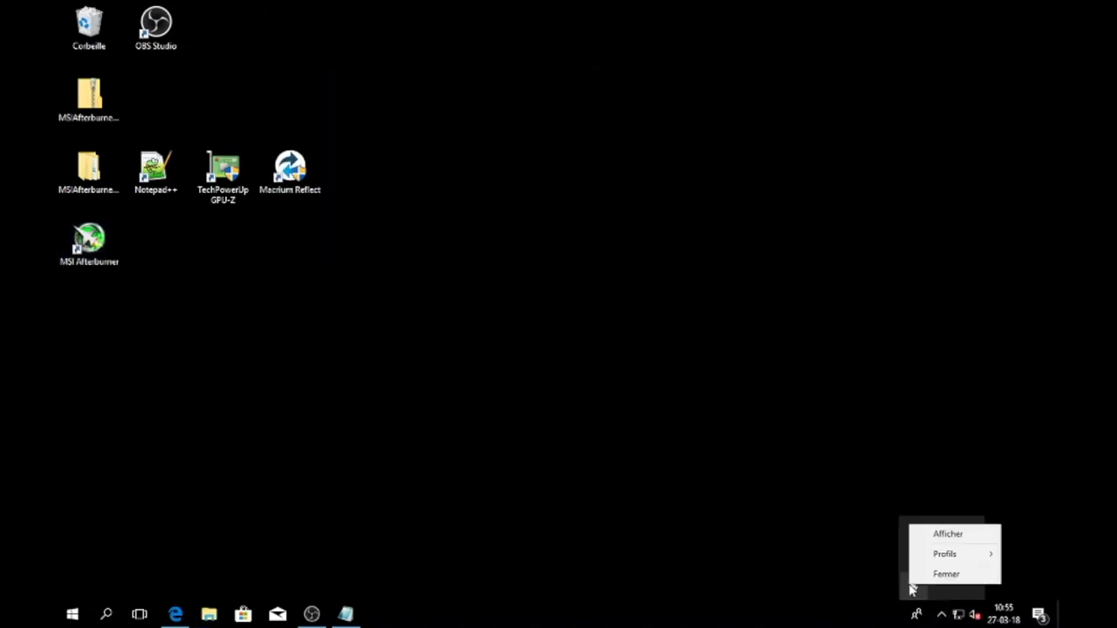
left_click(939, 534)
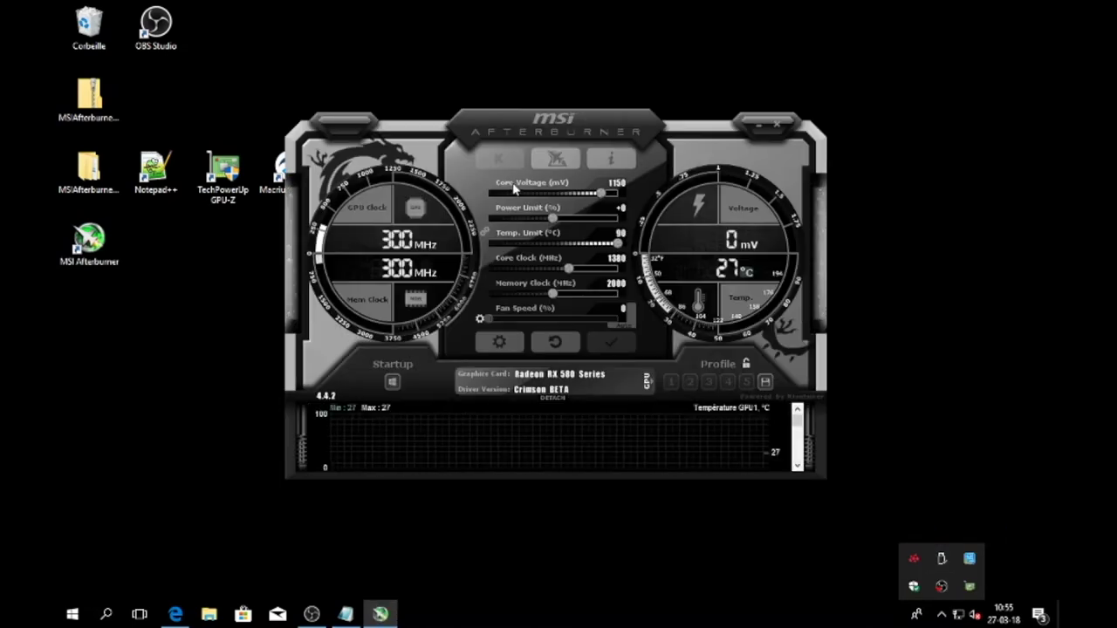
left_click(550, 194)
mouse_move(552, 198)
left_mouse_down()
mouse_move(563, 194)
mouse_move(542, 200)
left_mouse_up()
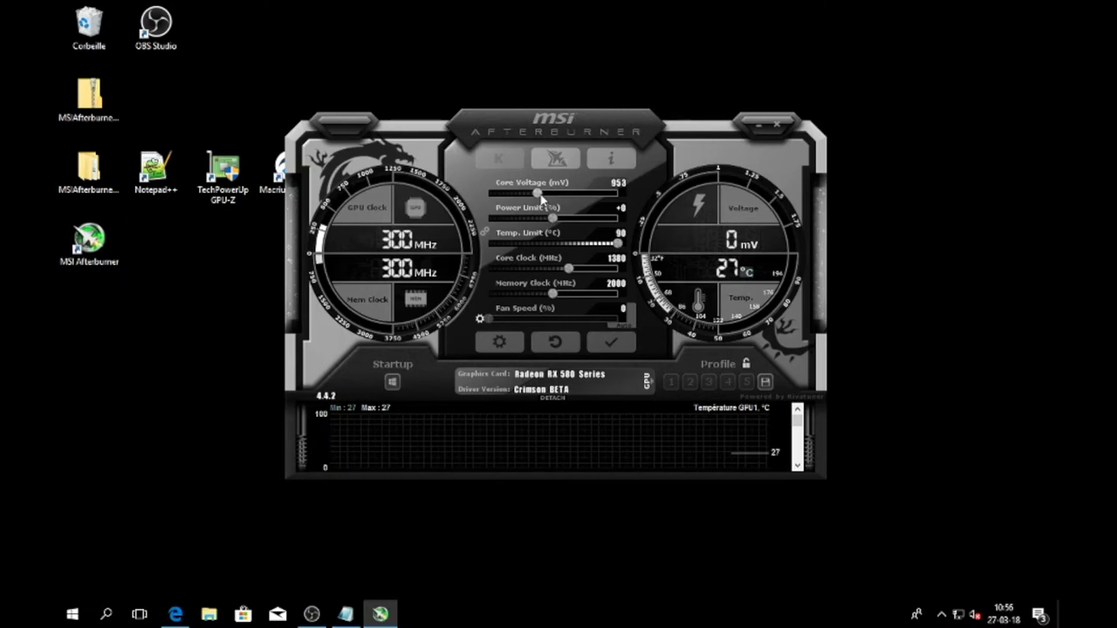
Copy the linustechtips.com link for modifying "MSIAfterburner.cfg" from the RIG_Install notes and minimise the notes
left_click(344, 615)
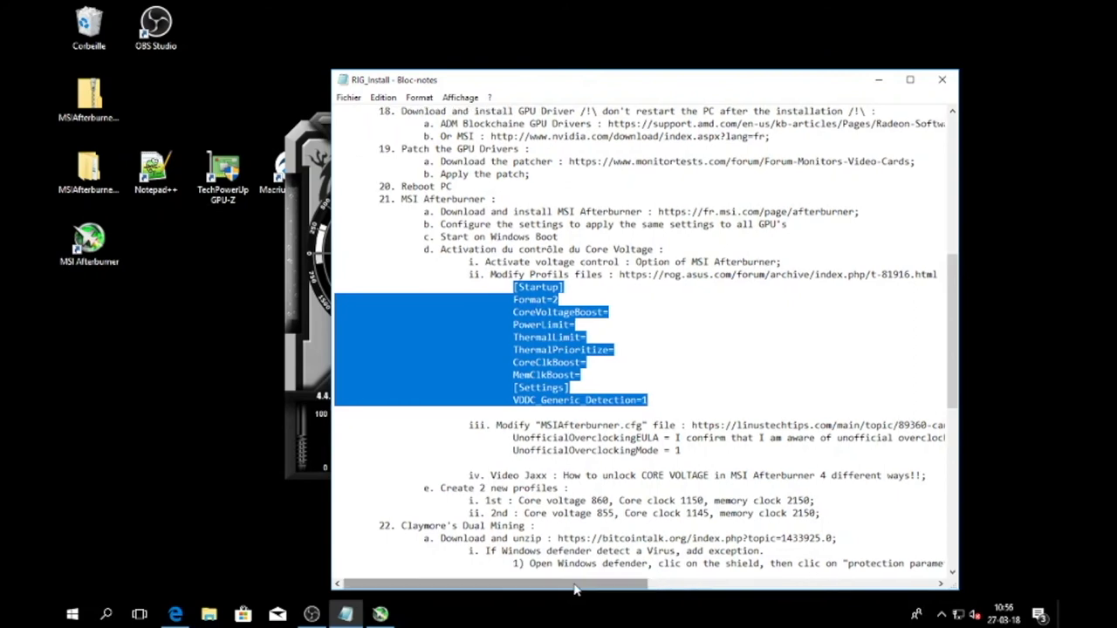
left_click_drag(574, 590, 716, 606)
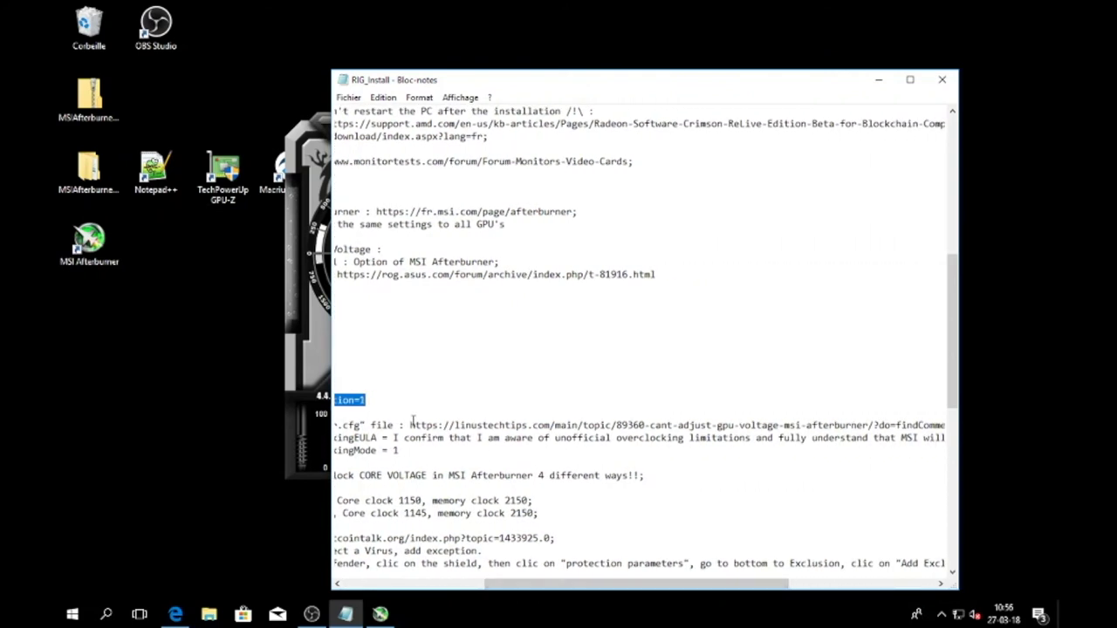
left_click_drag(331, 357, 166, 336)
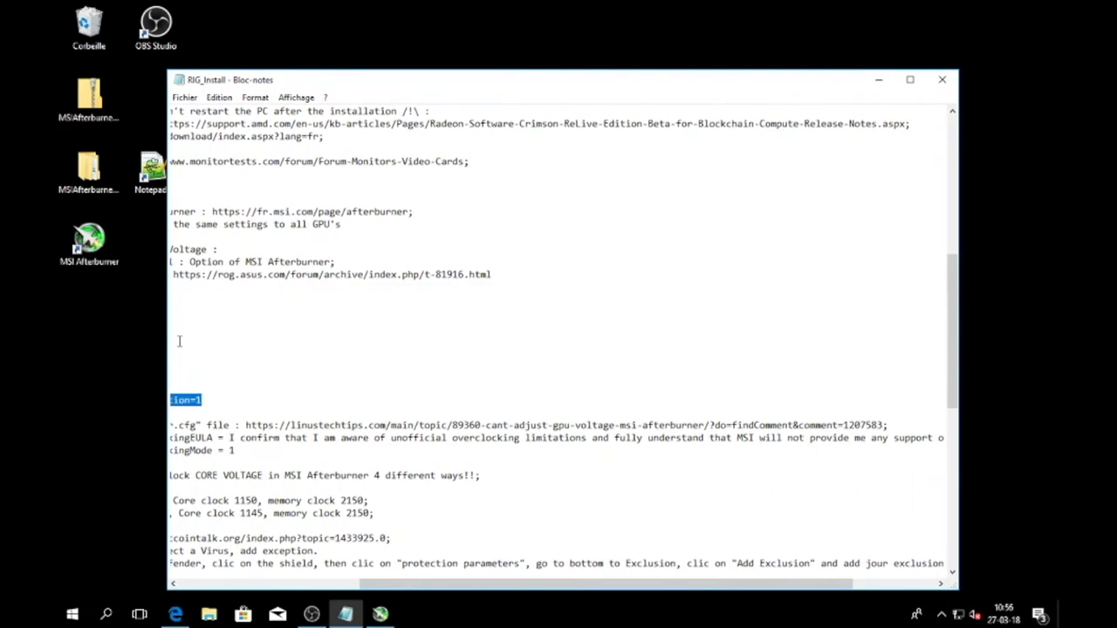
left_click_drag(879, 423, 528, 425)
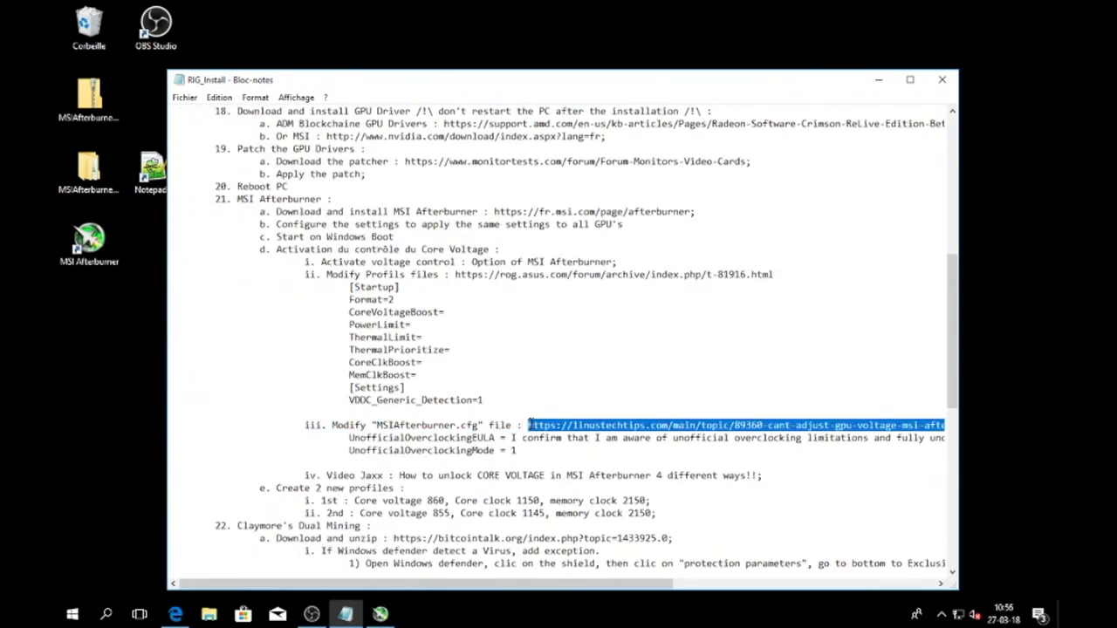
left_click(878, 79)
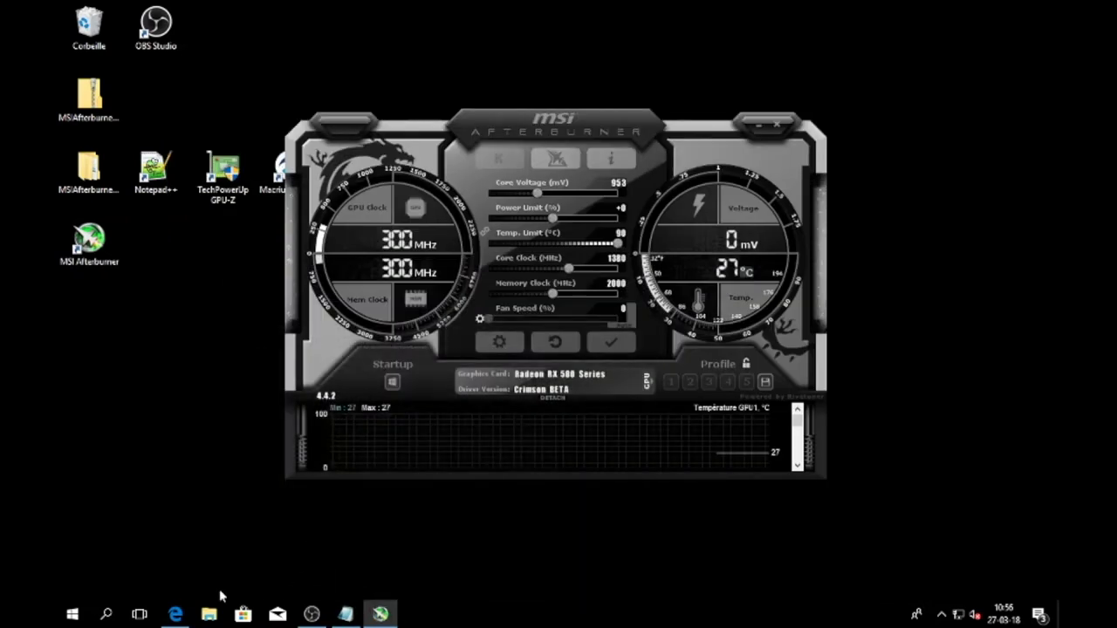
Switch to Microsoft Edge and open the copied linustechtips.com forum link
left_click(176, 615)
left_click(449, 69)
key("ctrl+v")
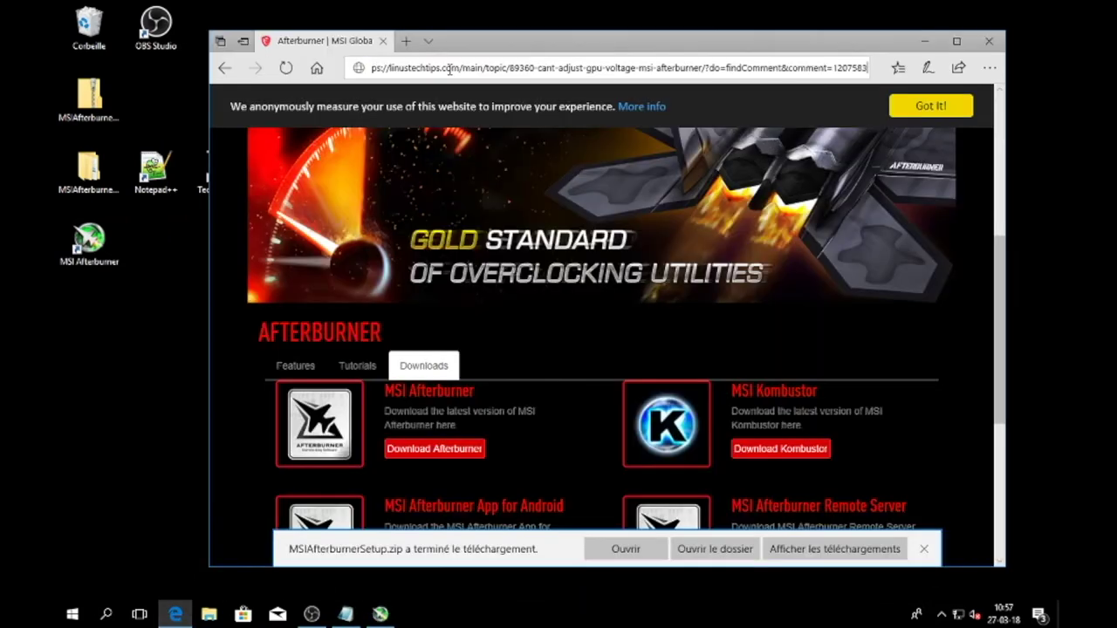
key("Return")
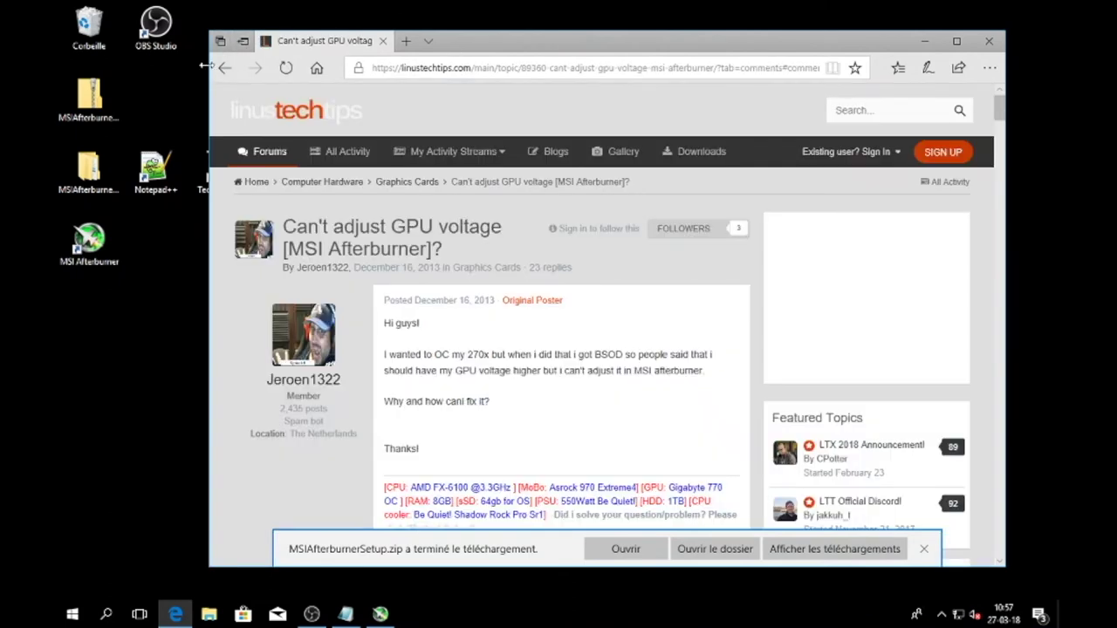
Widen the browser, dismiss the download notice and read steps 1 and 2 of the forum reply on unlocking GPU voltage
left_click_drag(205, 67, 132, 67)
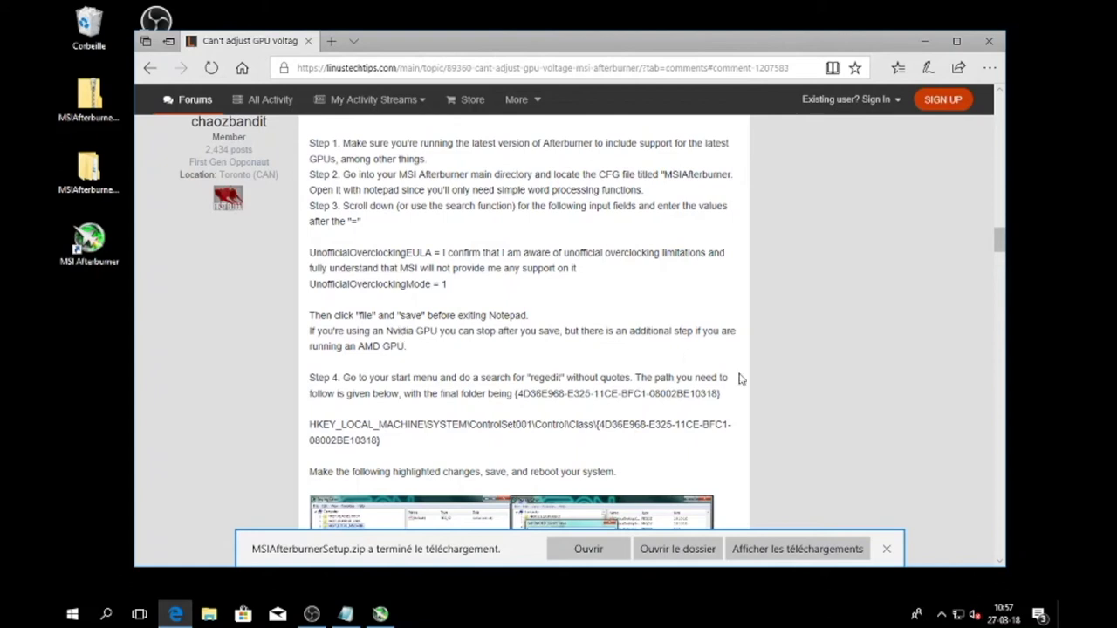
left_click(887, 549)
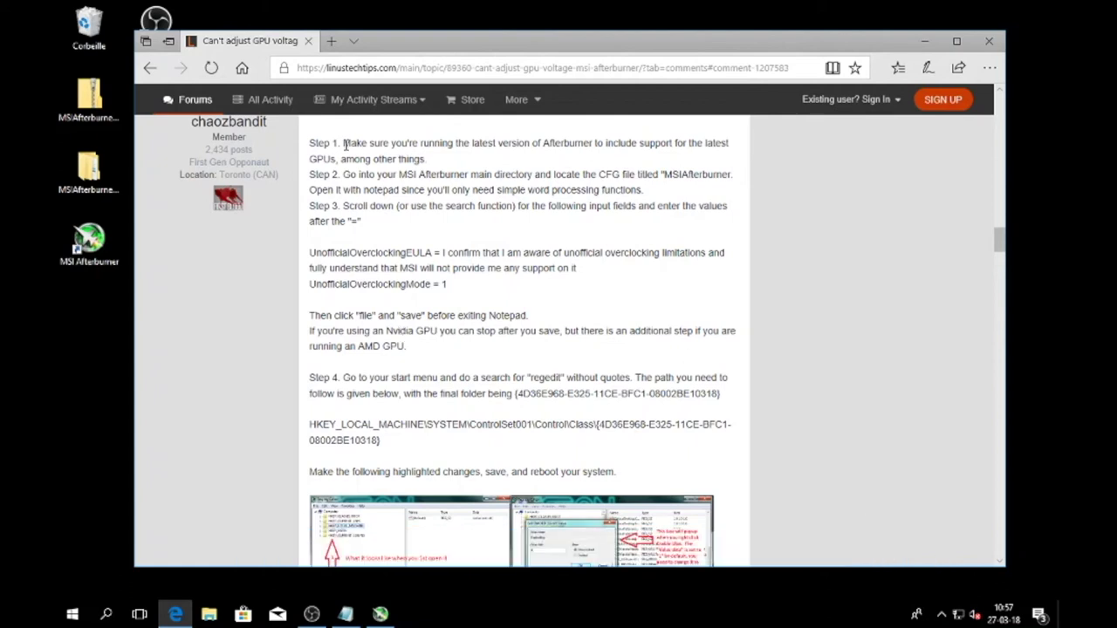
left_click_drag(345, 145, 422, 160)
left_click_drag(344, 174, 389, 176)
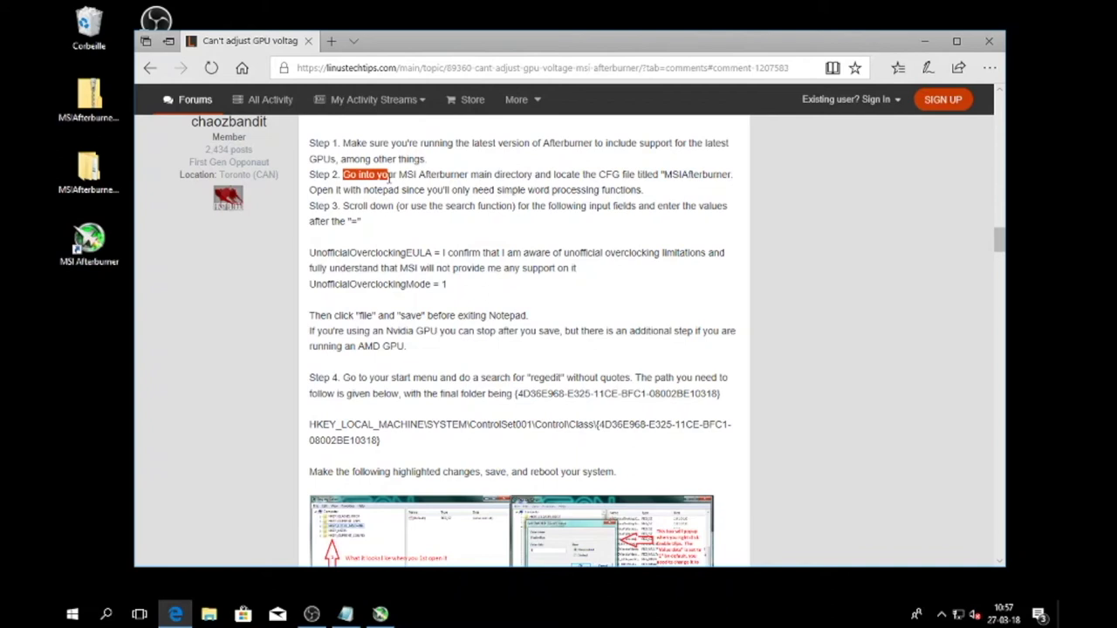
double_click(608, 174)
Browse to C:\Program Files (x86)\MSI Afterburner in File Explorer and open MSIAfterburner.cfg in Notepad++
left_click(214, 616)
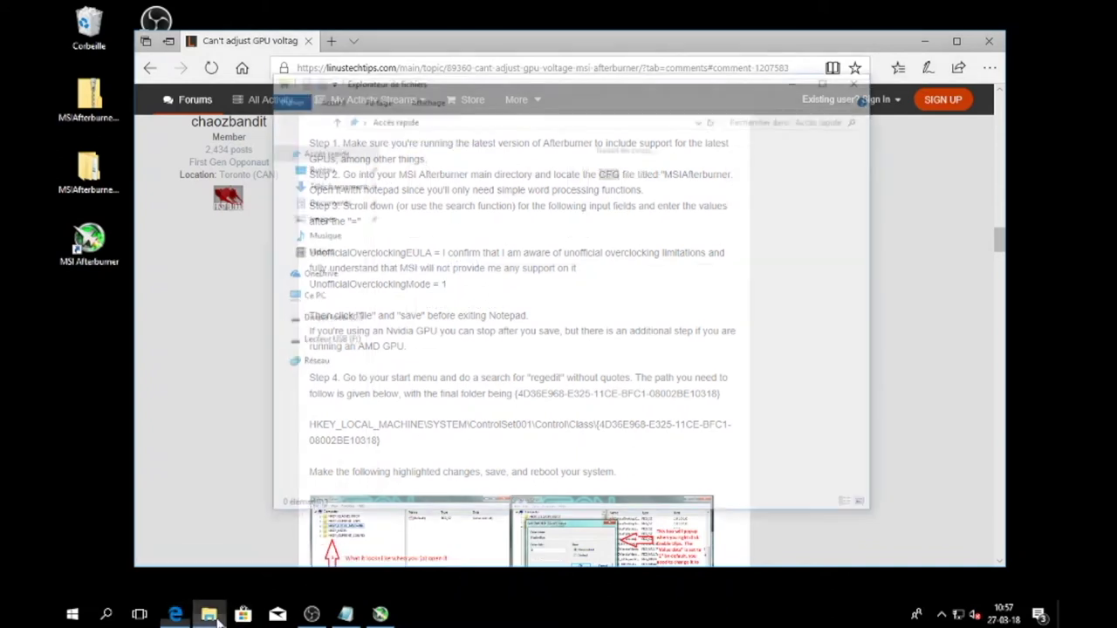
left_click(340, 431)
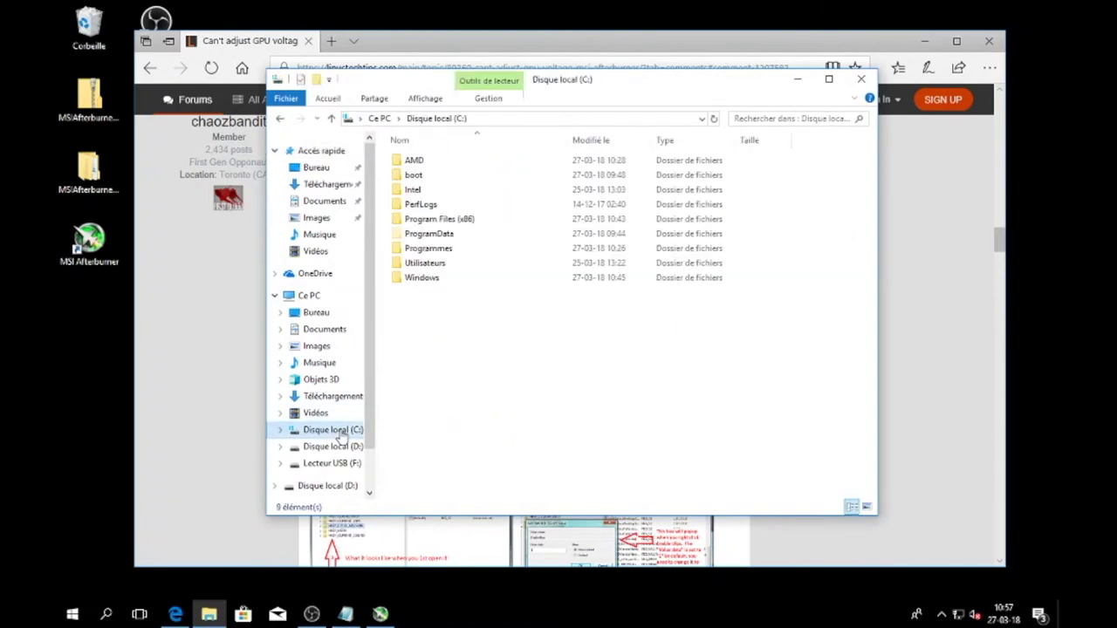
double_click(415, 222)
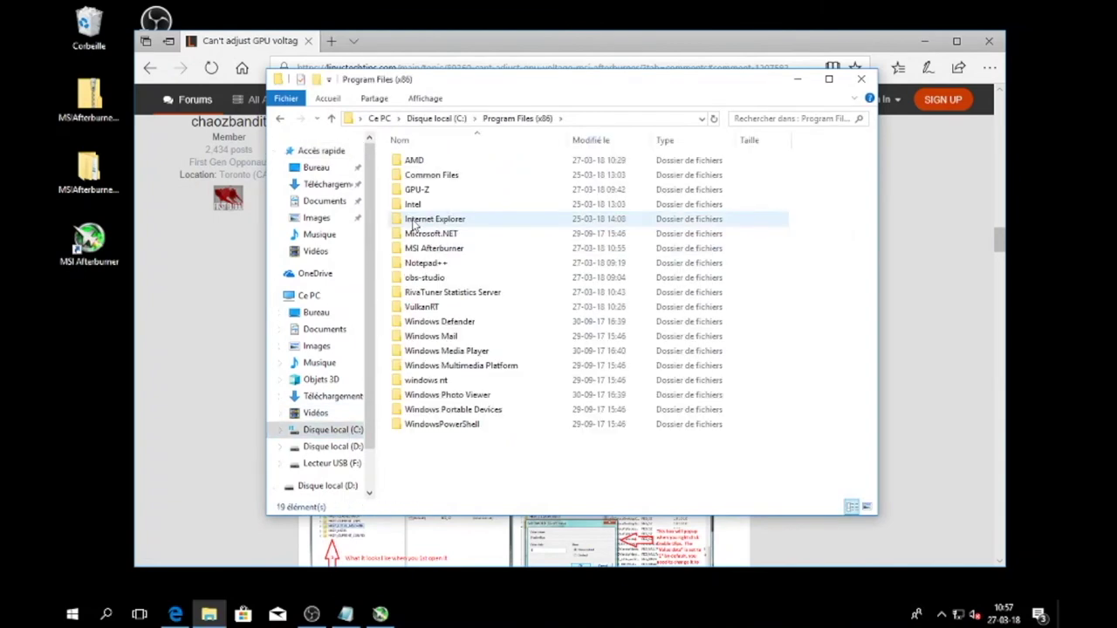
double_click(428, 249)
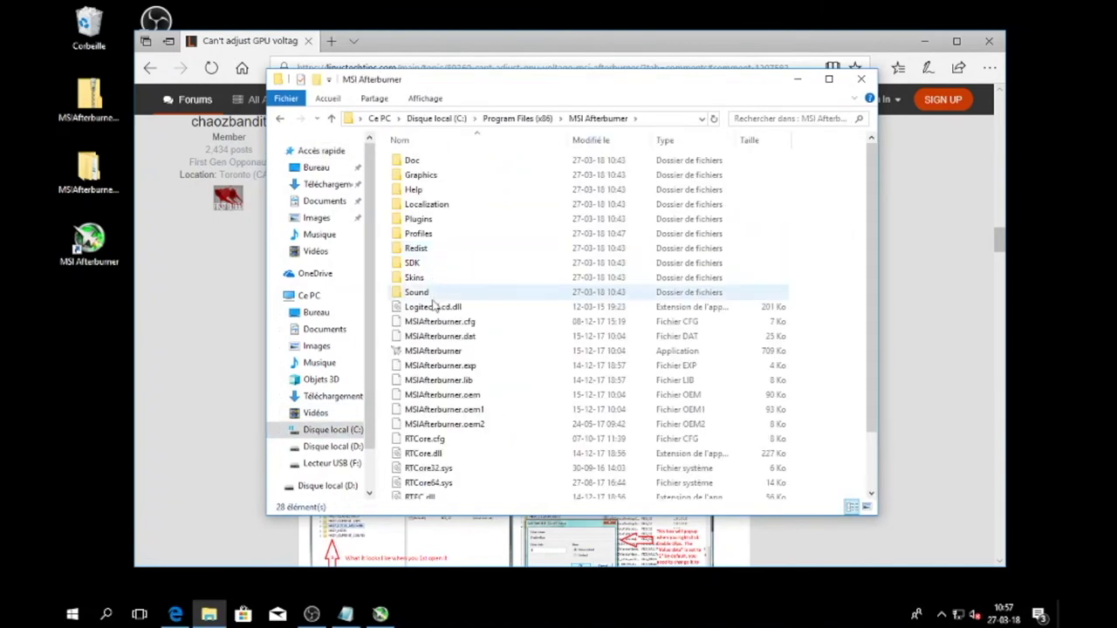
left_click(410, 323)
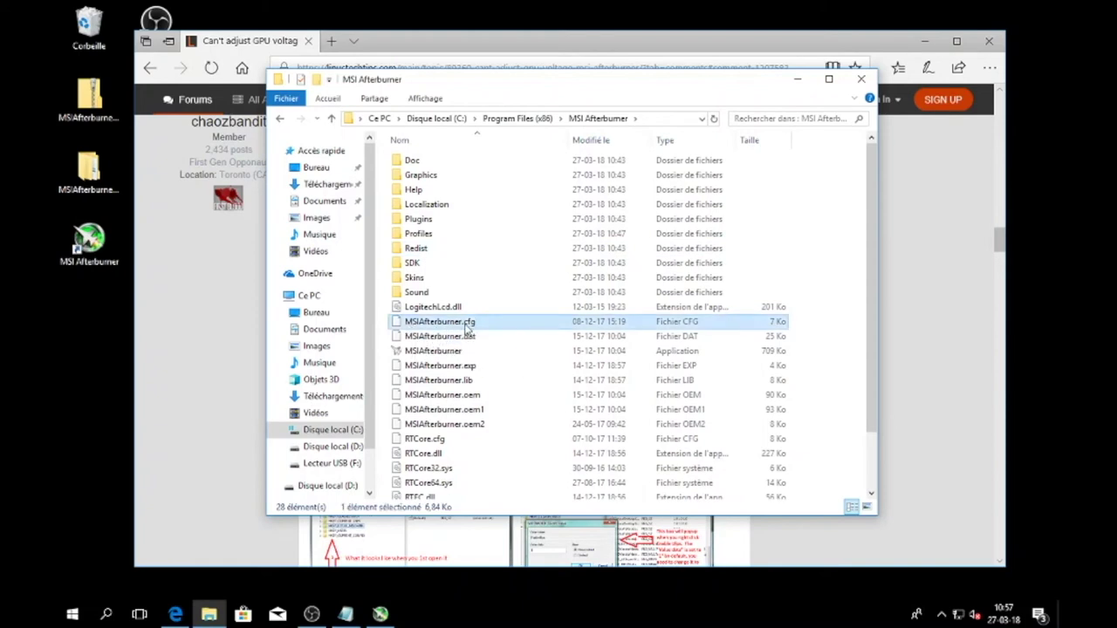
right_click(465, 323)
left_click(512, 385)
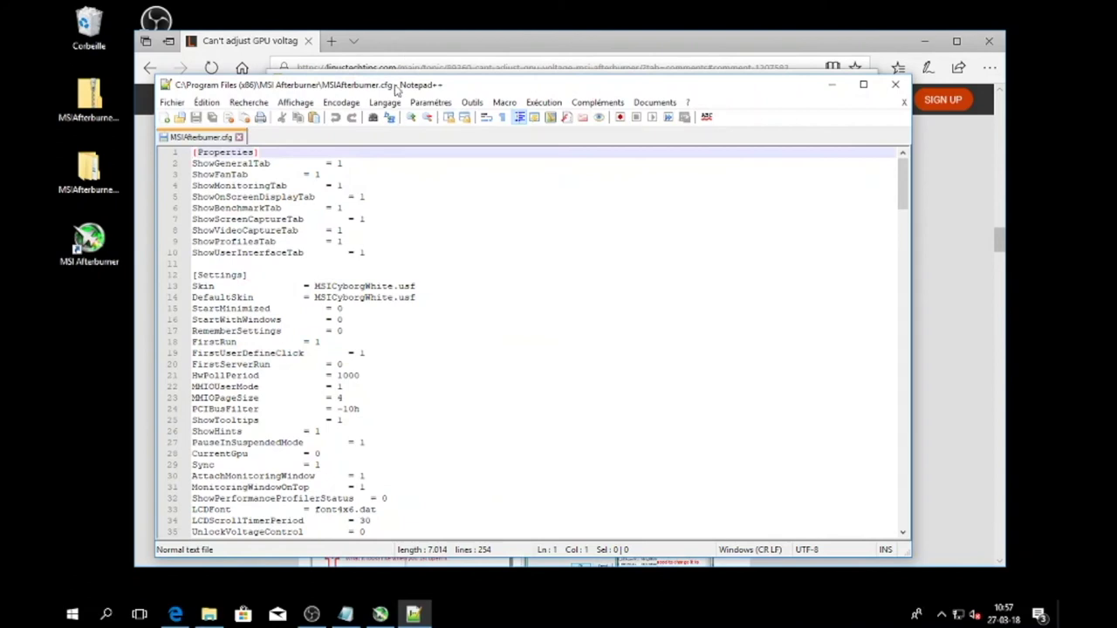
left_click_drag(398, 88, 305, 124)
Copy the "UnofficialOverclockingEULA" field name from the forum post in Edge and find it in MSIAfterburner.cfg in Notepad++
left_click_drag(408, 42, 420, 40)
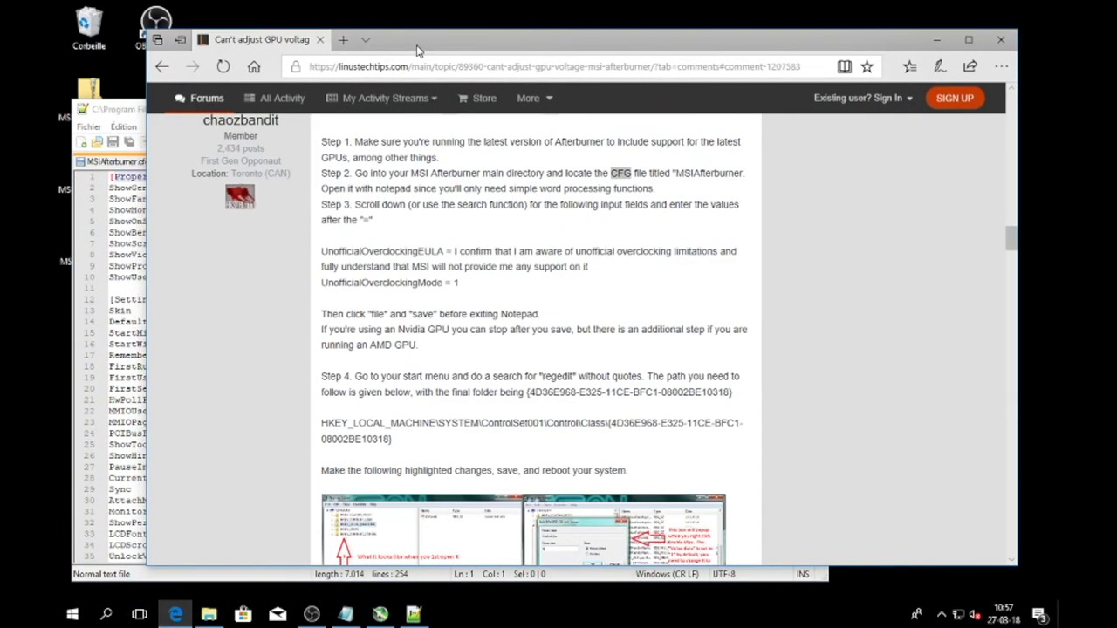
double_click(397, 251)
key("ctrl+c")
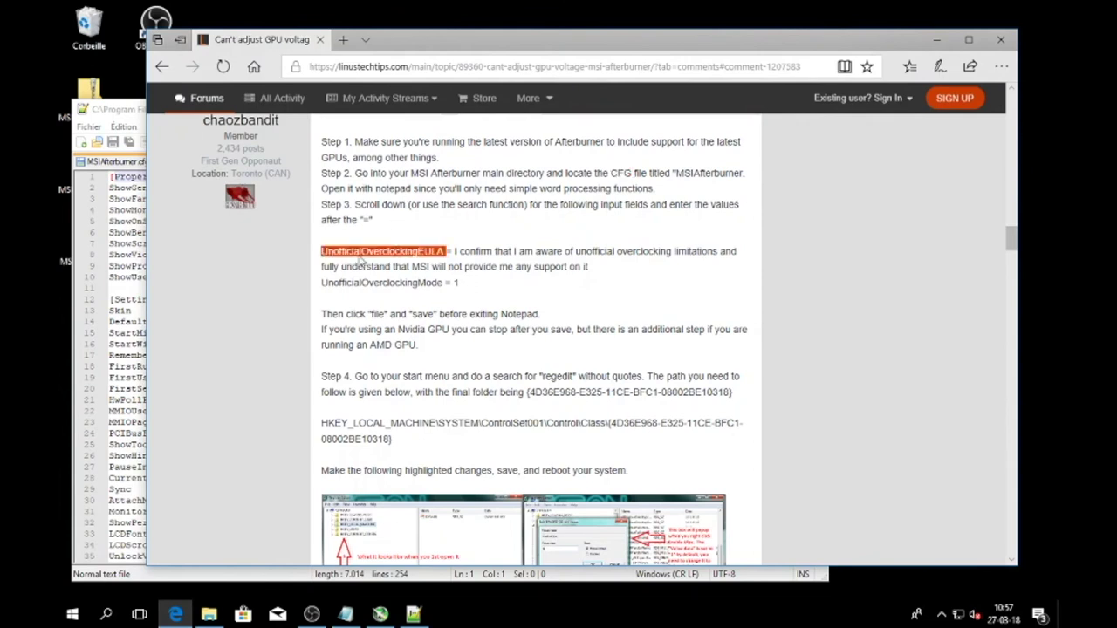
double_click(135, 199)
key("ctrl+f")
key("ctrl+v")
left_click(571, 285)
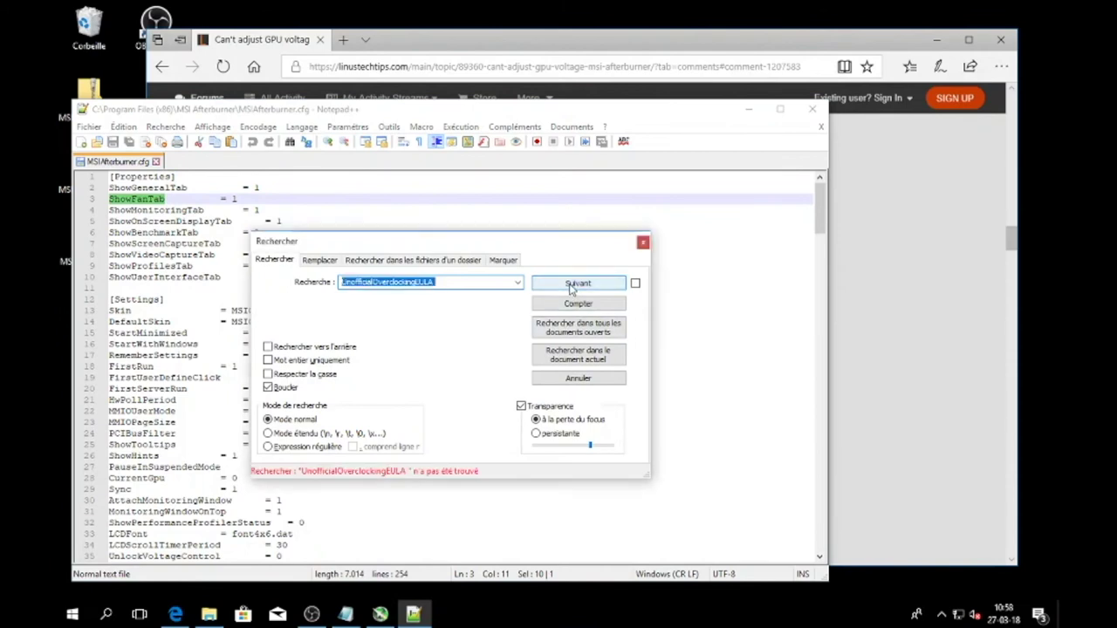
left_click(483, 281)
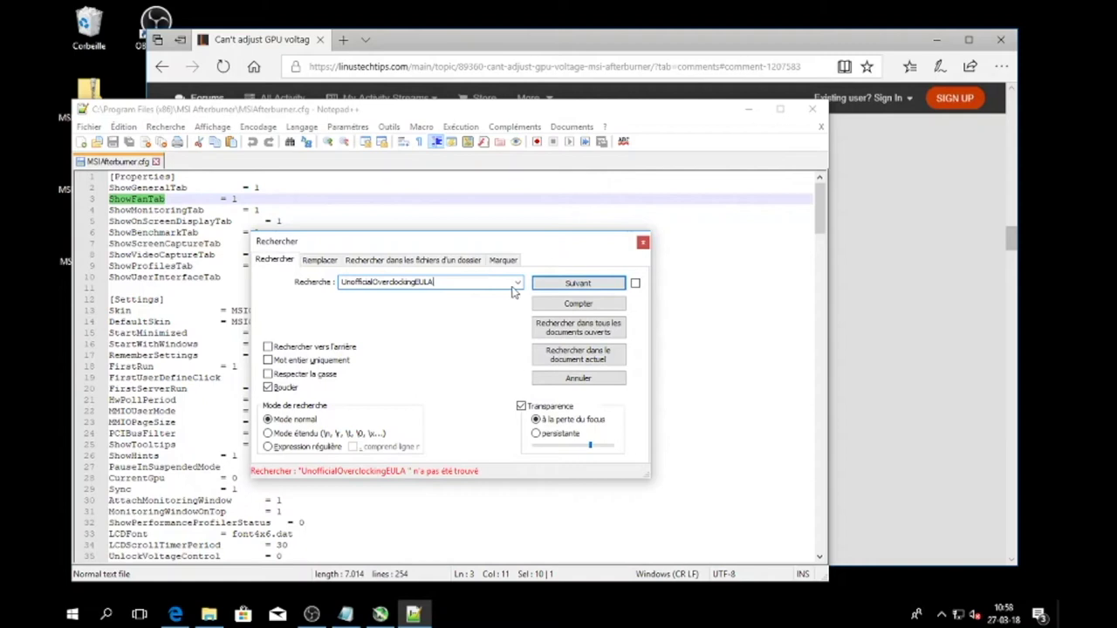
left_click(578, 282)
left_click(642, 242)
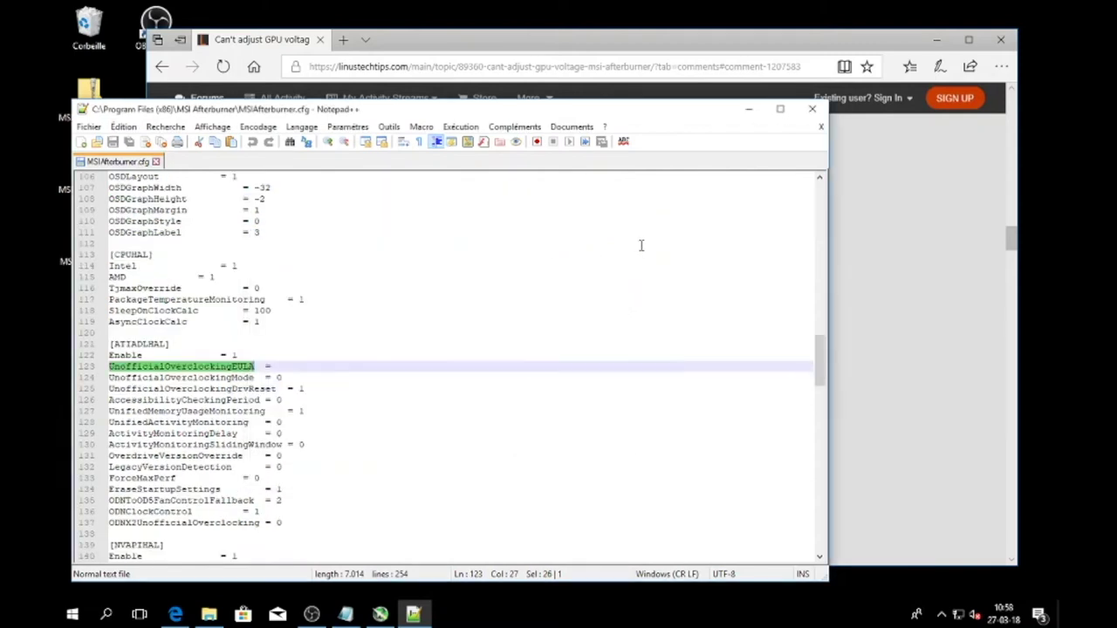
Copy the "I confirm that I am aware of unofficial overclocking limitations…" sentence from the forum post in Edge as the UnofficialOverclockingEULA value in Notepad++
left_click(923, 343)
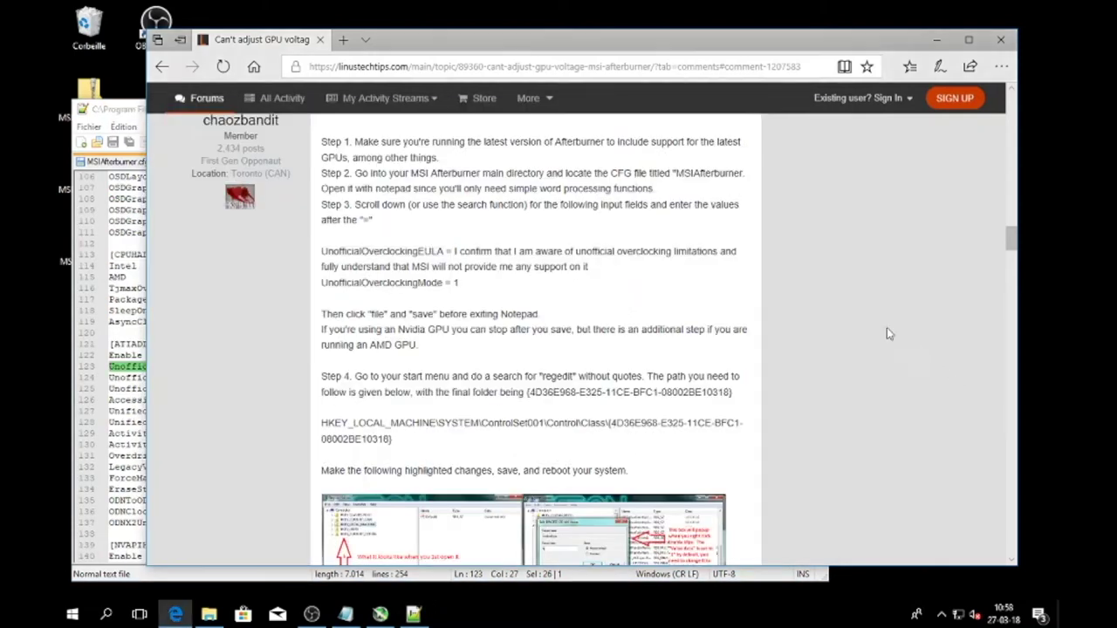
double_click(431, 250)
left_click_drag(590, 270, 454, 251)
key("ctrl+c")
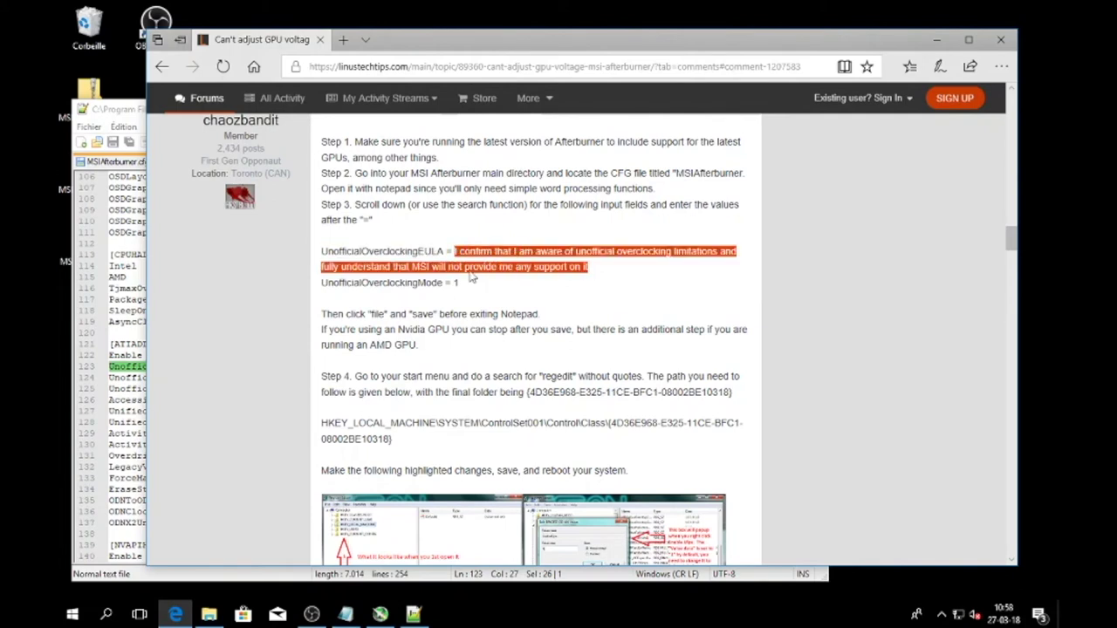
left_click(116, 367)
left_click(291, 367)
key("ctrl+v")
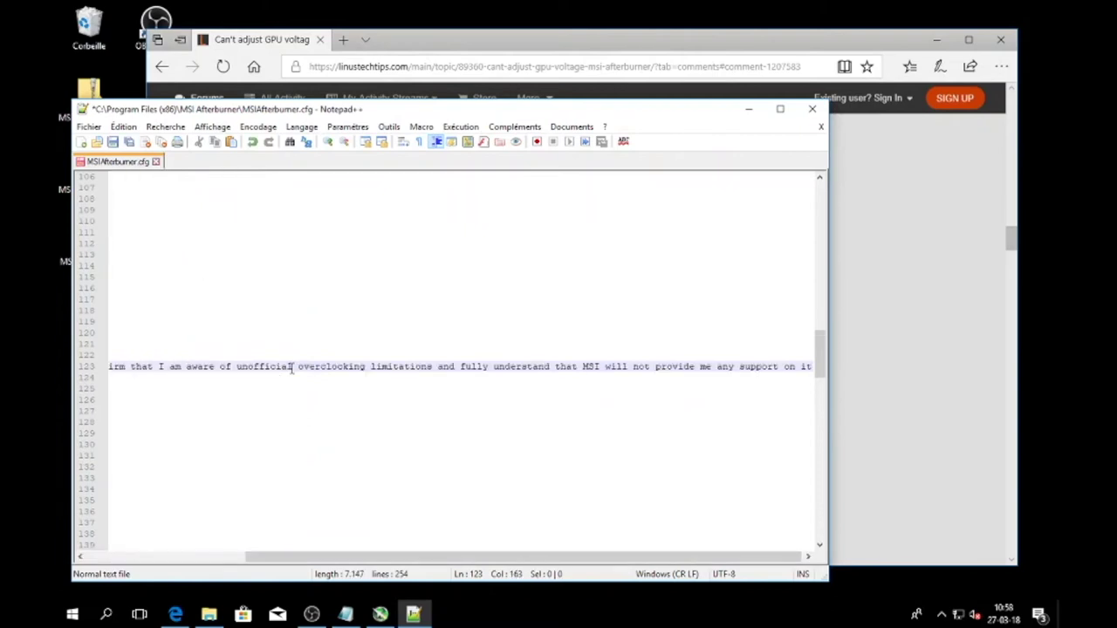
Save MSIAfterburner.cfg, relaunching Notepad++ in administrator mode
key("ctrl+s")
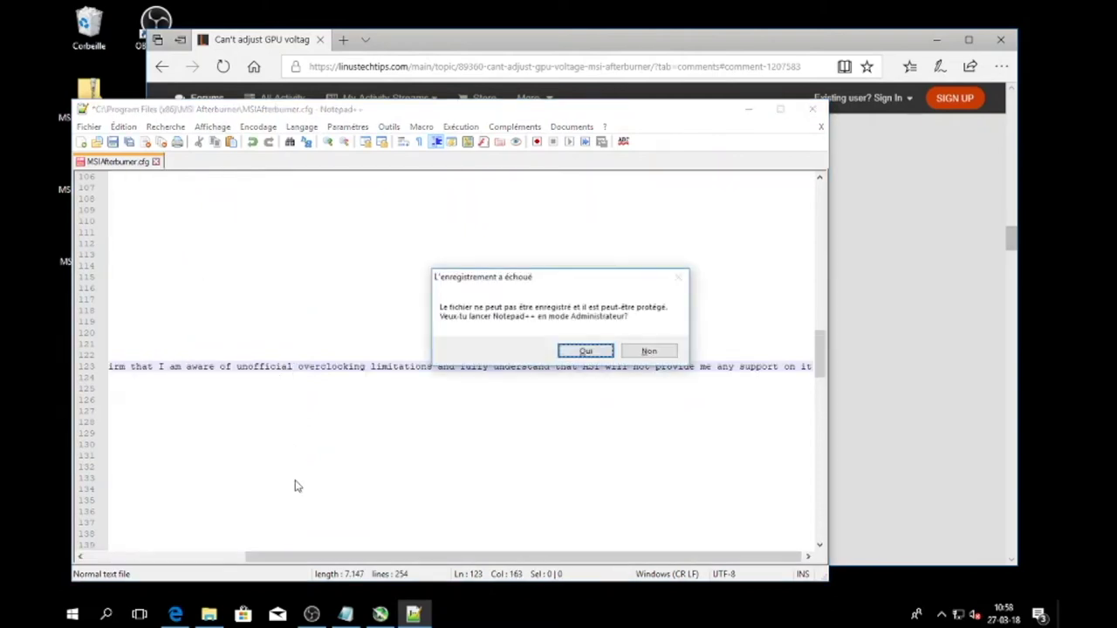
left_click(588, 351)
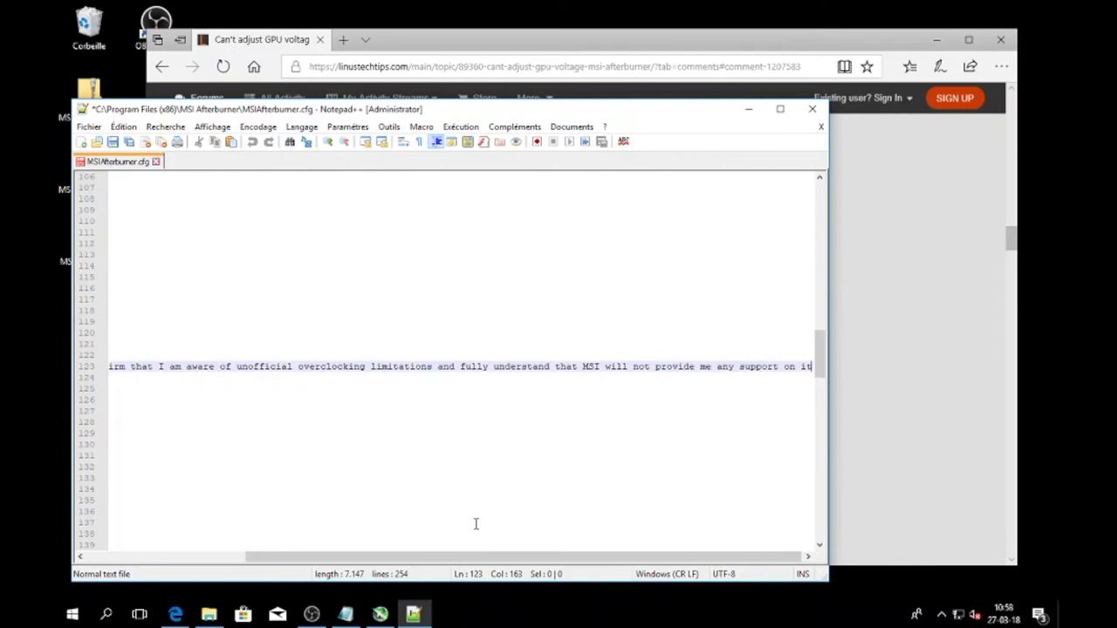
left_click_drag(469, 556, 226, 538)
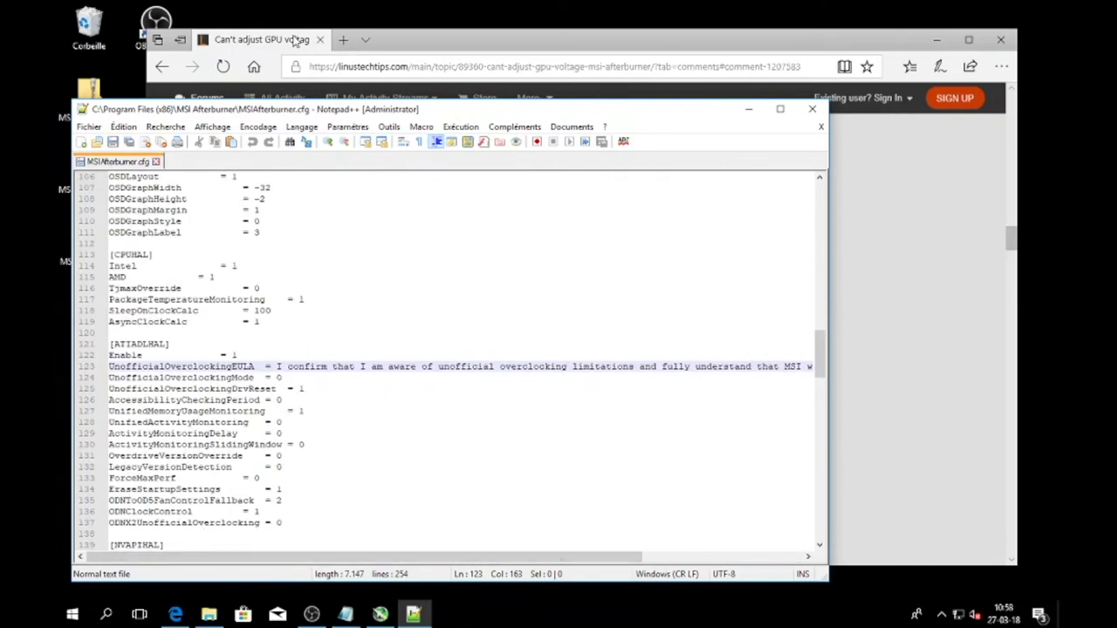
Check the UnofficialOverclockingMode value in the Edge forum post, set it to 1 in MSIAfterburner.cfg in Notepad++ and save the file
left_click(296, 43)
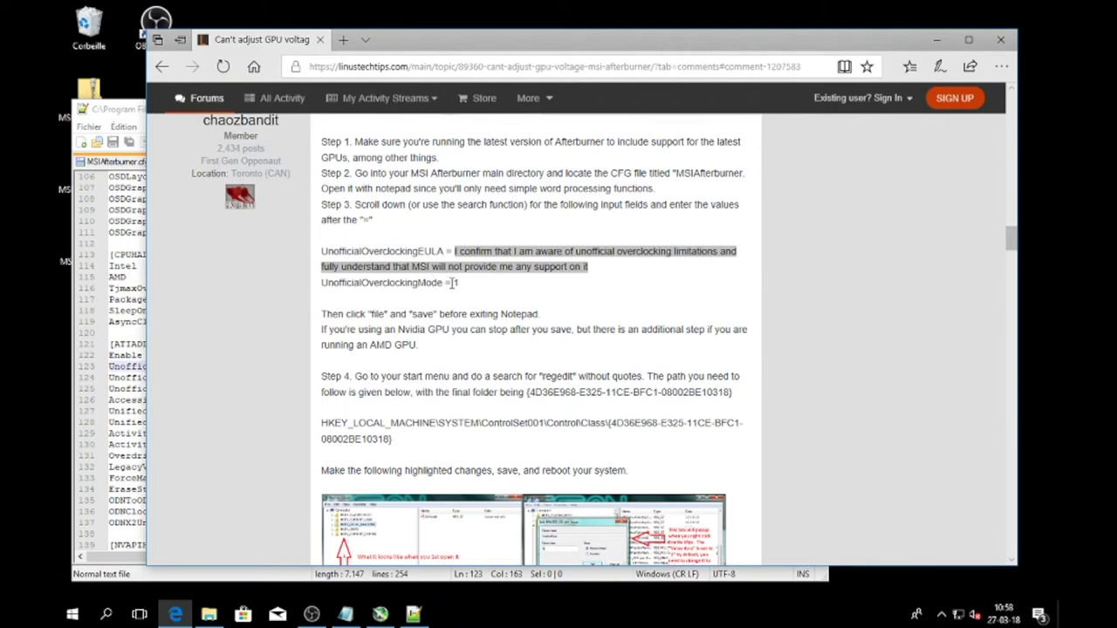
left_click(455, 284)
triple_click(461, 285)
left_click(463, 286)
double_click(453, 283)
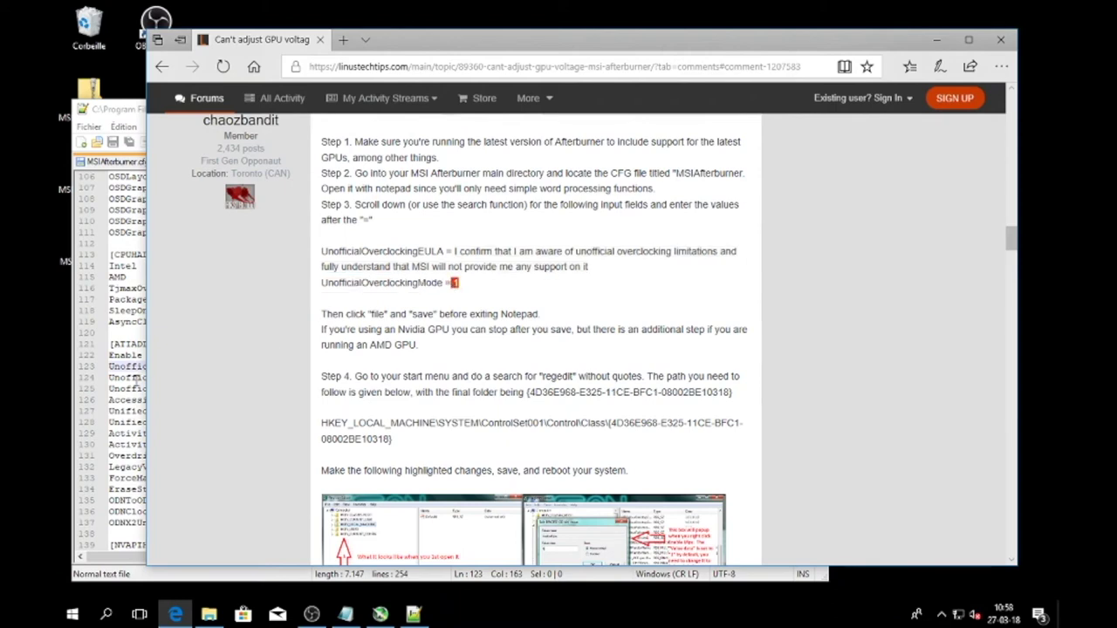
left_click(136, 381)
double_click(144, 378)
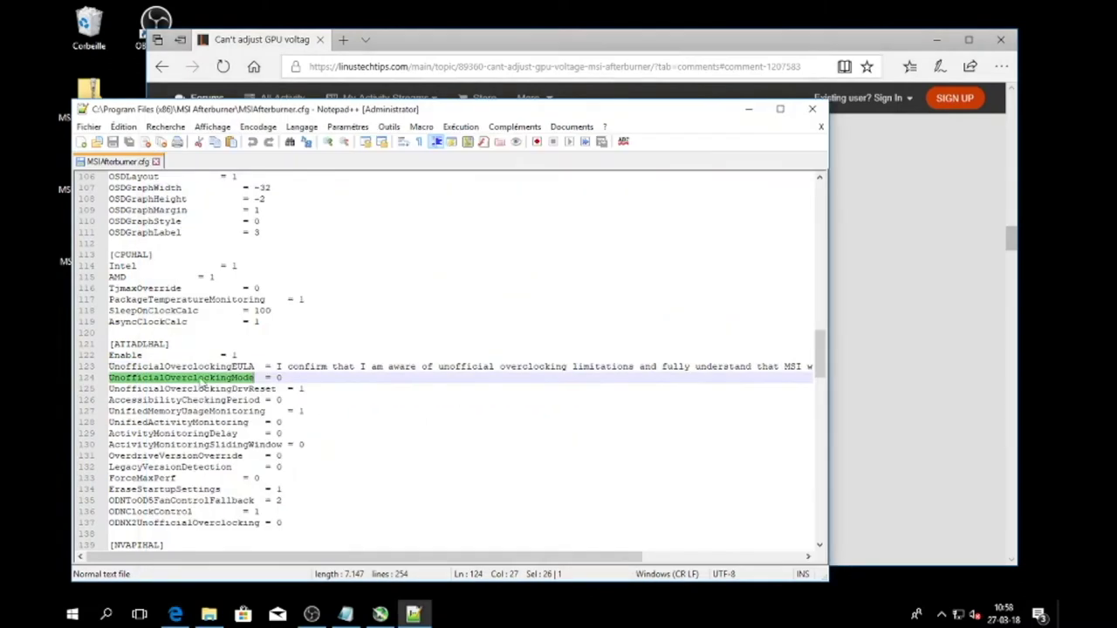
left_click(287, 378)
key("BackSpace")
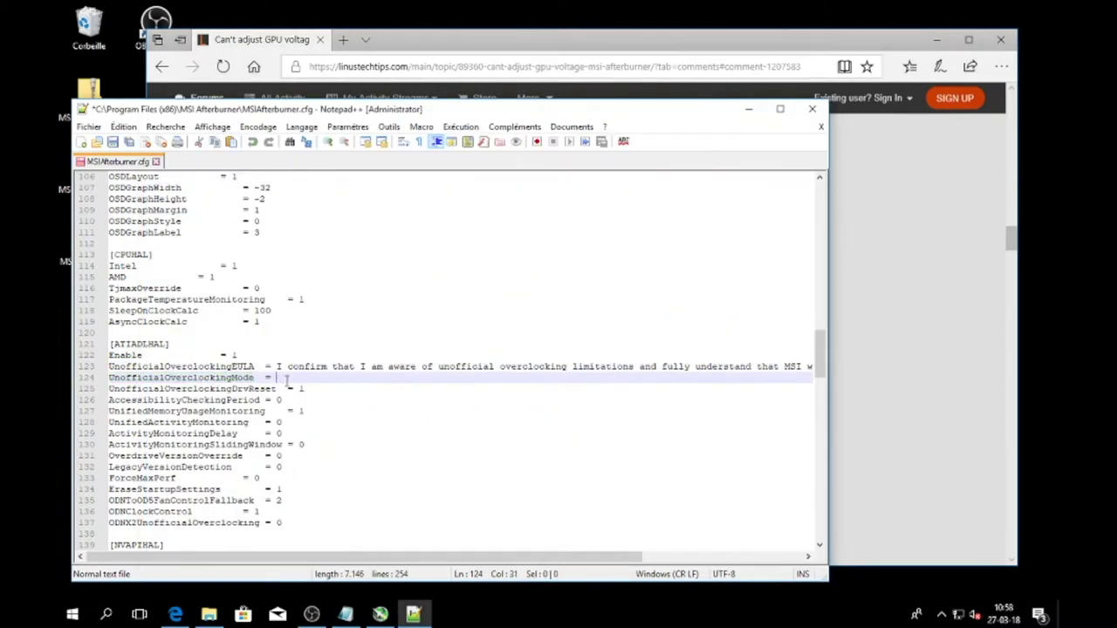
key("ctrl+s")
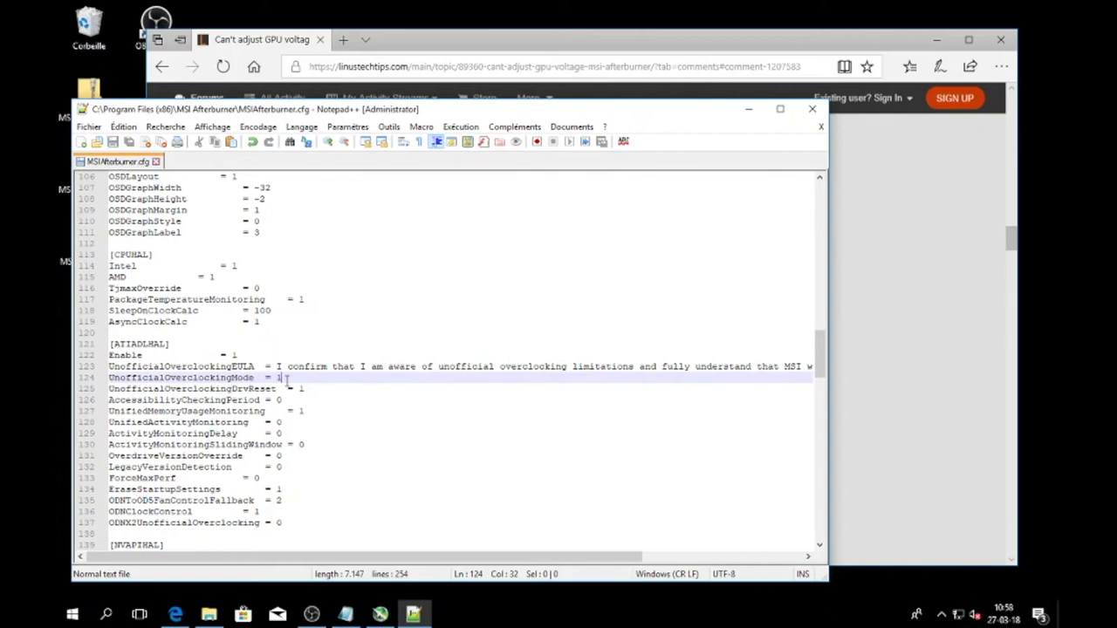
Check step 4 of the forum post in Edge and launch the Registry Editor by running "regedit"
left_click(272, 49)
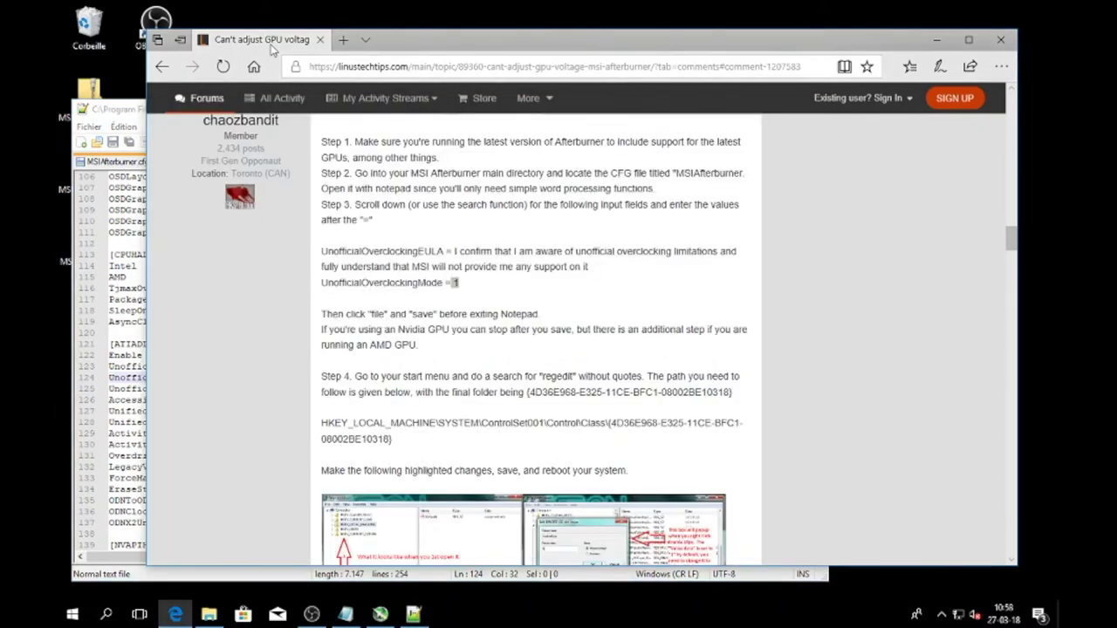
double_click(556, 376)
left_click(72, 615)
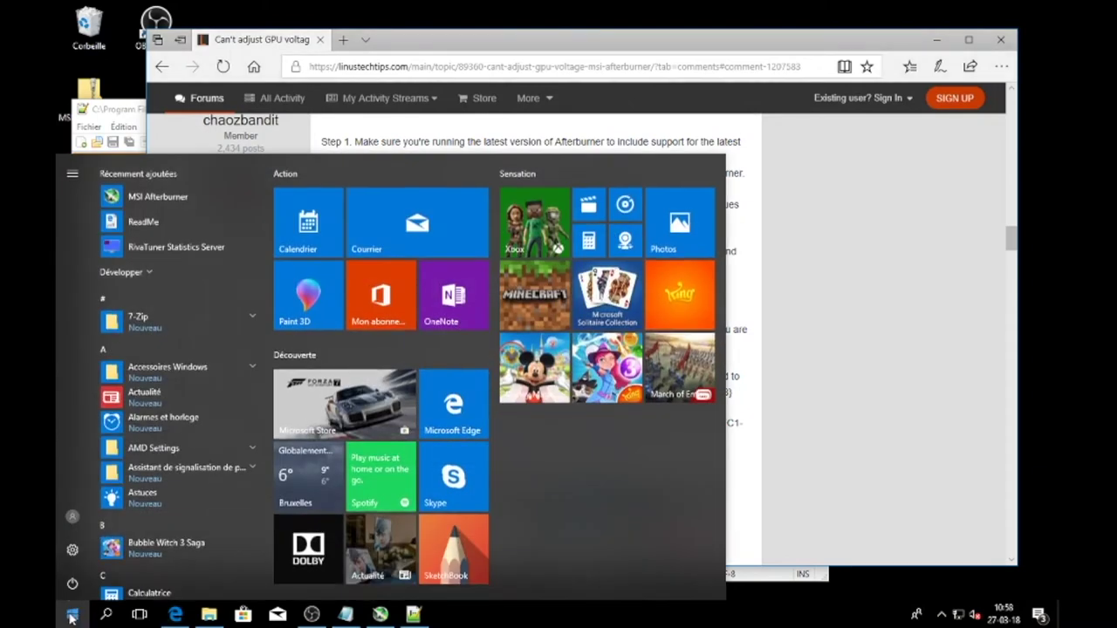
type("exe")
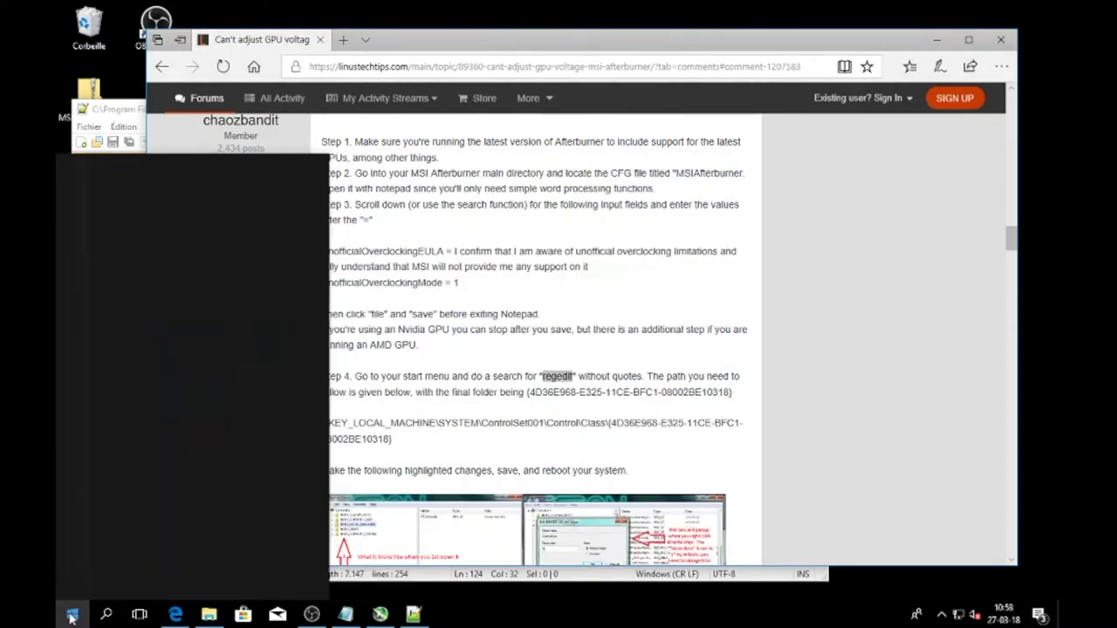
key("Return")
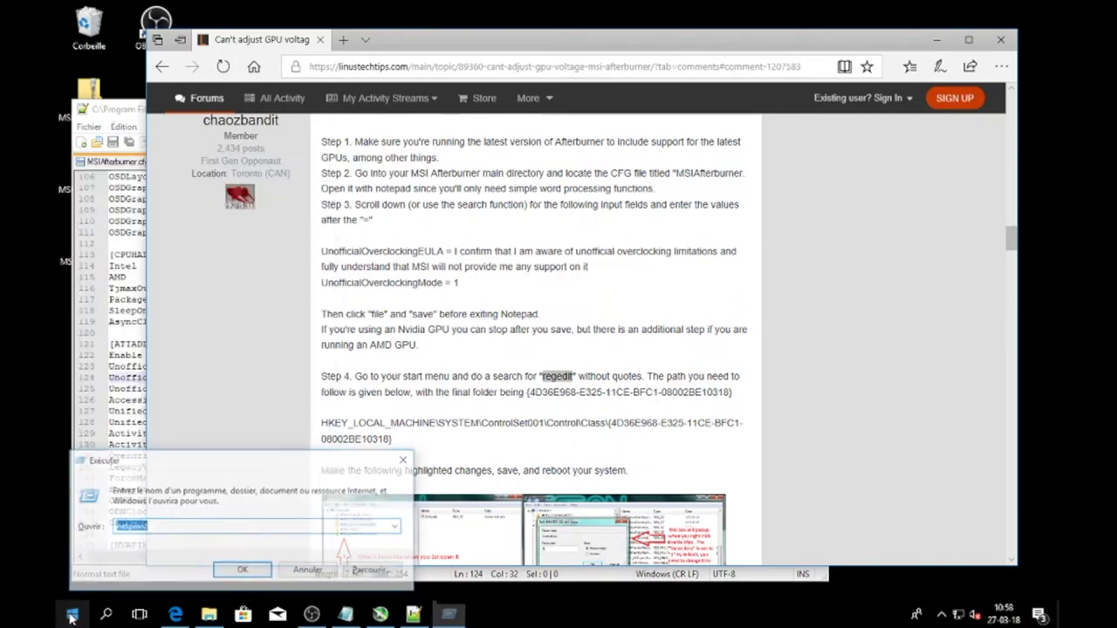
type("regedit")
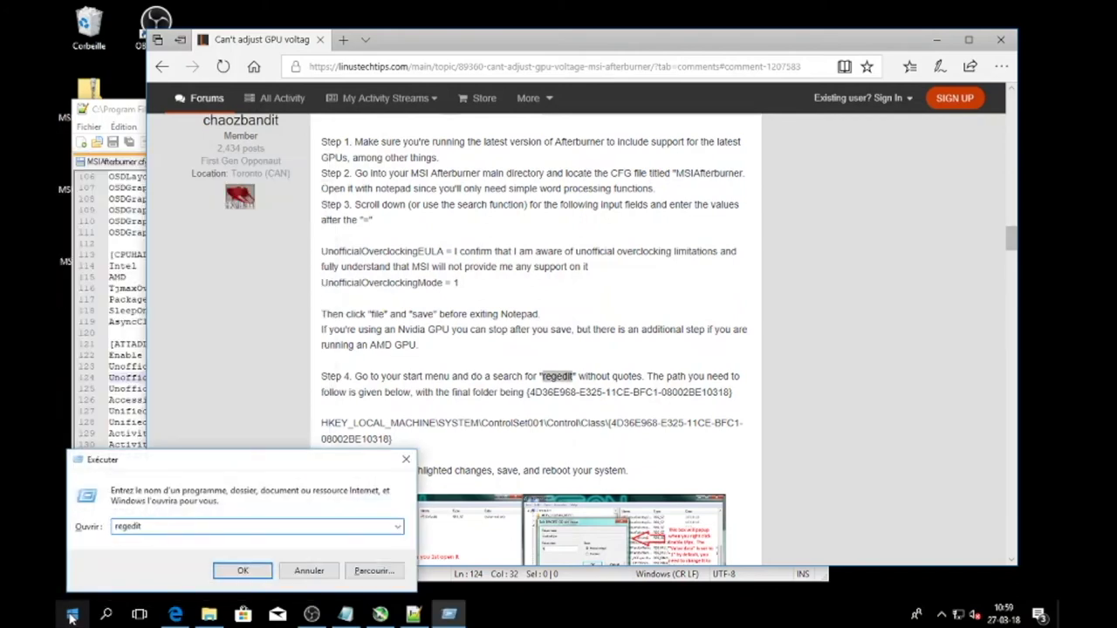
key("Return")
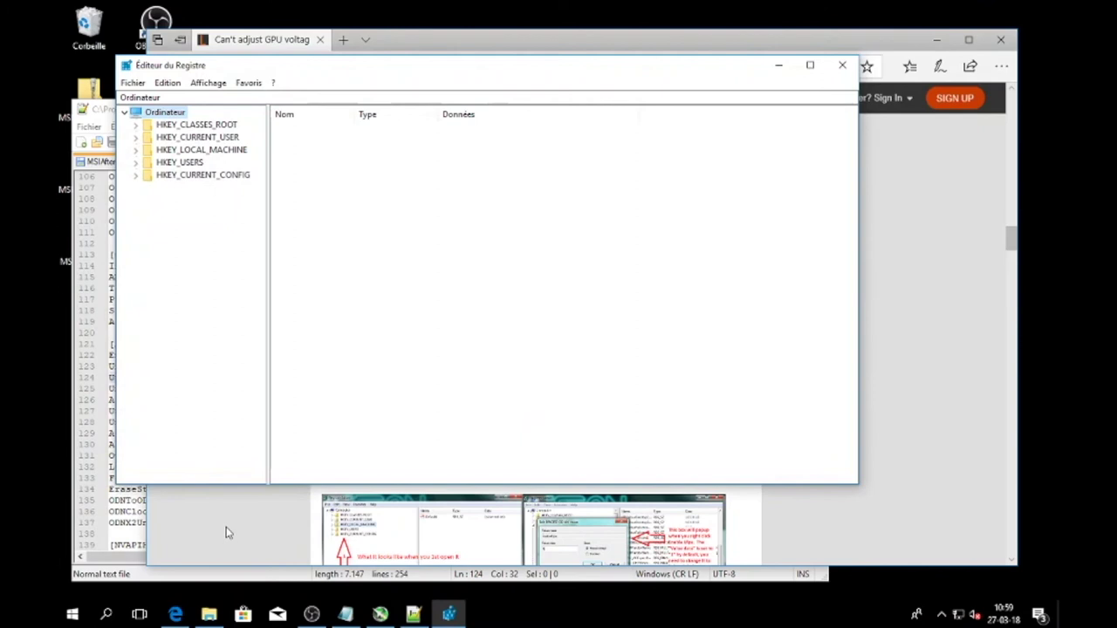
Check the registry path in step 4 of the forum post in Edge and return to the Registry Editor
left_click(226, 533)
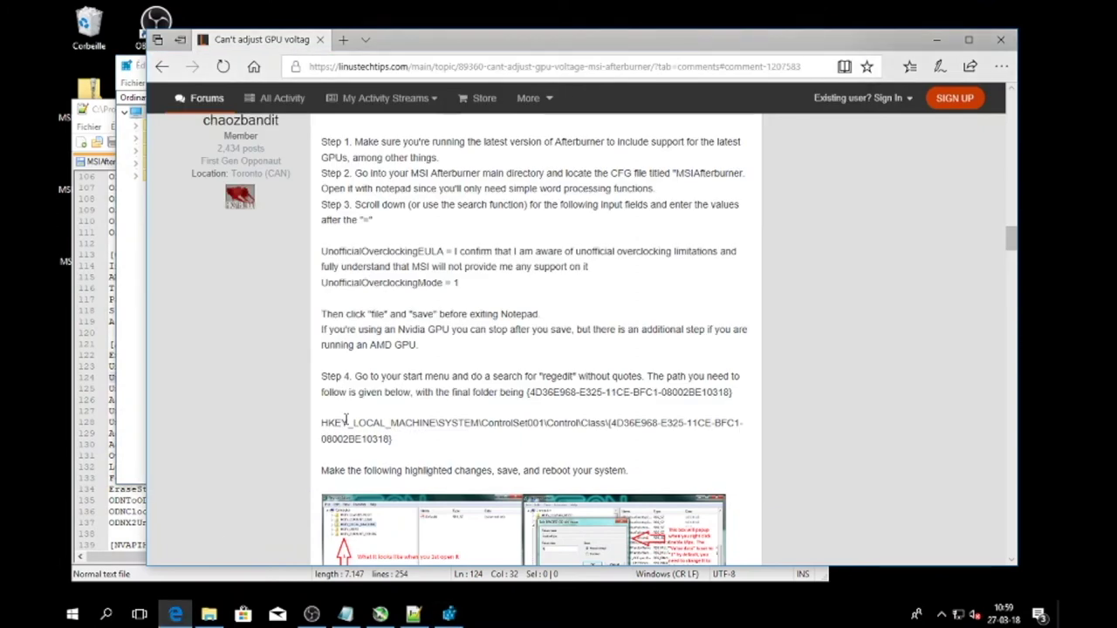
left_click_drag(322, 425, 605, 430)
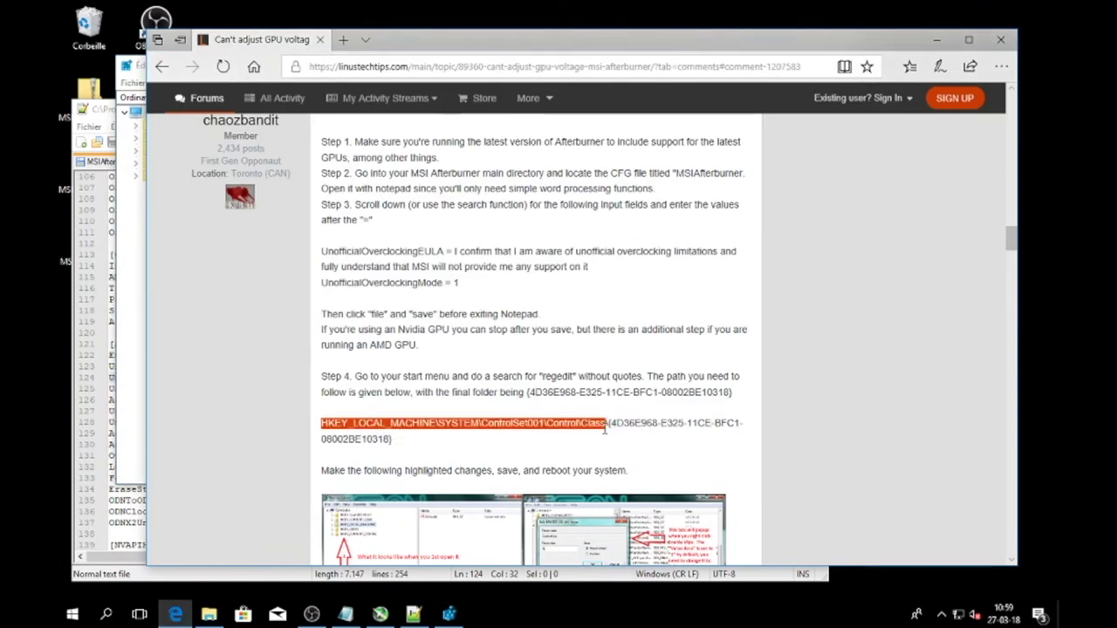
left_click(137, 67)
left_click_drag(270, 58, 279, 128)
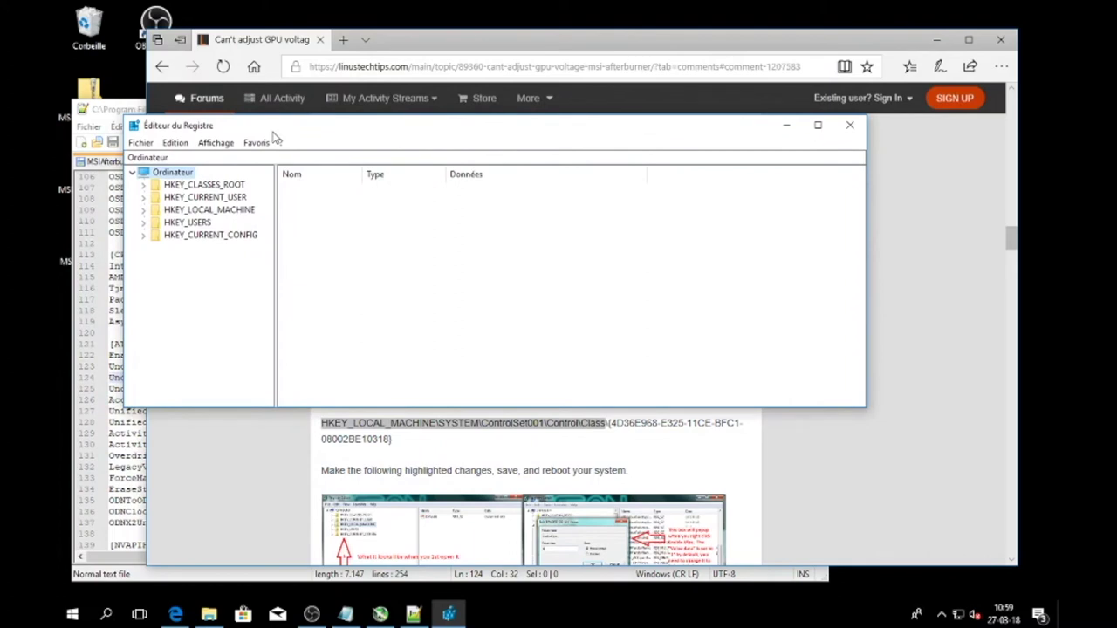
Expand the registry tree down to HKEY_LOCAL_MACHINE\SYSTEM\ControlSet001\Control\Class and widen the key pane to show the full subkey names
left_click(144, 211)
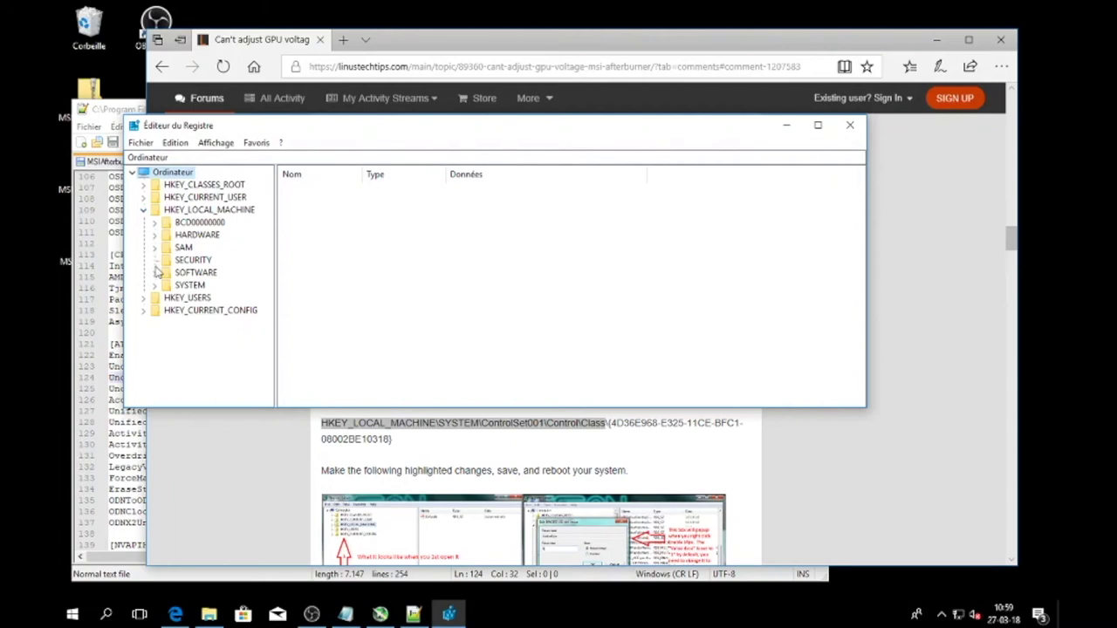
left_click(154, 286)
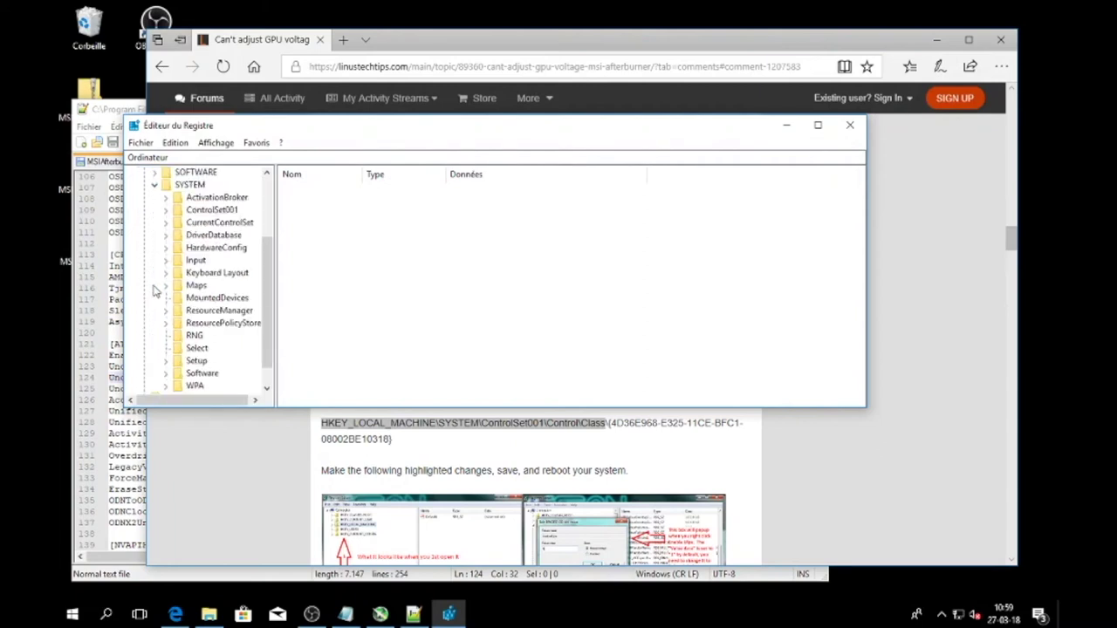
left_click(168, 212)
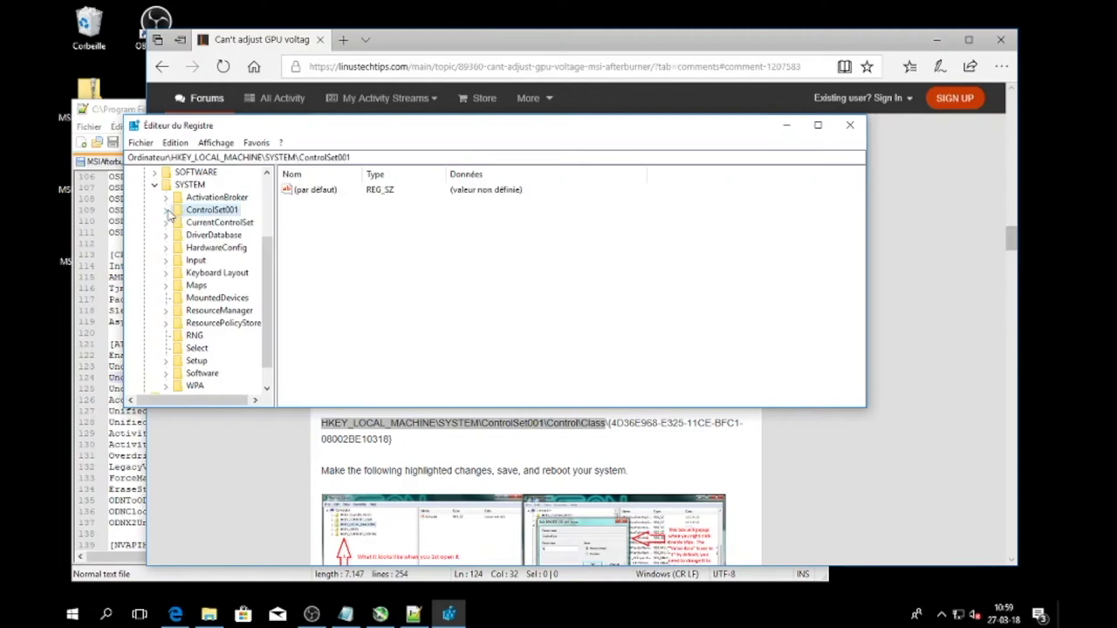
left_click(166, 210)
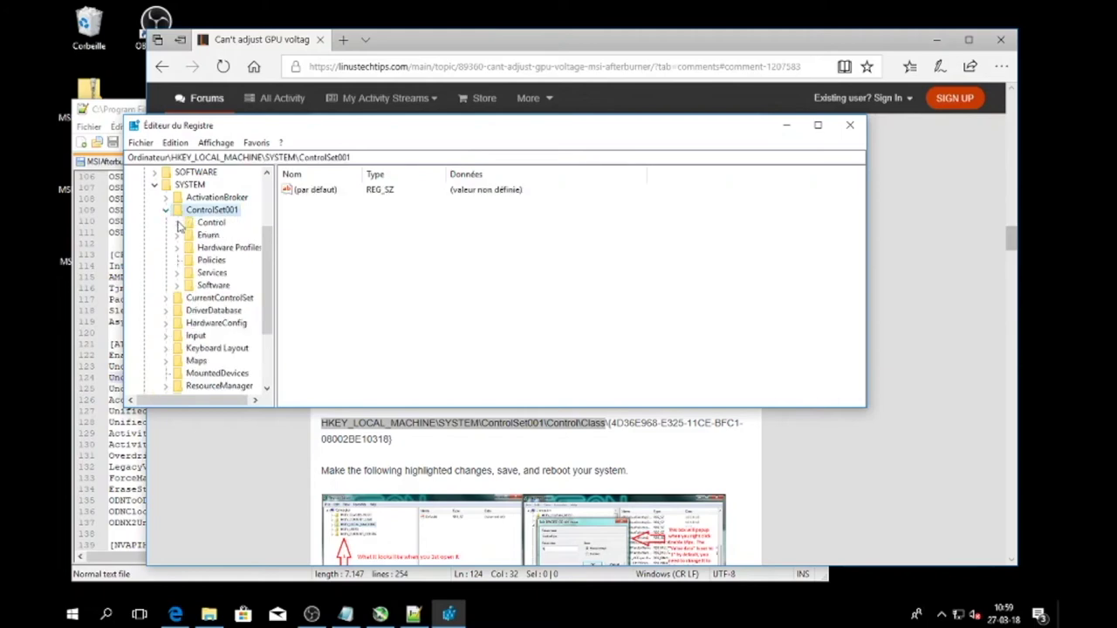
left_click(176, 223)
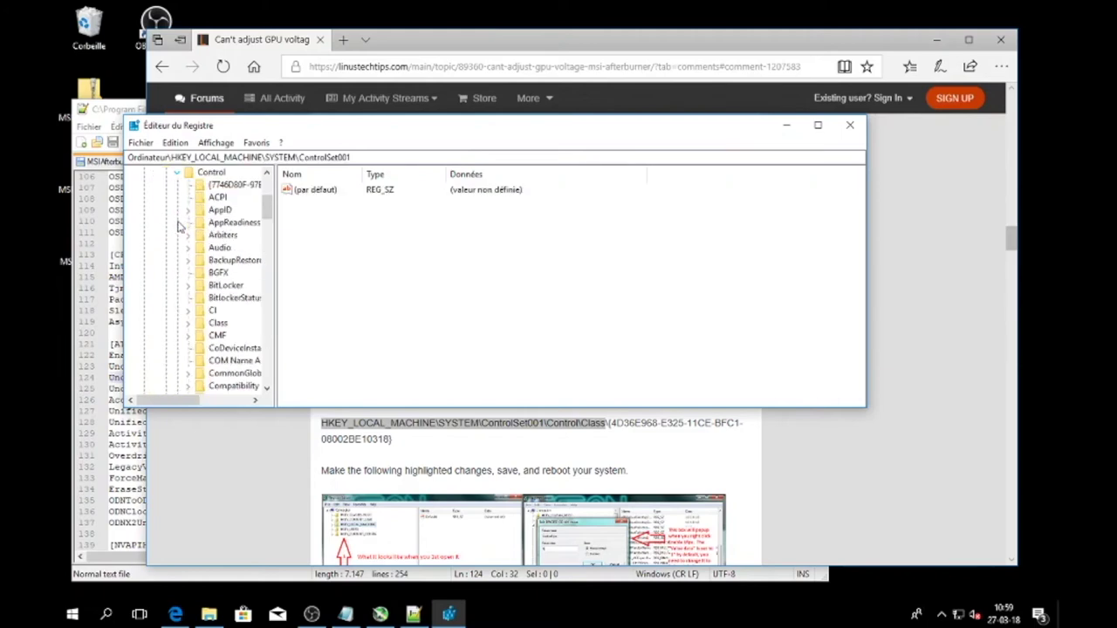
left_click(188, 324)
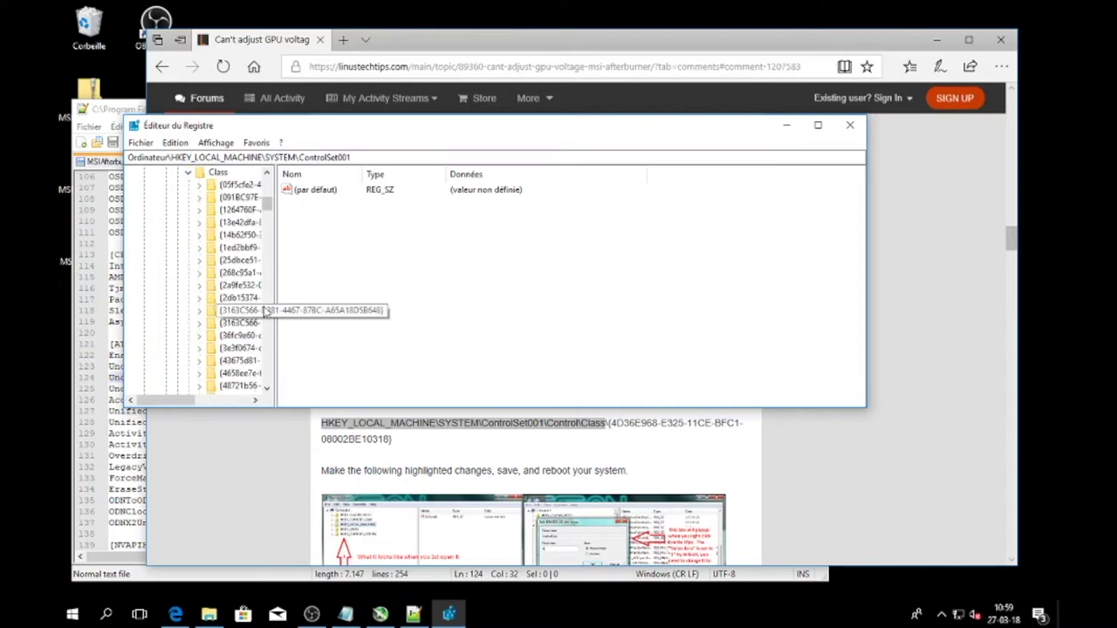
left_click_drag(273, 307, 402, 313)
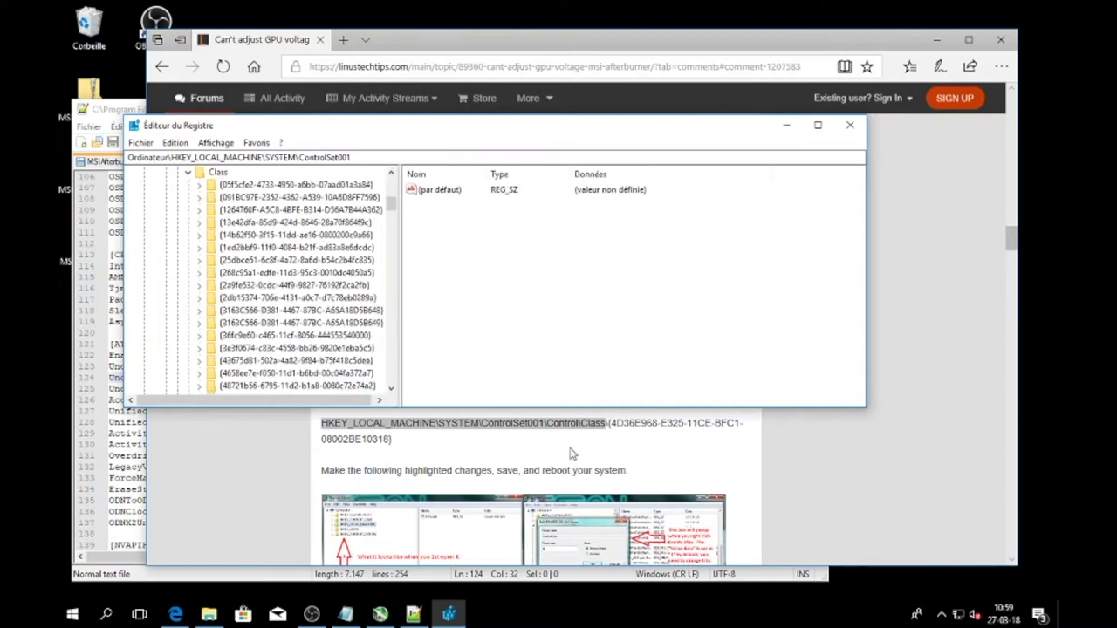
Copy the final folder's identifier 4D36E968-E325-11CE-BFC1-08002BE10318 from the forum post in Edge and return to the Registry Editor
left_click_drag(614, 422, 392, 440)
key("ctrl+c")
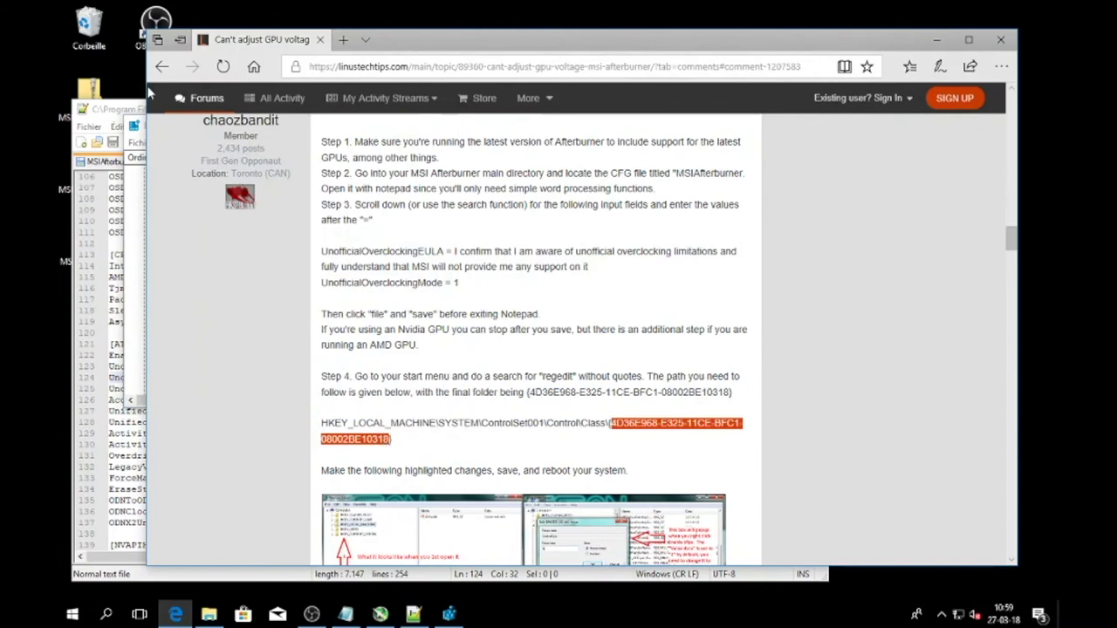
left_click_drag(141, 87, 183, 88)
left_click(177, 131)
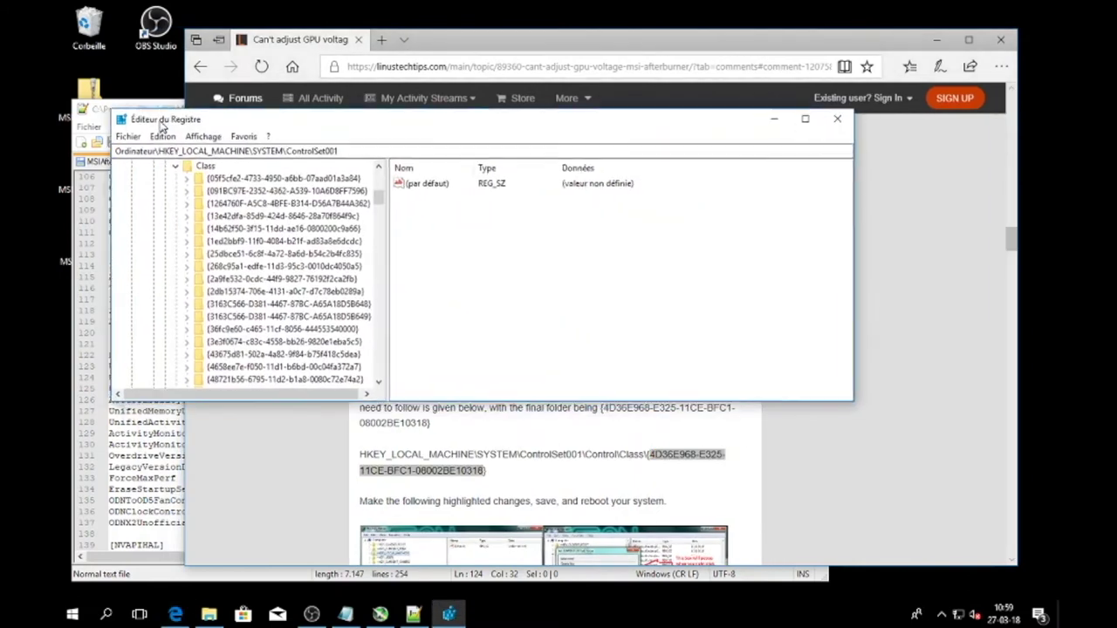
Search from the Class key for 4D36E968-E325-11CE-BFC1-08002BE10318 and expand the matching key
left_click(191, 158)
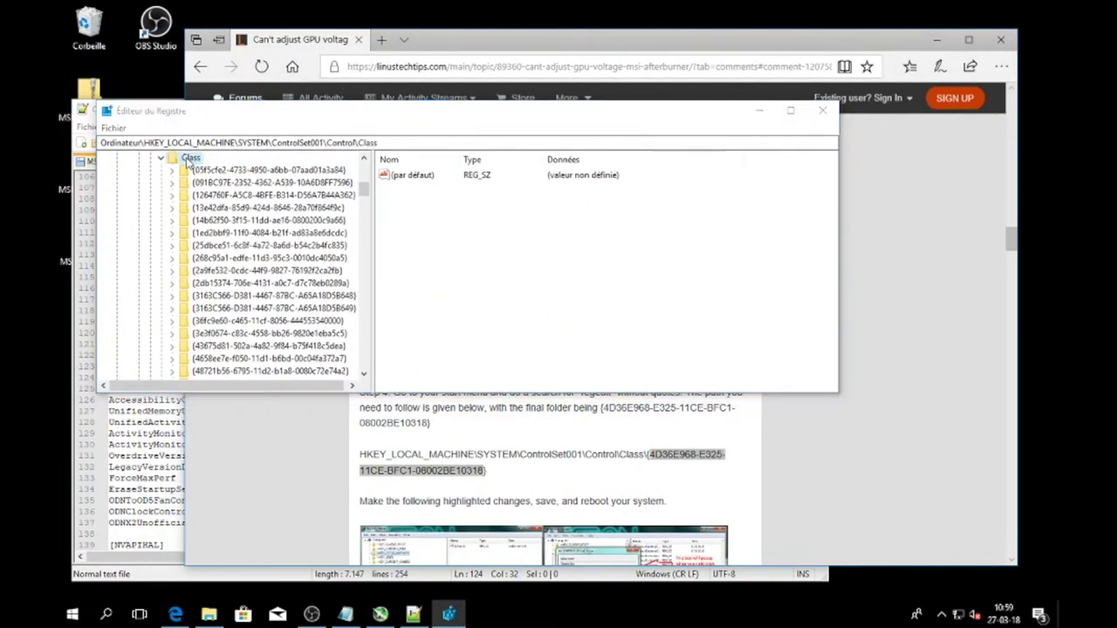
key("ctrl+f")
left_click(421, 177)
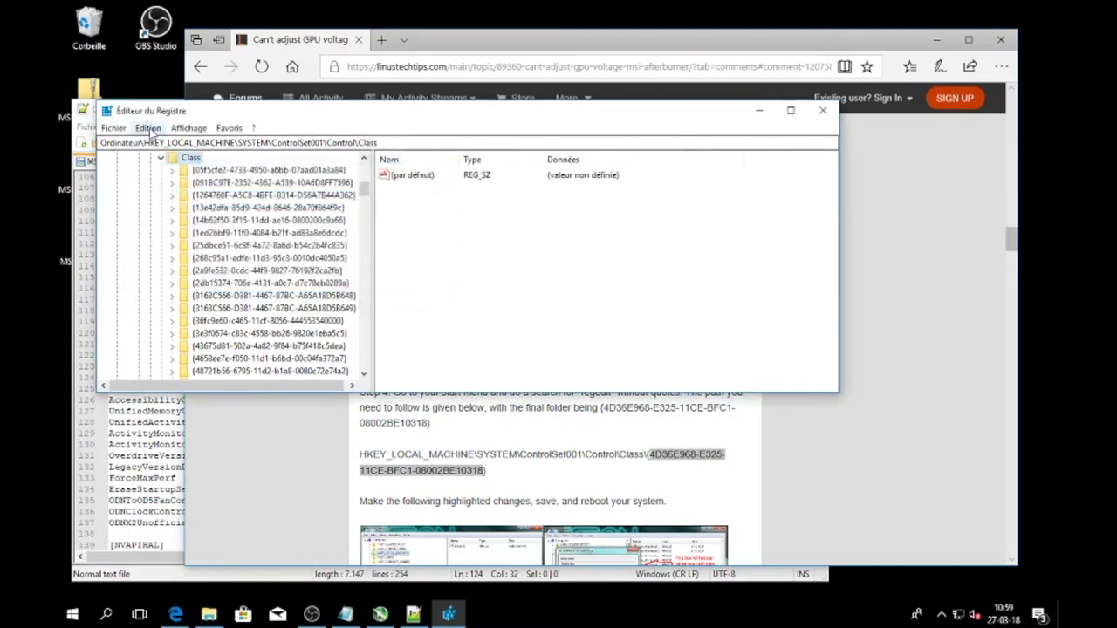
left_click(148, 128)
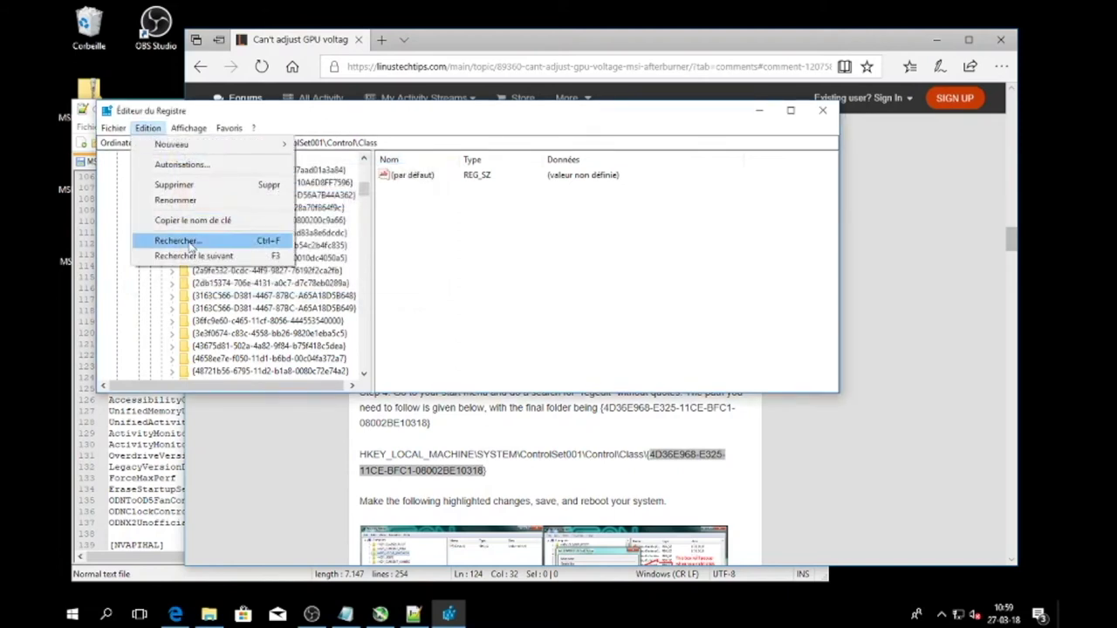
left_click(190, 241)
key("ctrl+v")
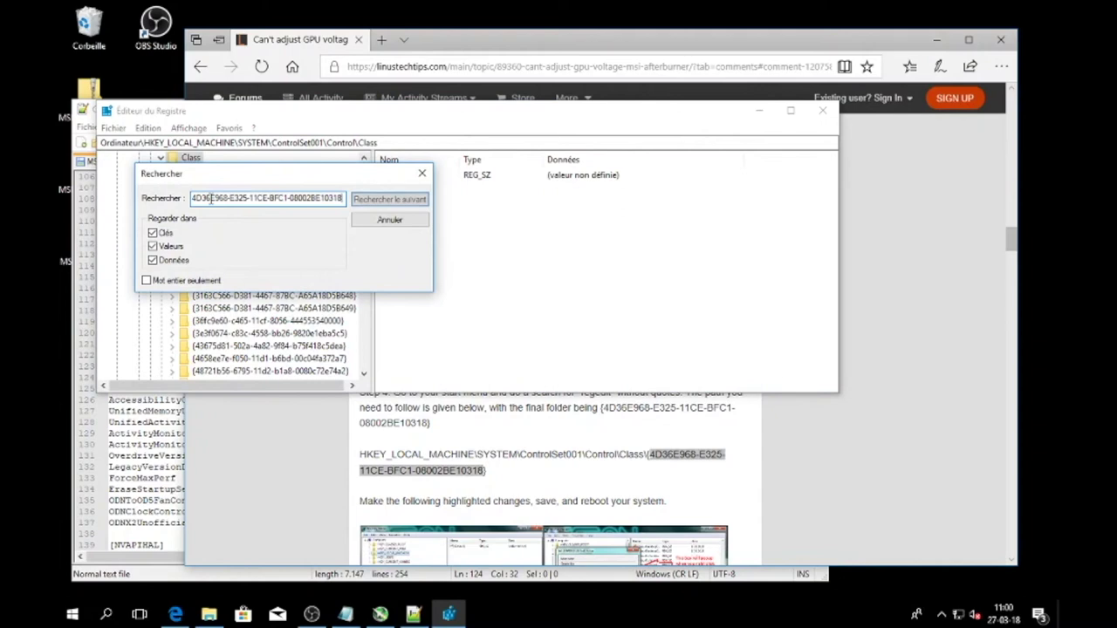
left_click(381, 203)
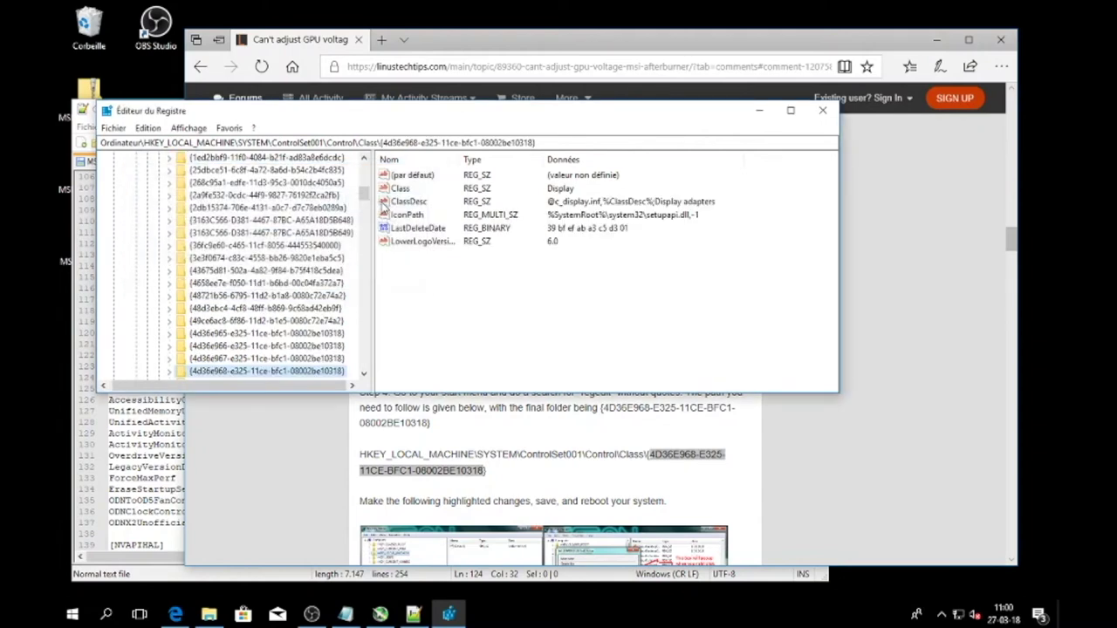
left_click(170, 375)
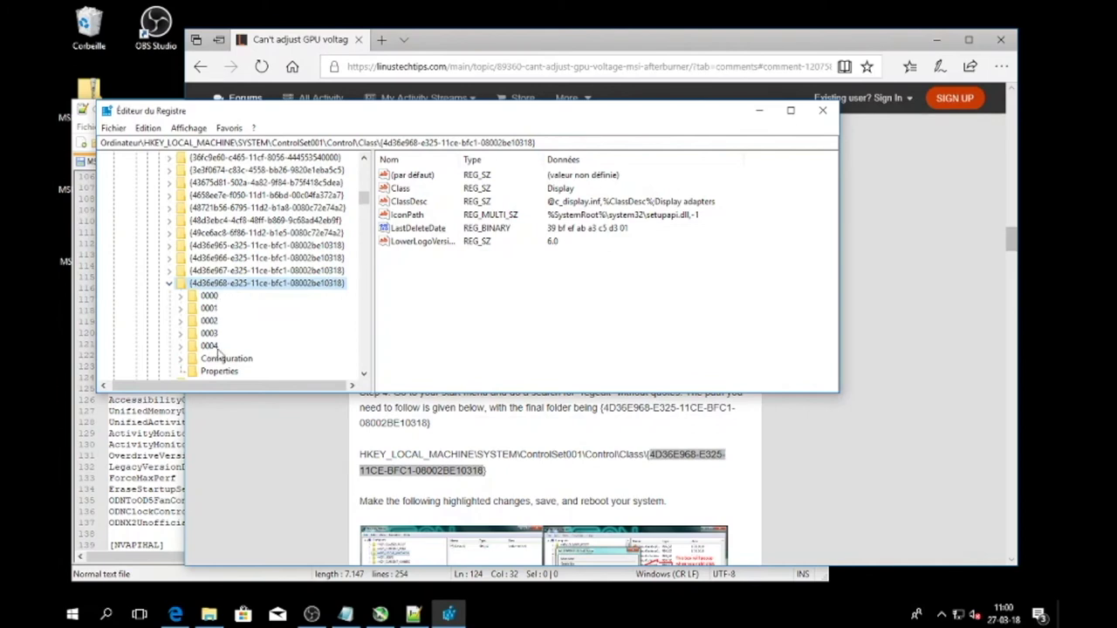
Open the annotated registry screenshot in the Edge forum post at full size and read its EnableUlps instructions
left_click(614, 493)
scroll(548, 362, "down", 5)
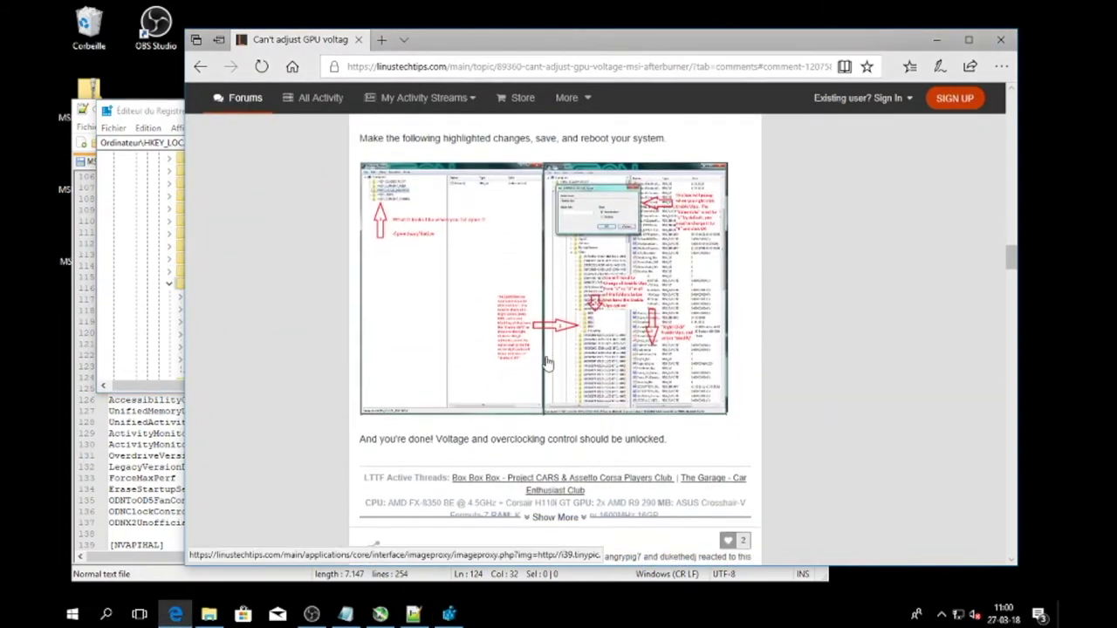
left_click(548, 362)
left_click(548, 362)
scroll(655, 426, "down", 2)
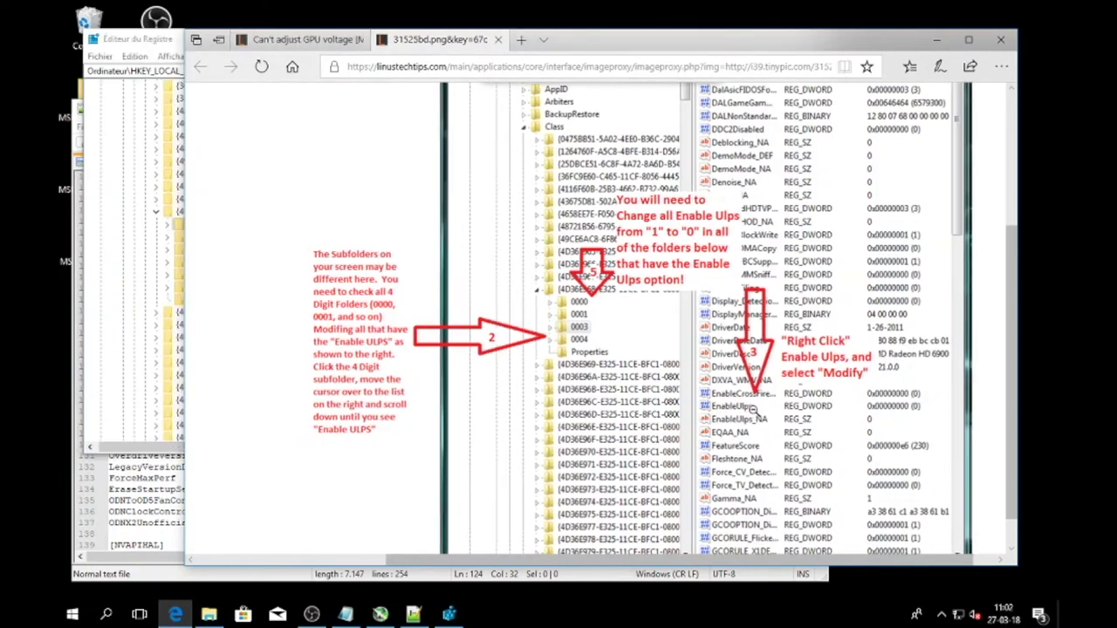
Set EnableUlps to 0 in subkey 0000 of the display adapter class key in the Registry Editor
left_click(174, 228)
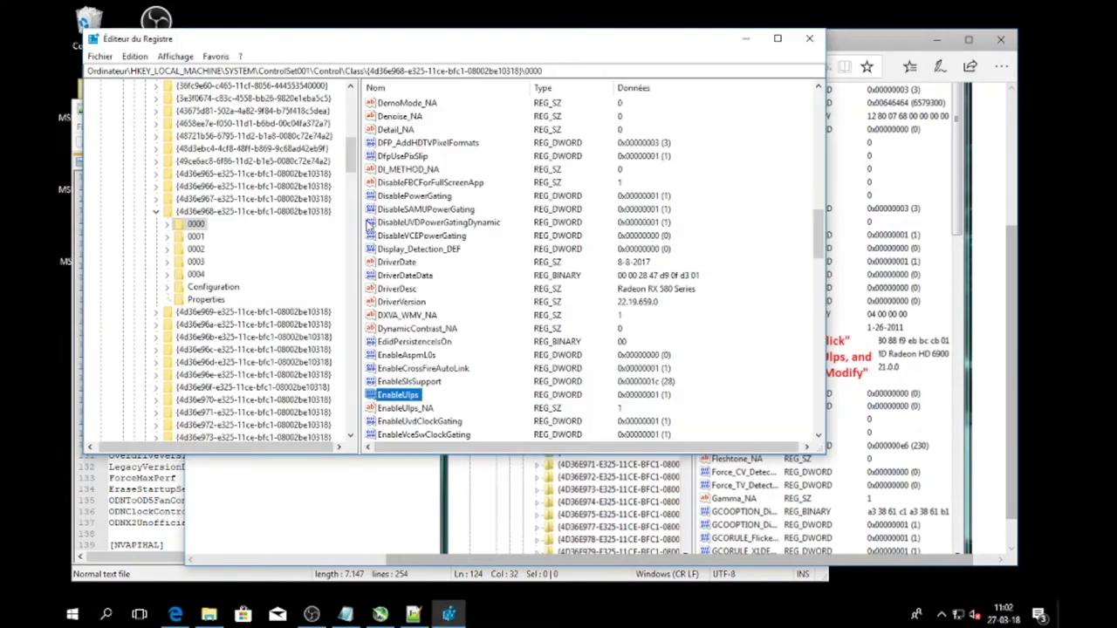
left_click(394, 397)
double_click(395, 397)
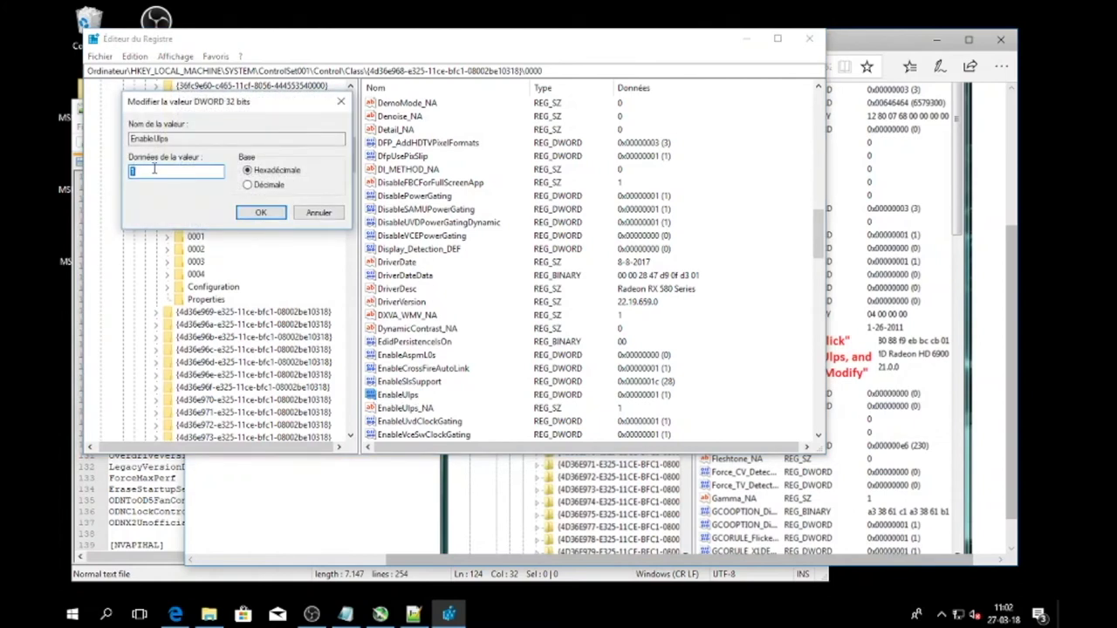
left_click(239, 215)
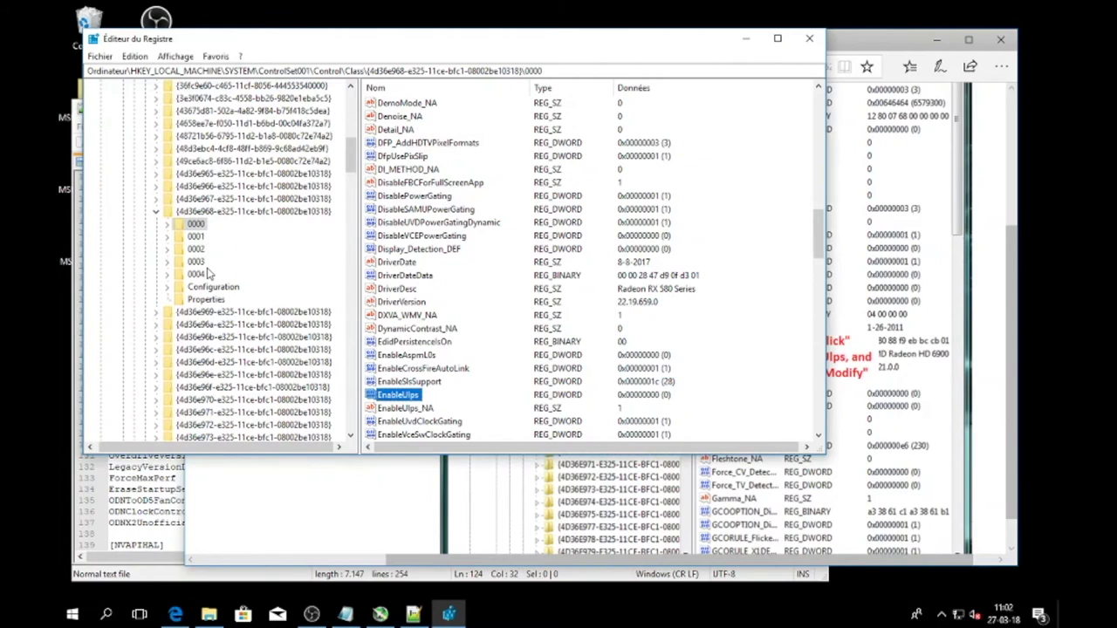
Check subkey 0001 for EnableUlps and set EnableUlps to 0 in subkey 0002
left_click(195, 236)
scroll(406, 251, "down", 8)
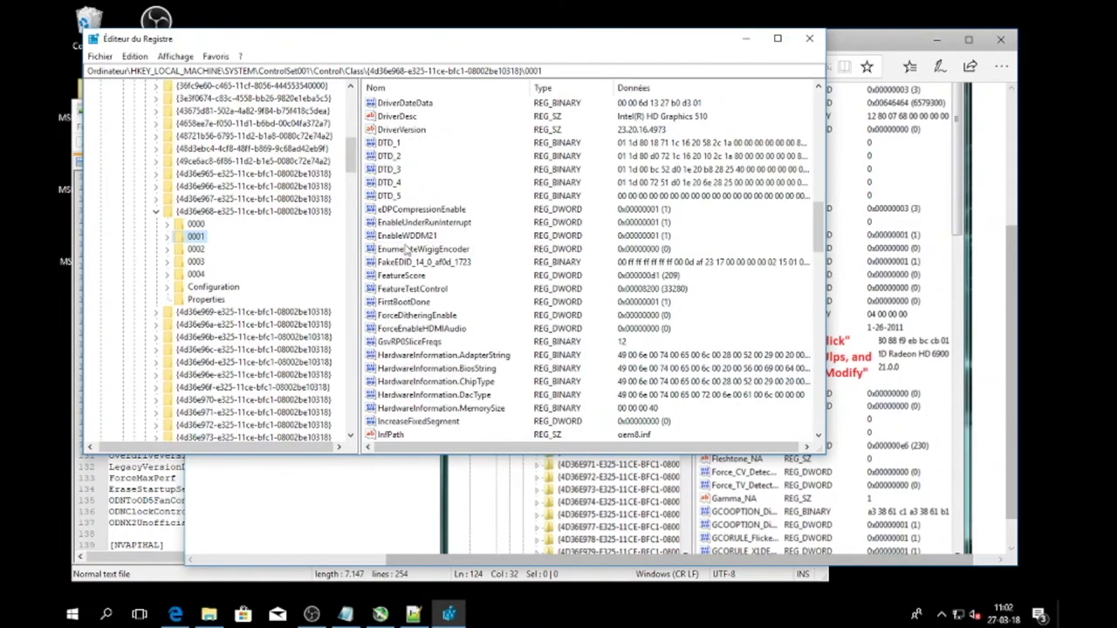
left_click(199, 250)
scroll(393, 236, "down", 10)
double_click(398, 275)
type("0")
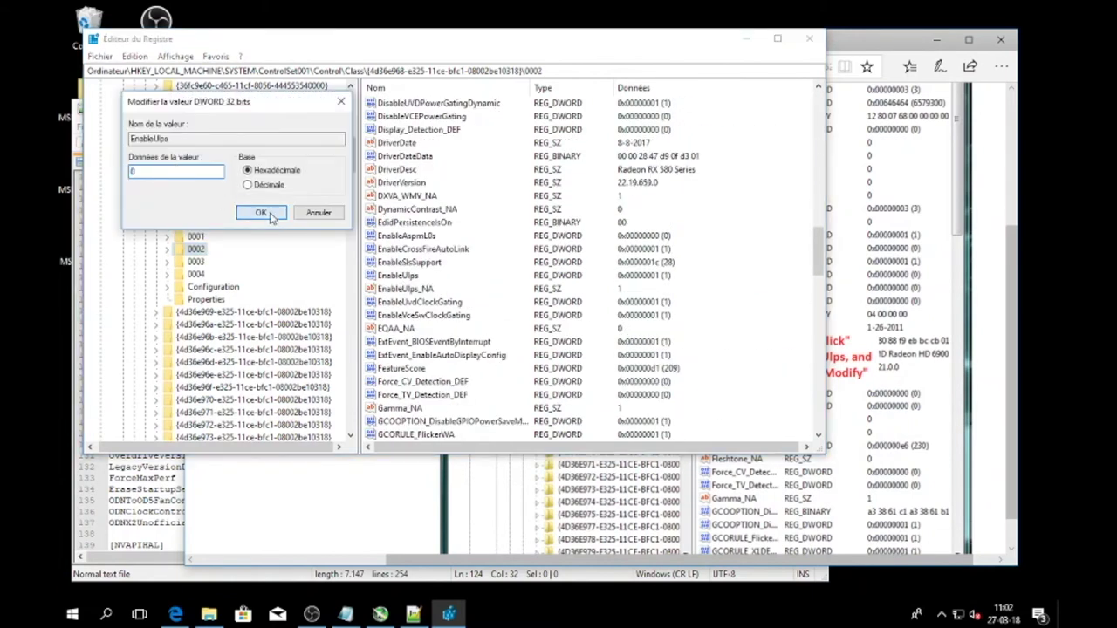
left_click(260, 212)
Set EnableUlps to 0 in subkey 0003
left_click(195, 262)
scroll(428, 303, "down", 5)
double_click(377, 299)
type("0")
key("Return")
Set EnableUlps to 0 in subkey 0004
double_click(197, 275)
scroll(395, 308, "down", 10)
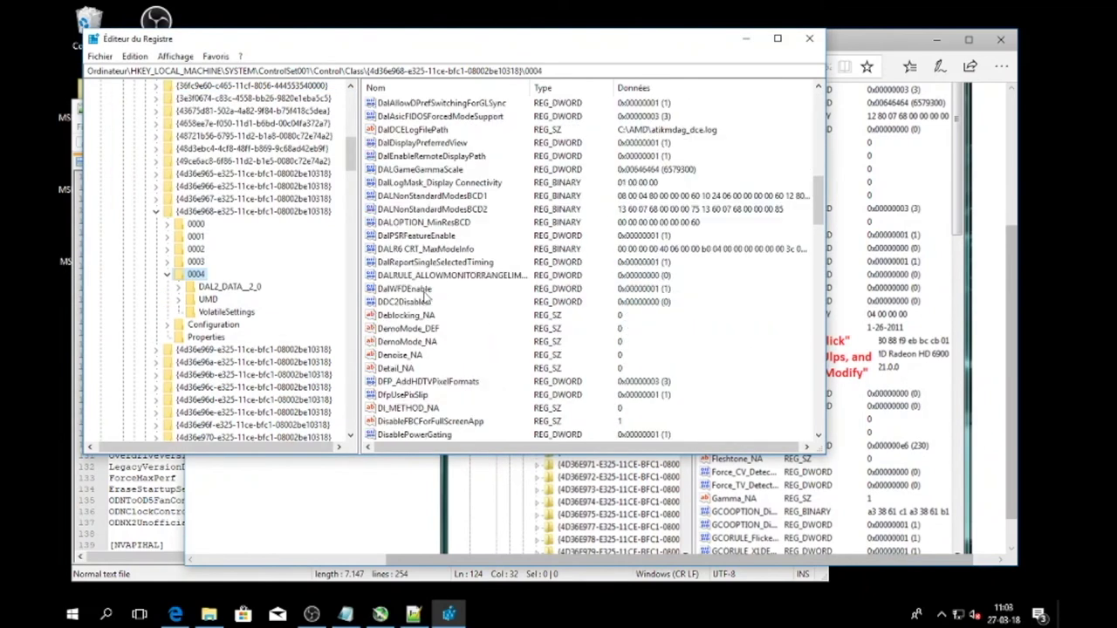
double_click(398, 315)
type("0")
left_click(277, 213)
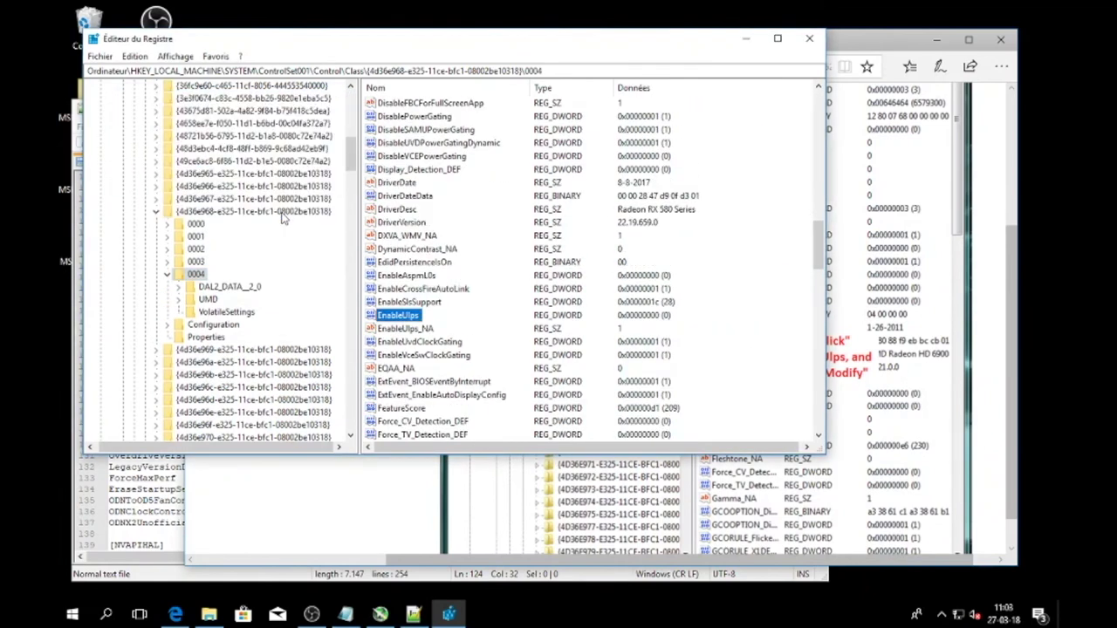
Quit the Registry Editor, close MSI Afterburner and its folder window, and clear Edge and Notepad++ off the desktop
left_click(99, 56)
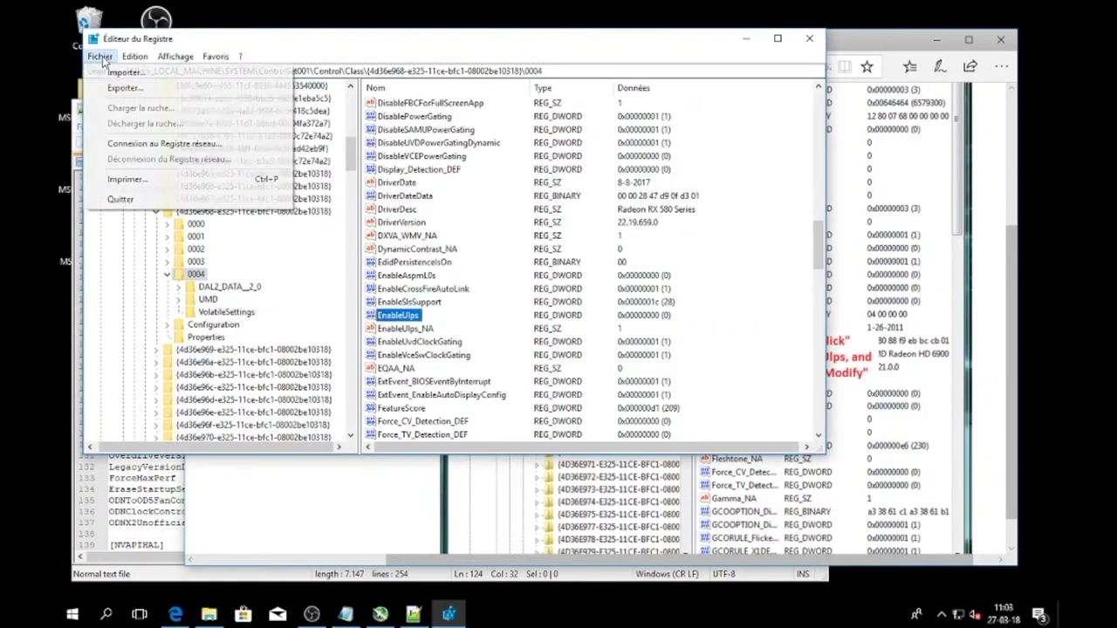
left_click(122, 199)
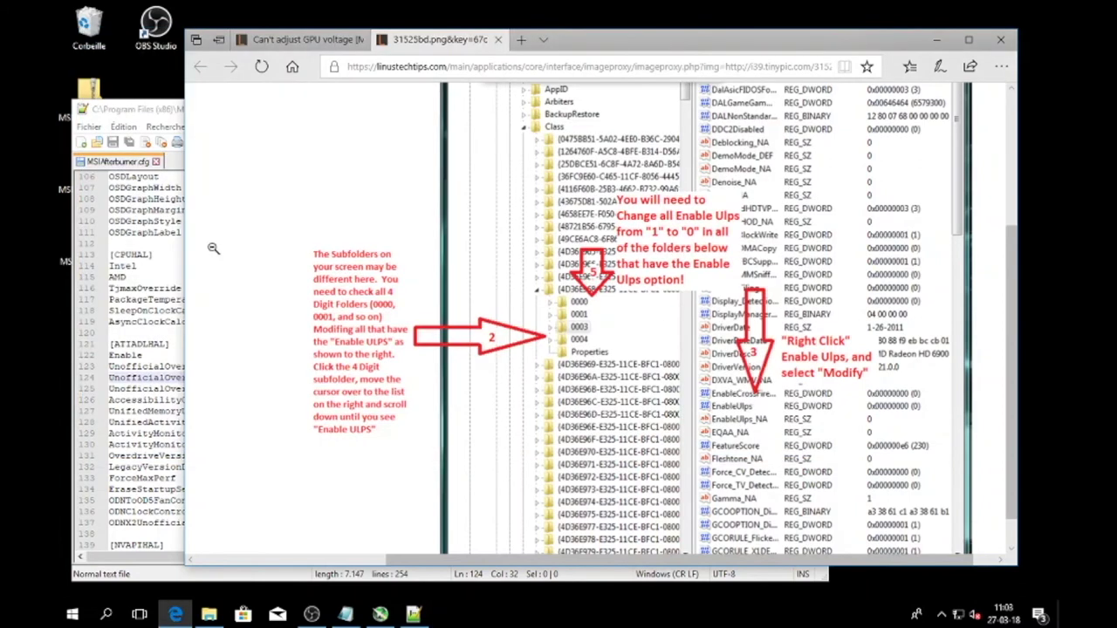
left_click(381, 614)
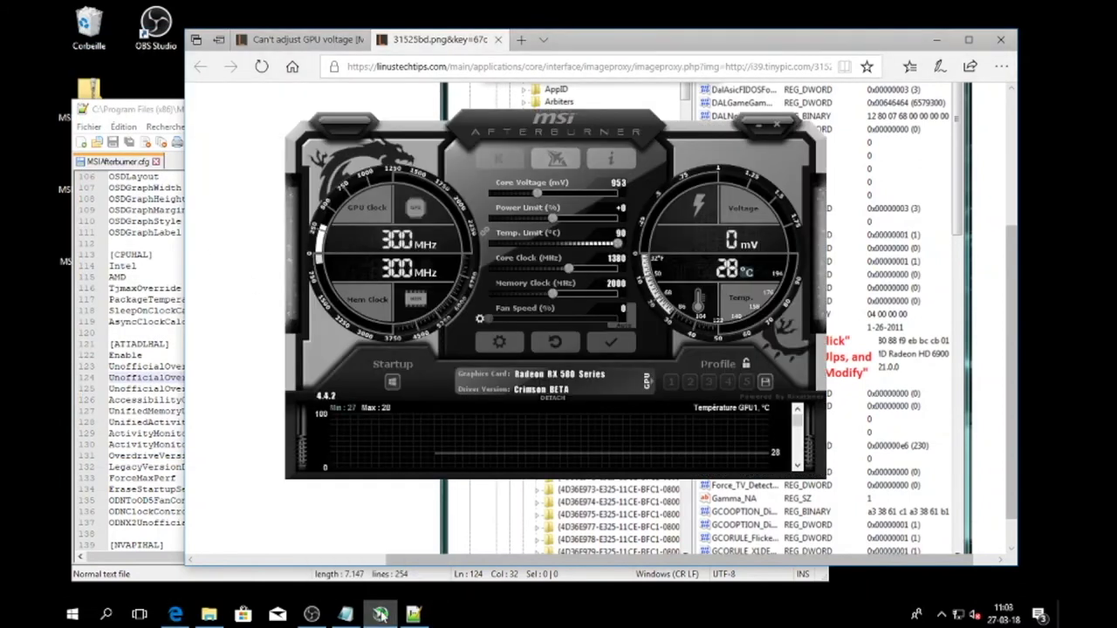
left_click(776, 123)
left_click(936, 39)
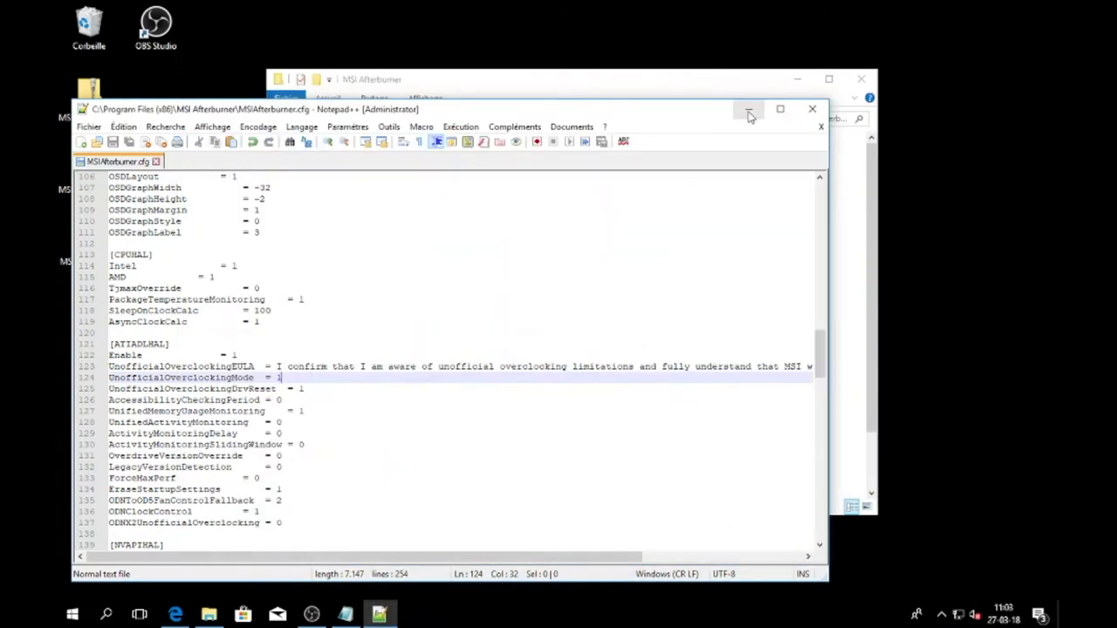
left_click(811, 109)
left_click(858, 80)
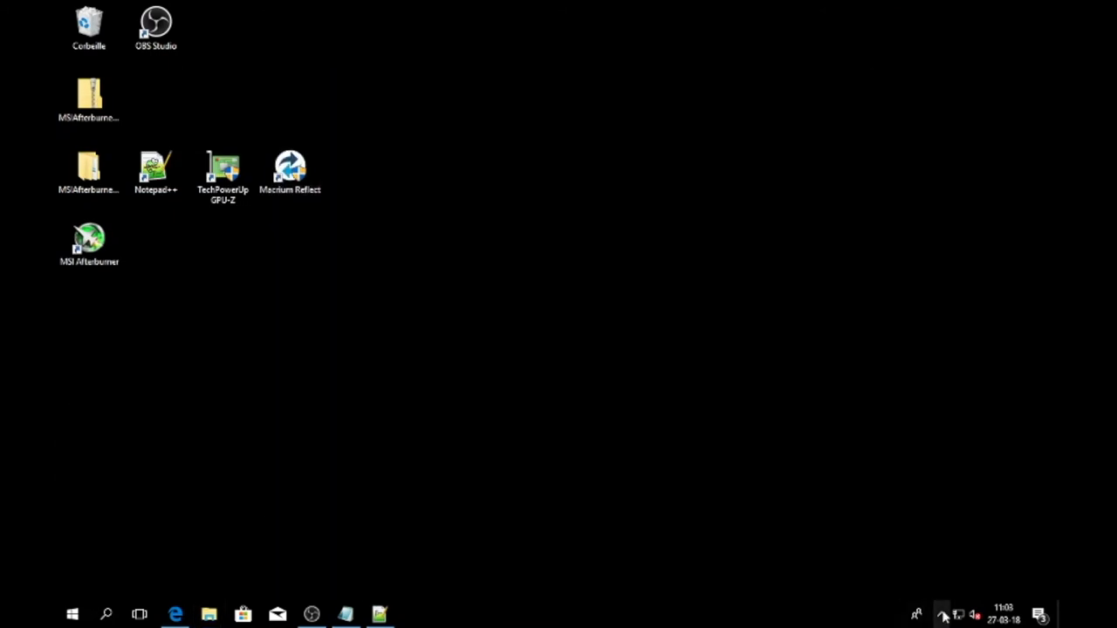
Relaunch MSI Afterburner from the desktop and set the core voltage to 860 mV
left_click(94, 241)
double_click(93, 241)
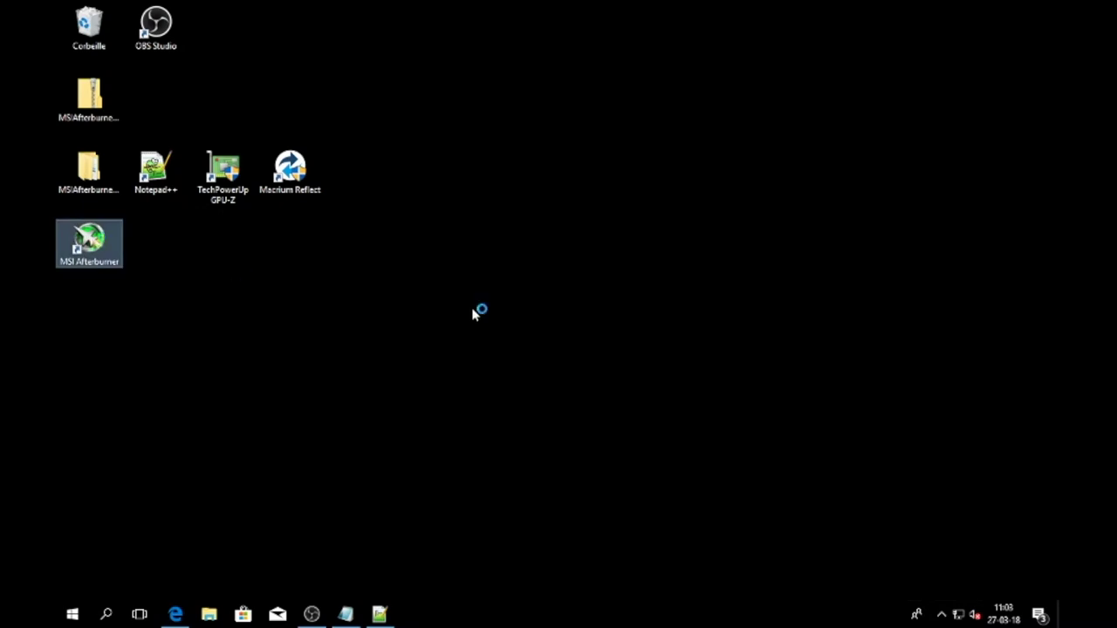
right_click(942, 615)
left_click(981, 564)
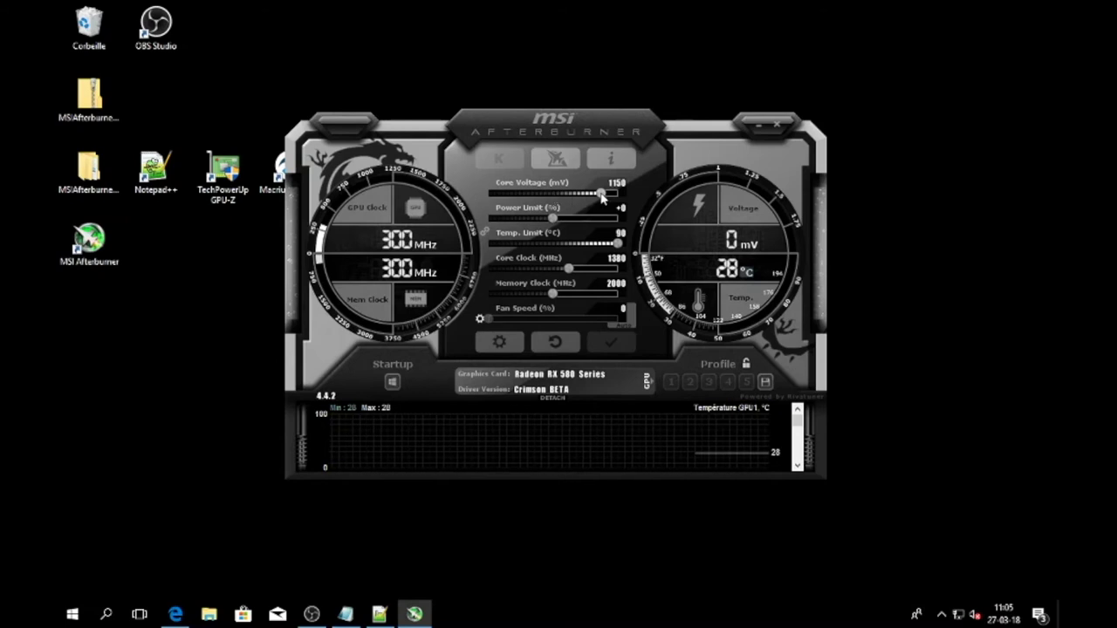
type("860")
key("Return")
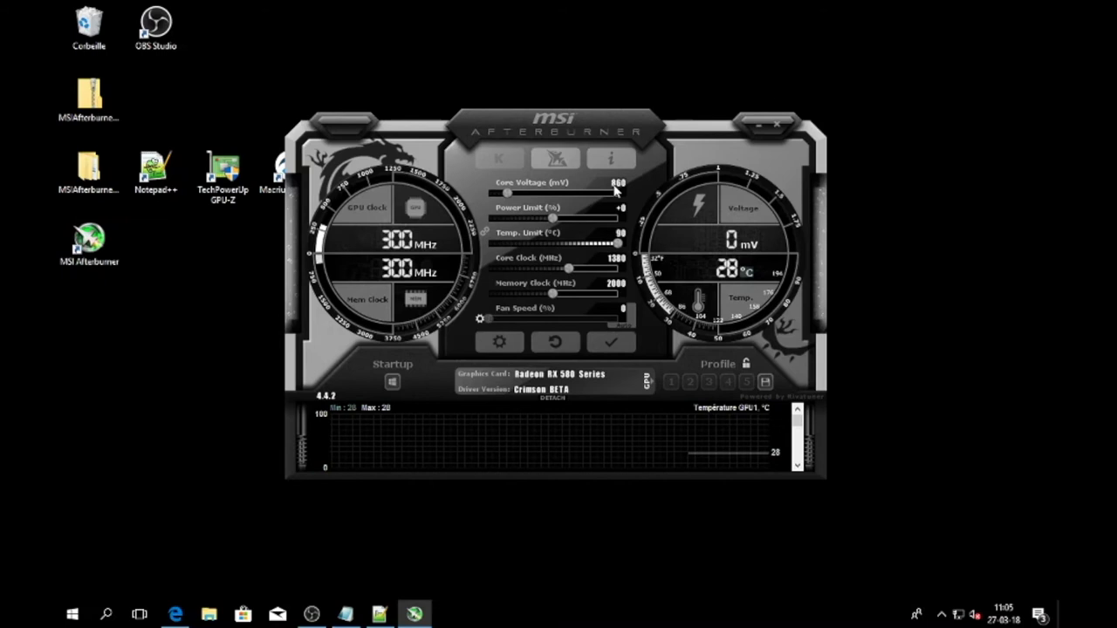
Apply a core clock of 1150 MHz and a memory clock of 2150 MHz, and save the settings as profile 1
left_click(614, 264)
type("1150")
key("Return")
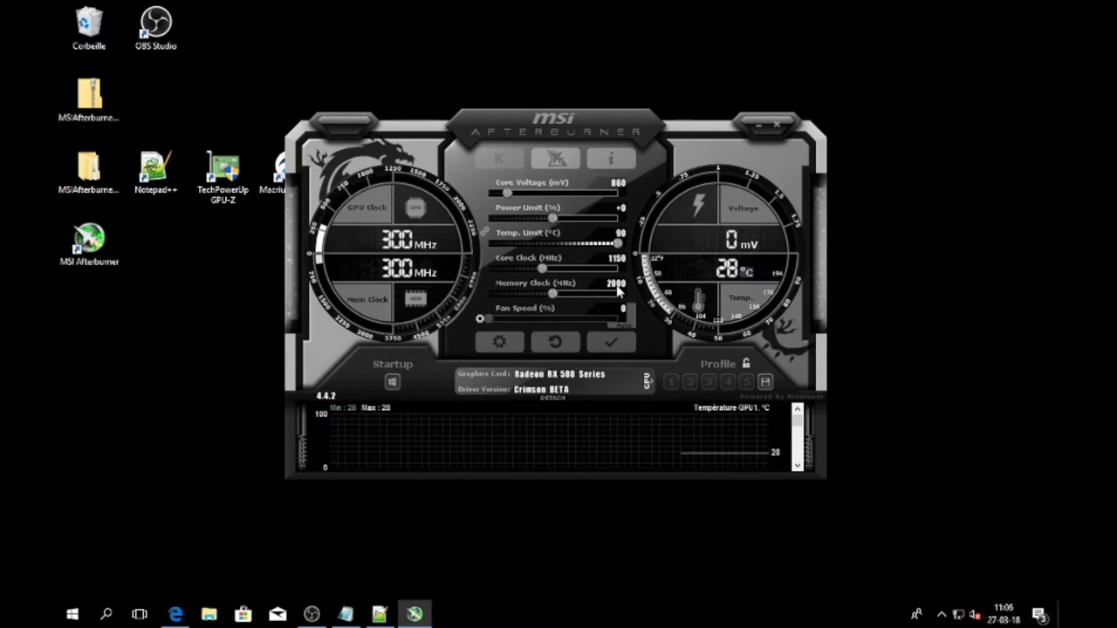
left_click(617, 287)
type("2150")
key("Return")
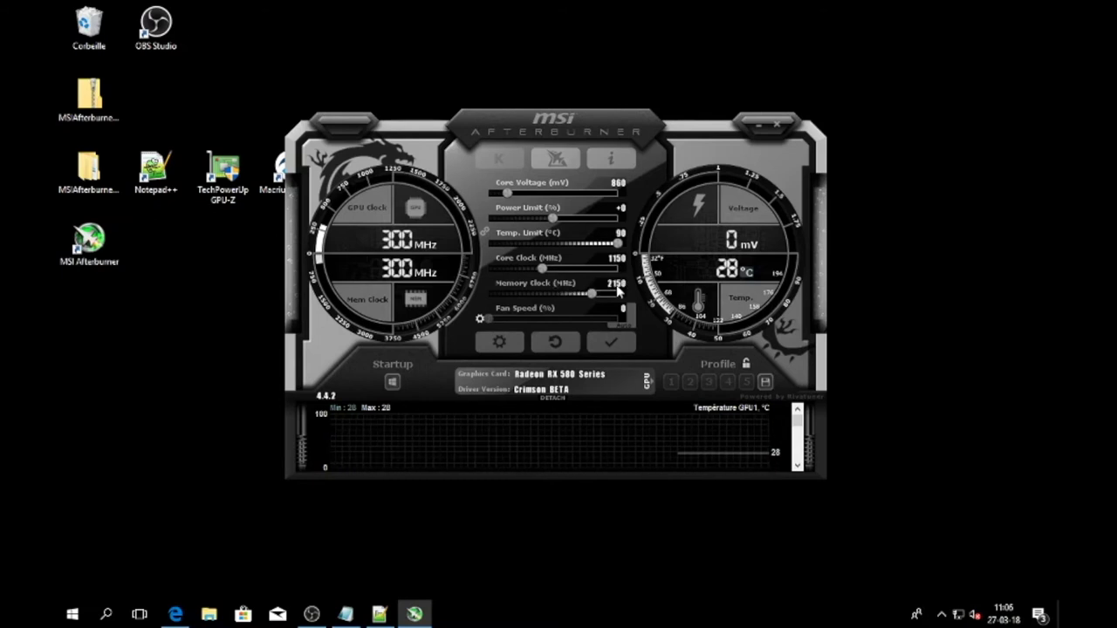
left_click(626, 345)
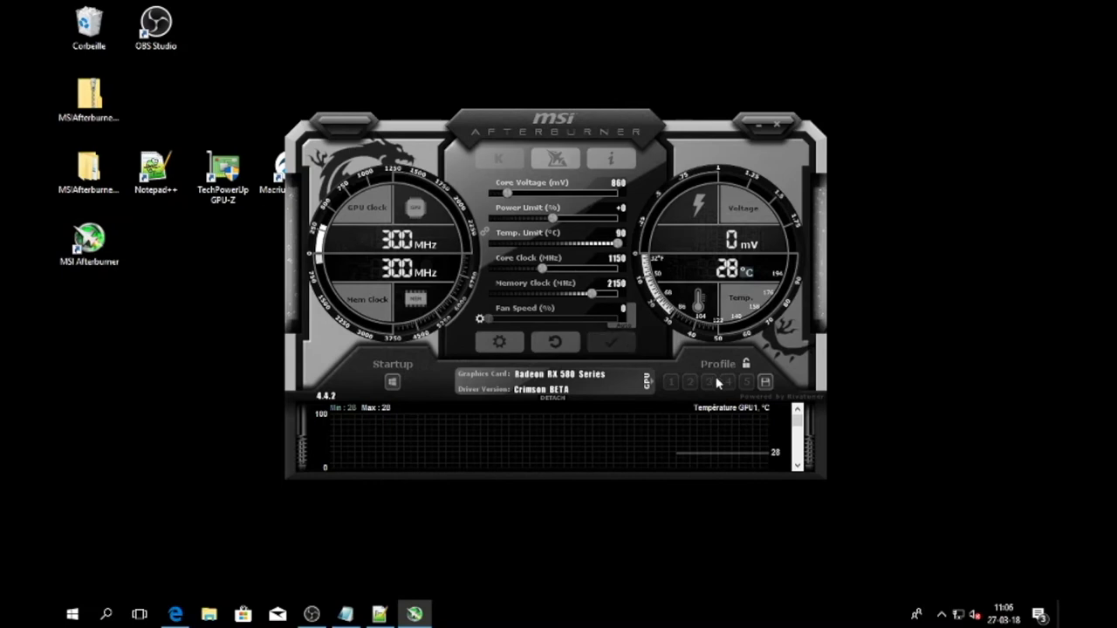
left_click(764, 382)
left_click(670, 384)
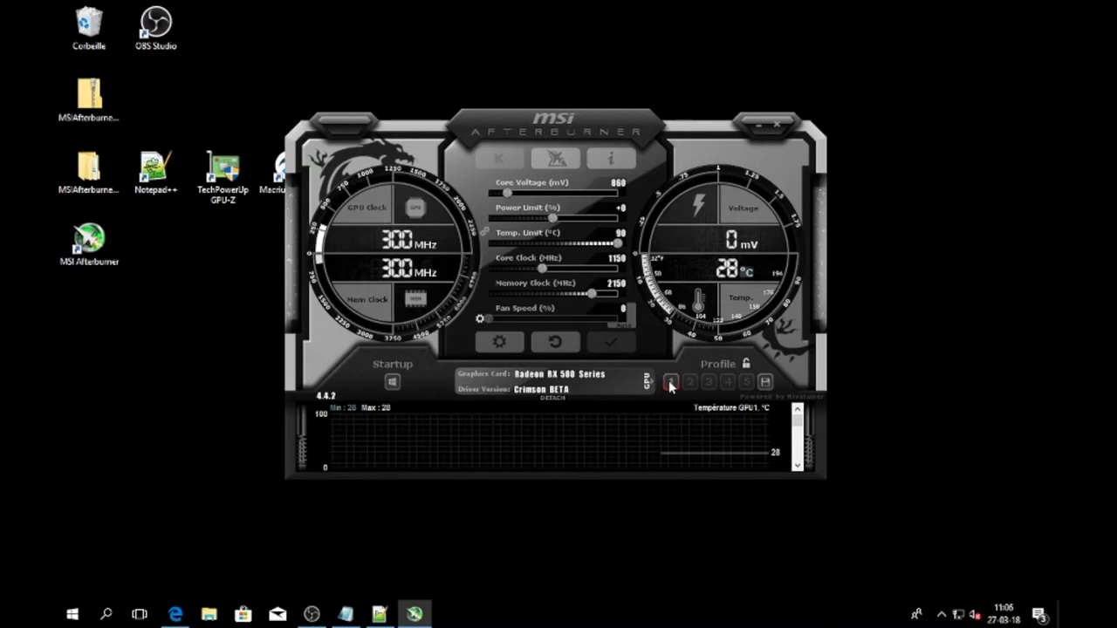
Apply a core voltage of 855 mV with a core clock of 1145 MHz, and save the settings as profile 2
left_click(615, 184)
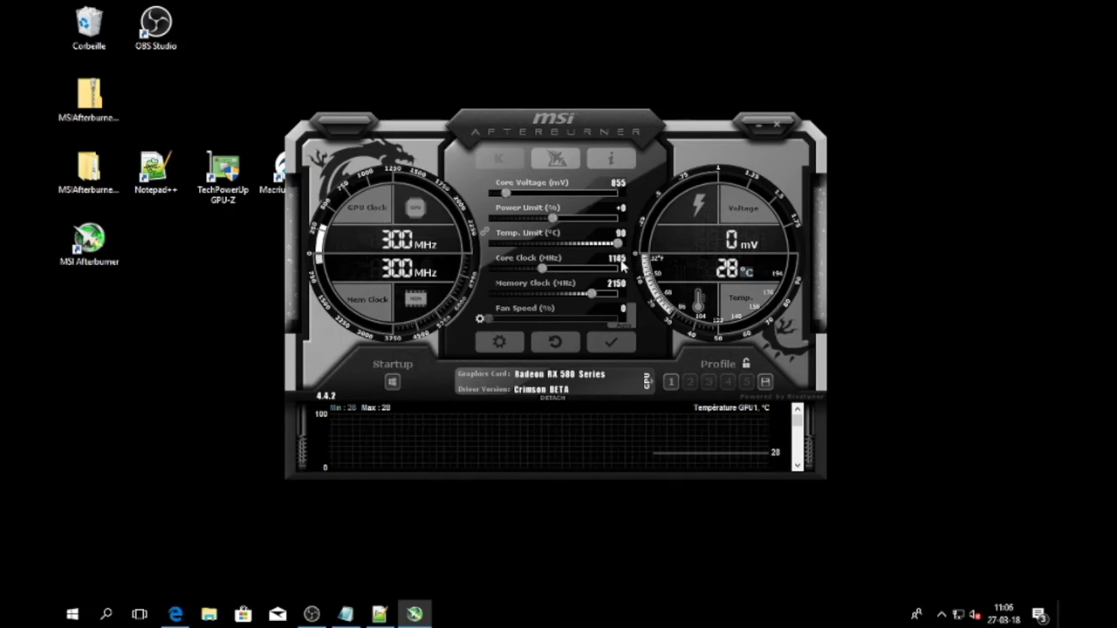
left_click(610, 342)
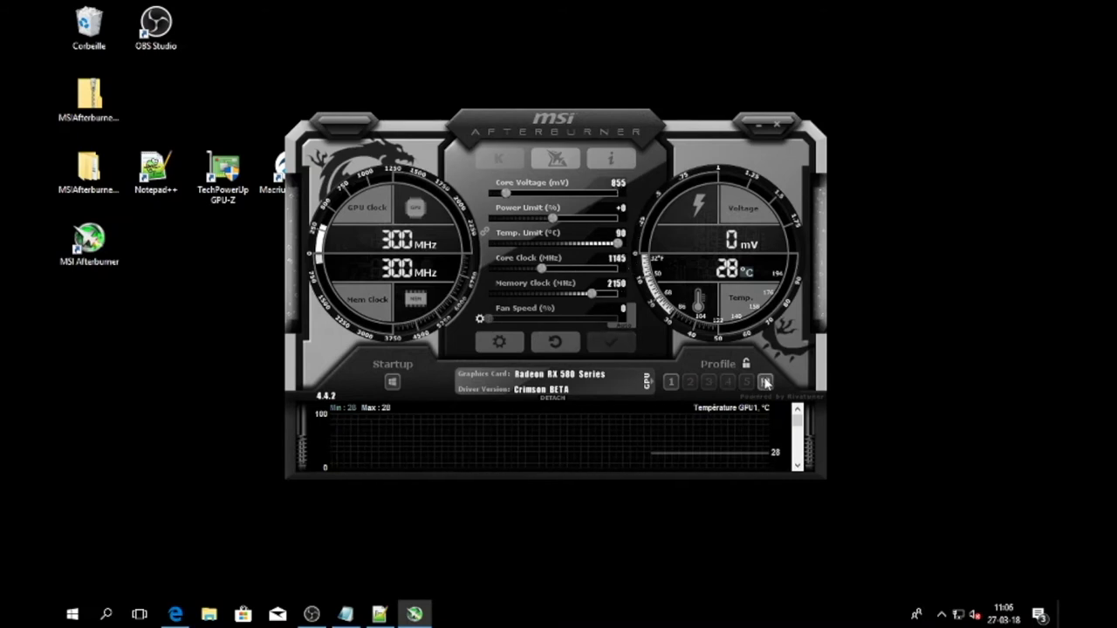
left_click(689, 384)
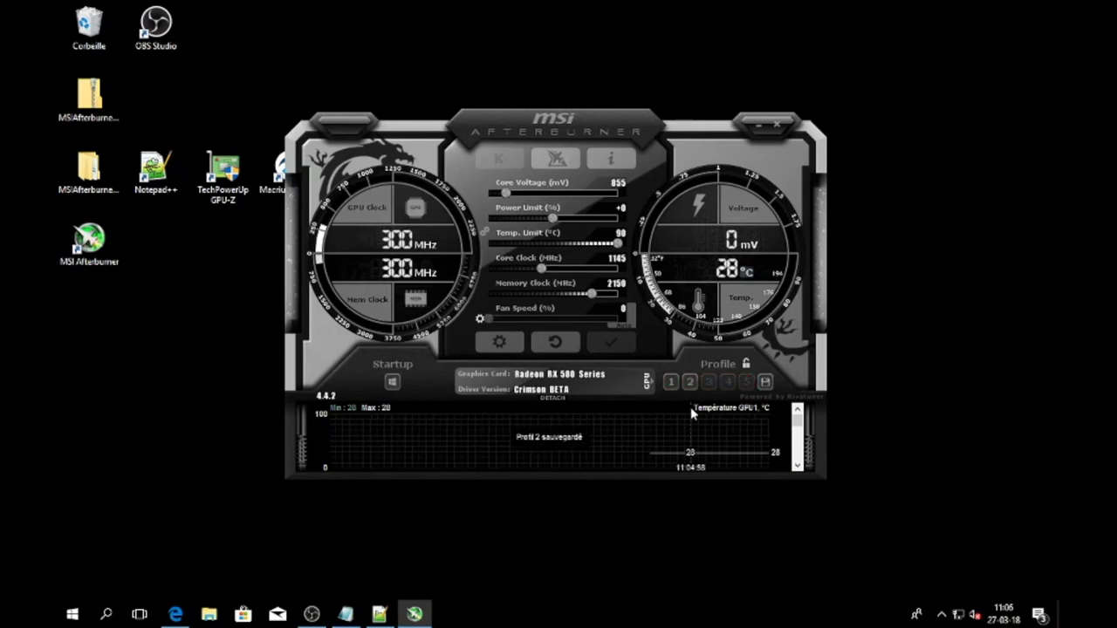
Load and apply profile 1, switch to profile 2, and return to profile 1
left_click(670, 383)
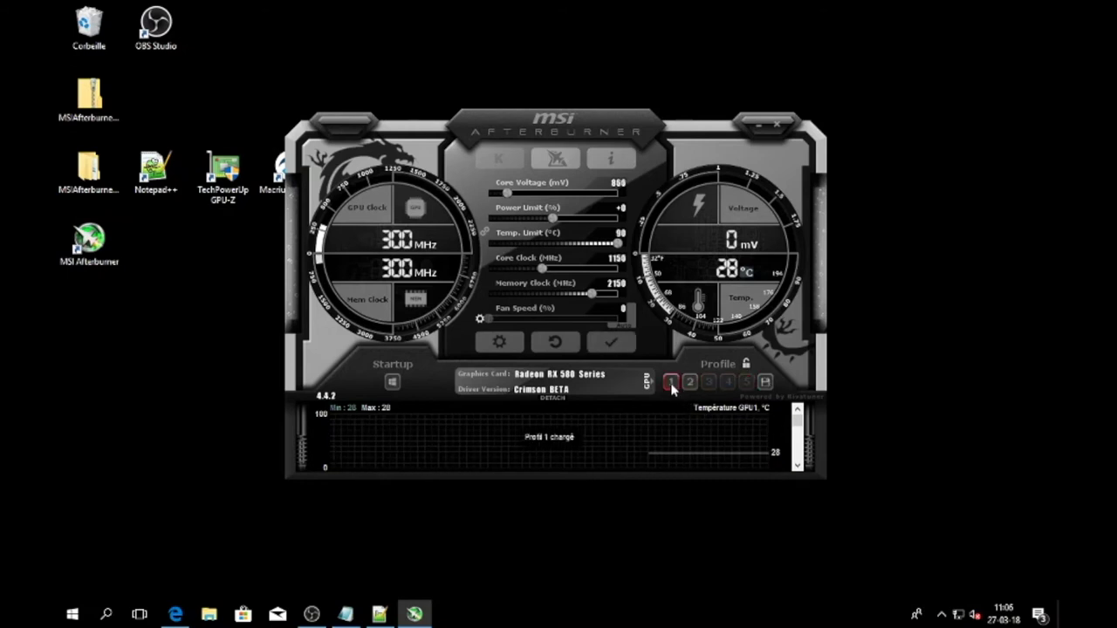
left_click(616, 343)
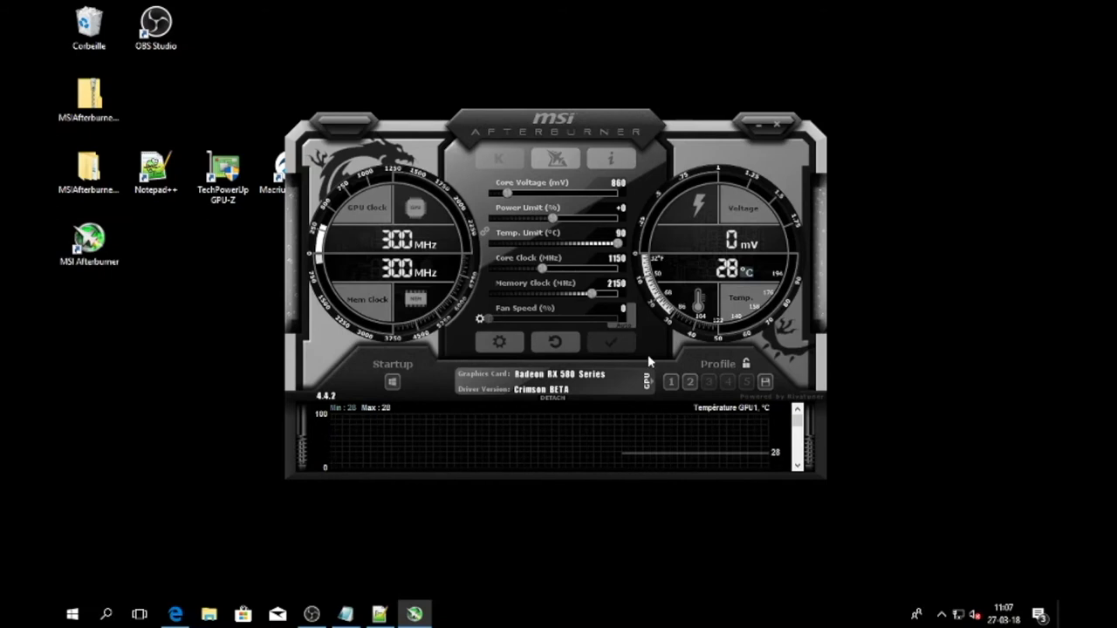
left_click(689, 384)
left_click(670, 384)
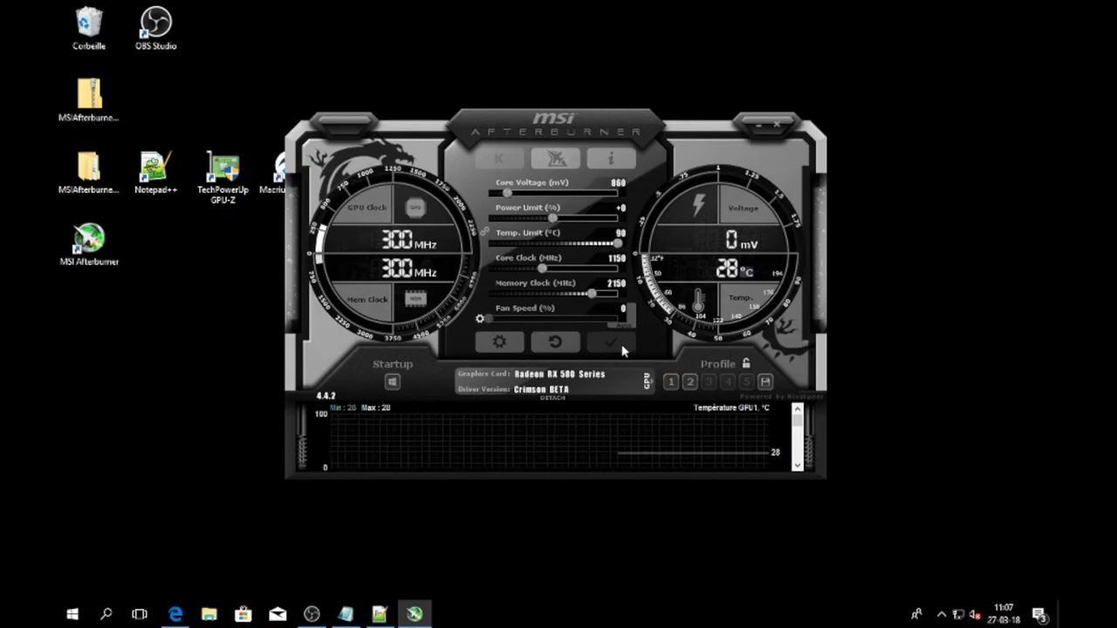
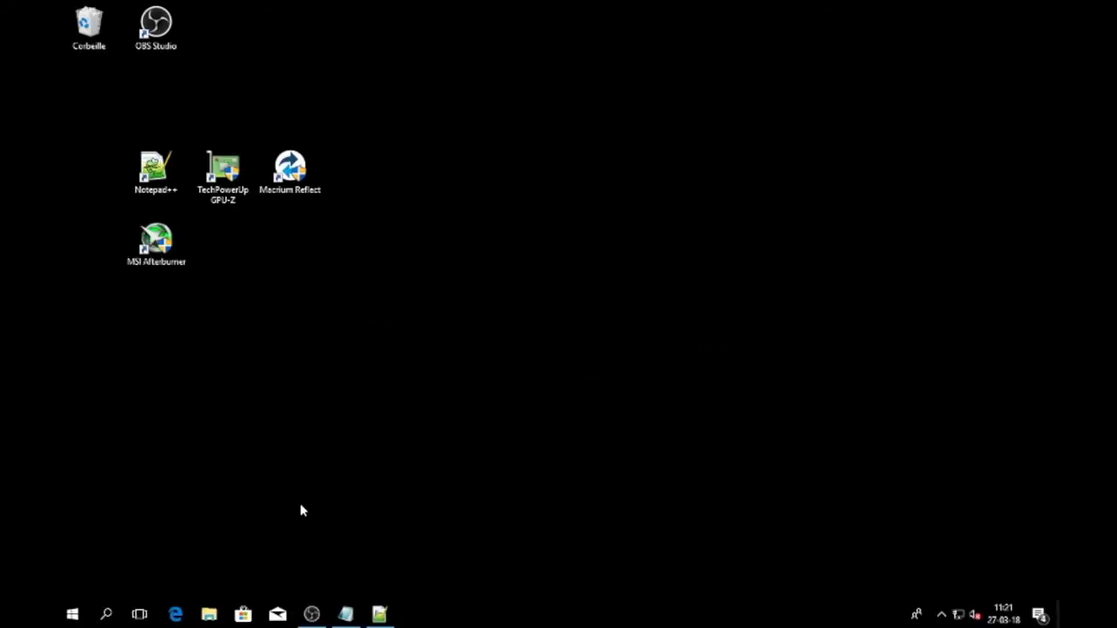
left_click(175, 614)
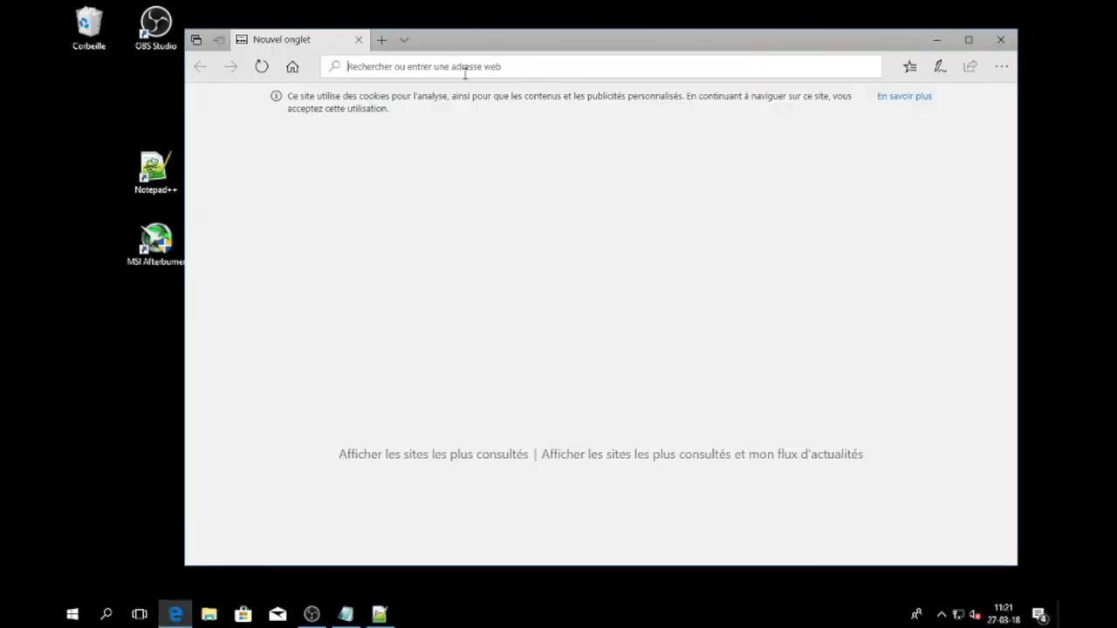
type("https://bitcointalk.org/index.php?topic=1433925.0")
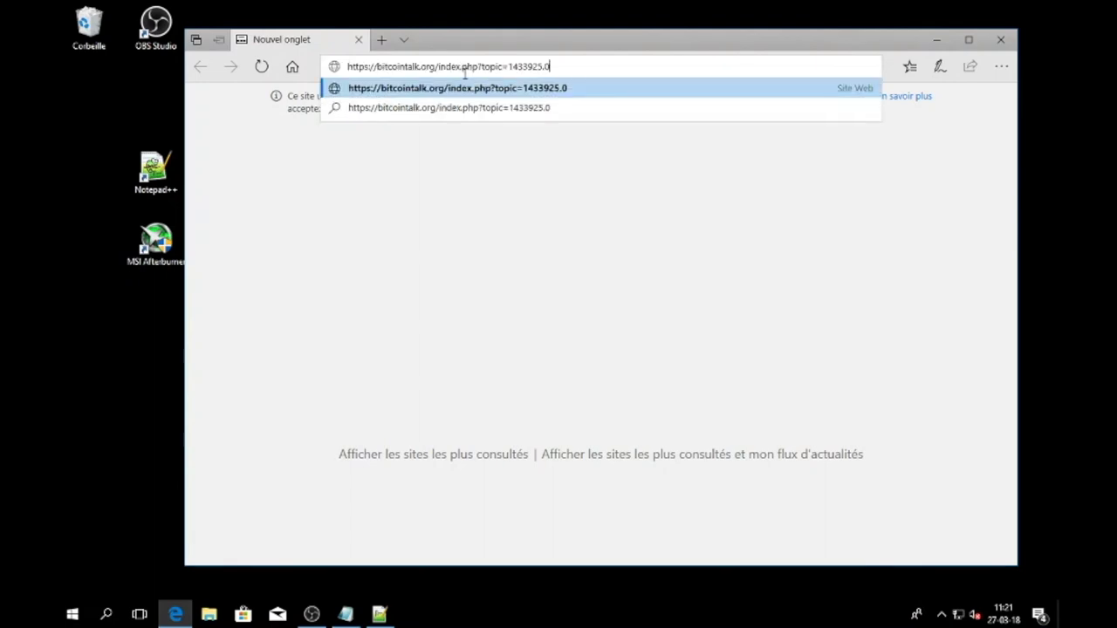
key("Return")
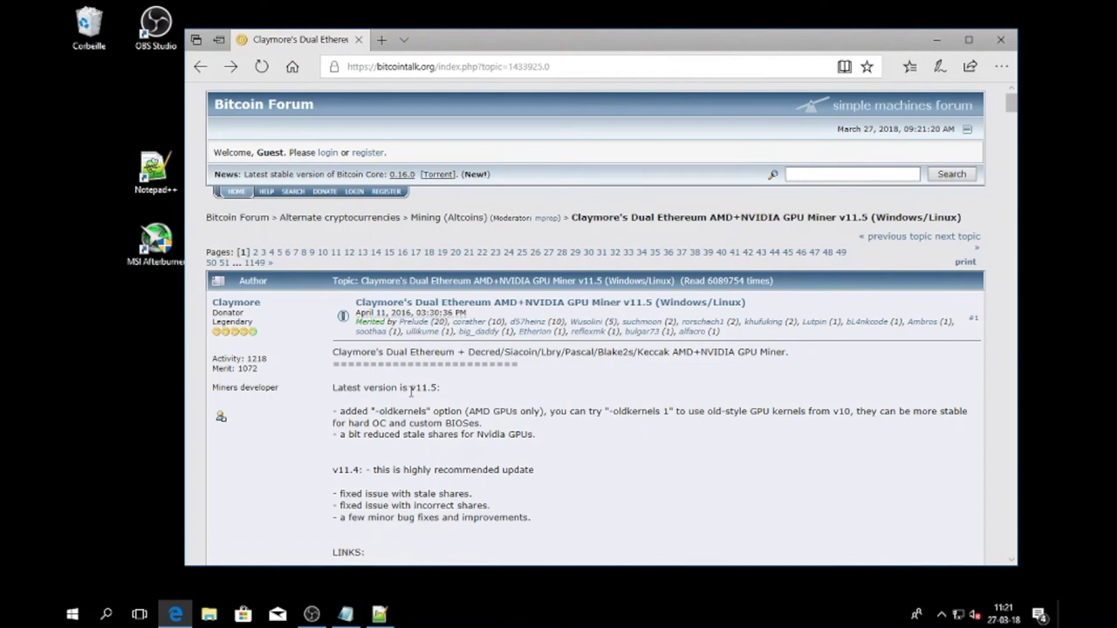
scroll(410, 390, "down", 2)
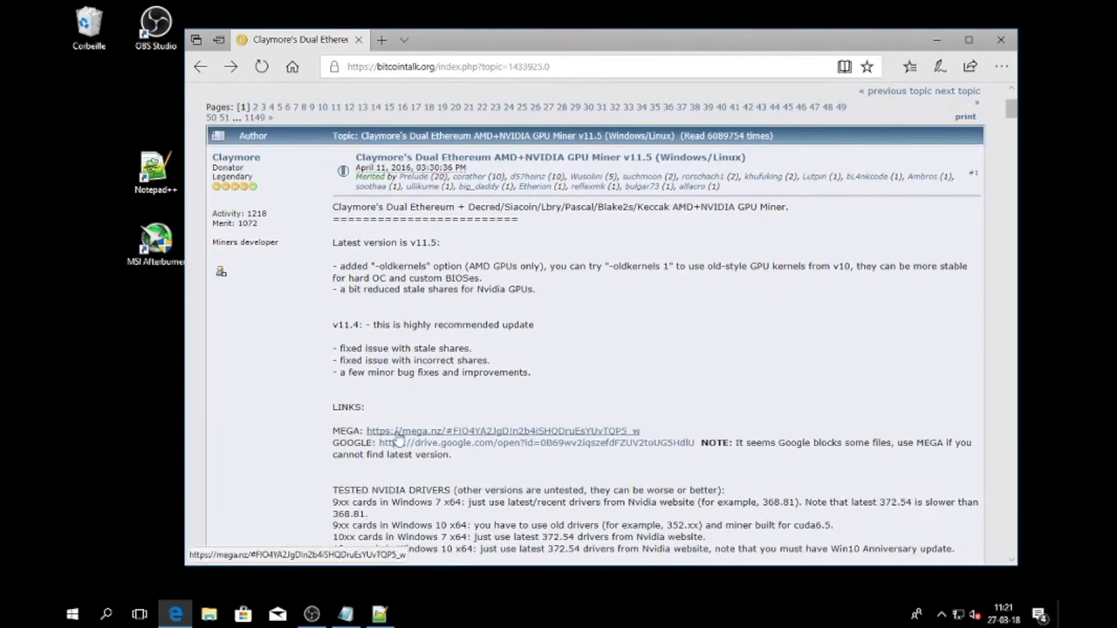
left_click(397, 434)
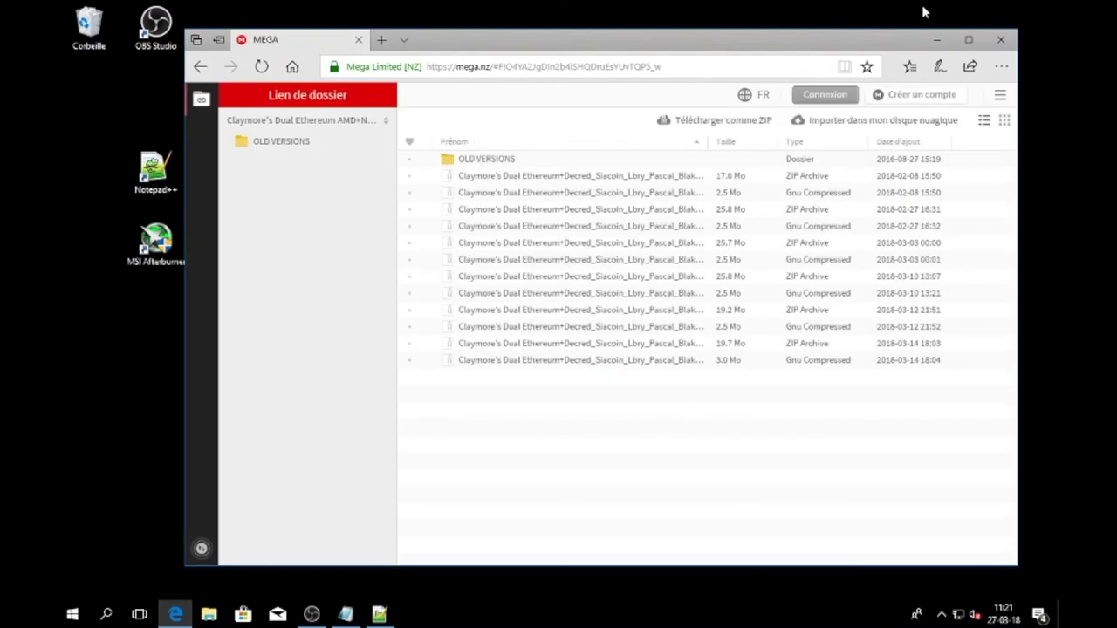
left_click(968, 40)
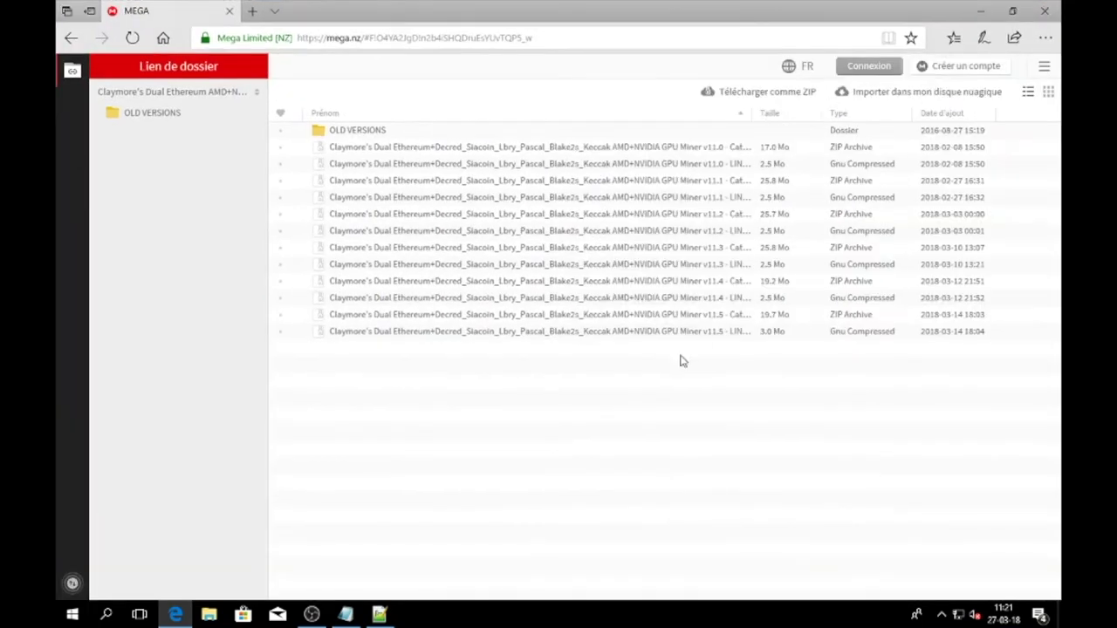
Download the Catalyst build of Claymore's GPU Miner v11.5 as a ZIP, save it to the desktop, and close the browser
right_click(715, 320)
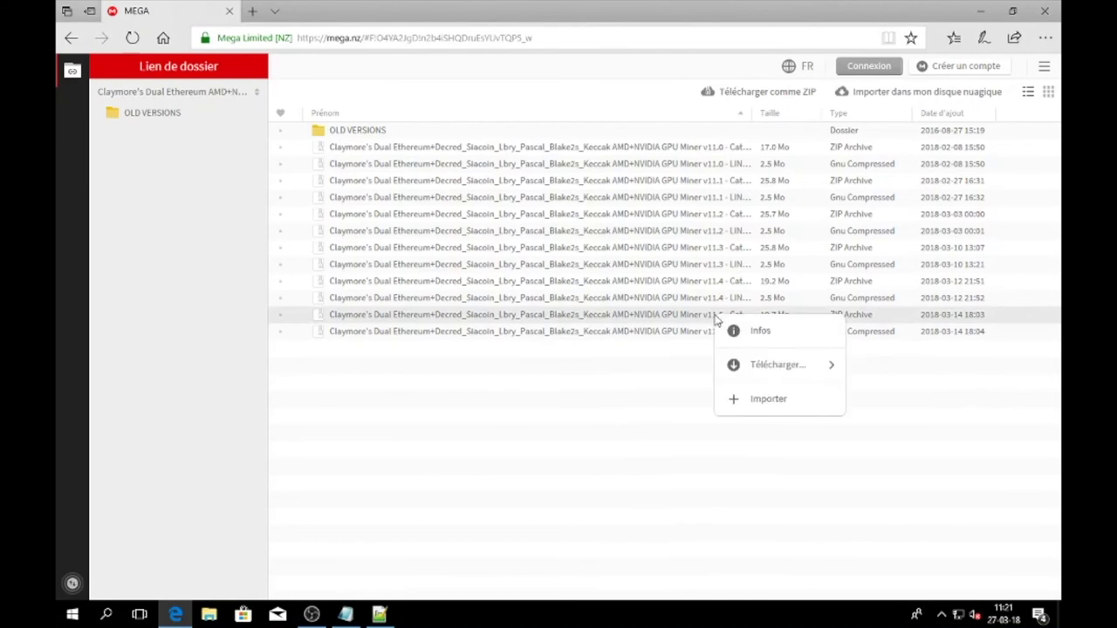
mouse_move(761, 365)
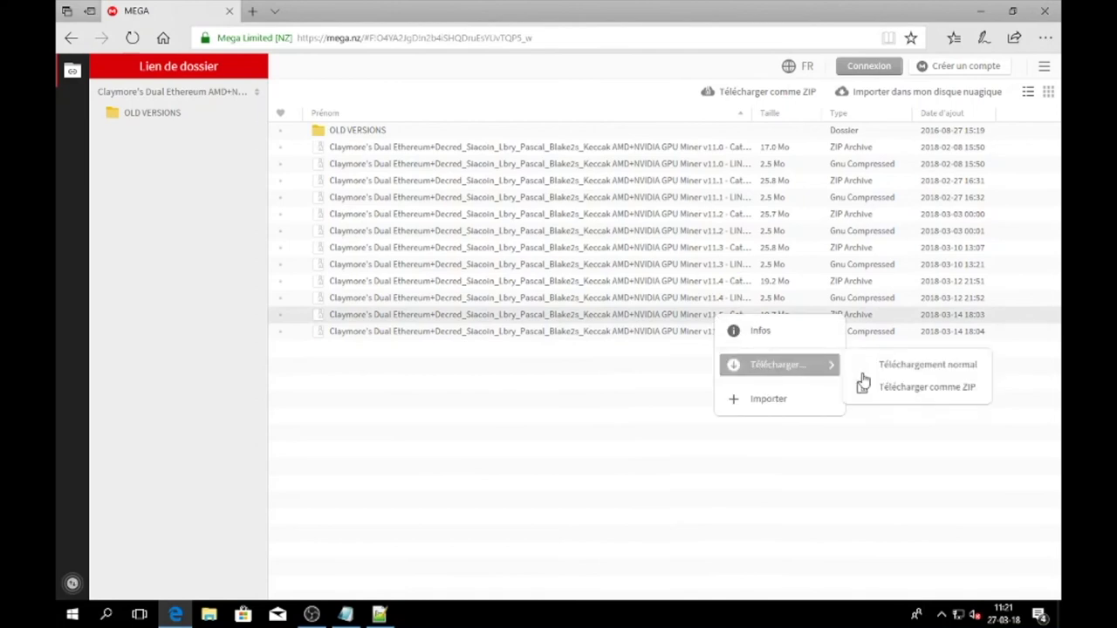
left_click(894, 390)
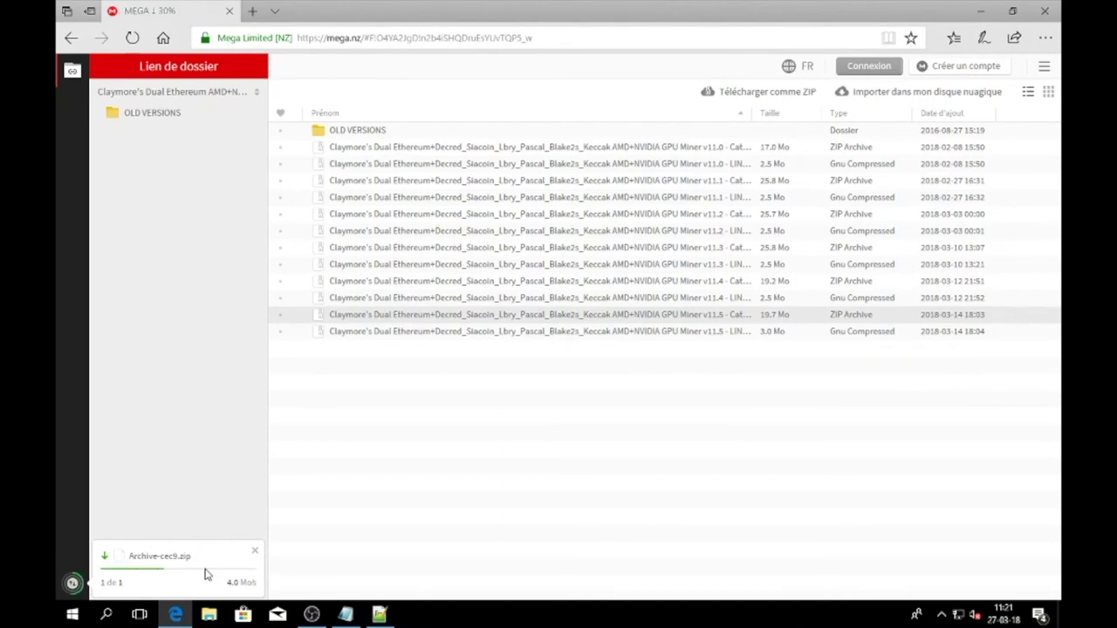
key("super+Down")
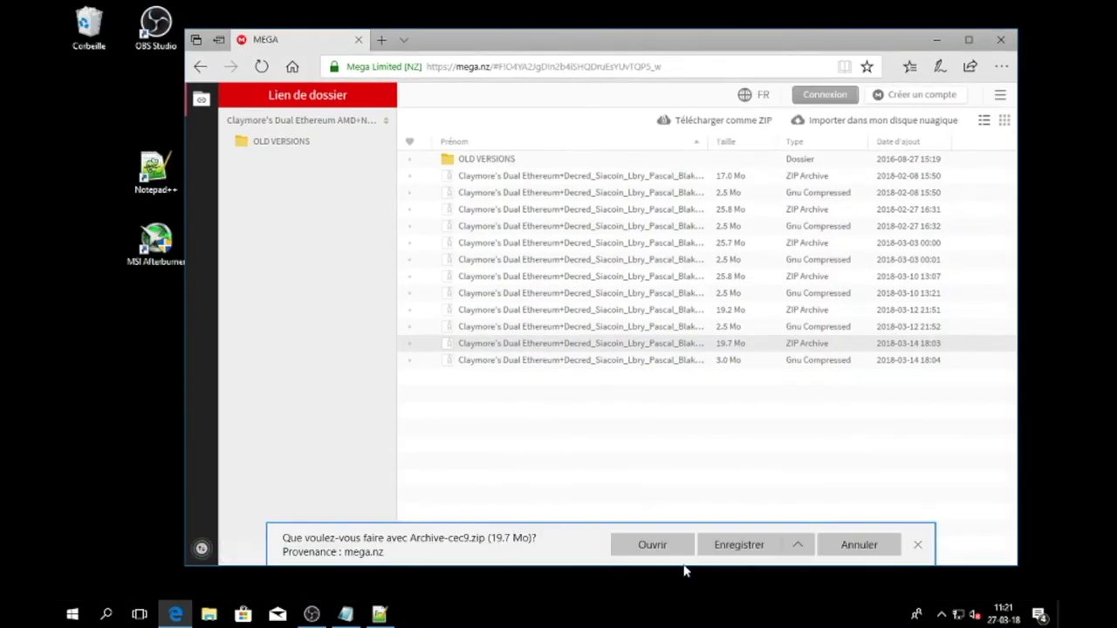
left_click(798, 545)
left_click(755, 523)
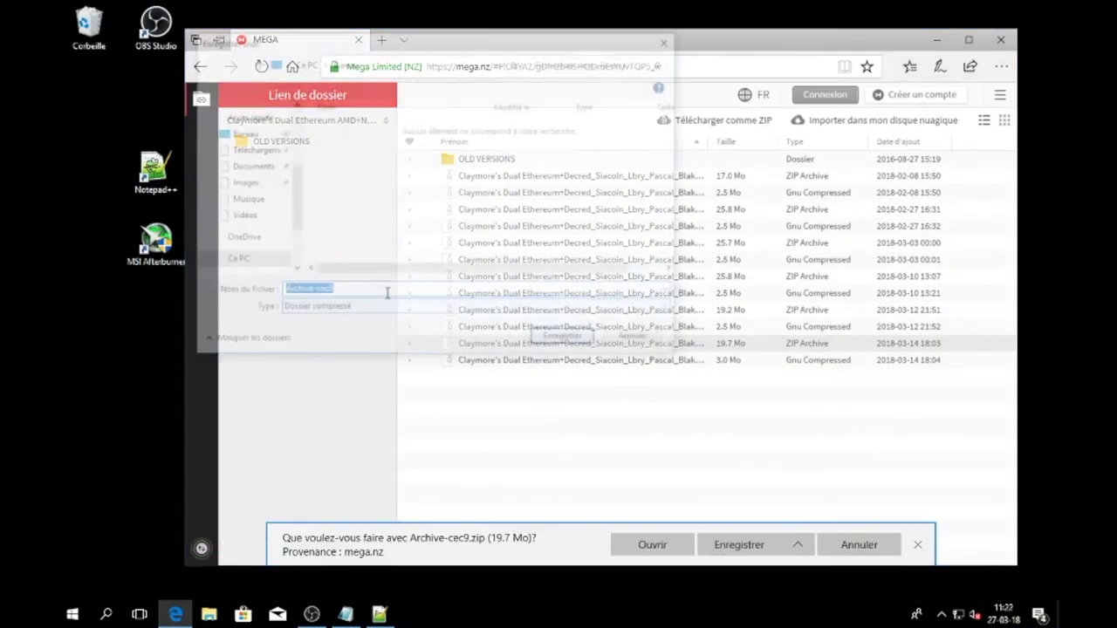
left_click(566, 340)
left_click(1001, 41)
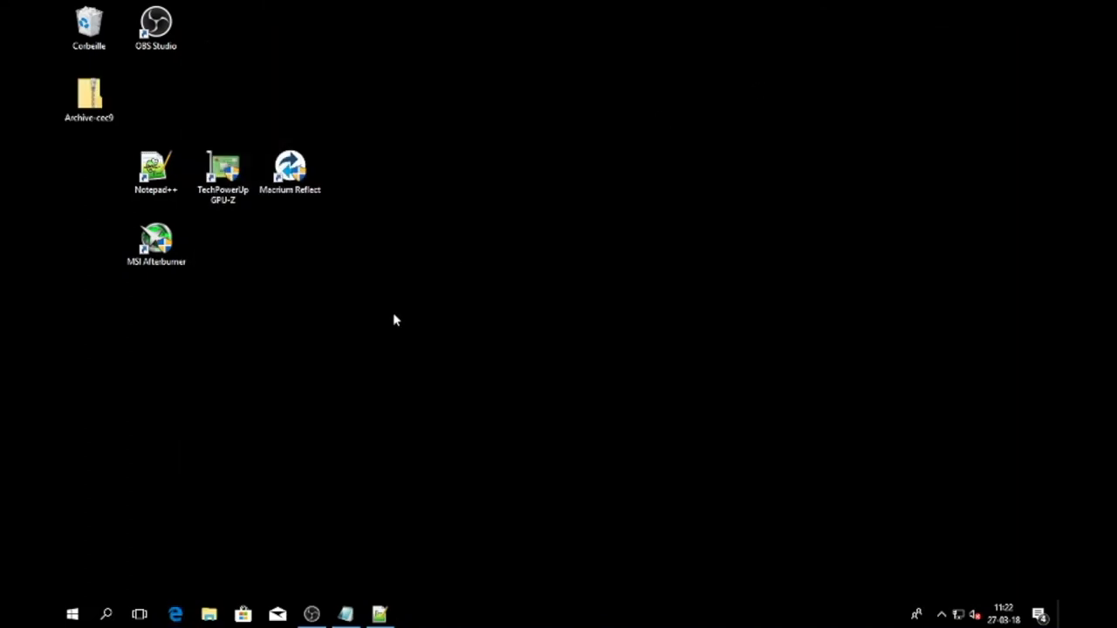
Extract the Archive-cec9 ZIP on the desktop into its own Archive-cec9 folder with 7-Zip
left_click(89, 98)
right_click(87, 97)
mouse_move(236, 146)
left_click(332, 208)
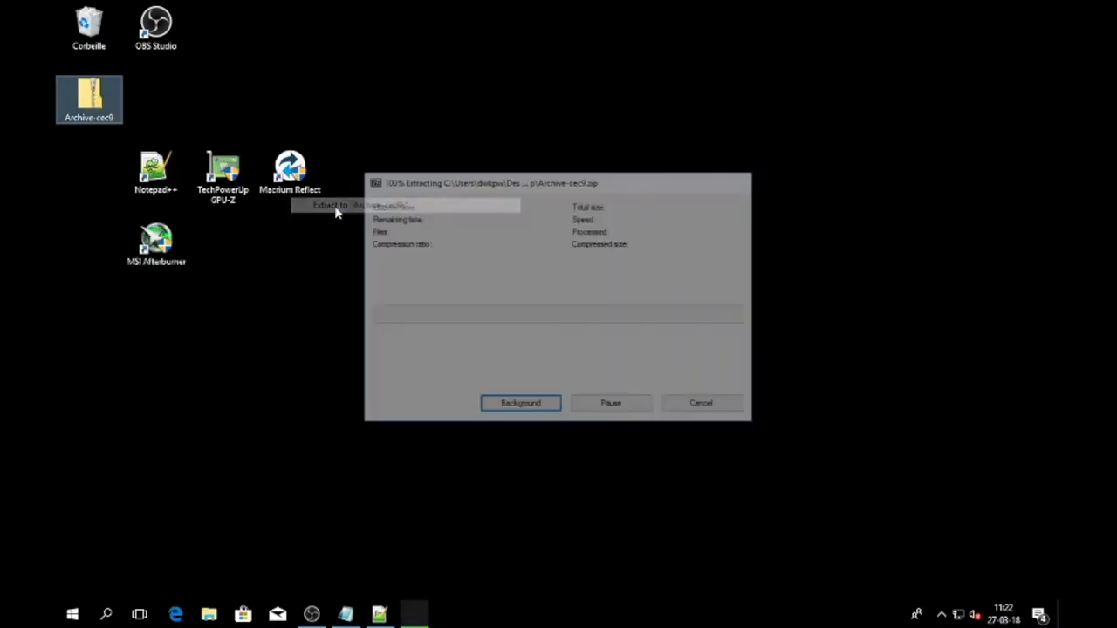
Open the Archive-cec9 folder and extract the Claymore miner v11.5 ZIP into its own subfolder with 7-Zip
double_click(81, 162)
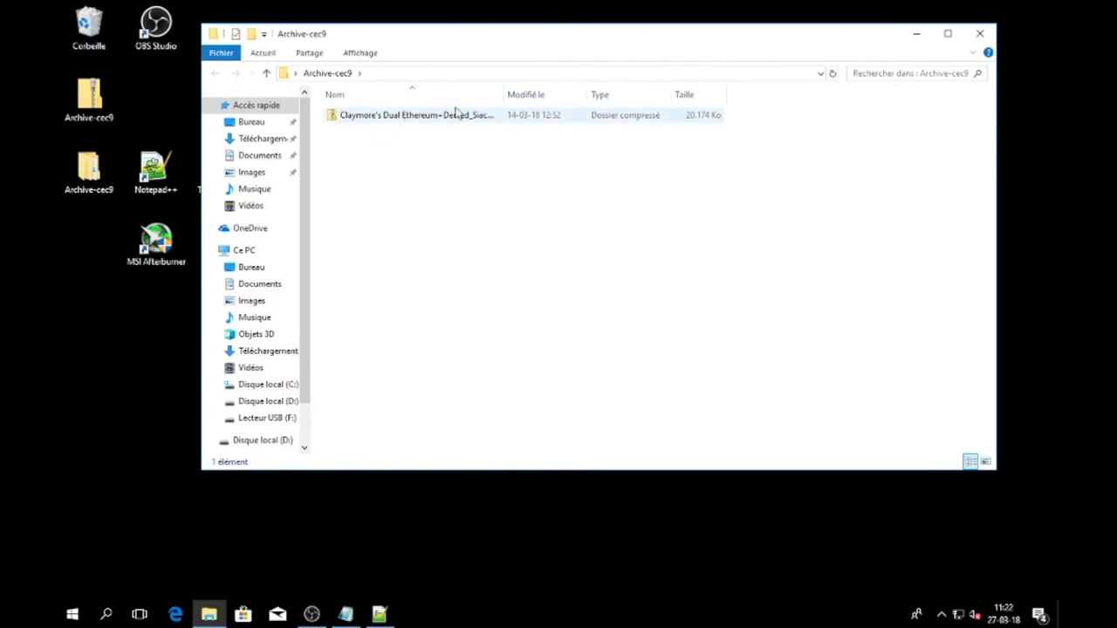
double_click(503, 94)
left_click(454, 116)
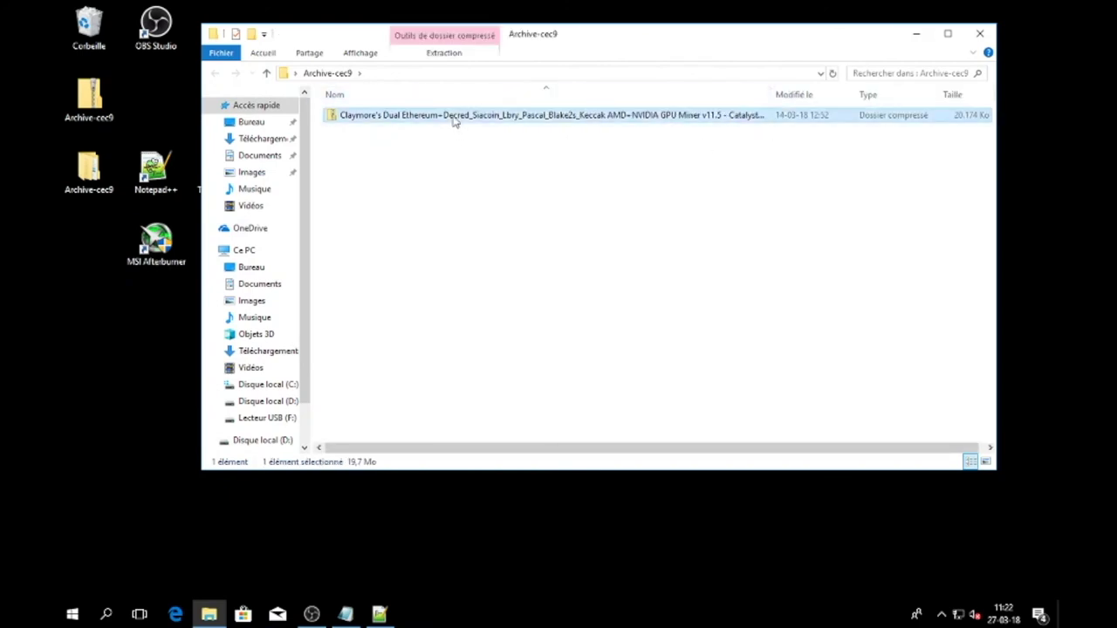
right_click(454, 122)
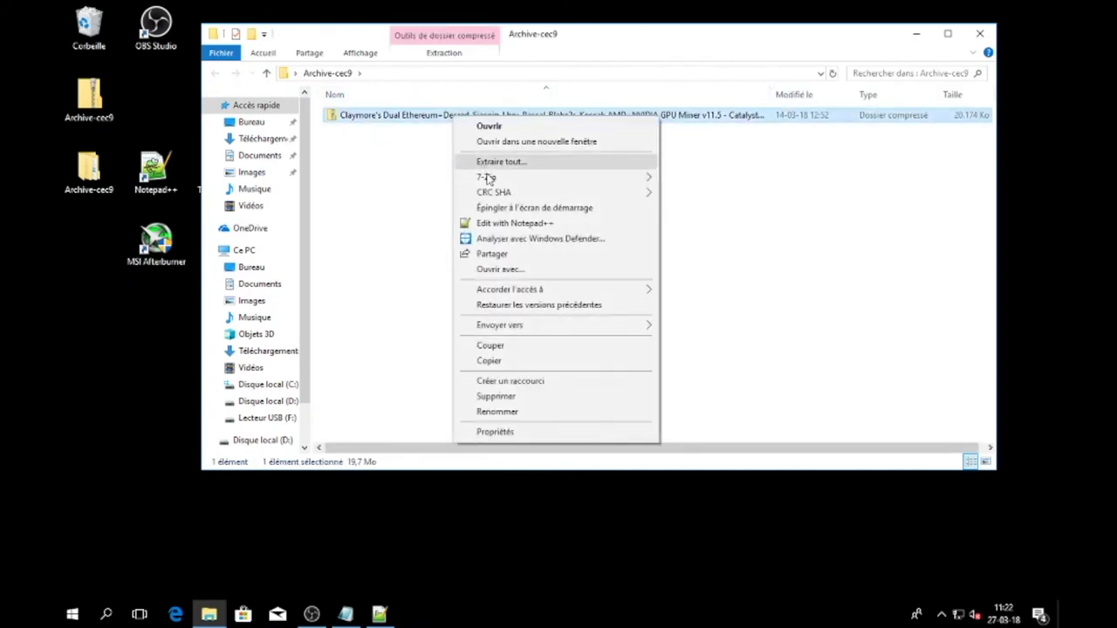
mouse_move(490, 178)
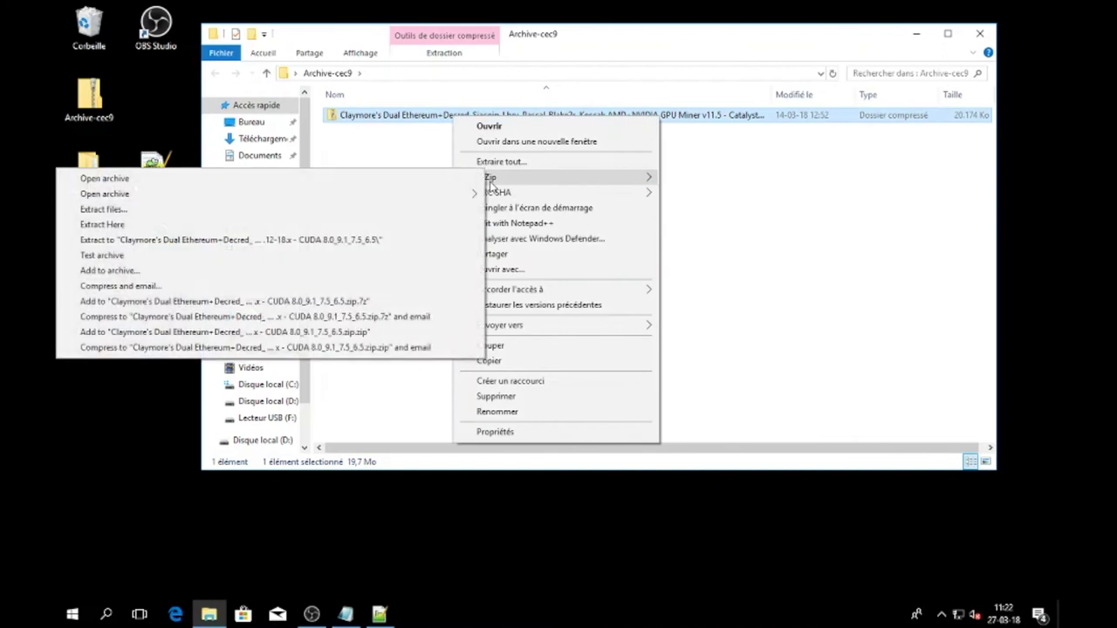
left_click(411, 240)
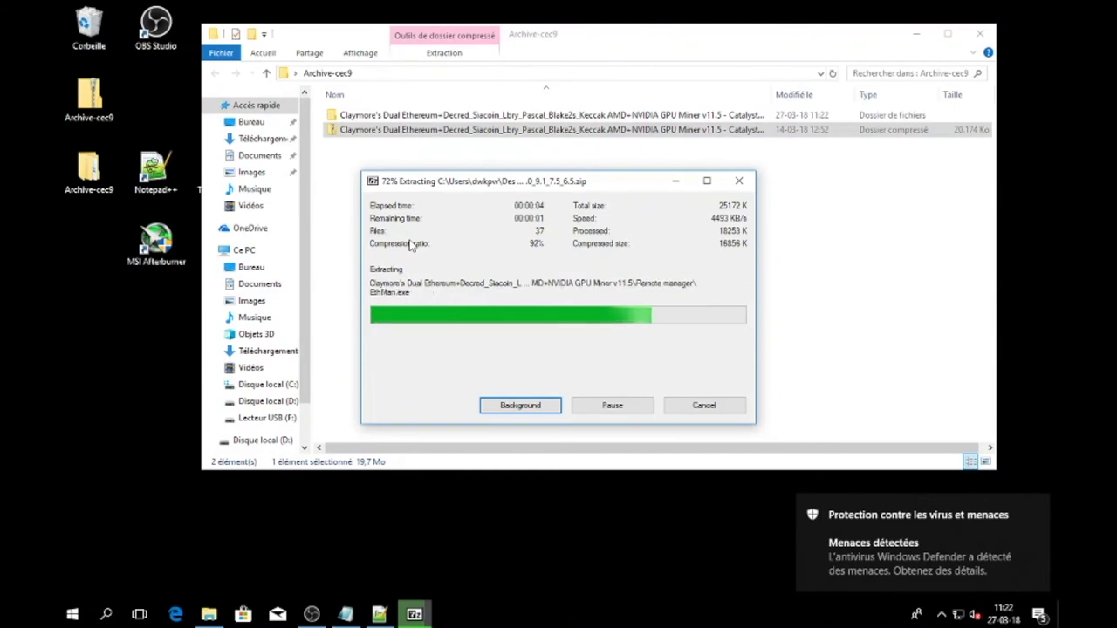
Look through the files in the innermost extracted Claymore v11.5 folder, and go back up to Archive-cec9
double_click(404, 116)
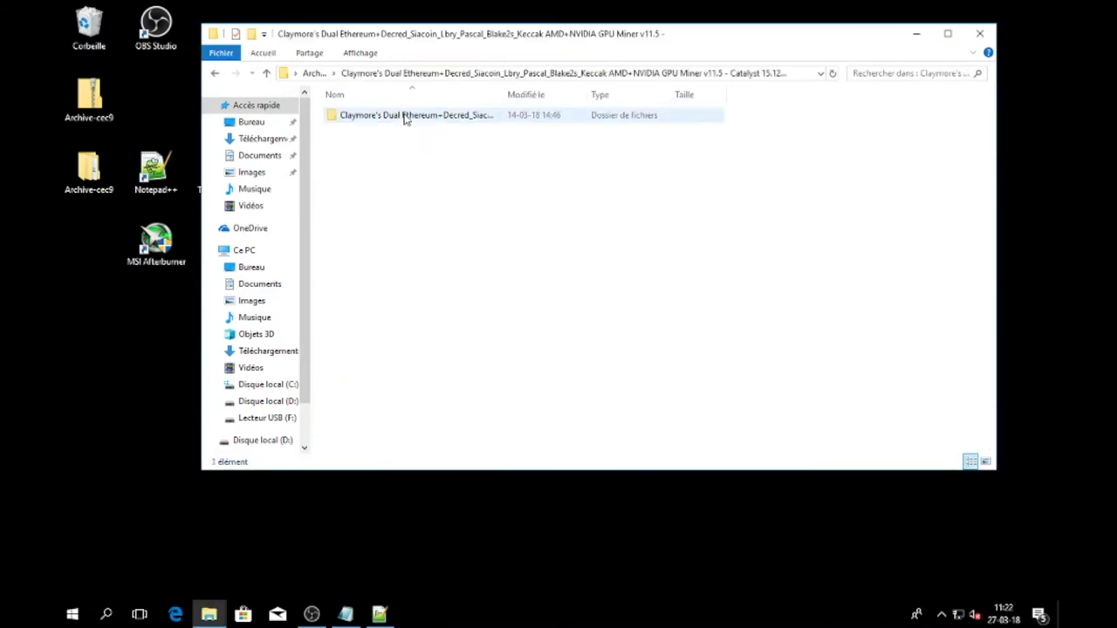
double_click(404, 116)
scroll(431, 182, "down", 6)
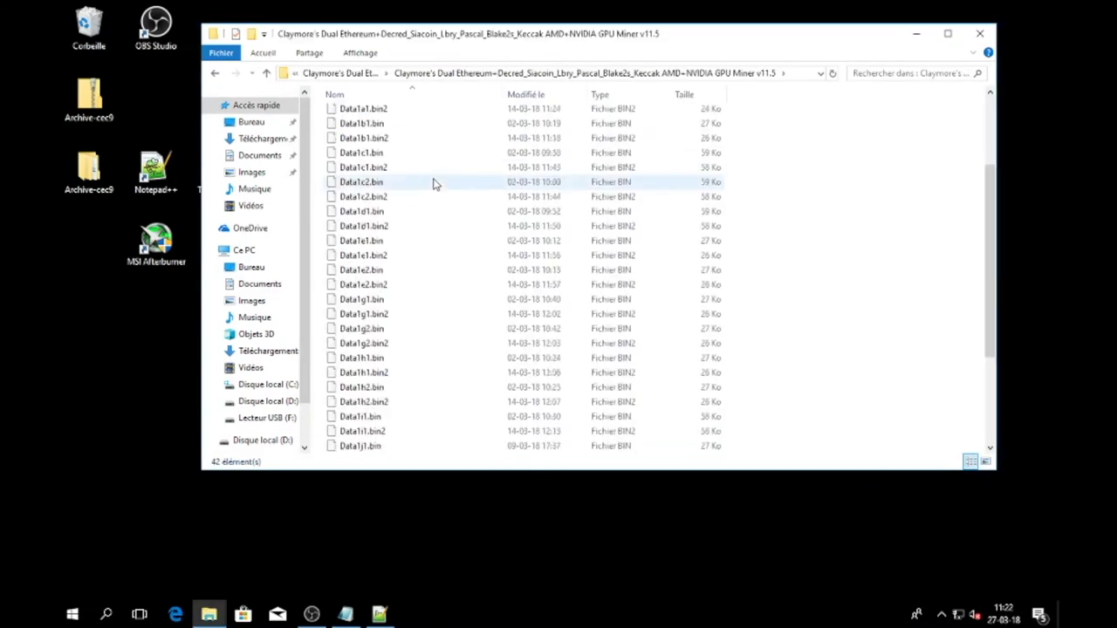
scroll(441, 262, "up", 6)
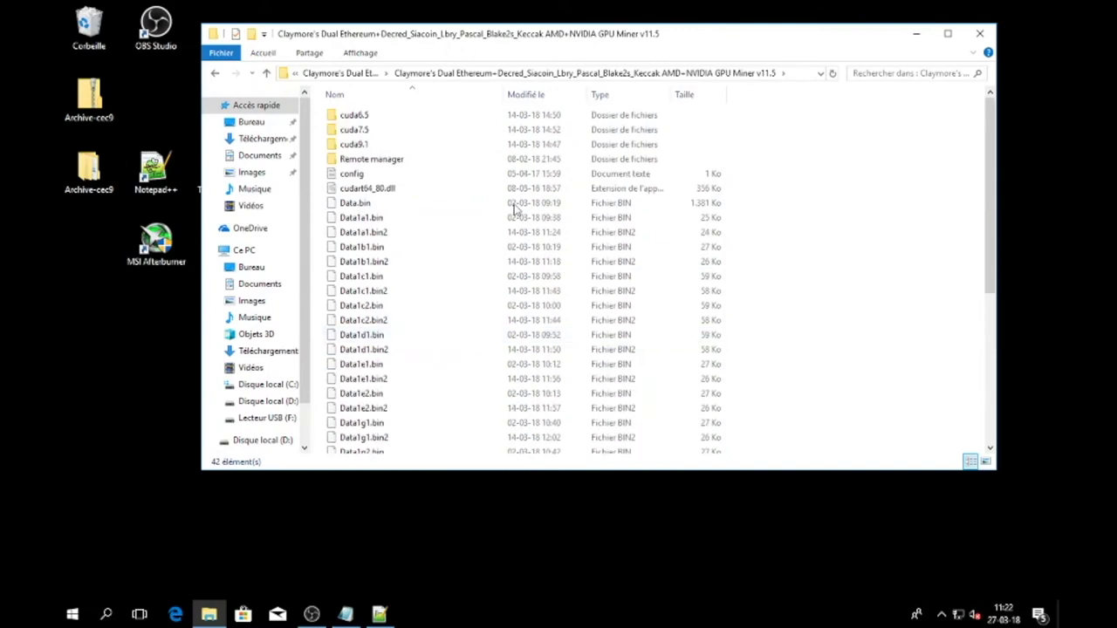
left_click(267, 74)
left_click(267, 74)
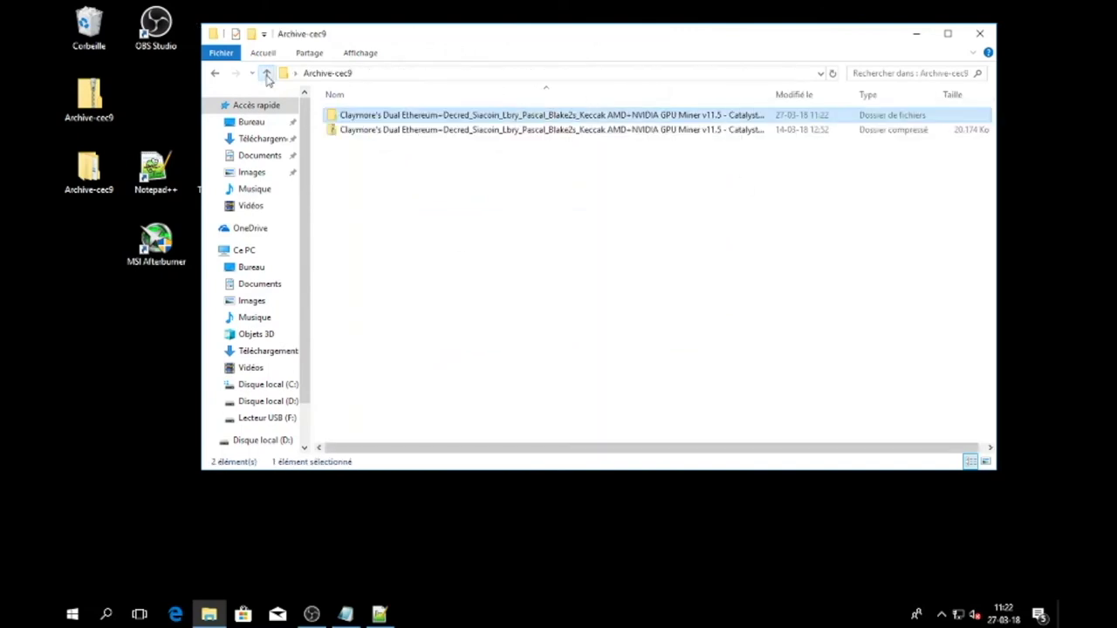
Create a new folder named Miner on the desktop
left_click(81, 341)
right_click(80, 340)
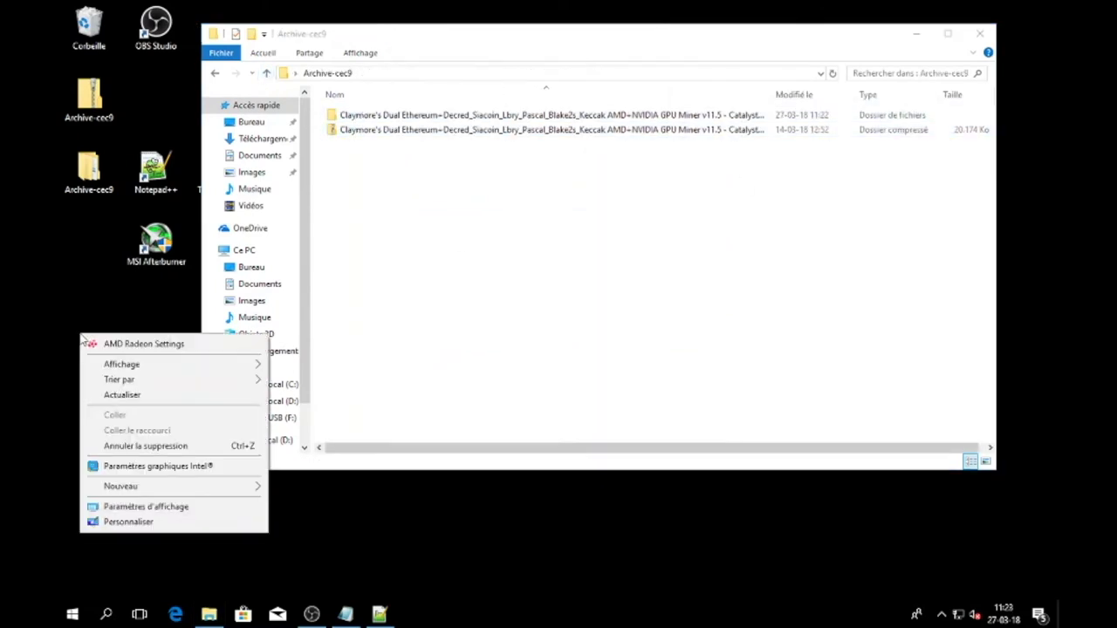
mouse_move(114, 487)
left_click(300, 488)
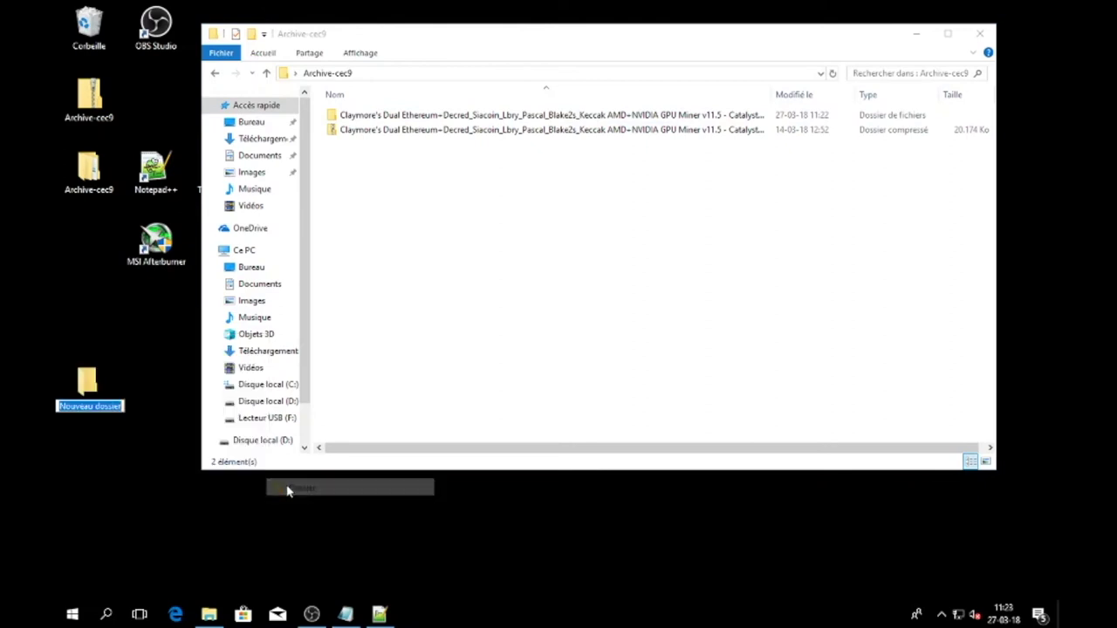
type("er")
key("Return")
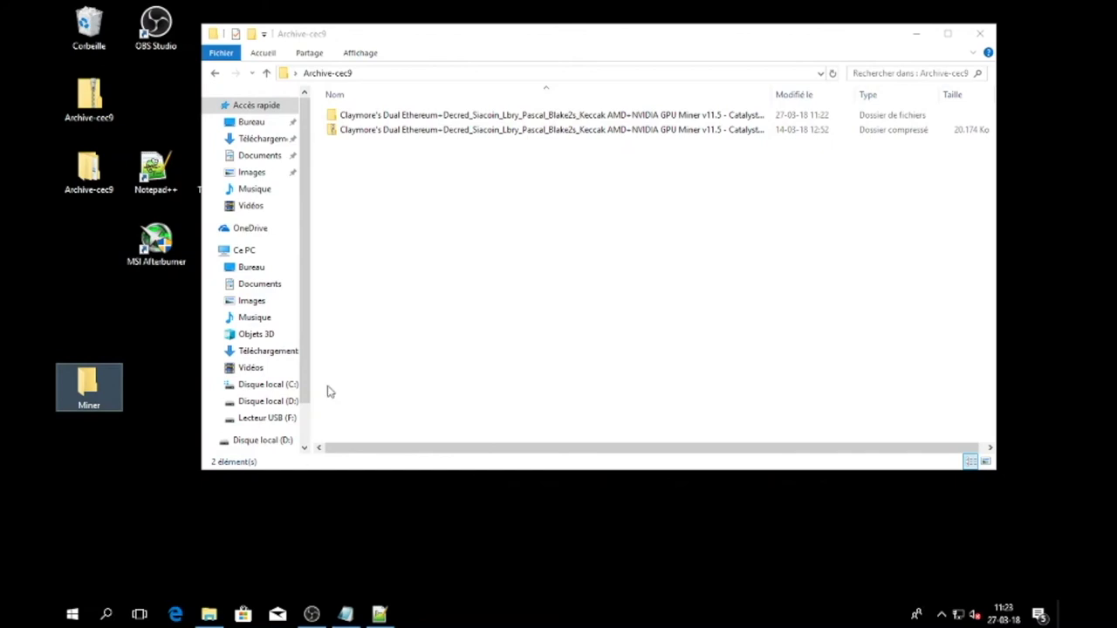
Move the Claymore v11.5 ZIP from Archive-cec9 into the Miner folder and close the Archive-cec9 window
left_click_drag(360, 130, 93, 395)
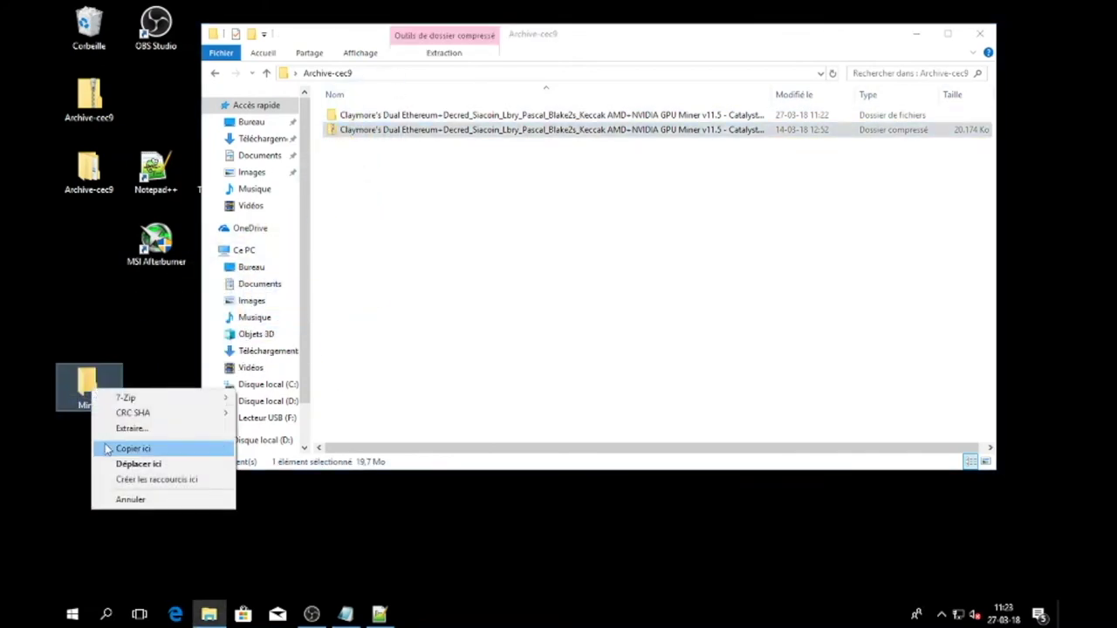
left_click(137, 463)
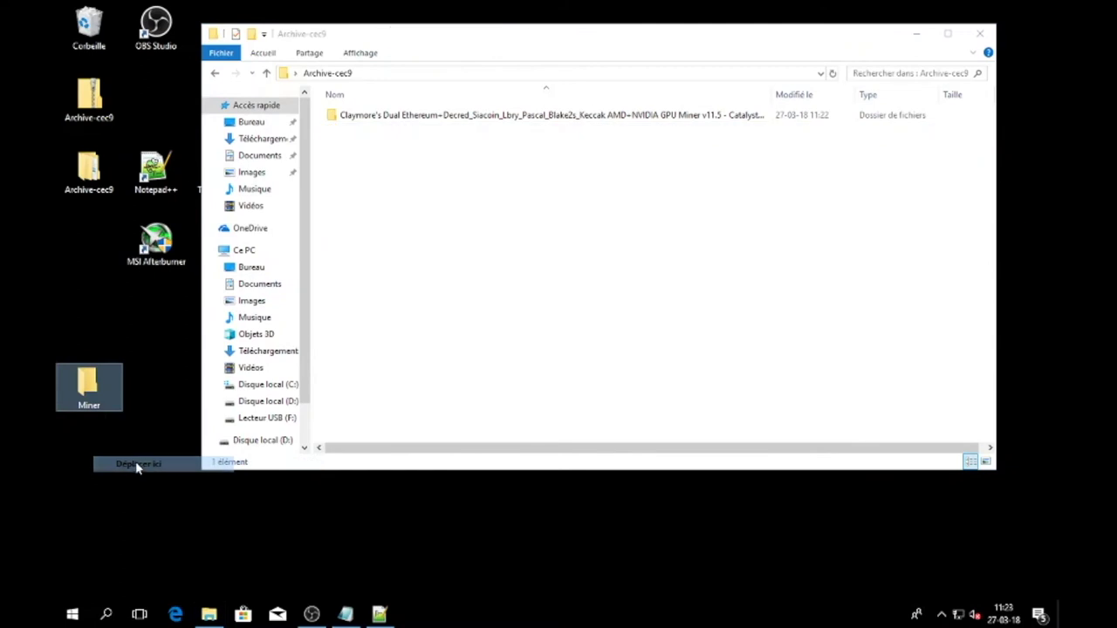
left_click(979, 33)
Send the Archive-cec9 ZIP and folder to the Recycle Bin, and place the Miner folder beside MSI Afterburner on the desktop
left_click_drag(89, 98, 91, 35)
left_click_drag(89, 170, 93, 40)
left_click_drag(89, 389, 230, 255)
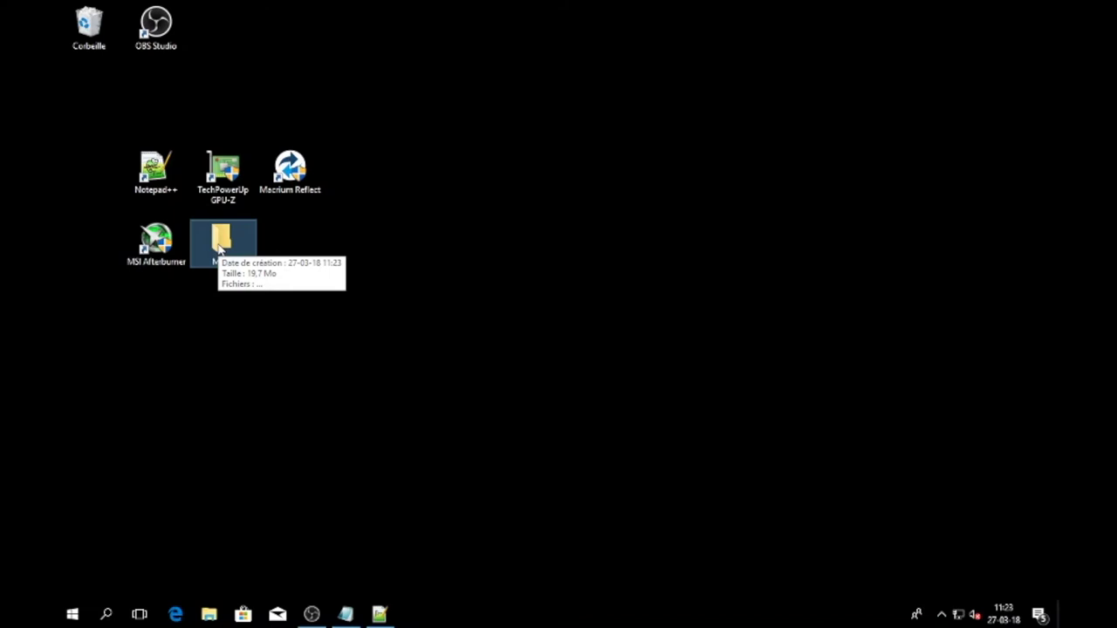
Open the virus and threat protection page of Windows Defender Security Center and decline to send the file sample
left_click(941, 614)
right_click(914, 585)
left_click(935, 572)
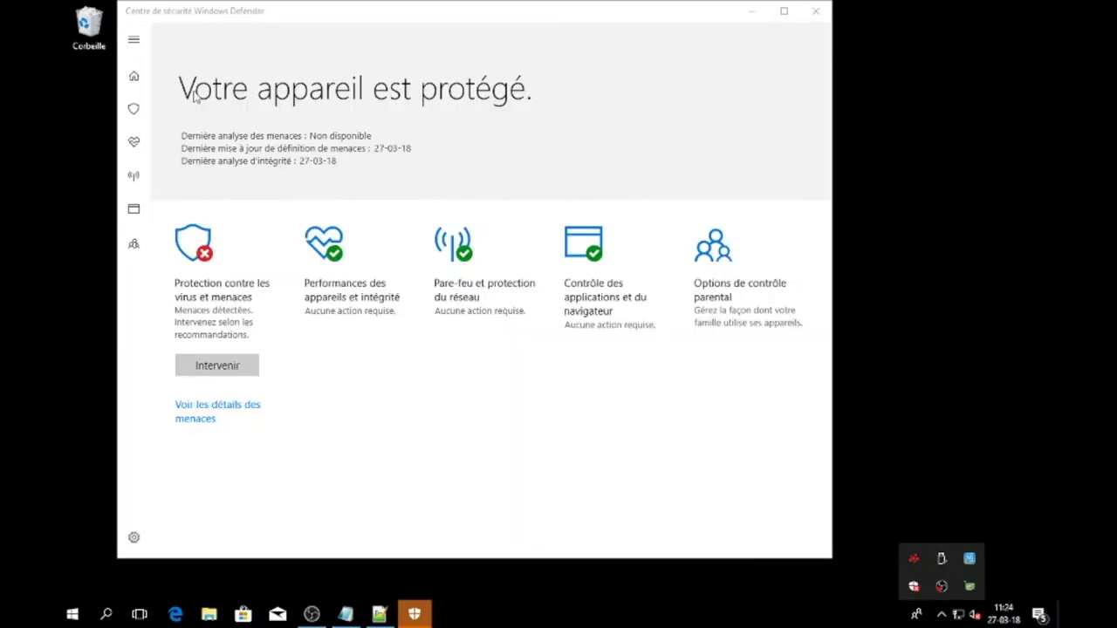
left_click(135, 110)
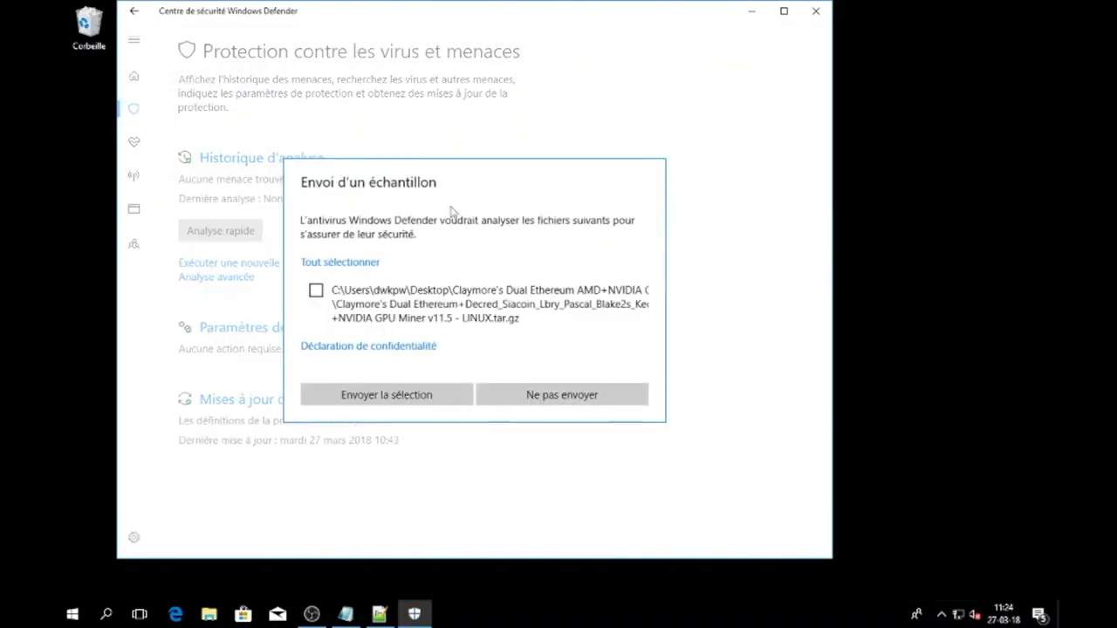
left_click(582, 401)
Add the desktop's Miner folder to the Windows Defender antivirus exclusions and close the security center
left_click(377, 327)
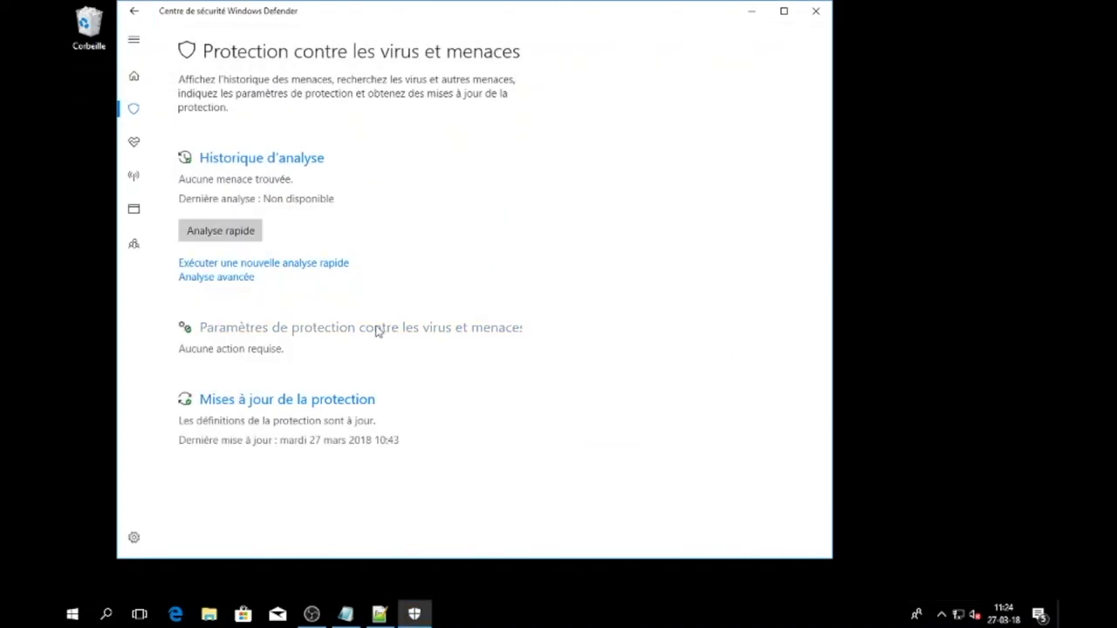
scroll(378, 332, "down", 5)
scroll(376, 331, "down", 2)
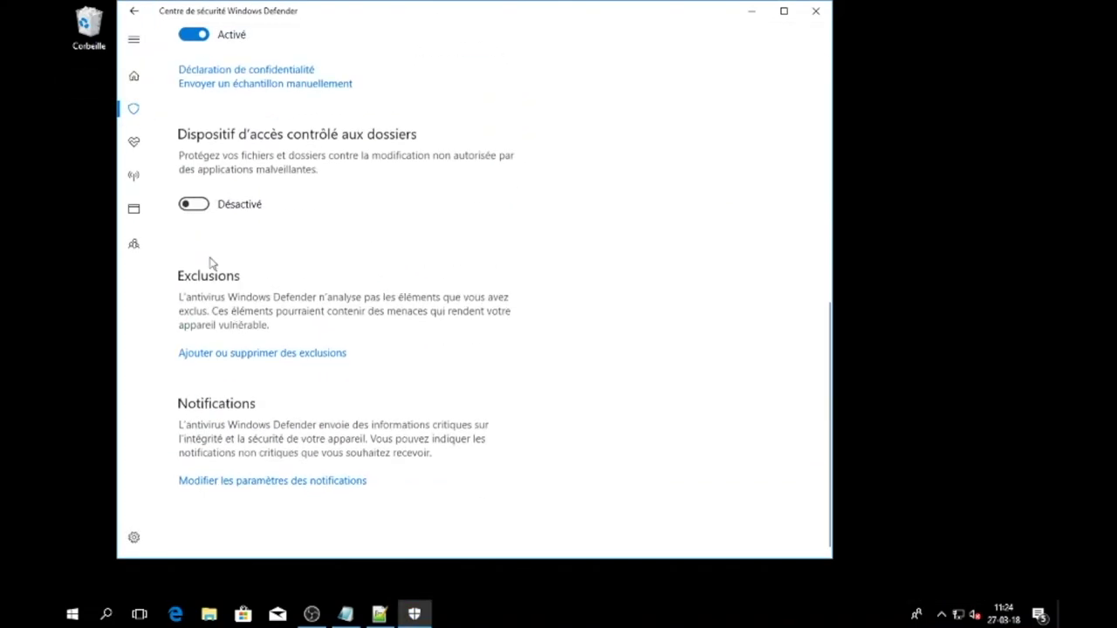
left_click_drag(271, 27, 498, 29)
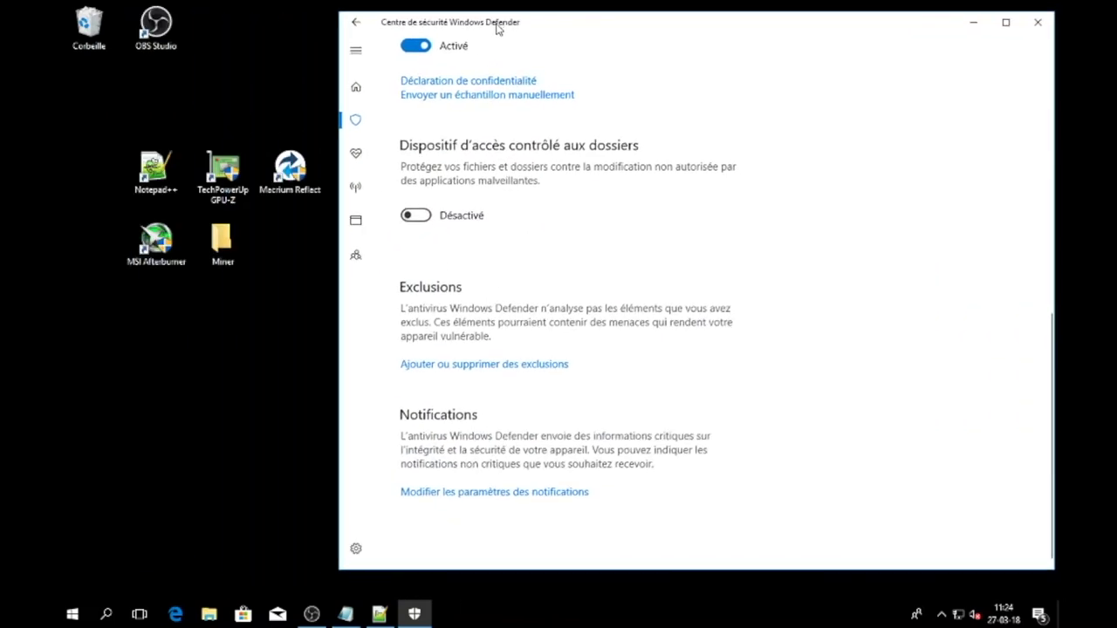
left_click(535, 365)
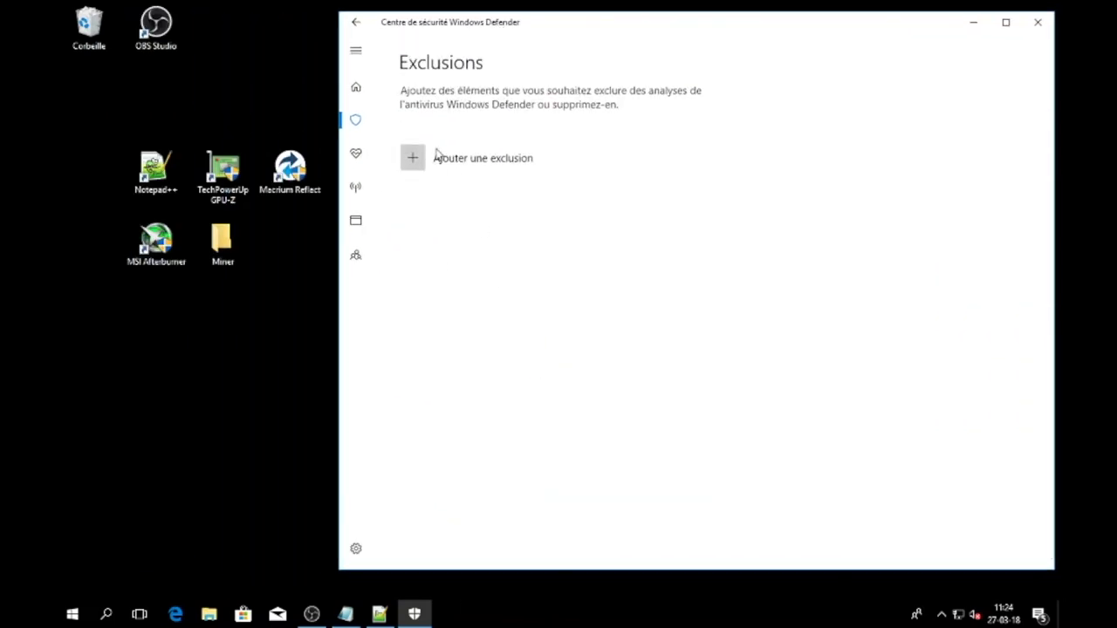
left_click(417, 159)
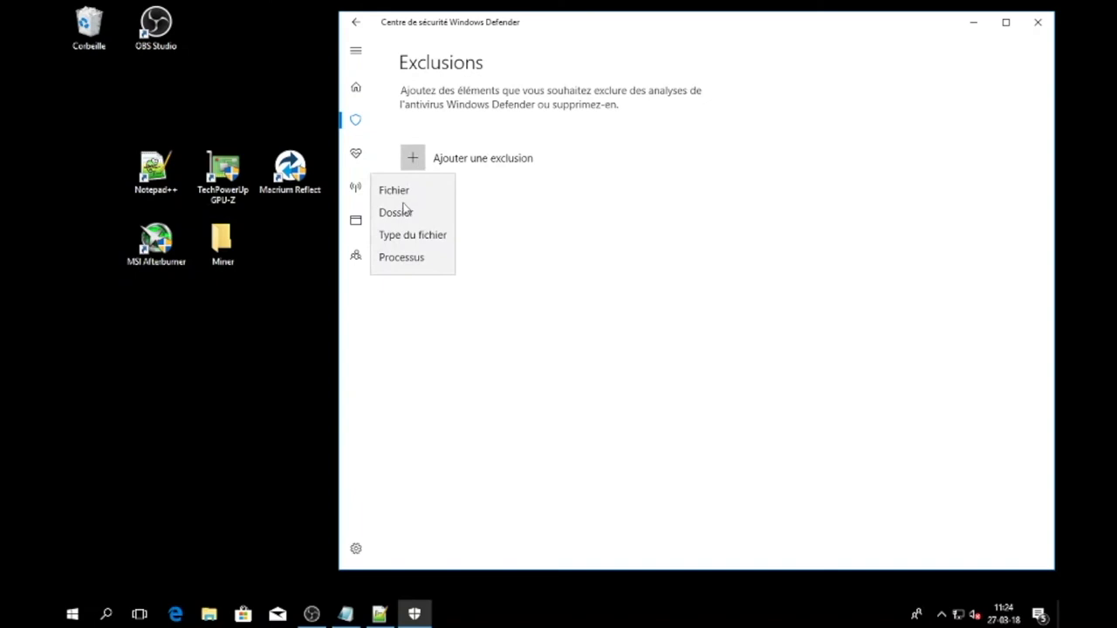
left_click(404, 212)
left_click(394, 115)
left_click(495, 108)
left_click(709, 323)
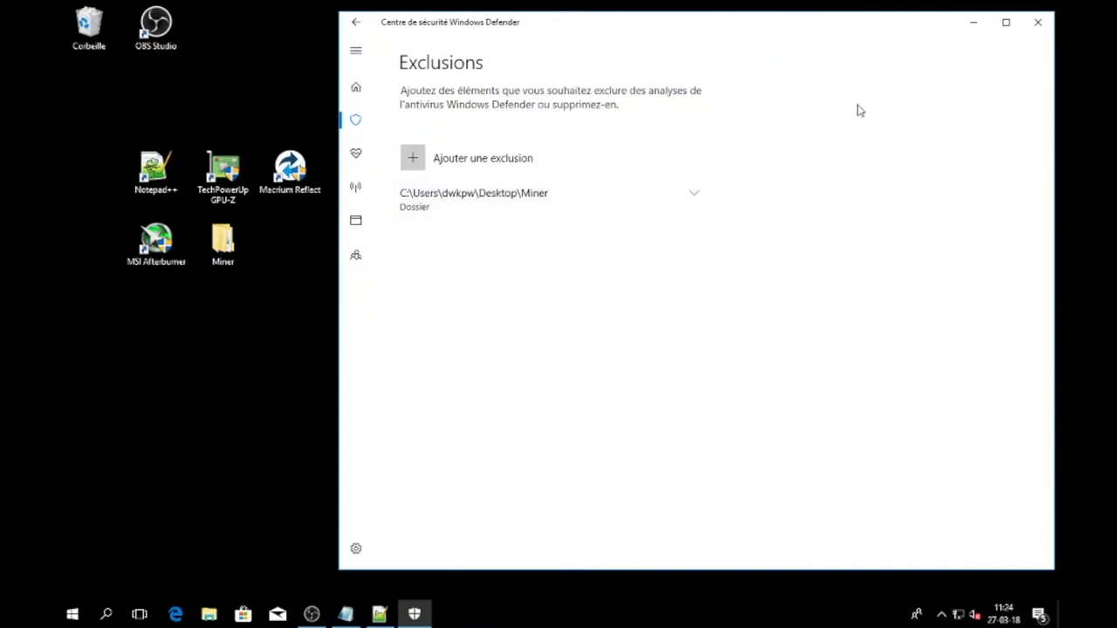
left_click(1037, 21)
Open the Miner folder and extract the Claymore v11.5 ZIP into its own subfolder with 7-Zip
double_click(223, 242)
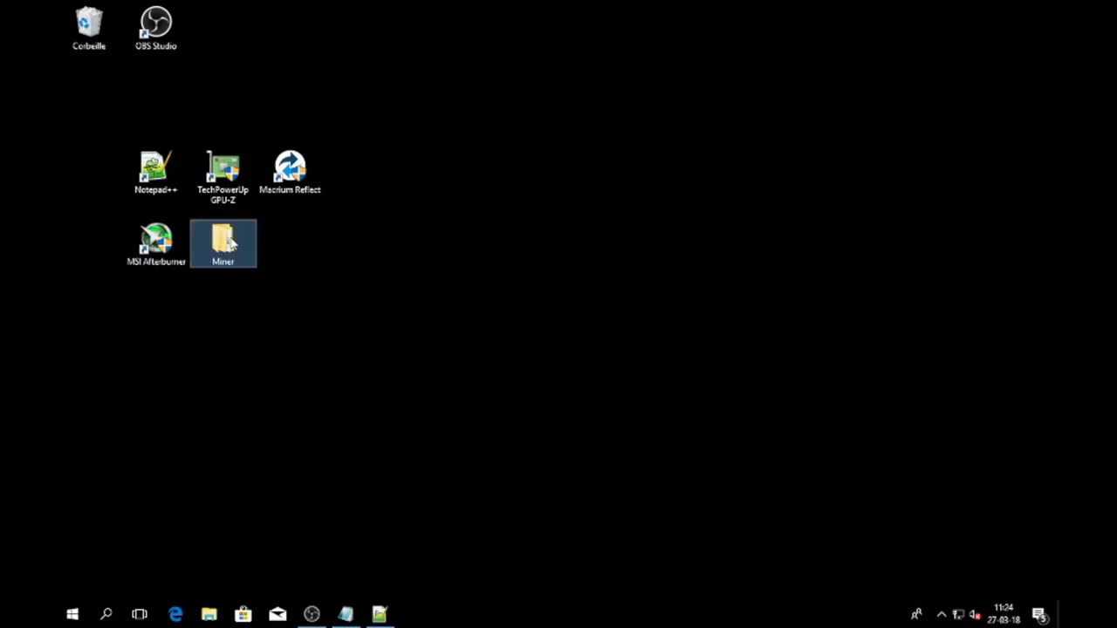
right_click(376, 115)
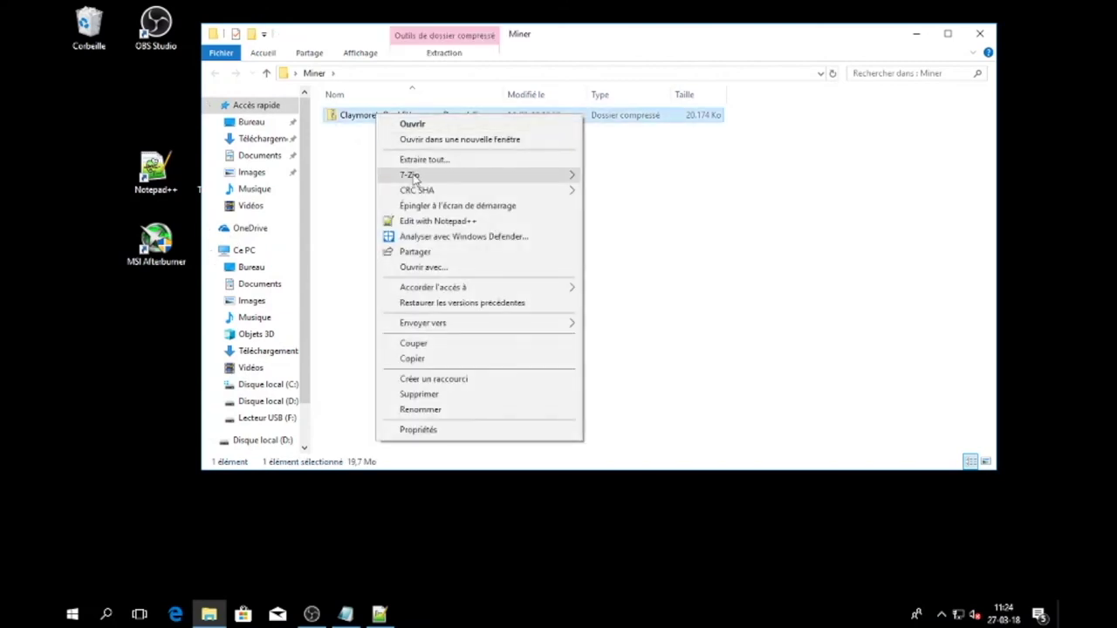
mouse_move(488, 174)
left_click(654, 240)
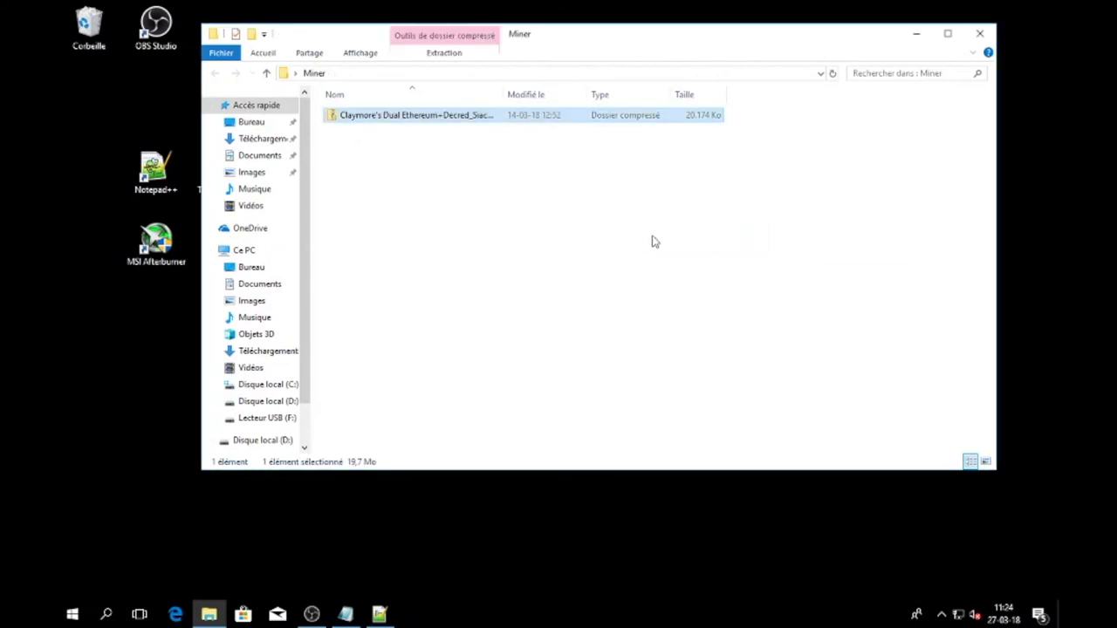
Check the innermost extracted Claymore v11.5 folder for the EthDcrMiner64 application
double_click(460, 130)
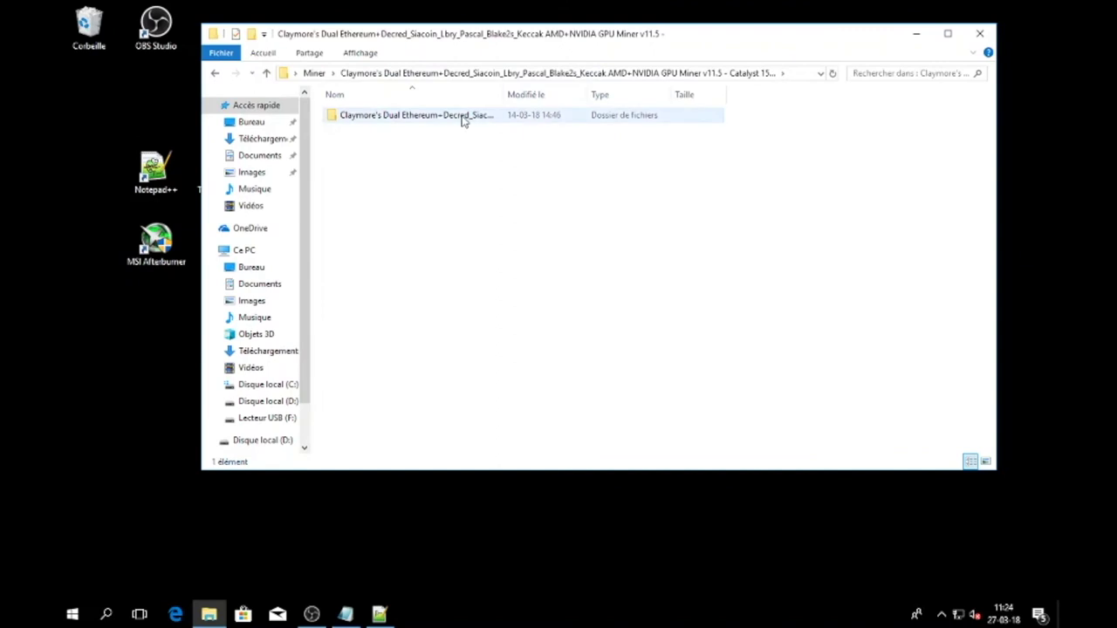
double_click(461, 117)
scroll(388, 370, "down", 6)
left_click(388, 363)
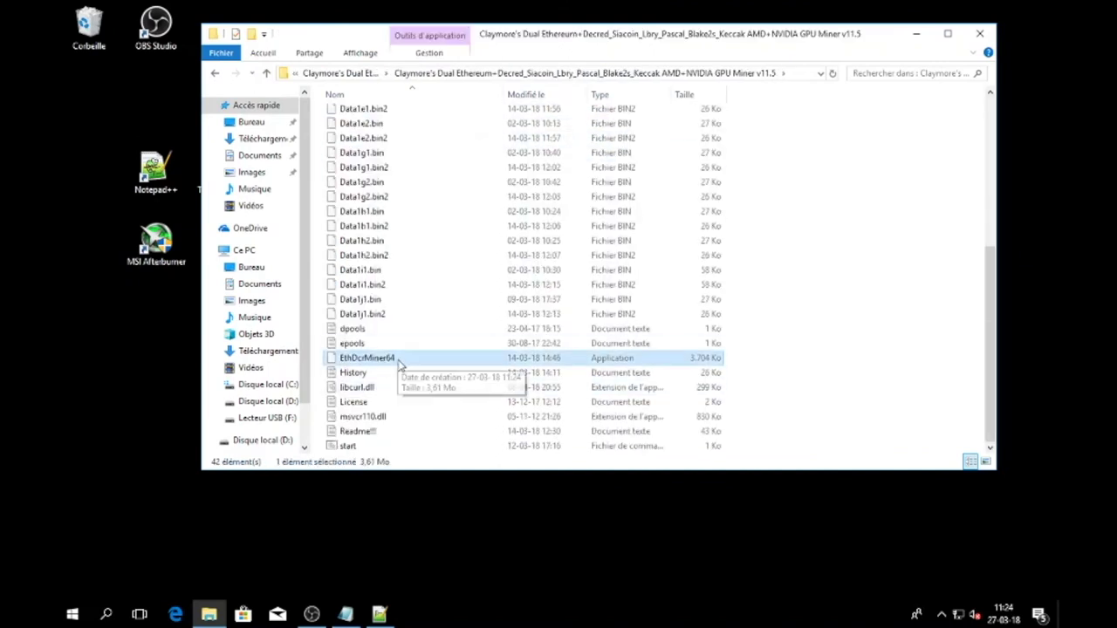
scroll(399, 365, "up", 6)
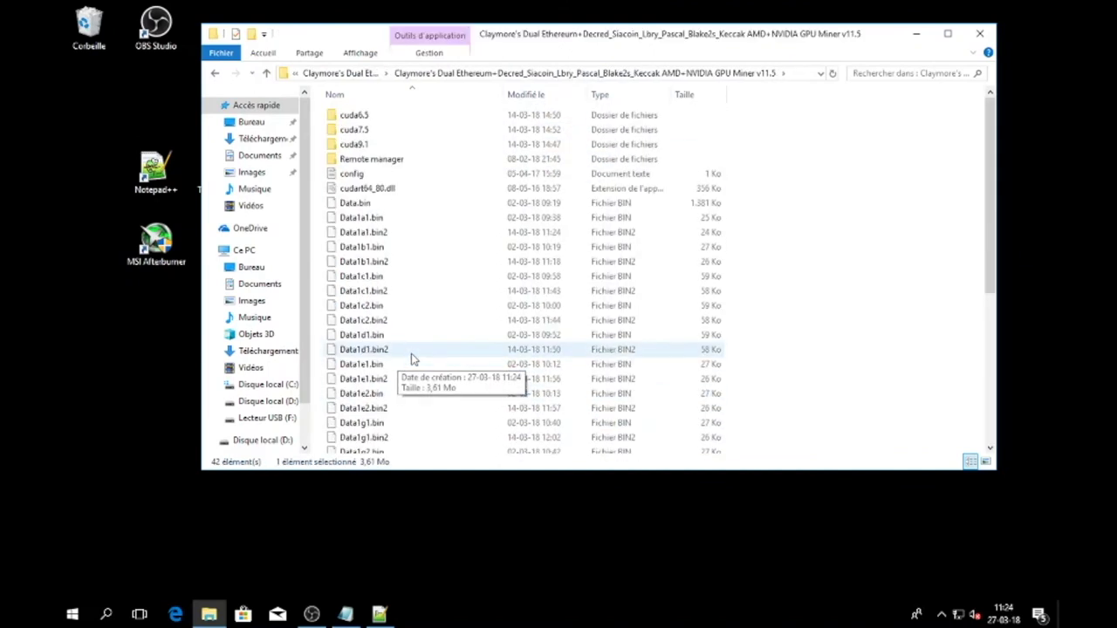
Move the inner Claymore v11.5 folder directly into Miner and delete the outer extracted folder
left_click(266, 73)
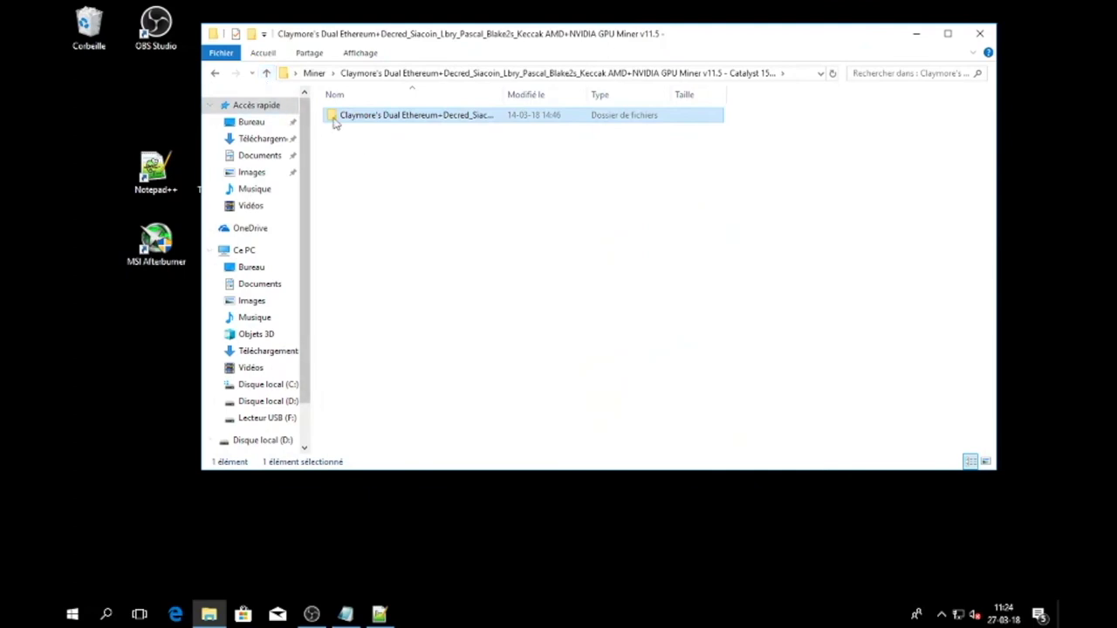
left_click(269, 76)
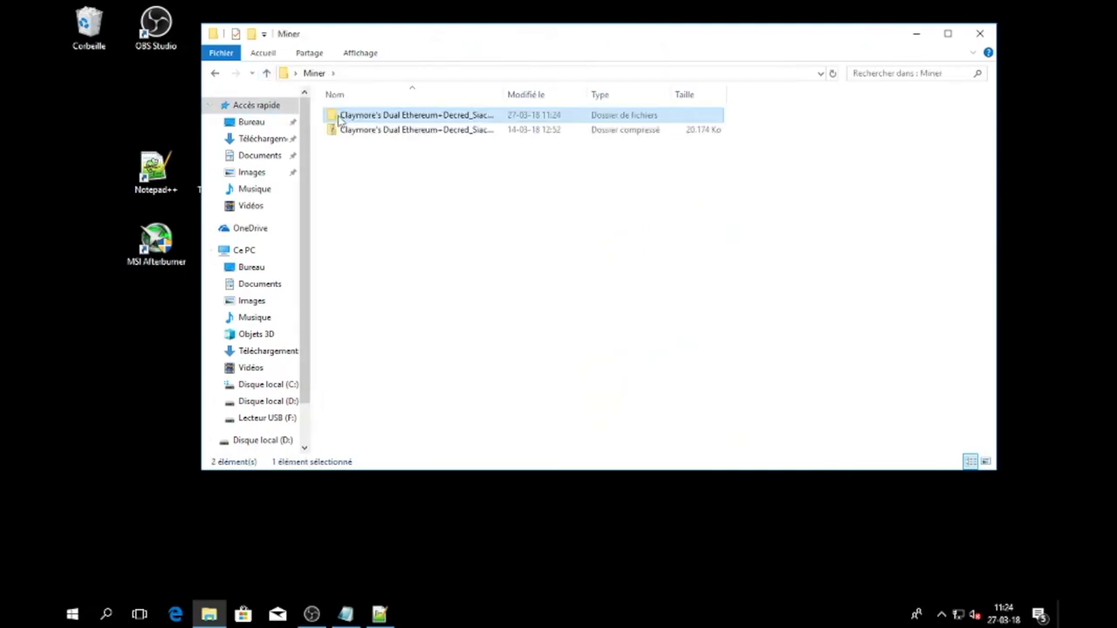
double_click(336, 119)
left_click(336, 120)
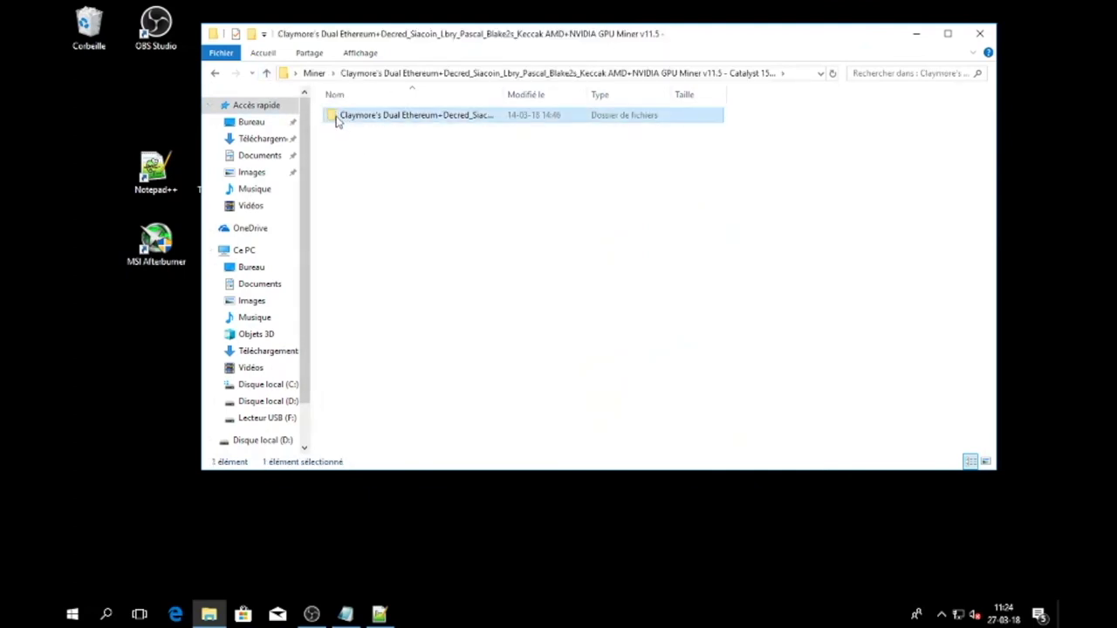
left_click(267, 73)
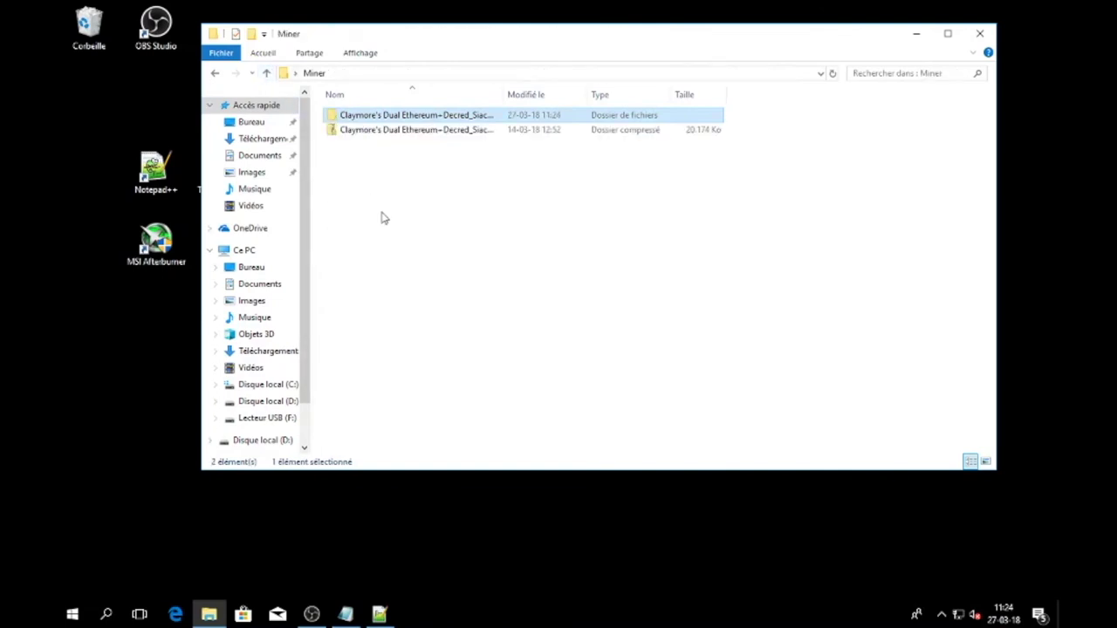
left_click(379, 115)
right_click(376, 117)
left_click(429, 366)
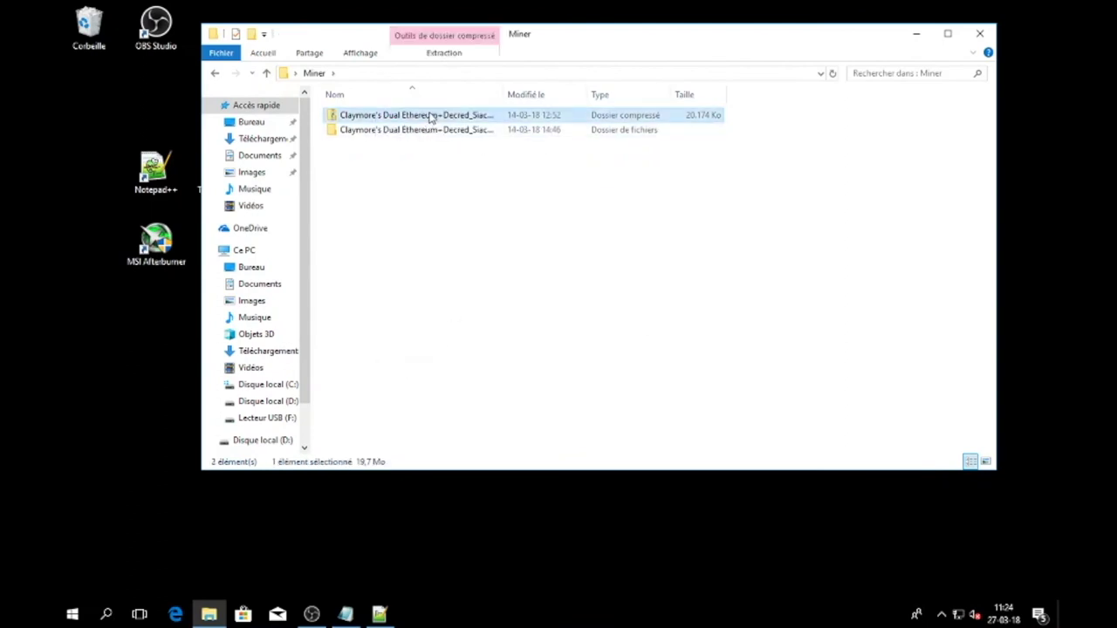
Rename the extracted folder to "Claymore's v11.5" and delete the Claymore ZIP from the Miner folder
left_click(425, 129)
left_click(422, 130)
left_click_drag(383, 131, 700, 147)
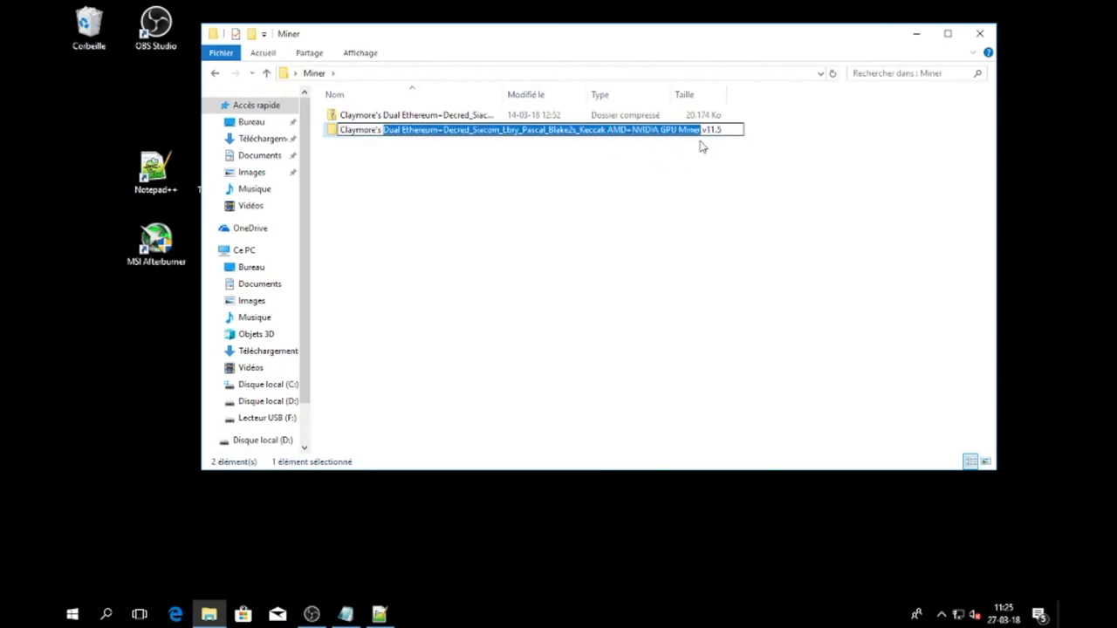
key("BackSpace")
key("BackSpace")
key("Return")
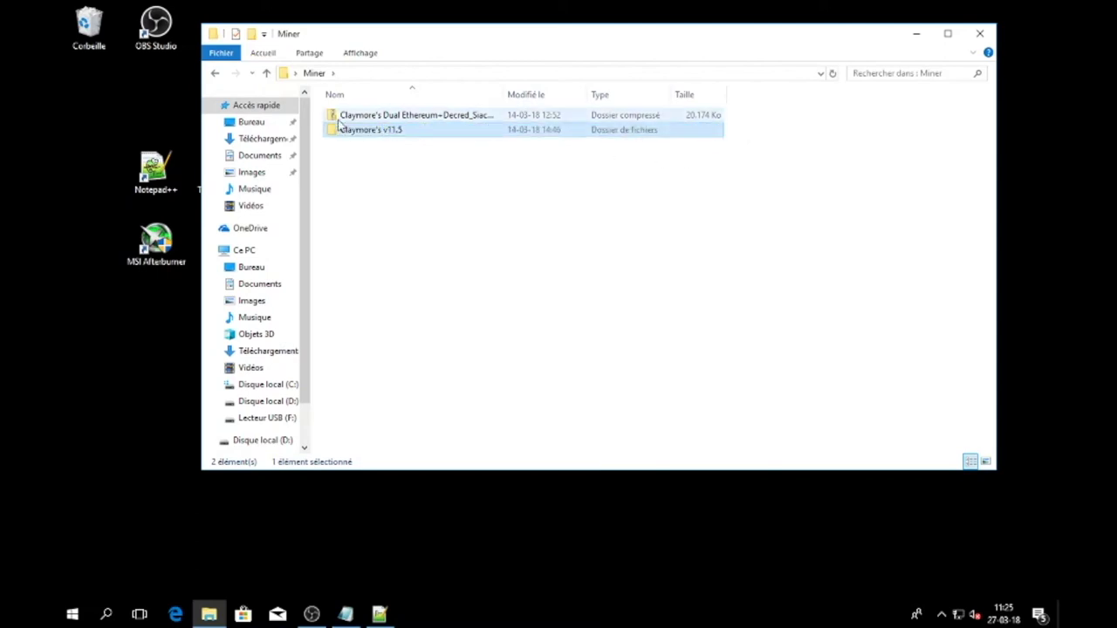
left_click(341, 121)
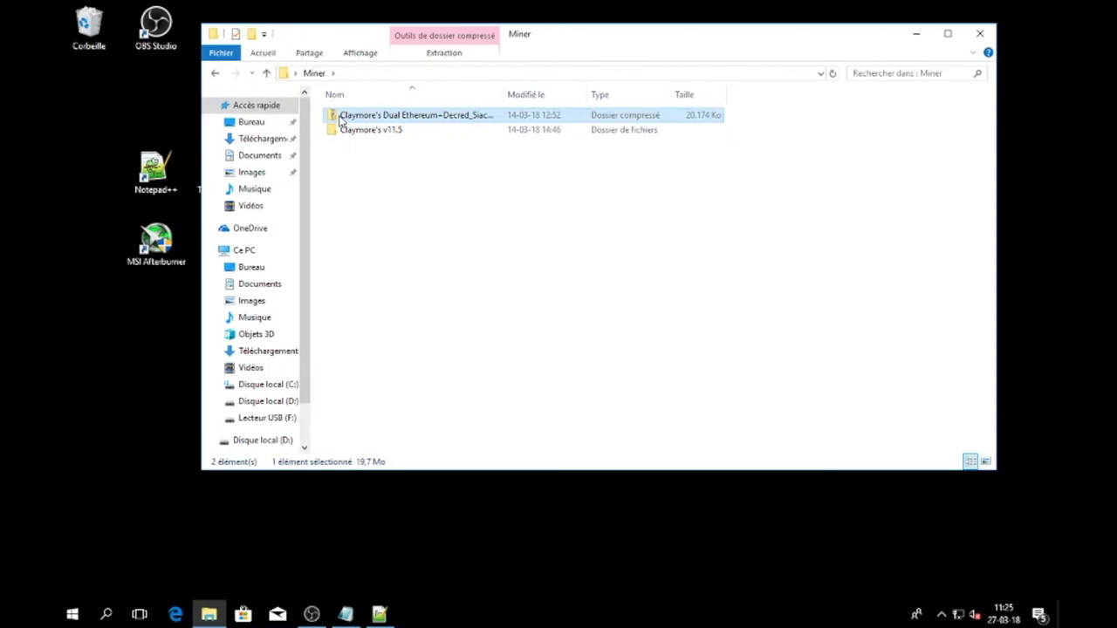
key("Delete")
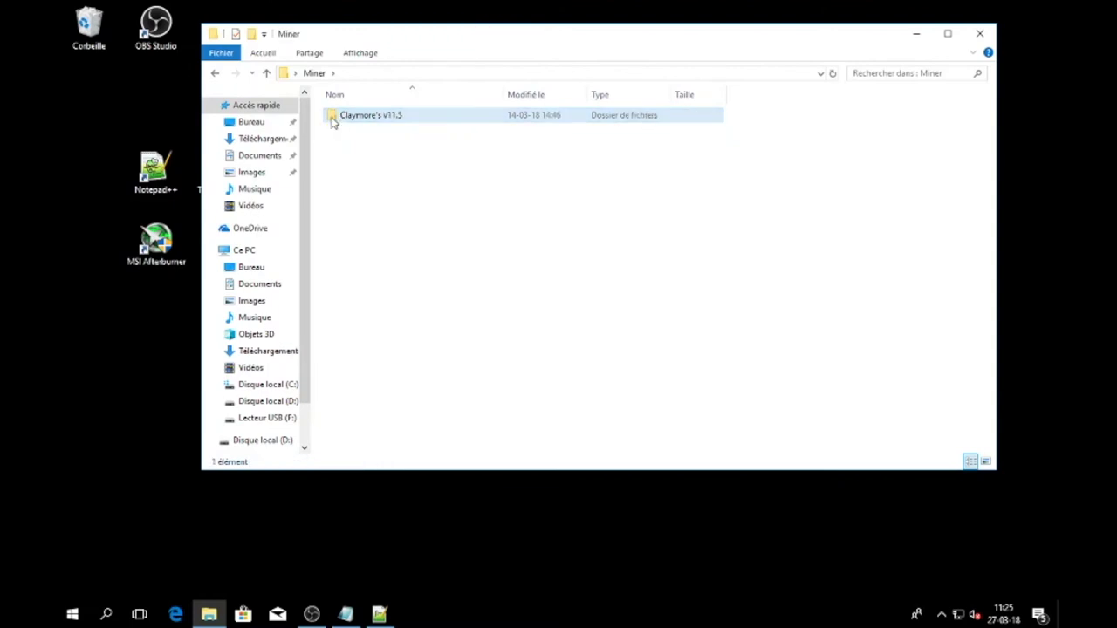
Open the Claymore's v11.5 folder and select the start command file
double_click(332, 122)
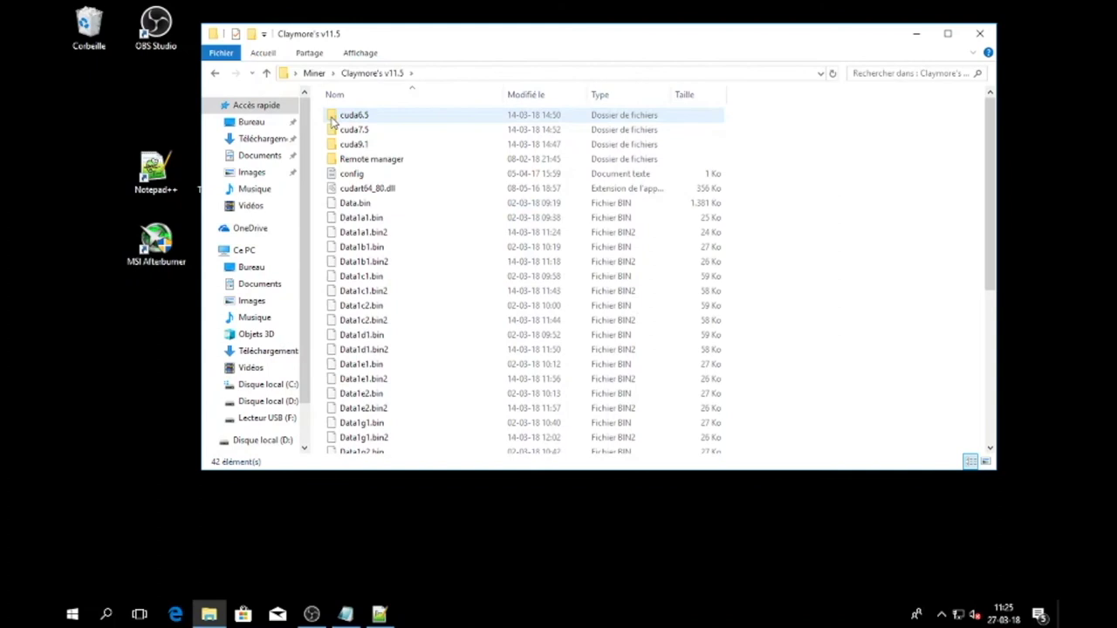
scroll(369, 182, "down", 6)
right_click(367, 447)
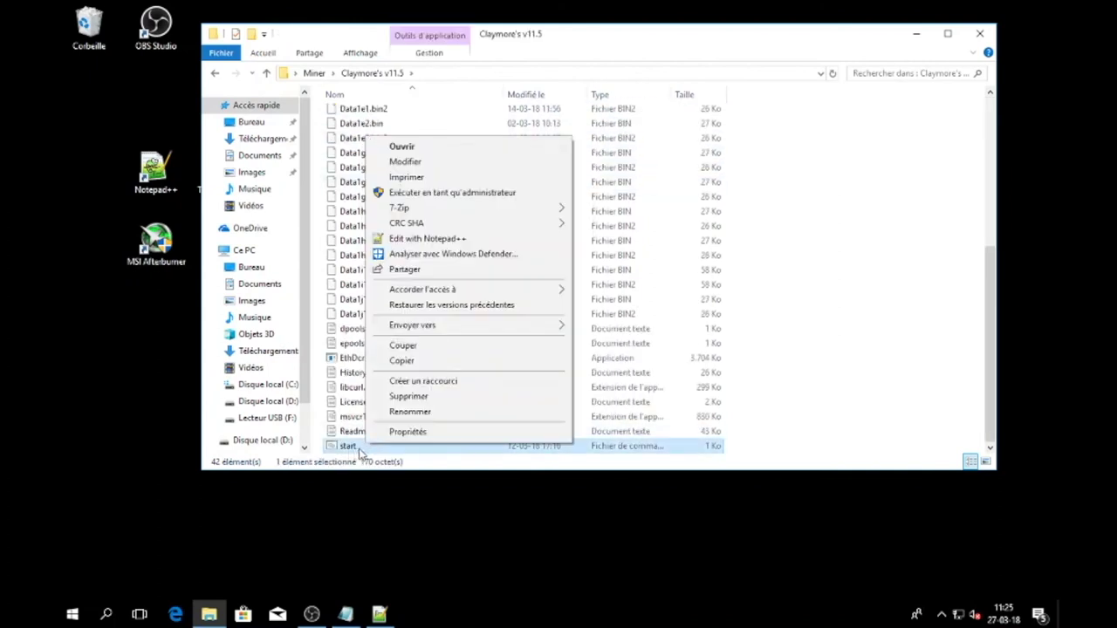
left_click(354, 33)
Configure the folder options to show extensions of known file types and not show hidden files, folders or drives
left_click(360, 53)
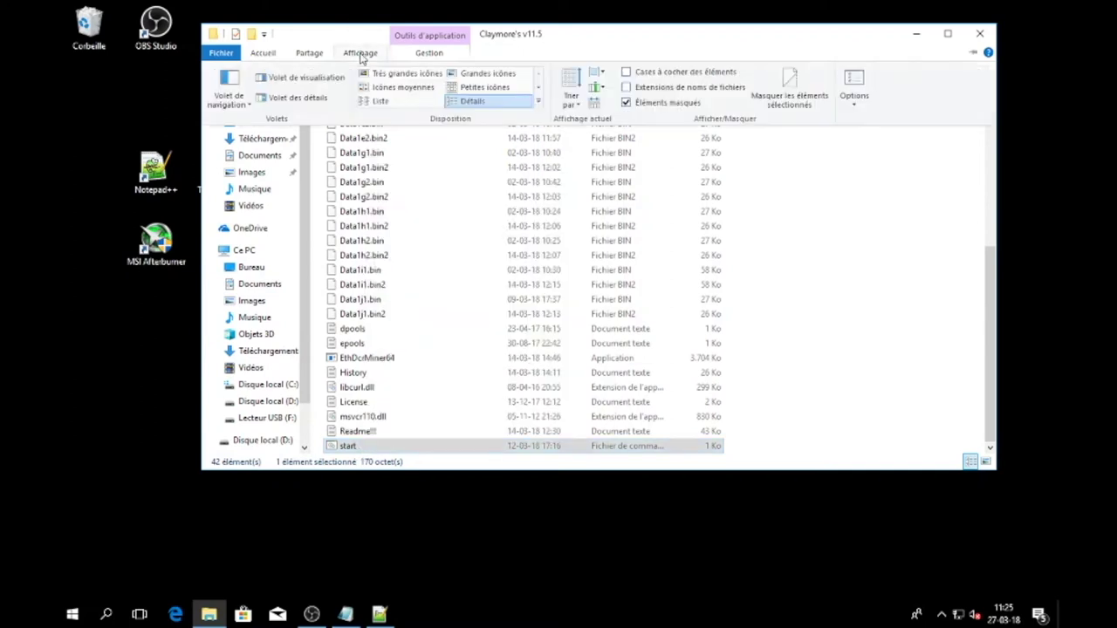
left_click(857, 97)
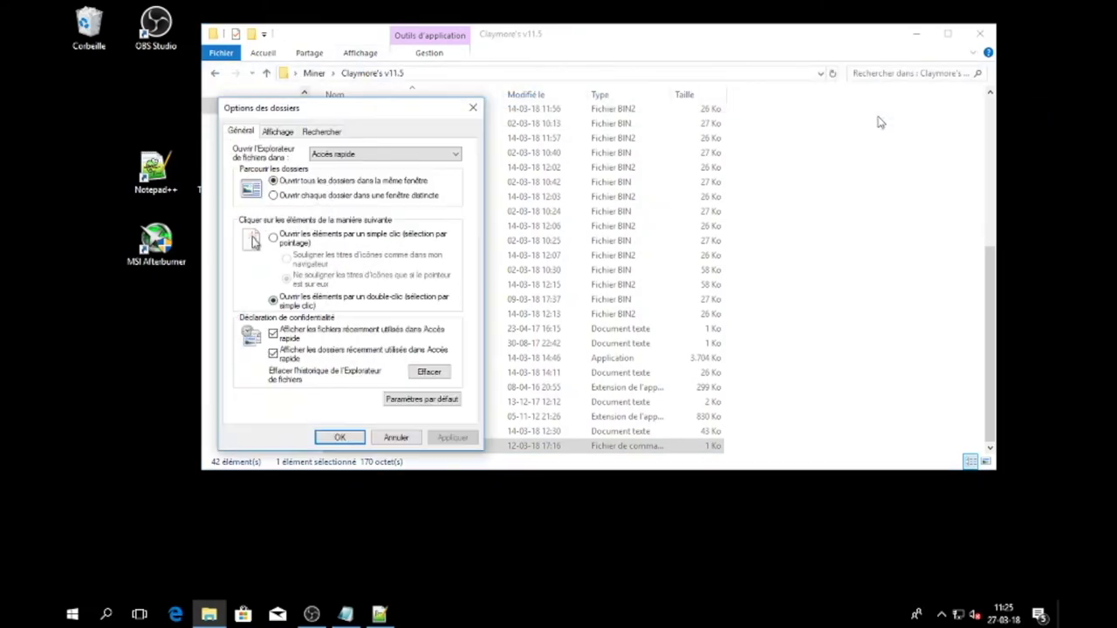
left_click(275, 132)
scroll(316, 285, "down", 1)
scroll(316, 284, "down", 2)
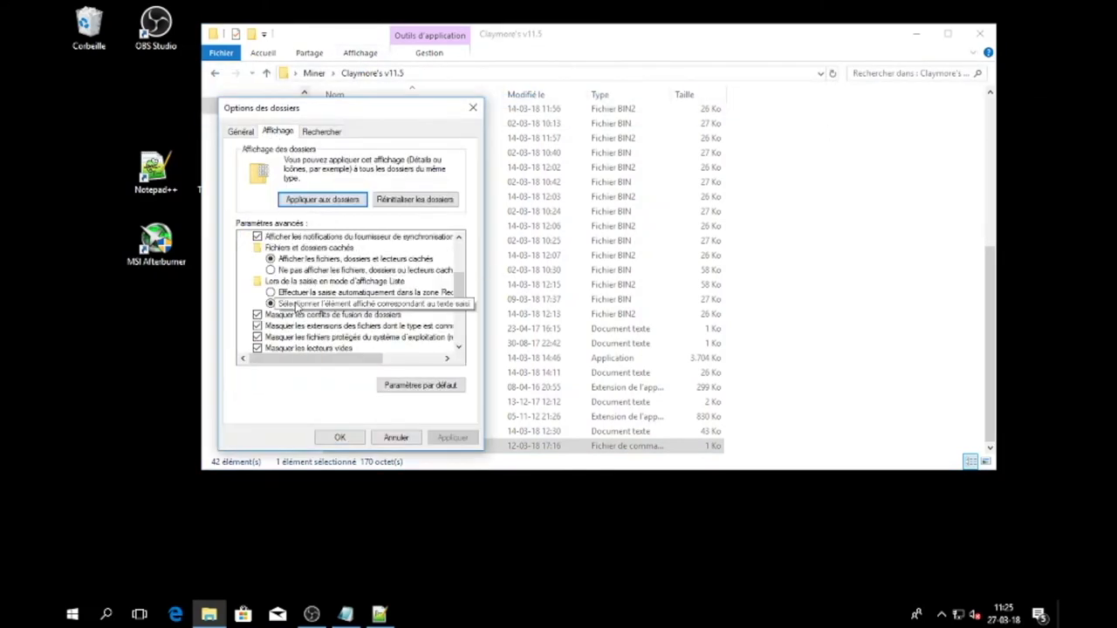
left_click(257, 326)
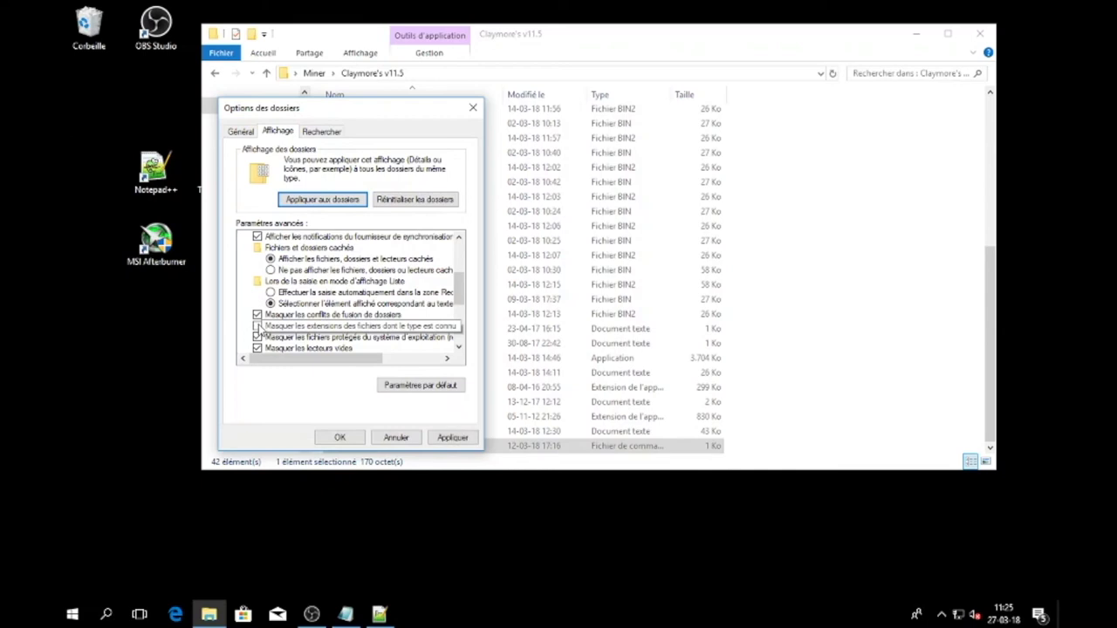
scroll(259, 327, "up", 1)
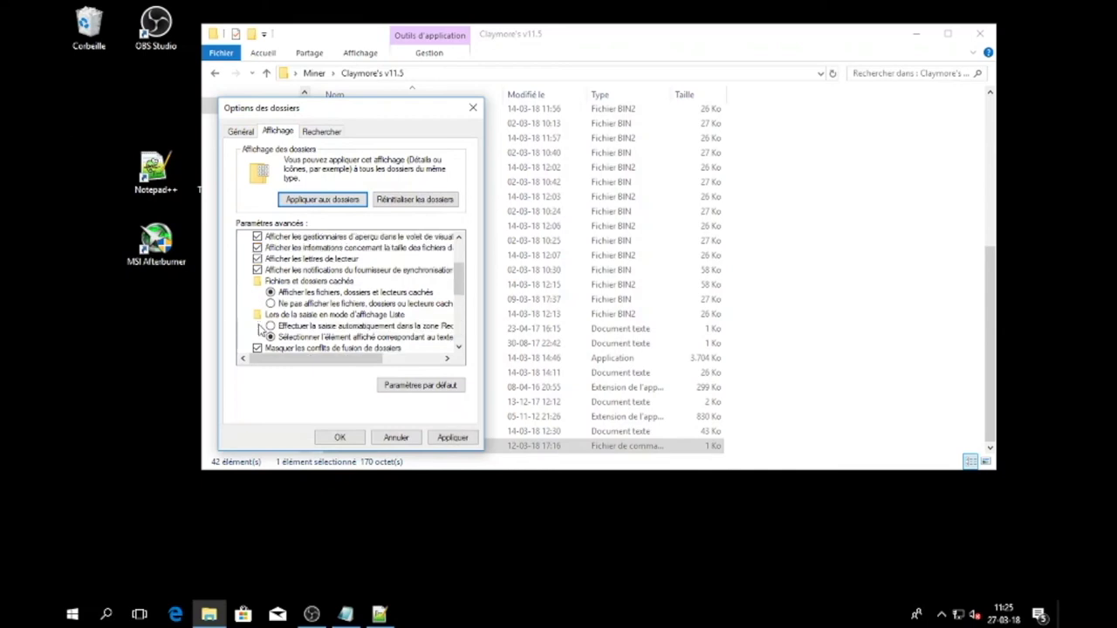
left_click(270, 304)
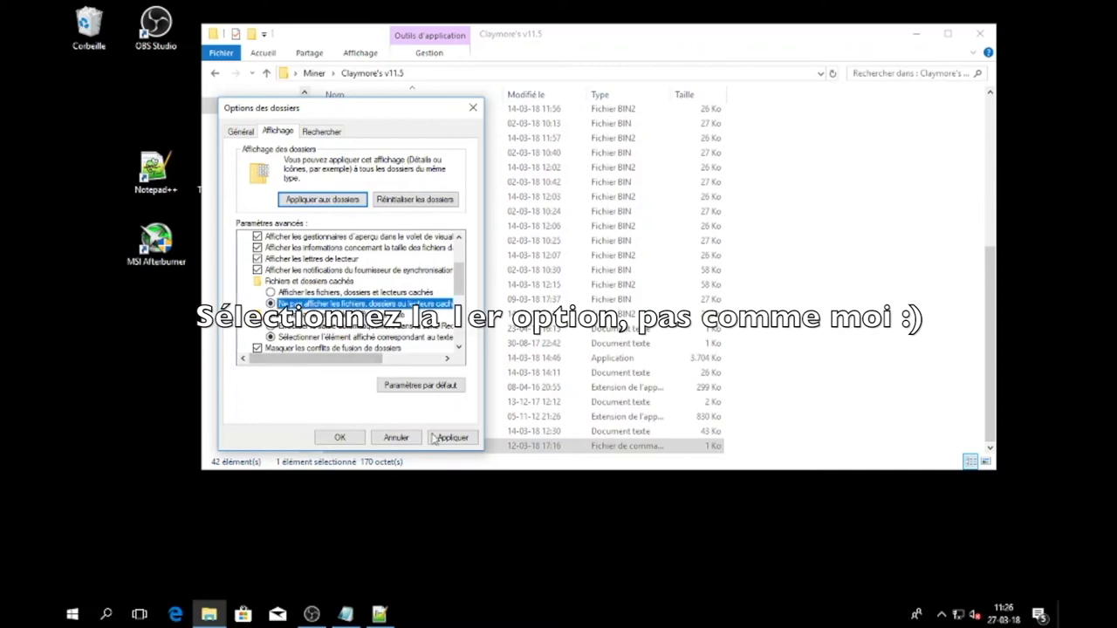
left_click(349, 437)
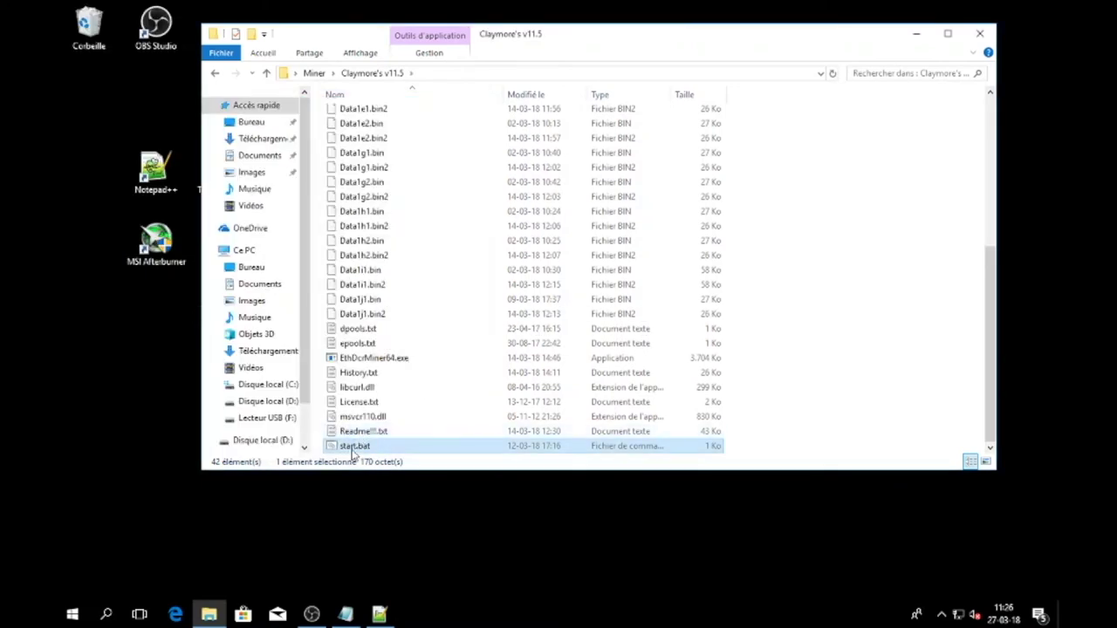
Open start.bat from the Claymore's v11.5 folder in Notepad++ and delete its entire content
right_click(353, 452)
left_click(410, 245)
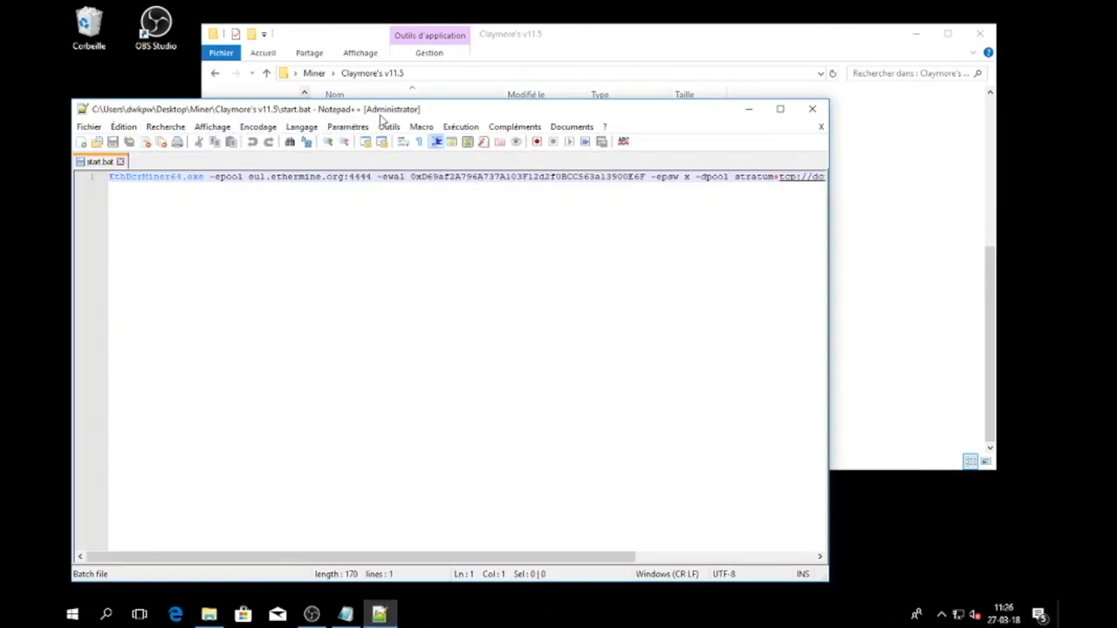
left_click_drag(380, 115, 492, 77)
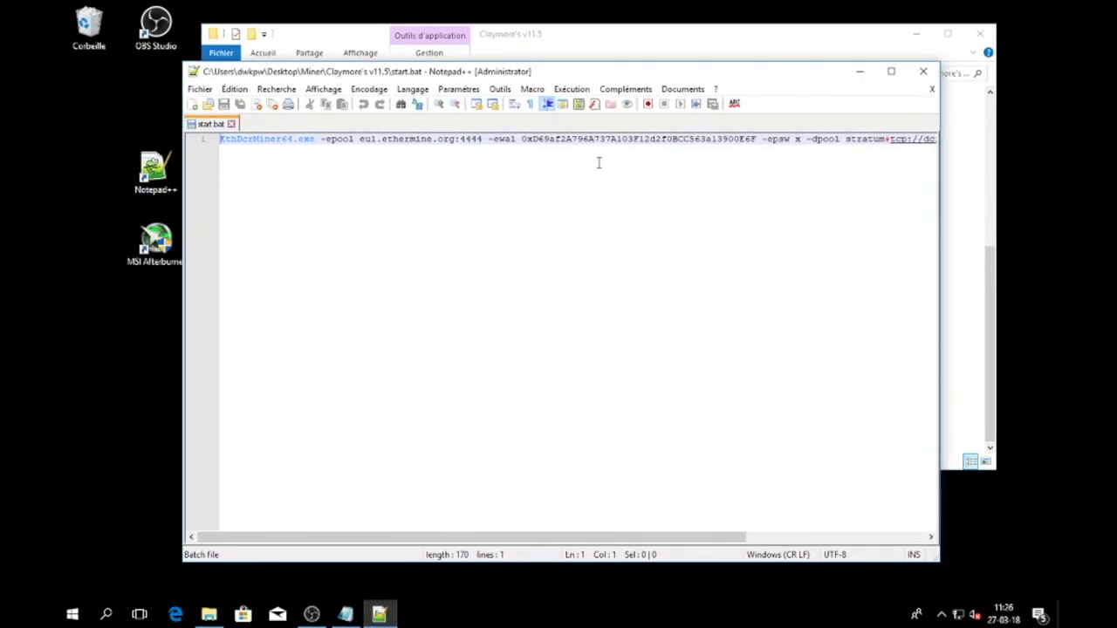
key("End")
key("ctrl+a")
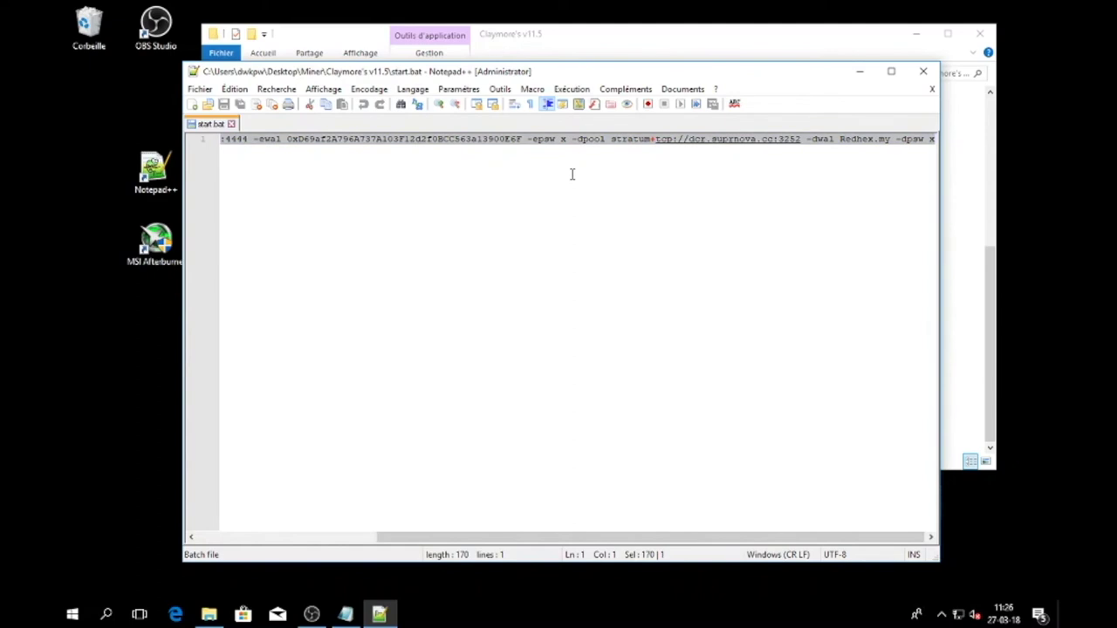
key("Delete")
Copy the Start.bat values, from the first setx line through pause, from the RIG_Install notes into start.bat and save it
left_click(345, 614)
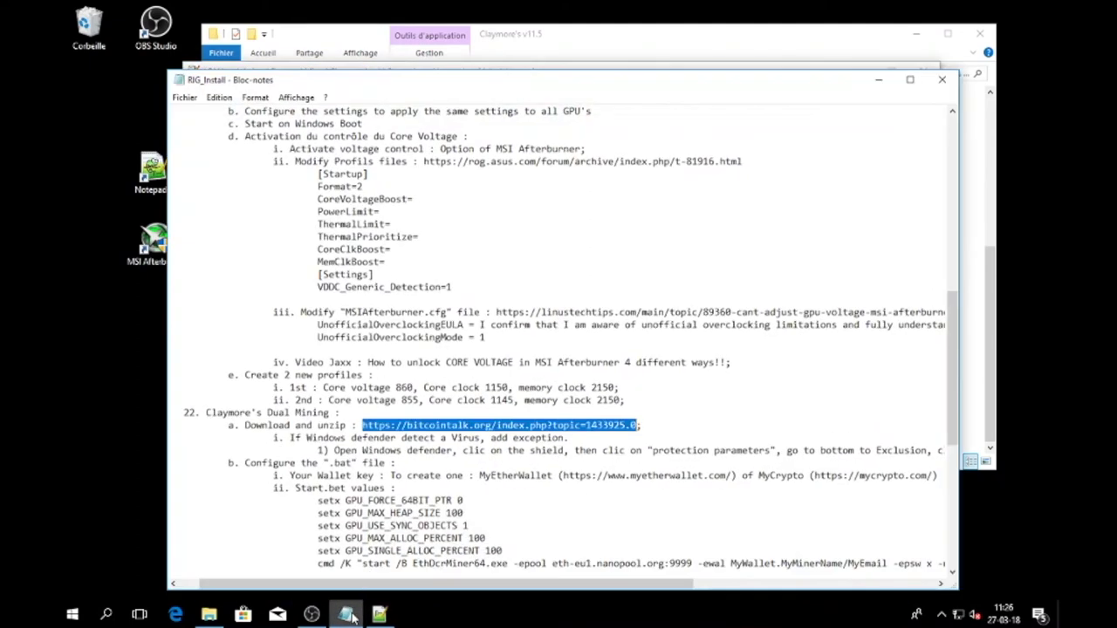
scroll(397, 393, "down", 2)
left_click_drag(348, 502, 318, 425)
key("ctrl+c")
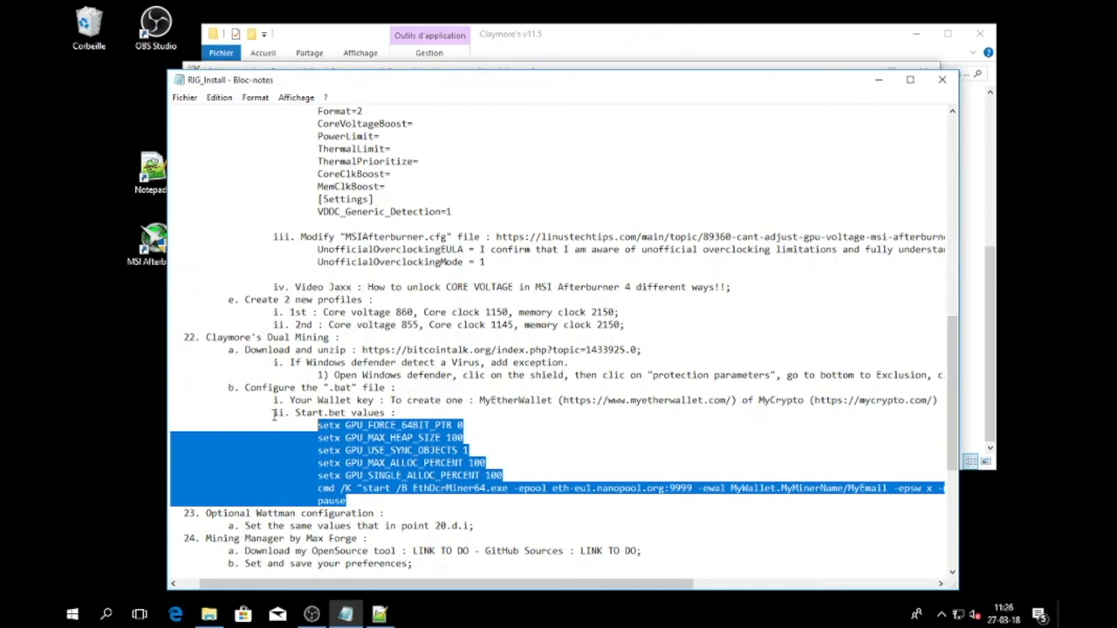
left_click(380, 614)
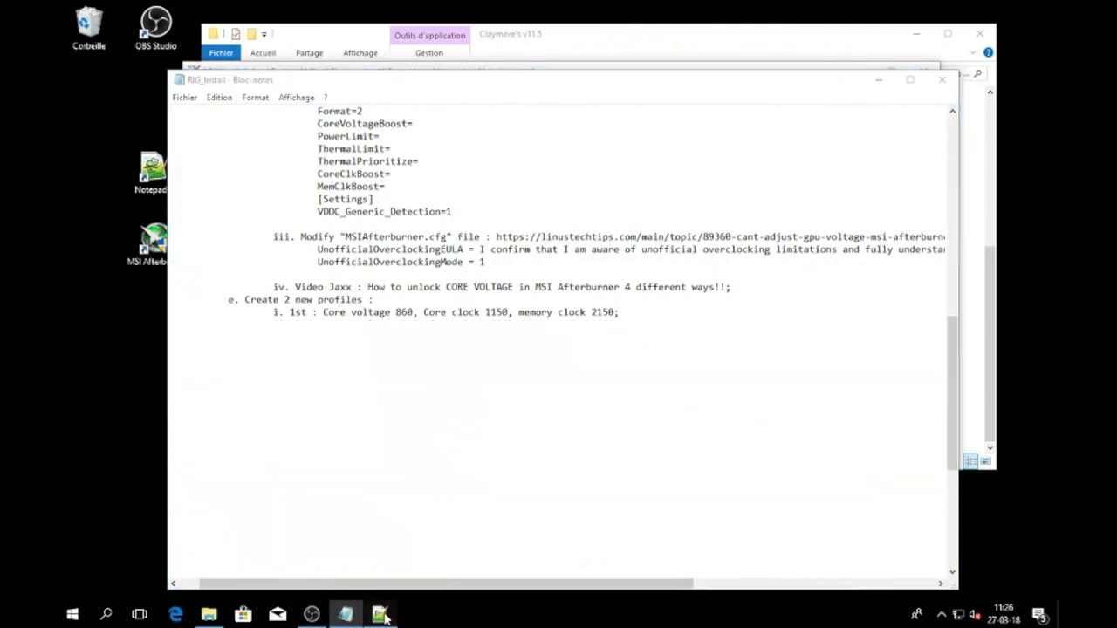
key("ctrl+v")
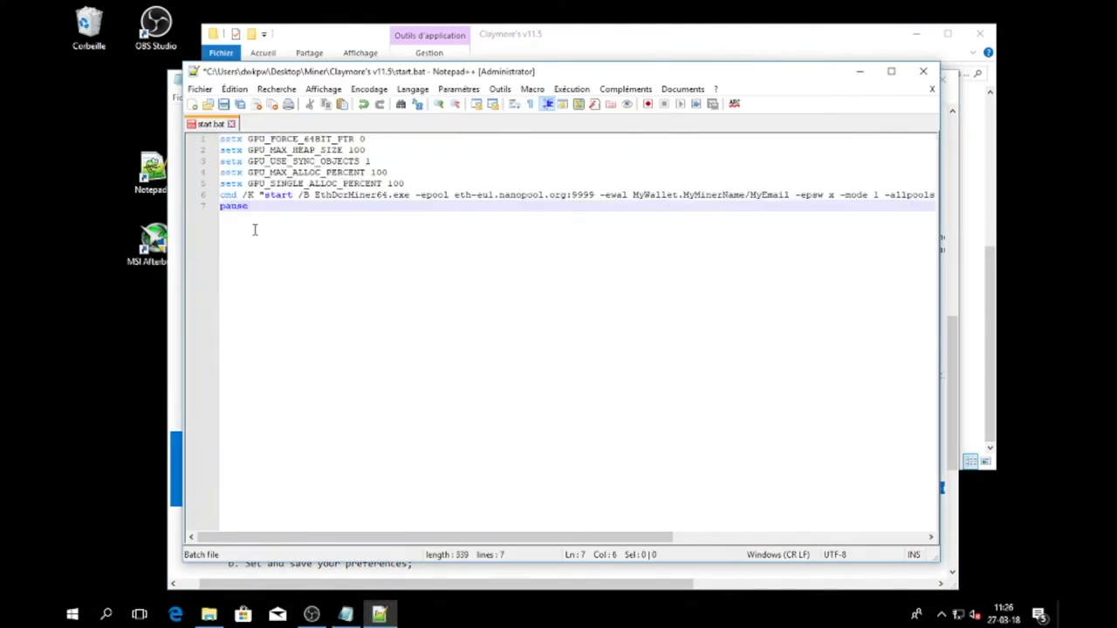
left_click(224, 104)
Review the setx GPU lines, the EthDcrMiner64.exe launch command and the -epool nanopool address in start.bat, widening the editor window
left_click_drag(411, 185, 200, 142)
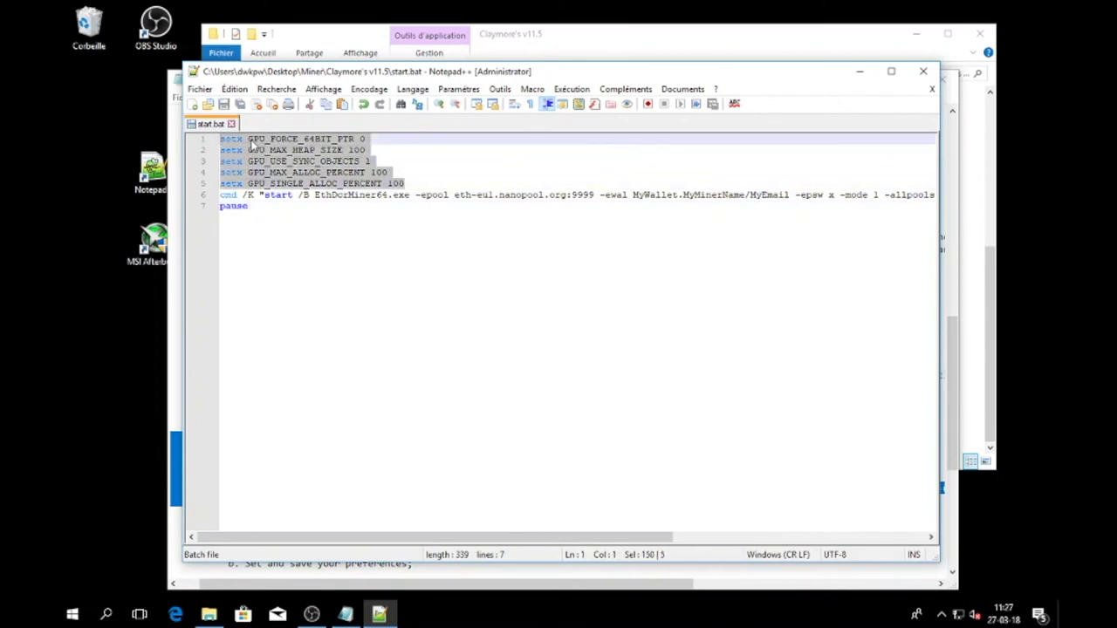
left_click_drag(326, 194, 225, 196)
double_click(347, 195)
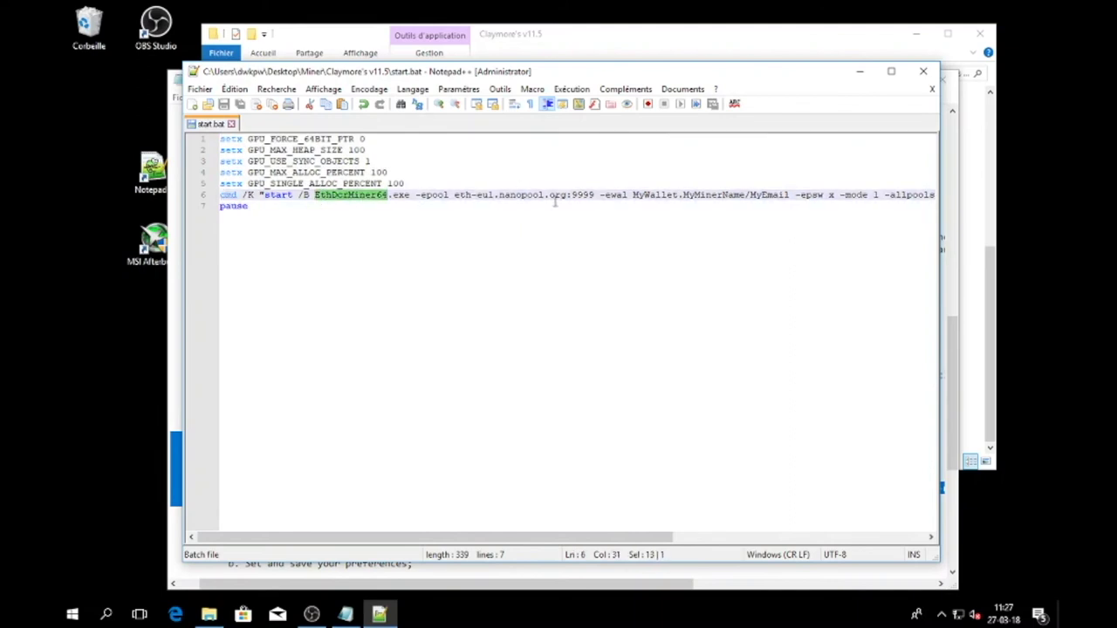
left_click_drag(359, 71, 244, 101)
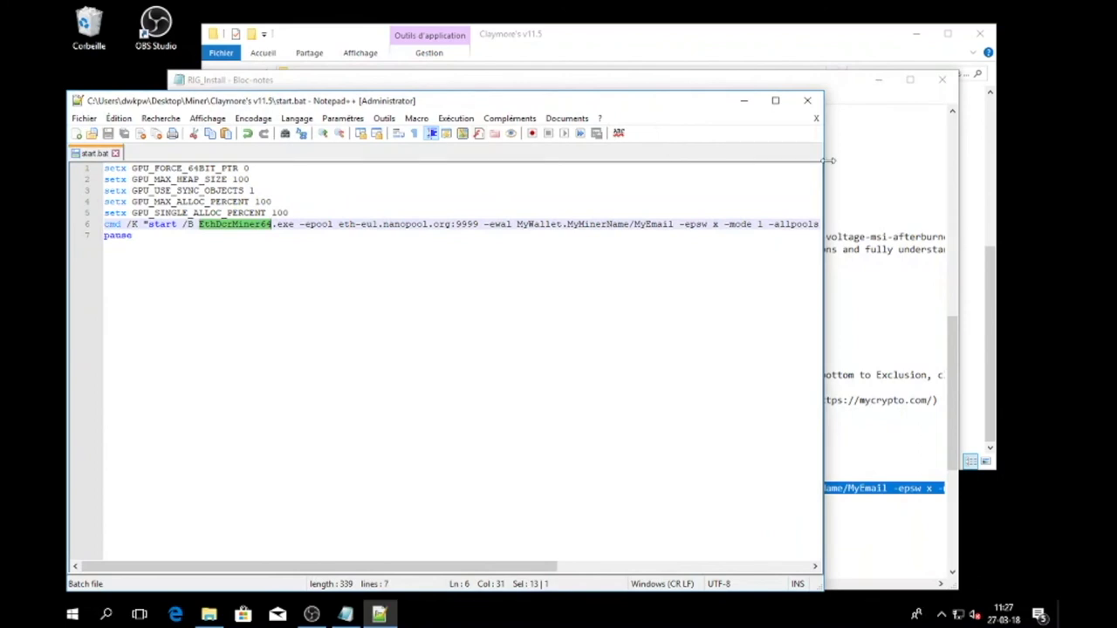
left_click_drag(831, 160, 987, 164)
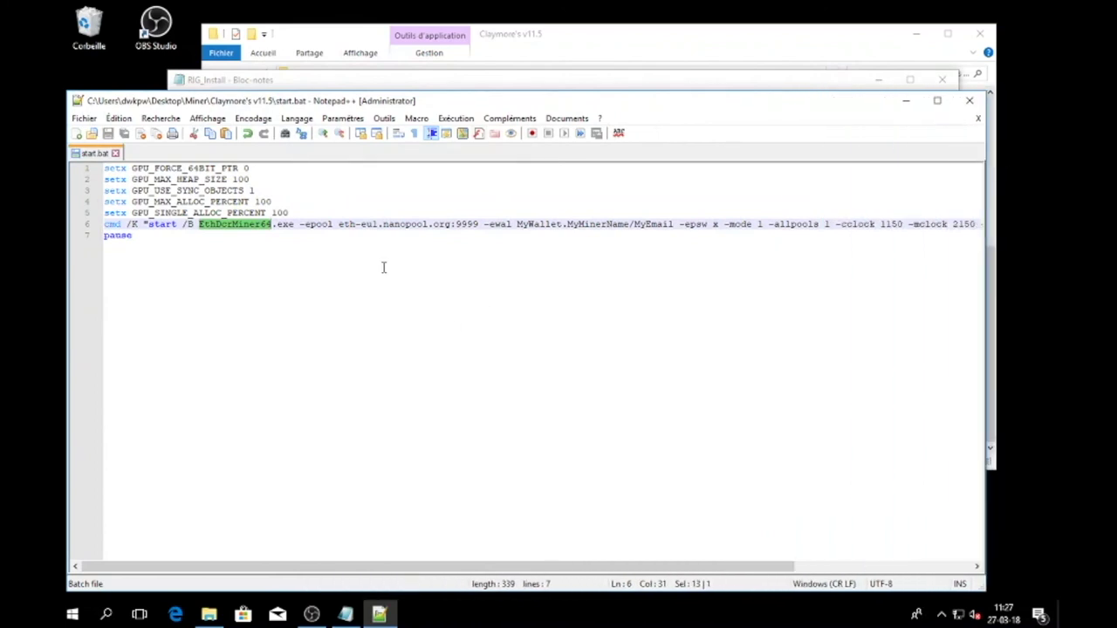
left_click(226, 231)
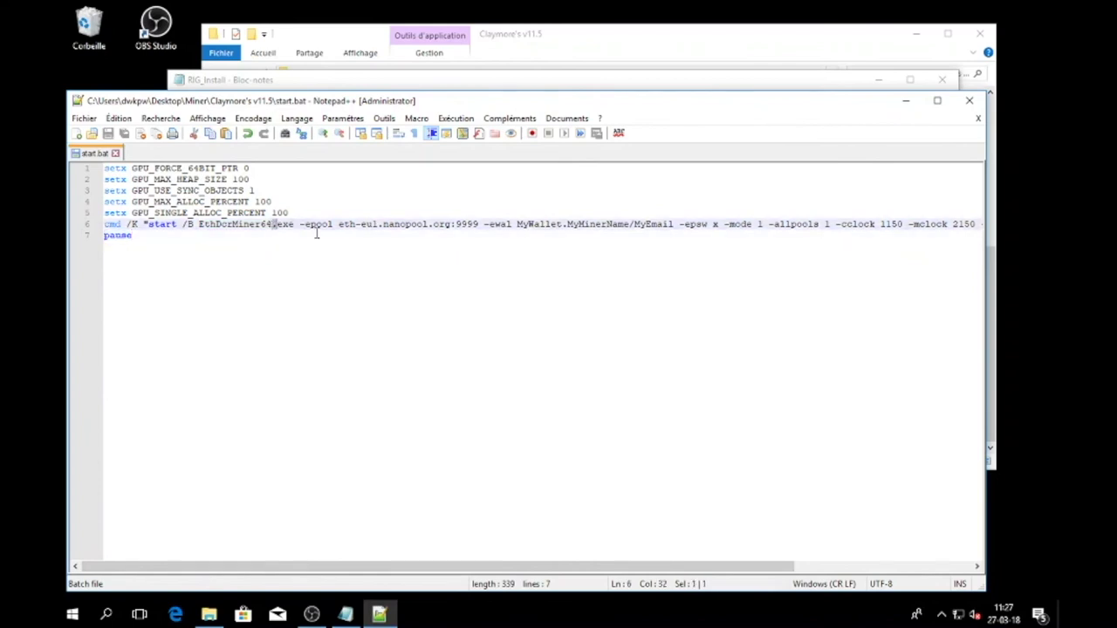
double_click(386, 226)
Examine the MyWallet, MyMinerName and MyEmail placeholders of the -ewal option in the start.bat command line
scroll(445, 261, "right", 3)
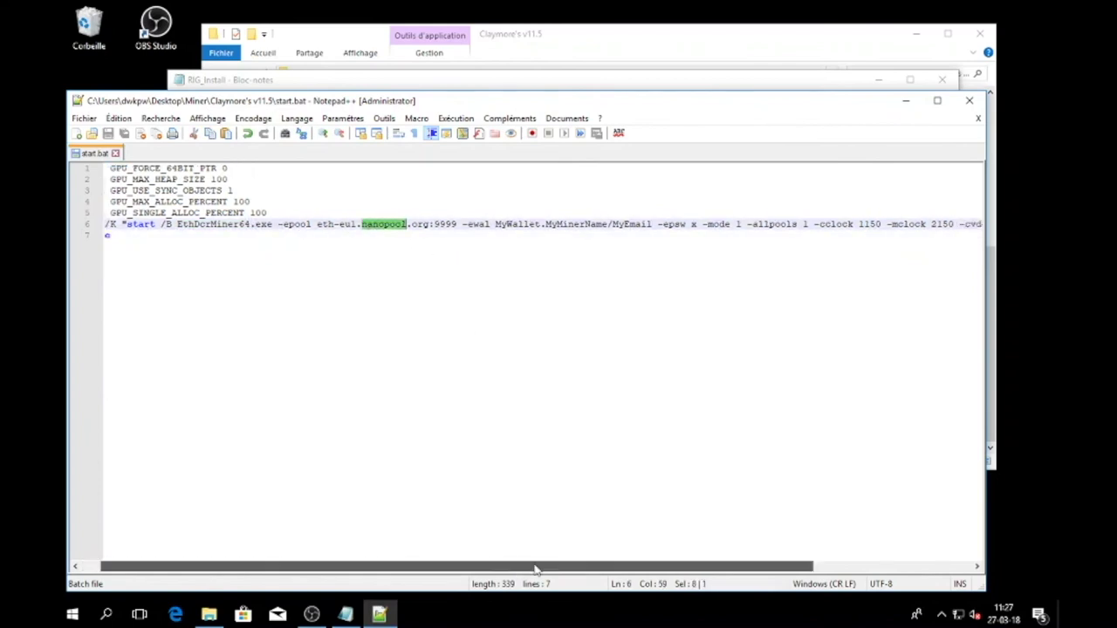
double_click(422, 225)
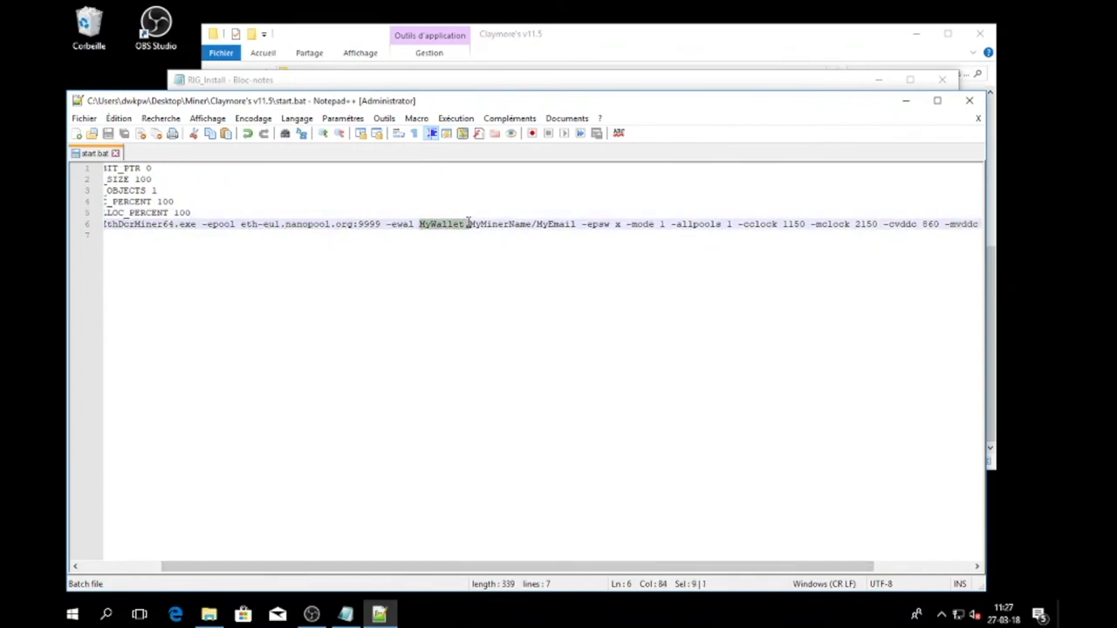
left_click(468, 225)
double_click(473, 225)
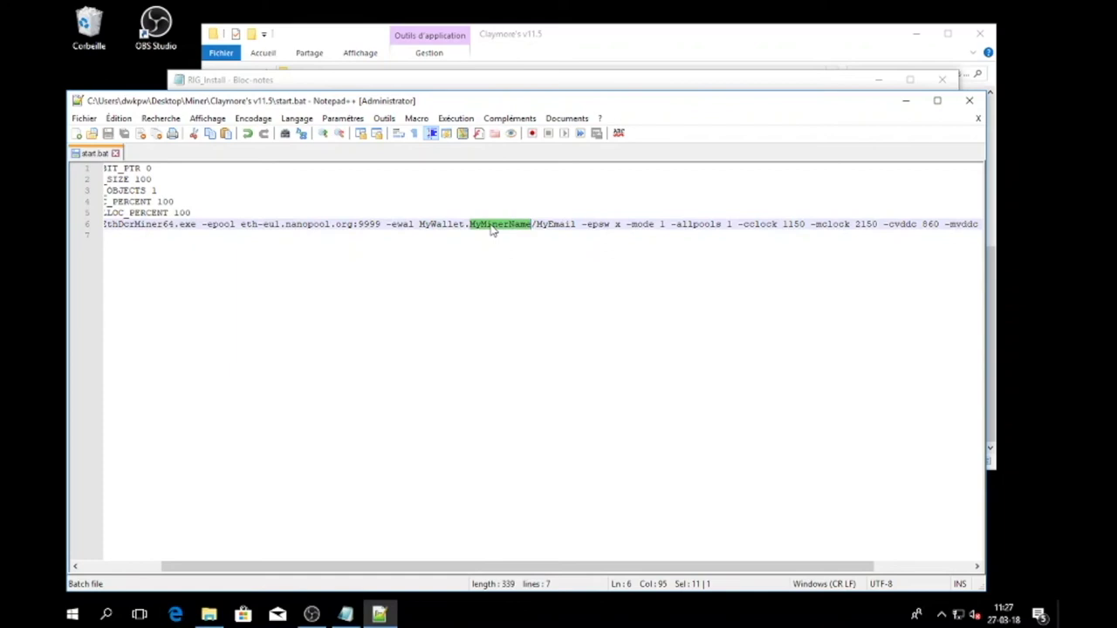
double_click(555, 225)
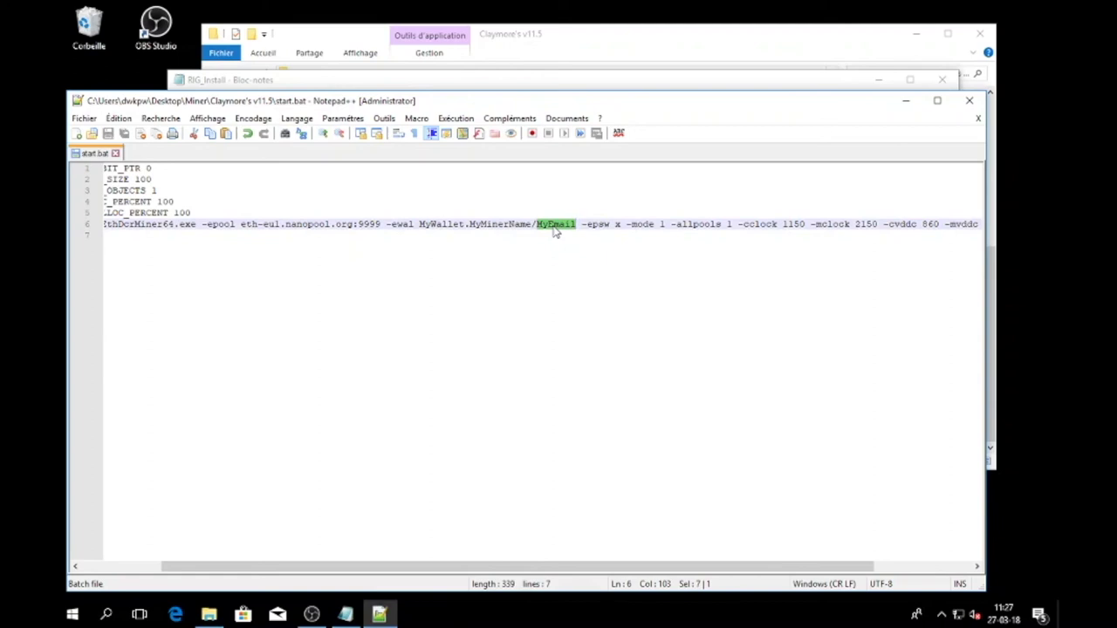
scroll(507, 227, "right", 3)
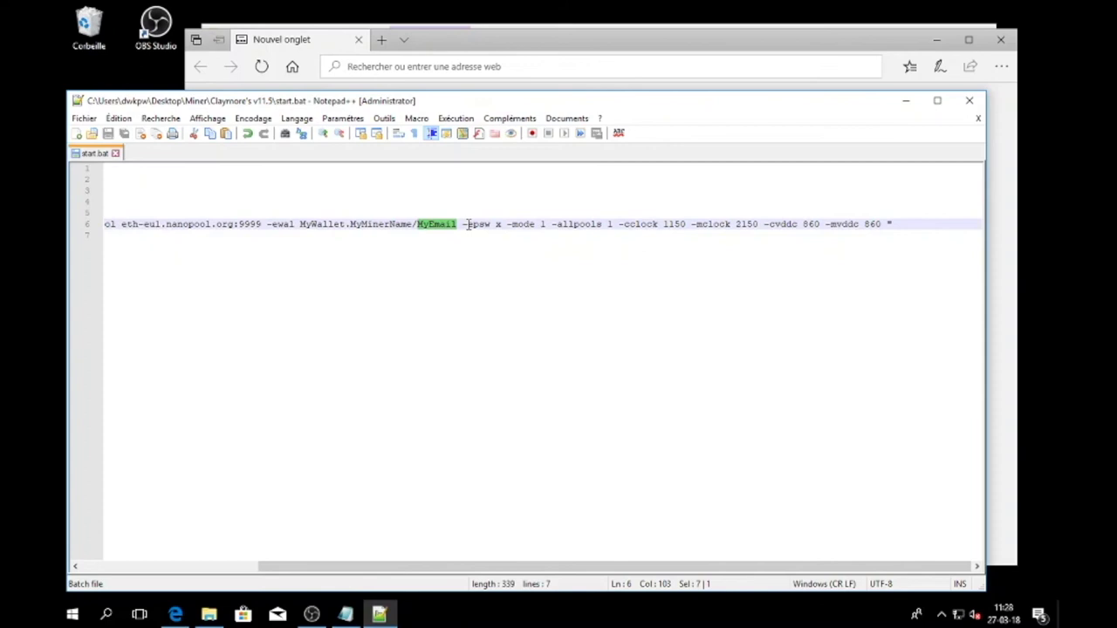
left_click(510, 65)
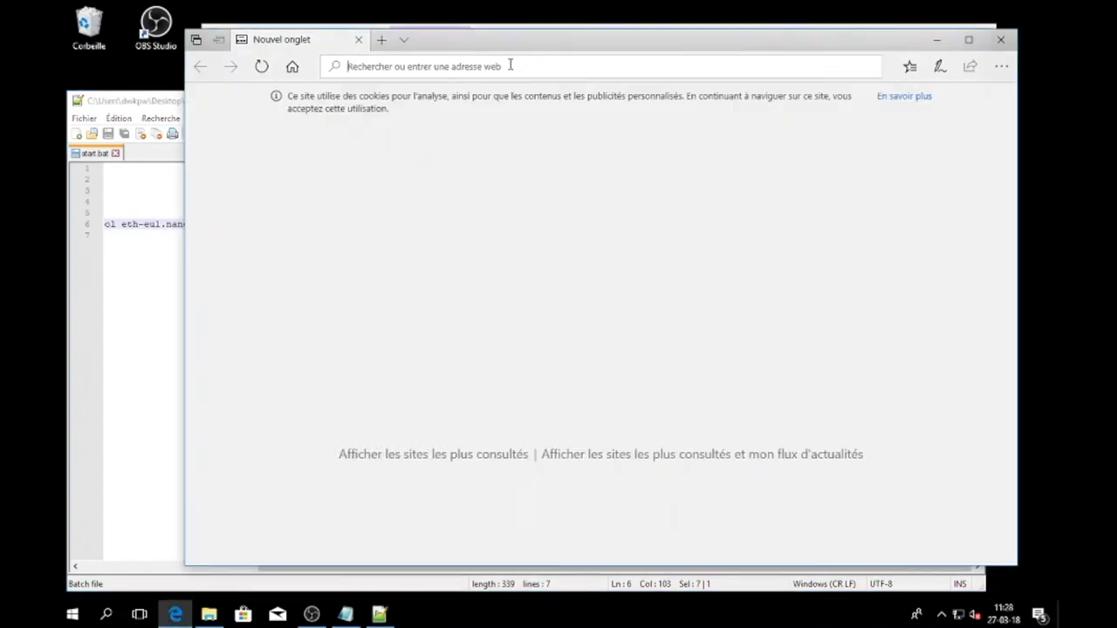
type("https://bitcointalk.org/index.php?topic=1433925.0")
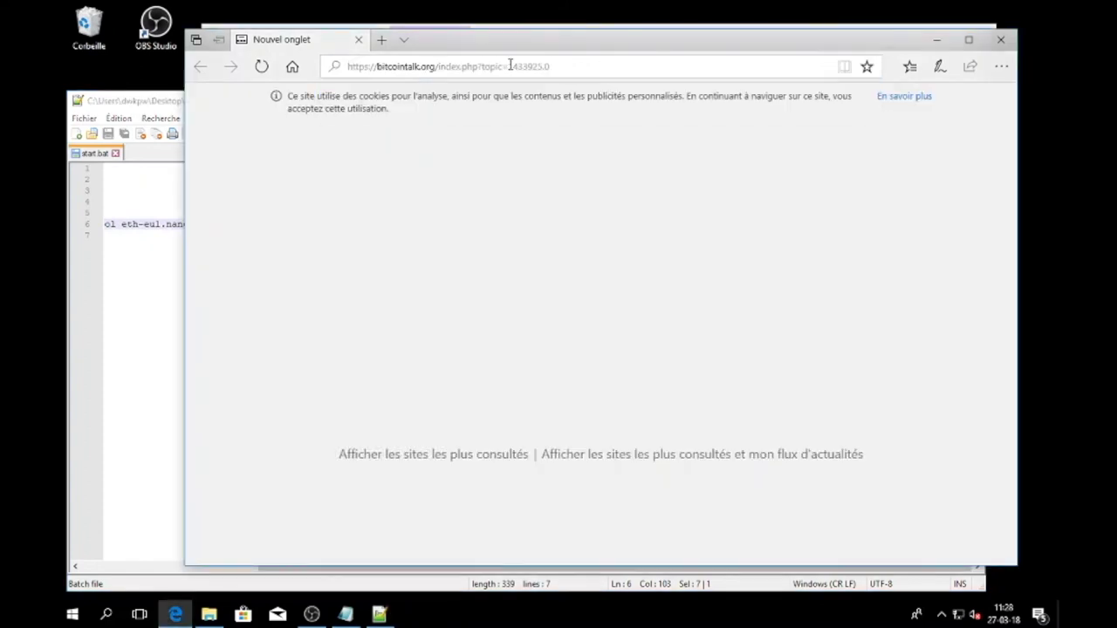
key("Return")
scroll(431, 237, "down", 10)
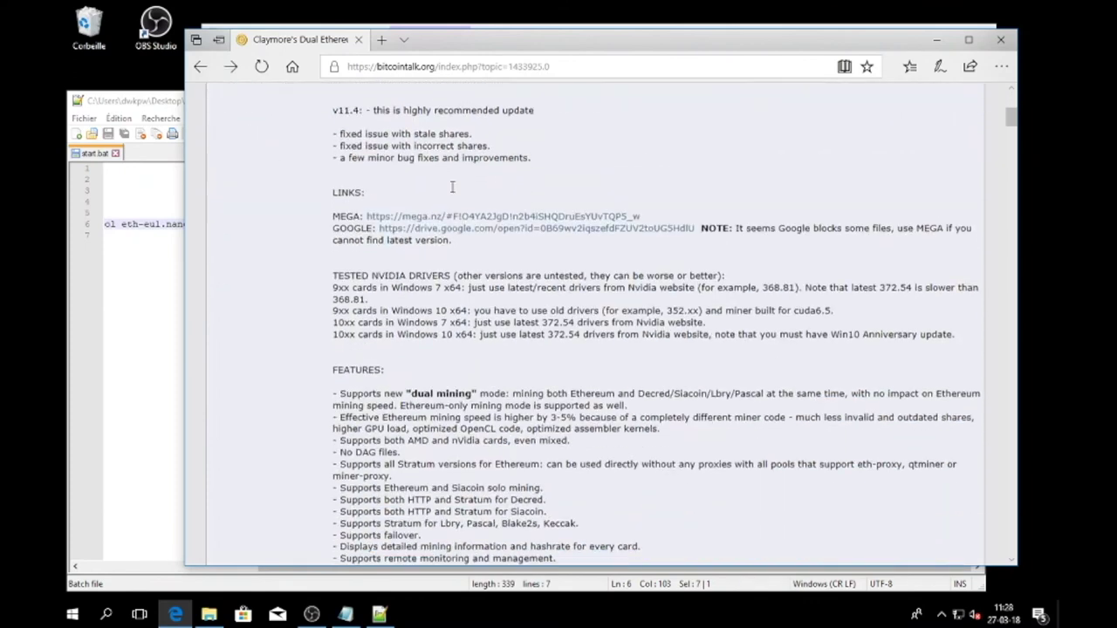
scroll(431, 237, "down", 10)
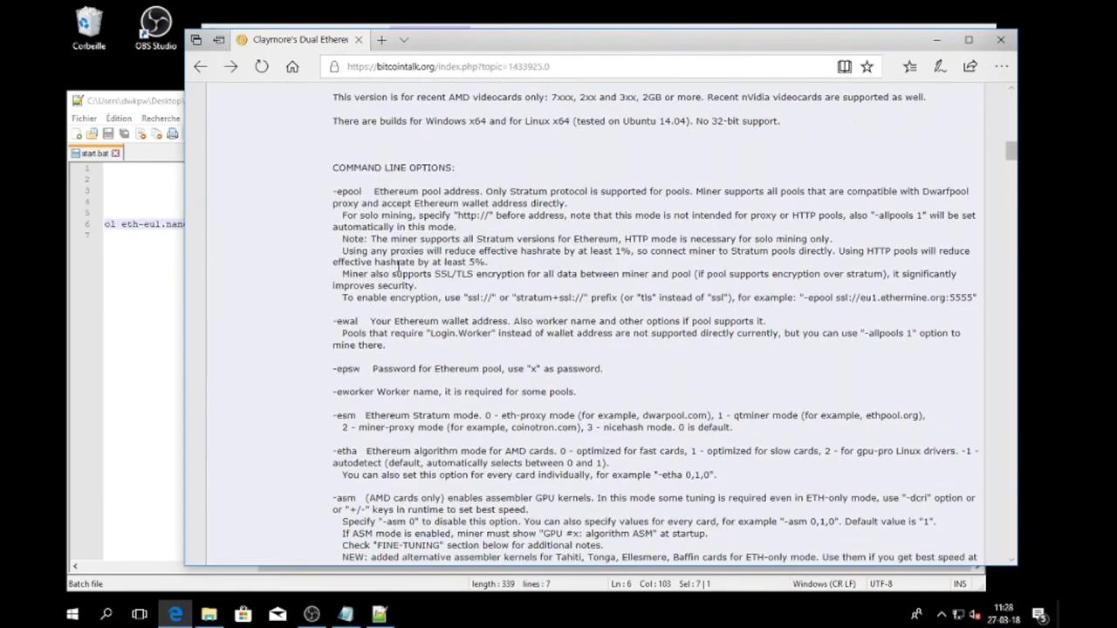
left_click_drag(336, 187, 382, 321)
left_click(410, 370)
scroll(410, 370, "down", 5)
scroll(410, 370, "down", 15)
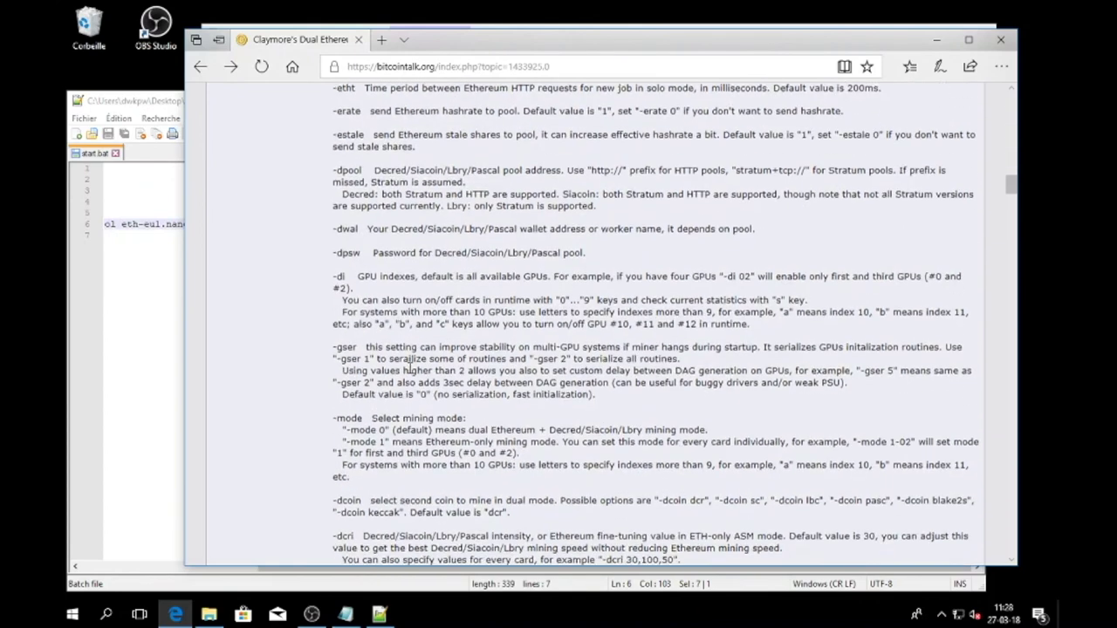
Return to start.bat in Notepad++ and examine the -mode and -cclock options of the miner command
left_click(165, 216)
left_click_drag(506, 223, 547, 224)
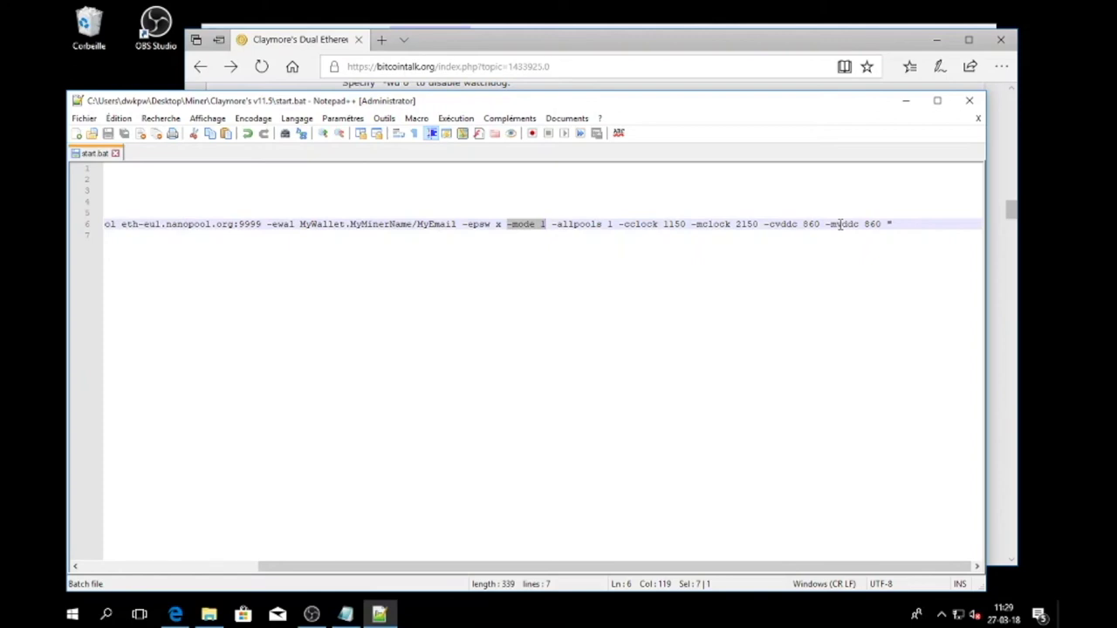
double_click(641, 224)
double_click(674, 224)
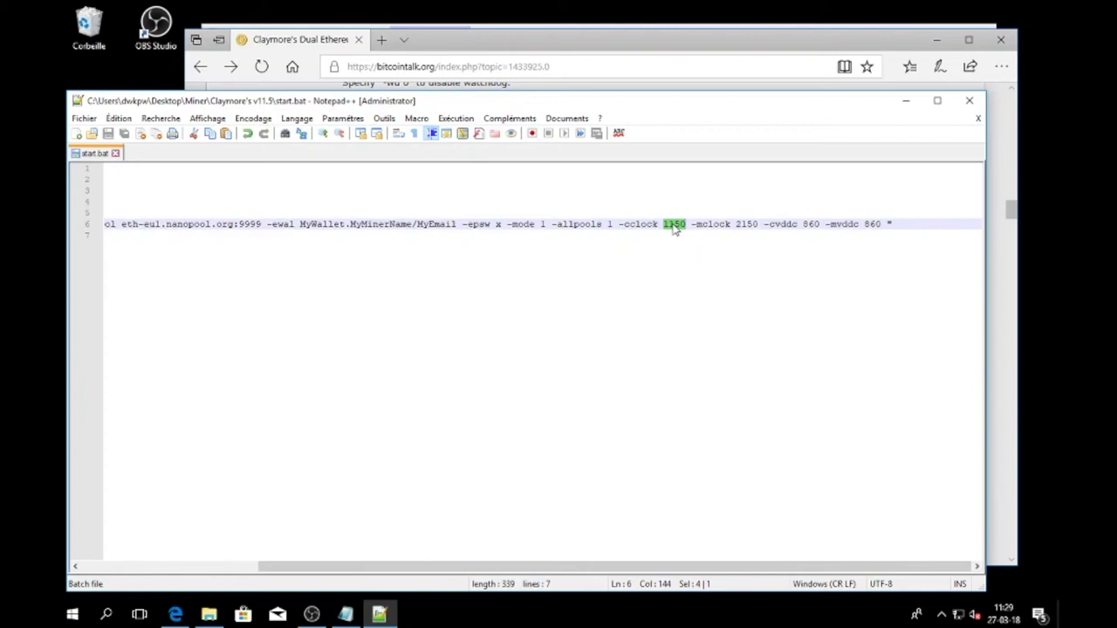
Extend the -cclock option in start.bat to four comma-separated values: 1150,1150,1150,1150
left_click(689, 224)
type("1150")
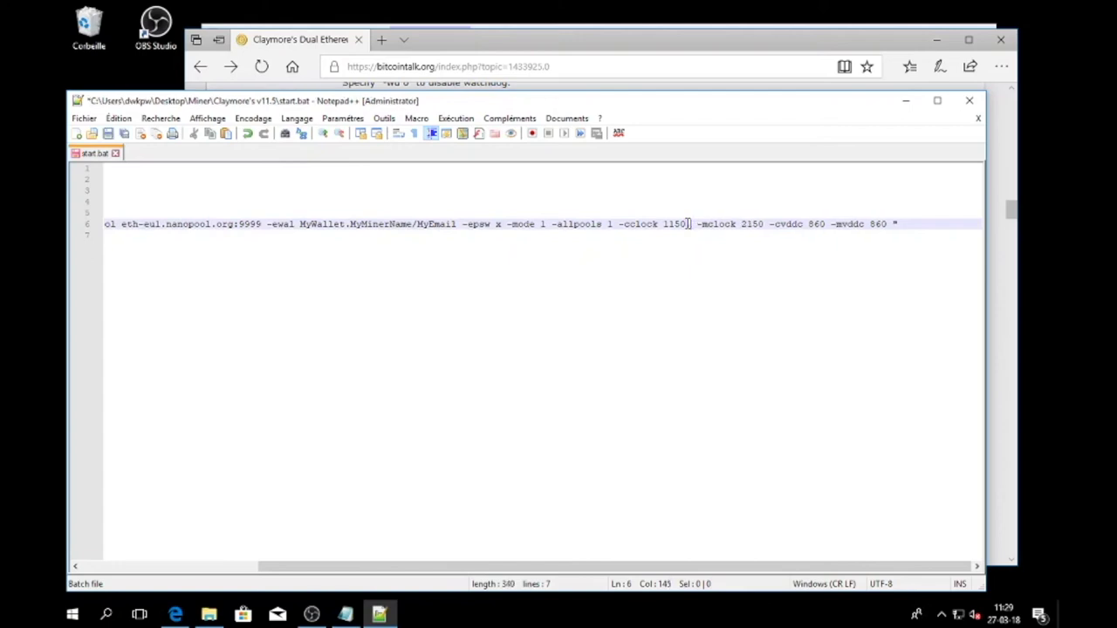
type(",1150,")
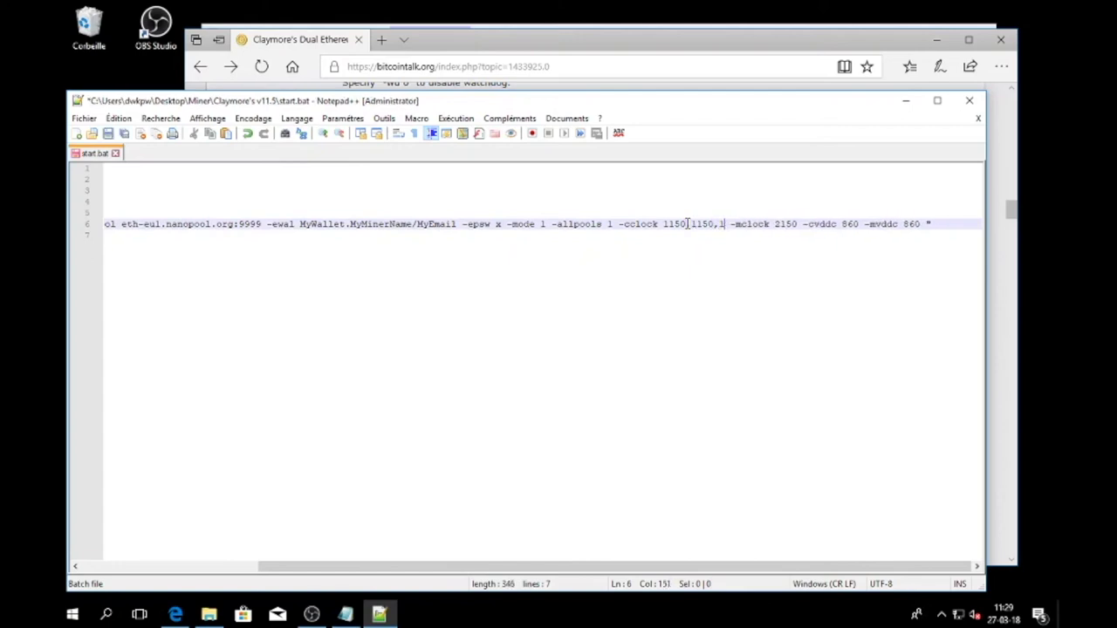
type("150,1150")
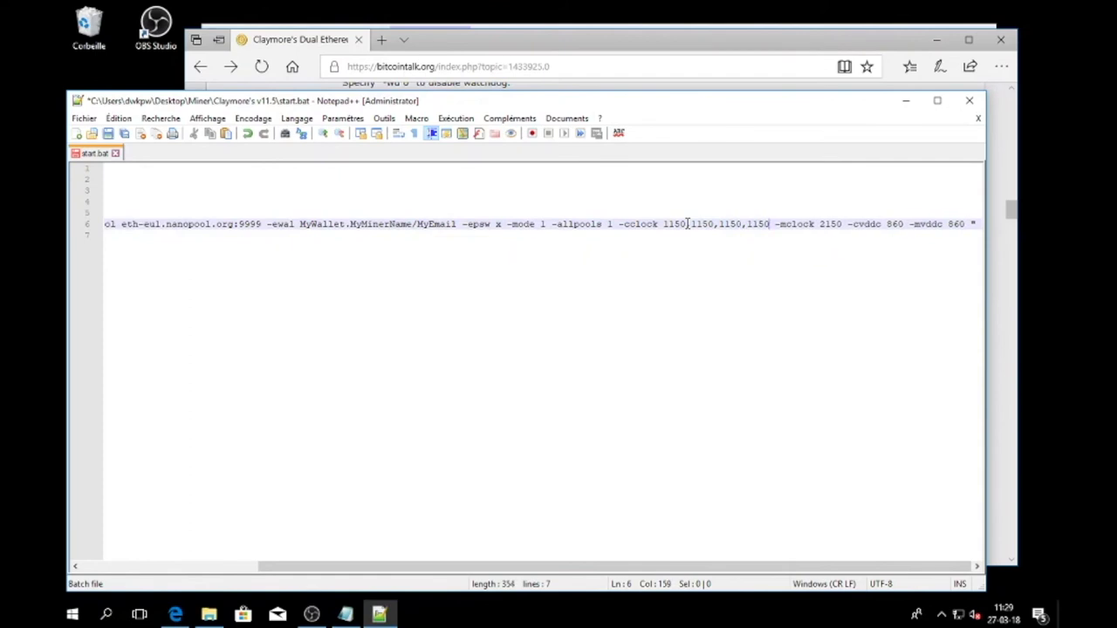
left_click(673, 225)
left_click_drag(746, 239, 798, 224)
left_click(616, 225)
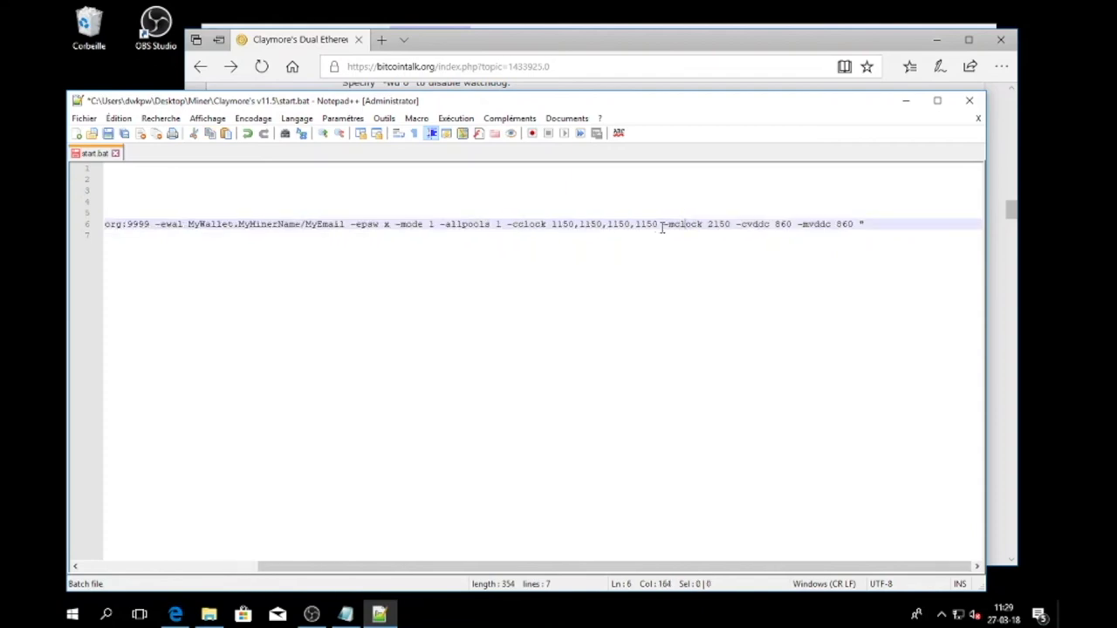
Extend the -mclock option in start.bat to four comma-separated values: 2150,2150,2150,2150
double_click(720, 225)
left_click(734, 224)
type(",2150,2150,")
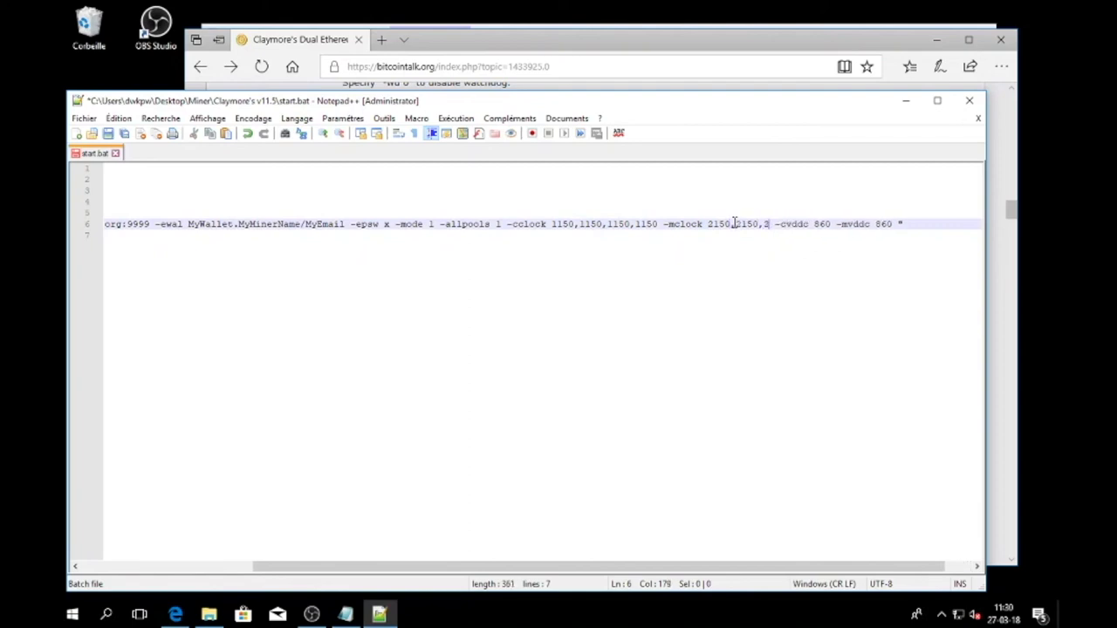
type("2150")
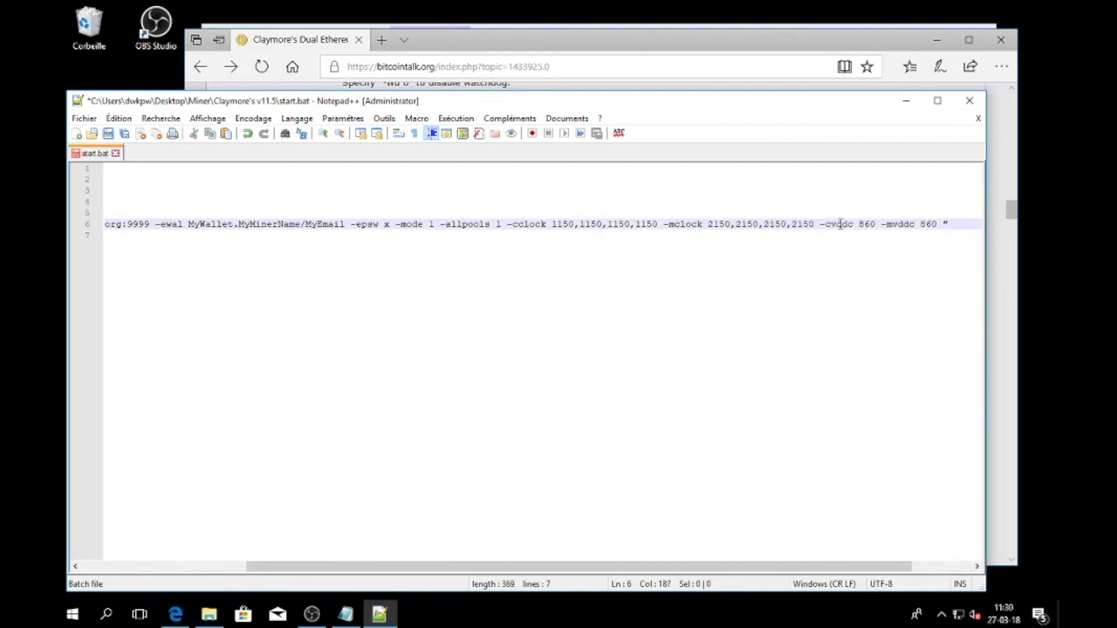
Extend both the -cvddc and -mvddc options to 860,860,860,860 and save start.bat
left_click(909, 225)
type(",860,860,860")
left_click(921, 223)
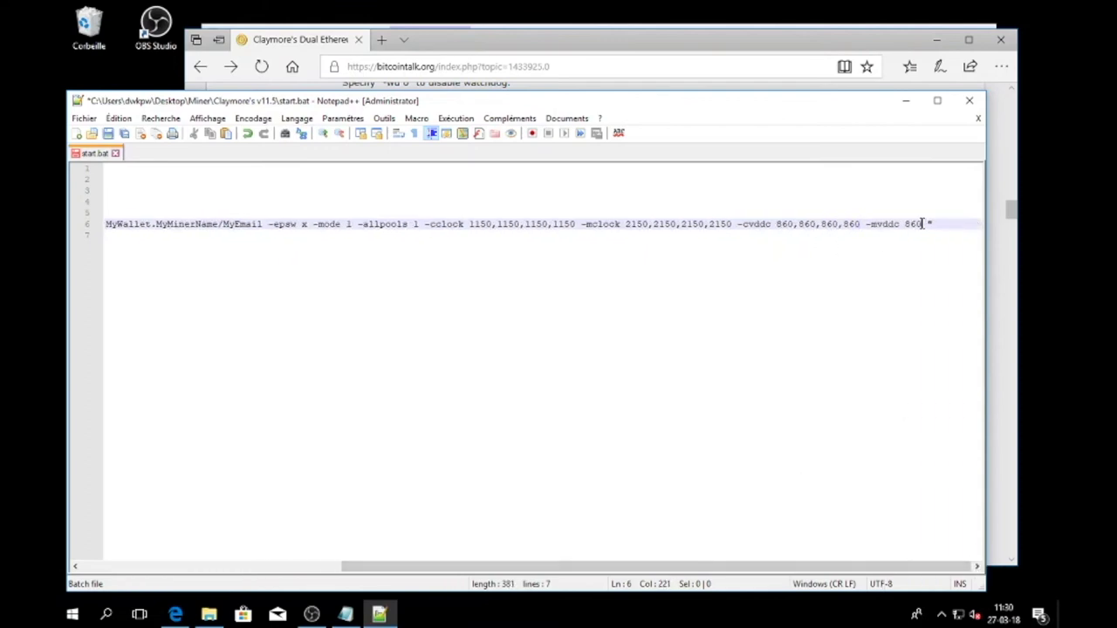
type(",860")
key("BackSpace")
key("BackSpace")
key("BackSpace")
key("BackSpace")
type(",860,860,860")
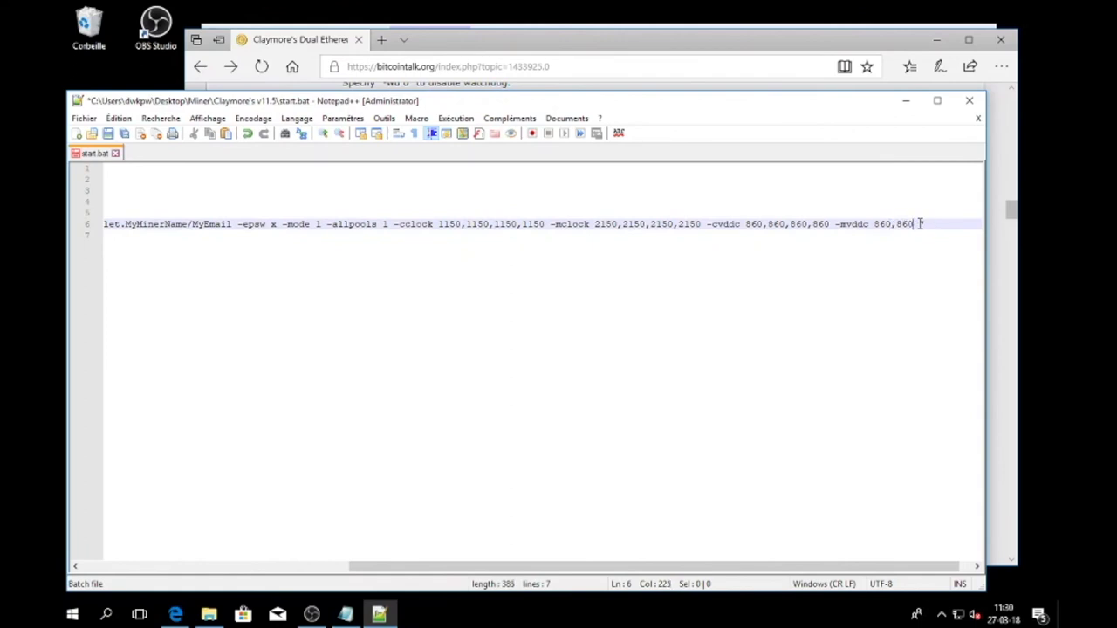
left_click(108, 132)
Minimize the editor and browser, create a desktop shortcut to start.bat from the Claymore's v11.5 folder, and close the folder
left_click(904, 102)
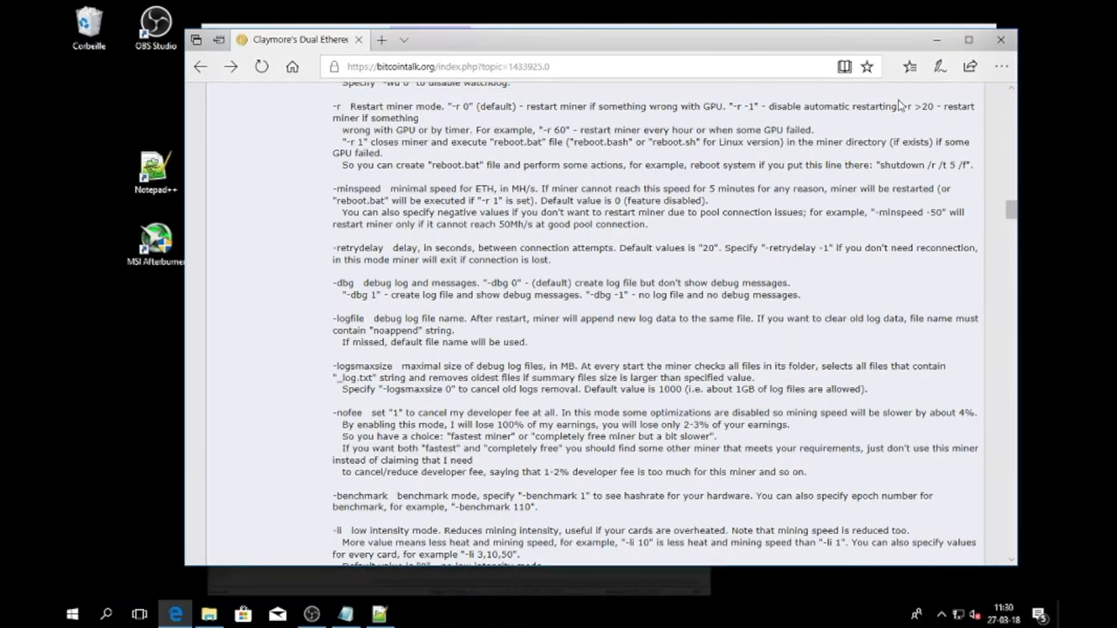
left_click(936, 39)
left_click_drag(358, 446, 151, 319)
left_click(180, 392)
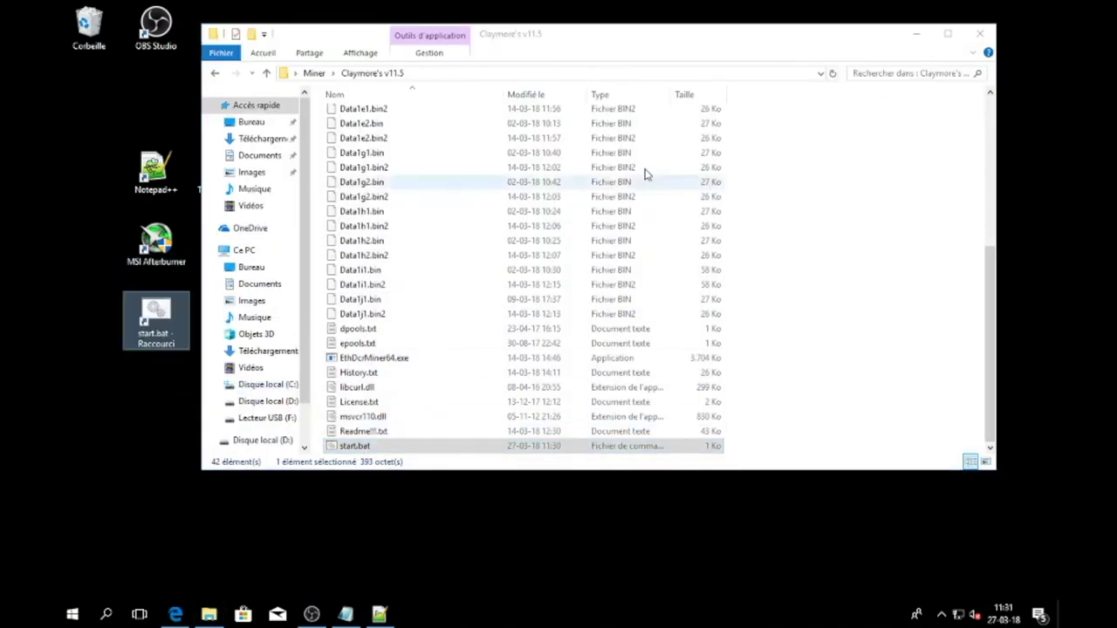
left_click(981, 35)
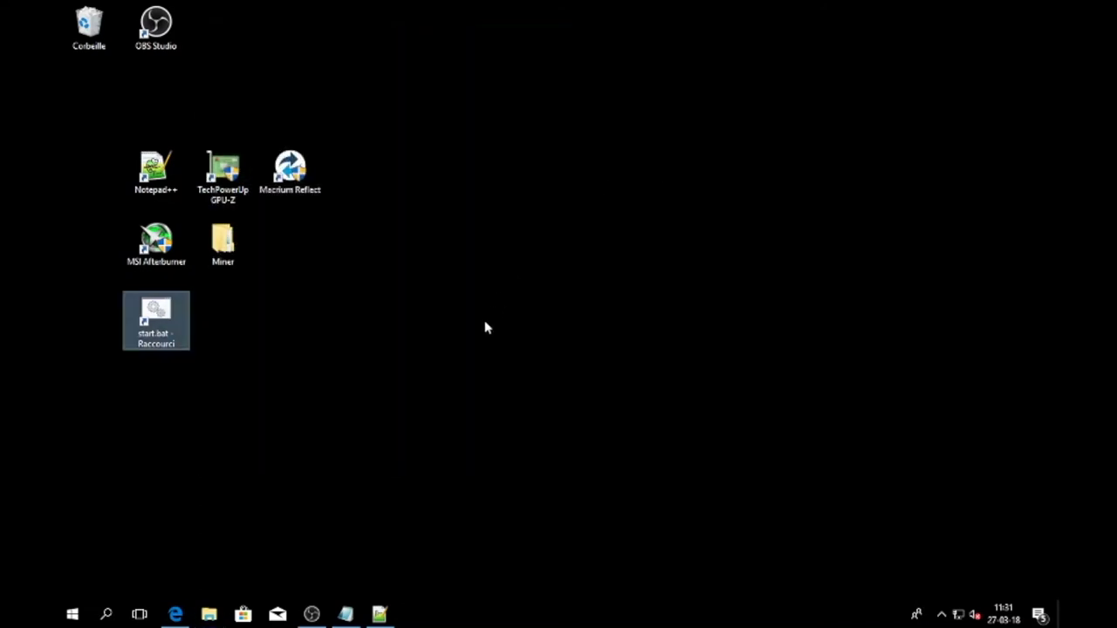
In start.bat in Notepad++, replace the -ewal placeholders with the wallet address, miner name rig0 and the e-mail address, and save the file
left_click(380, 616)
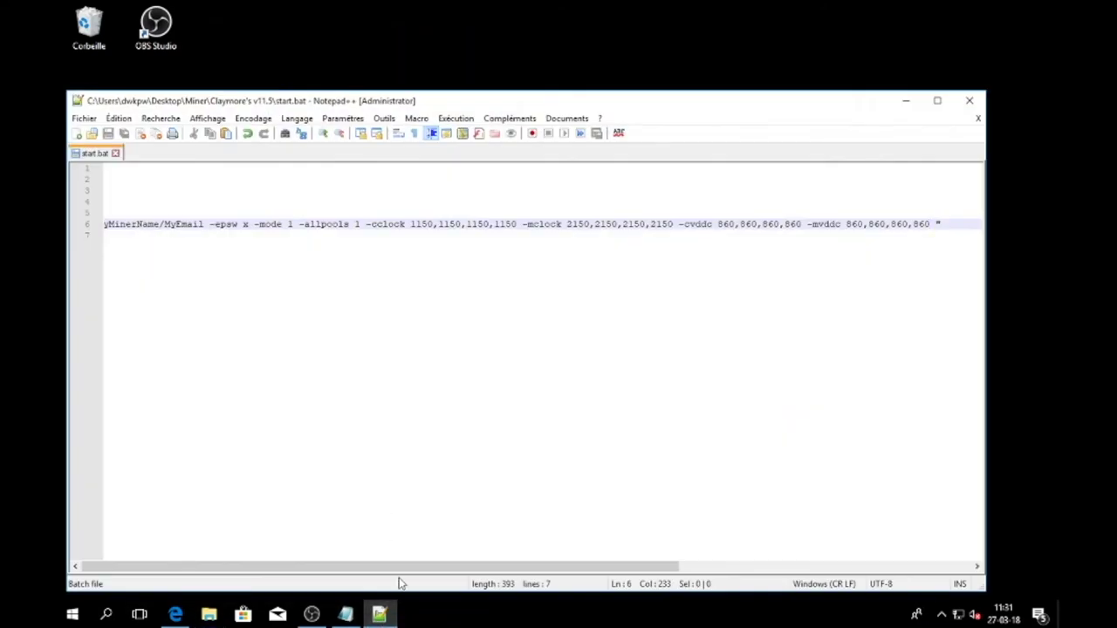
left_click_drag(517, 224, 674, 224)
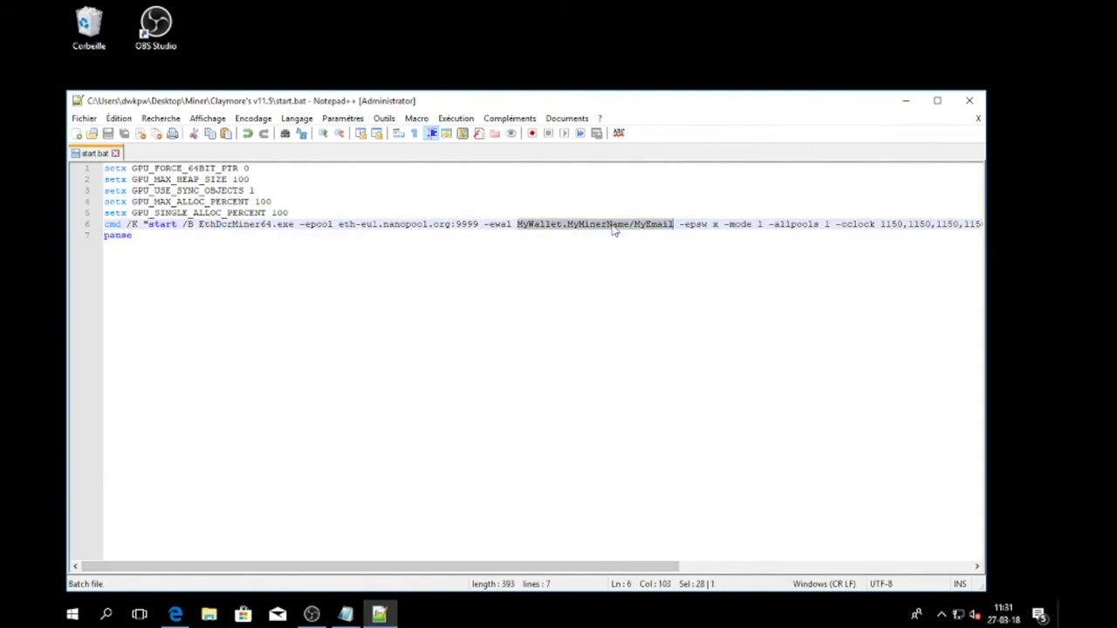
key("ctrl+v")
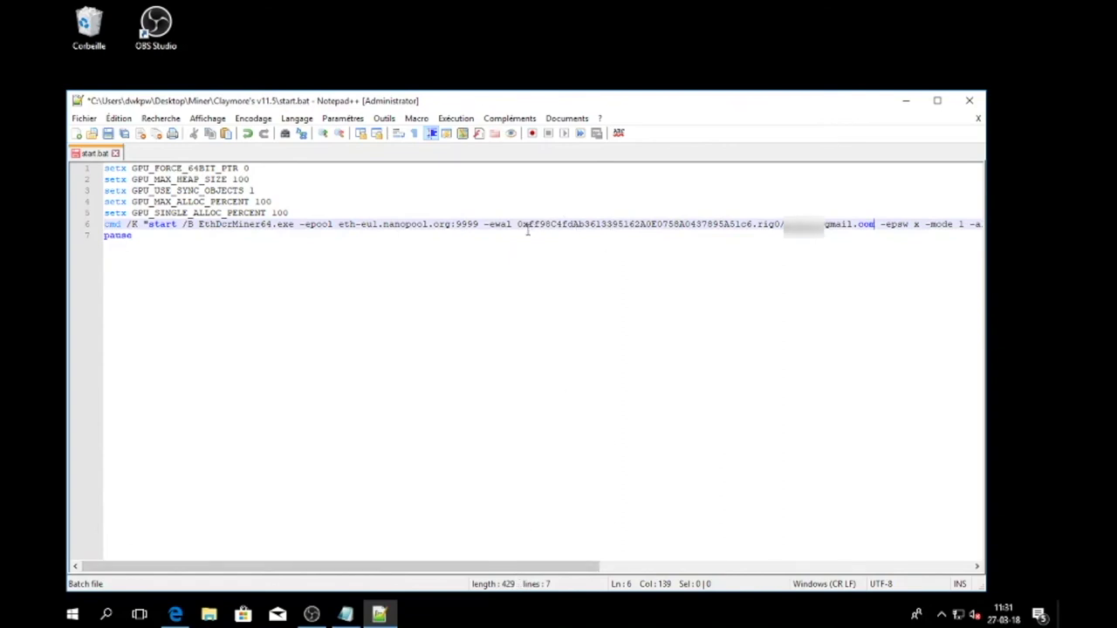
double_click(588, 225)
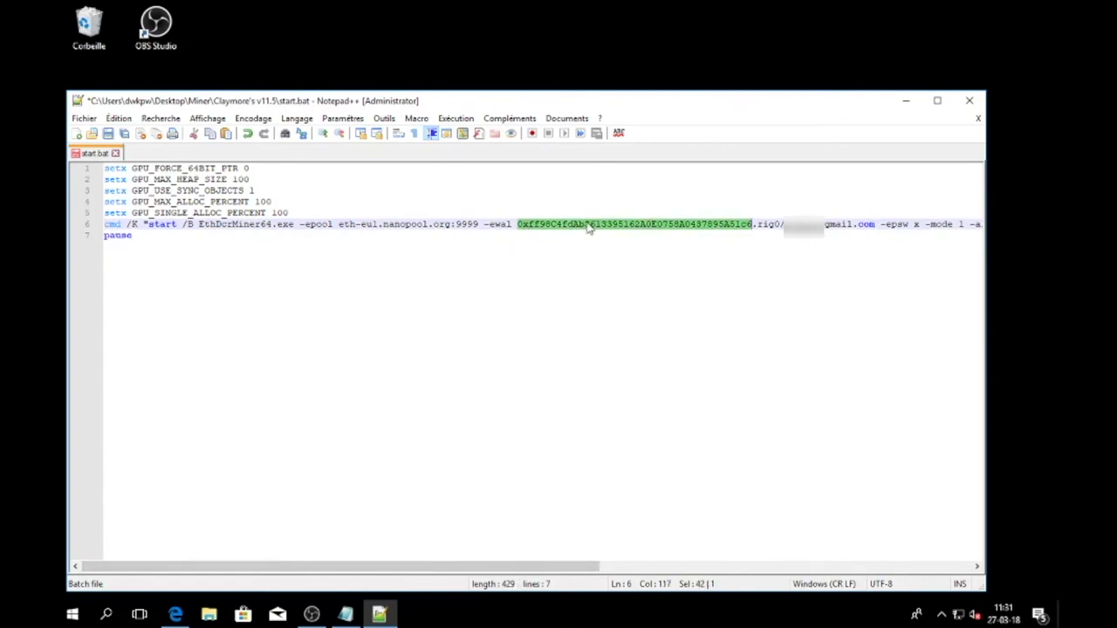
left_click(758, 225)
double_click(764, 227)
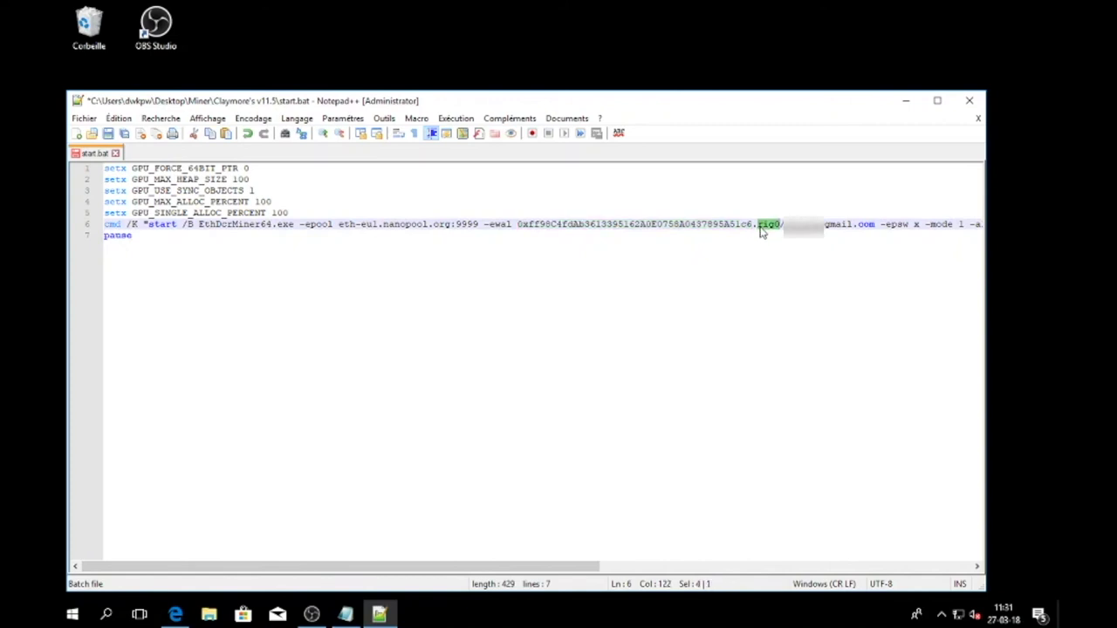
double_click(800, 224)
left_click(107, 134)
left_click(906, 101)
left_click(833, 120)
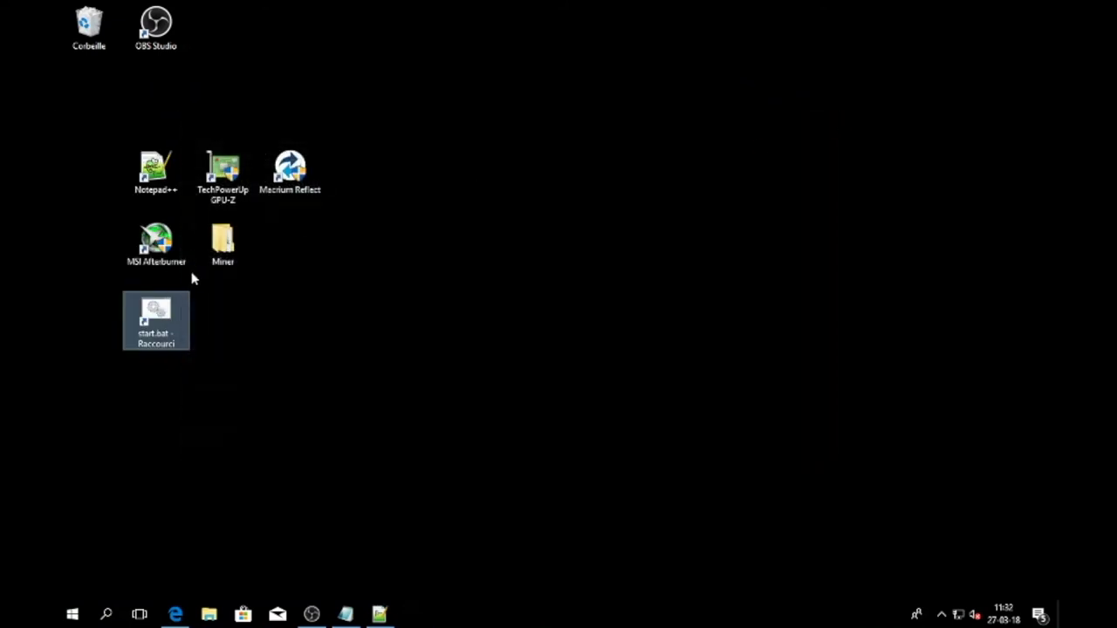
Test-run the miner from the start.bat desktop shortcut, allowing ethdcrminer64.exe through the Windows Defender firewall, and close its console
double_click(162, 323)
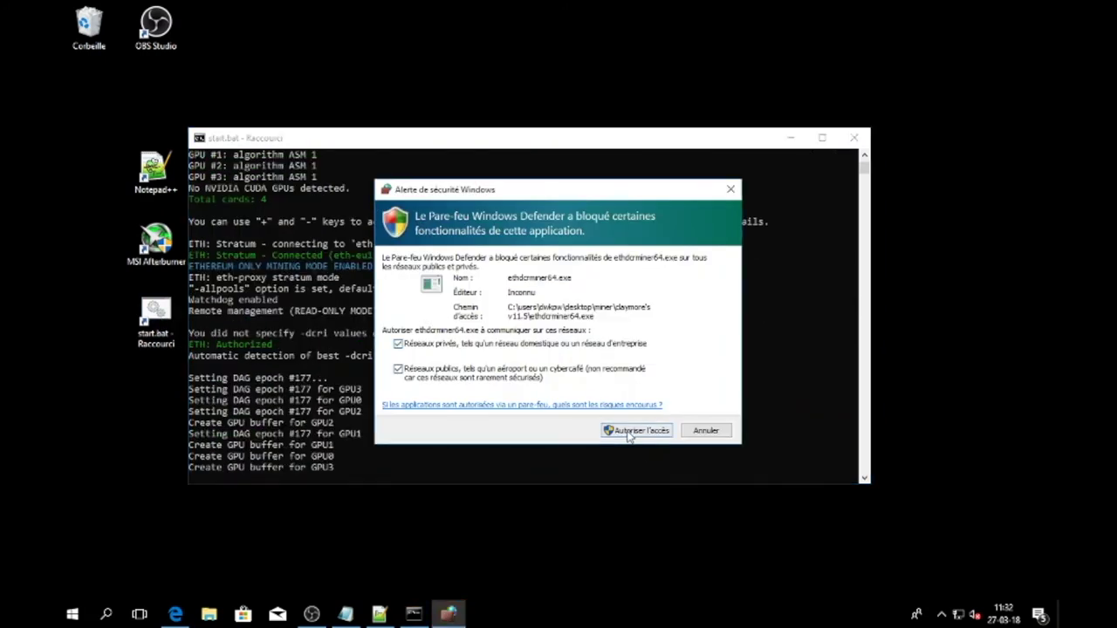
left_click(611, 431)
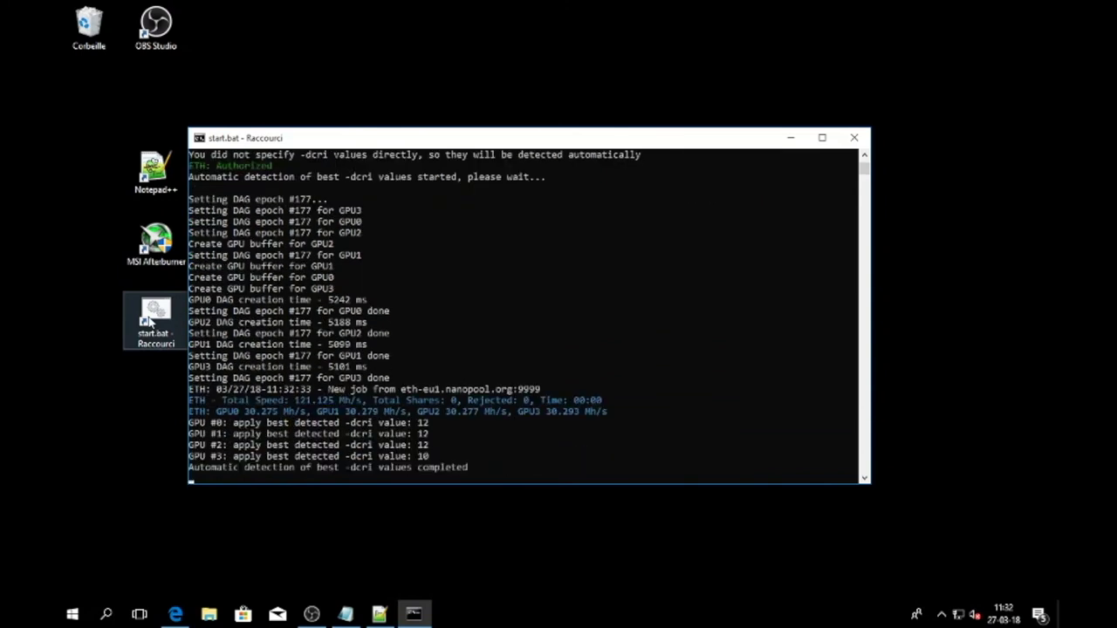
left_click(853, 138)
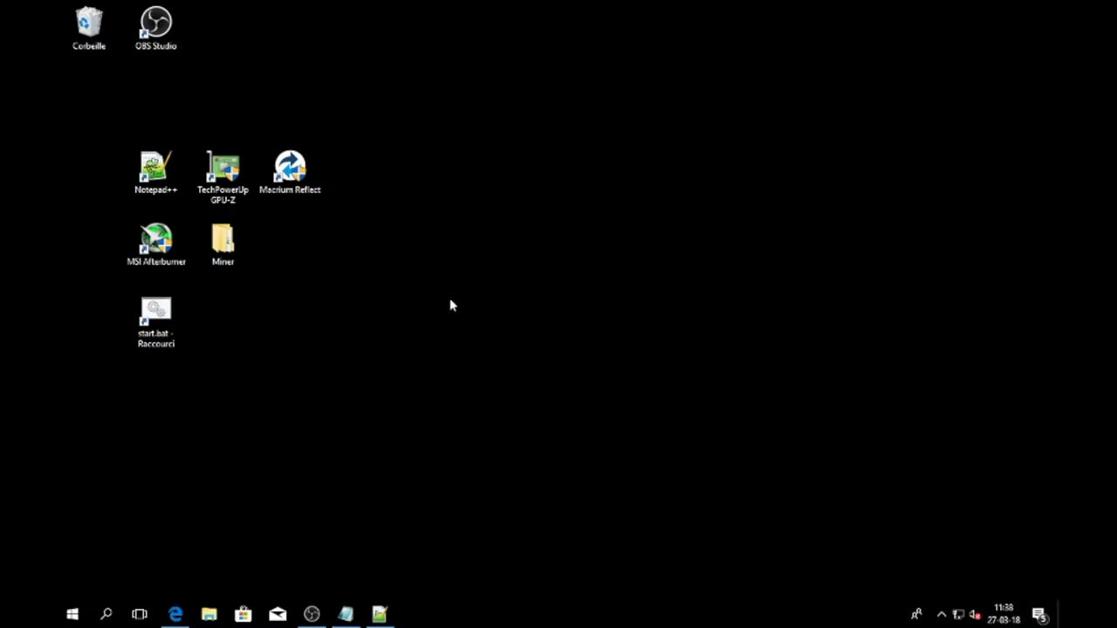
Open AMD Radeon Settings and add EthDcrMiner64.exe from Miner\Claymore's v11.5 as a game application profile
left_click(941, 614)
right_click(914, 586)
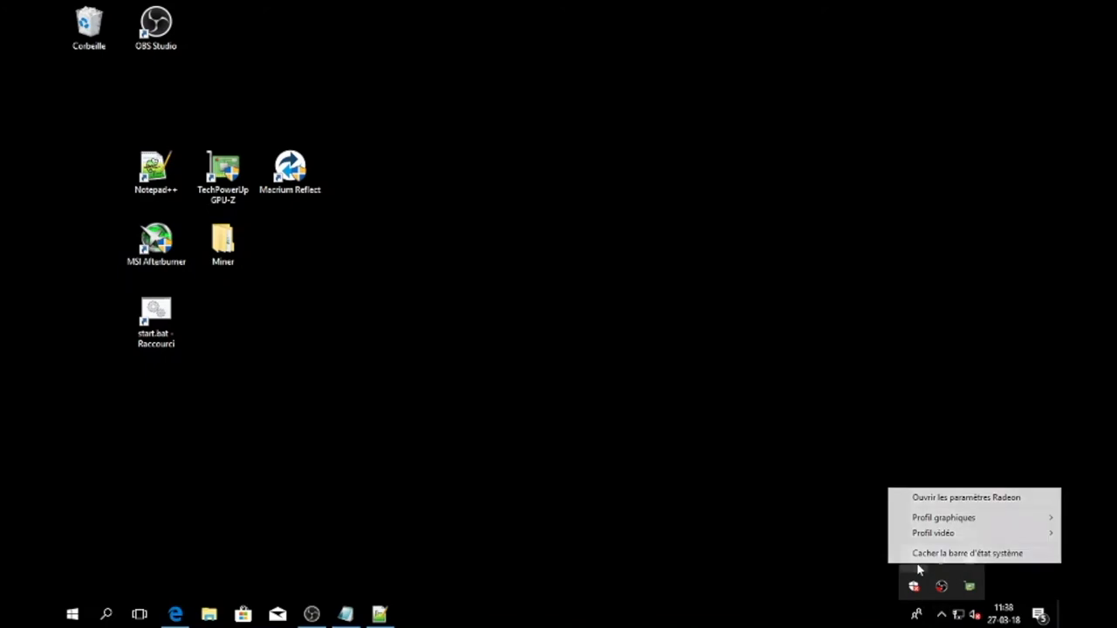
left_click(926, 498)
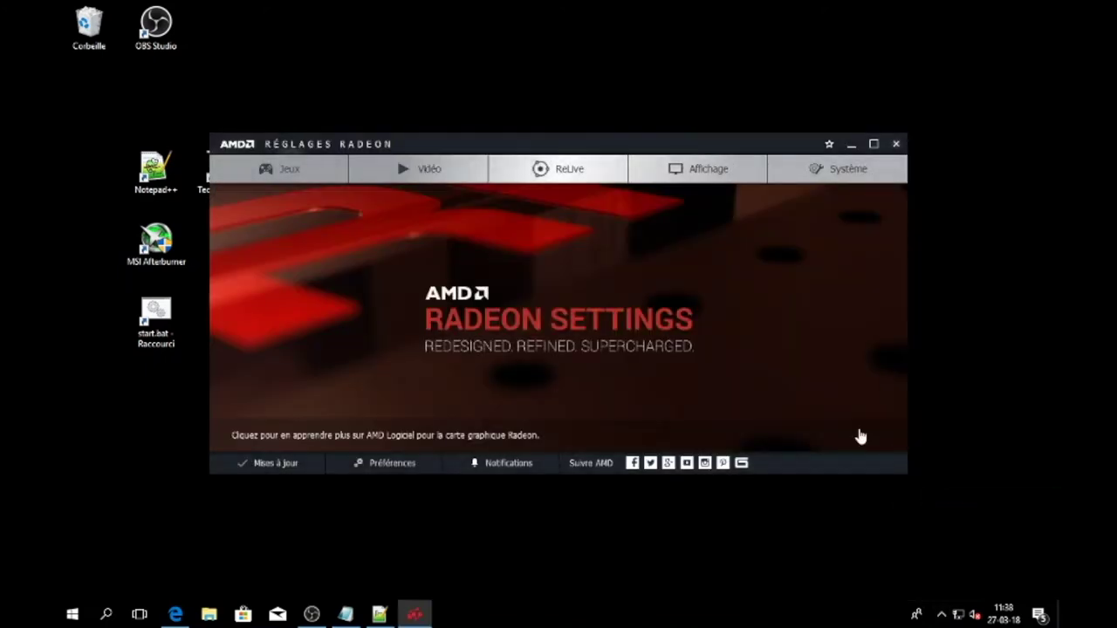
left_click(279, 175)
left_click(875, 170)
left_click(870, 197)
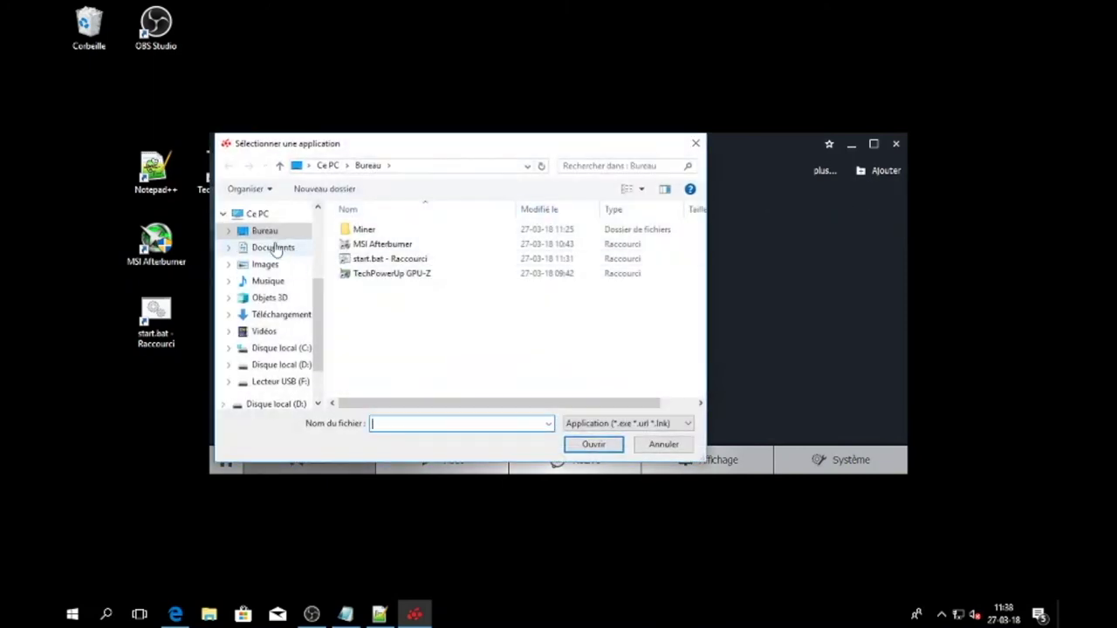
double_click(356, 230)
double_click(357, 229)
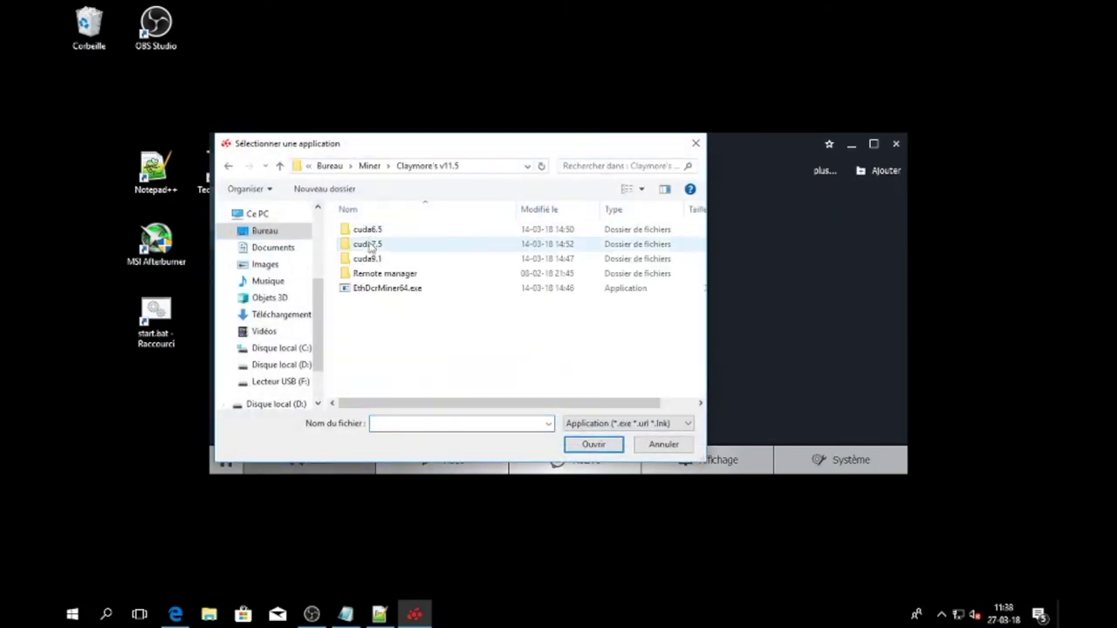
left_click(371, 290)
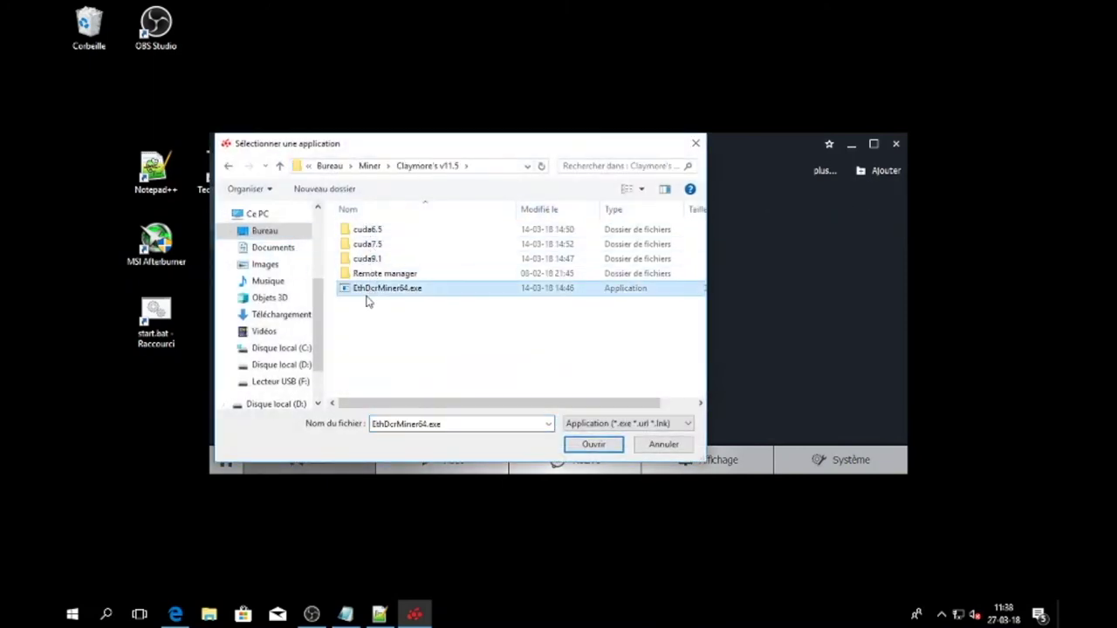
left_click(592, 445)
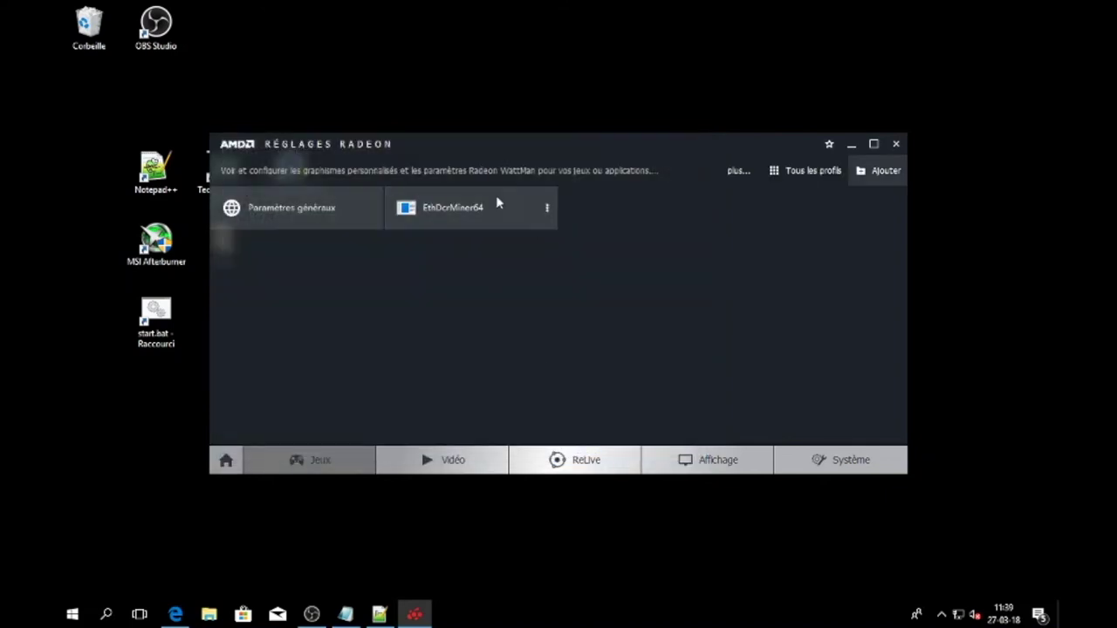
Open the EthDcrMiner64 profile in a maximized window and look through the WattMan profiles of the Radeon RX 580 cards
left_click(471, 209)
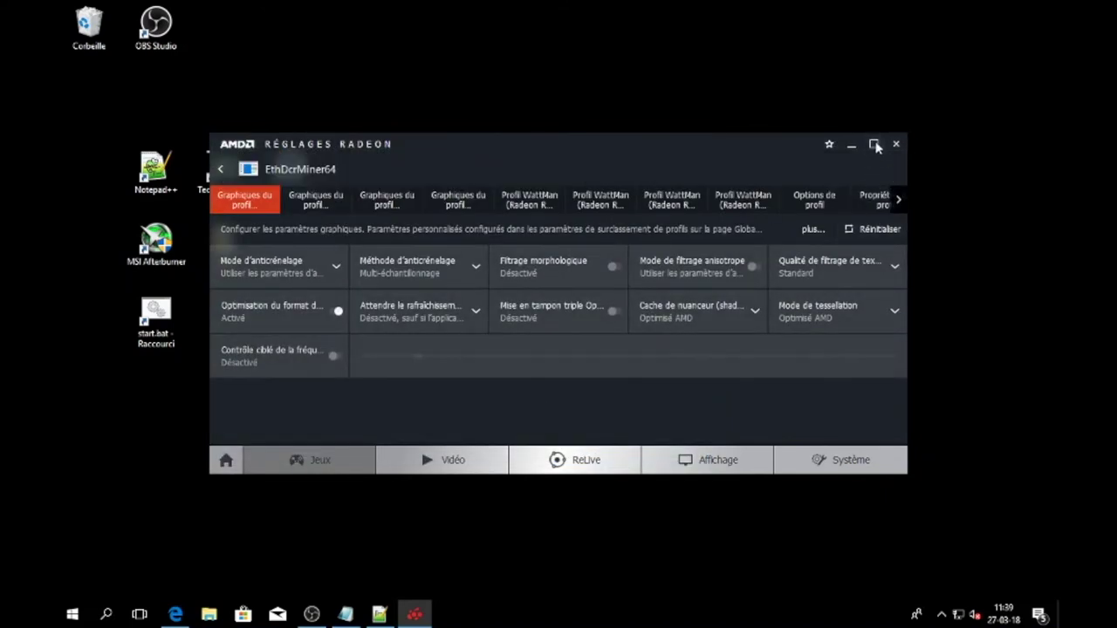
left_click(873, 143)
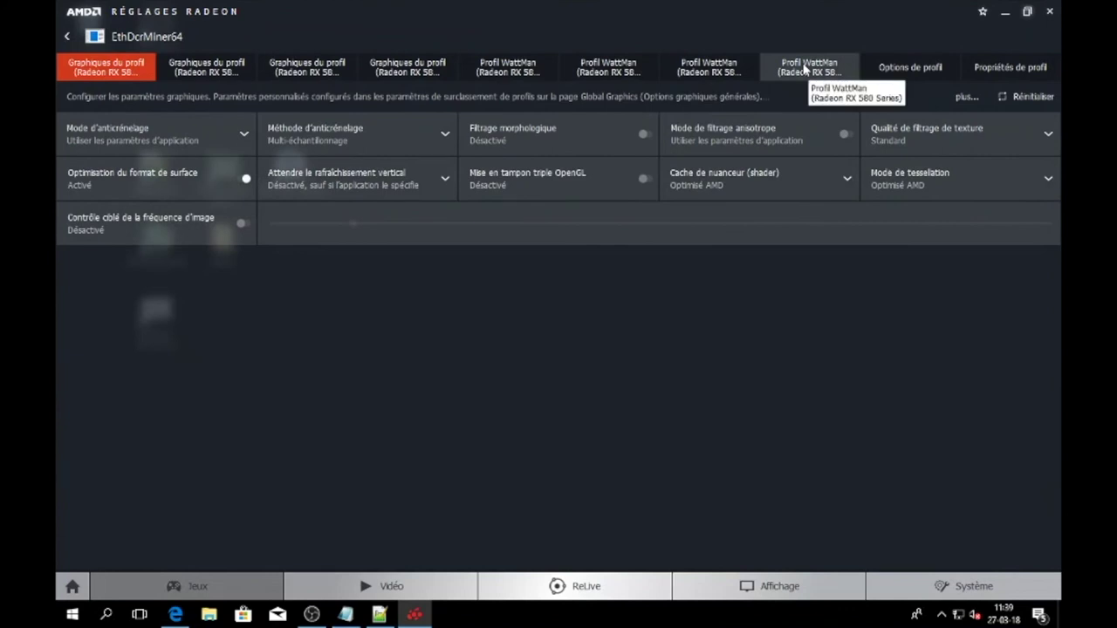
left_click(804, 76)
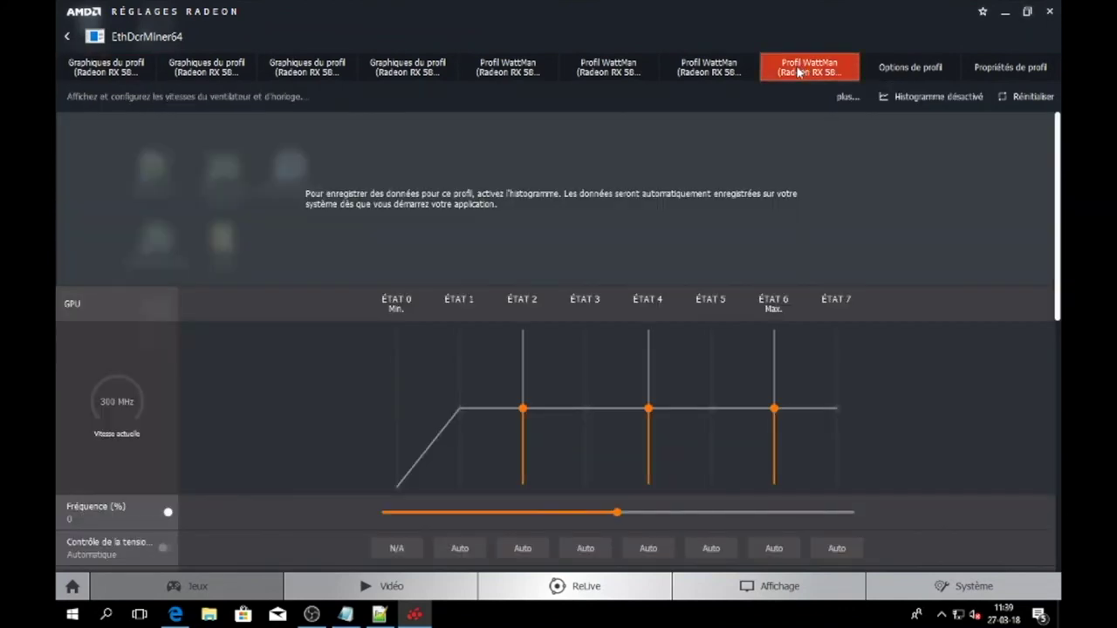
left_click(702, 70)
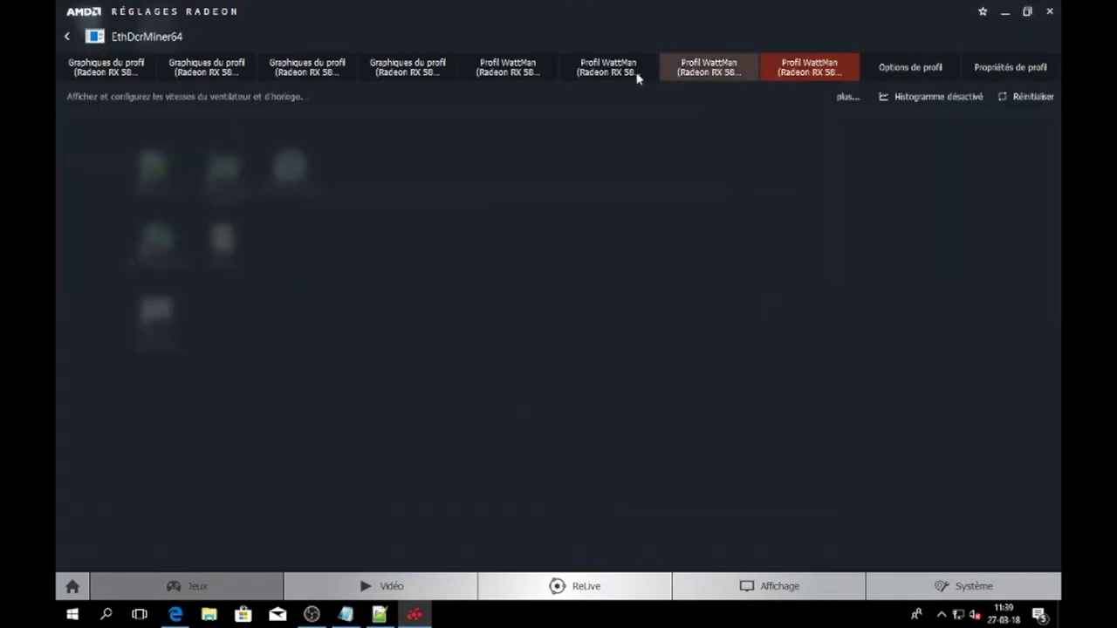
left_click(486, 75)
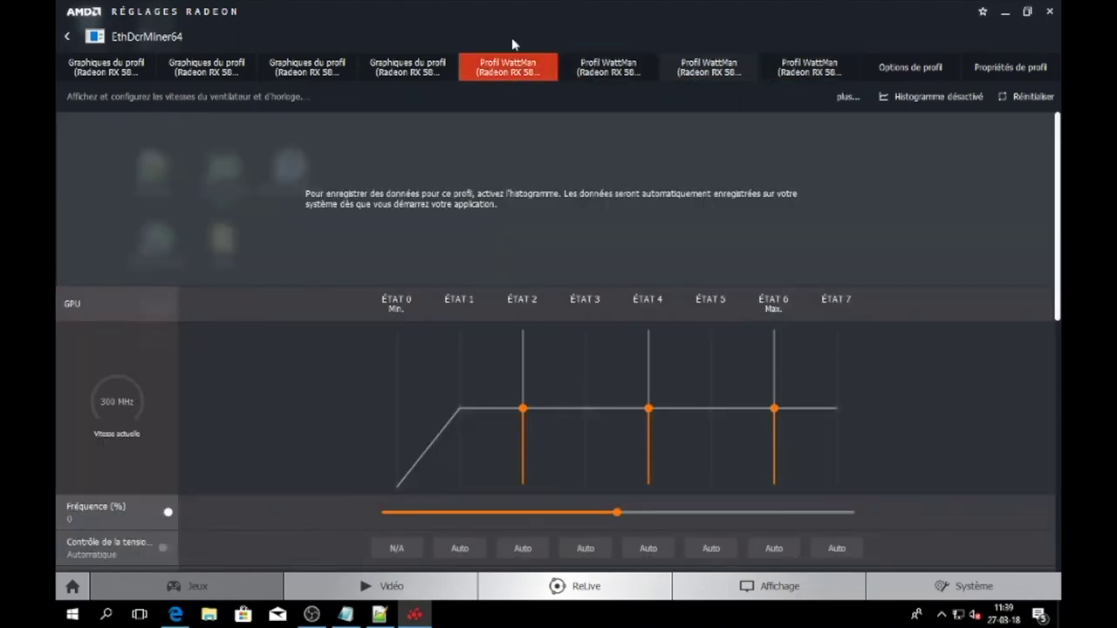
In the first card's WattMan profile, switch the GPU and memory frequencies to dynamic and their voltage control to manual
scroll(219, 422, "down", 1)
scroll(218, 418, "down", 1)
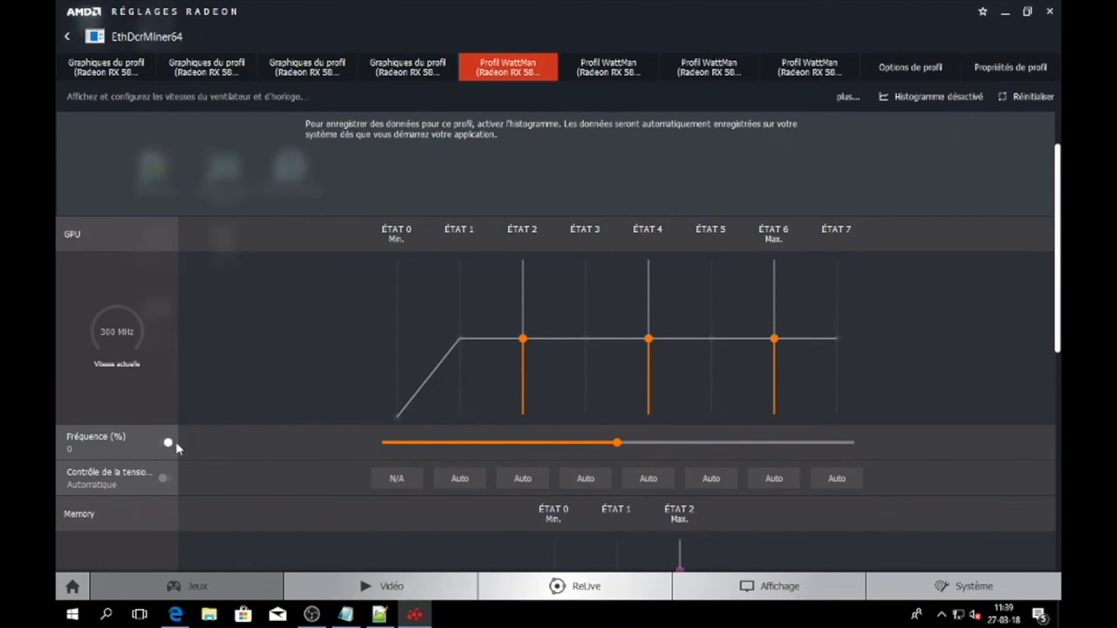
left_click(167, 442)
left_click(166, 482)
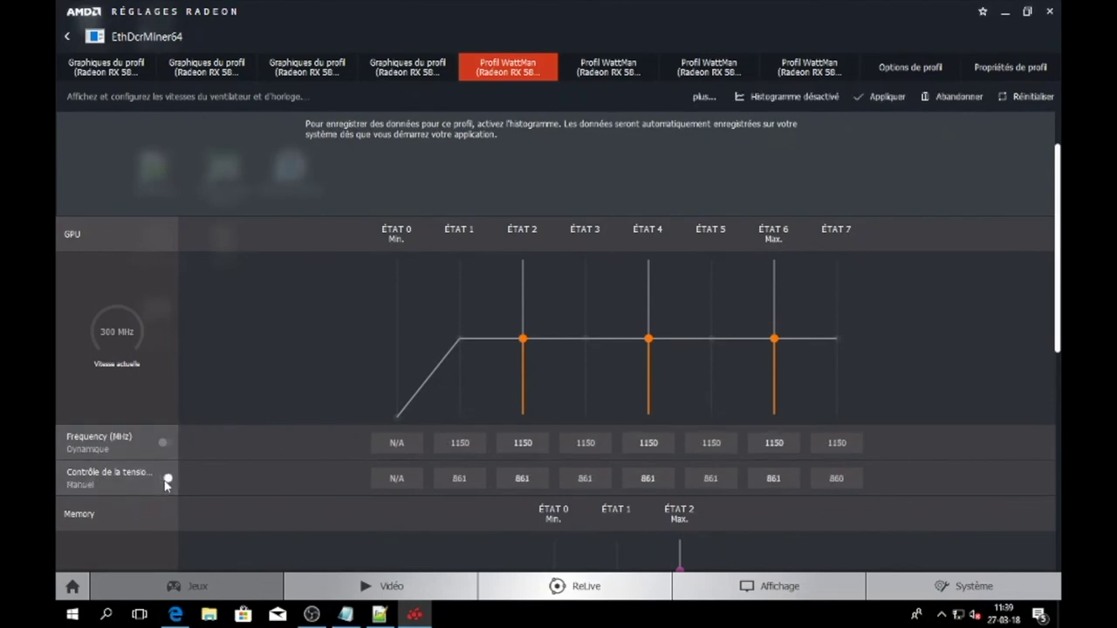
scroll(203, 332, "down", 3)
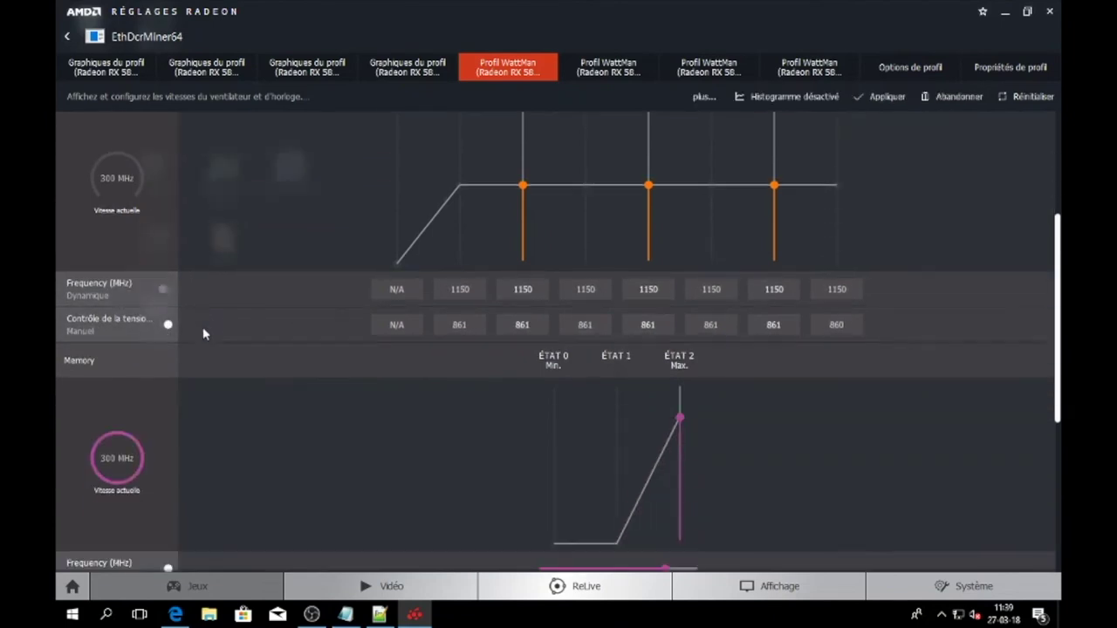
left_click(167, 324)
scroll(354, 349, "up", 1)
scroll(355, 349, "up", 1)
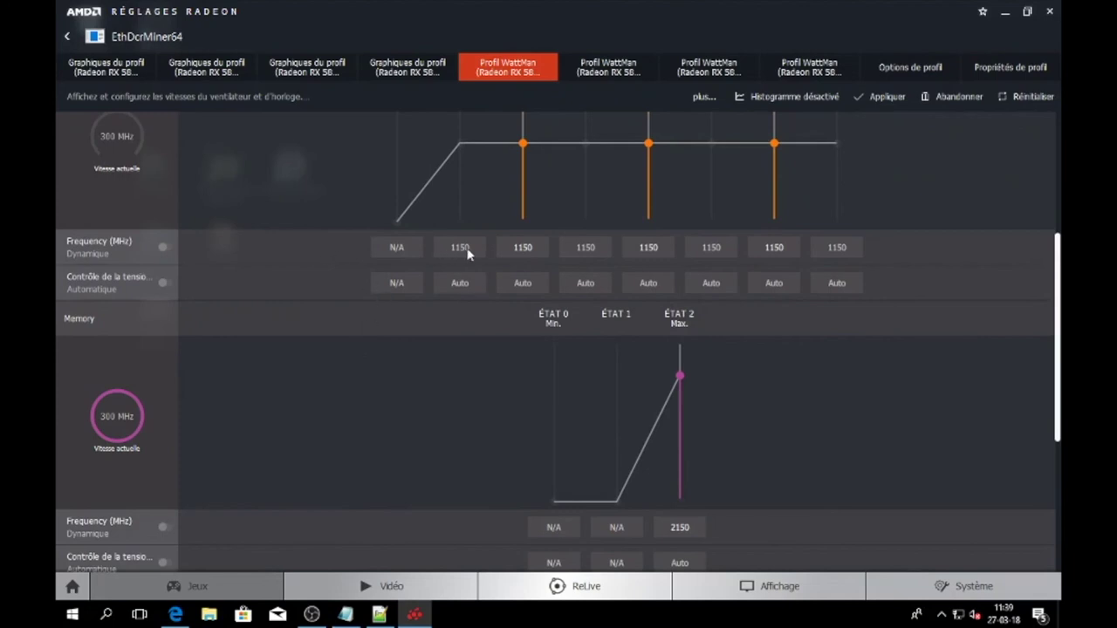
left_click(162, 284)
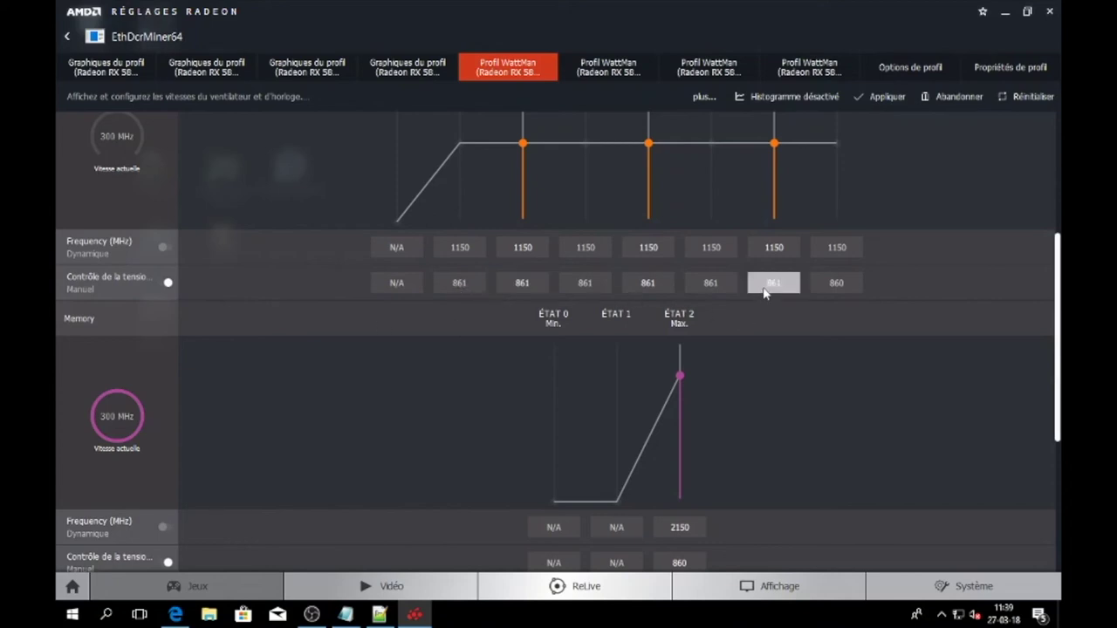
scroll(309, 275, "down", 3)
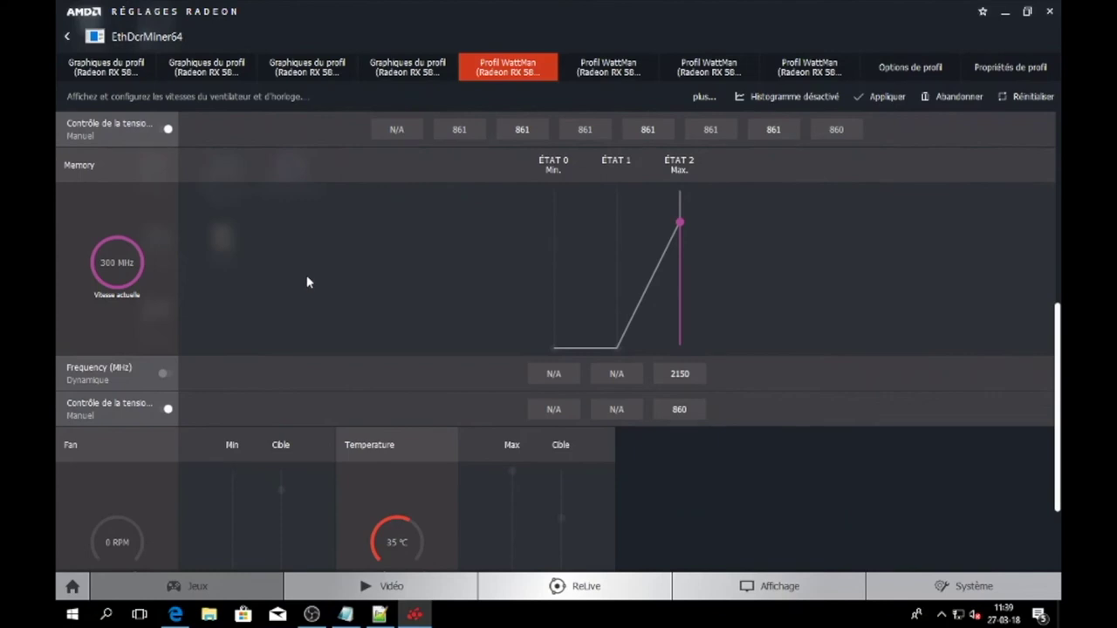
scroll(602, 332, "up", 2)
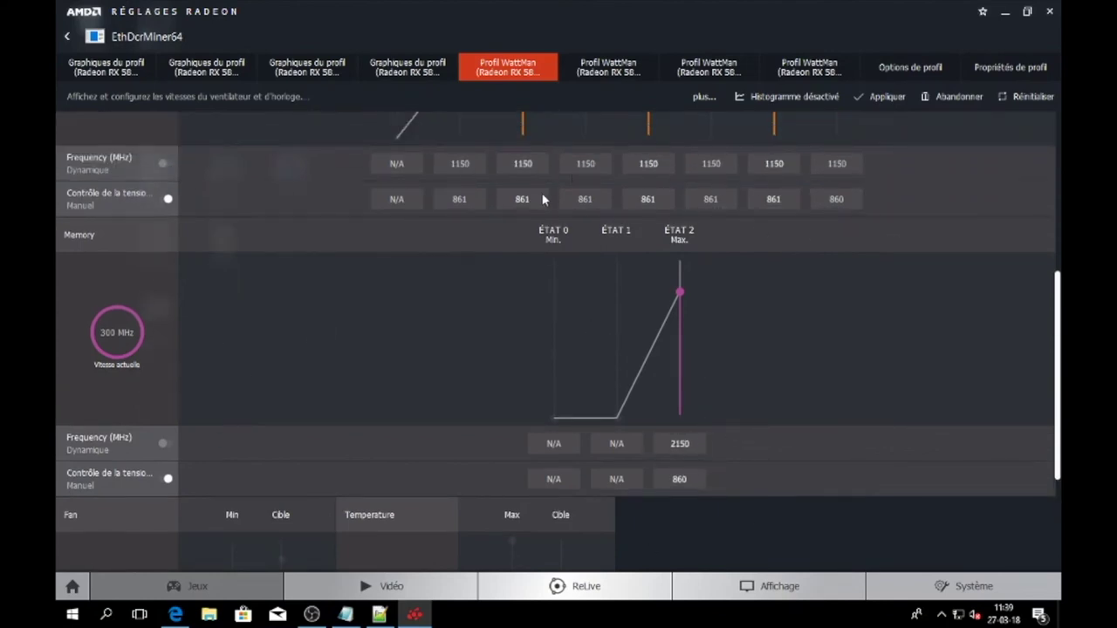
Leave the WattMan profiles and delete the EthDcrMiner64 application profile from the games list
left_click(721, 74)
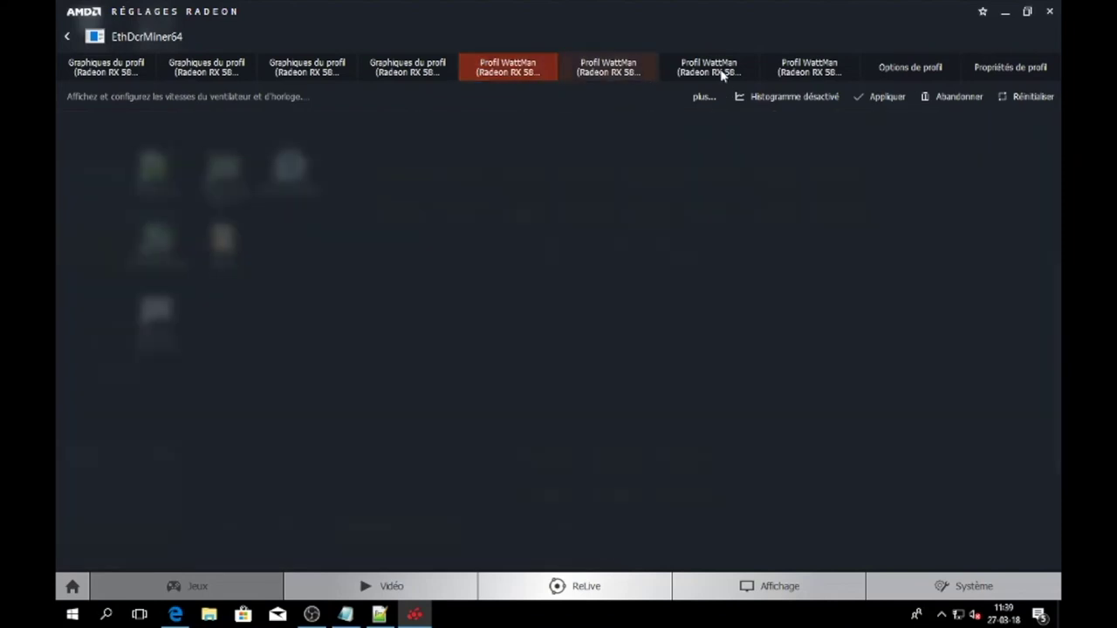
left_click(796, 63)
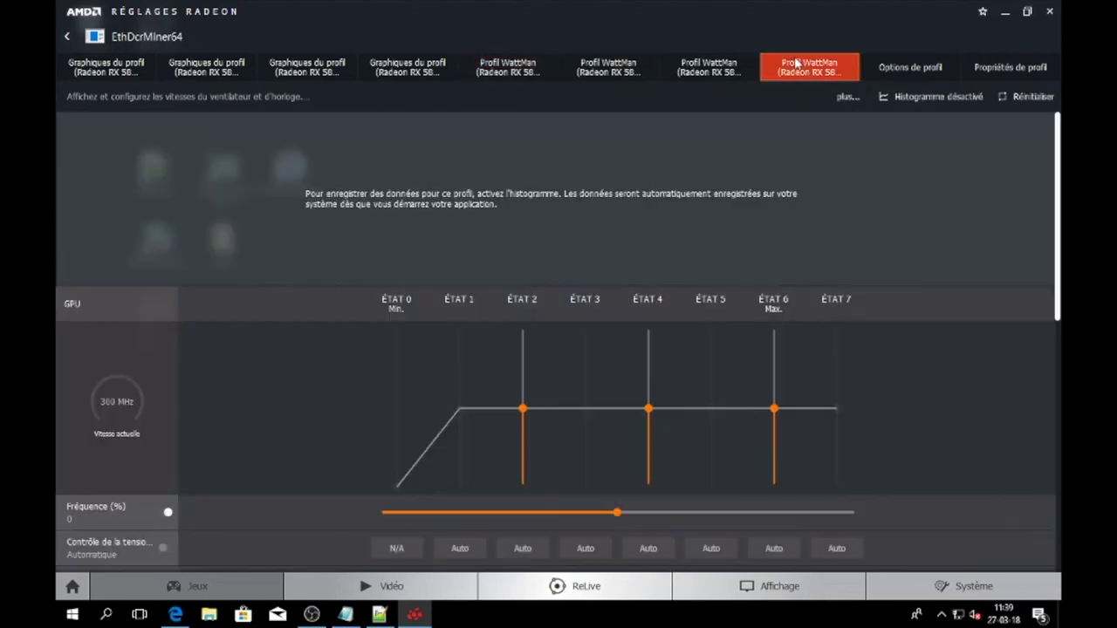
left_click(68, 36)
left_click(446, 76)
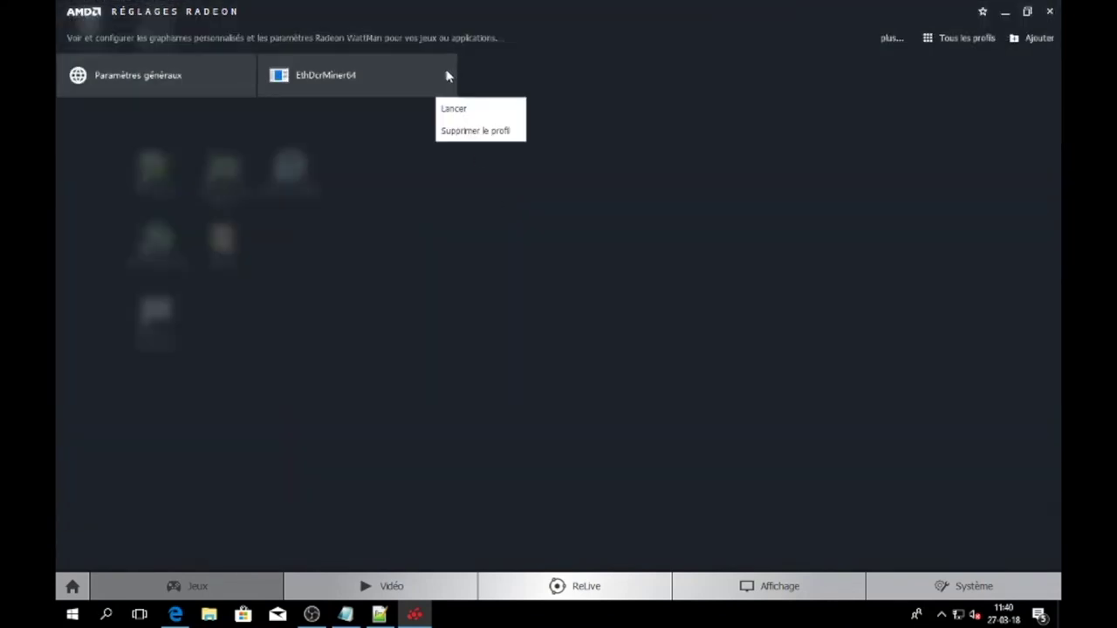
left_click(472, 132)
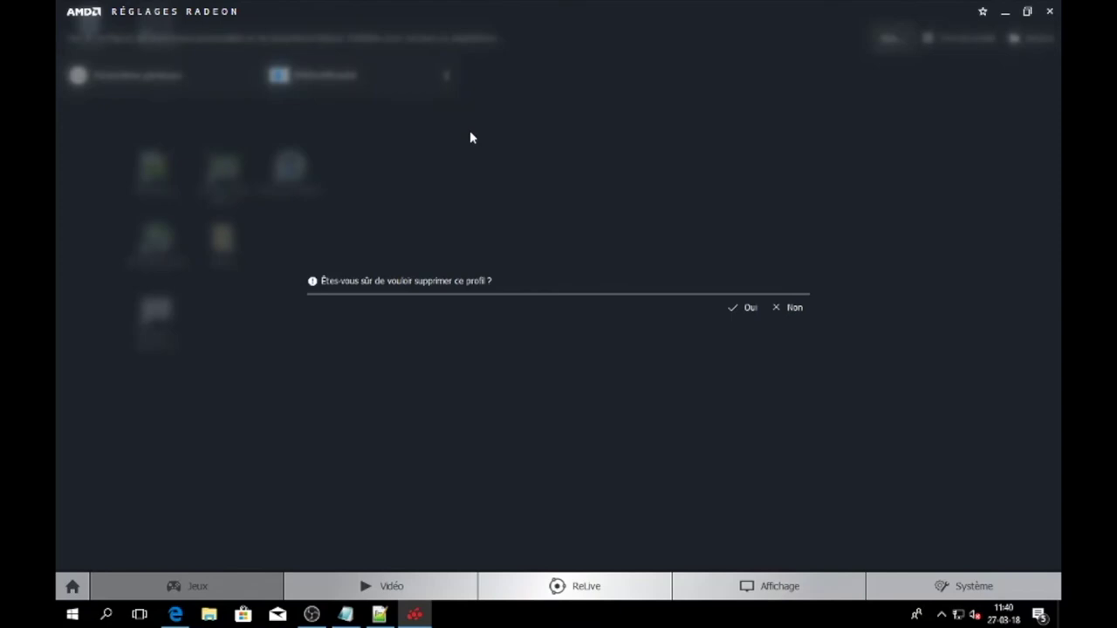
left_click(745, 312)
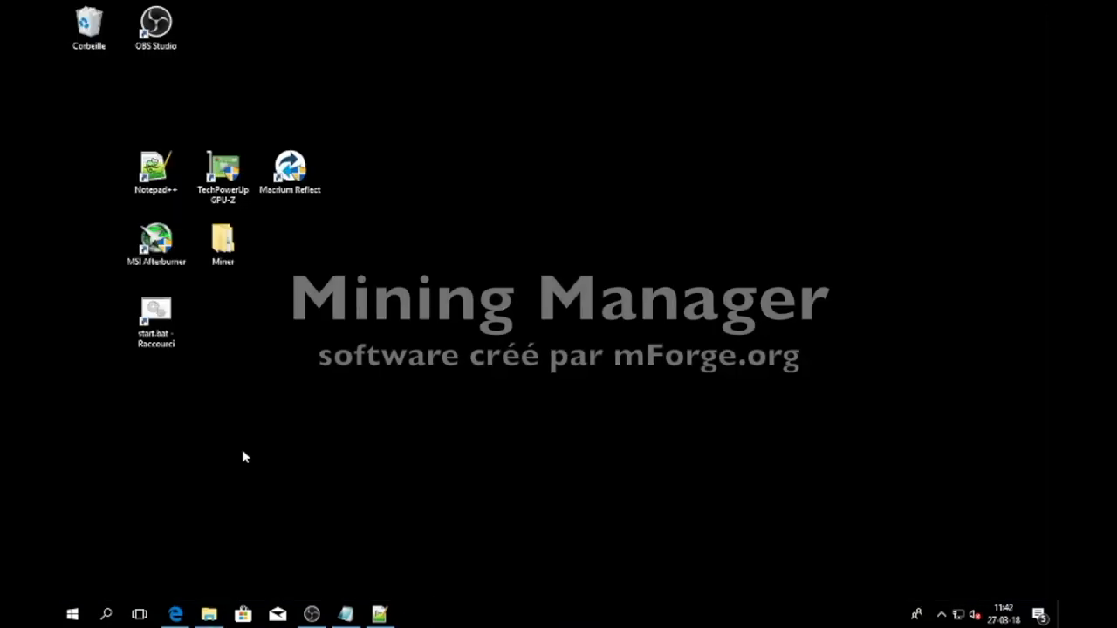
Move MiningManager.exe from Disque local (D:) to the desktop and launch it
left_click(209, 614)
left_click_drag(461, 163, 245, 326)
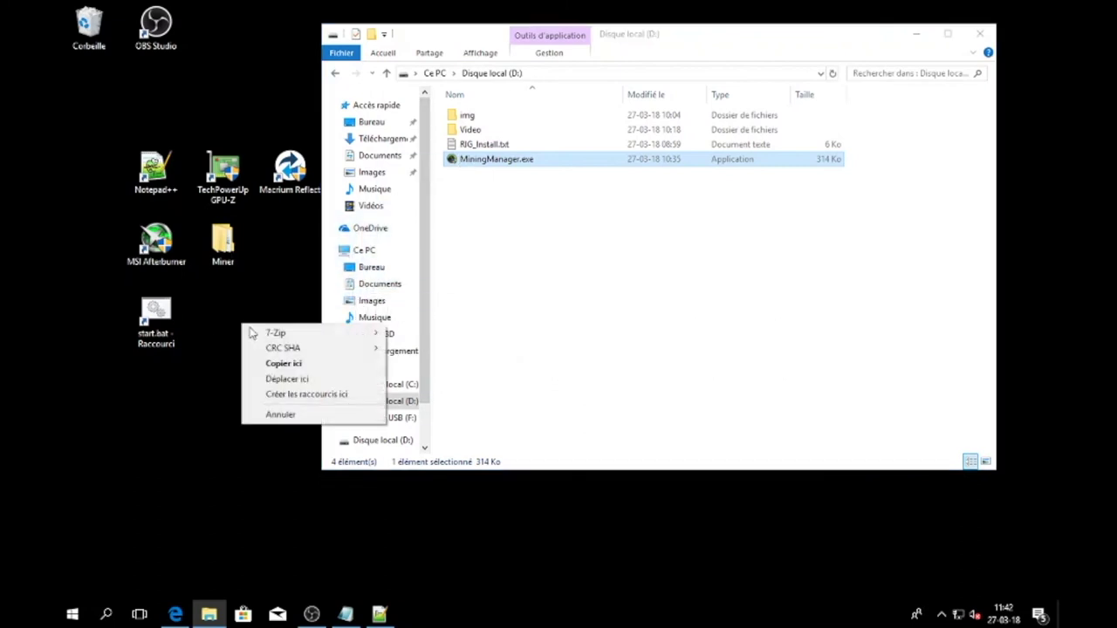
left_click(278, 378)
left_click(979, 34)
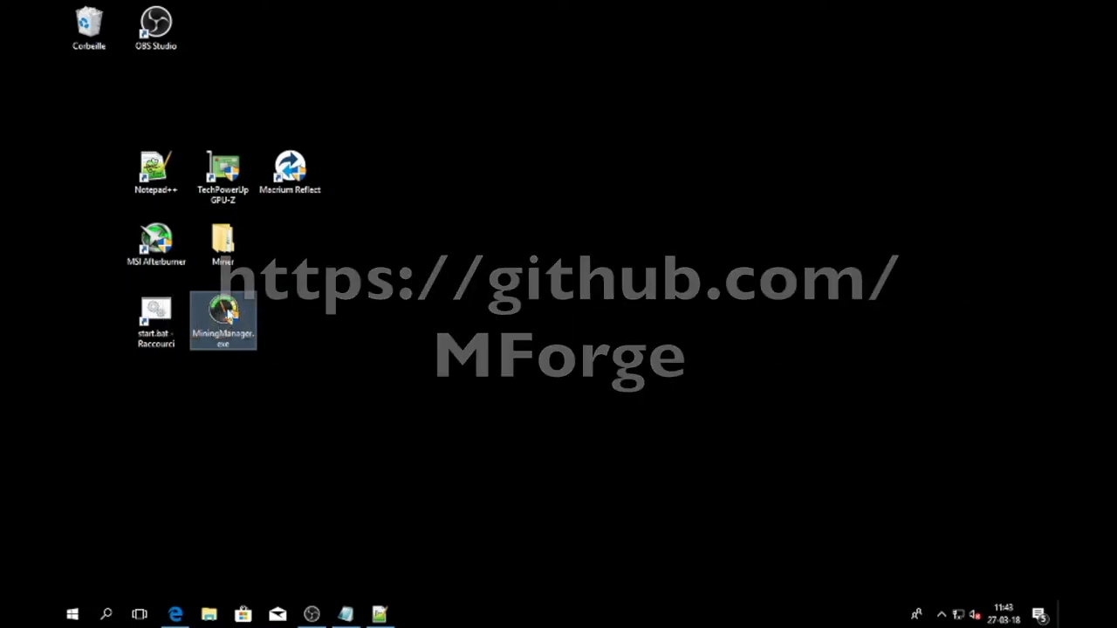
double_click(227, 314)
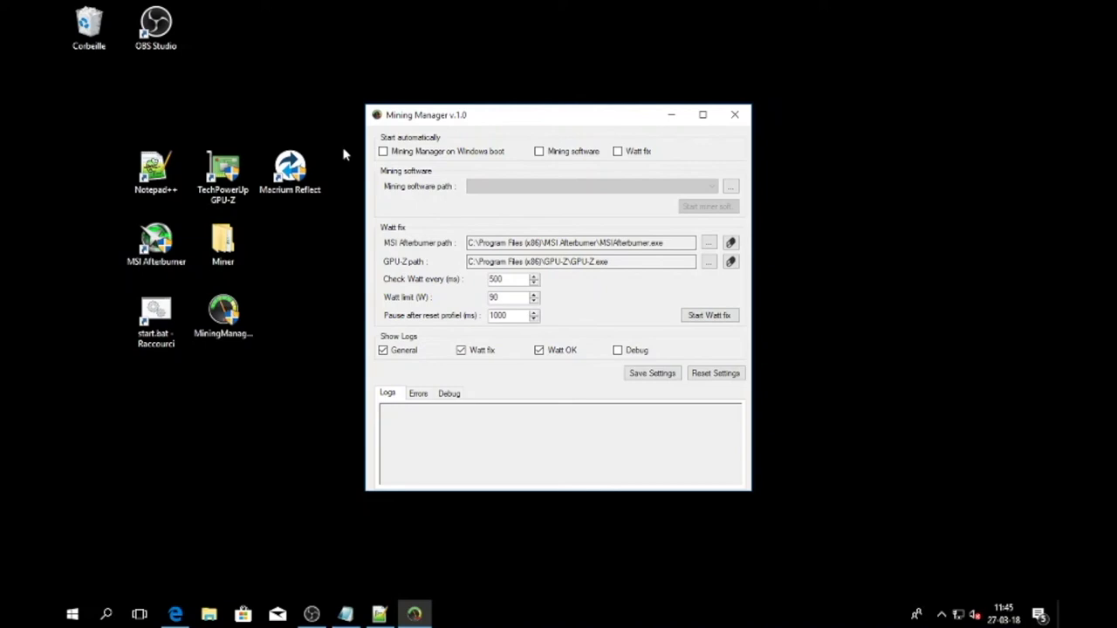
Enable automatic start for Mining Manager on Windows boot, Mining software and Watt fix, and place Settings.xml below MiningManager.exe on the desktop
left_click(383, 151)
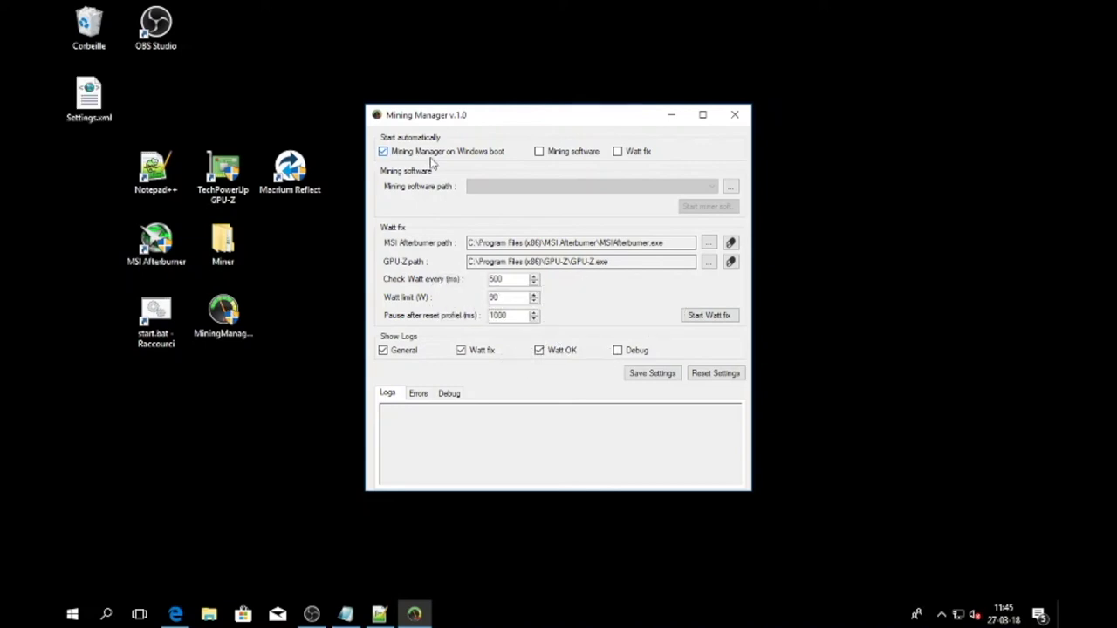
left_click_drag(91, 100, 223, 389)
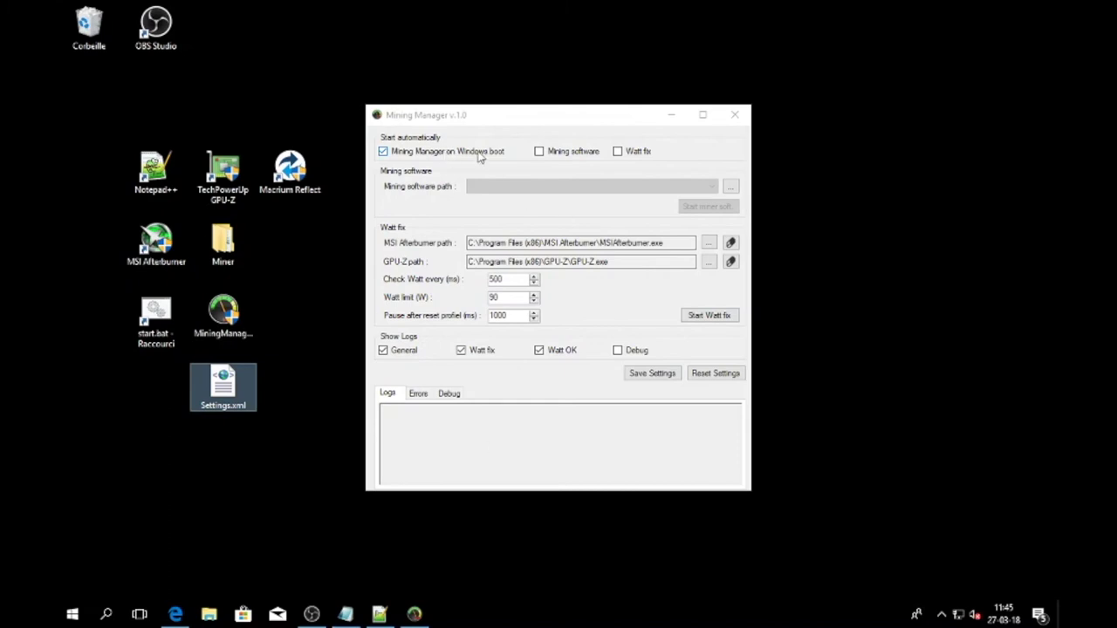
left_click(552, 155)
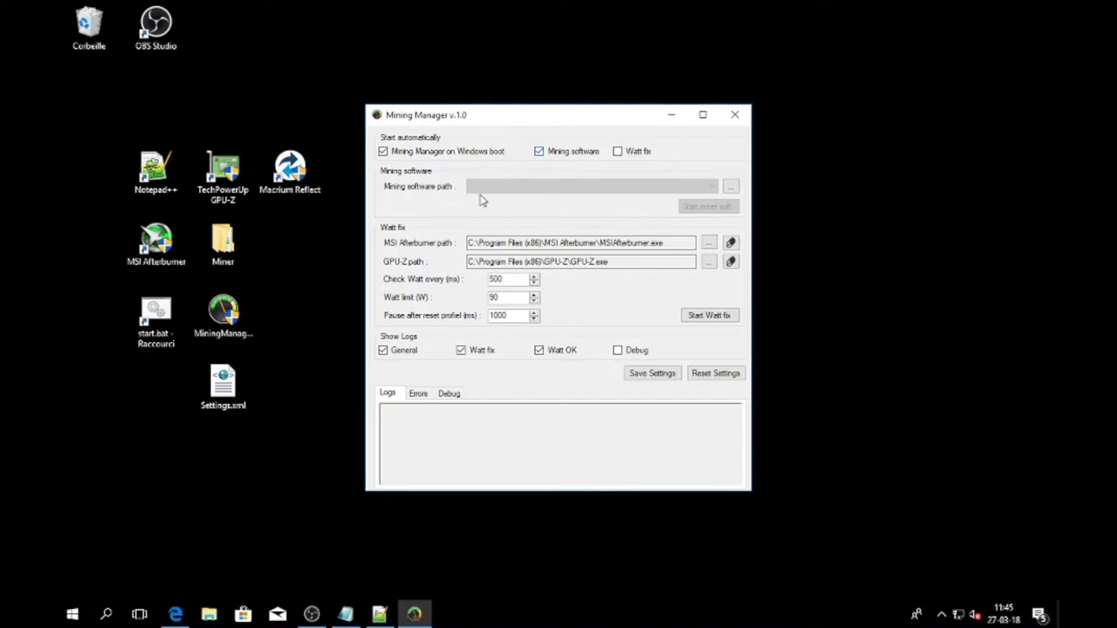
left_click(617, 153)
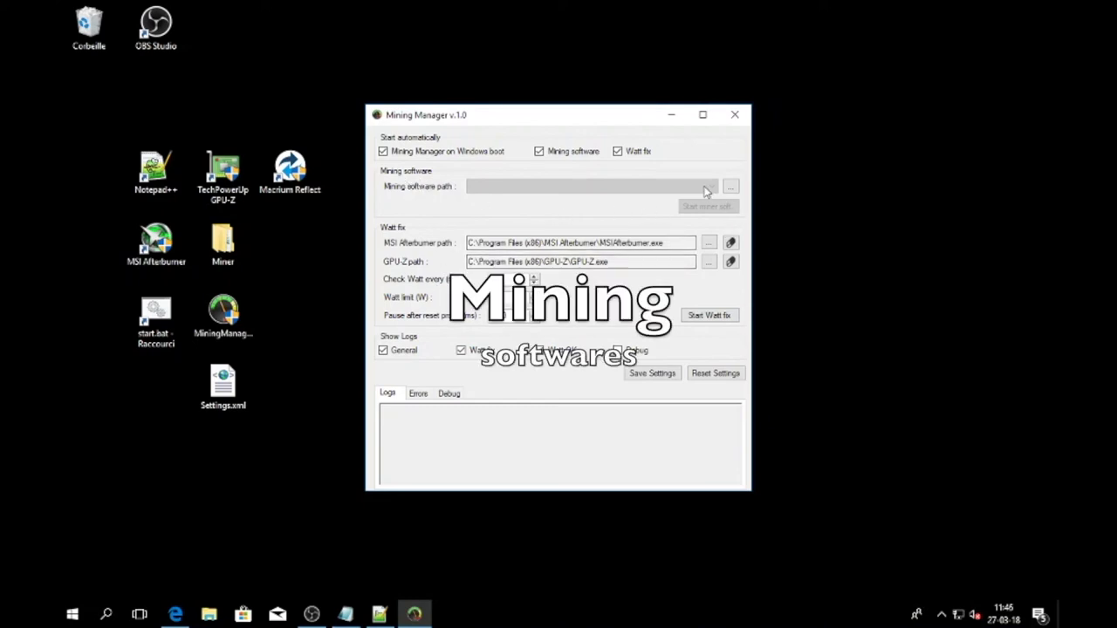
Add a mining software link named "Claymore nano 4Gpu" pointing to start.bat in the desktop folder Miner\Claymore's v11.5
left_click(730, 185)
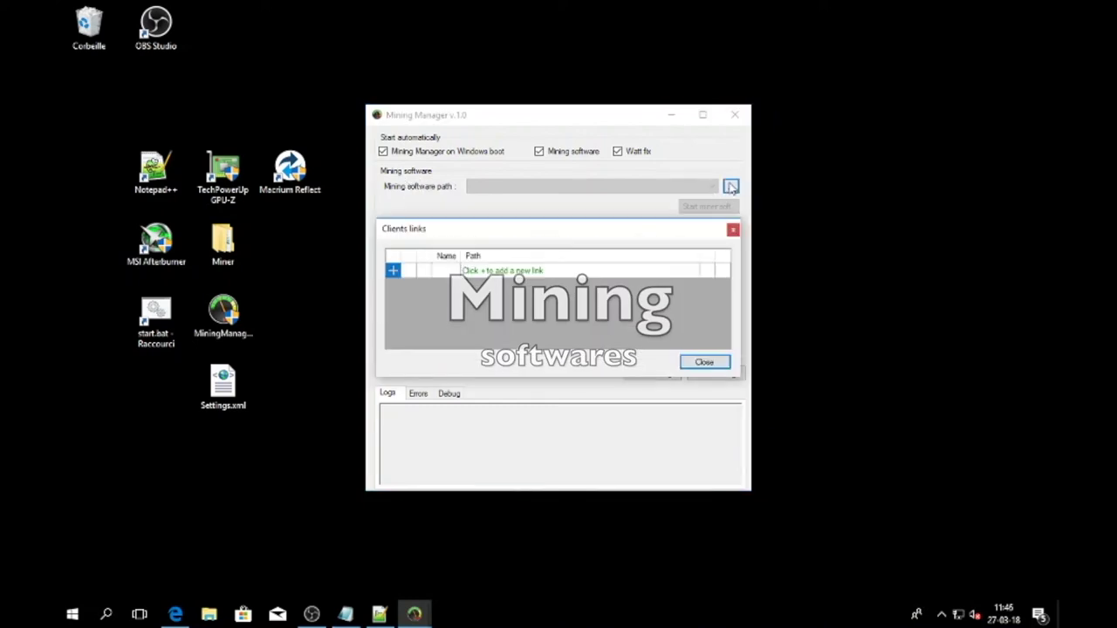
left_click(393, 270)
left_click(728, 289)
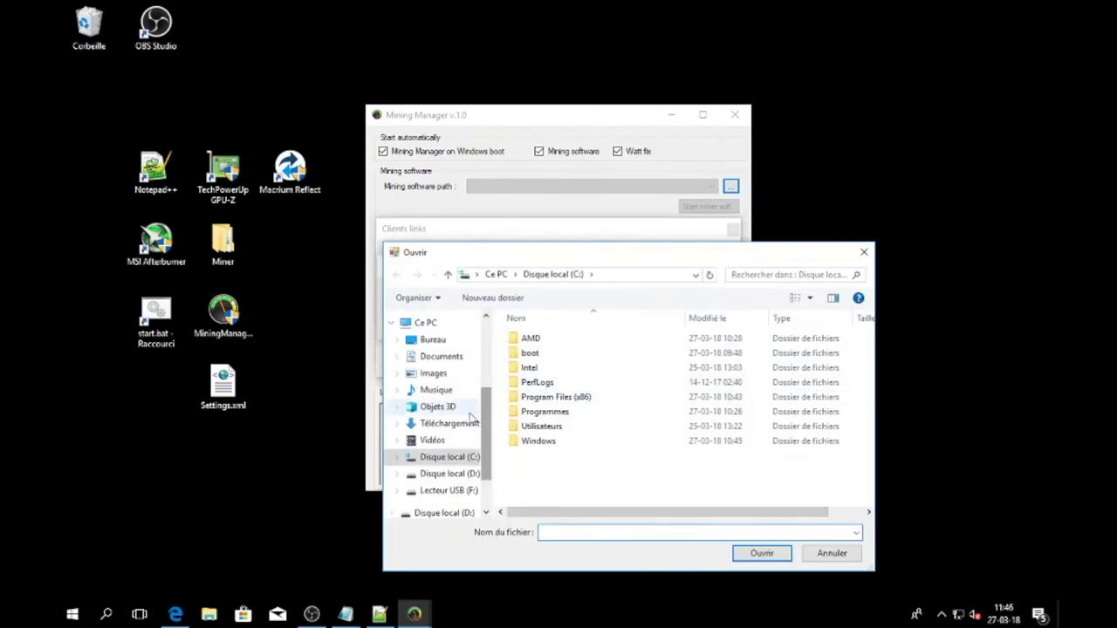
left_click(432, 340)
double_click(531, 341)
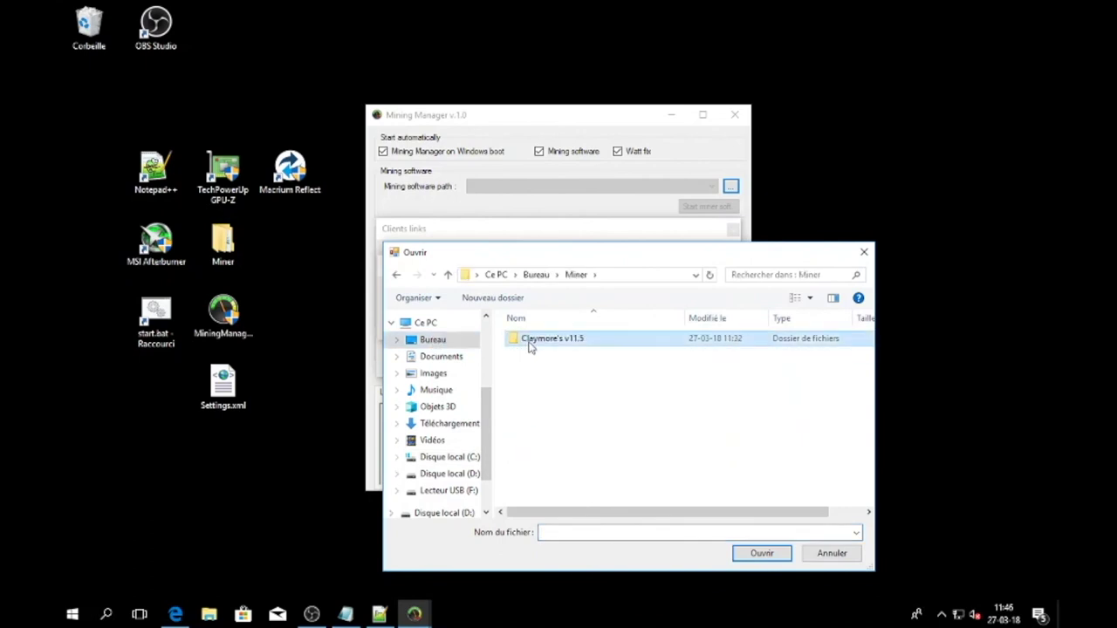
double_click(530, 341)
scroll(534, 393, "down", 6)
left_click(541, 498)
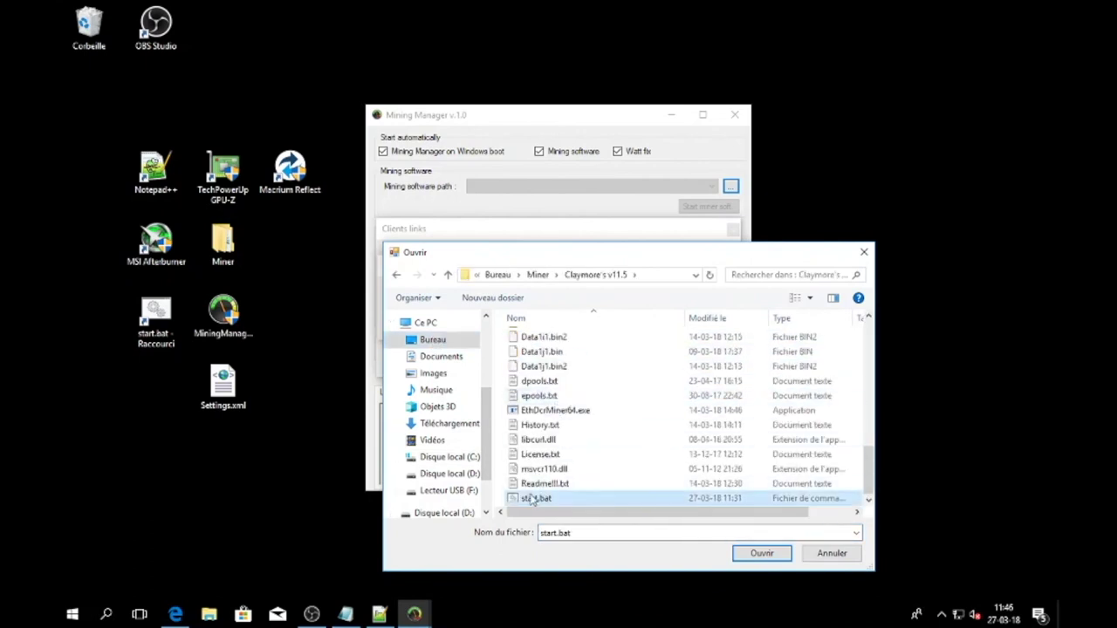
left_click(762, 553)
left_click(465, 305)
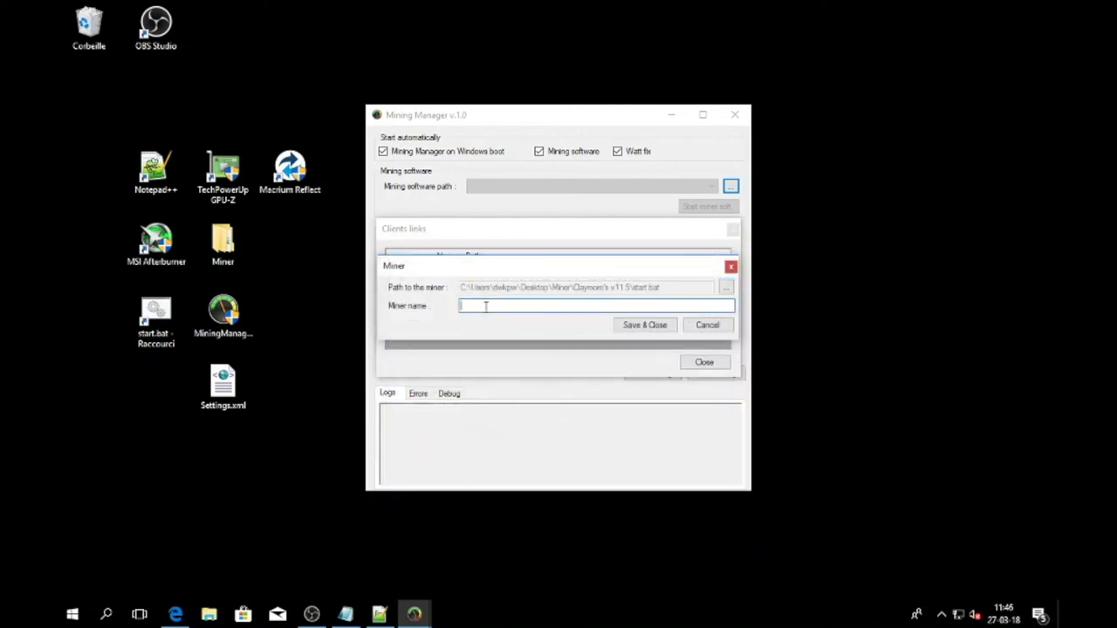
type("Claymore nano 4Gpu")
left_click(634, 330)
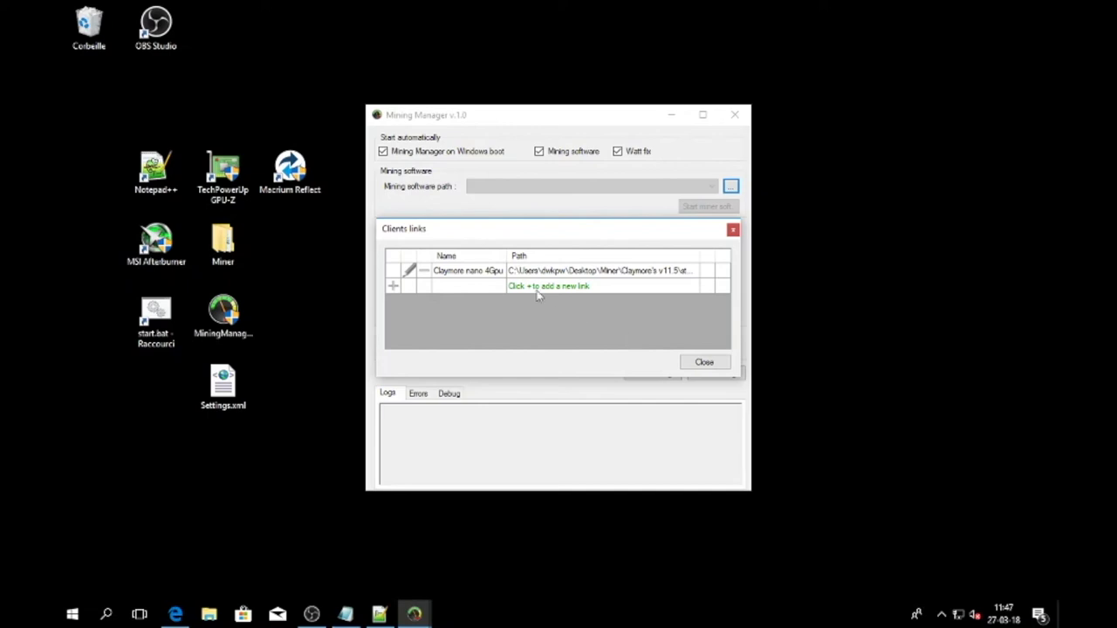
Add a second mining software link named "qsgzf dual mining" pointing to the same Claymore's v11.5 start.bat, and close the links list
left_click(401, 288)
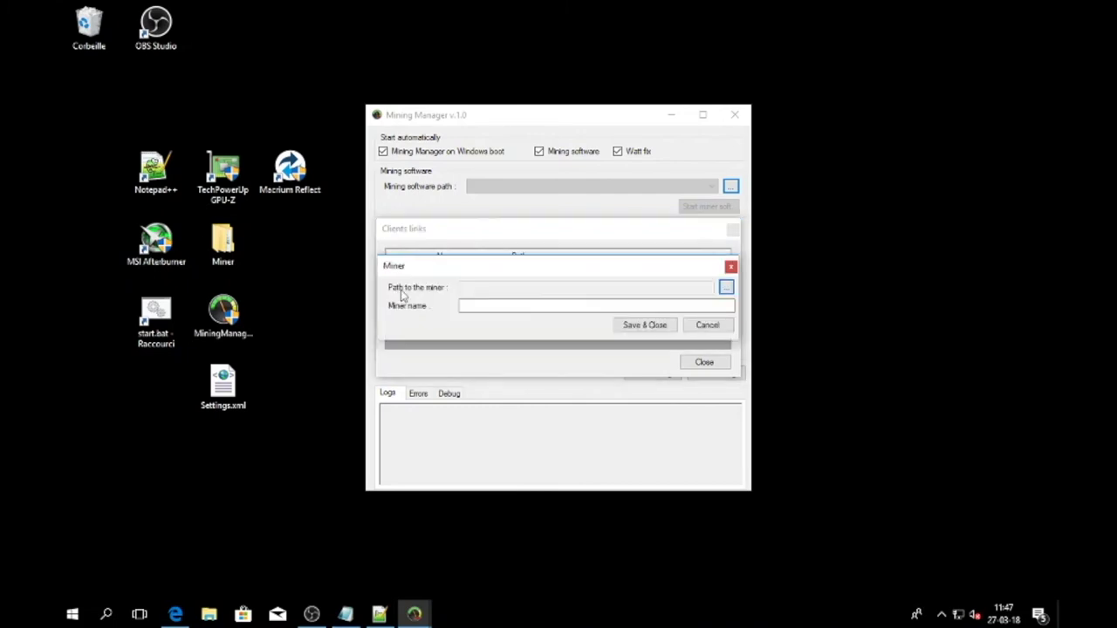
left_click(726, 288)
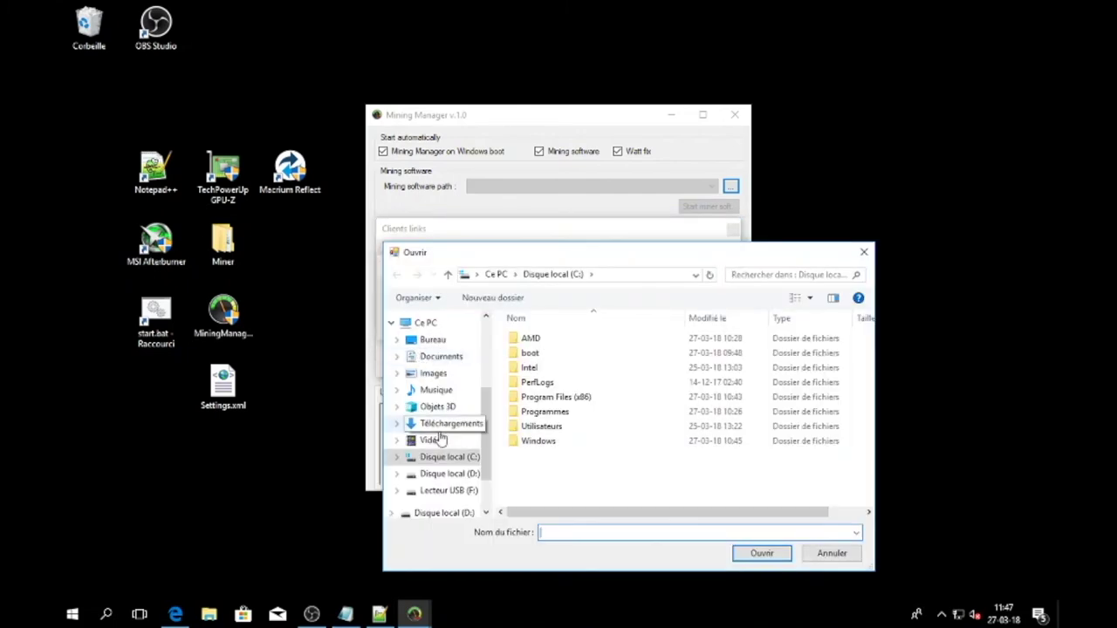
left_click(433, 340)
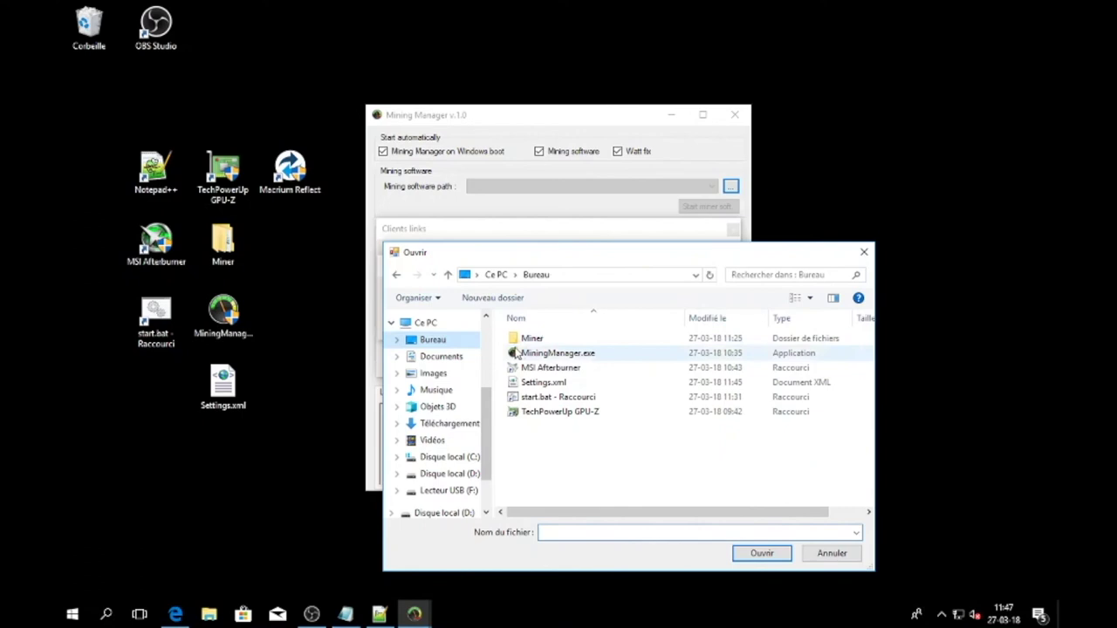
double_click(533, 340)
double_click(537, 340)
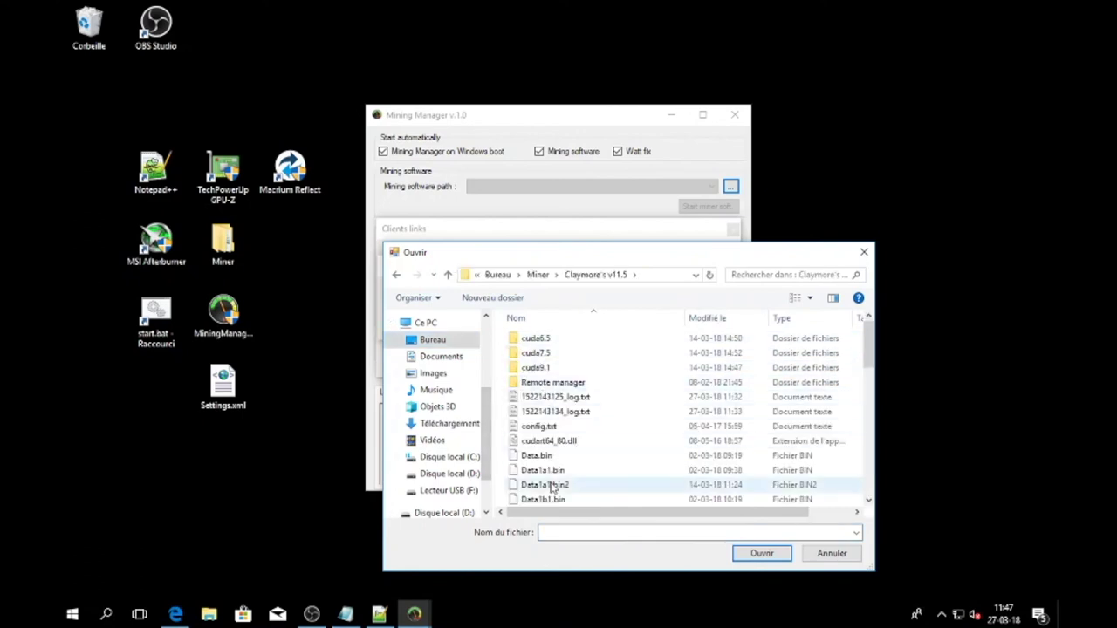
scroll(545, 481, "down", 3)
left_click(545, 498)
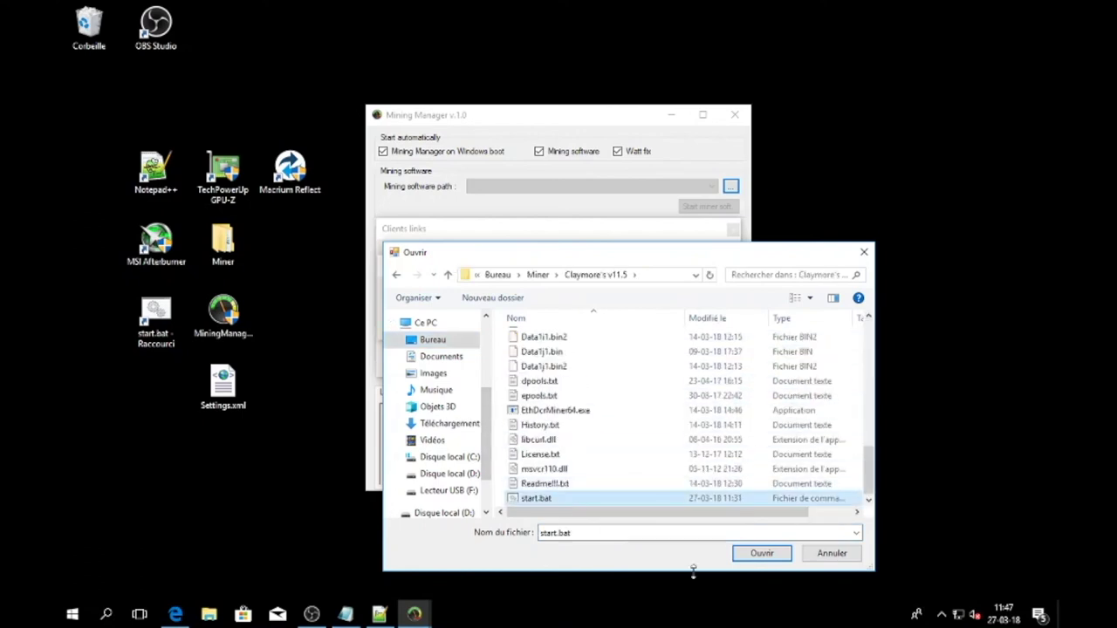
left_click(760, 553)
left_click(519, 306)
type("qsgdf")
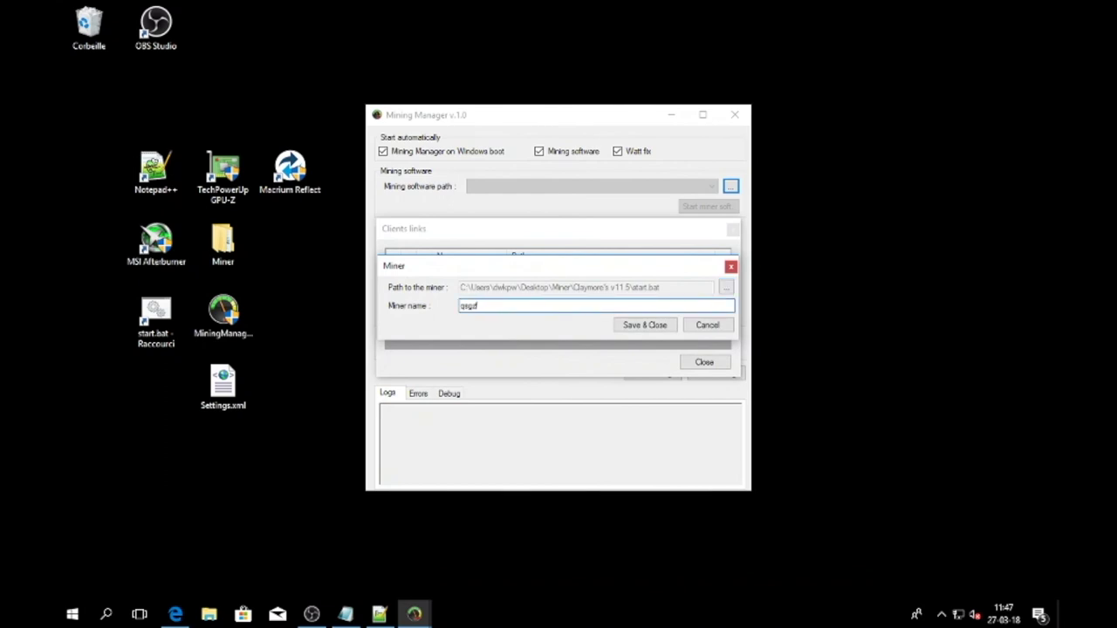
type(" dual mining")
left_click(622, 326)
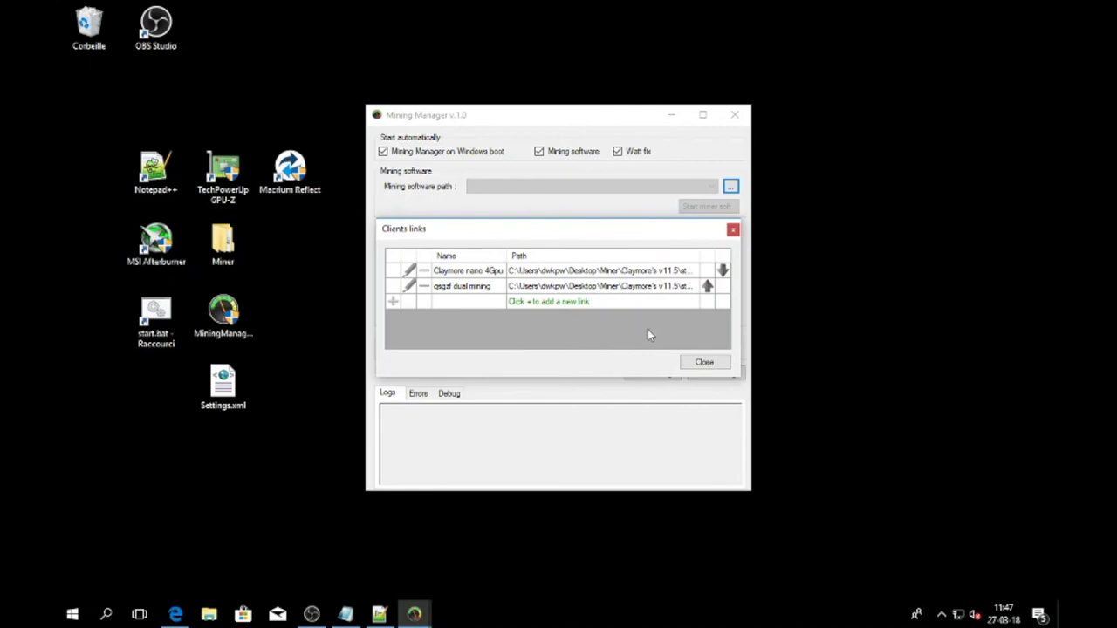
left_click(704, 362)
Choose Claymore nano 4Gpu as mining software, move the qsgzf dual mining link above it, and check the new order in the path choices
left_click(693, 185)
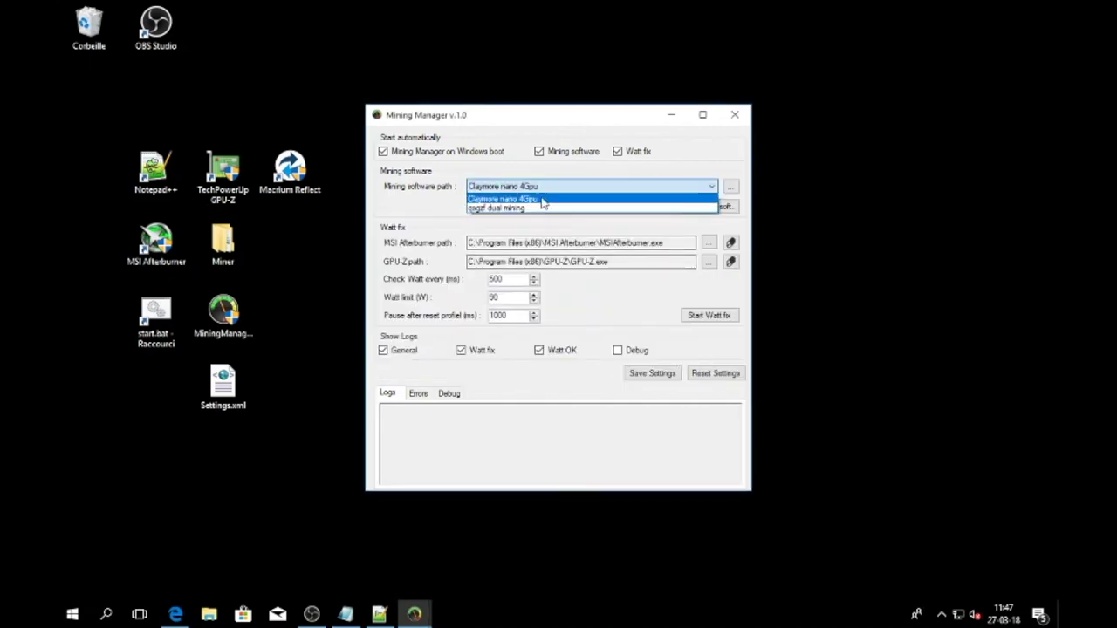
left_click(541, 200)
left_click(731, 185)
left_click(707, 287)
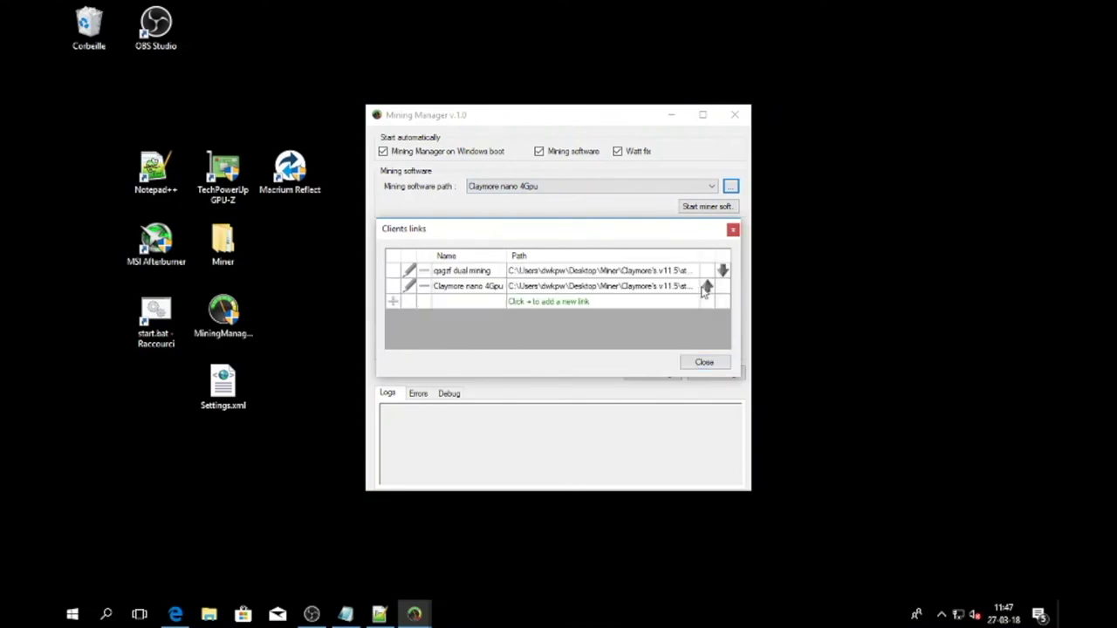
left_click(712, 363)
left_click(578, 185)
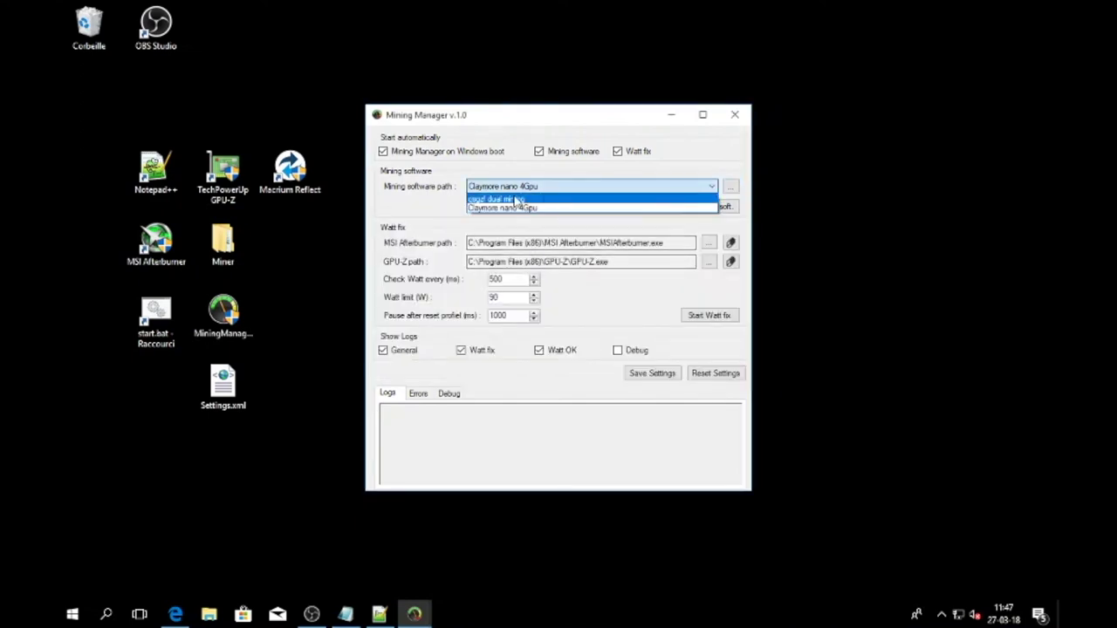
left_click(517, 199)
Move the qsgzf dual mining link back below Claymore nano 4Gpu and check the order in the path choices
left_click(731, 186)
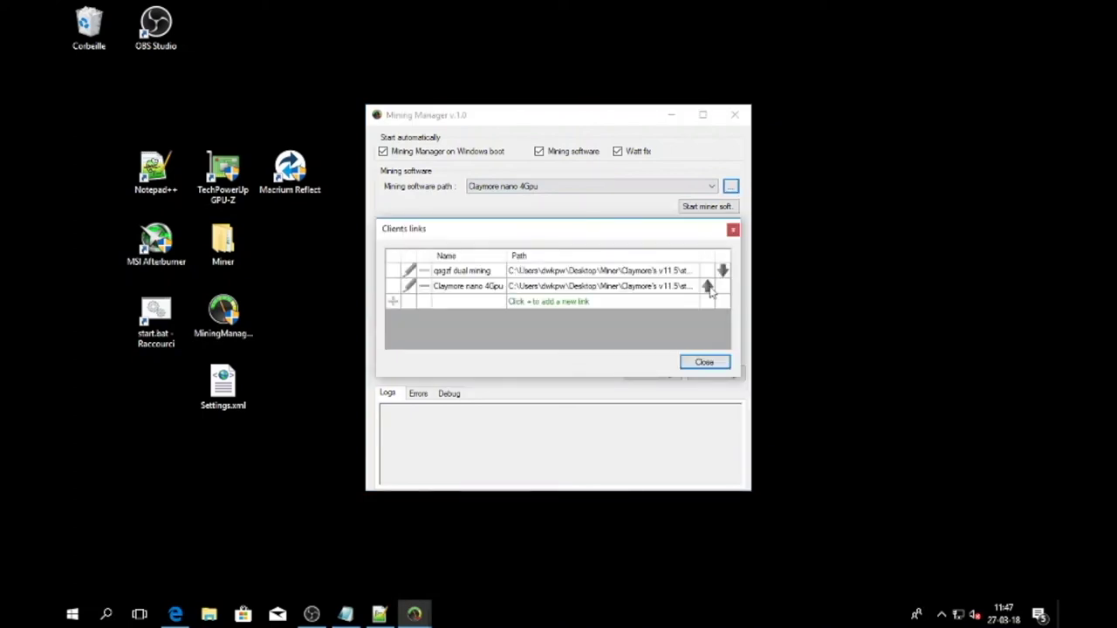
left_click(721, 271)
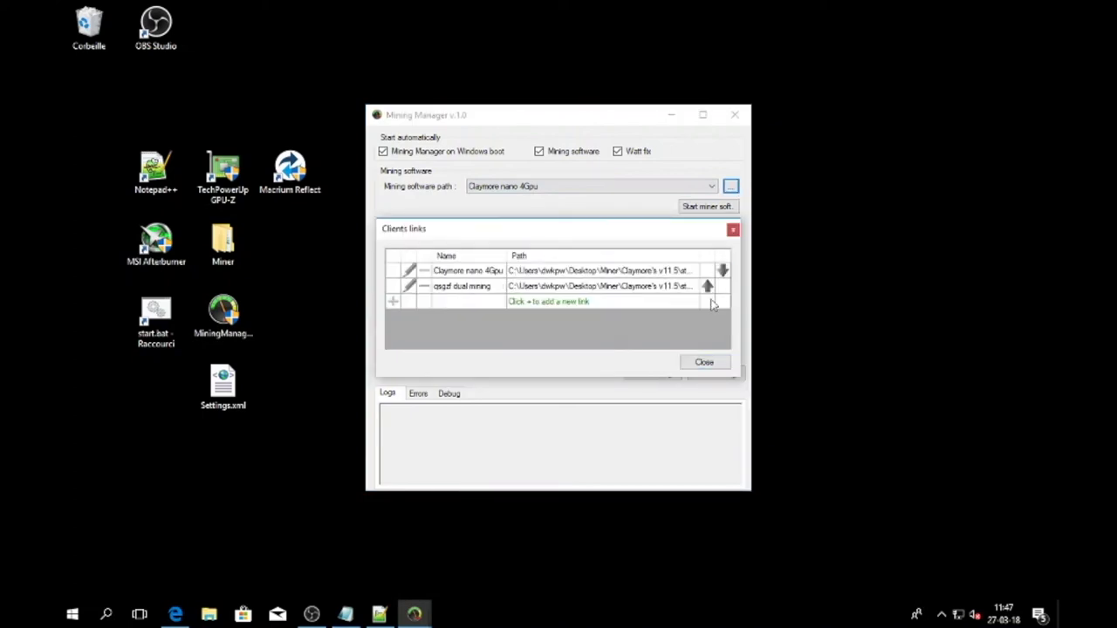
left_click(704, 362)
left_click(630, 183)
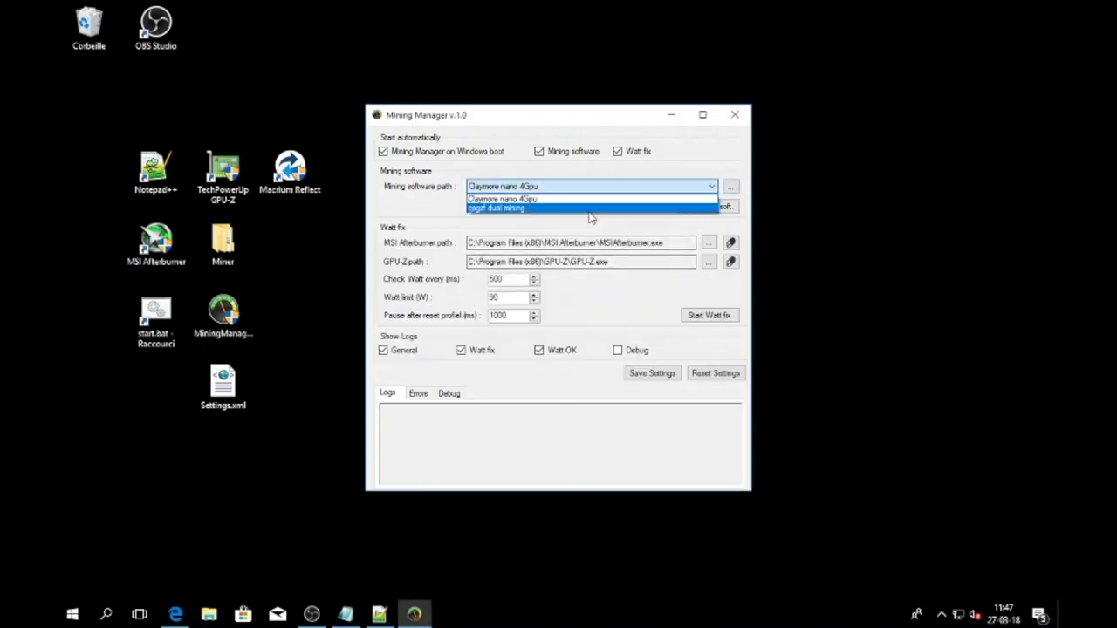
left_click(703, 199)
Delete the qsgzf dual mining link from the clients links and close the list
left_click(730, 186)
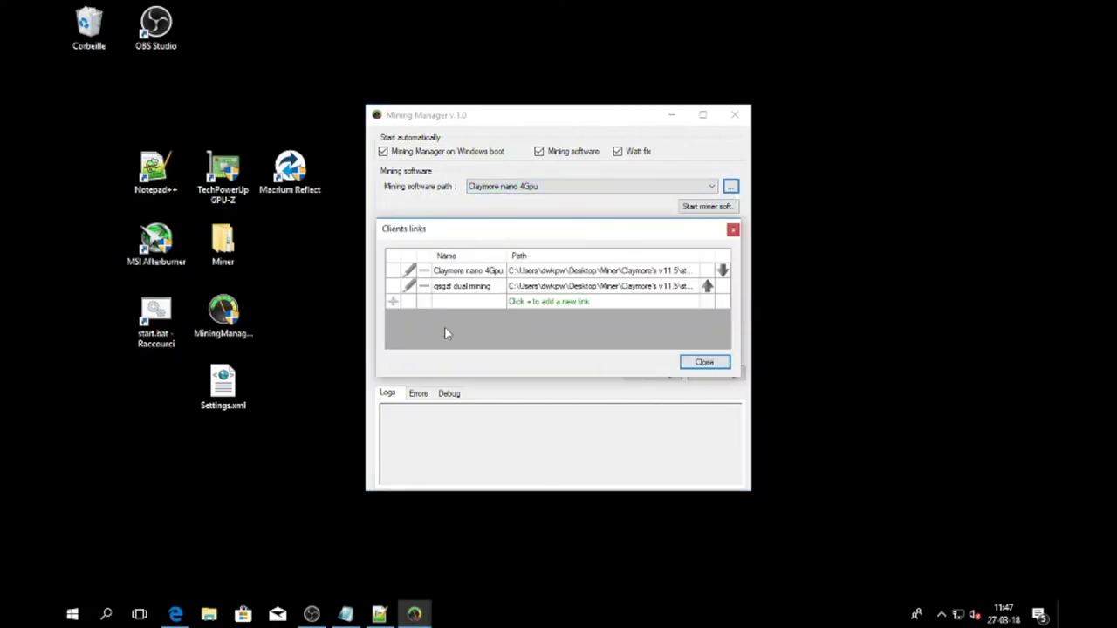
left_click(423, 287)
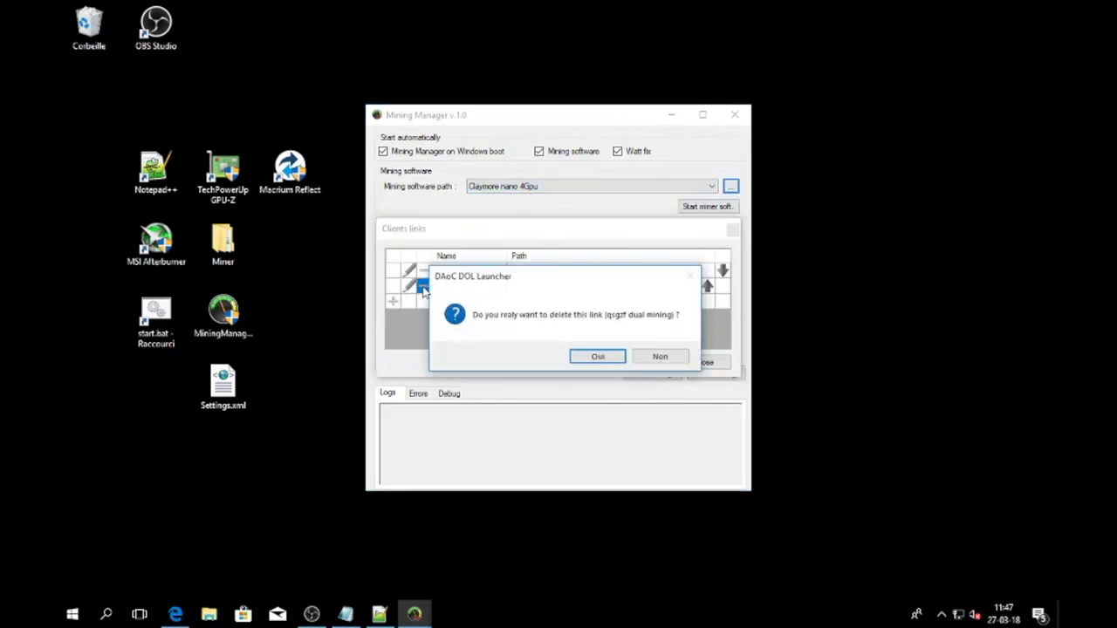
left_click(599, 357)
left_click(705, 362)
Select Claymore nano 4Gpu as the mining software and start the miner from Mining Manager
left_click(550, 187)
left_click(550, 198)
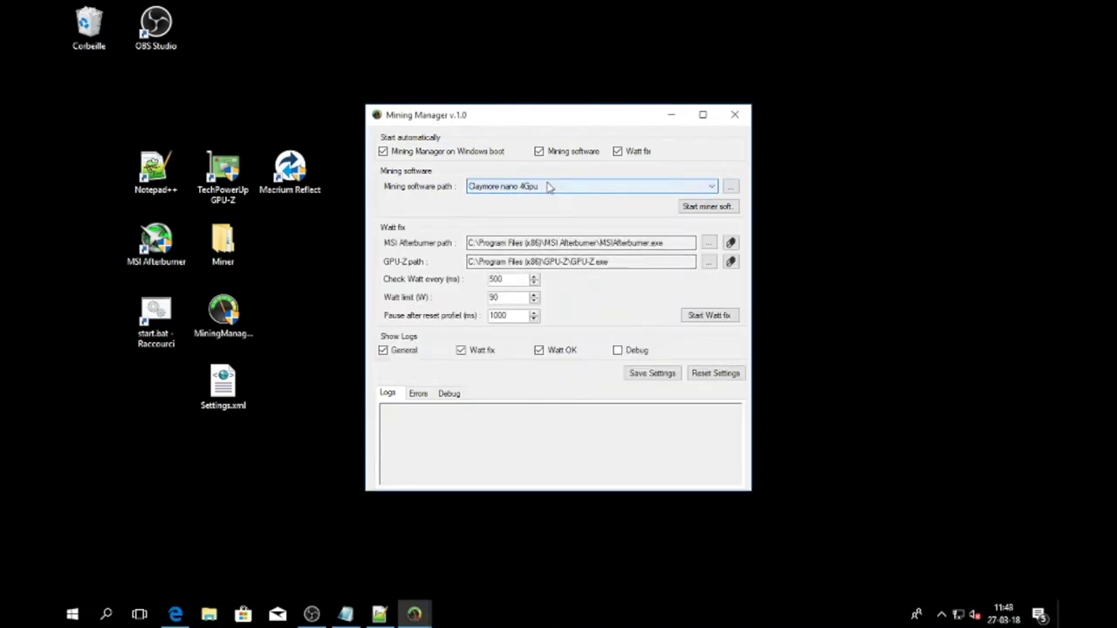
left_click(703, 207)
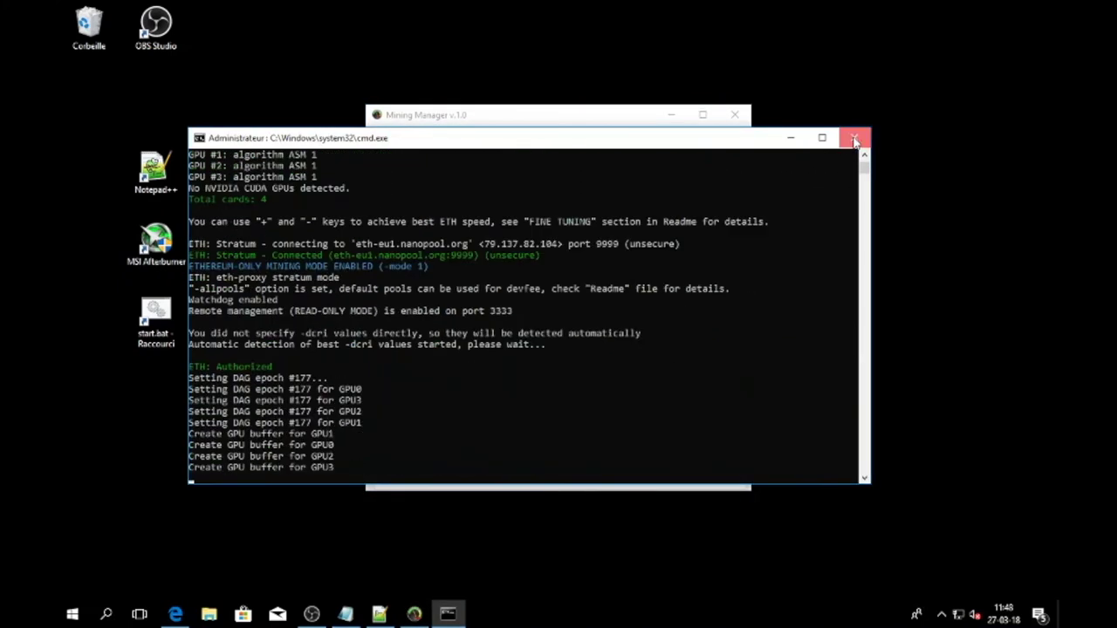
Close the running miner's console window and check the mining software path choices in Mining Manager
left_click(854, 140)
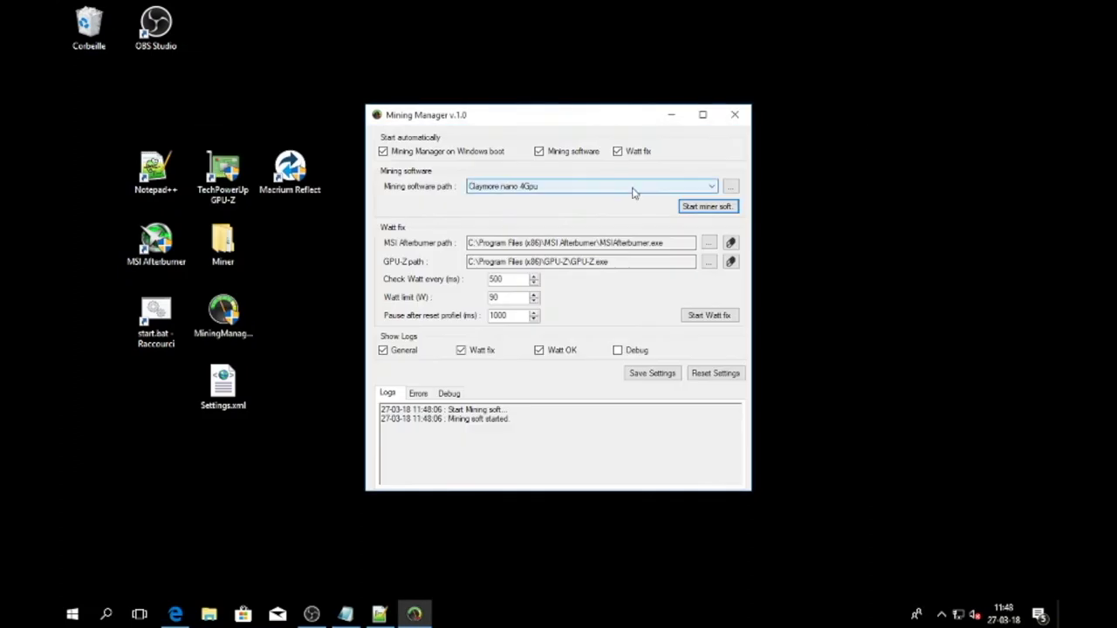
left_click(225, 240)
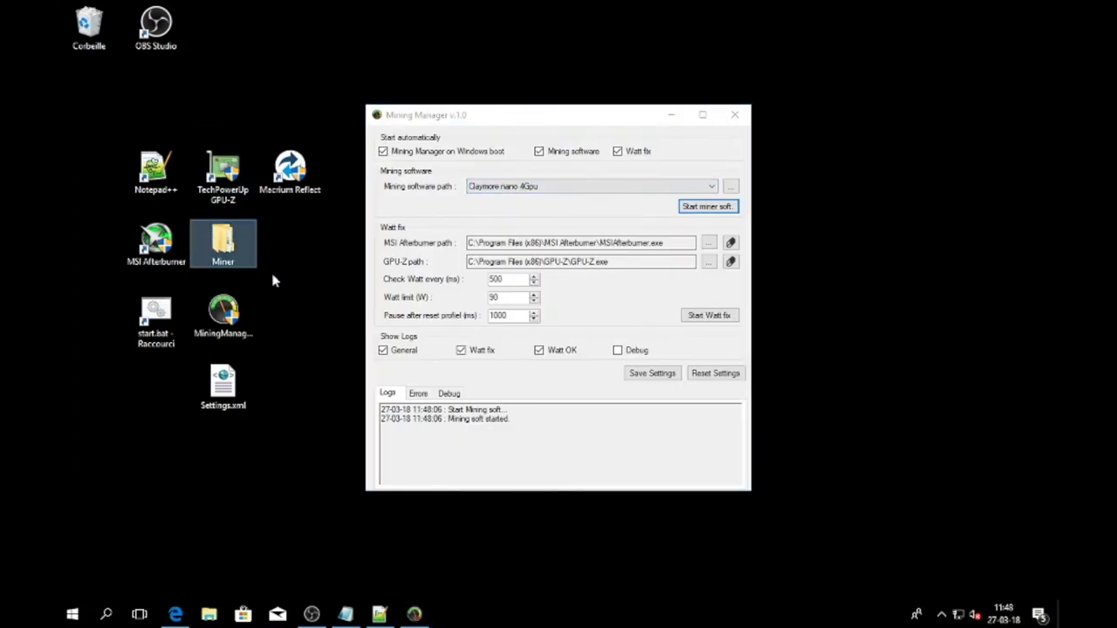
left_click(585, 186)
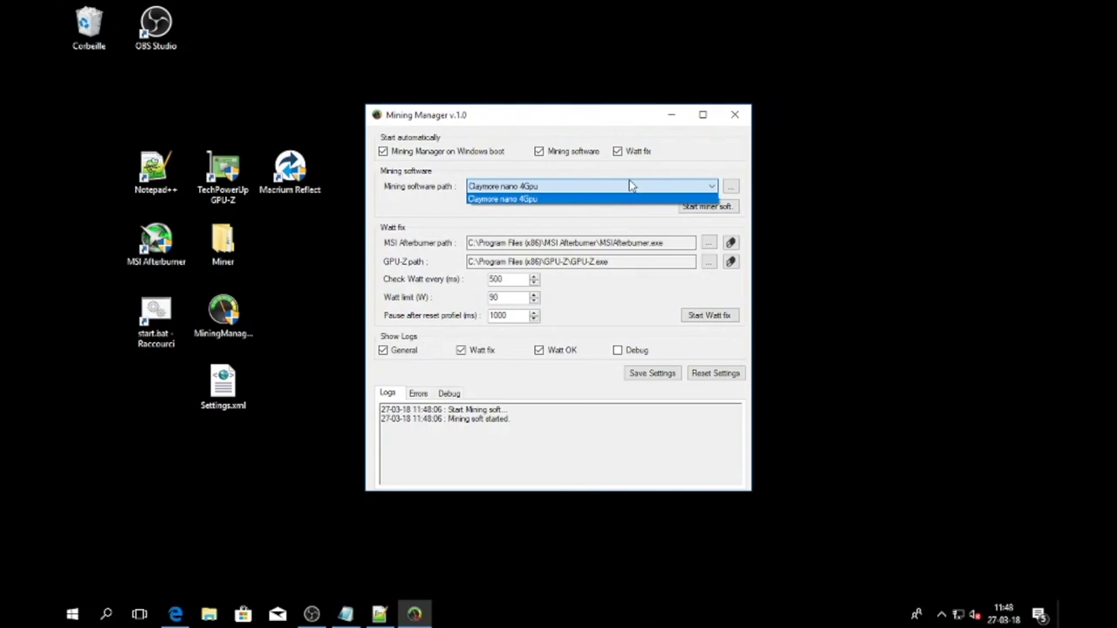
left_click(622, 187)
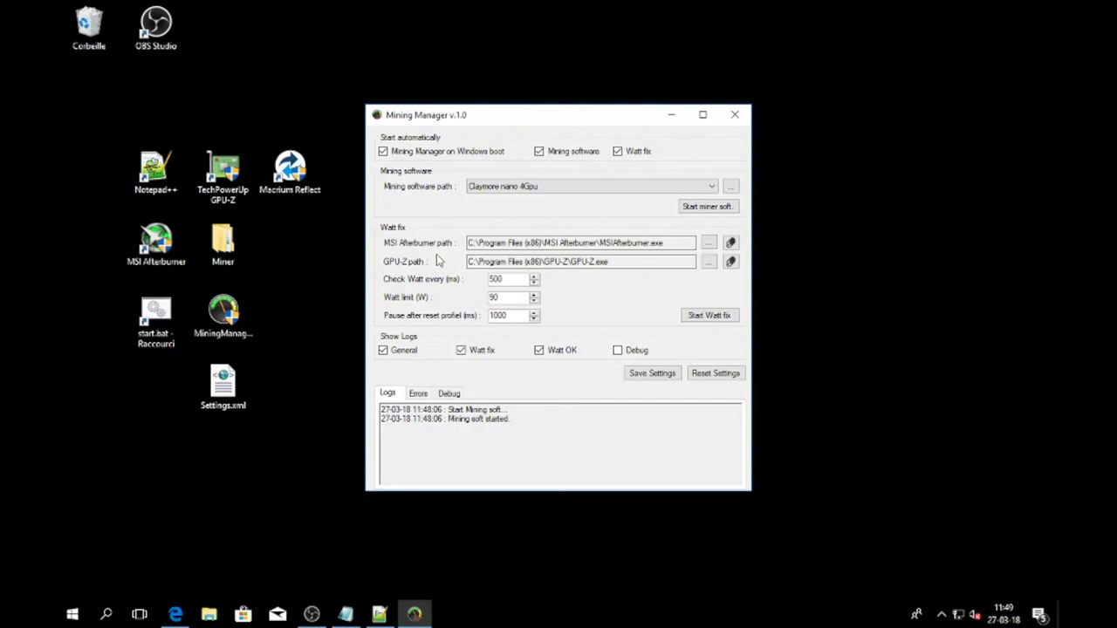
Review the MSI Afterburner path and look at its file selection dialog, closing it without choosing a file
key("ctrl+shift+Left")
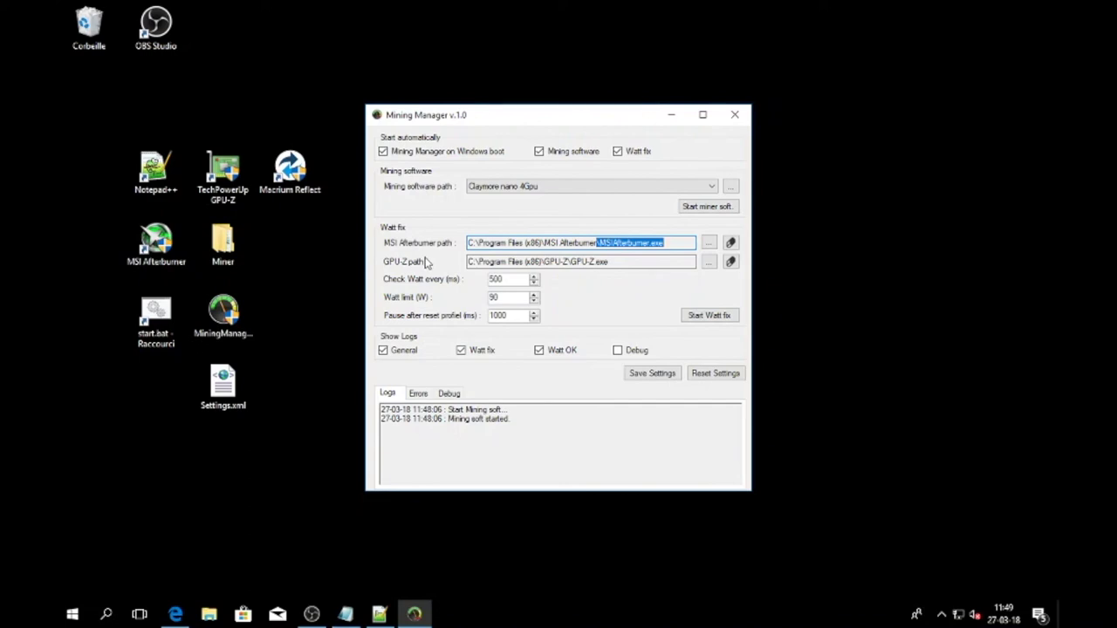
double_click(493, 297)
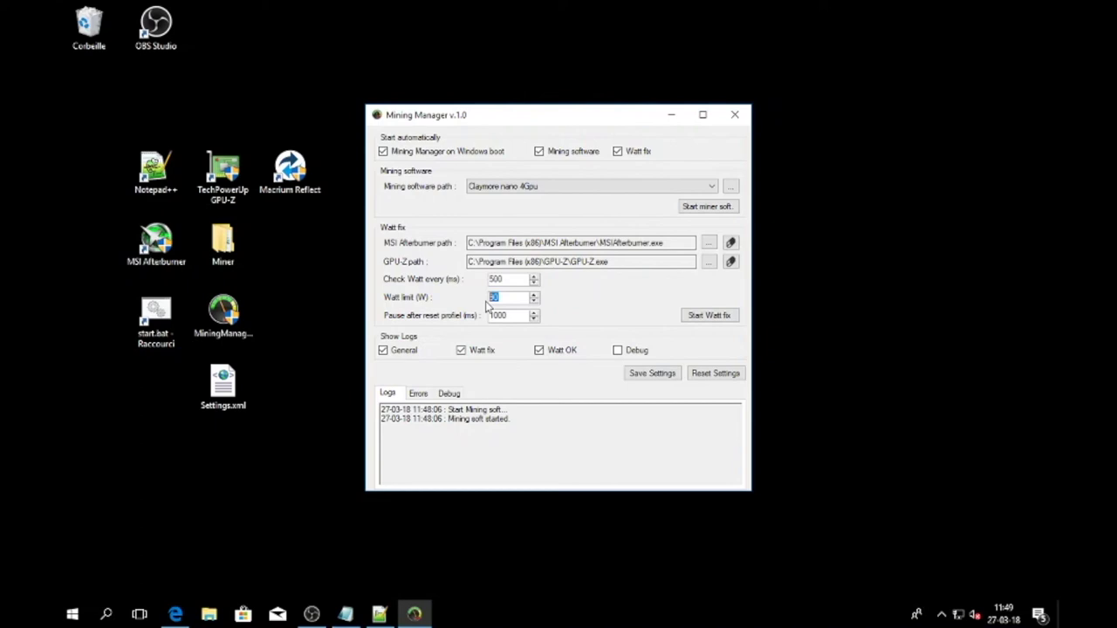
double_click(616, 243)
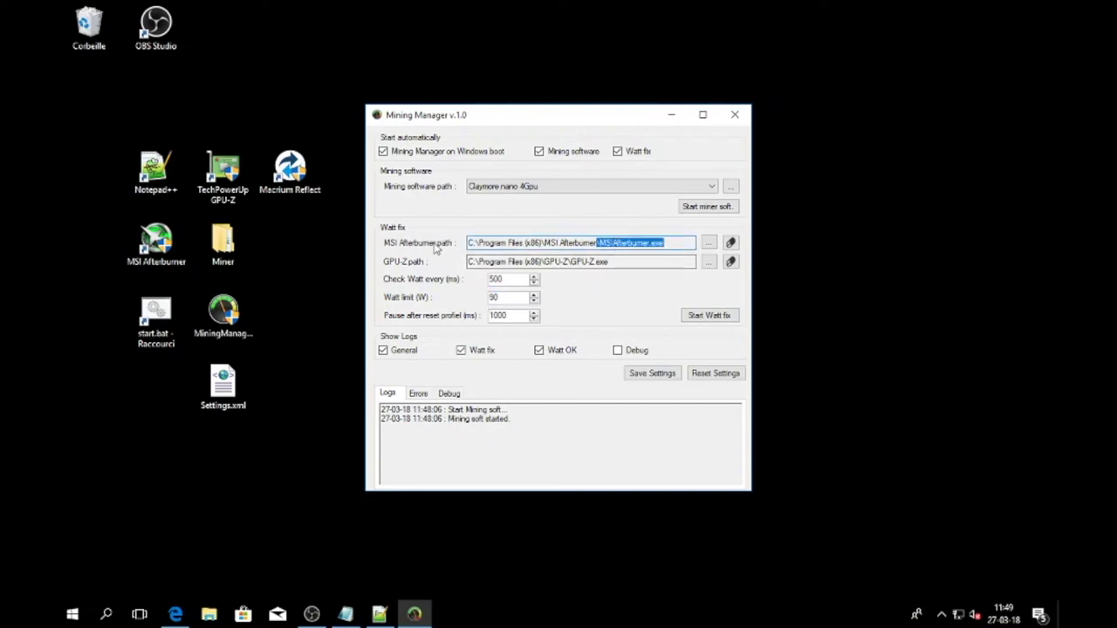
left_click(532, 244)
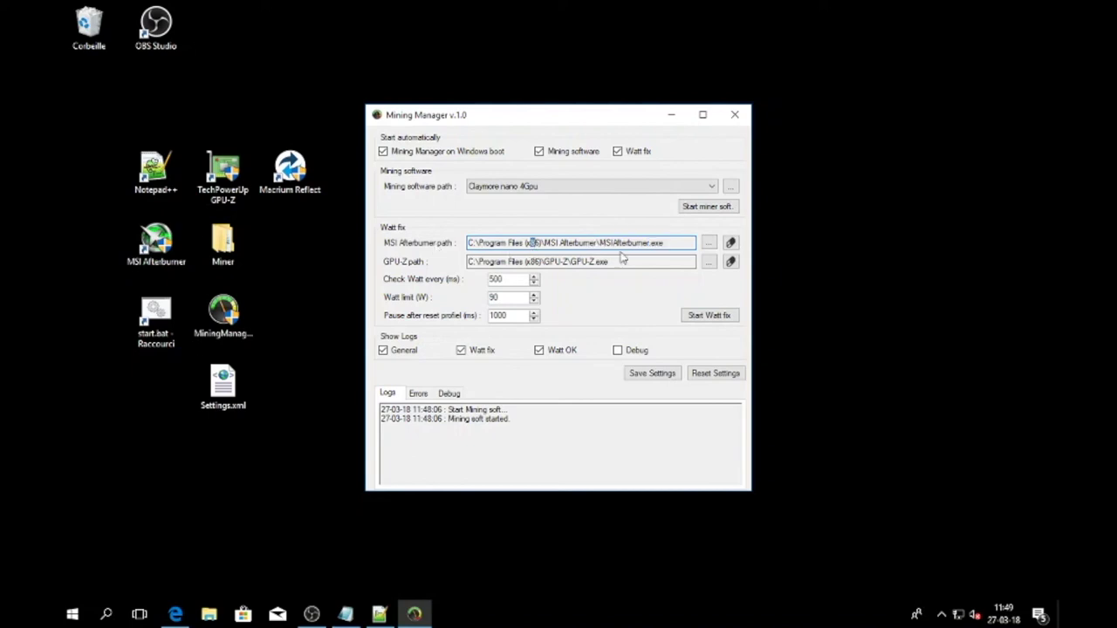
left_click_drag(670, 243, 458, 251)
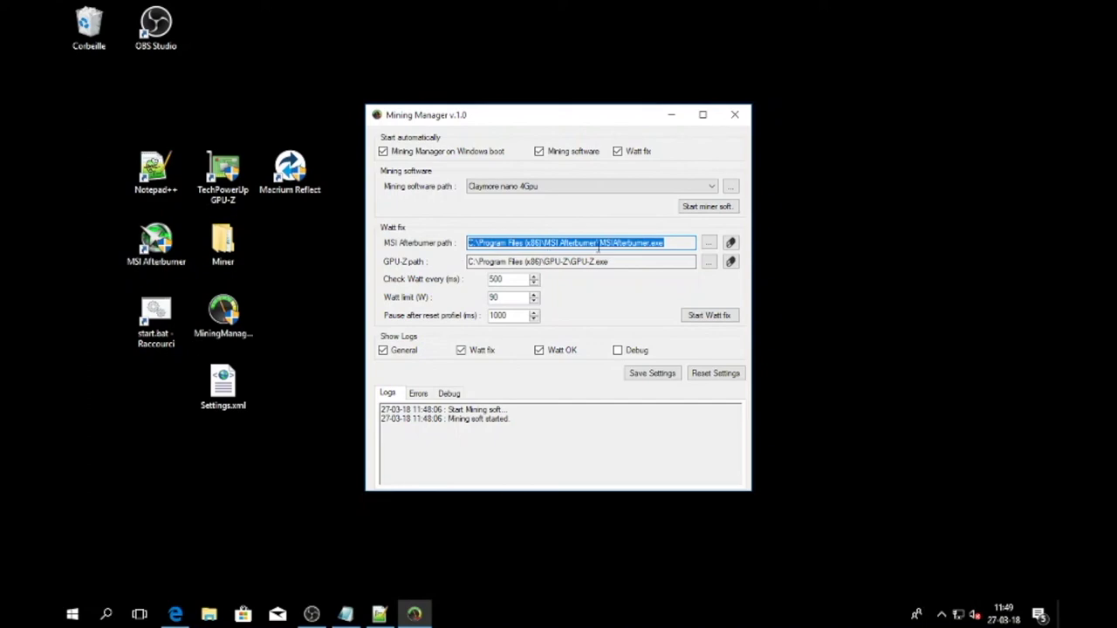
left_click(708, 243)
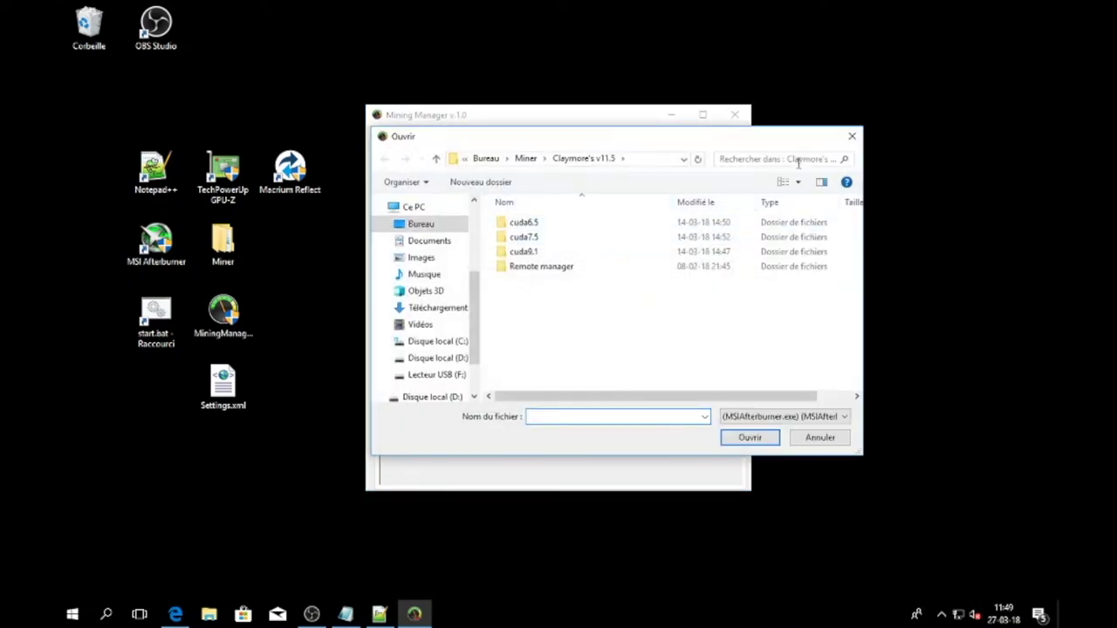
left_click(852, 136)
key("shift+Right")
key("shift+Right")
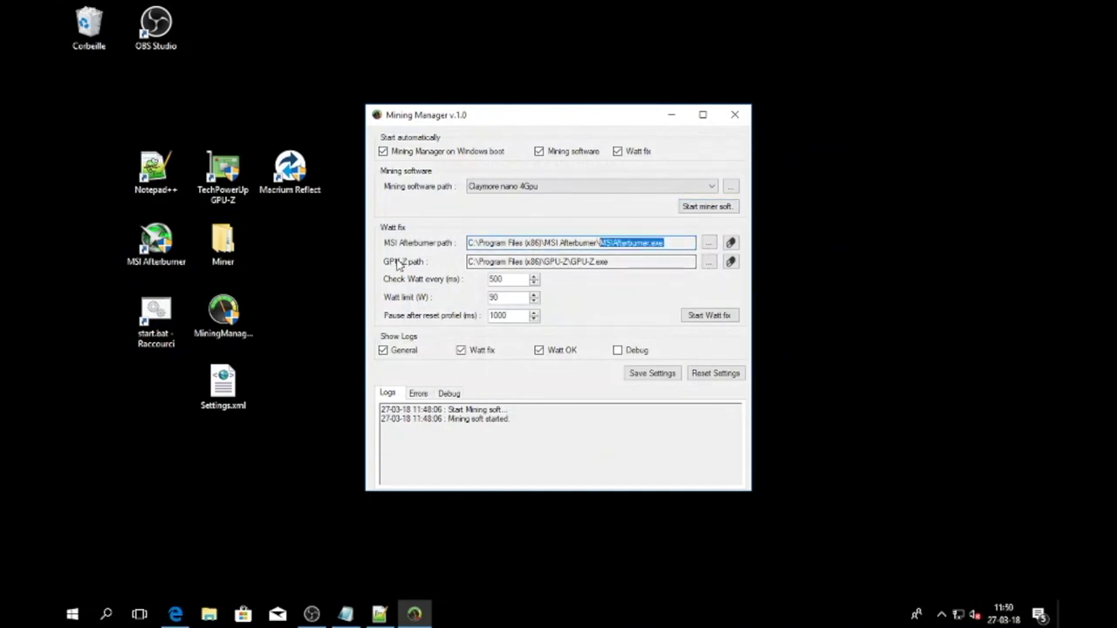
Review the GPU-Z path and look at its file selection dialog, closing it without choosing a file
left_click(608, 262)
left_click_drag(608, 262, 462, 265)
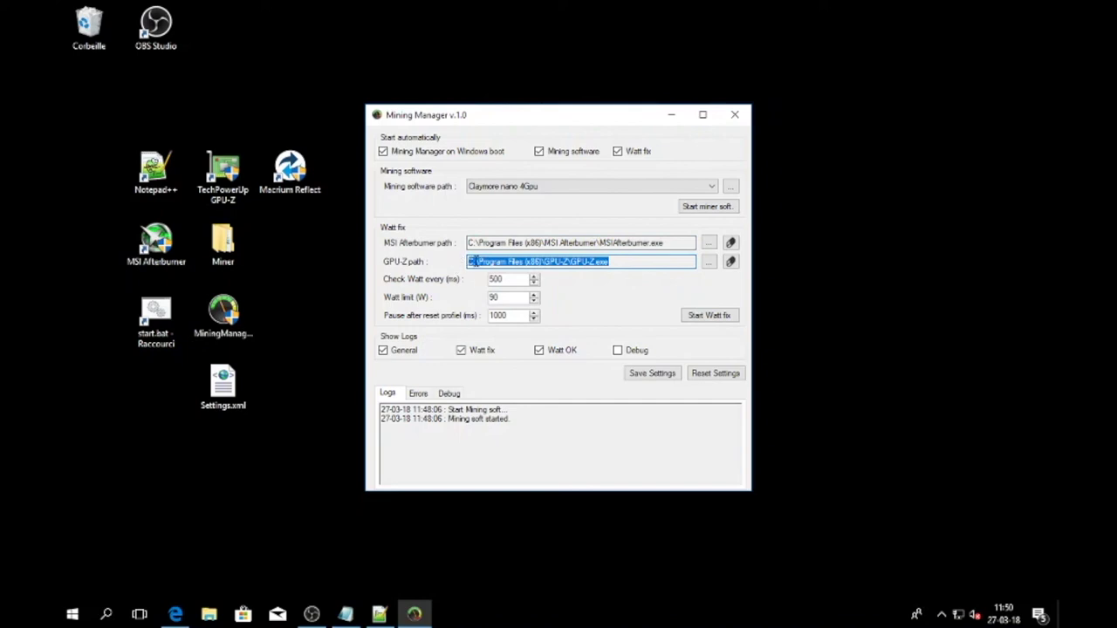
left_click(478, 262)
mouse_move(478, 262)
left_mouse_down()
mouse_move(610, 271)
mouse_move(464, 264)
left_mouse_up()
left_click(710, 263)
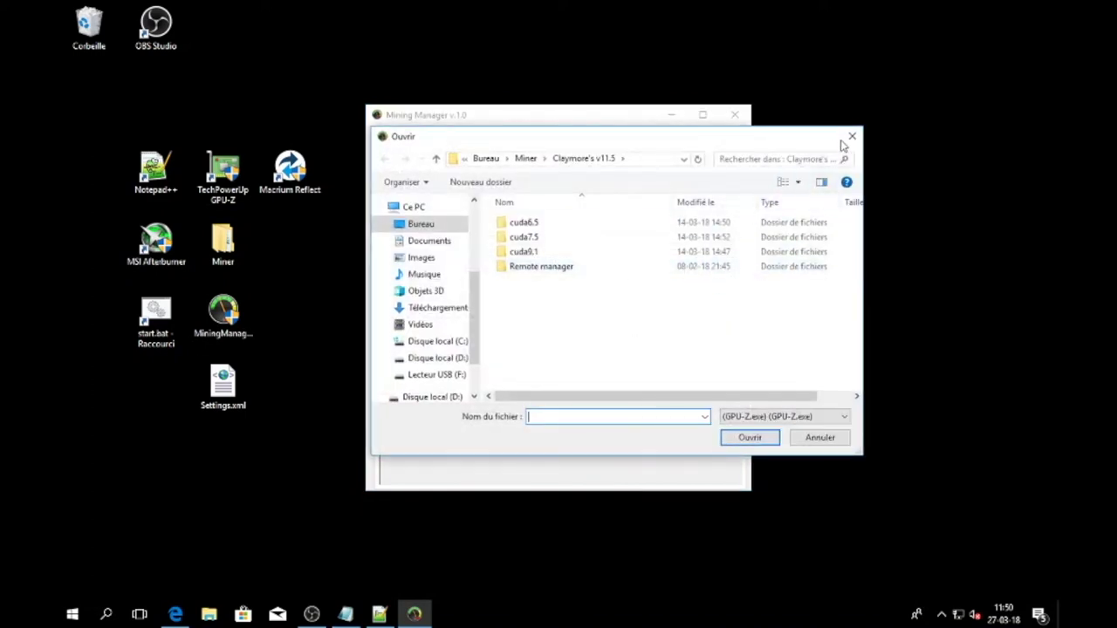
left_click(845, 115)
Review the Watt check interval and set the Watt limit to 100 W
double_click(494, 297)
left_click_drag(495, 298, 478, 300)
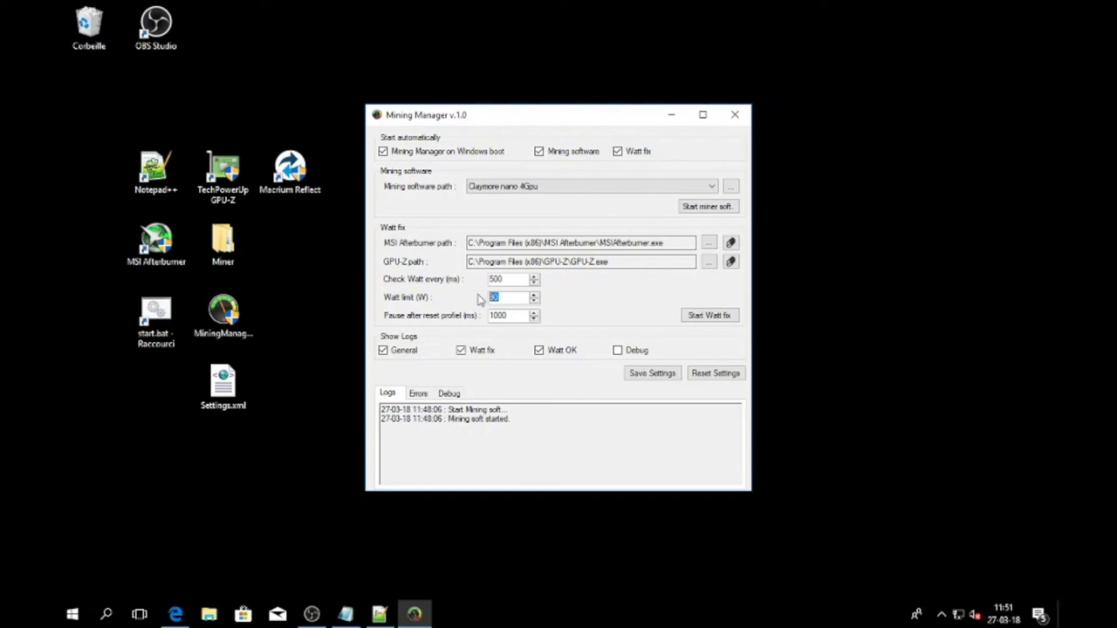
key("shift+Tab")
left_click(514, 279)
left_click_drag(515, 279, 483, 282)
double_click(573, 263)
left_click_drag(515, 298, 481, 305)
type("100")
key("Tab")
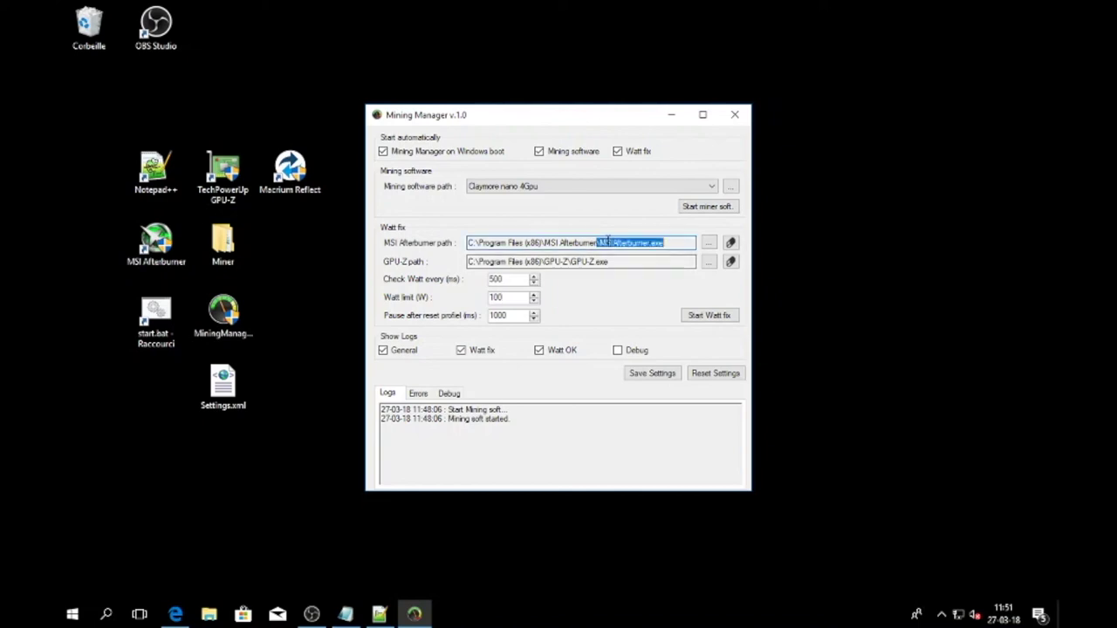
Review the Watt check interval, Watt limit and pause after profile reset against the MSI Afterburner path
left_click(515, 294)
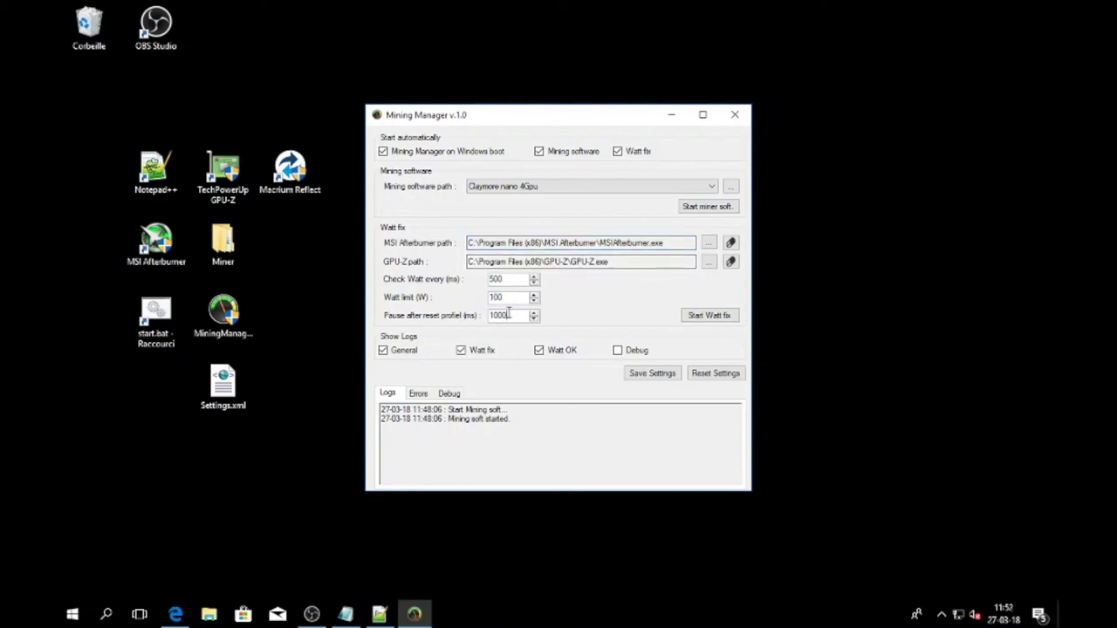
double_click(499, 315)
left_click(507, 298)
left_click_drag(507, 297, 485, 316)
left_click_drag(597, 243, 665, 244)
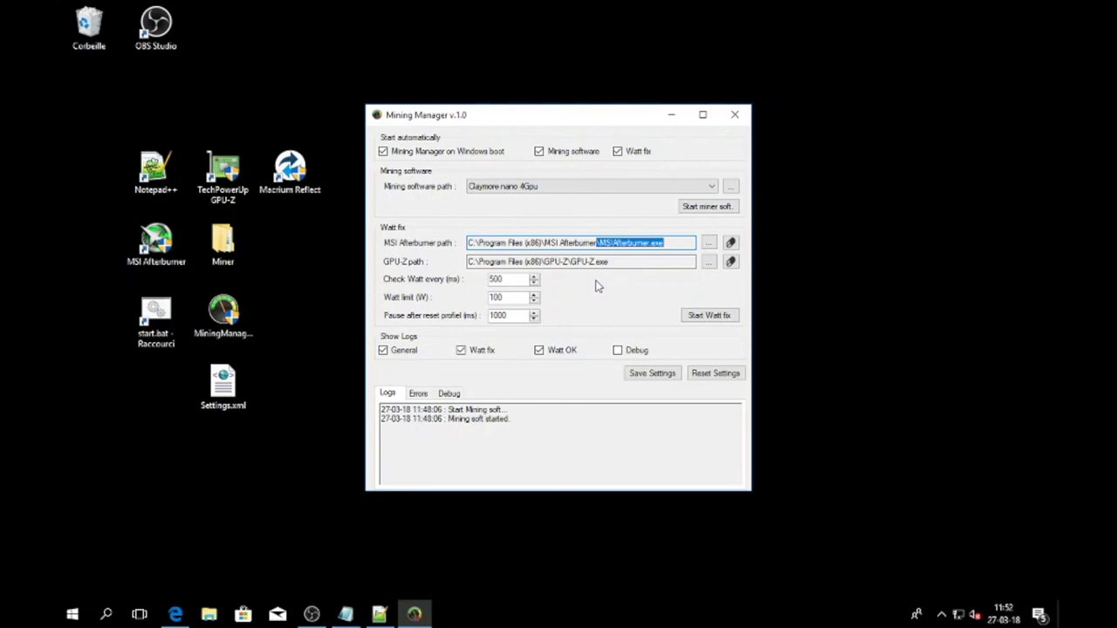
double_click(516, 278)
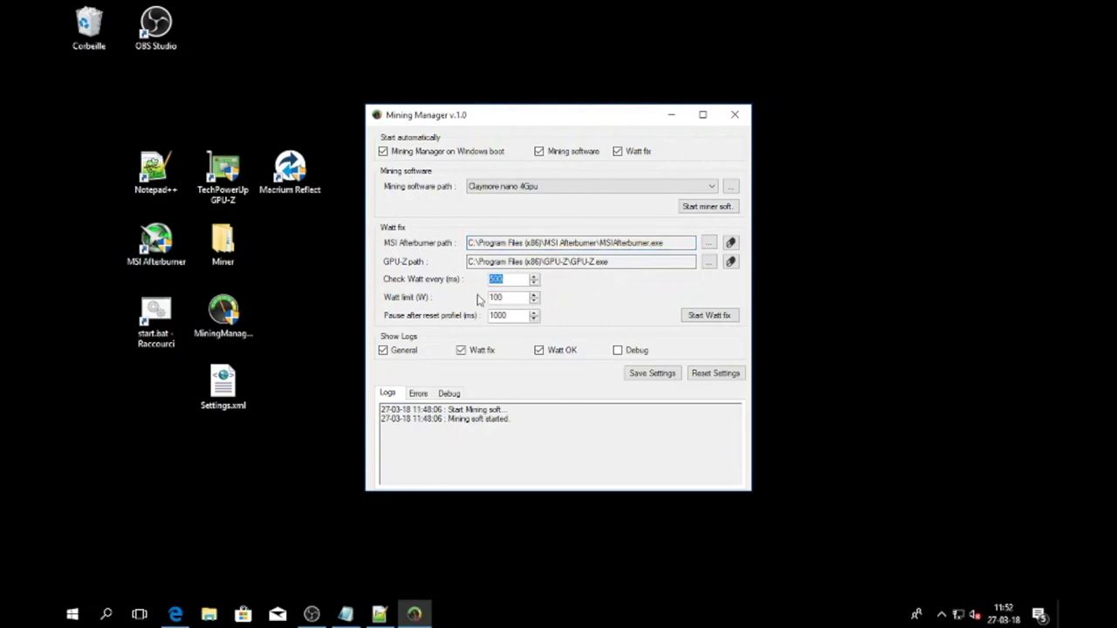
key("shift+Tab")
key("shift+Tab")
double_click(519, 279)
double_click(515, 317)
Start the Watt fix and launch MSI Afterburner from the desktop
left_click(712, 317)
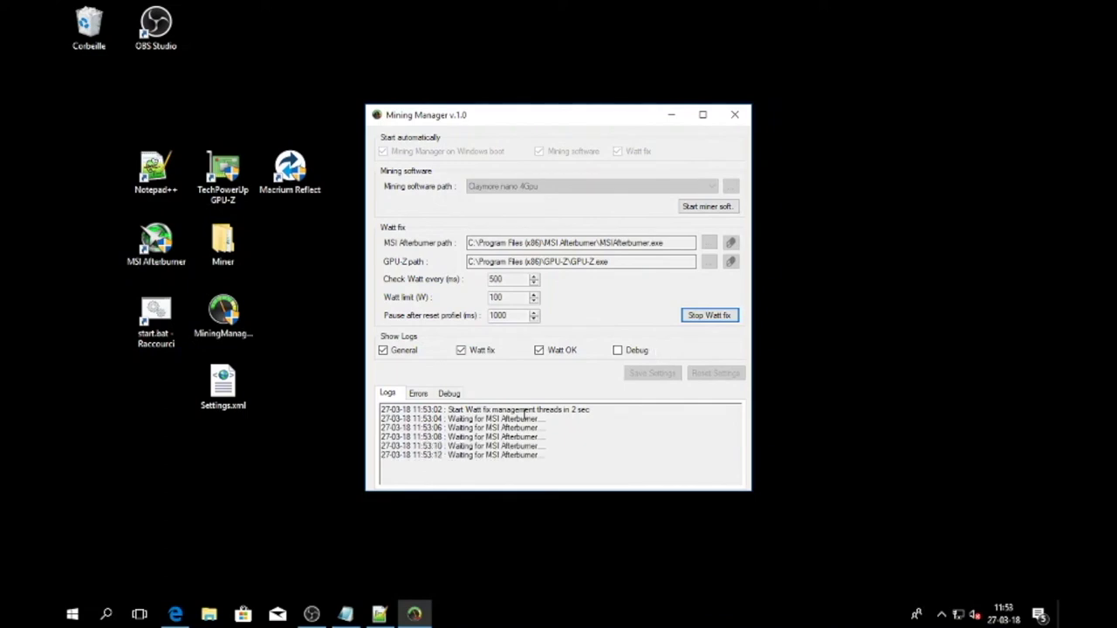
left_click(942, 614)
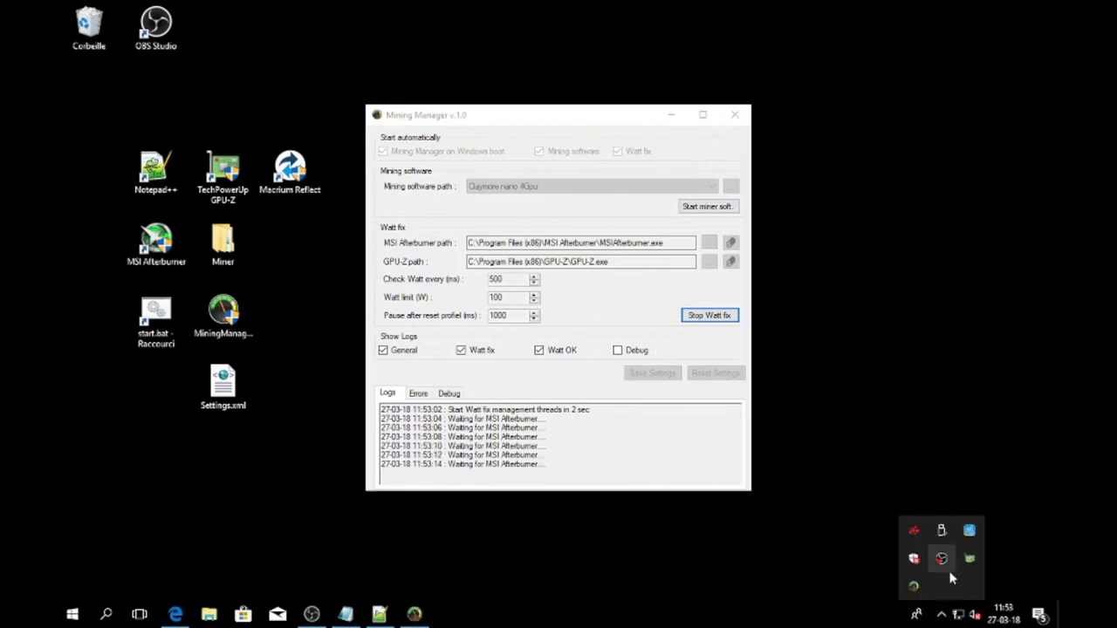
left_click(157, 247)
double_click(158, 247)
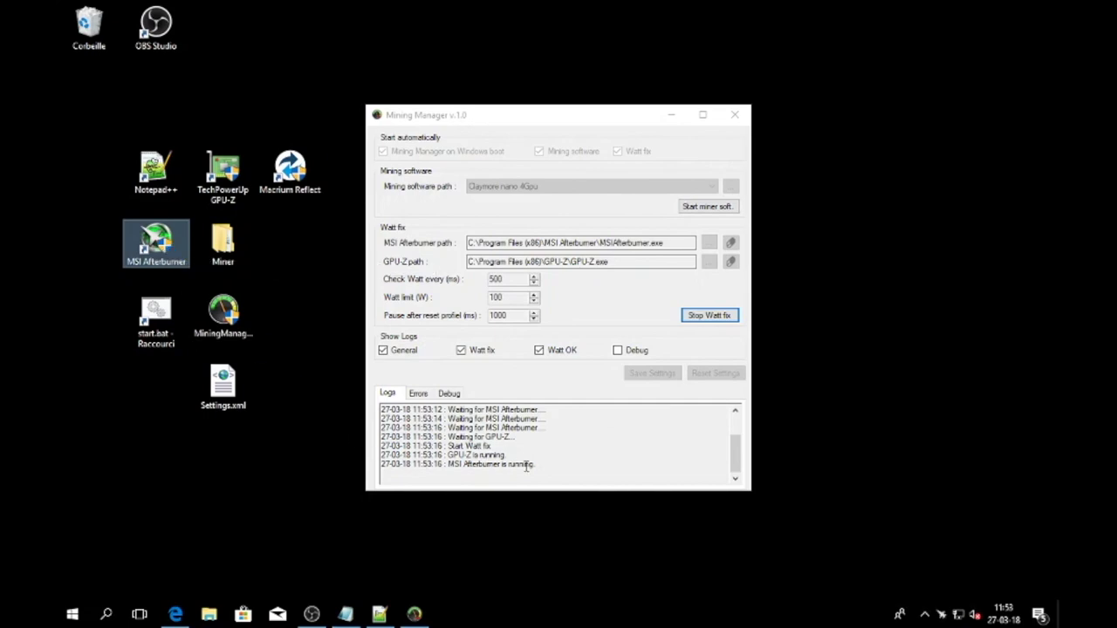
Open the running GPU-Z, select the first Radeon RX 580 Series card and place its window beside Mining Manager
left_click(924, 615)
right_click(947, 576)
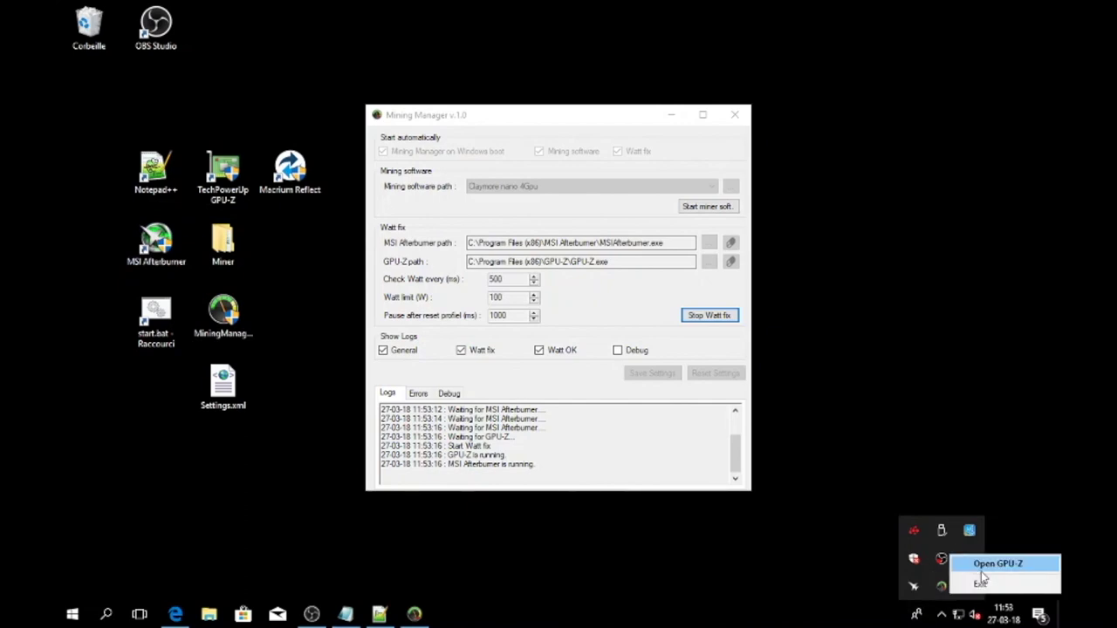
left_click(995, 564)
left_click(548, 466)
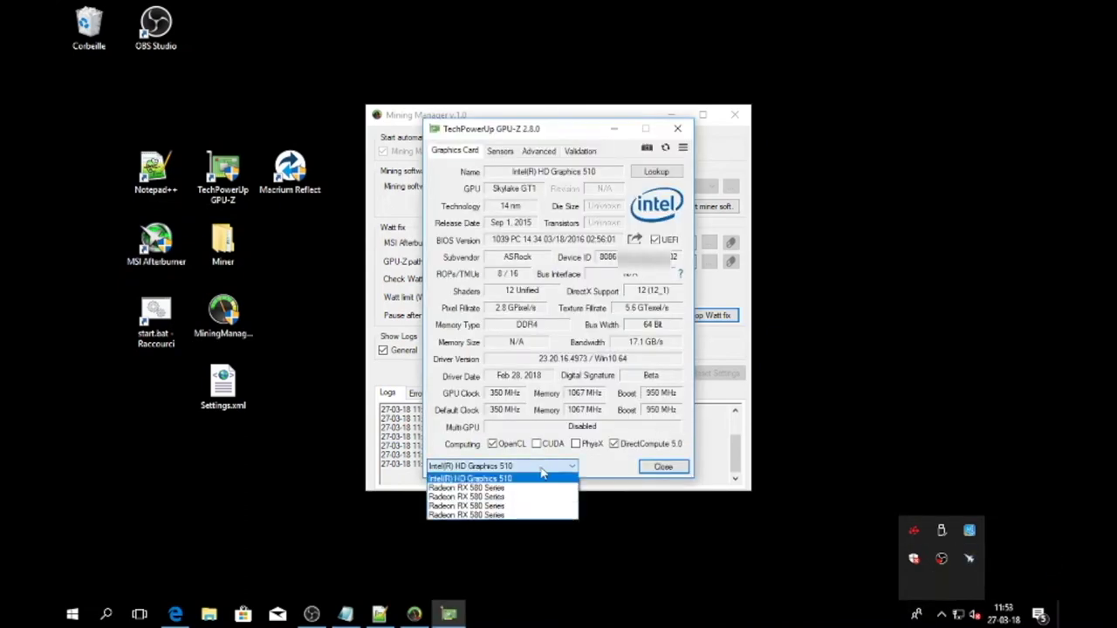
left_click(503, 490)
left_click_drag(544, 123, 914, 77)
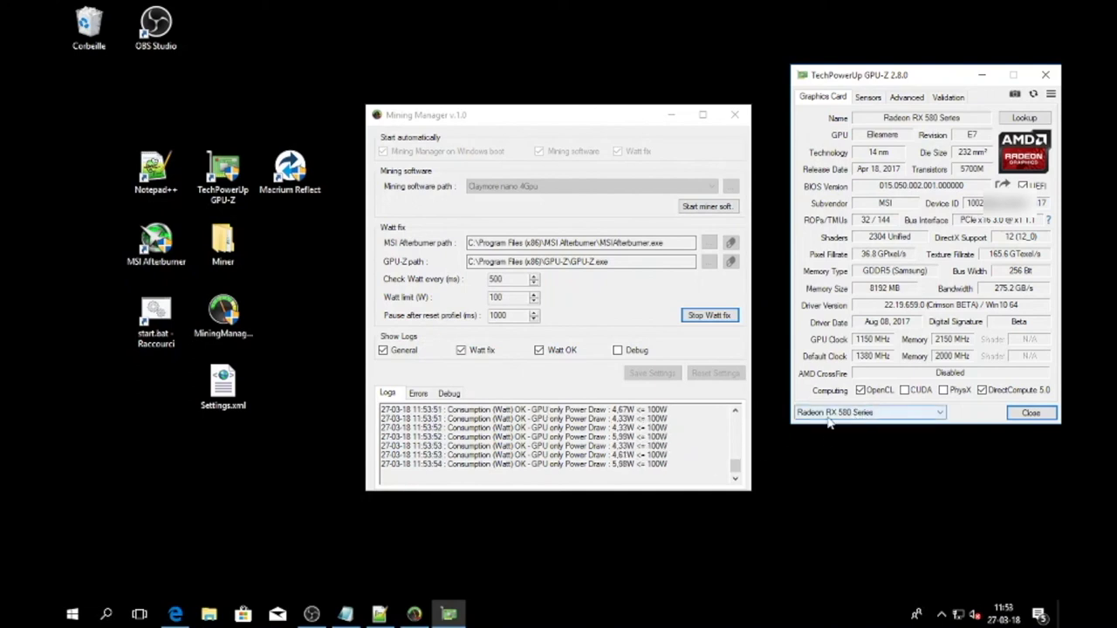
Switch the Watt OK log messages off, on and off again while checking the power draw entries against the Watt limit
left_click(517, 298)
double_click(498, 296)
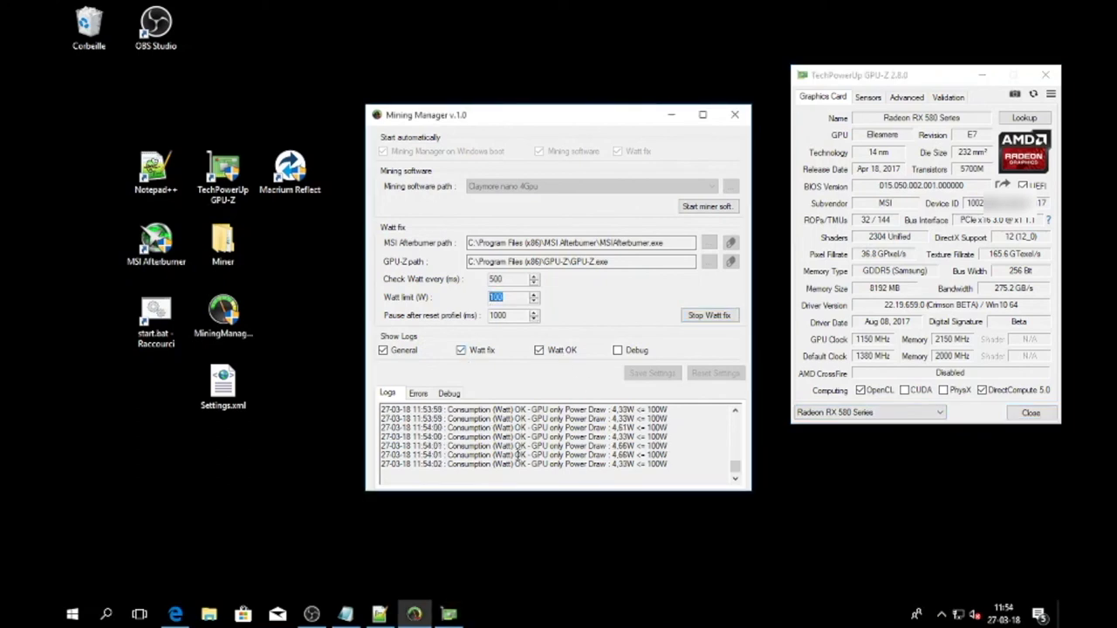
left_click(539, 350)
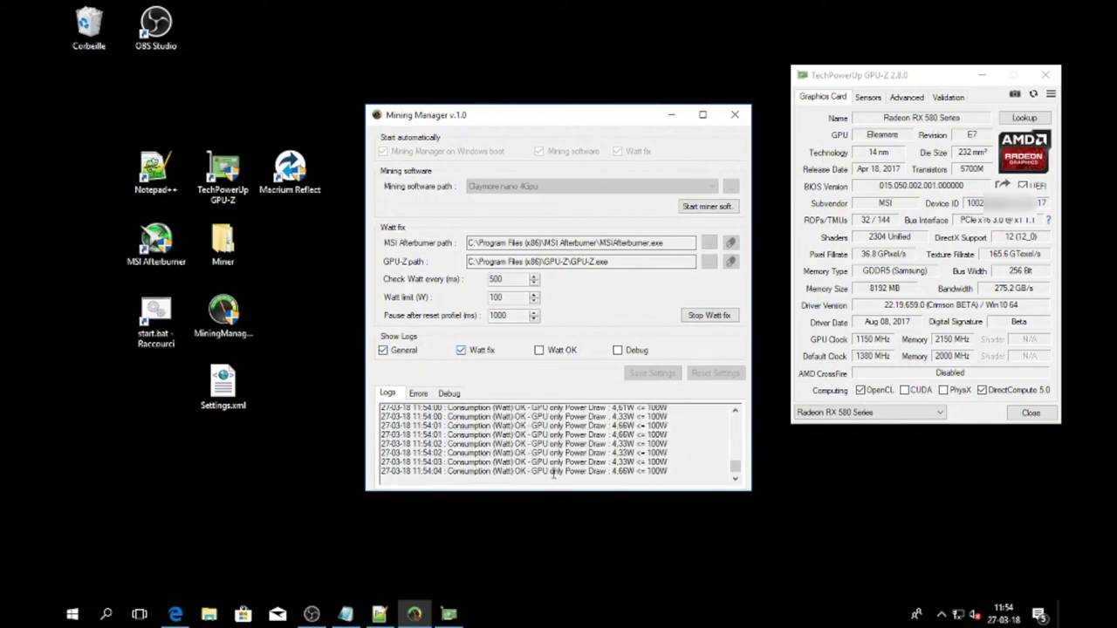
left_click_drag(513, 297, 479, 298)
left_click(538, 351)
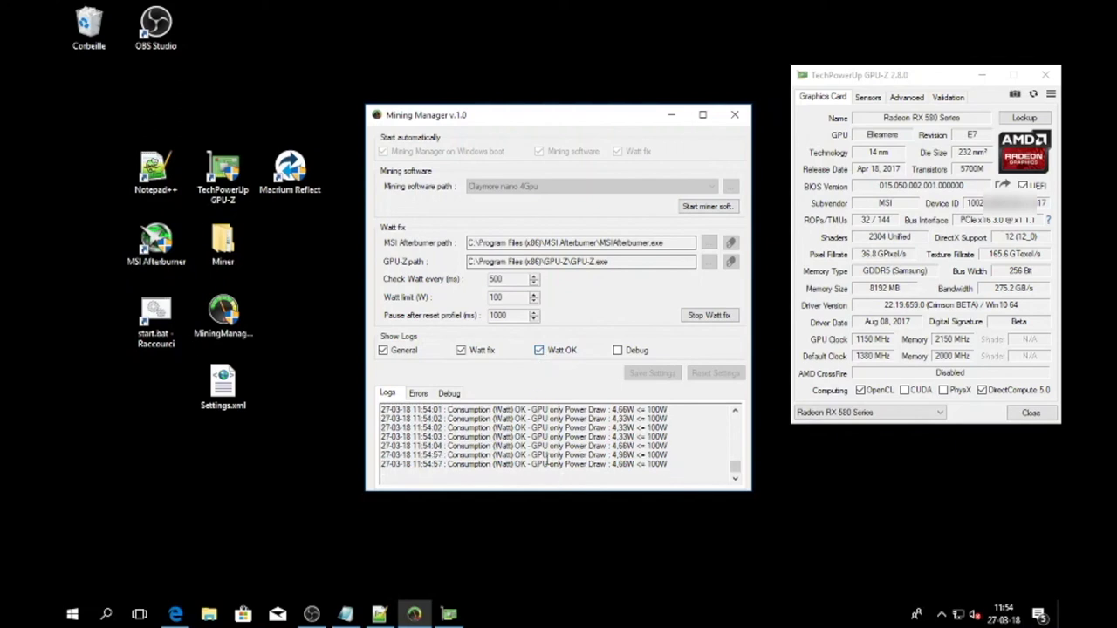
left_click(539, 351)
Enable Debug logging for a short capture, disable it again and examine the recorded Watt fix thread entries
left_click(617, 351)
left_click(450, 394)
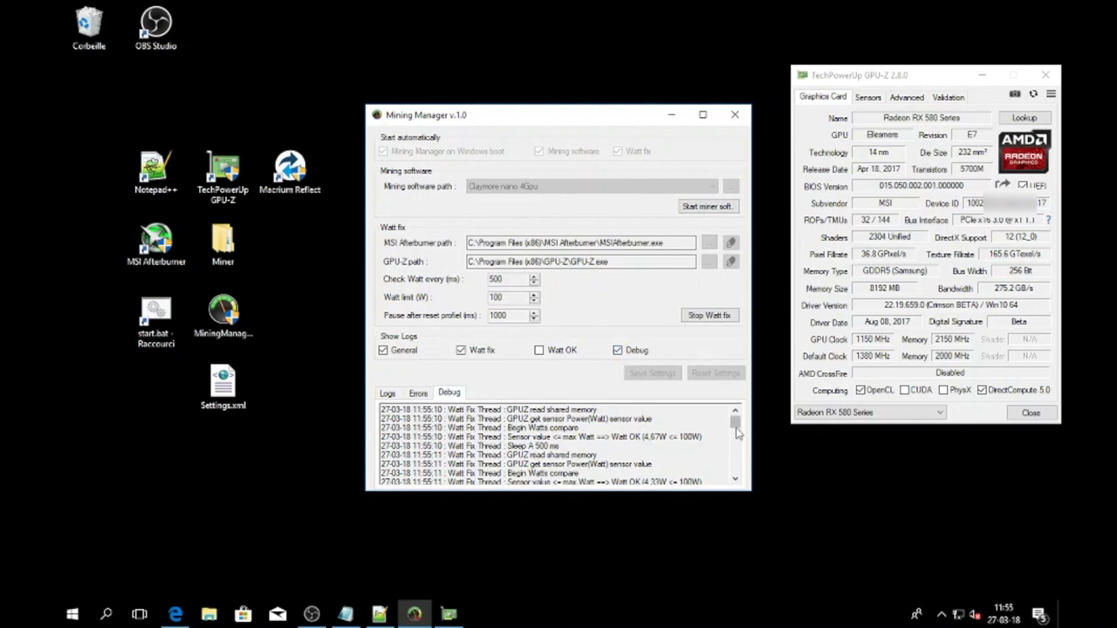
left_click_drag(736, 421, 737, 462)
left_click(637, 351)
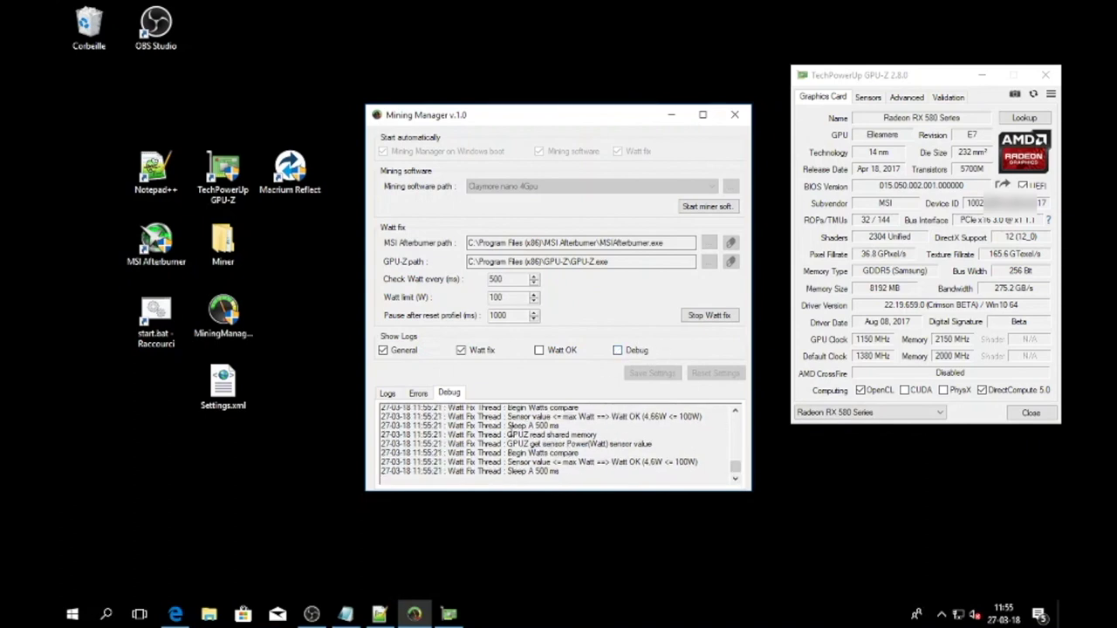
left_click_drag(527, 436, 578, 436)
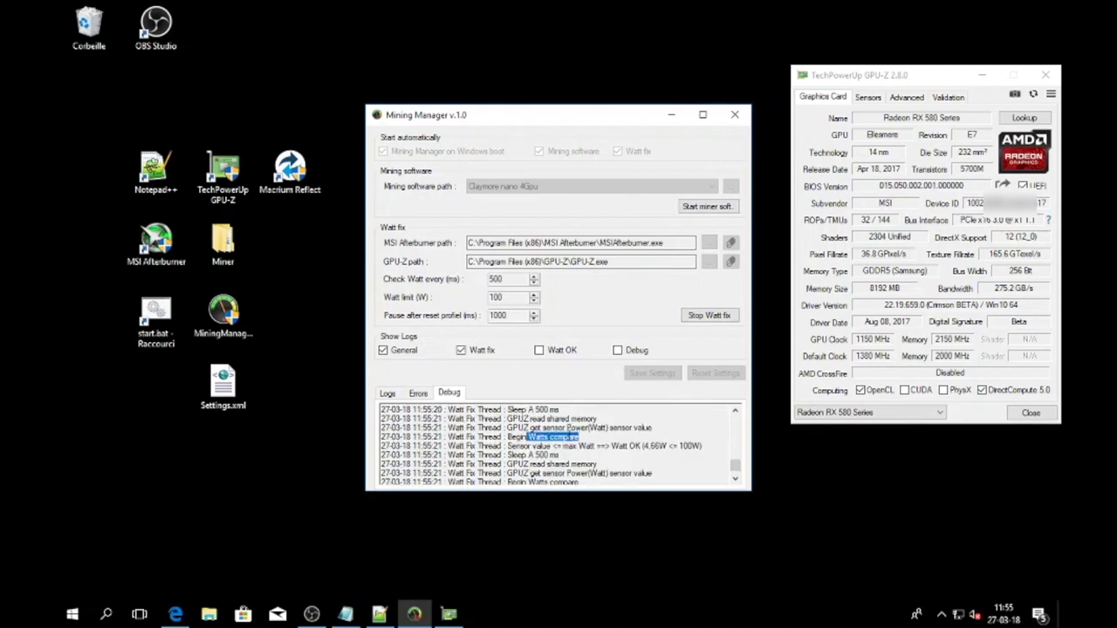
left_click(521, 455)
left_click_drag(521, 455, 590, 460)
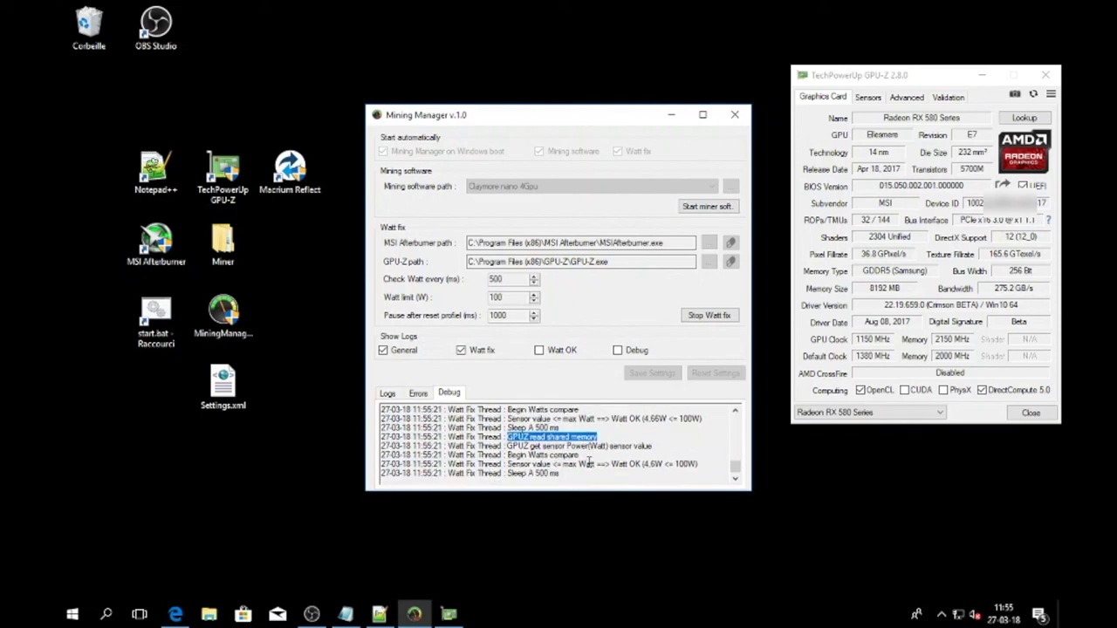
Examine the Watt fix thread errors from the first entry of the error log
left_click(417, 393)
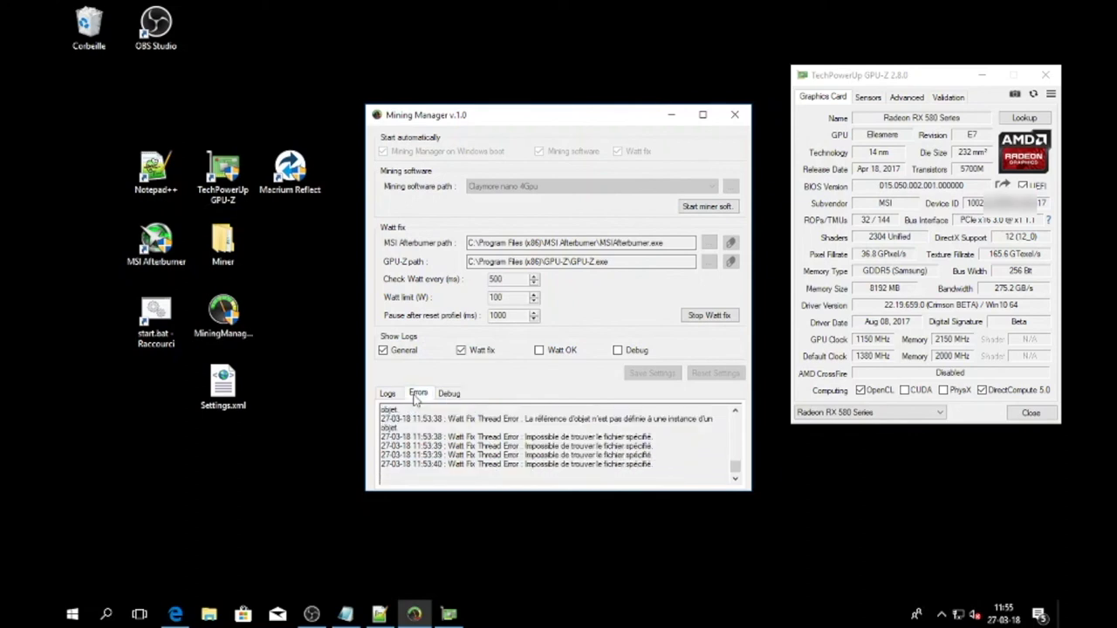
left_click(736, 467)
left_click_drag(735, 470, 734, 409)
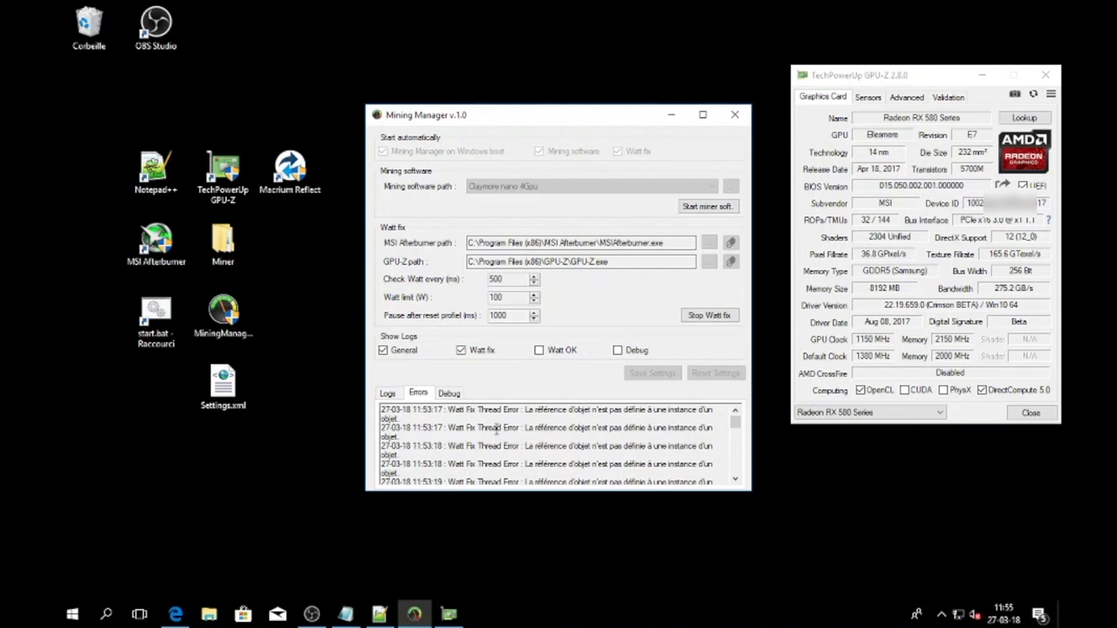
Return to the general logs and start the Claymore nano 4Gpu miner with the Watt fix running
left_click(389, 394)
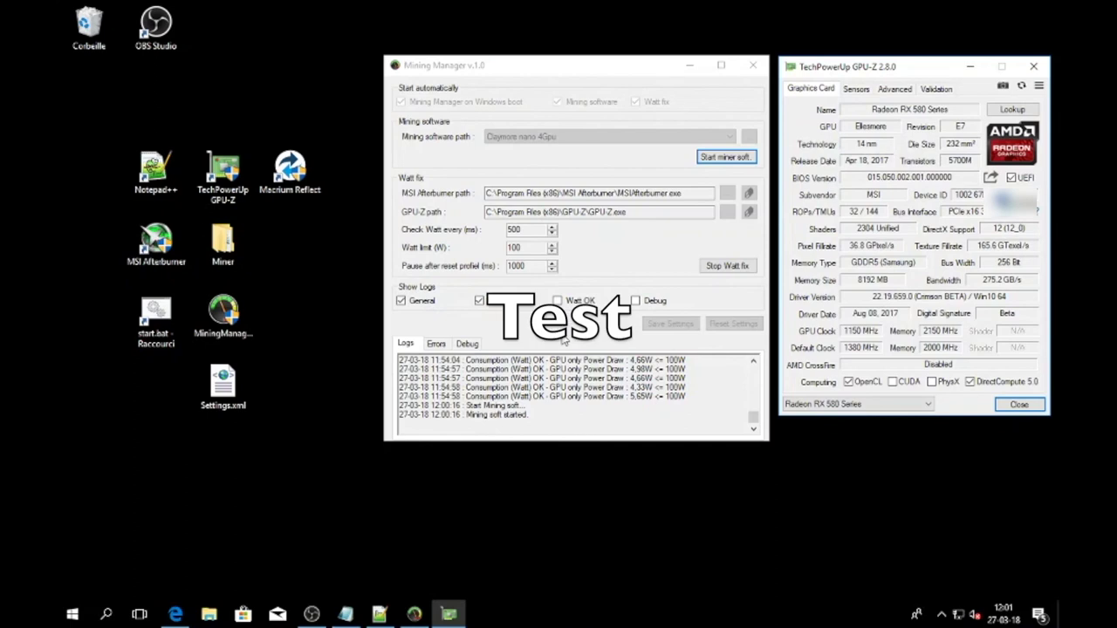
left_click(711, 158)
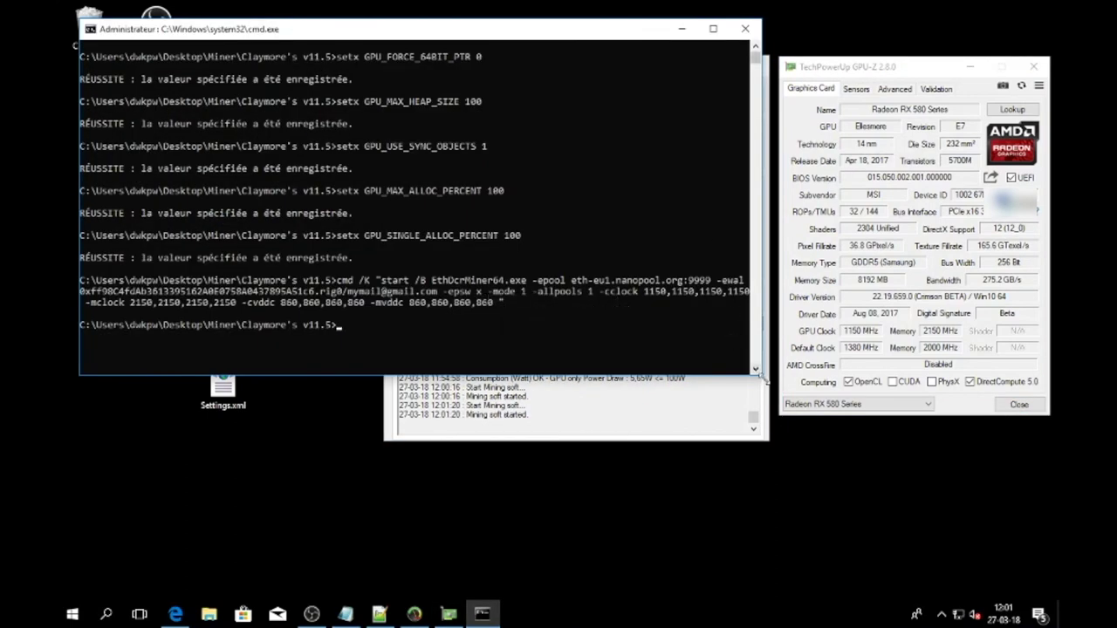
Arrange the miner console and Mining Manager windows so both can be followed, and show the sensor readings in GPU-Z
left_click_drag(759, 377, 696, 381)
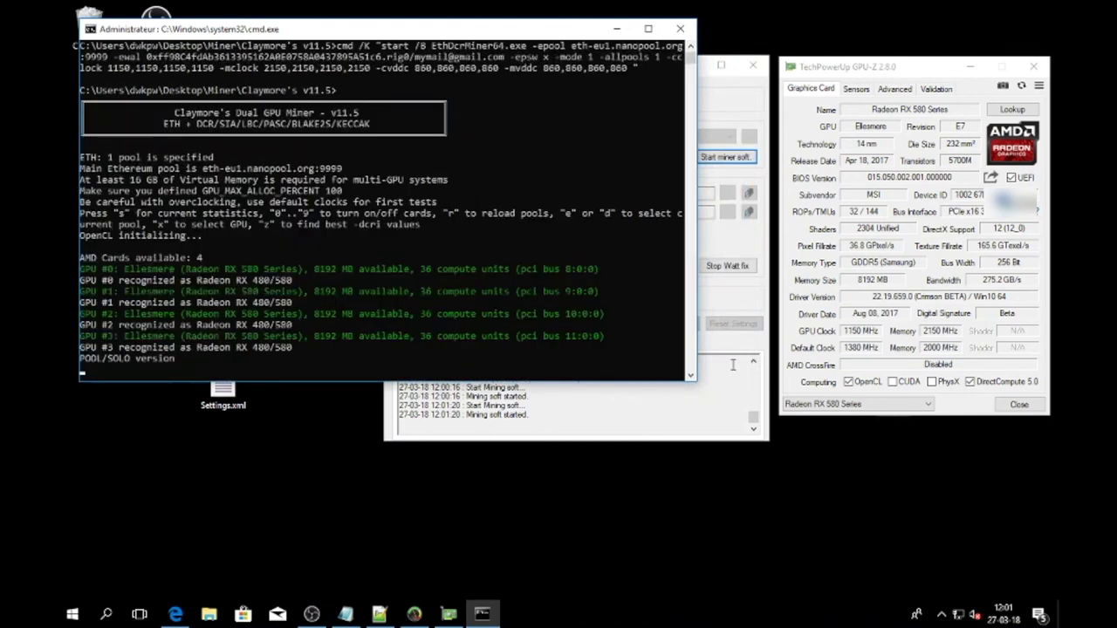
left_click(856, 89)
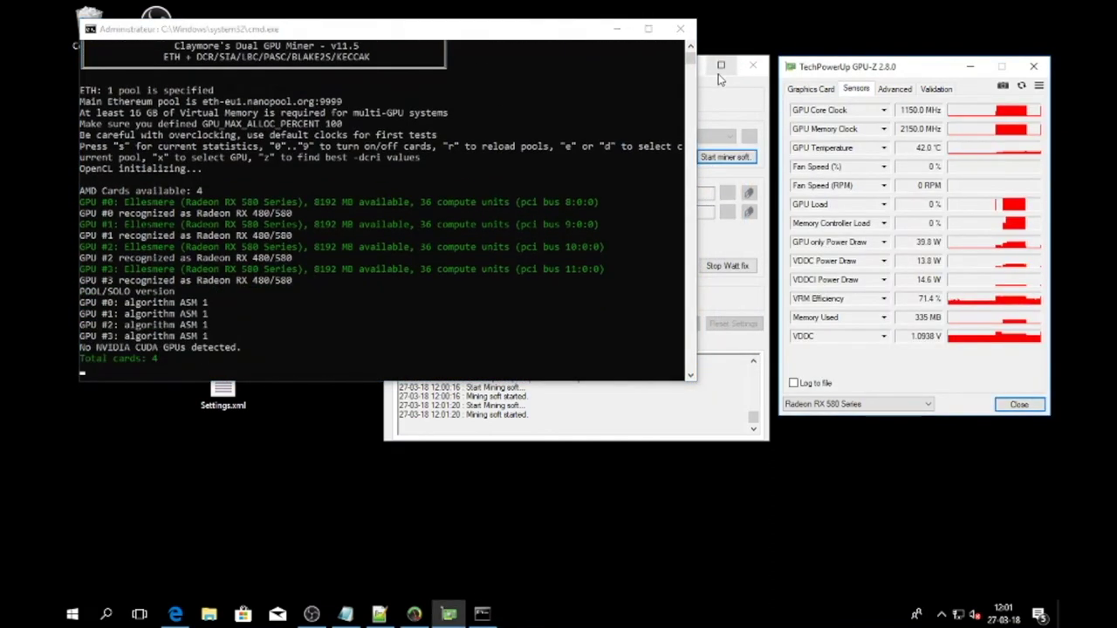
left_click(729, 104)
left_click_drag(656, 67, 637, 203)
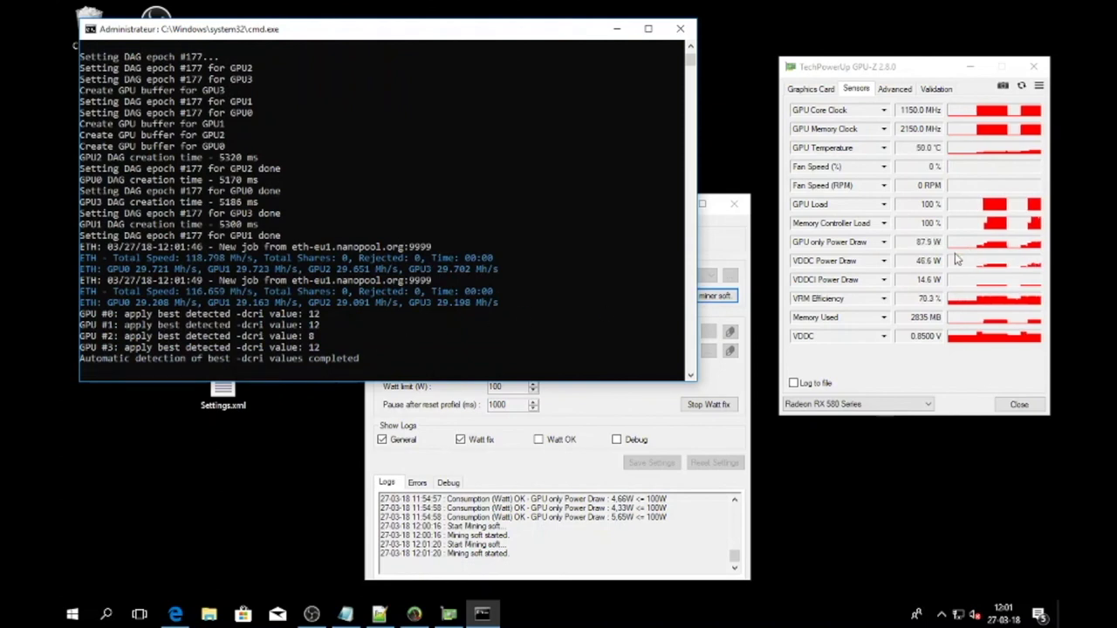
Check the GPU only Power Draw of the other Radeon RX 580 cards one after another in the GPU-Z sensors
left_click(914, 404)
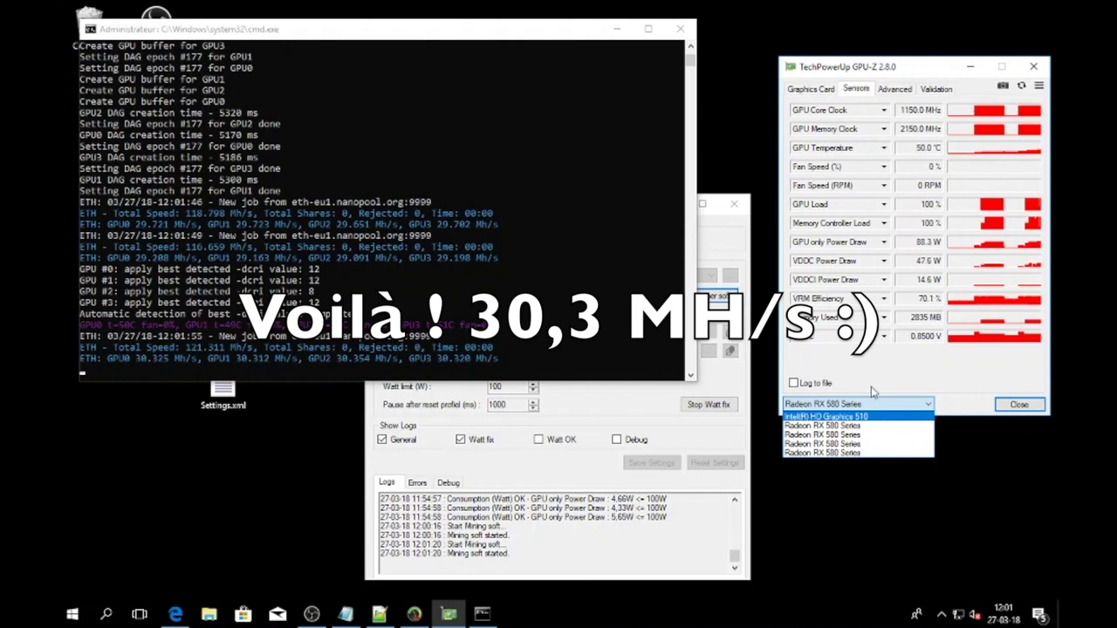
left_click(845, 439)
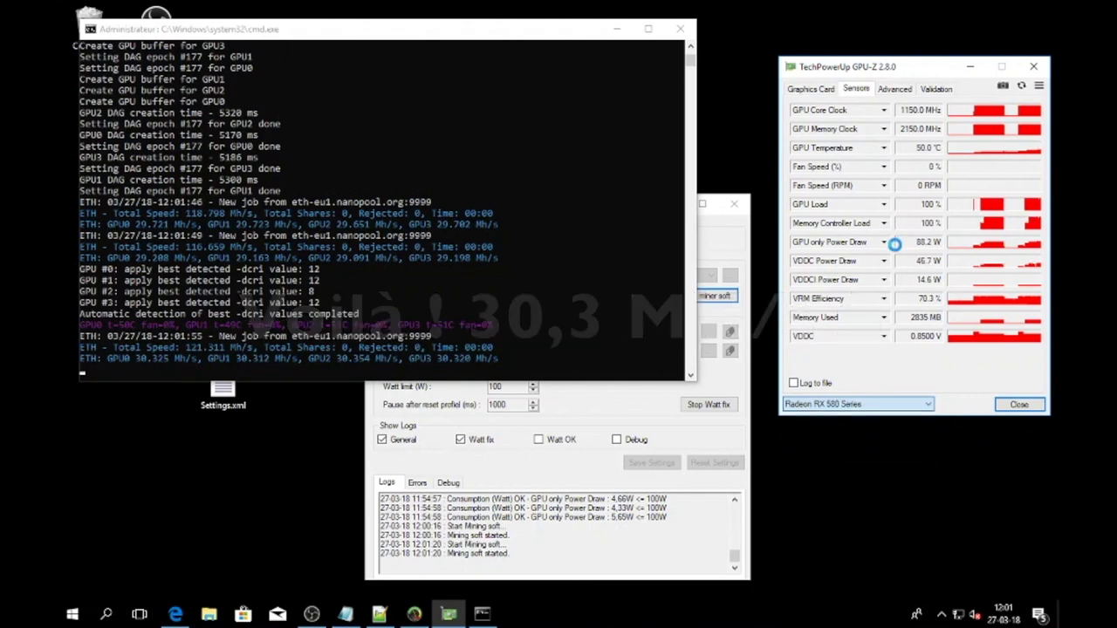
left_click(871, 406)
left_click(862, 445)
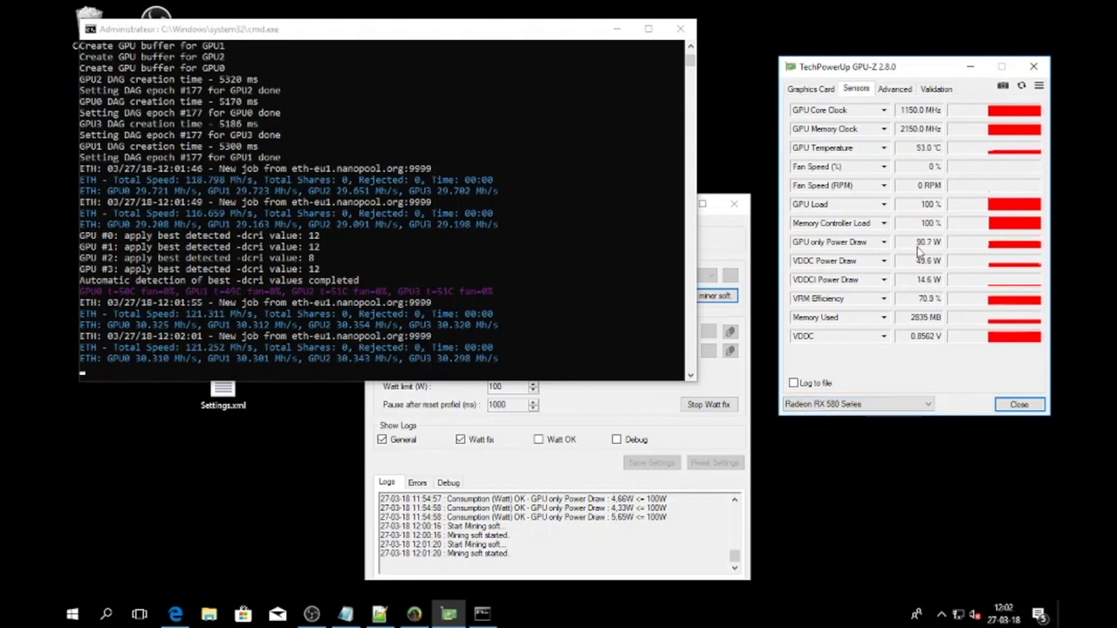
left_click(878, 404)
left_click(843, 453)
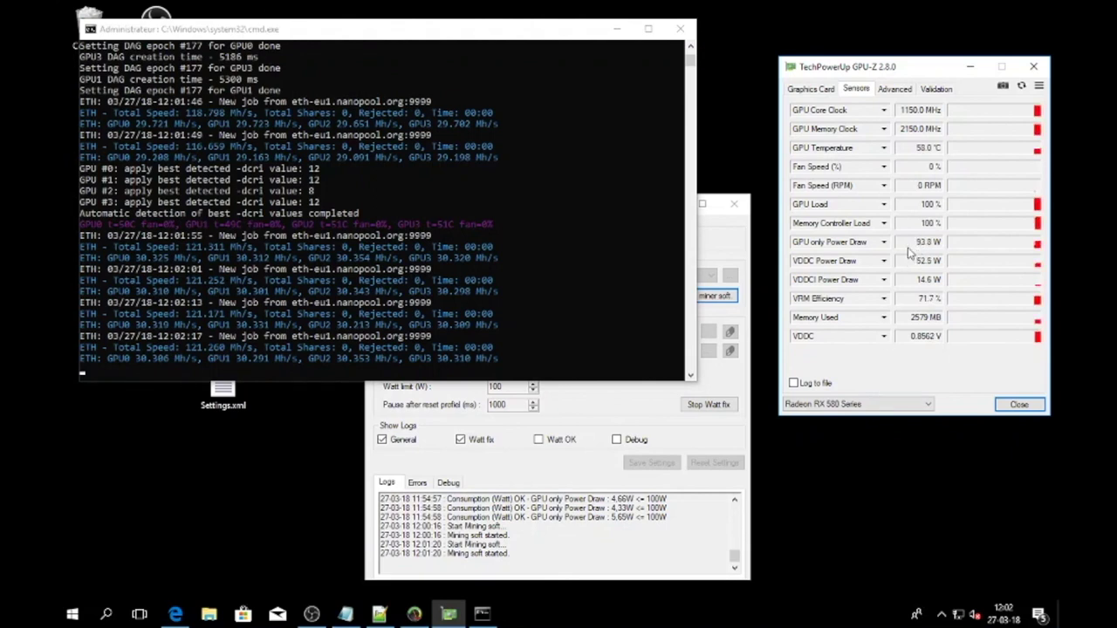
Examine the latest entries of Mining Manager's error log and show the first Radeon RX 580's sensors in GPU-Z
left_click(421, 482)
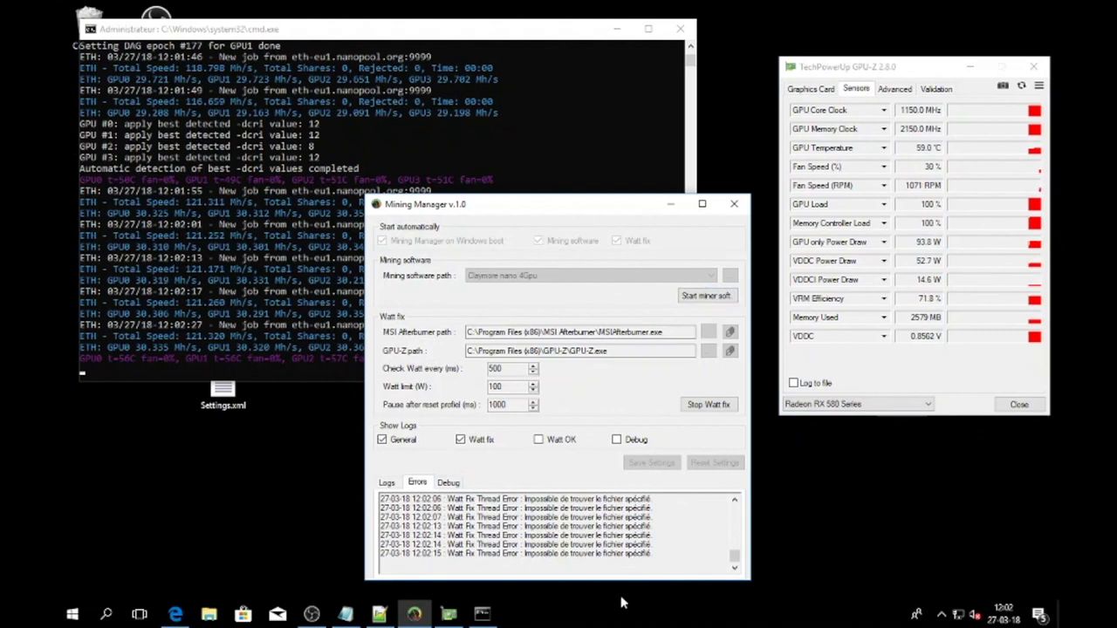
left_click(735, 568)
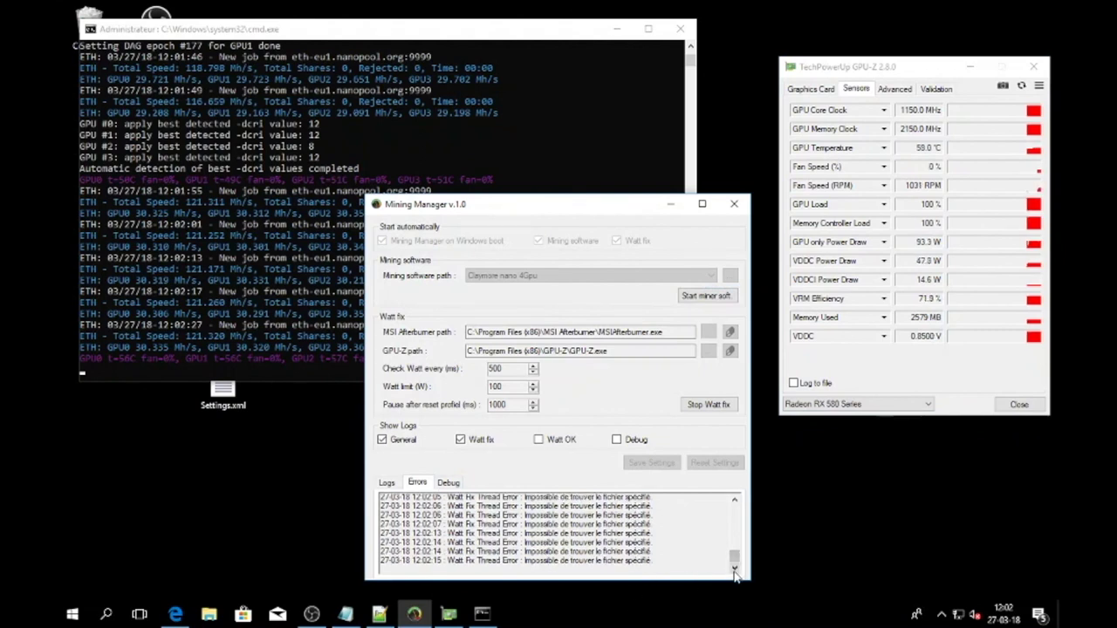
left_click(877, 410)
left_click(864, 429)
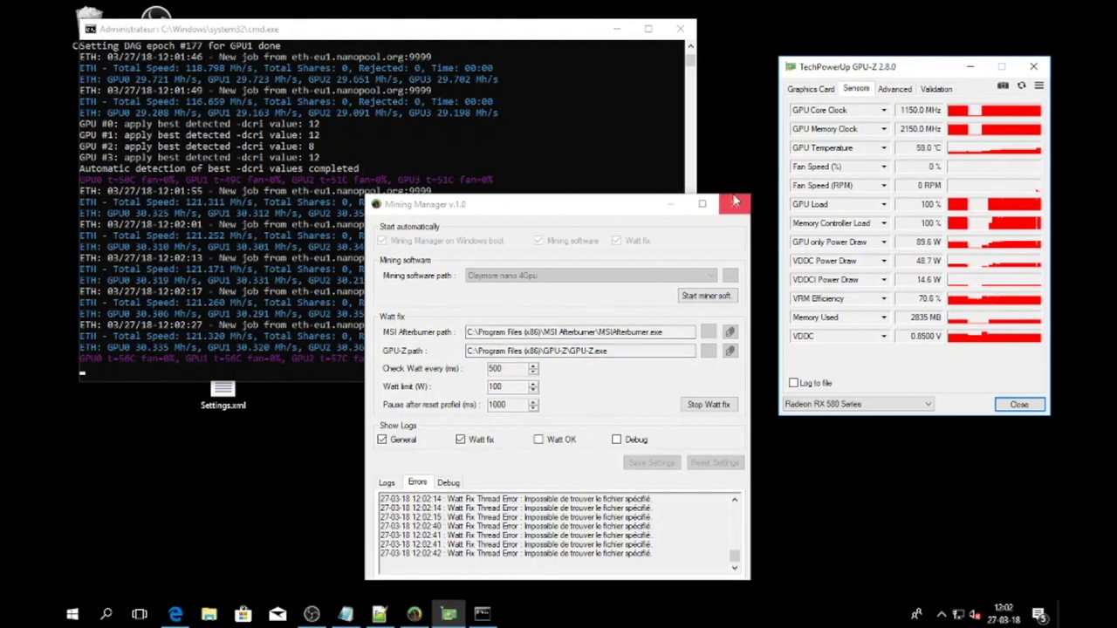
Enable Watt OK messages in the general logs and, with the Watt fix stopped, save a Watt limit of 90 W
left_click(387, 484)
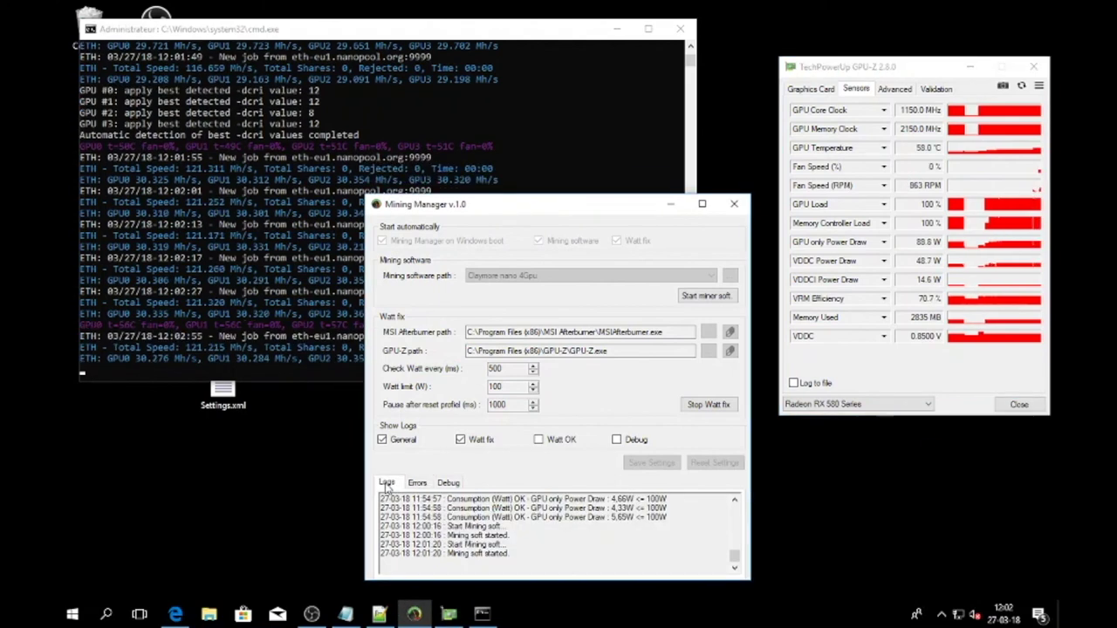
left_click(538, 440)
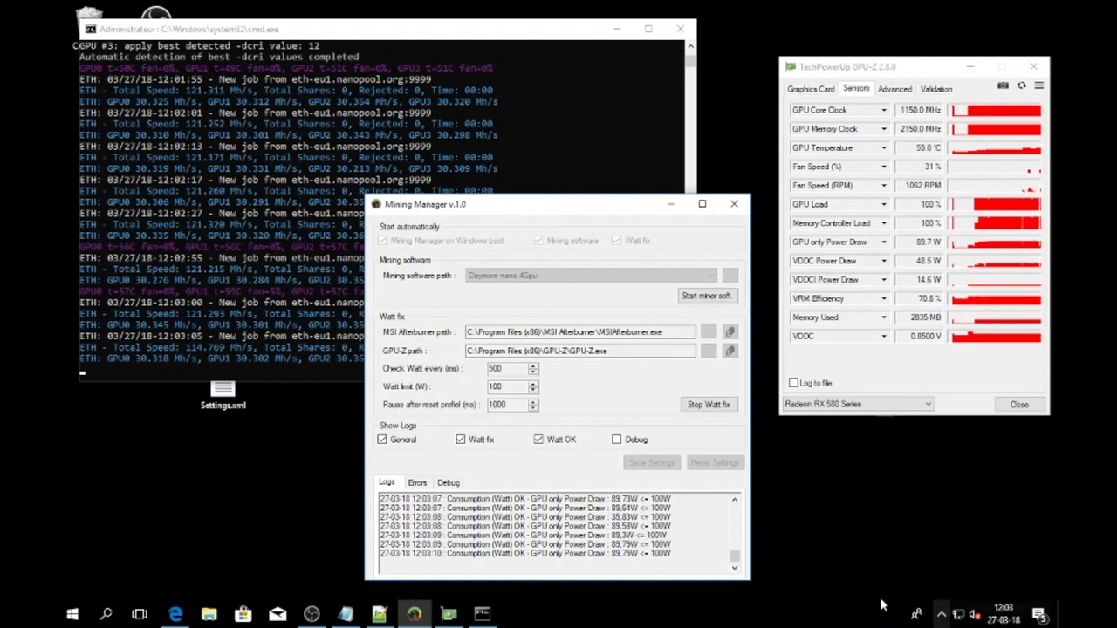
left_click(708, 404)
double_click(487, 386)
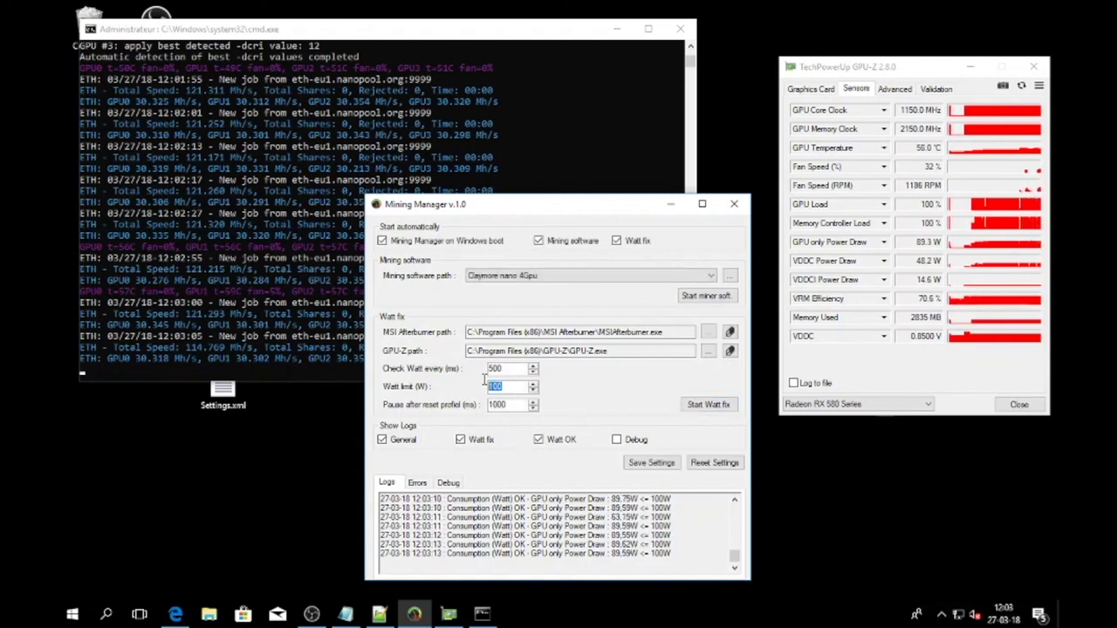
type("90")
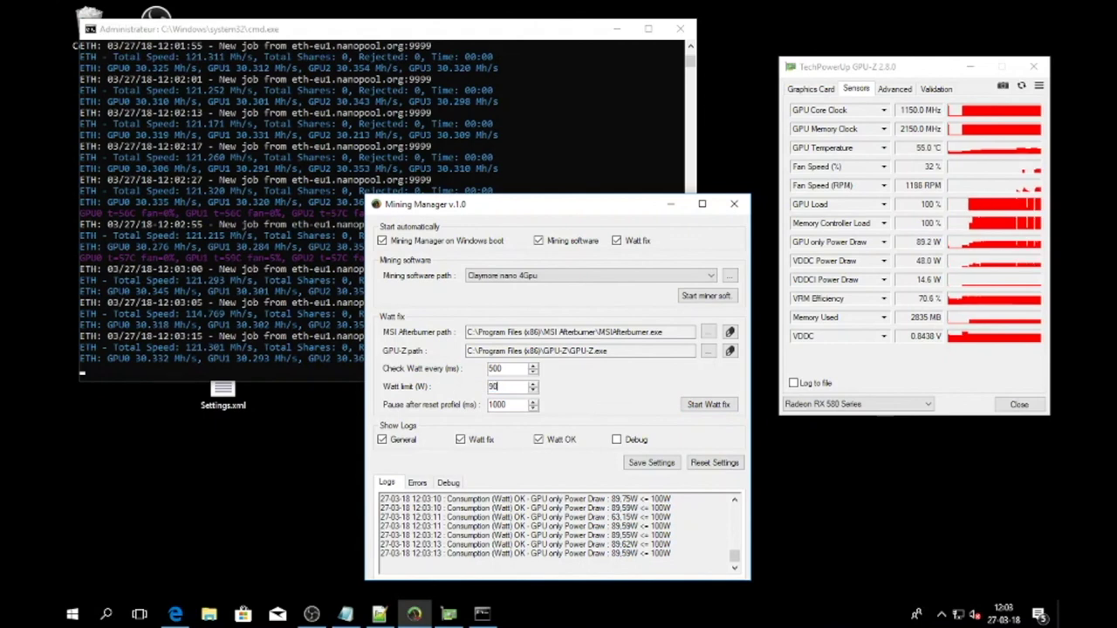
left_click(643, 465)
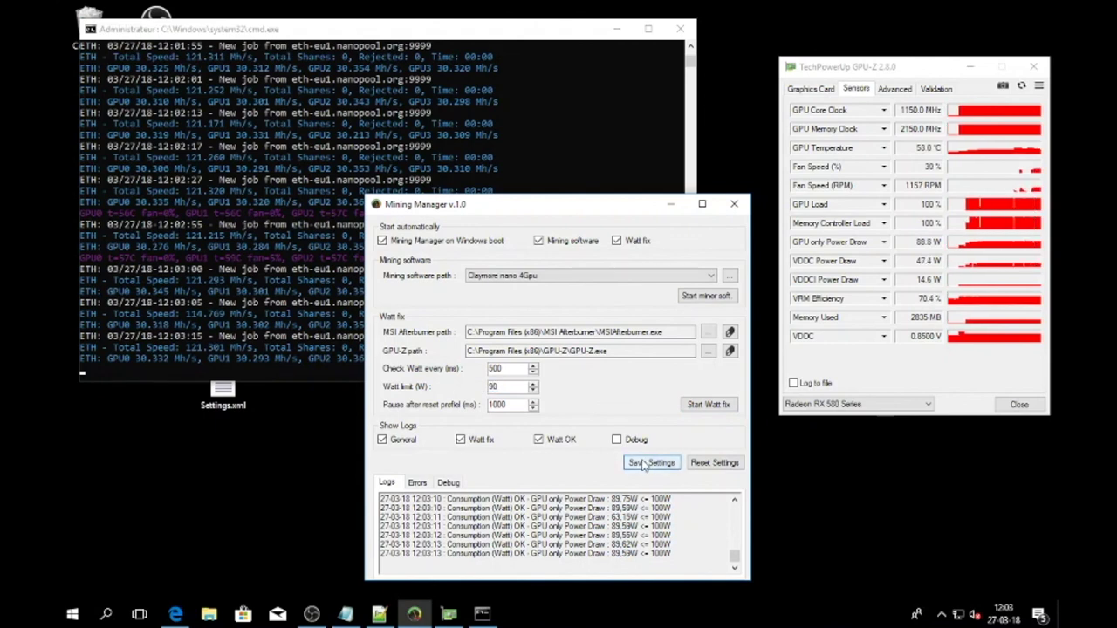
left_click(233, 414)
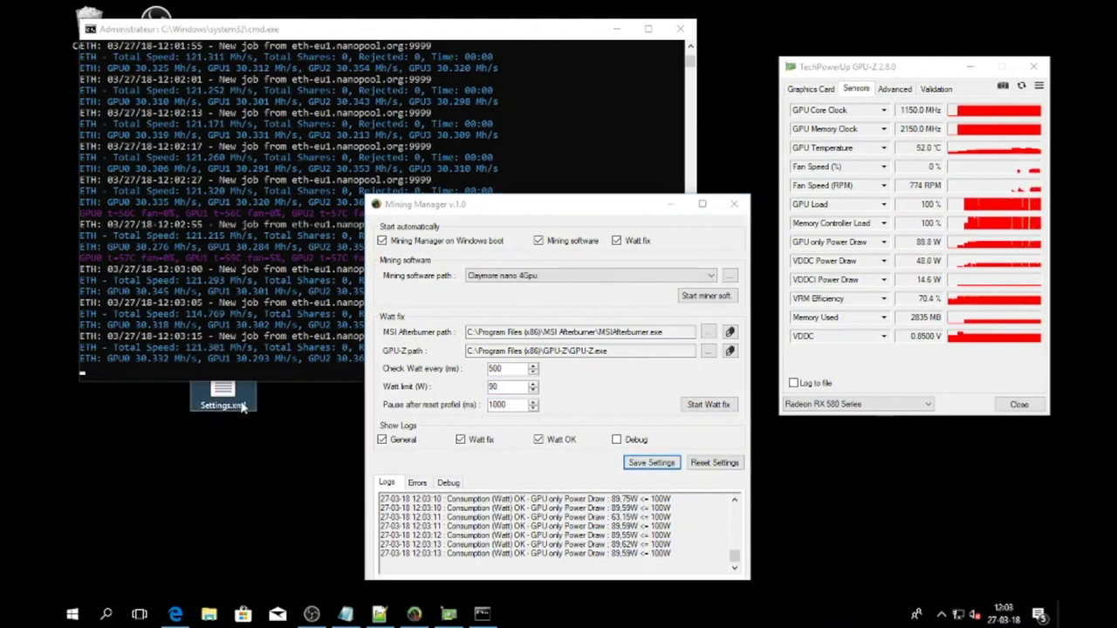
Run the Watt fix briefly, stop it and compare the power draw with the limit in the Set Profile 2 log entry
left_click(704, 412)
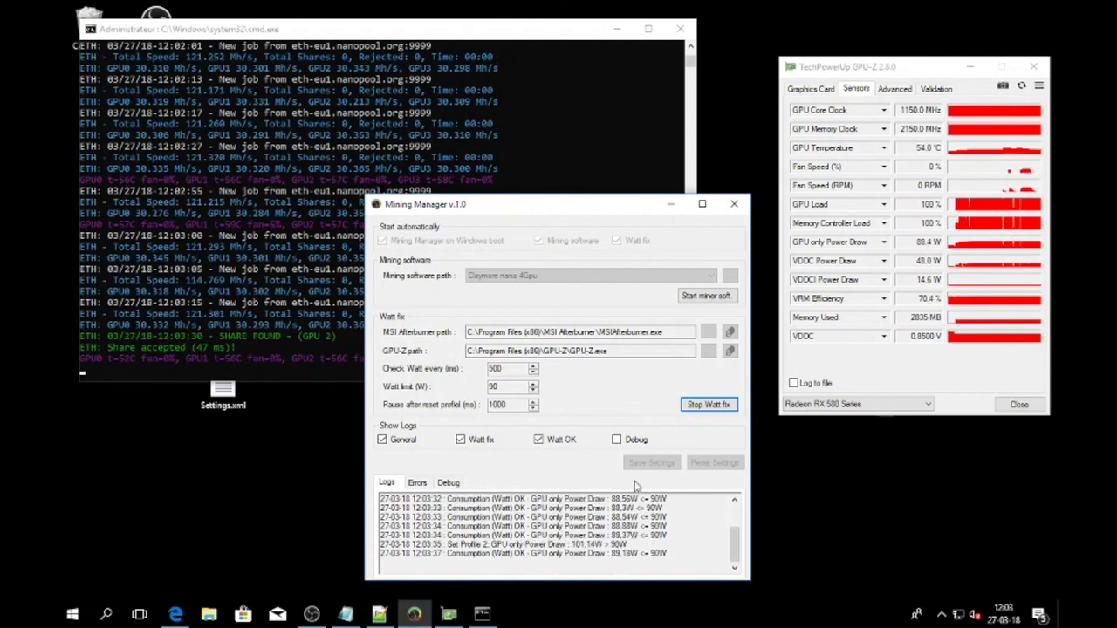
left_click(689, 408)
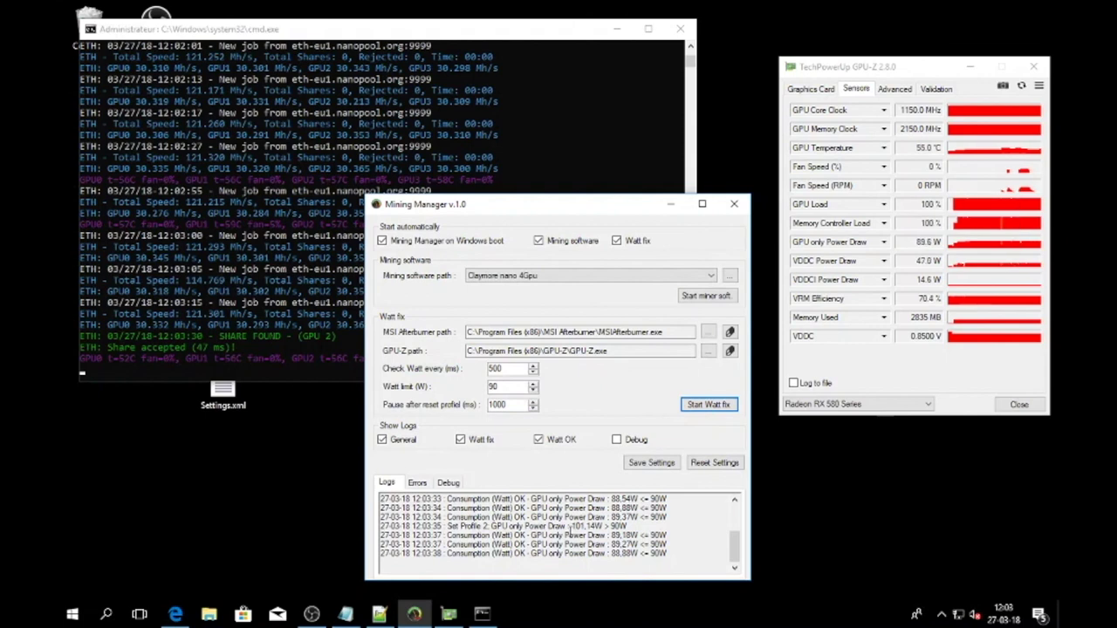
double_click(588, 527)
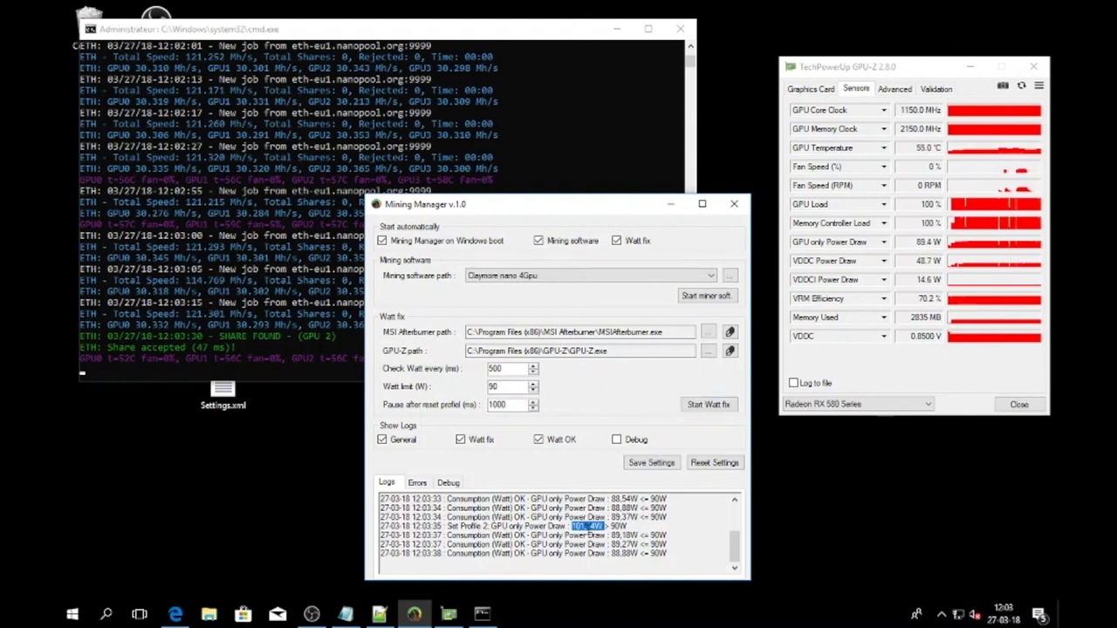
double_click(620, 527)
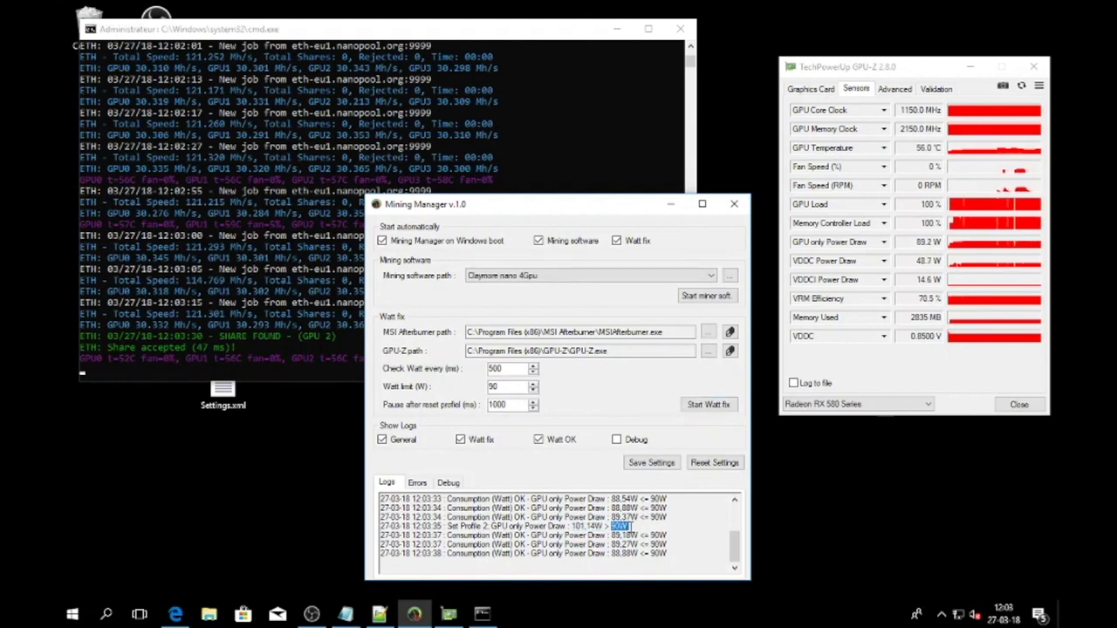
Open MSI Afterburner, place it beside the Mining Manager window and start the Watt fix again
left_click(942, 614)
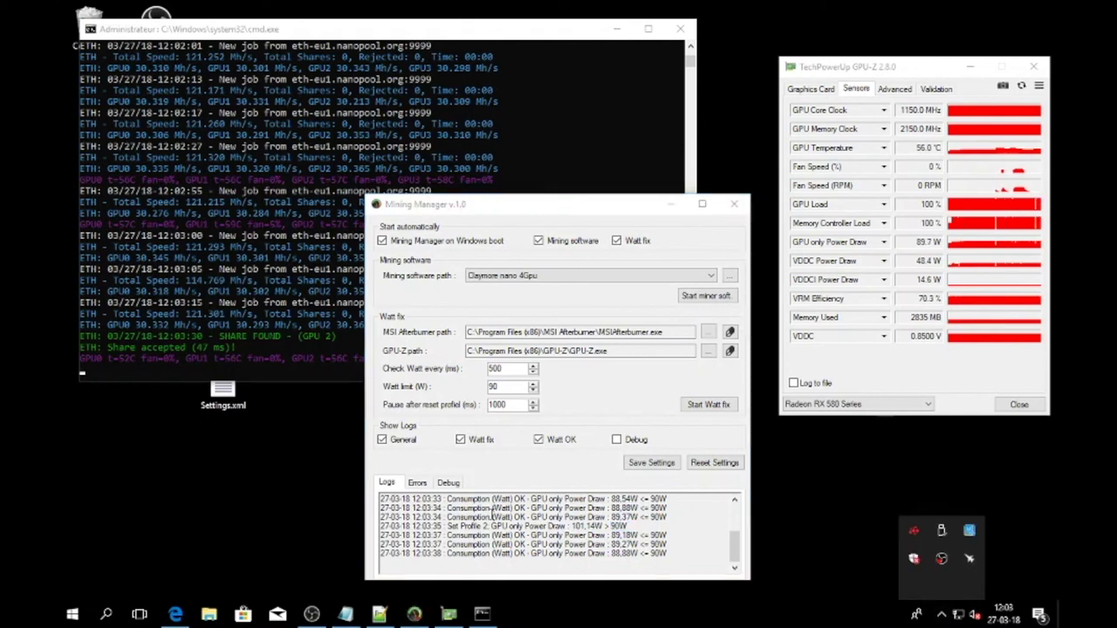
left_click(914, 559)
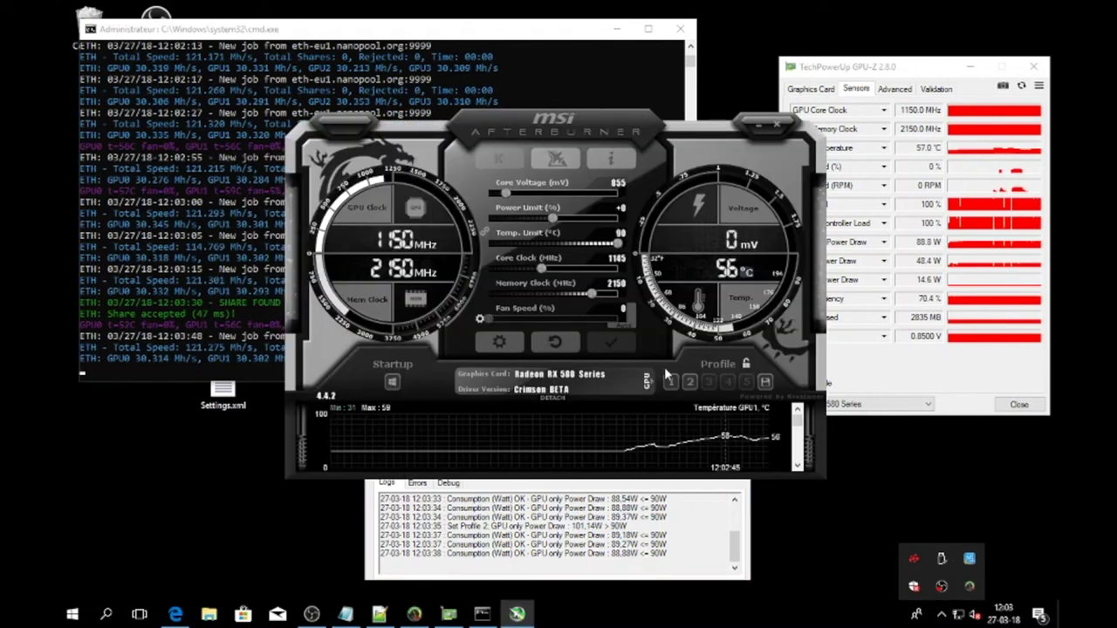
left_click(616, 187)
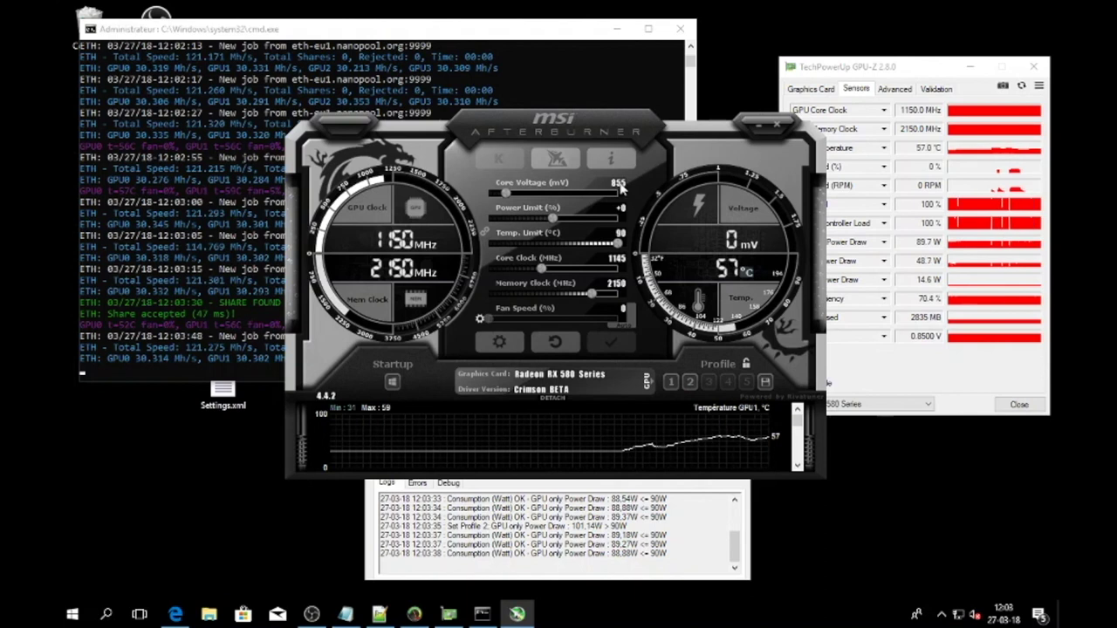
left_click_drag(610, 127, 827, 222)
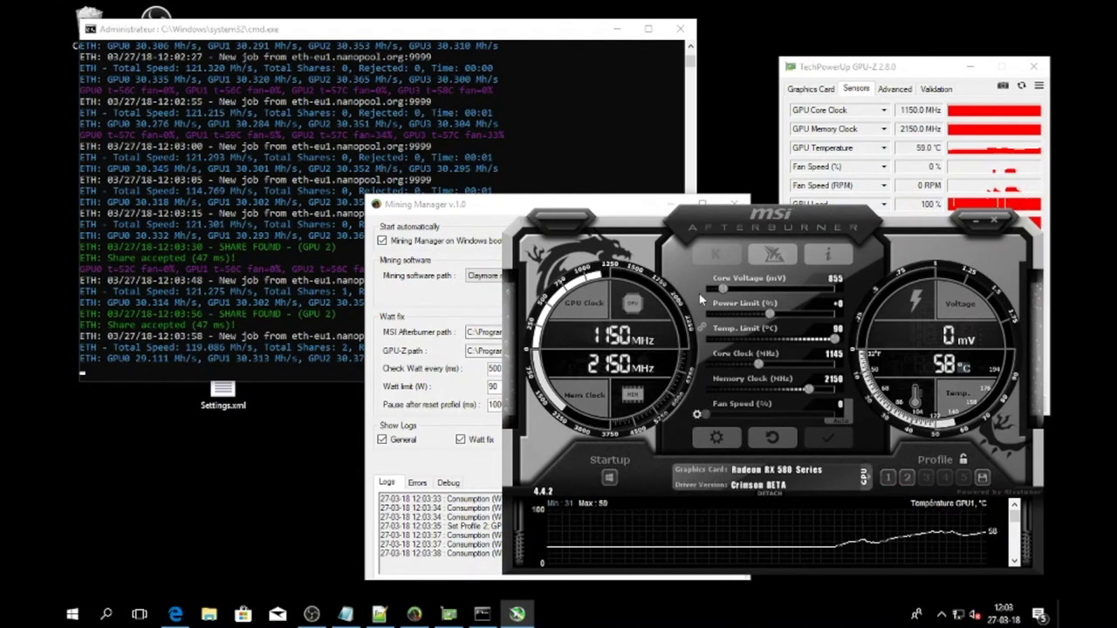
left_click_drag(436, 204, 159, 195)
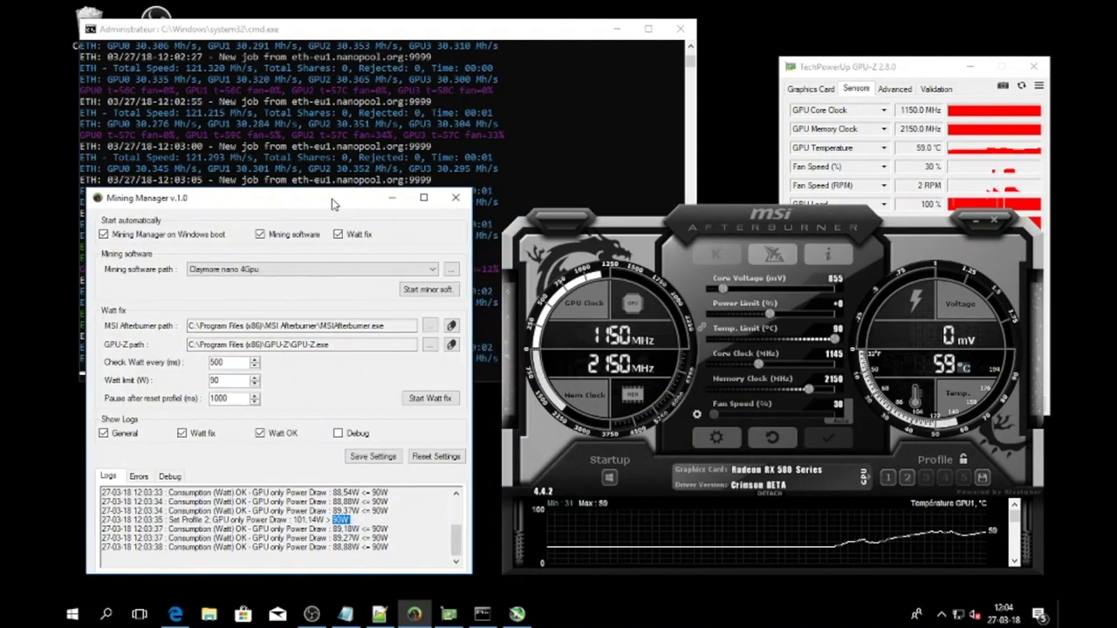
left_click(425, 405)
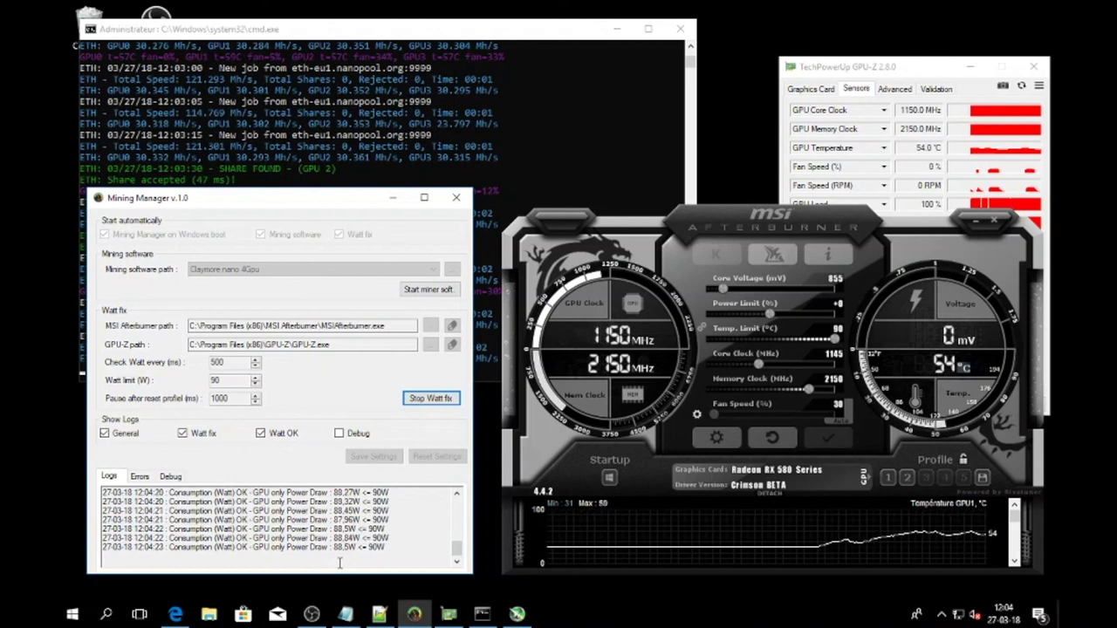
Stop the Watt fix, save a Watt limit of 89 W and restart it to test the Afterburner profile switching
left_click(431, 398)
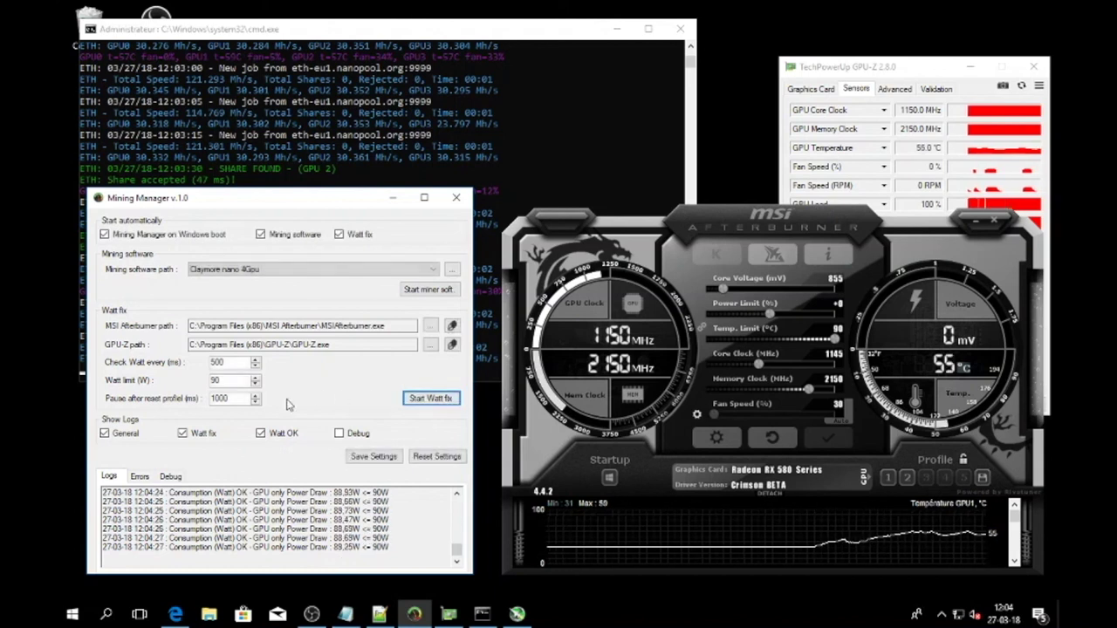
left_click_drag(237, 381, 166, 377)
type("85")
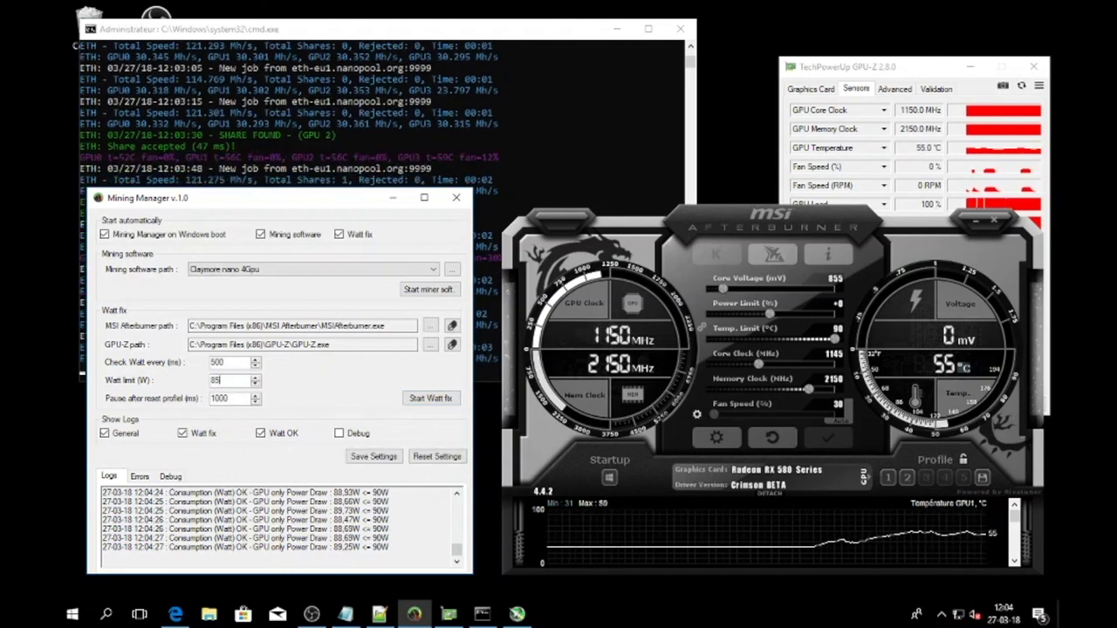
type("9")
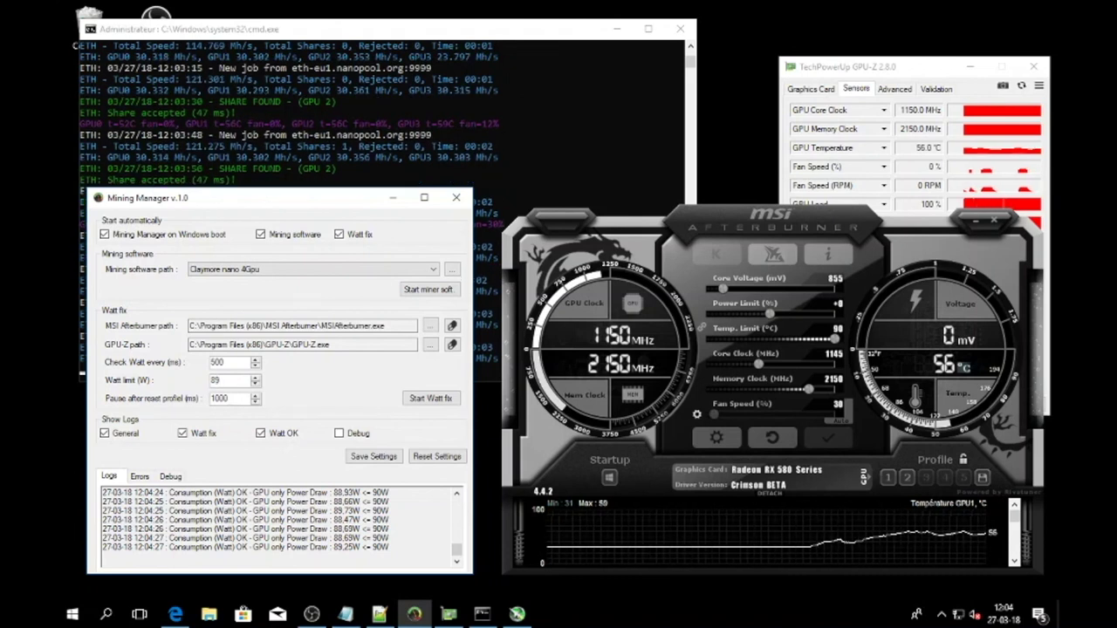
left_click(374, 456)
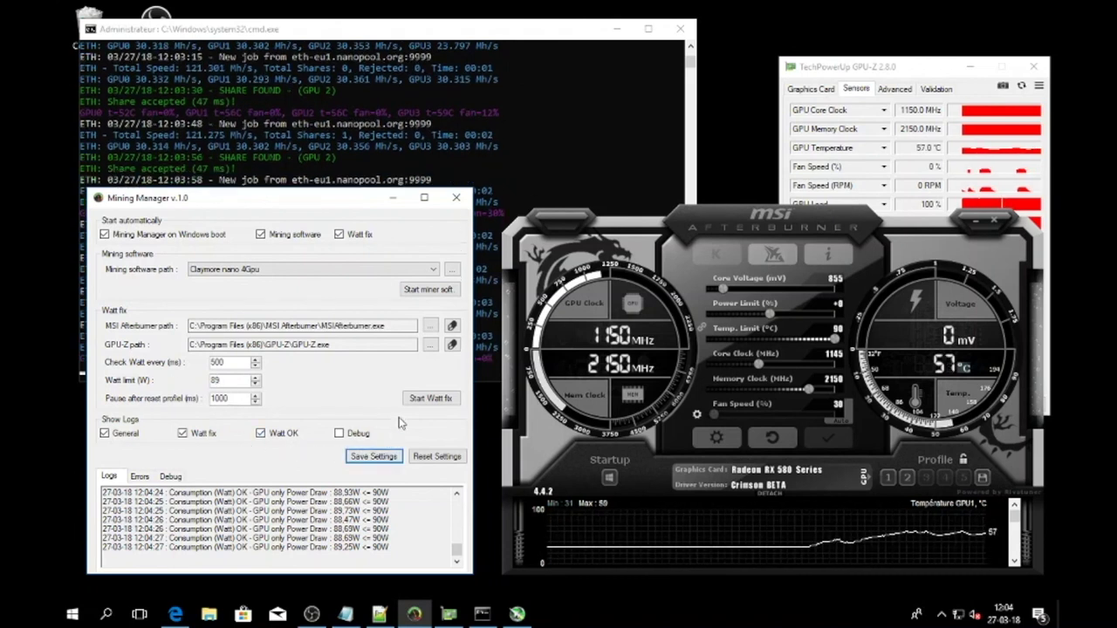
left_click(424, 400)
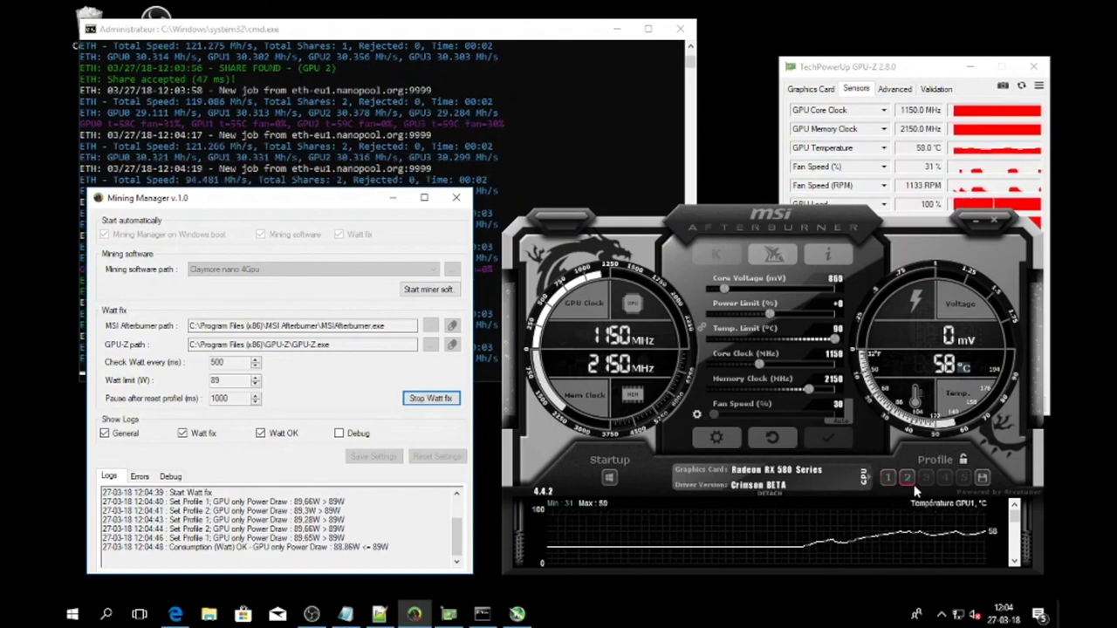
Restart the Watt fix with a saved Watt limit of 100 W and switch off the Watt OK log messages
left_click(418, 400)
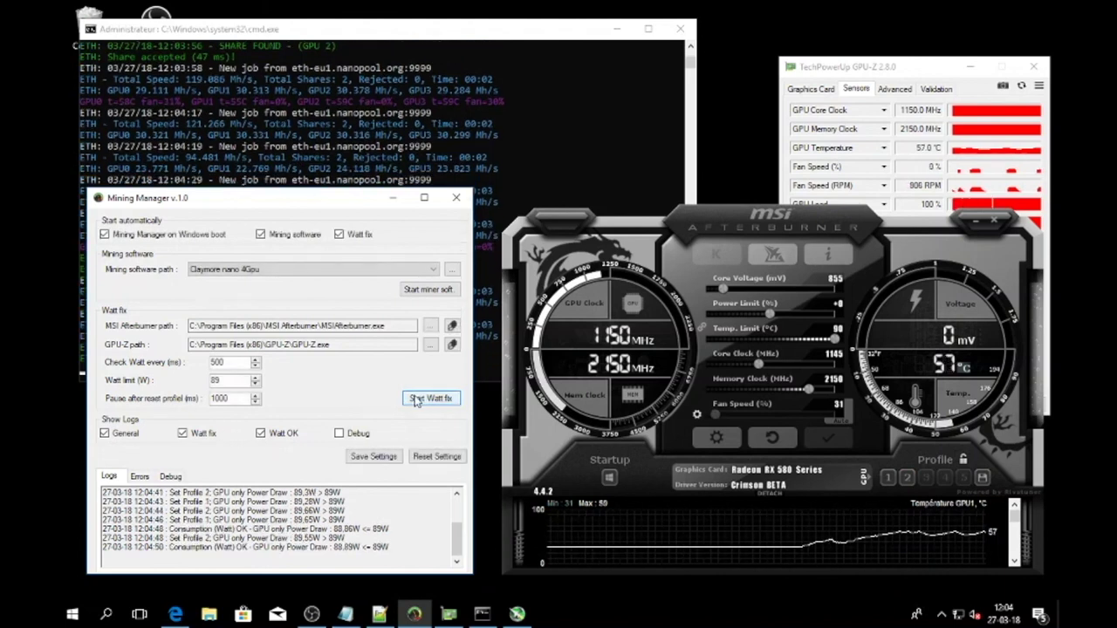
left_click_drag(222, 381, 202, 384)
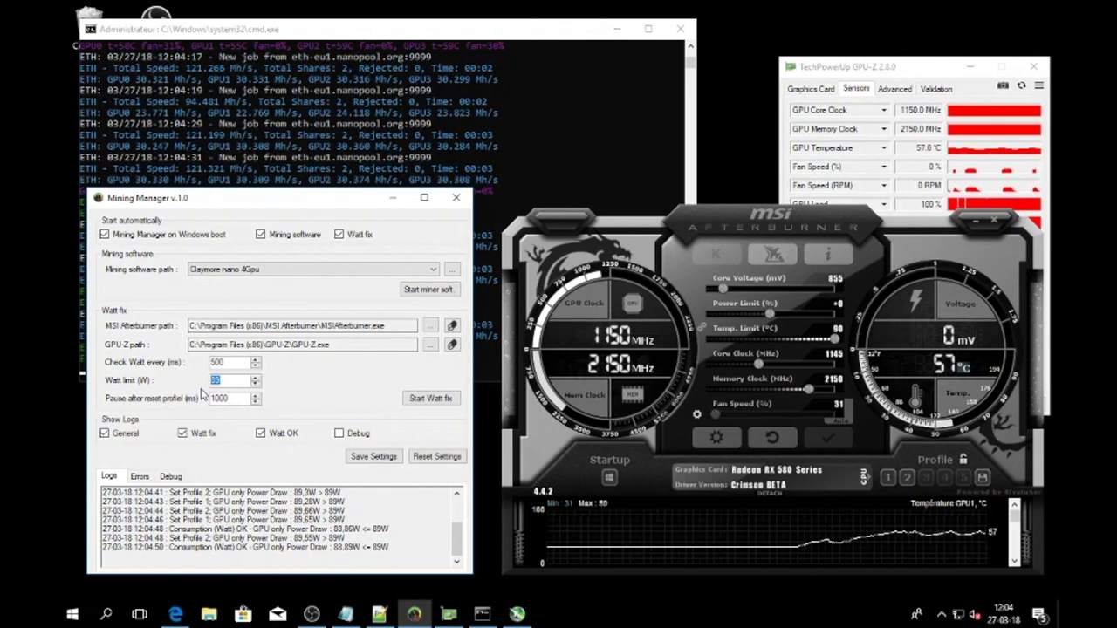
type("100")
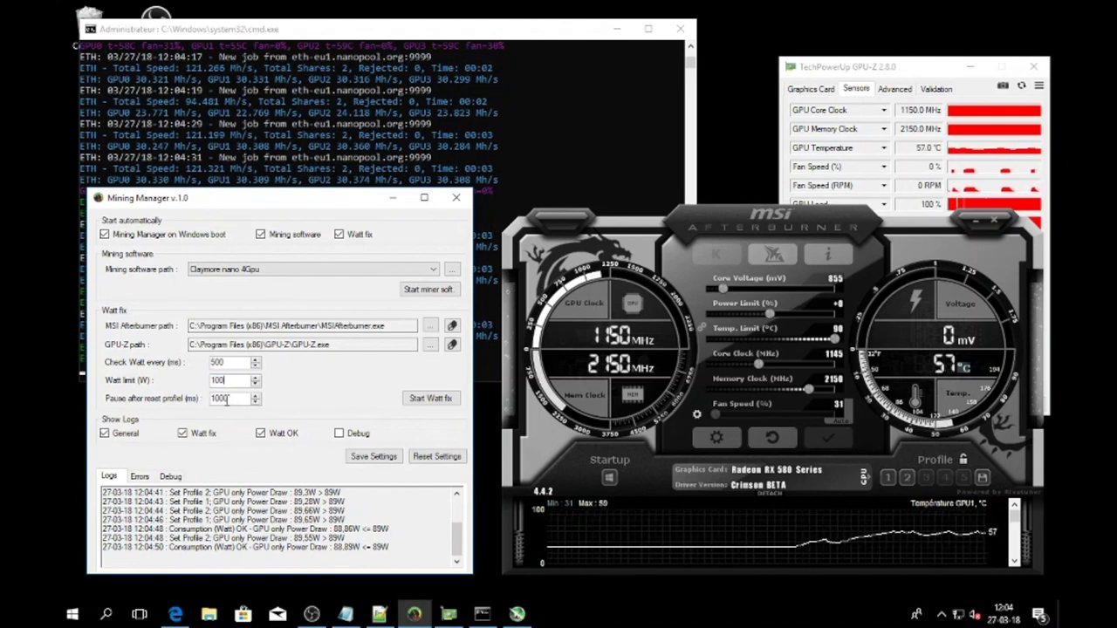
left_click(373, 457)
left_click(430, 397)
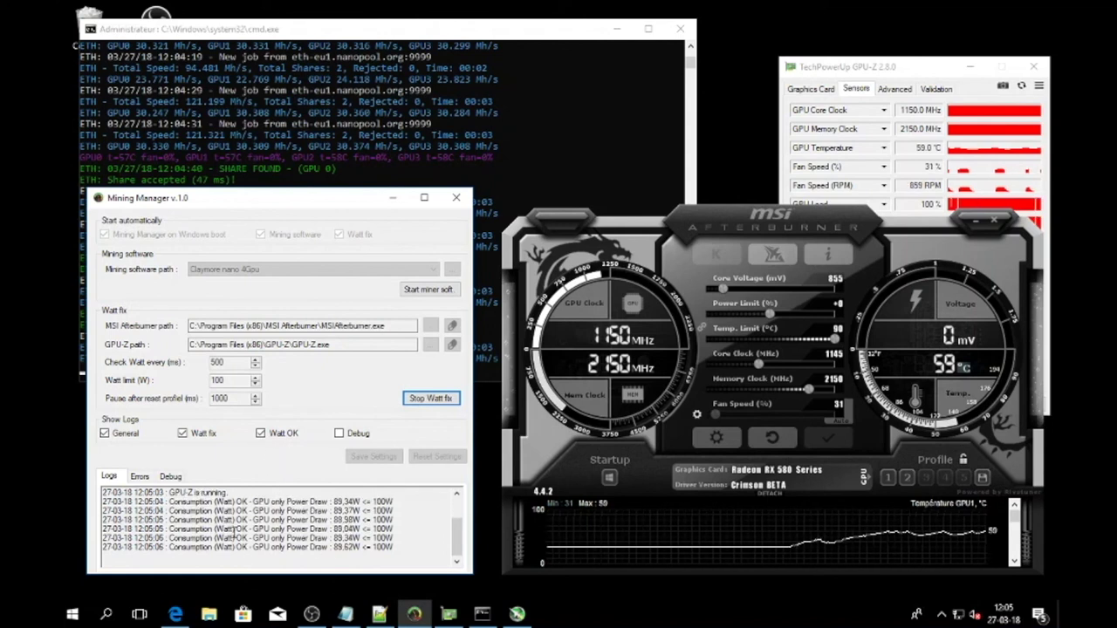
left_click(260, 433)
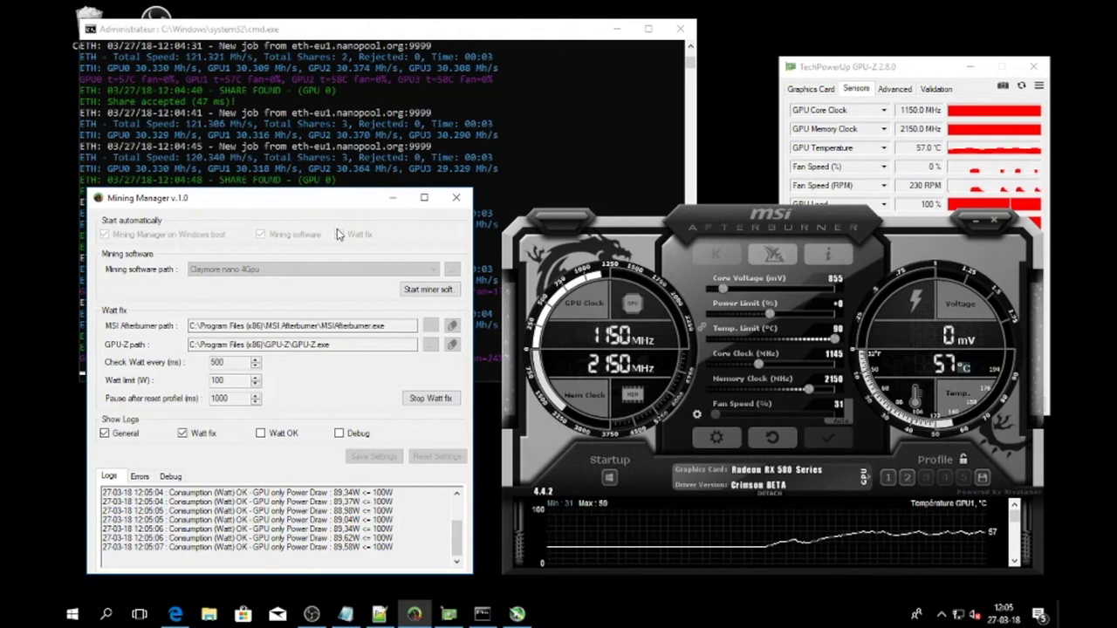
Review the clock and voltage parameters of the miner command in start.bat, then put the editor away
left_click(380, 614)
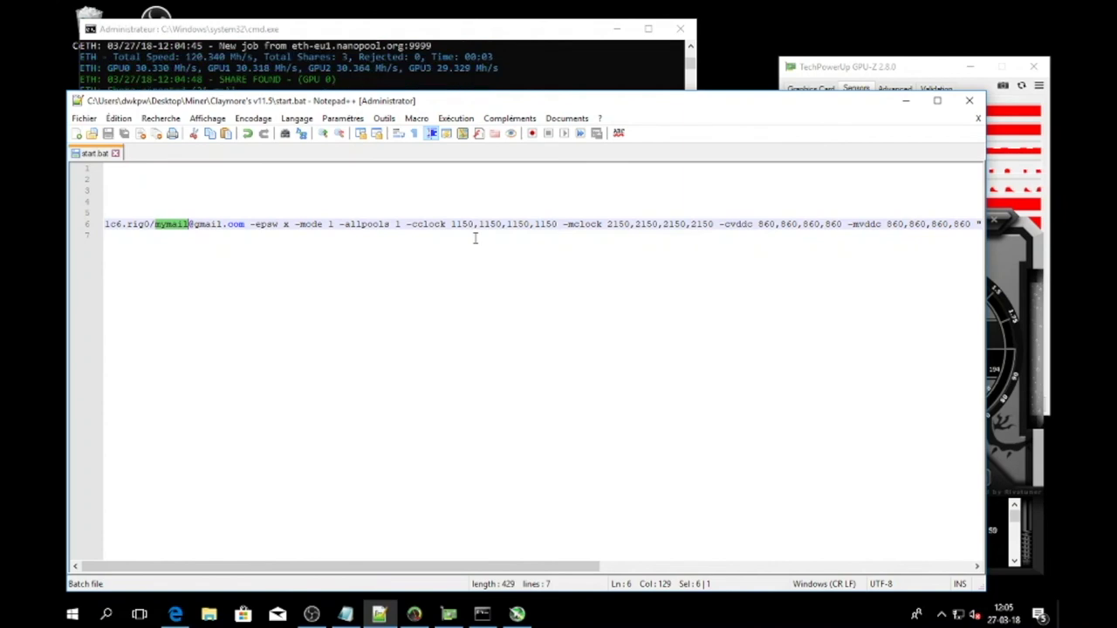
left_click(906, 101)
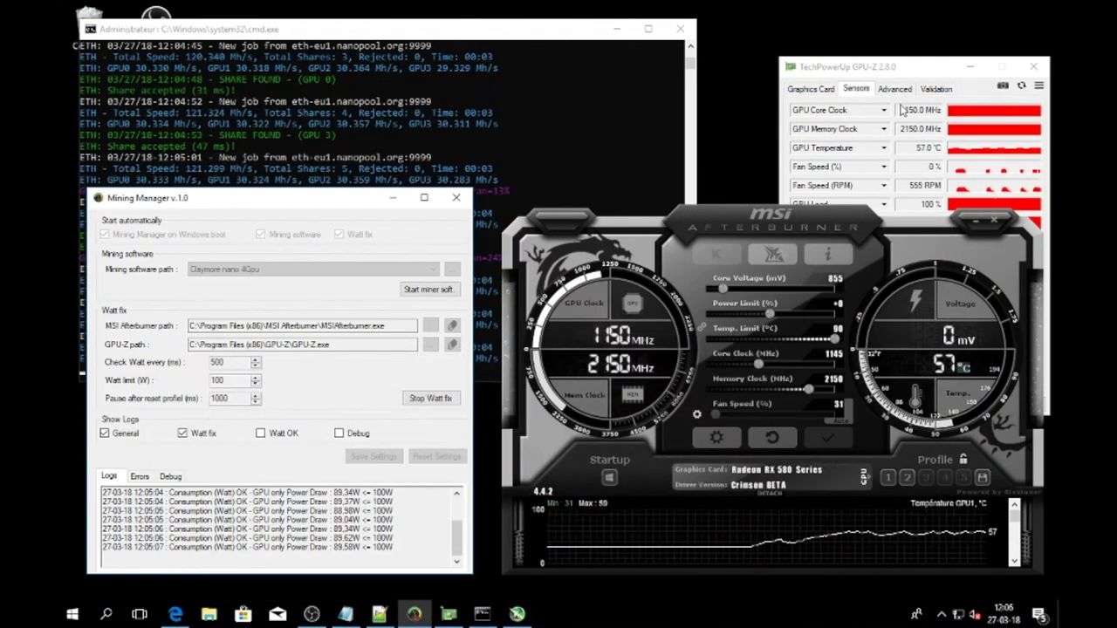